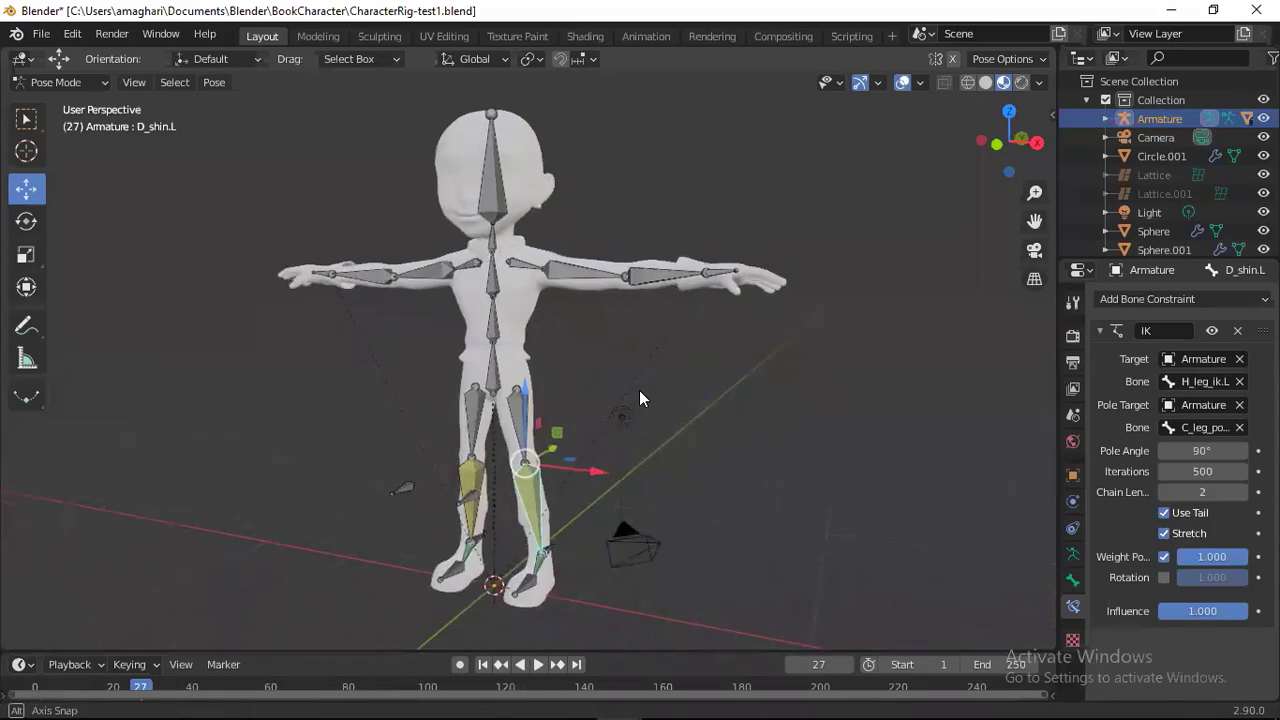
- Raise the left leg's IK bone H_leg_ik.L so that the left knee bends
middle_drag(566, 474, 504, 356)
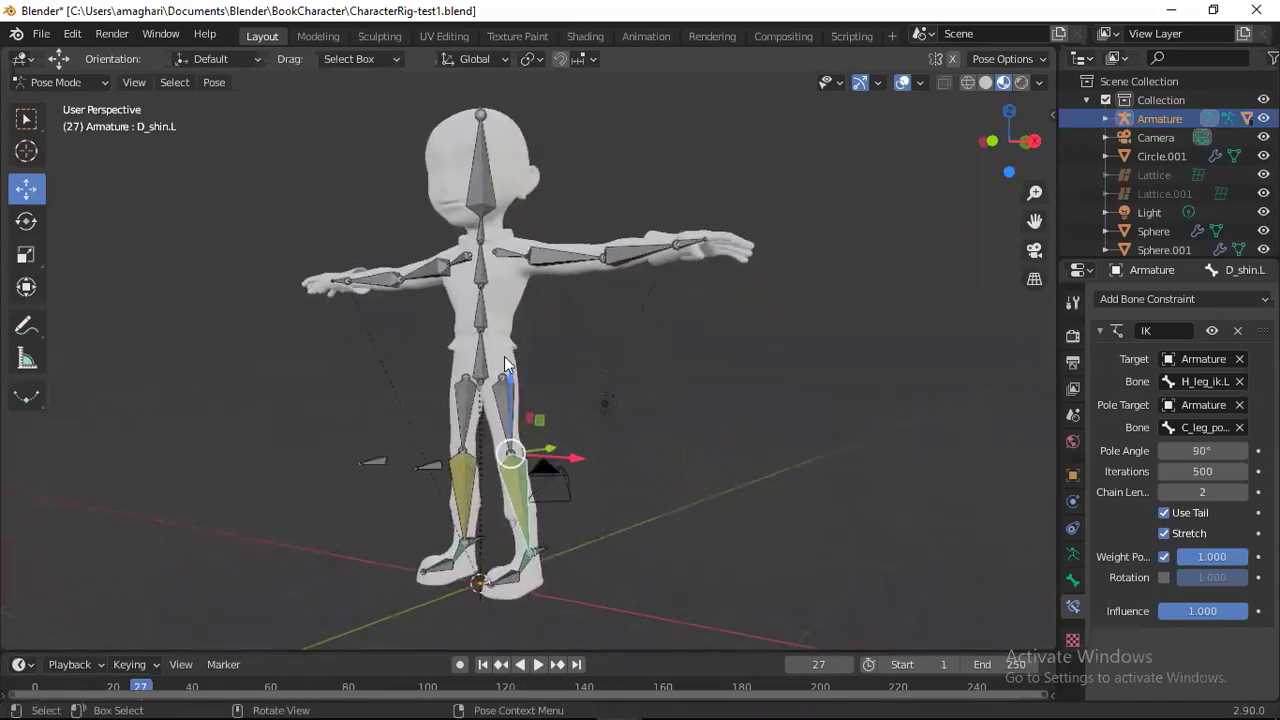
middle_drag(579, 382, 501, 480)
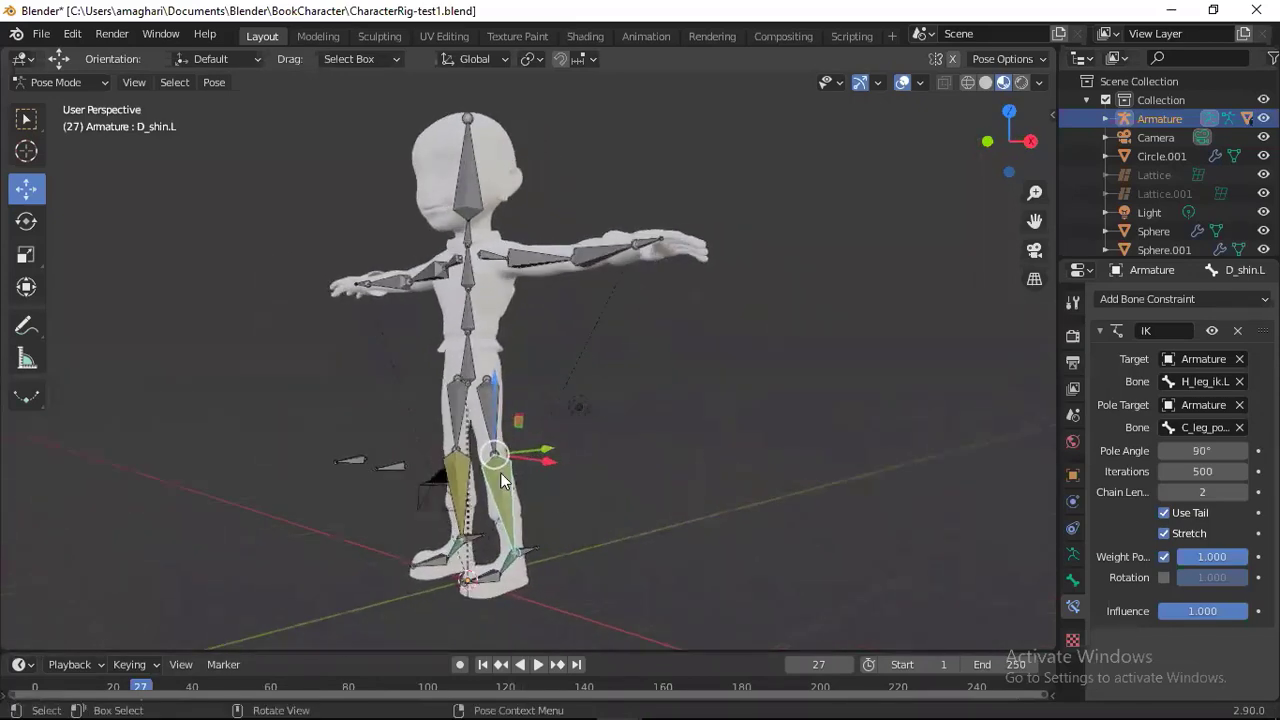
middle_drag(607, 491, 590, 491)
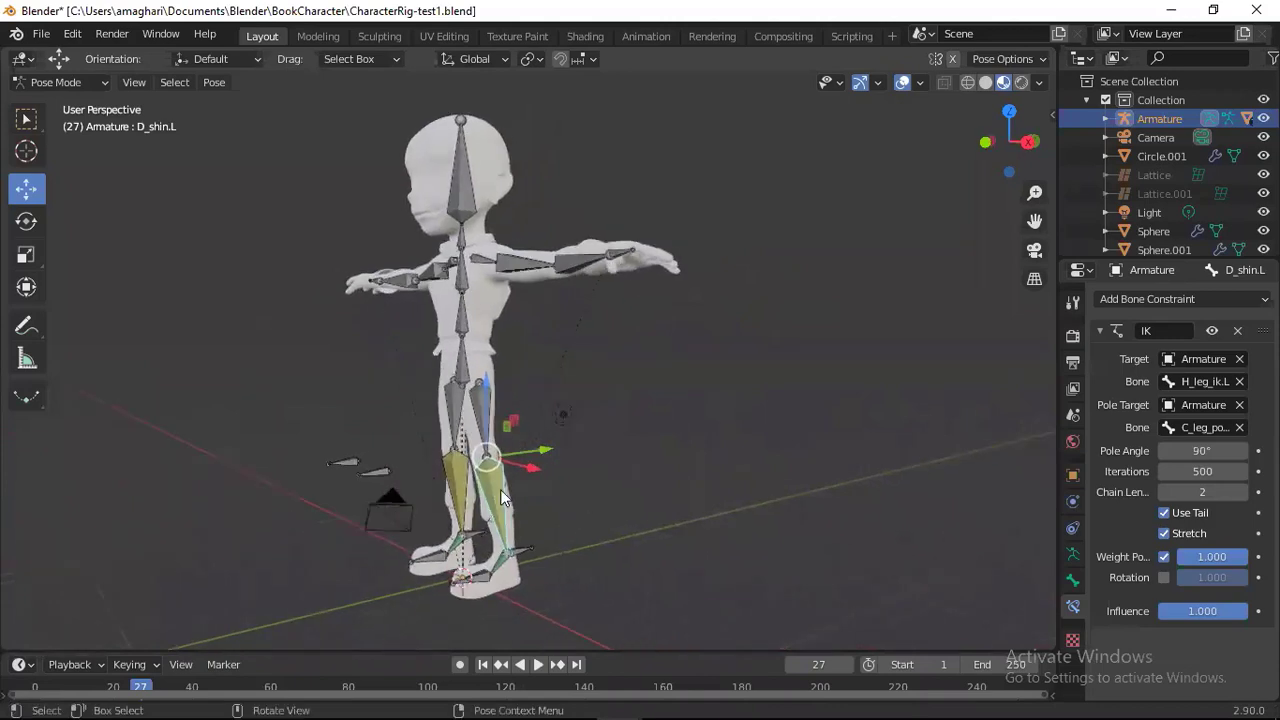
click(524, 554)
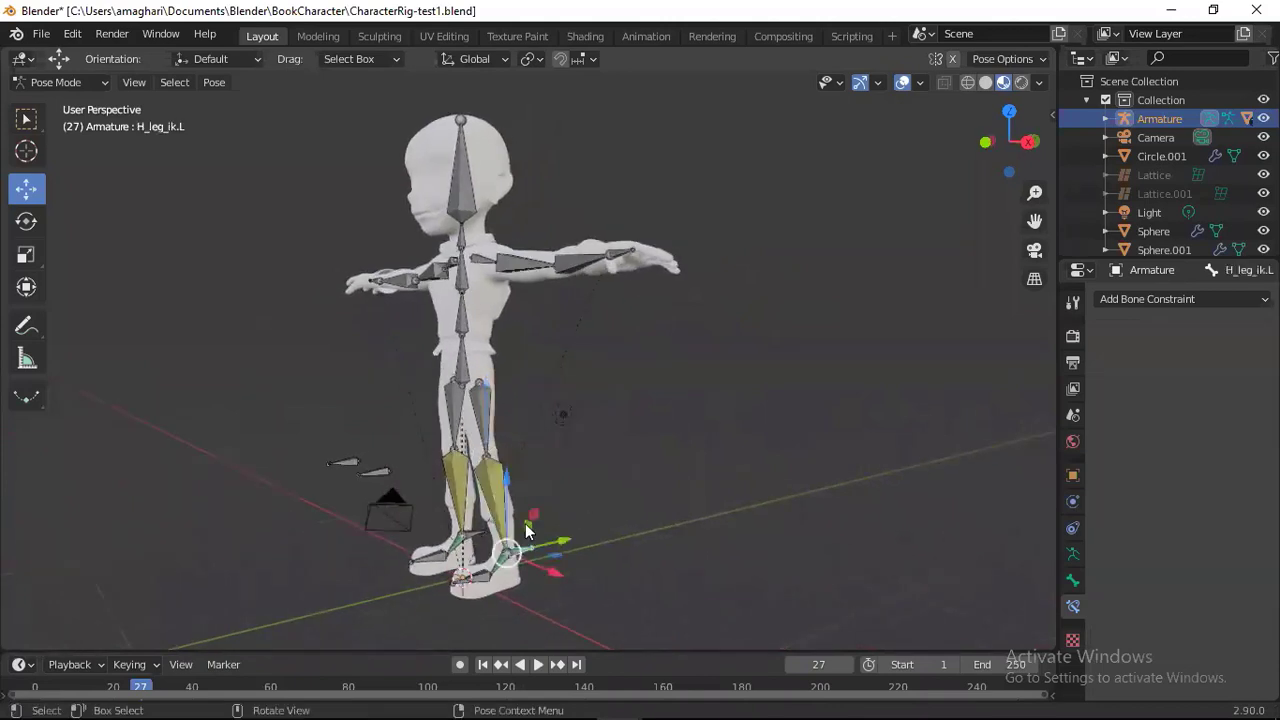
drag(510, 490, 580, 501)
middle_drag(580, 501, 508, 515)
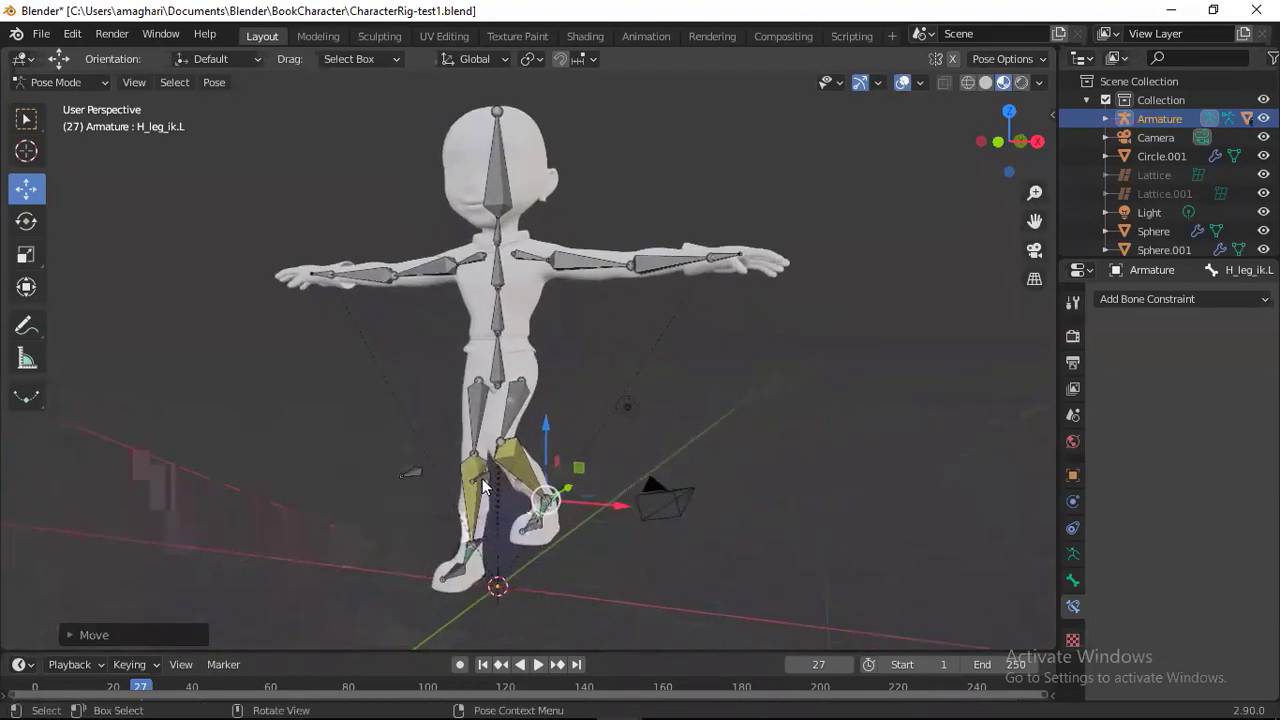
- Move the left leg's pole bone C_leg_pole.L sideways to change the direction of the left knee
click(500, 487)
mouse_move(535, 484)
mouse_down()
mouse_move(660, 480)
mouse_move(545, 480)
mouse_move(603, 481)
mouse_move(560, 480)
mouse_up()
click(575, 482)
middle_drag(575, 482, 669, 519)
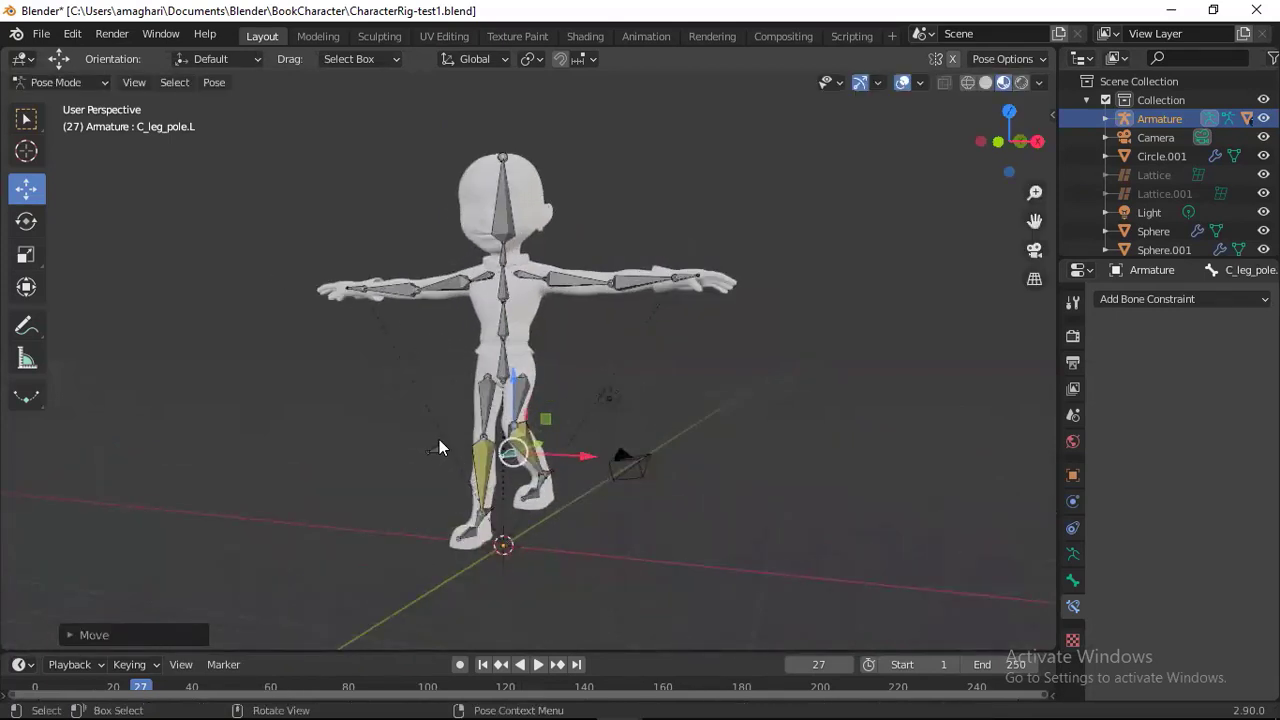
- Inspect the right shoulder, right thigh, left foot and H_leg_ik.L bones and their bone constraints
click(458, 277)
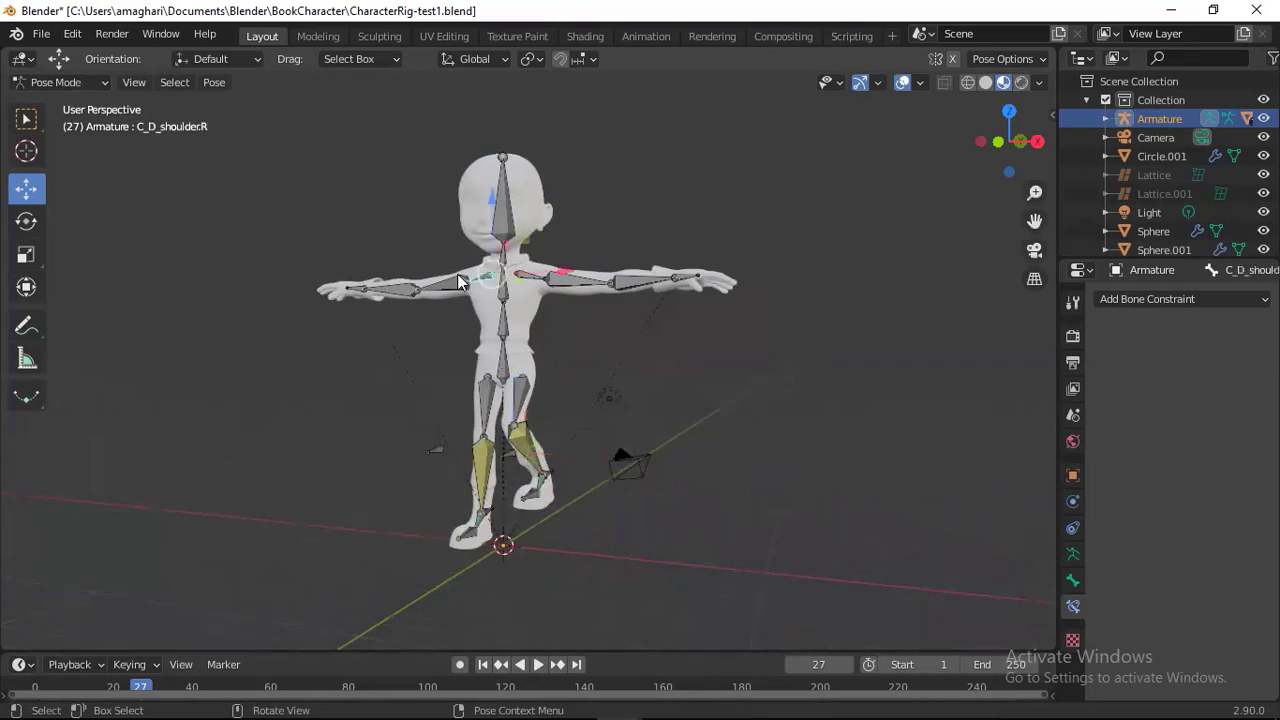
click(490, 410)
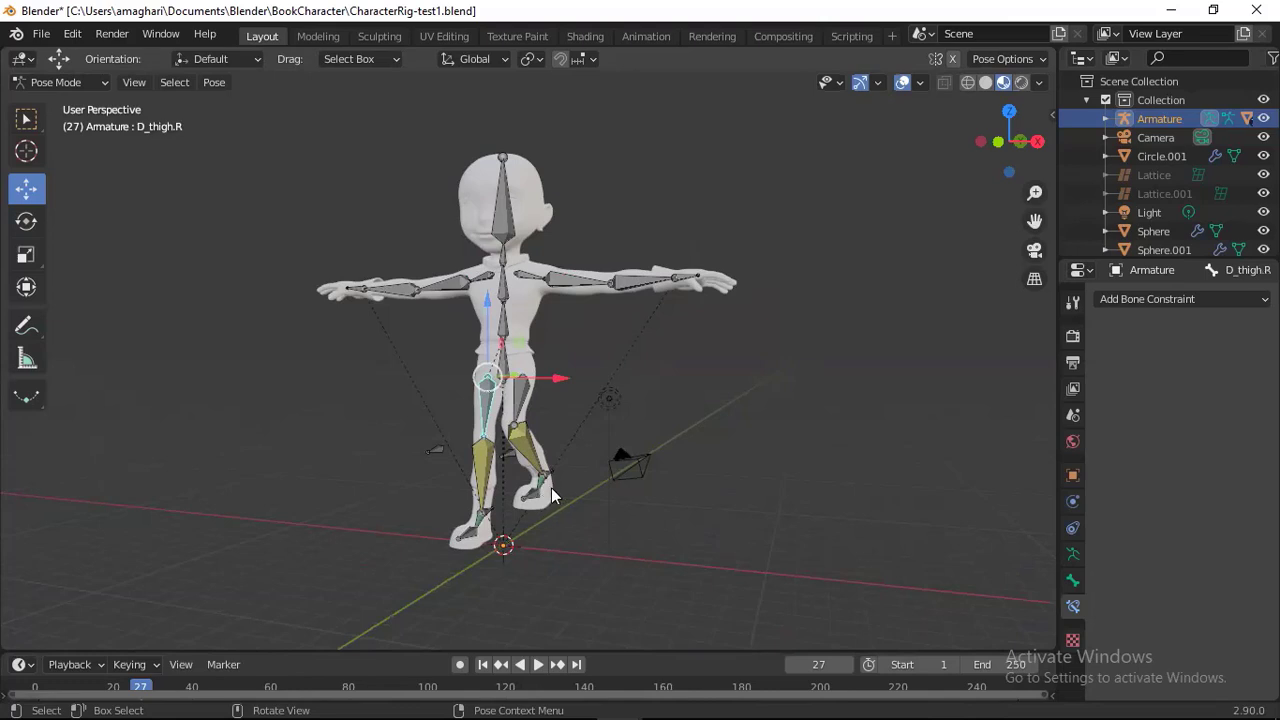
middle_drag(710, 485, 532, 476)
click(525, 482)
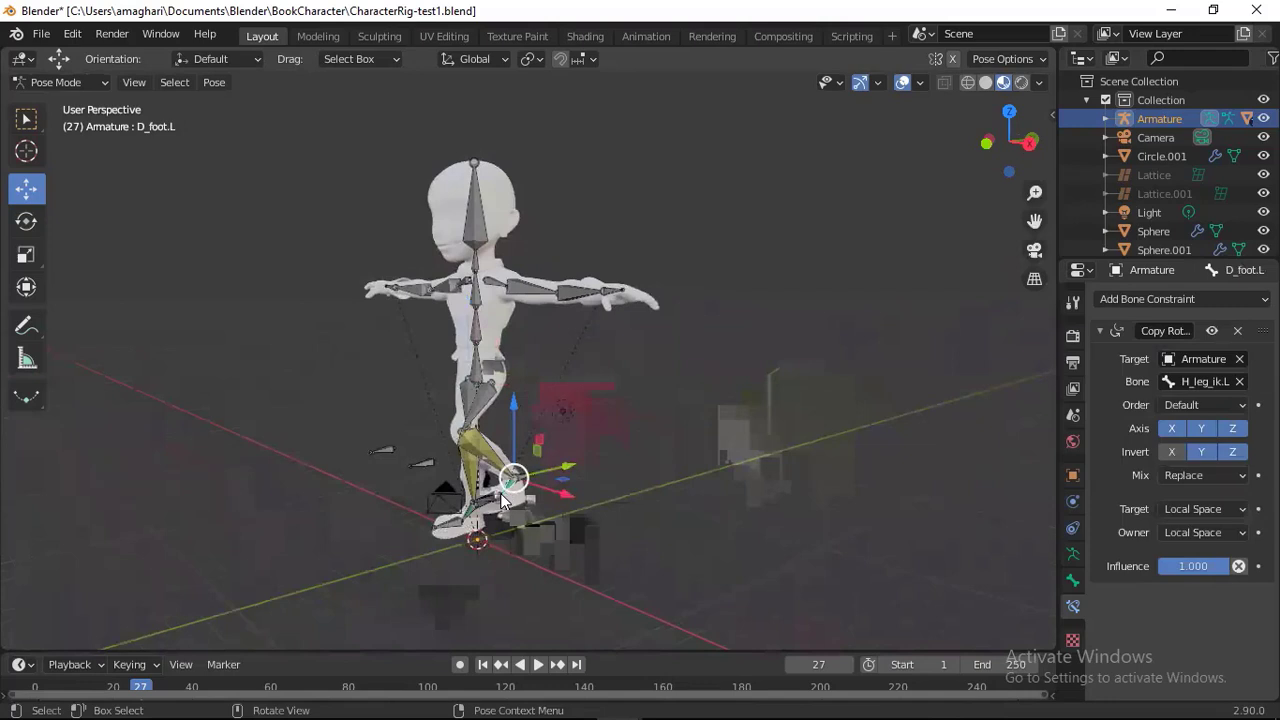
click(499, 503)
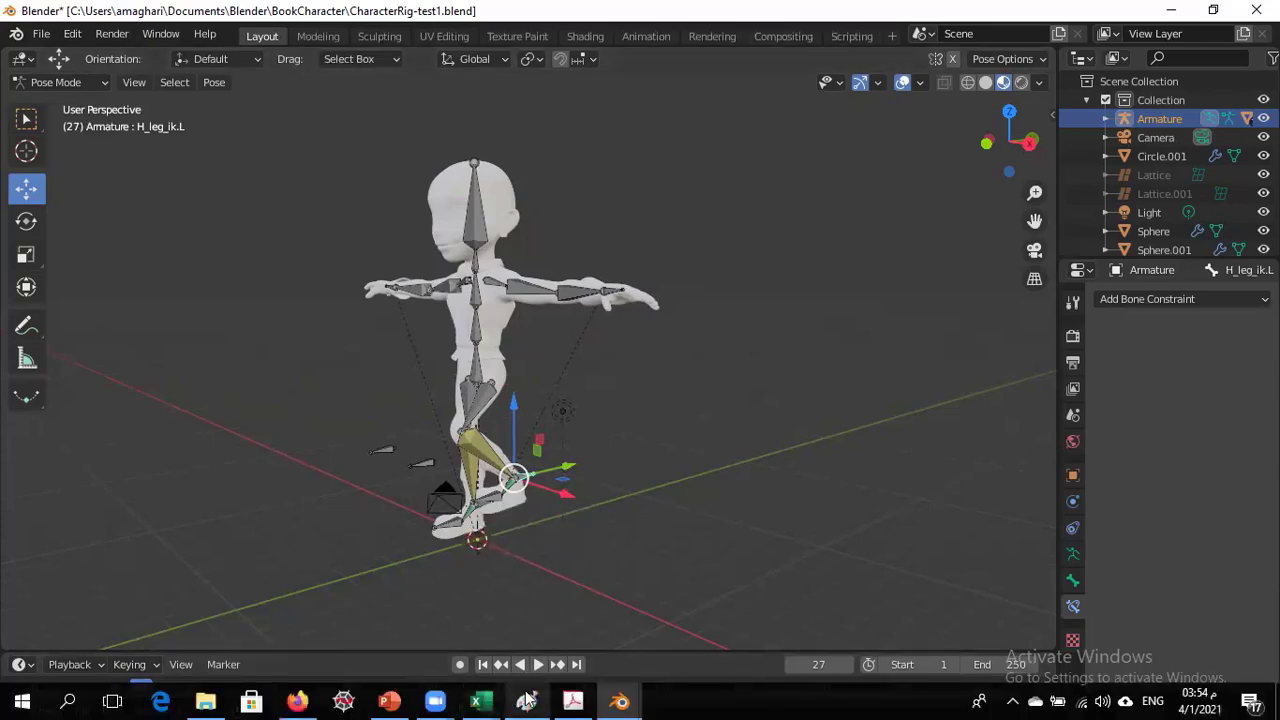
- Switch to the CharacterRigt-01-04.blend Blender window and examine the left arm and leg bones from several angles
mouse_move(620, 701)
click(517, 624)
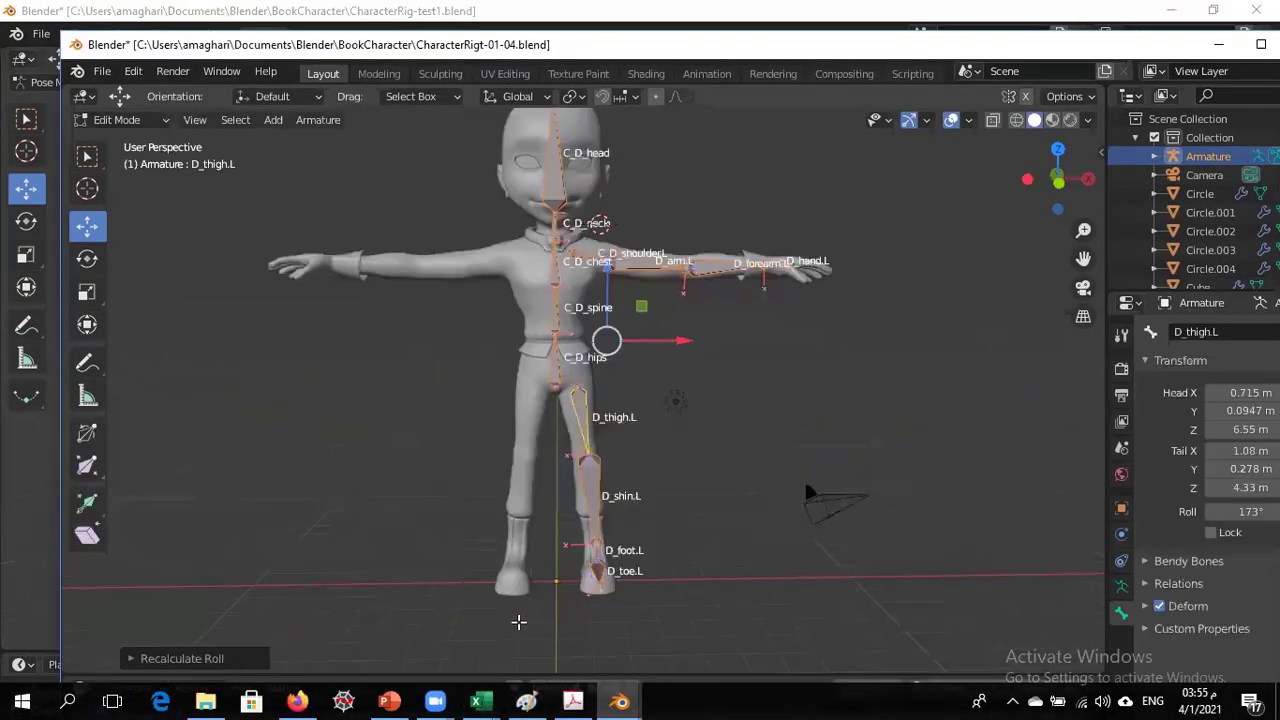
scroll(720, 418, down, 3)
scroll(720, 418, up, 2)
middle_drag(790, 406, 727, 396)
scroll(655, 464, up, 1)
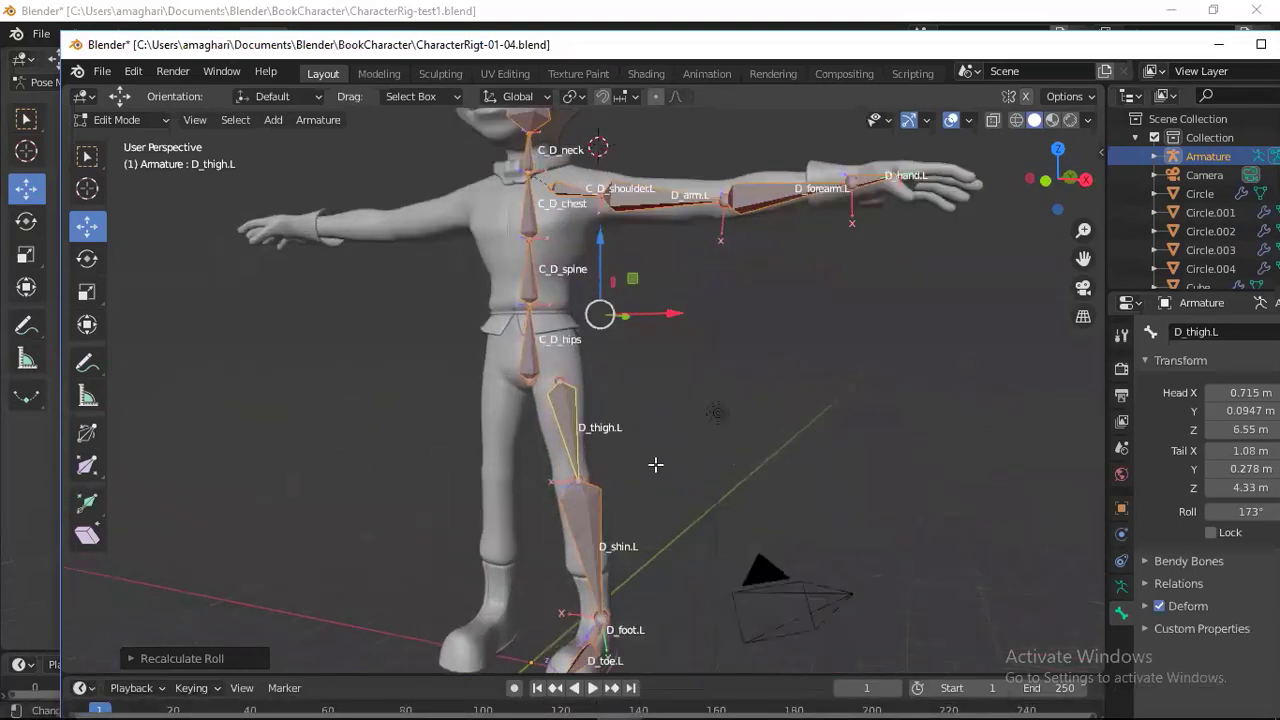
scroll(655, 464, down, 3)
scroll(661, 482, up, 1)
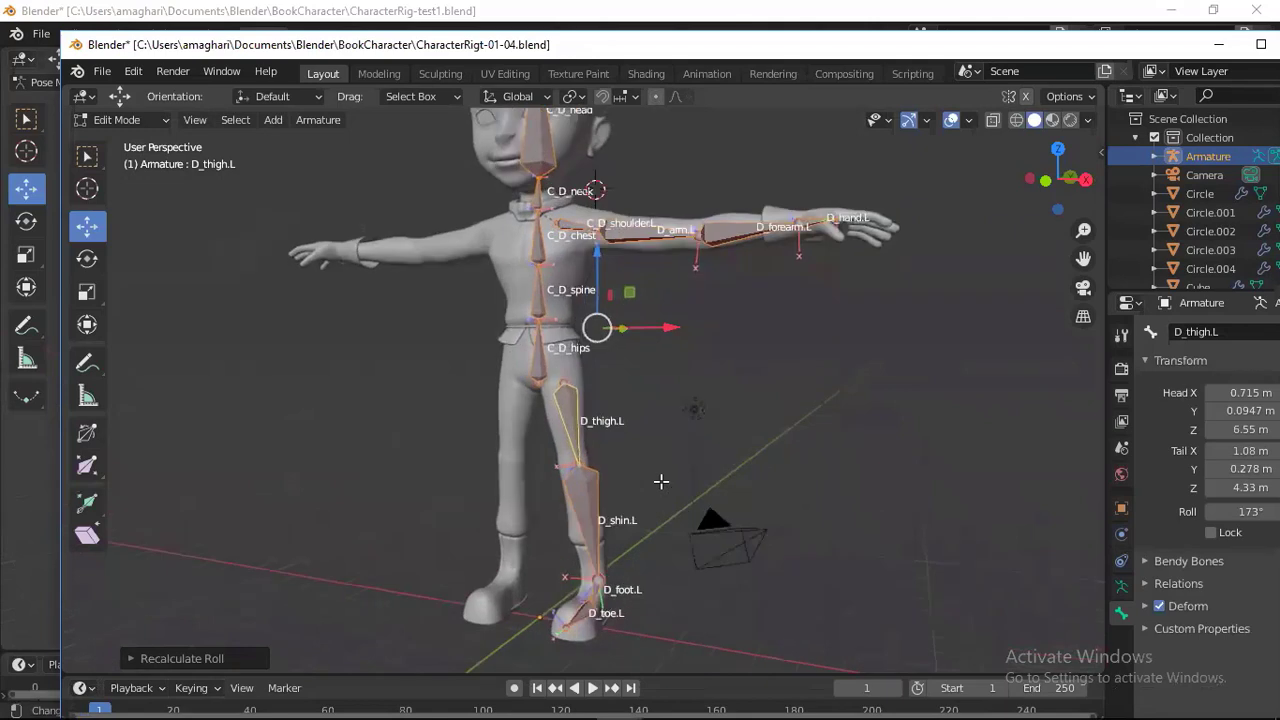
middle_drag(670, 450, 630, 520)
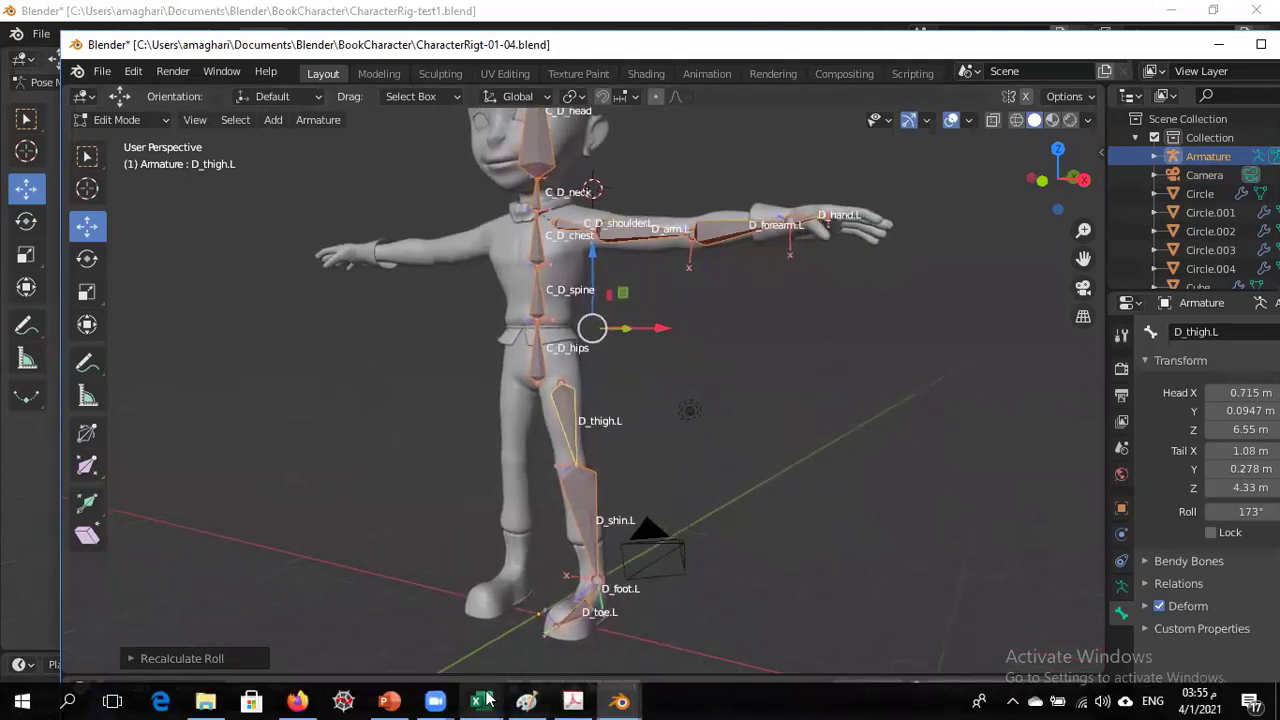
- Check the Rigging the Leg slide in PowerPoint and minimize the CharacterRig-test1.blend Blender window
click(391, 700)
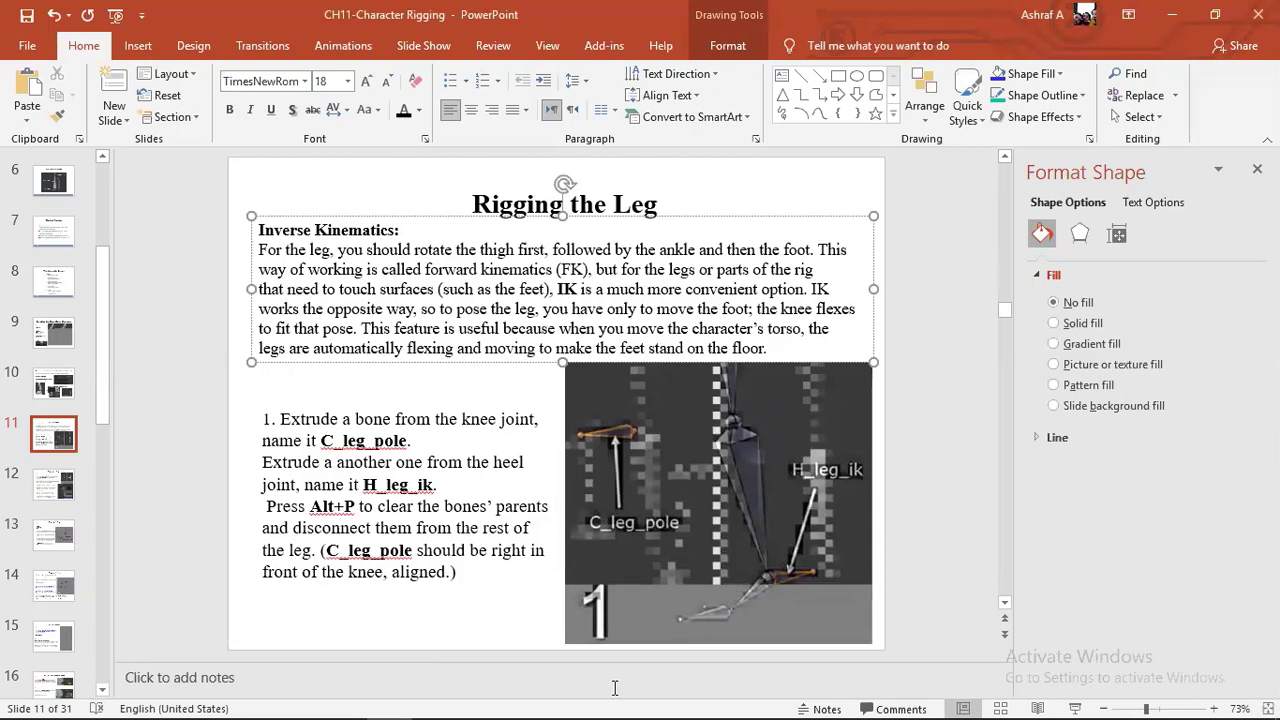
mouse_move(615, 715)
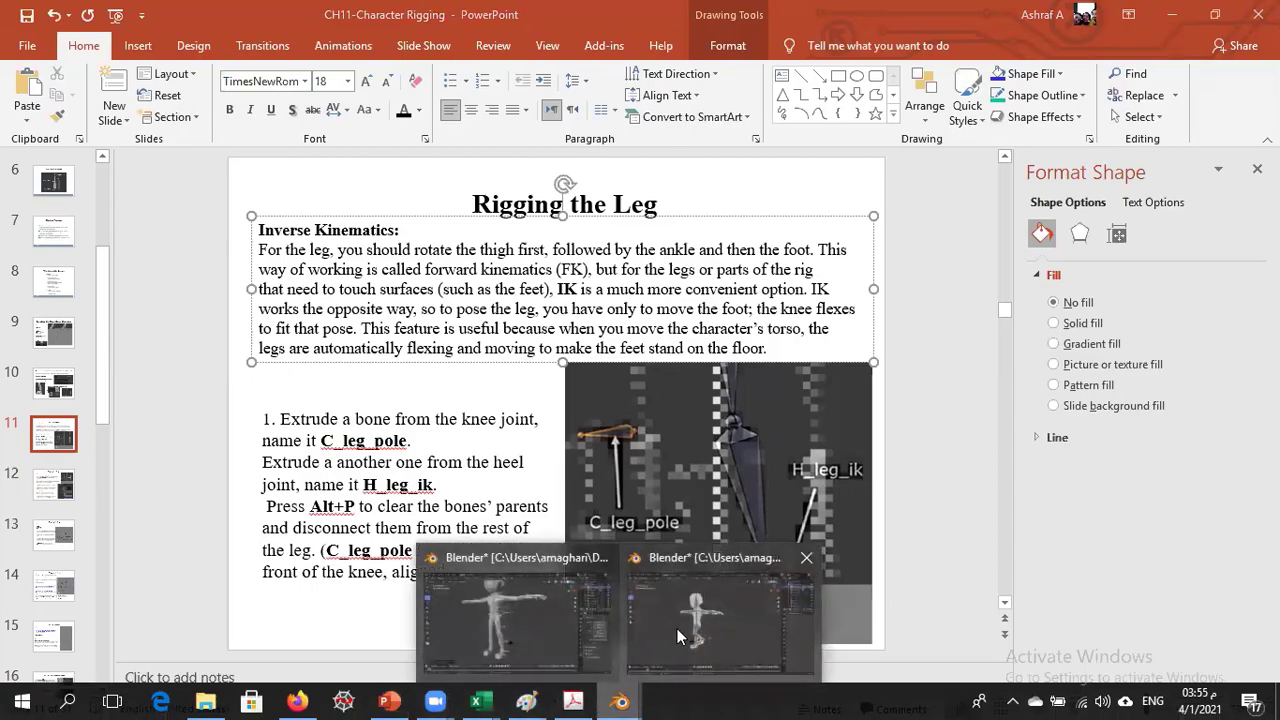
click(677, 628)
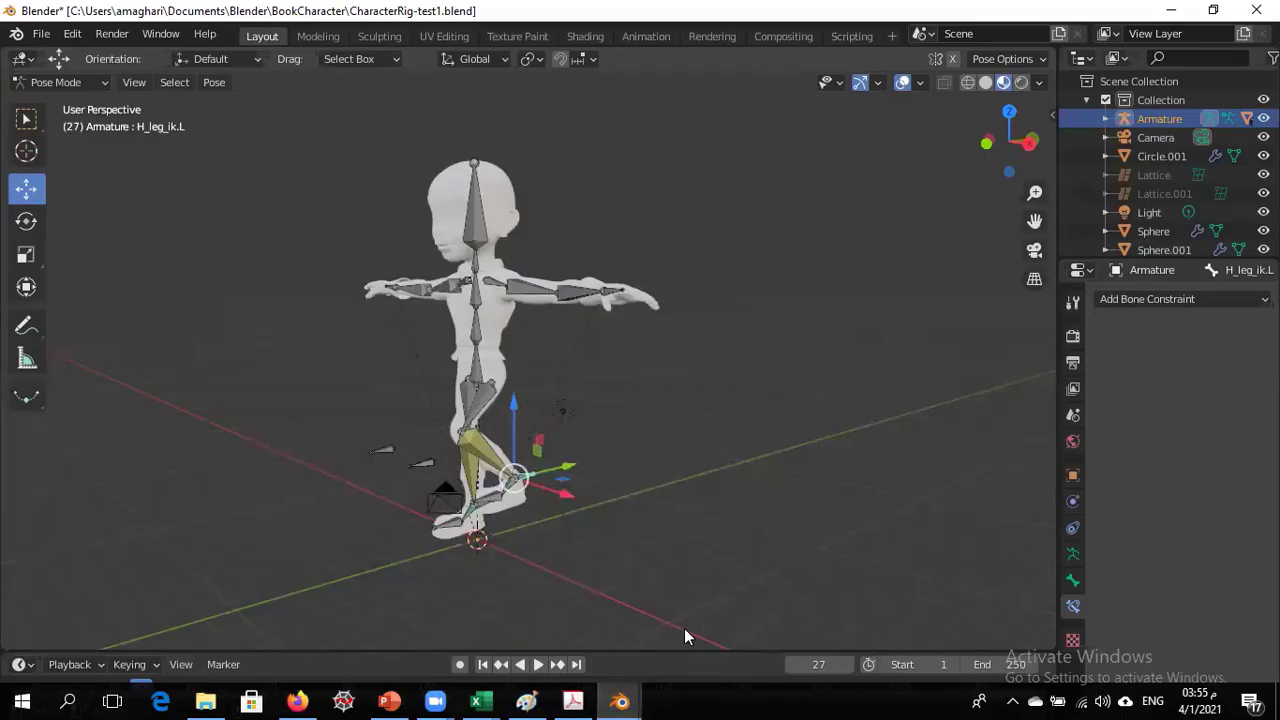
click(1169, 12)
- Switch to the CharacterRigt-01-04.blend Blender window and put the armature in Pose Mode
mouse_move(596, 715)
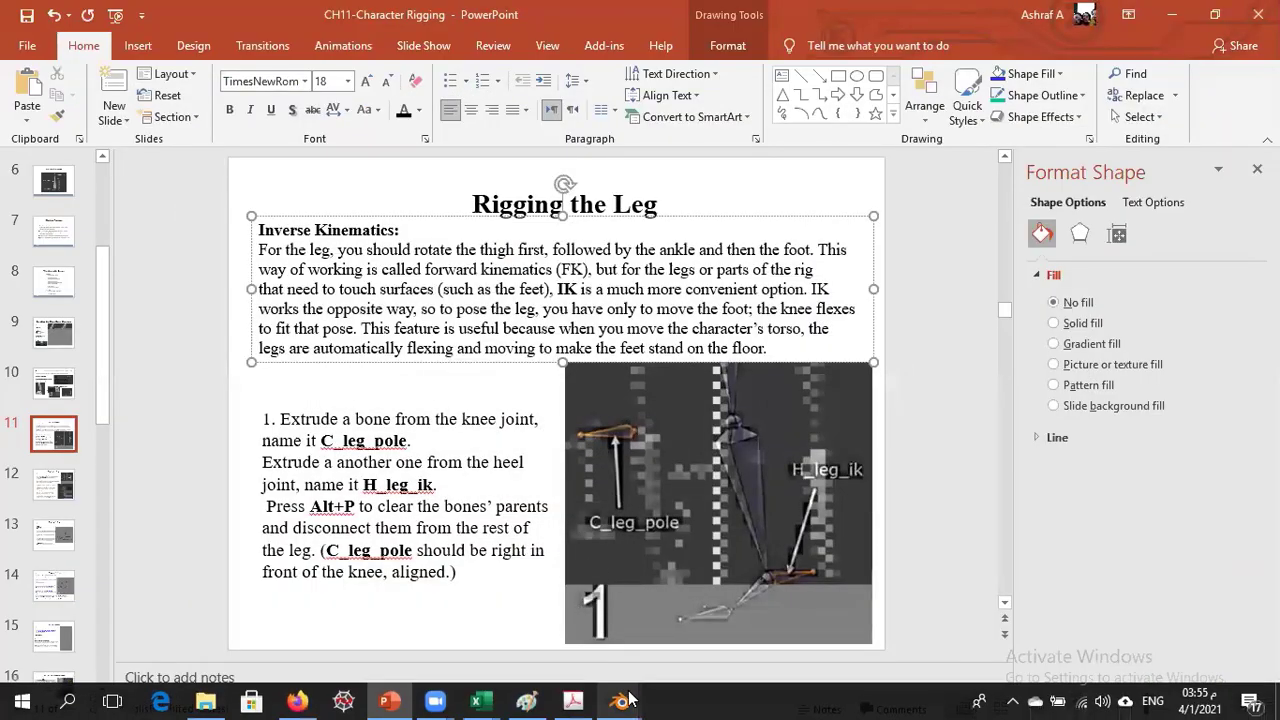
click(493, 624)
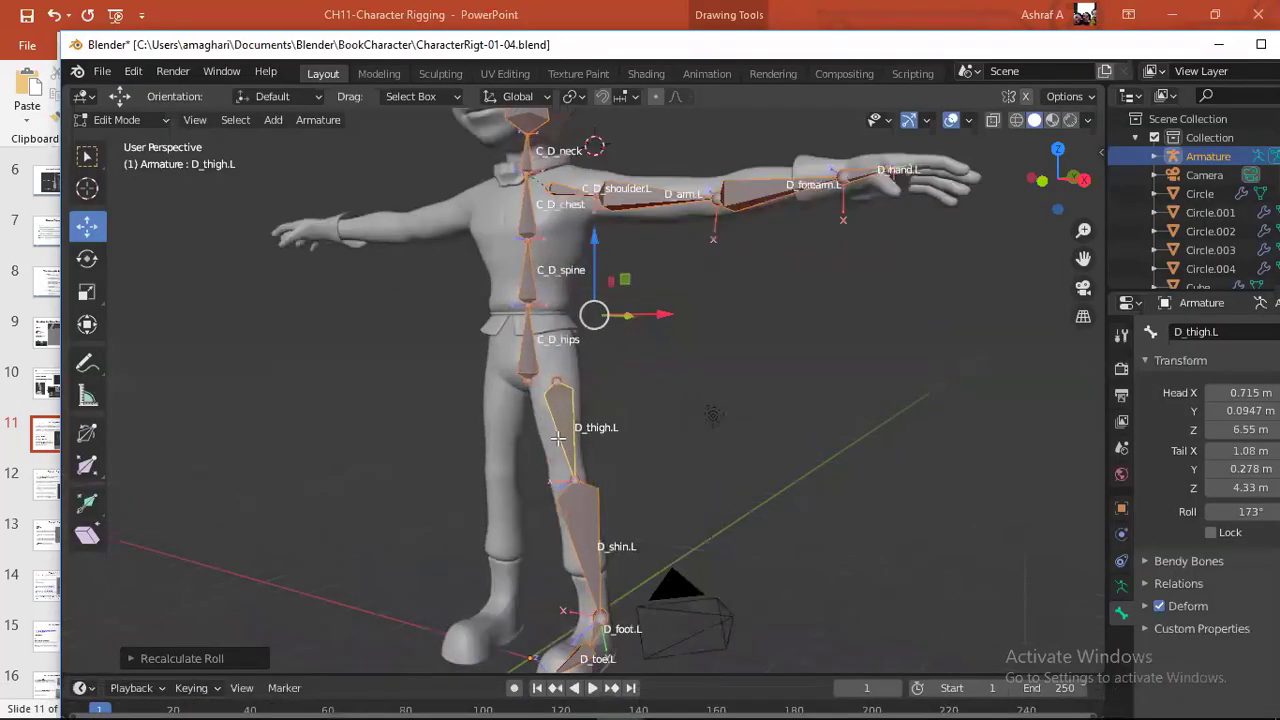
click(115, 119)
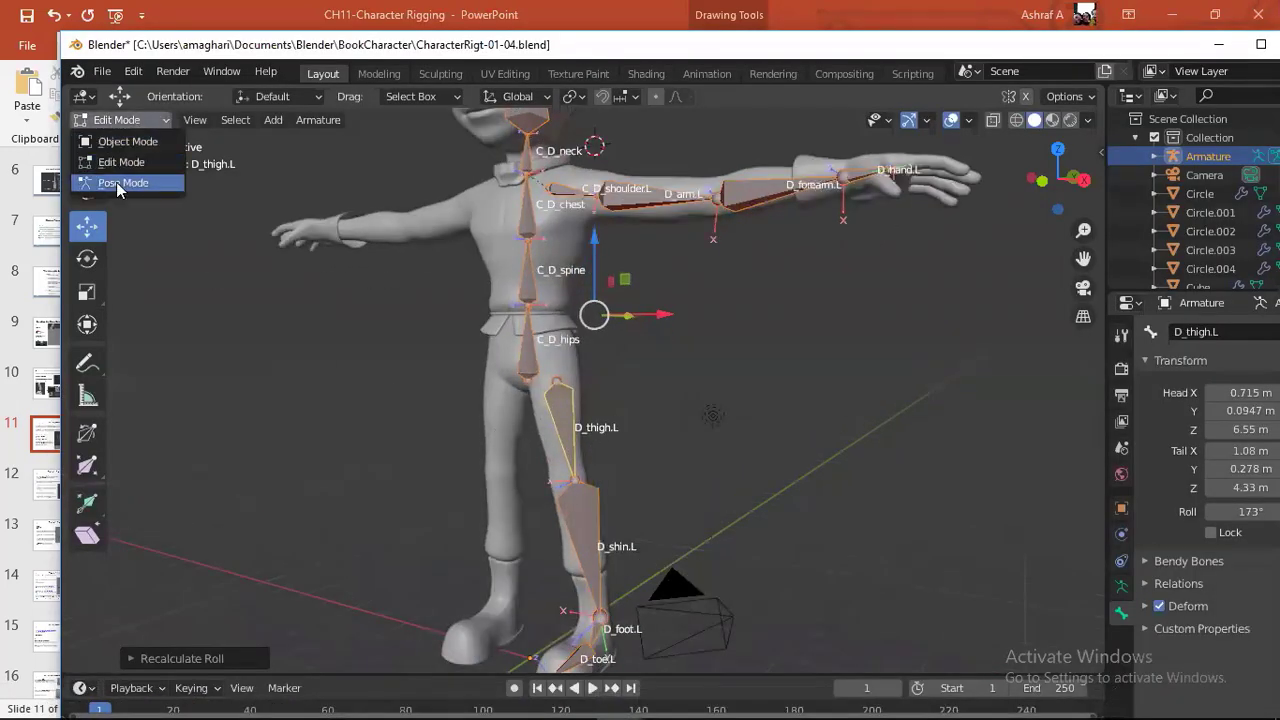
click(117, 182)
scroll(671, 508, down, 2)
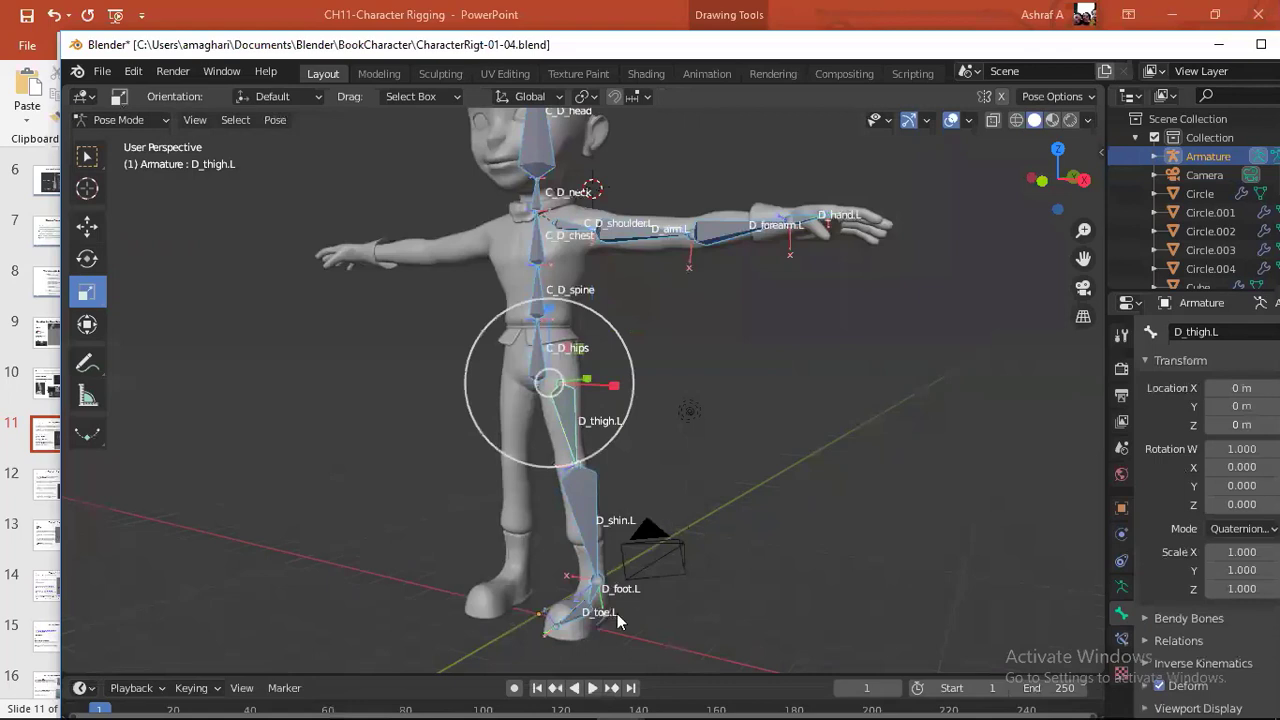
- Try to move the left foot bone D_foot.L vertically with the Move tool
click(598, 588)
click(600, 585)
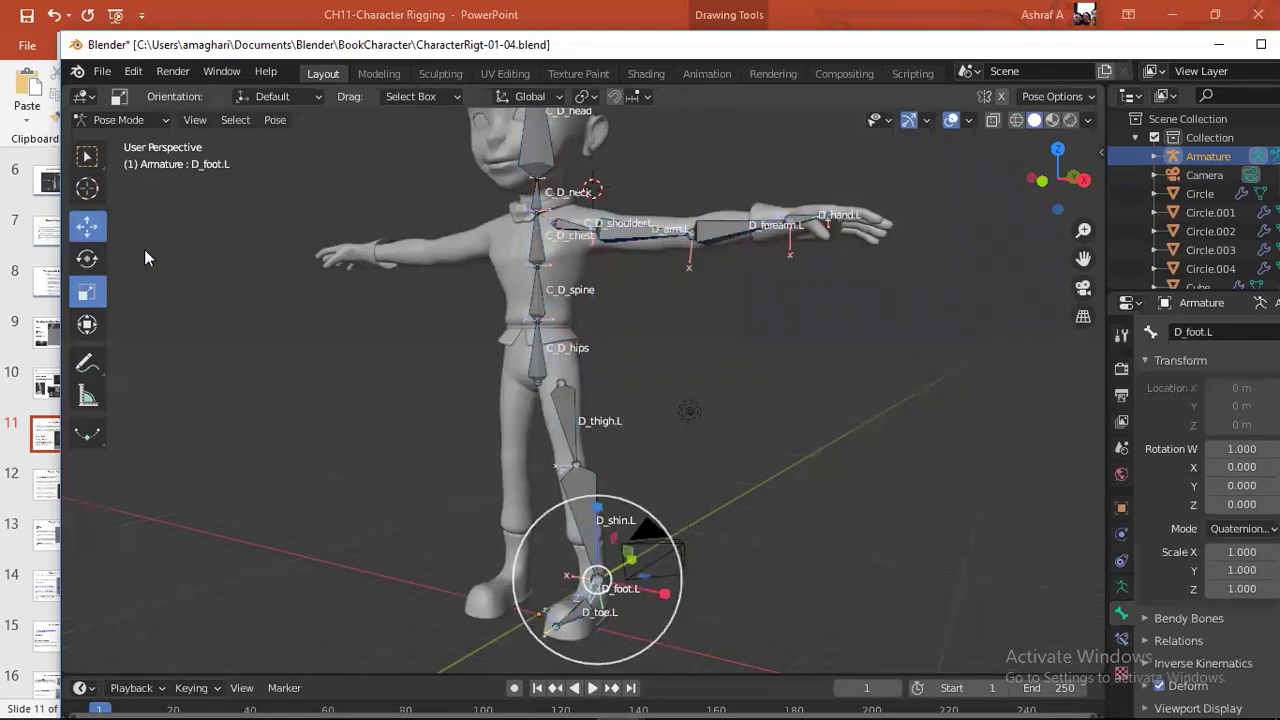
click(87, 225)
drag(598, 512, 594, 577)
- Rotate the left shin bone D_shin.L about the global Z axis and select the left toe bone
click(595, 545)
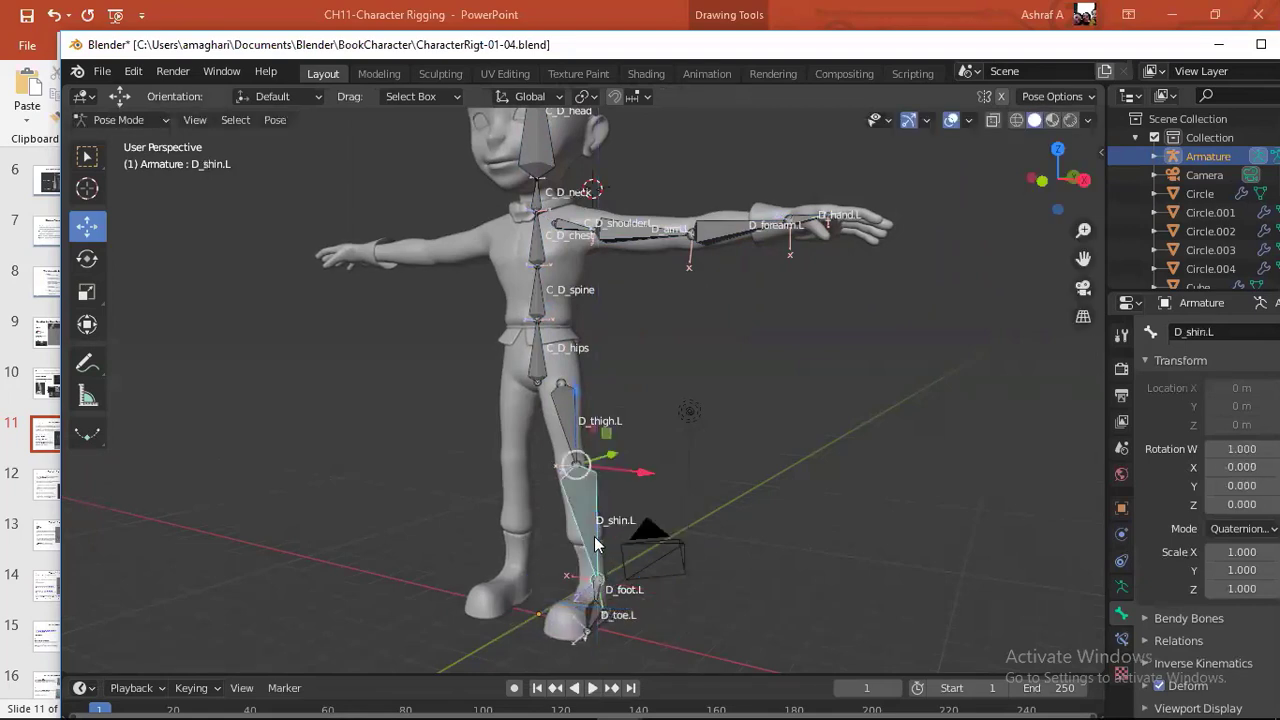
key(r)
key(z)
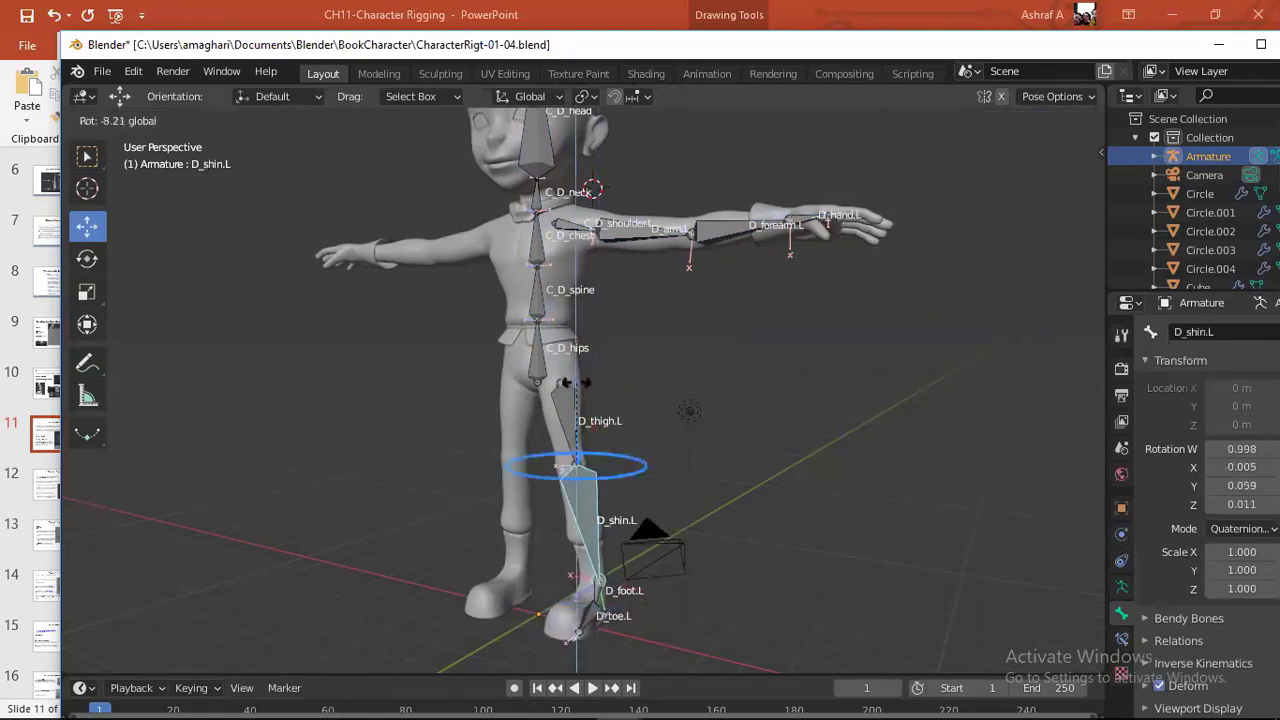
click(577, 375)
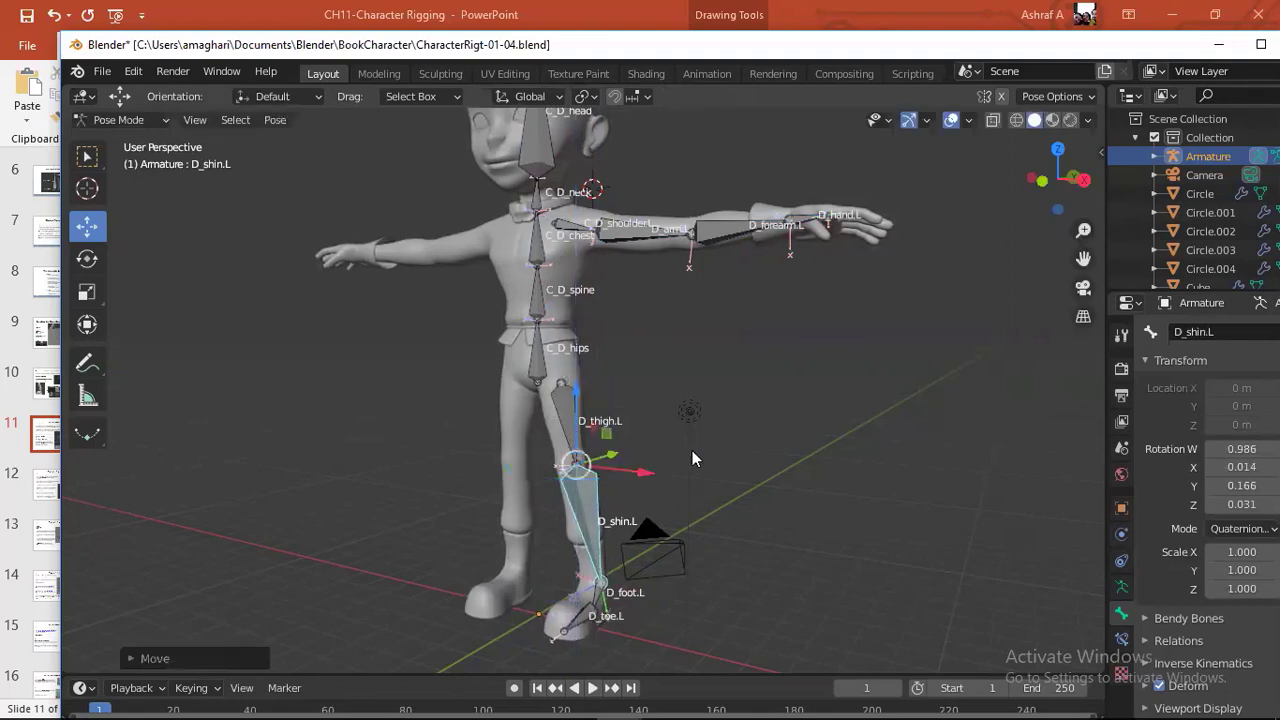
click(590, 616)
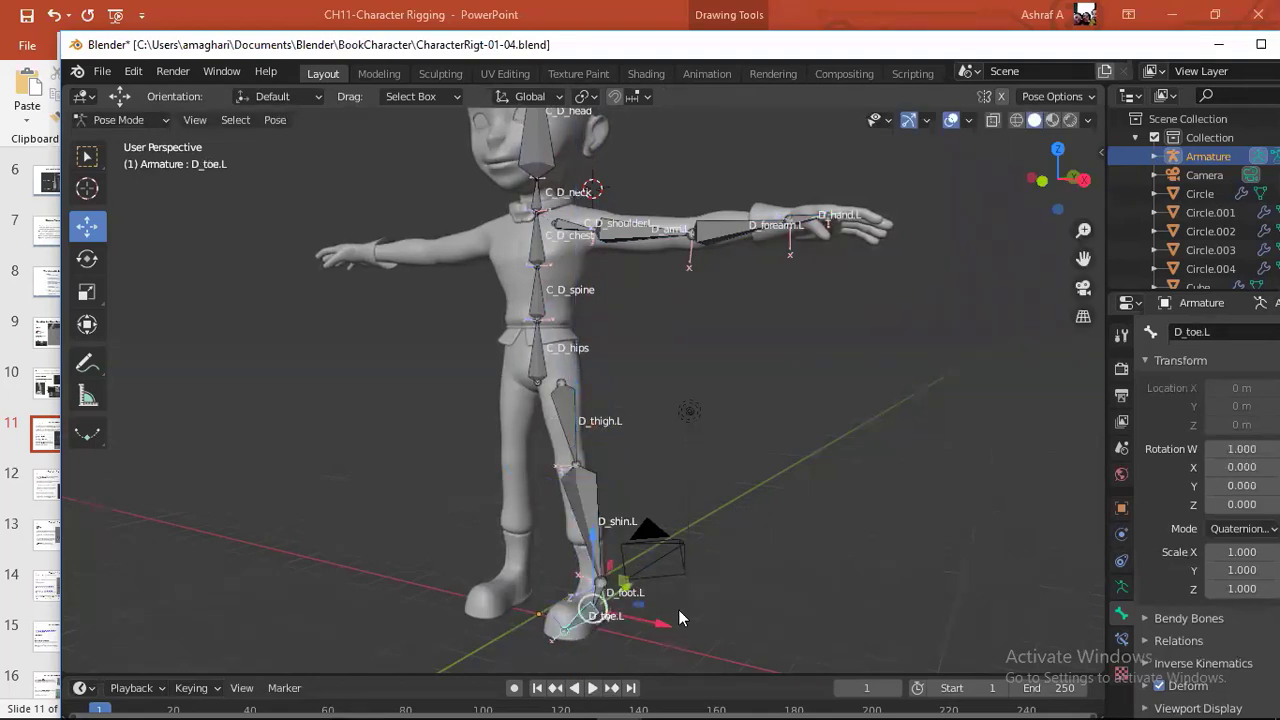
- Undo the pose changes made to the left foot and shin bones
key(ctrl+z)
key(ctrl+z)
key(ctrl+z)
key(ctrl+z)
key(ctrl+z)
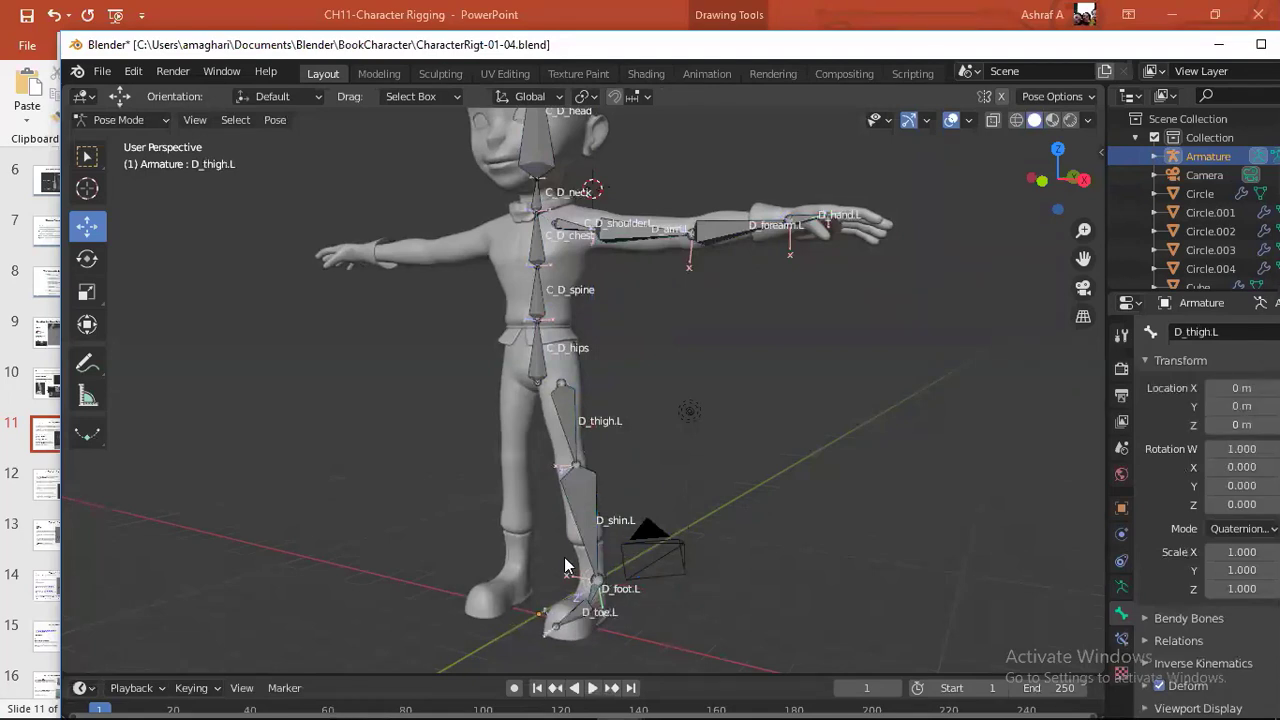
- Try raising the left thigh bone D_thigh.L slightly, clear its location and deselect all bones
click(587, 522)
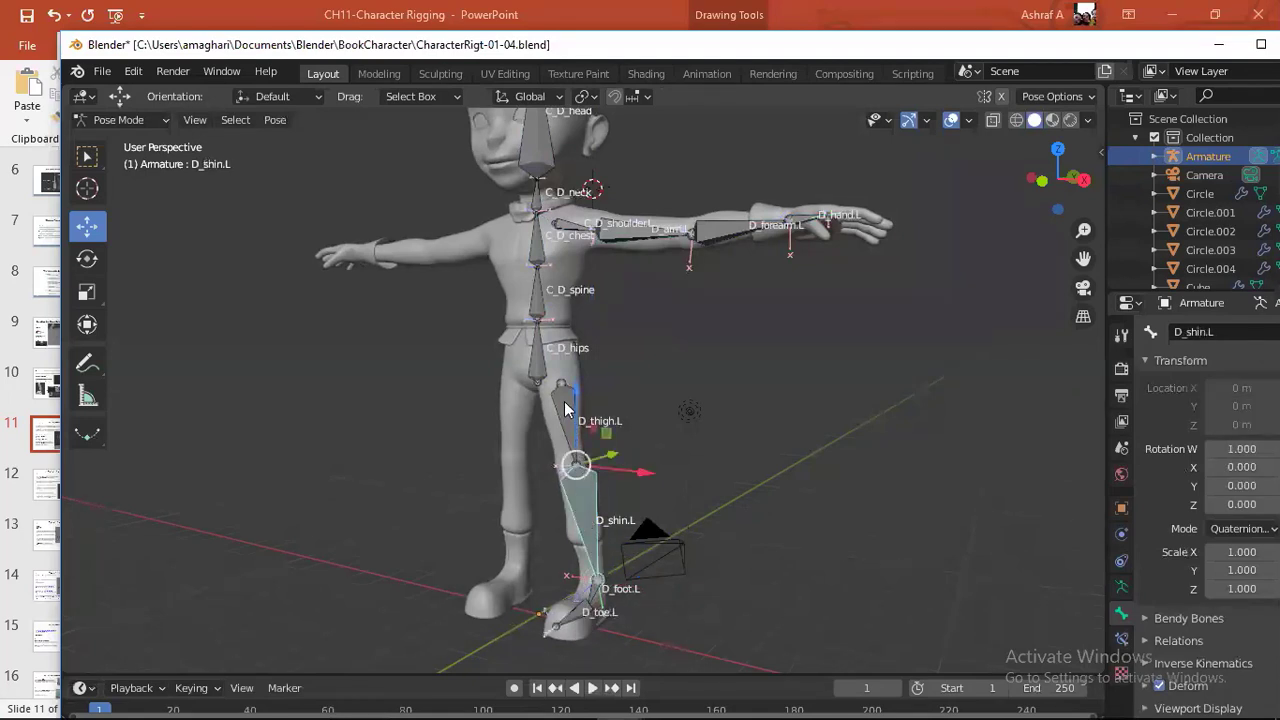
click(571, 404)
mouse_move(563, 318)
mouse_down()
mouse_move(566, 372)
mouse_move(561, 305)
mouse_up()
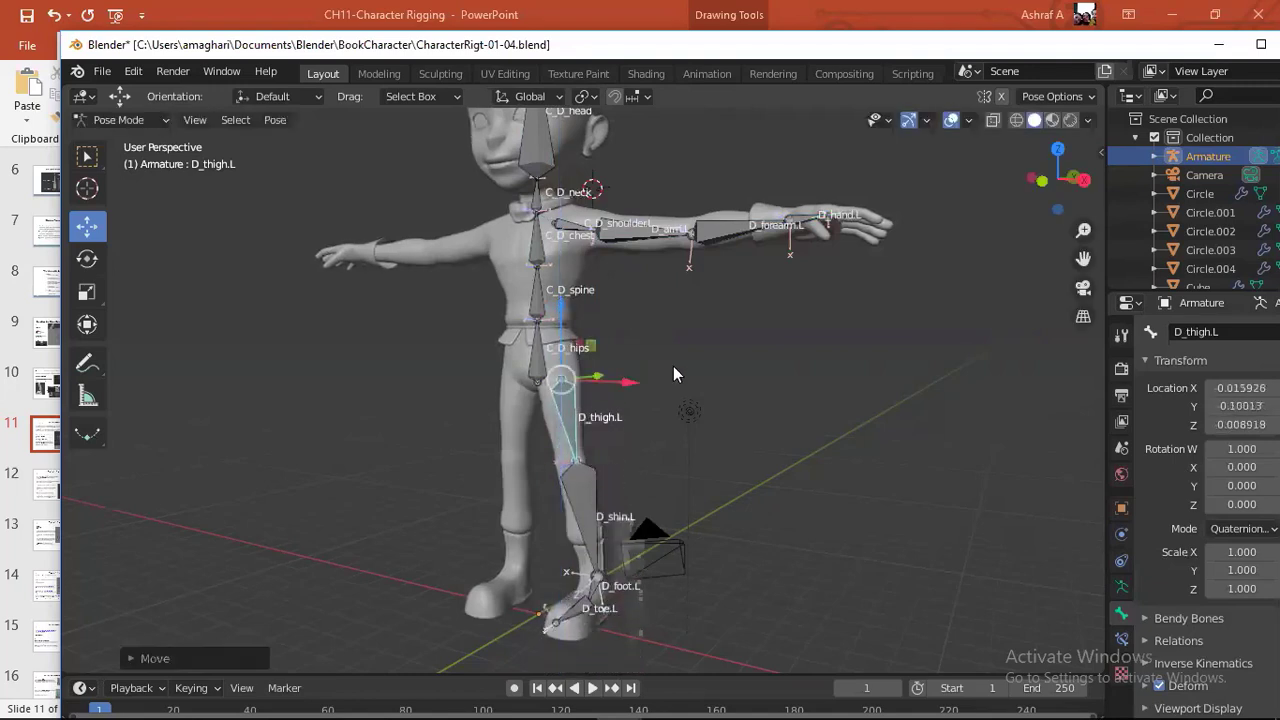
key(alt+g)
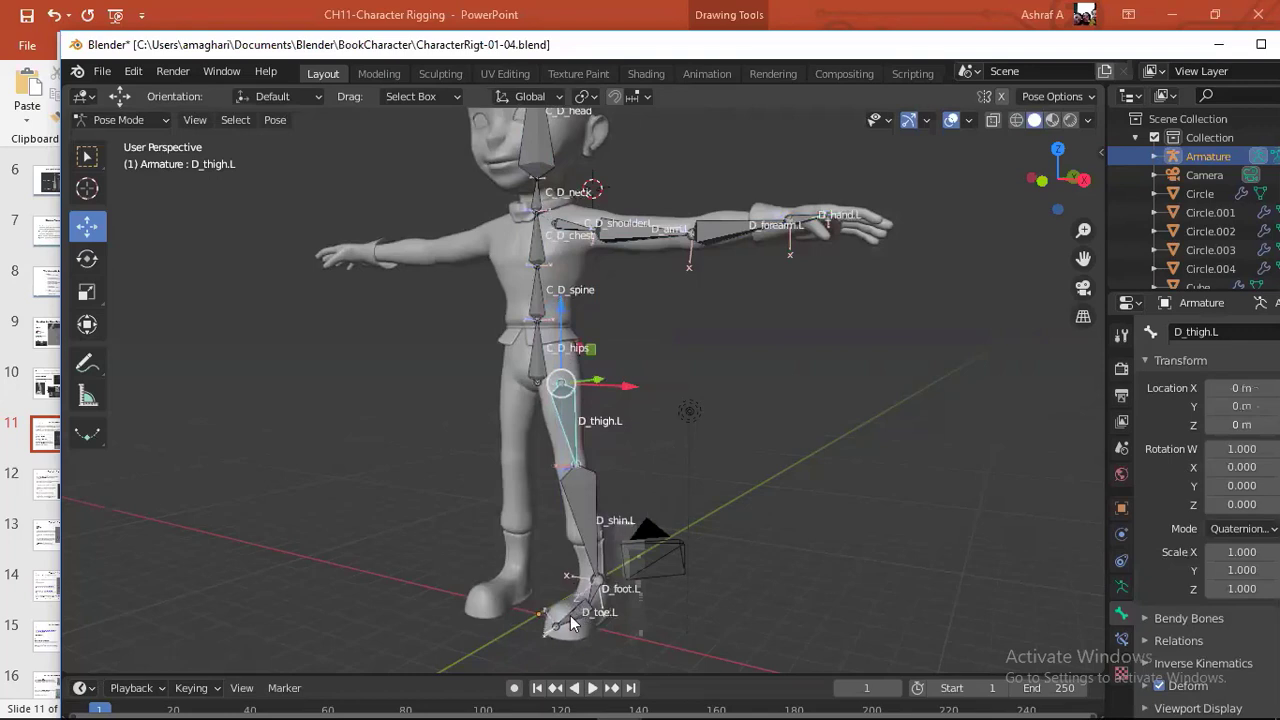
key(alt+a)
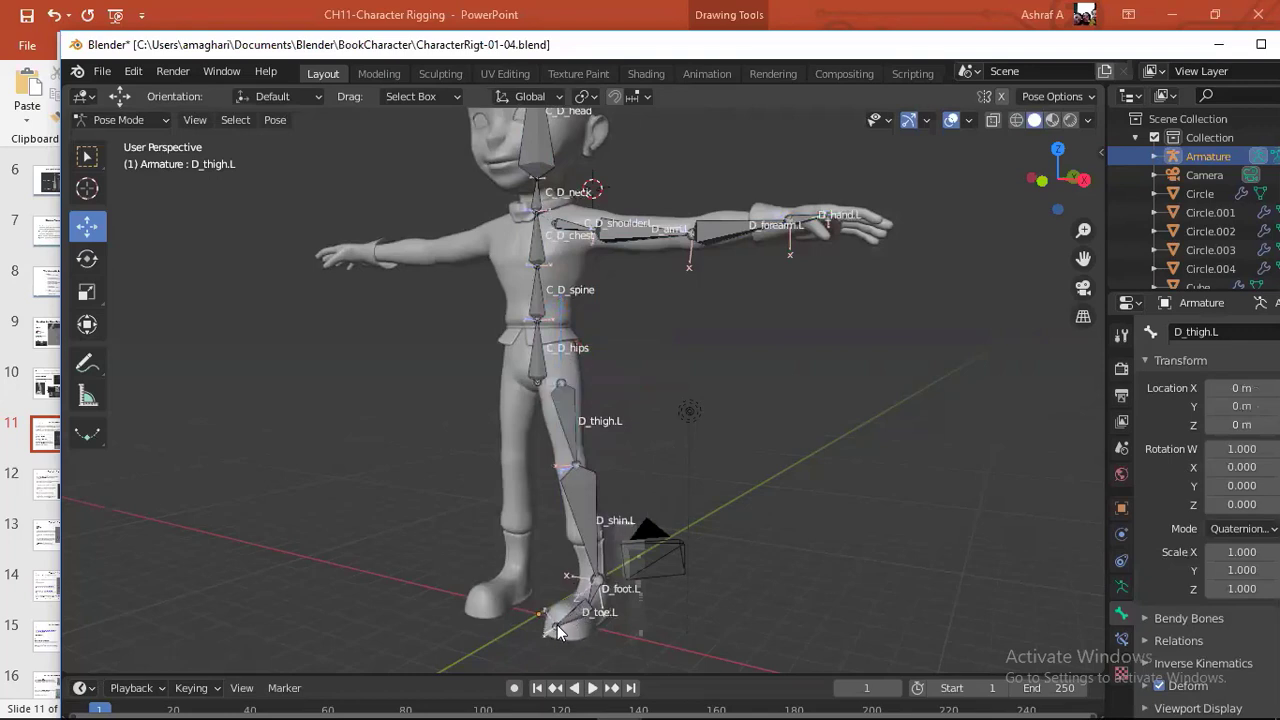
- Try rotating the left foot bone D_foot.L about the global Y axis
click(600, 583)
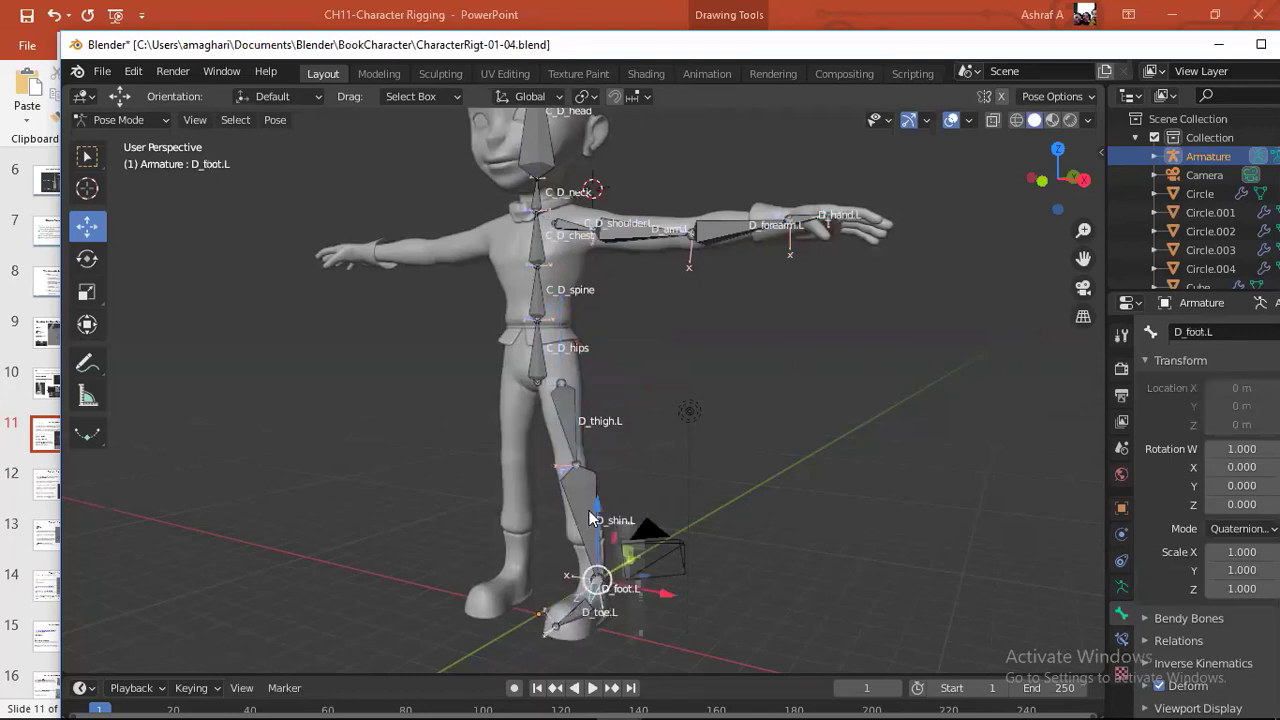
key(r)
key(z)
key(Escape)
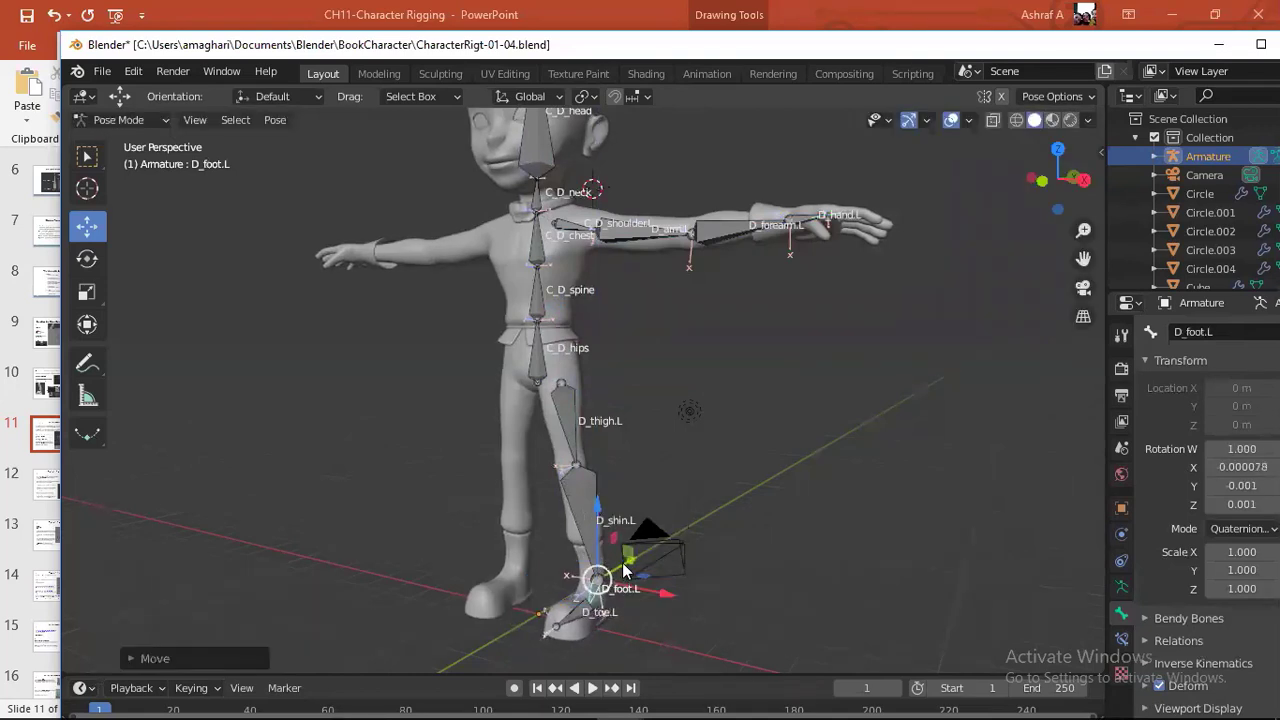
key(r)
key(y)
click(592, 580)
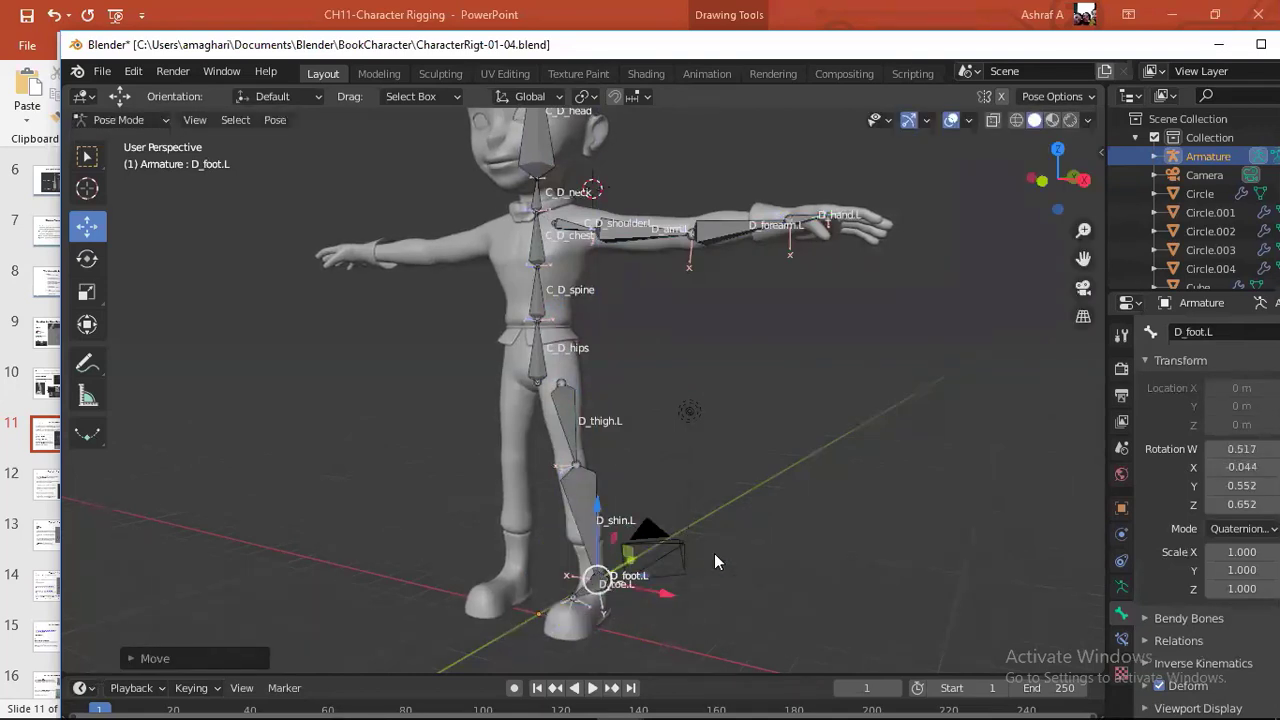
- Clear the left foot bone's rotation and select its ancestor bone D_thigh.L up the leg chain
key(alt+r)
key(bracketleft)
key(bracketleft)
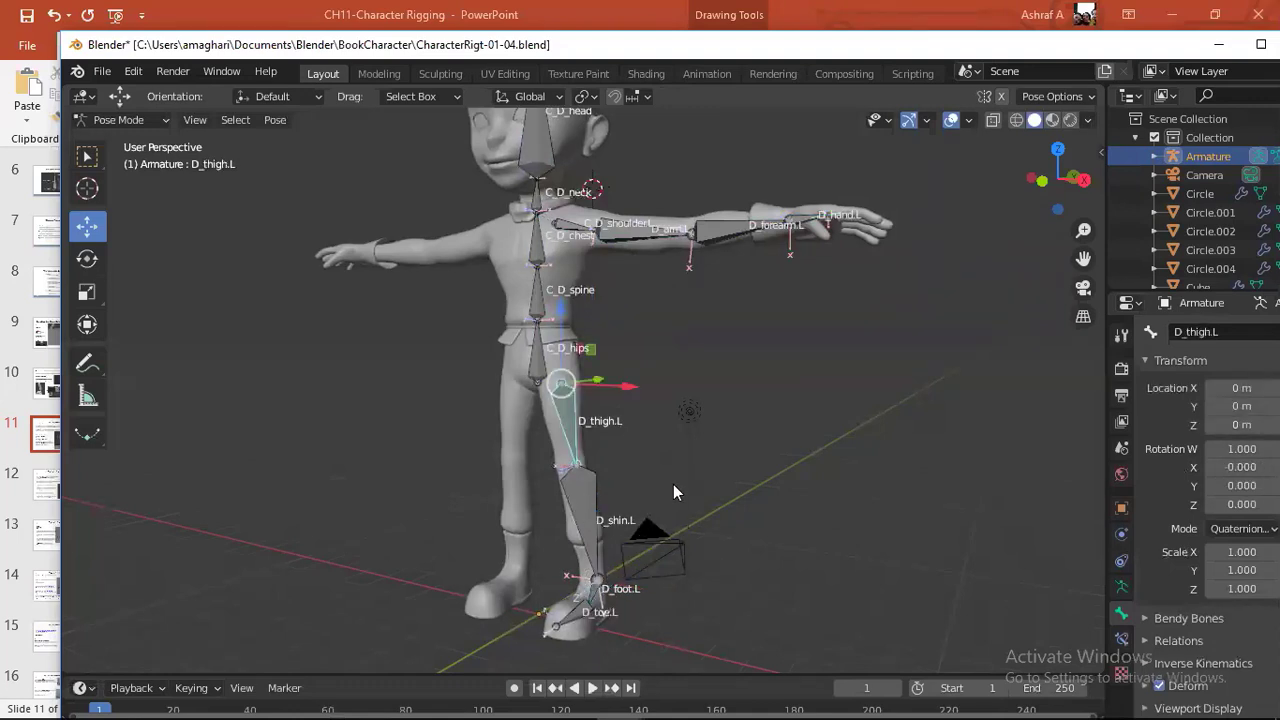
- Show the left leg from the side, select the shin bone D_shin.L and switch the armature to Edit Mode
middle_drag(673, 484, 615, 450)
scroll(682, 461, down, 2)
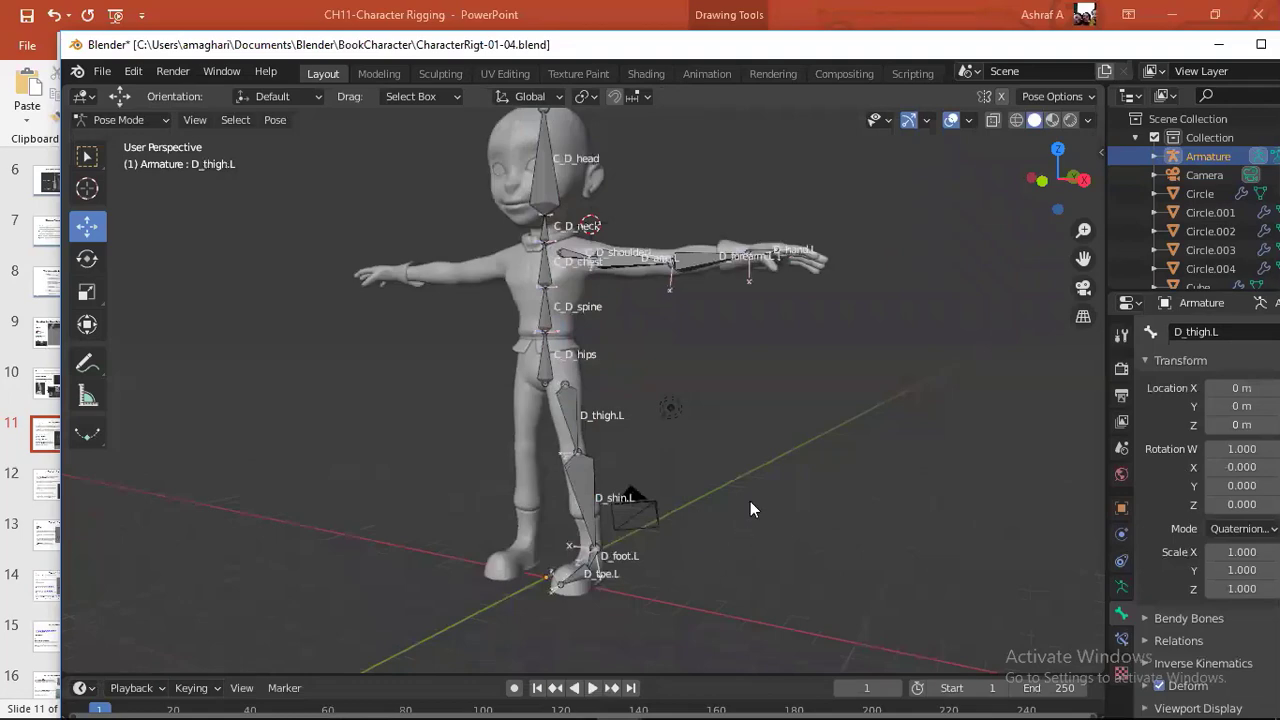
middle_drag(750, 501, 605, 497)
scroll(596, 528, up, 2)
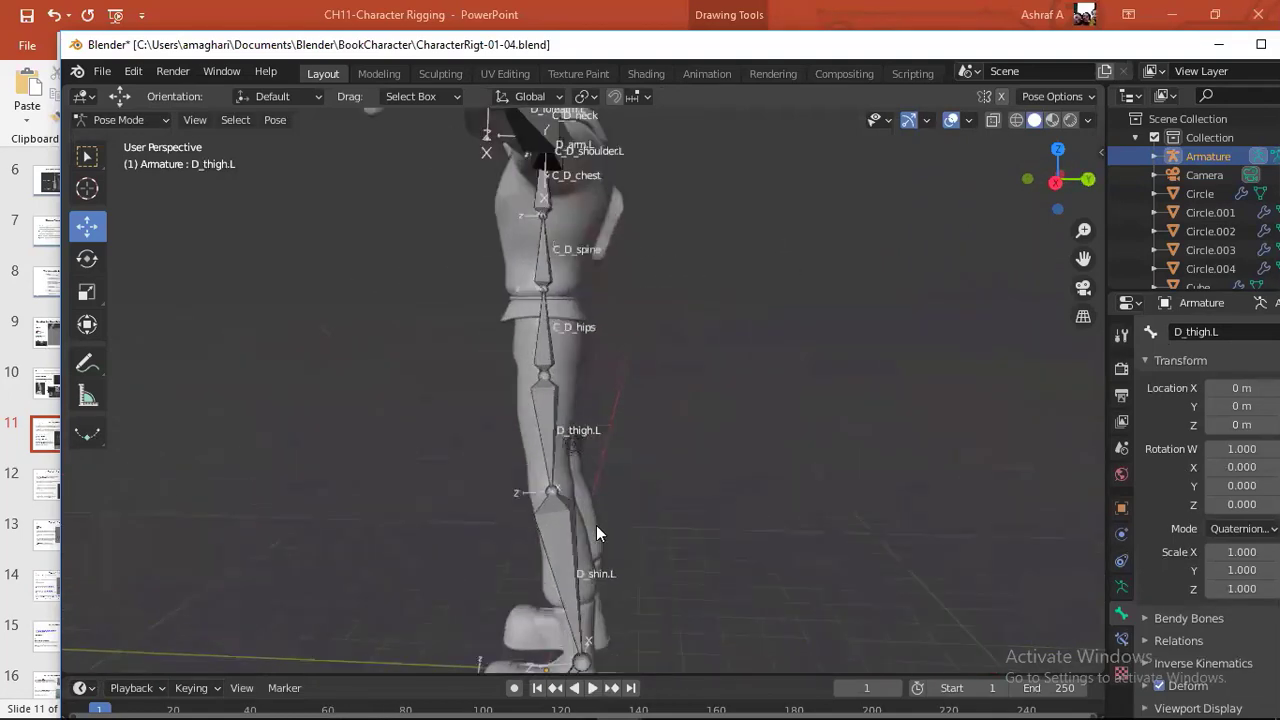
middle_drag(656, 531, 672, 470)
scroll(630, 500, up, 1)
click(590, 390)
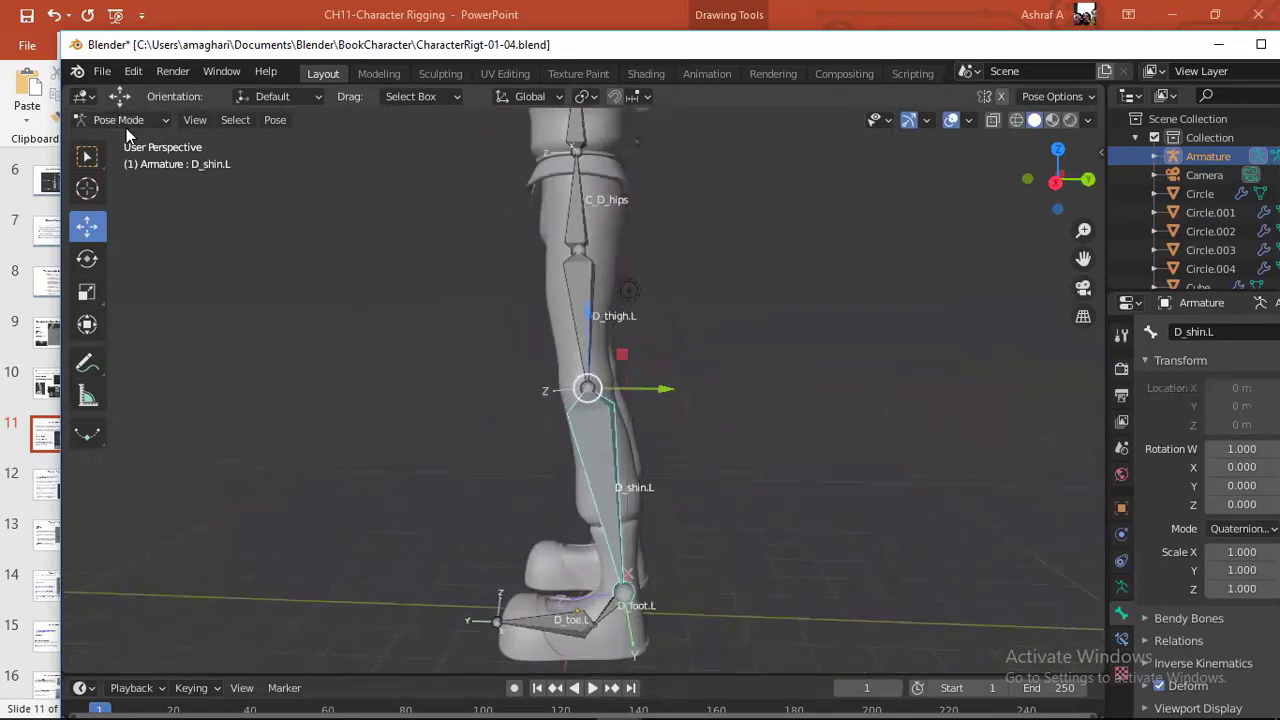
click(124, 120)
click(114, 161)
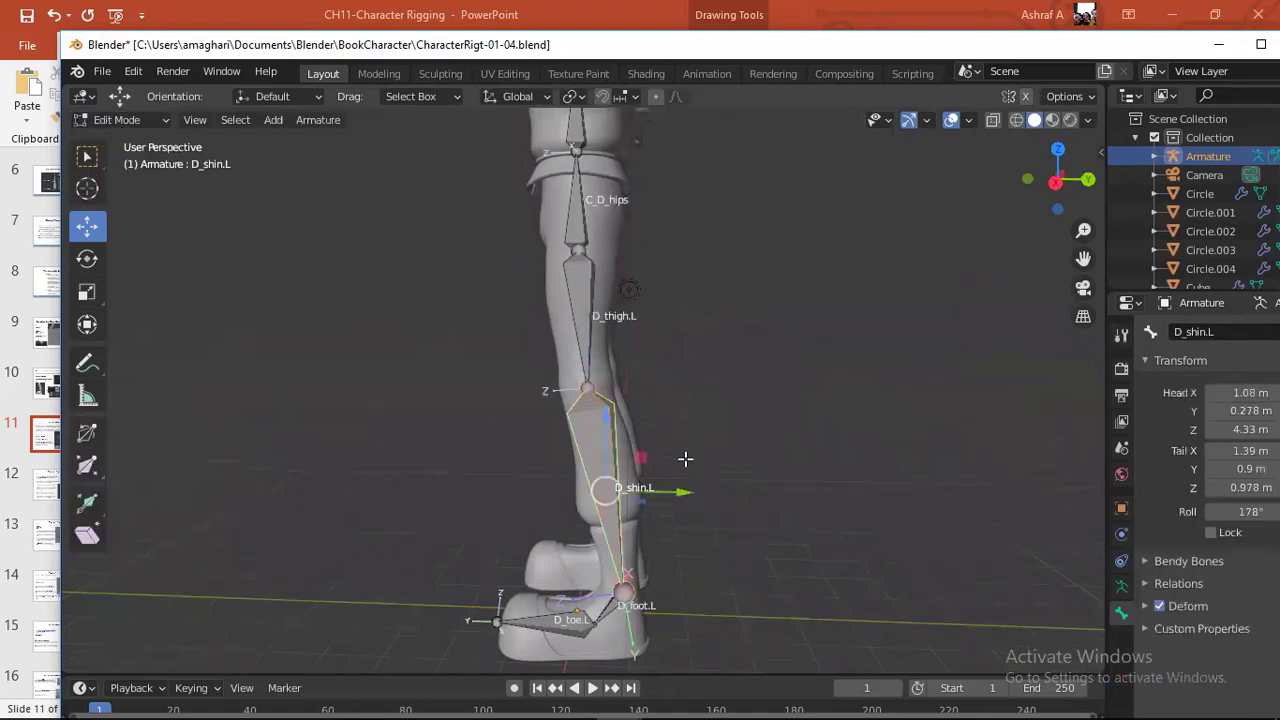
- Extrude a new bone from the left knee joint along the global Y axis, about 1.8 m toward the character's front
click(584, 386)
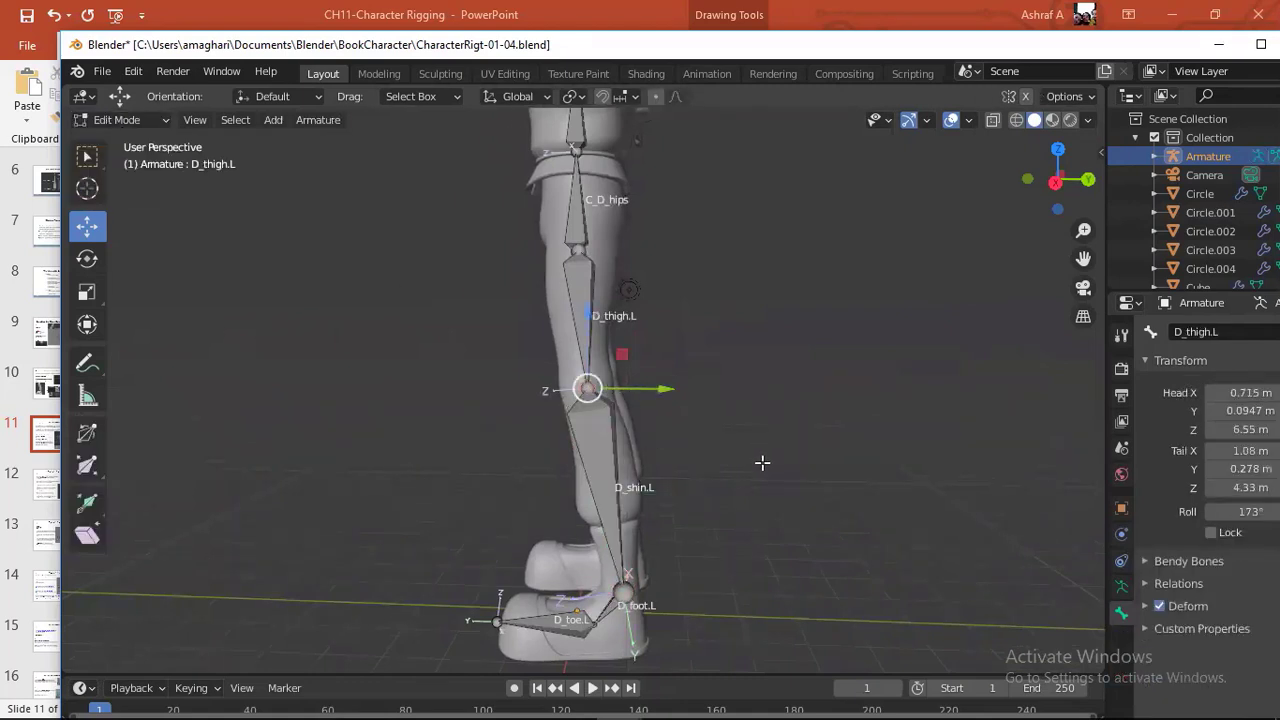
key(e)
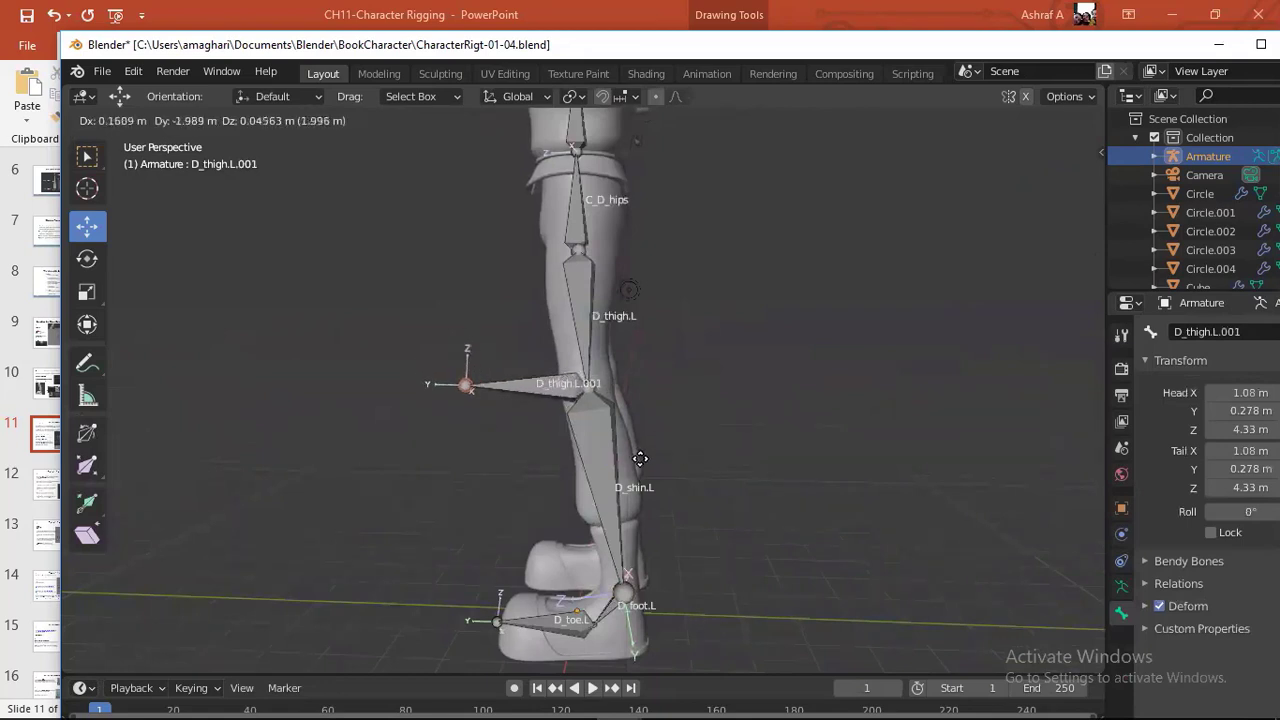
key(x)
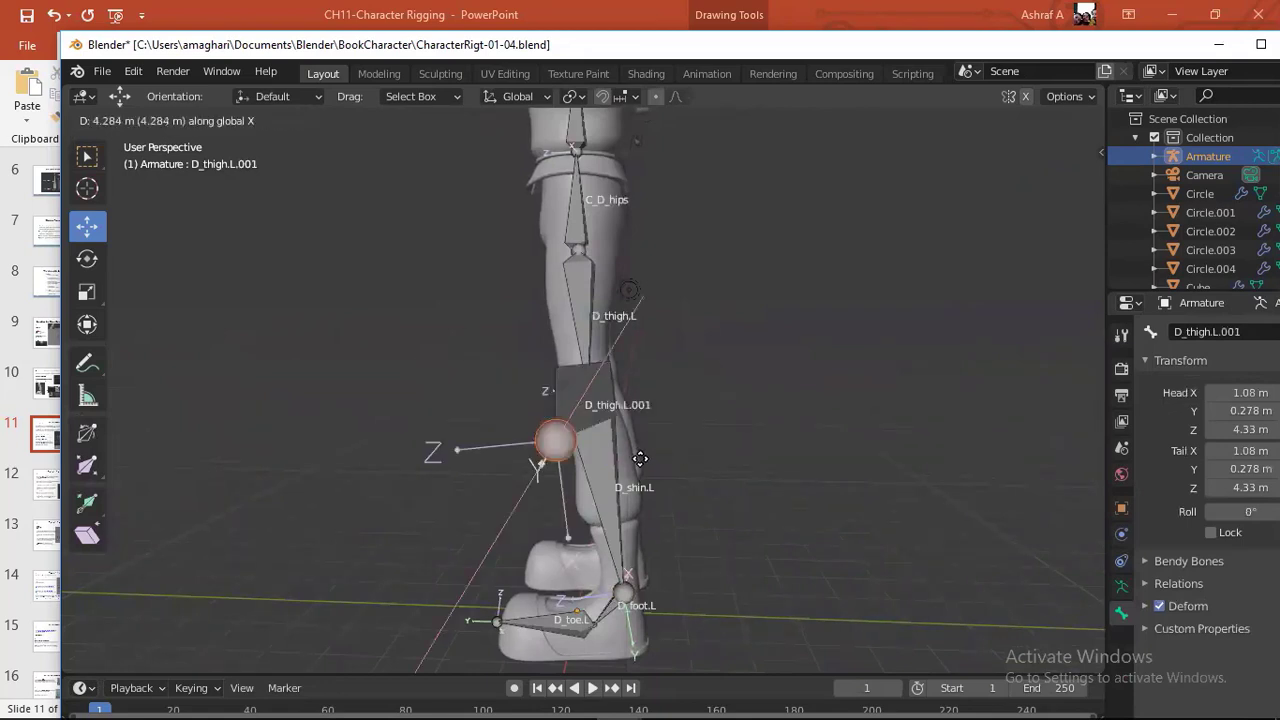
key(y)
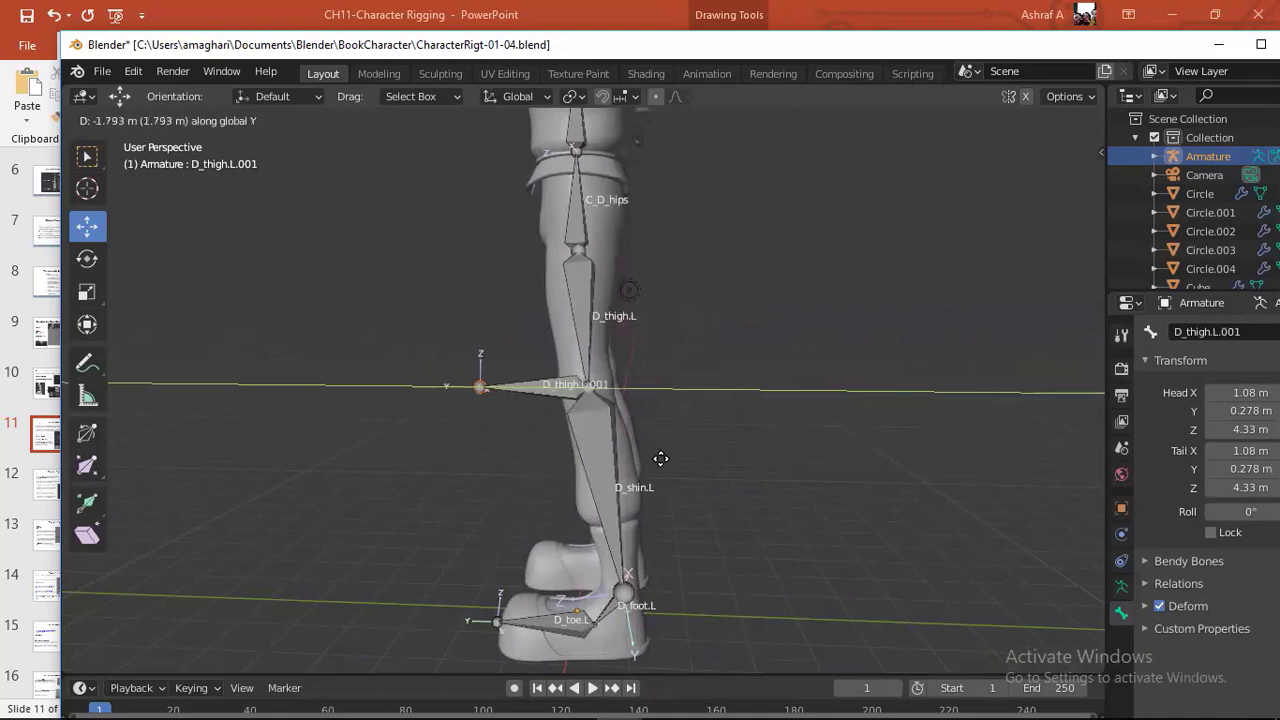
click(654, 459)
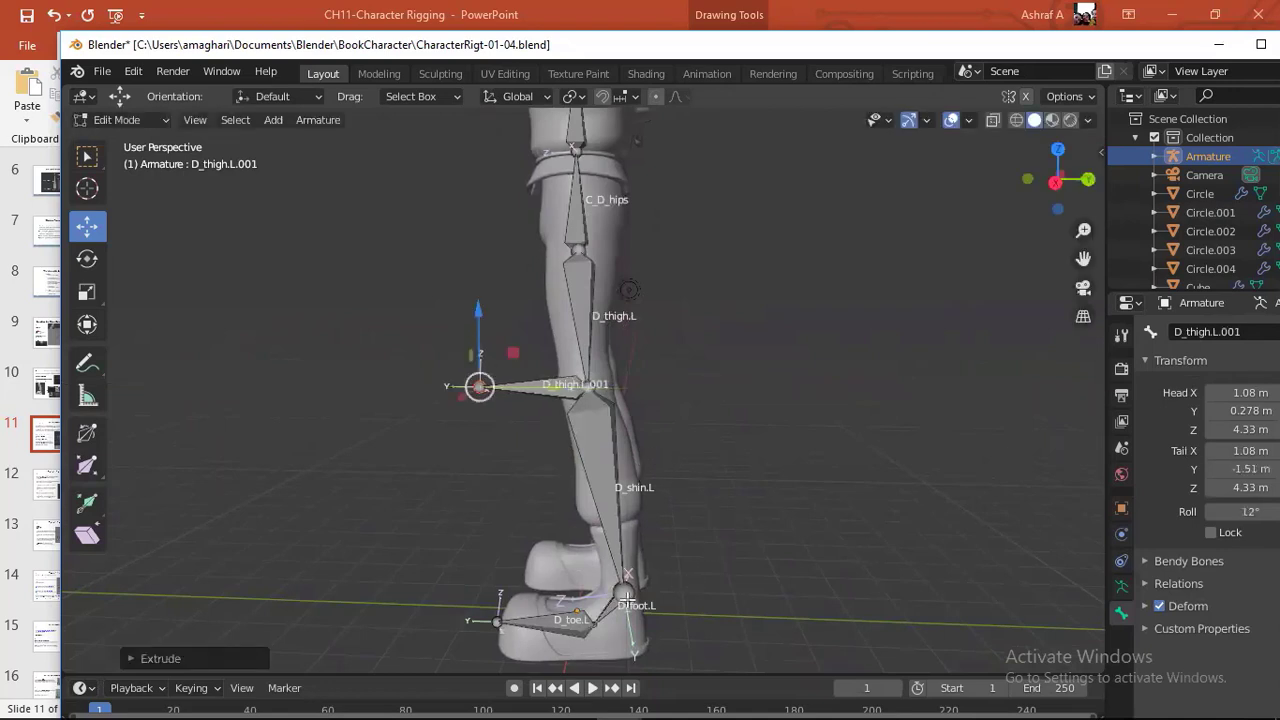
- Extrude a new bone from the left ankle joint along the global Y axis, about 1.77 m toward the character's back
click(626, 593)
key(e)
key(y)
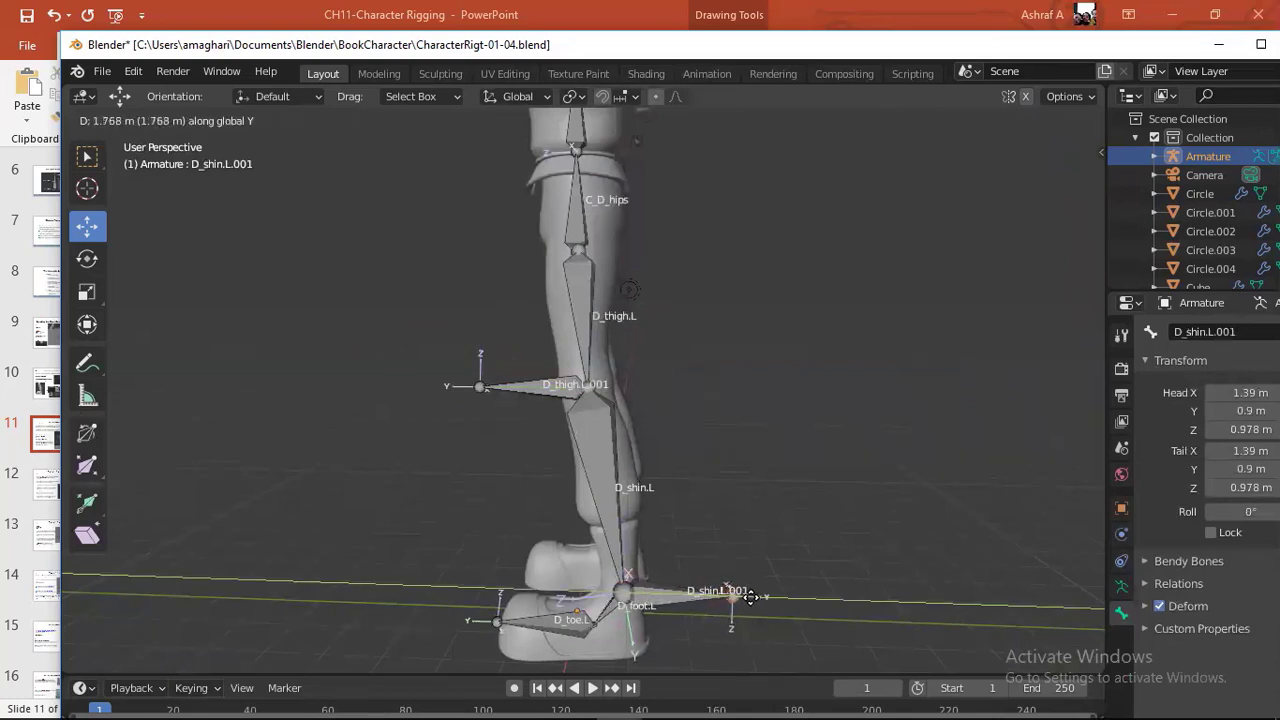
click(750, 597)
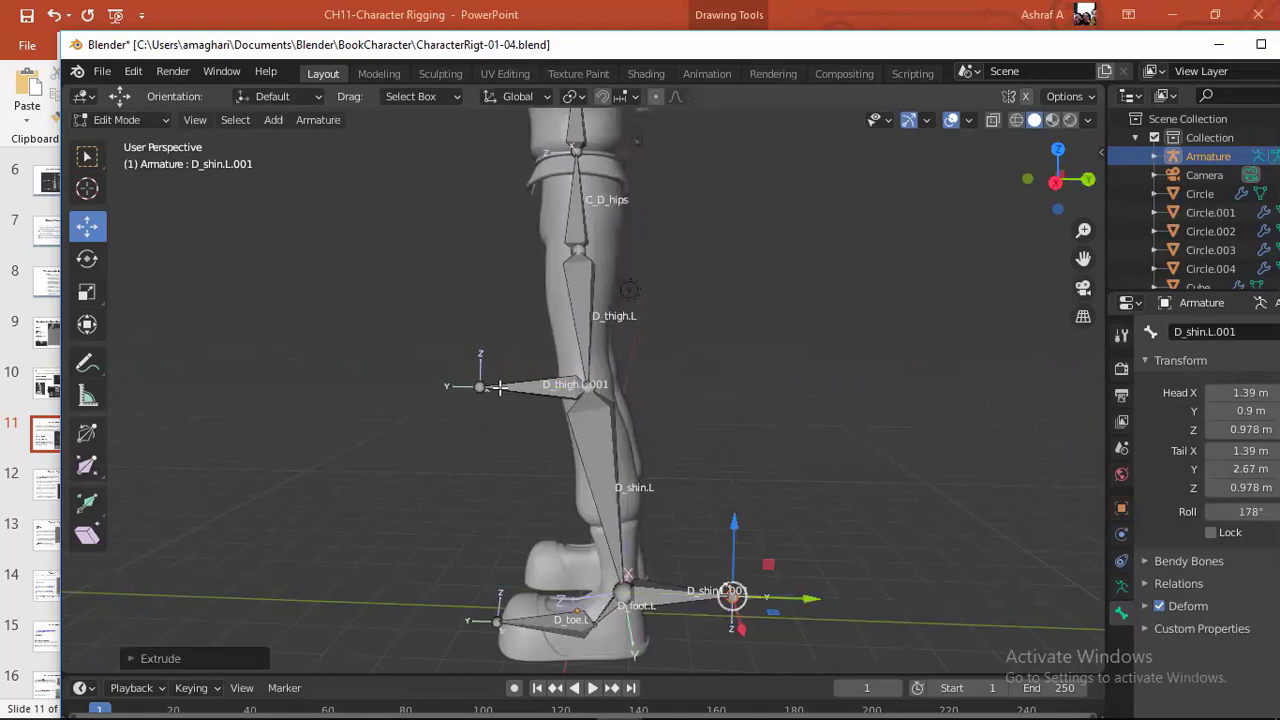
- Clear the parent of the new ankle bone D_shin.L.001 and of the new knee bone D_thigh.L.001
click(666, 596)
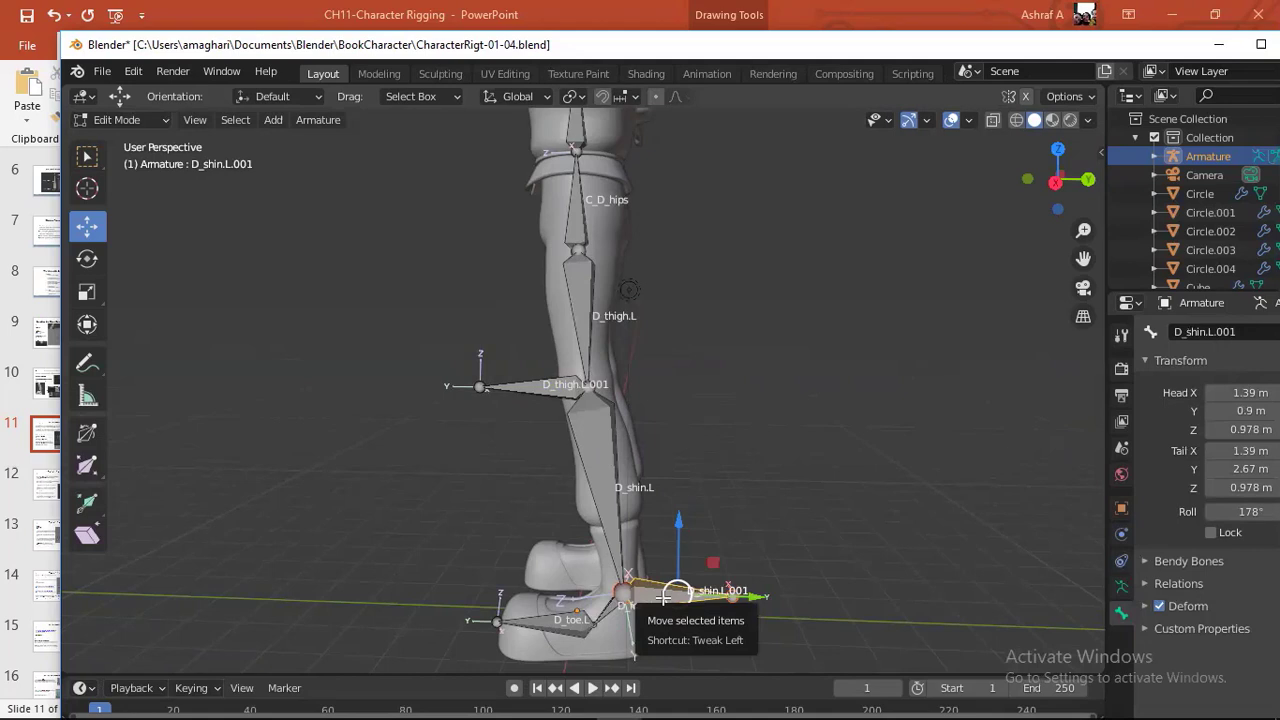
key(alt+p)
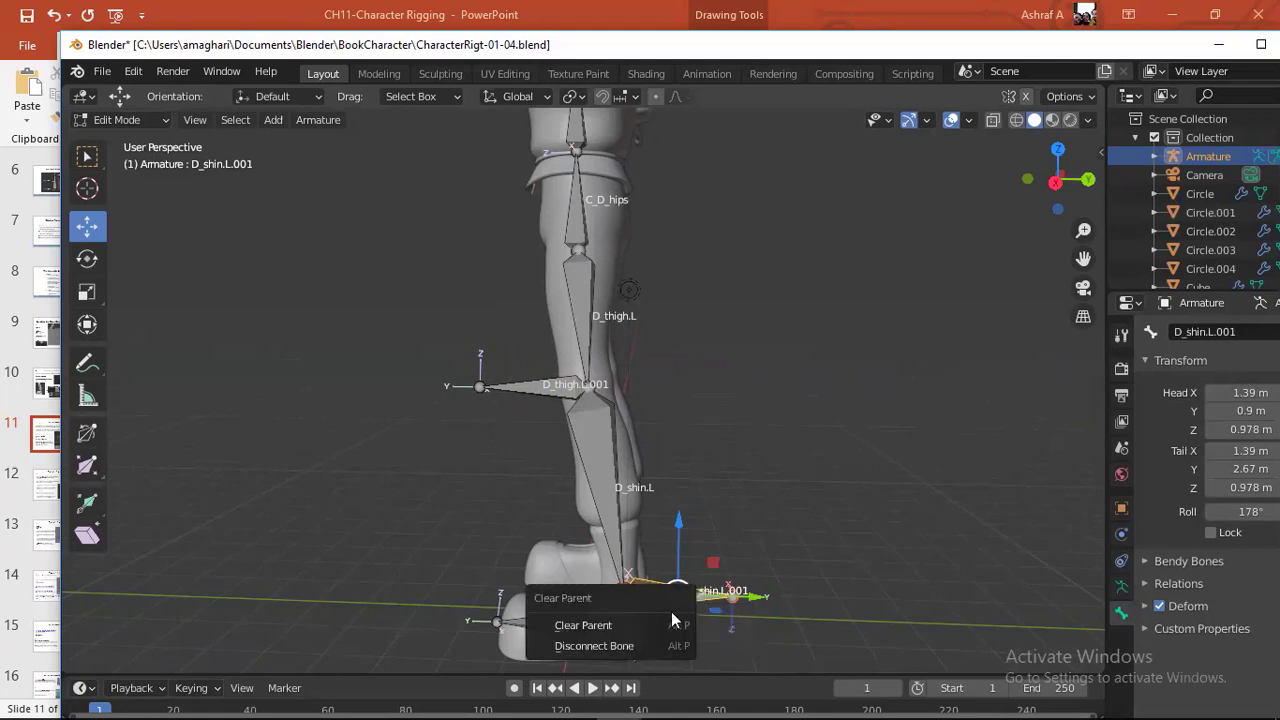
click(598, 628)
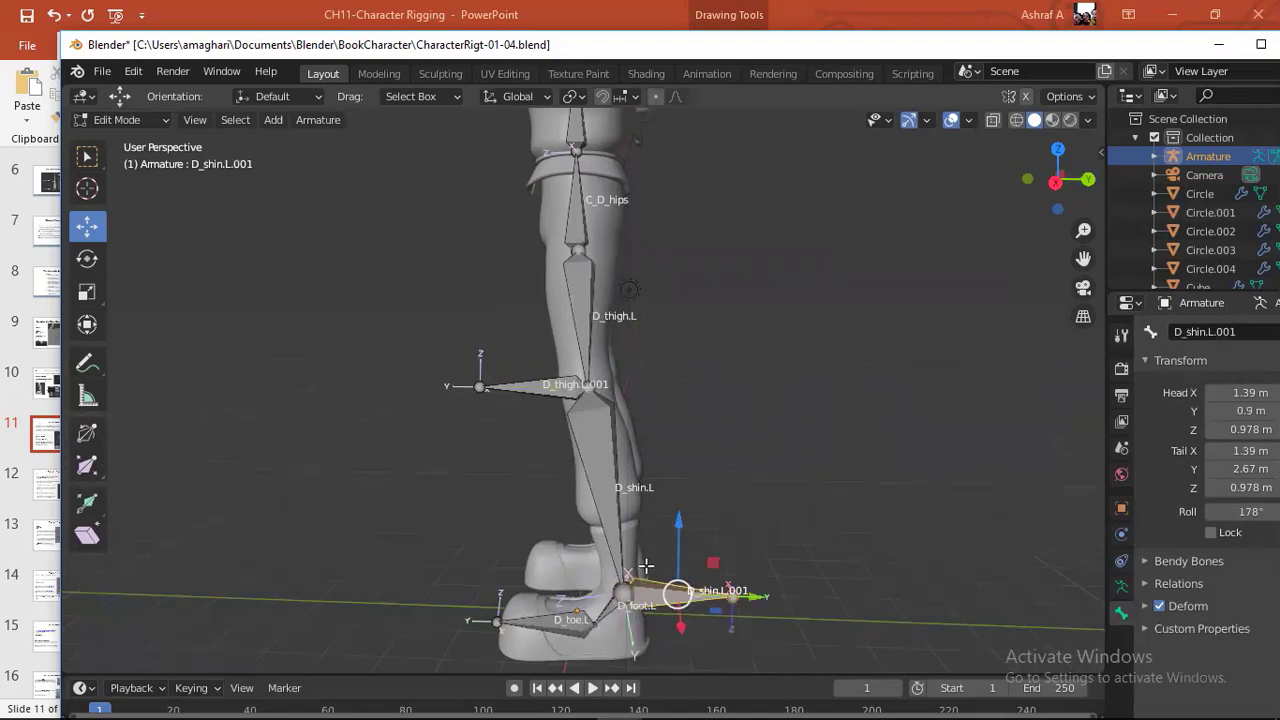
click(526, 388)
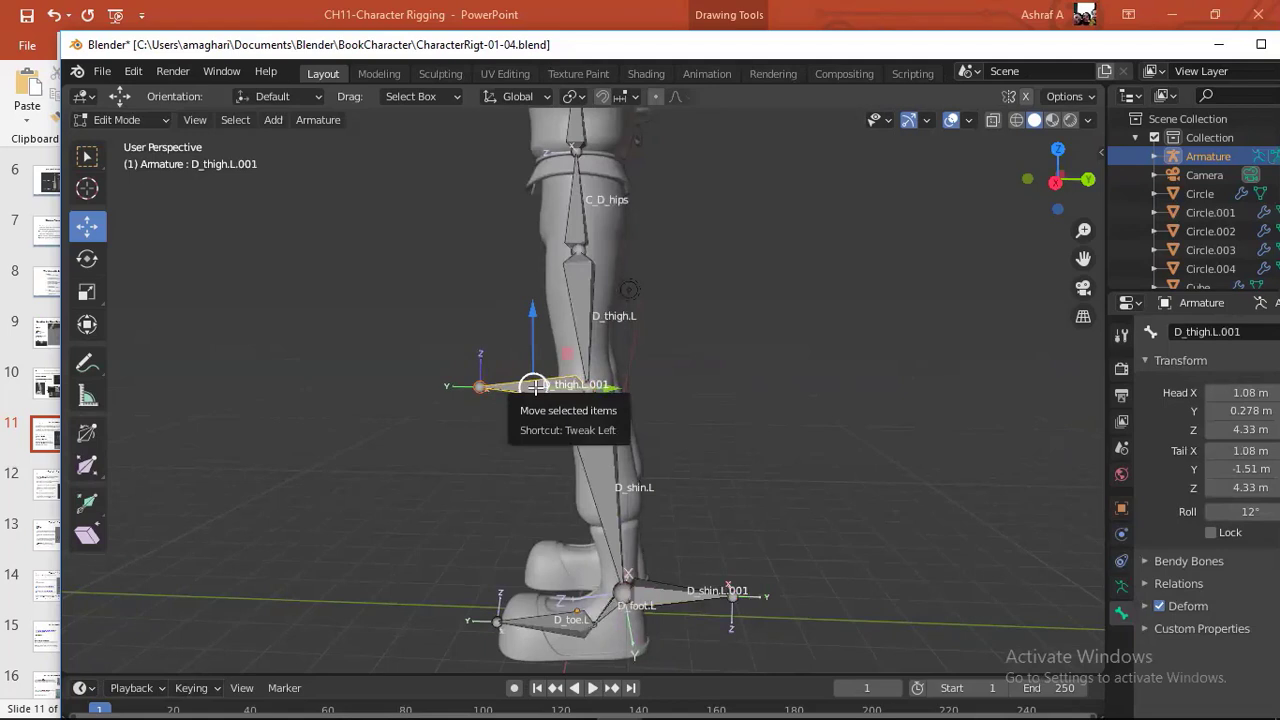
key(alt+p)
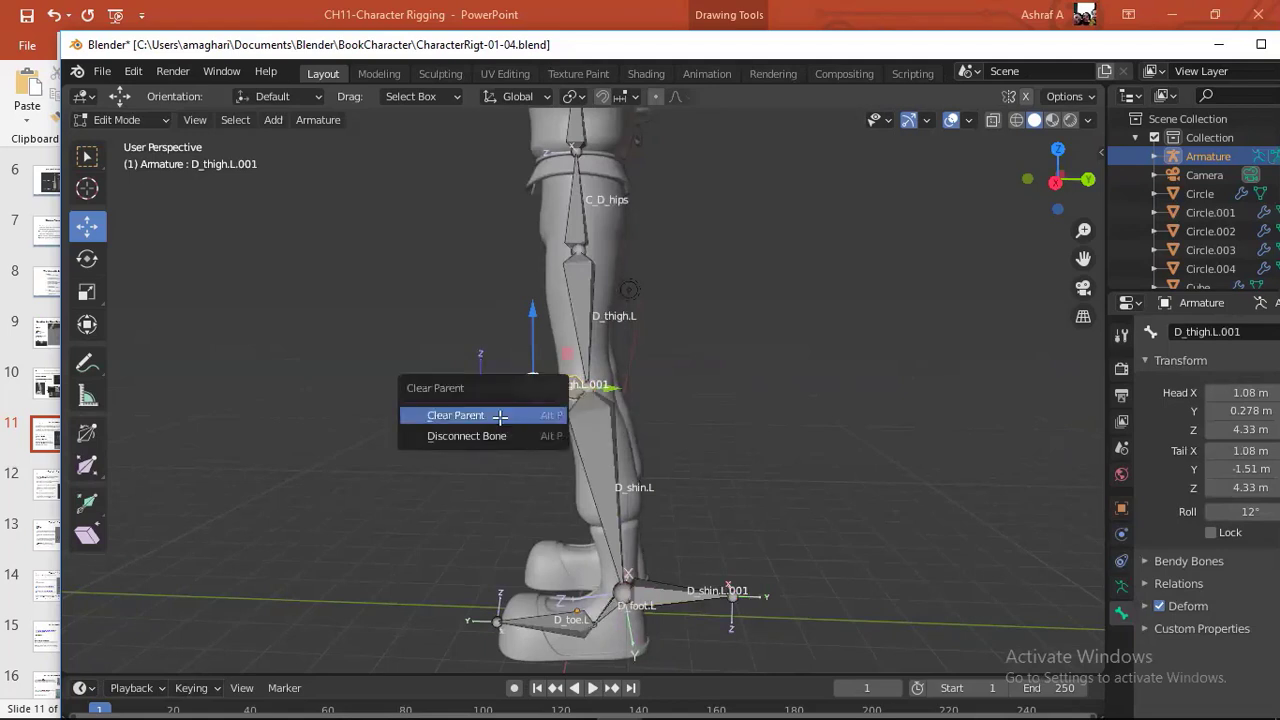
click(499, 415)
click(498, 323)
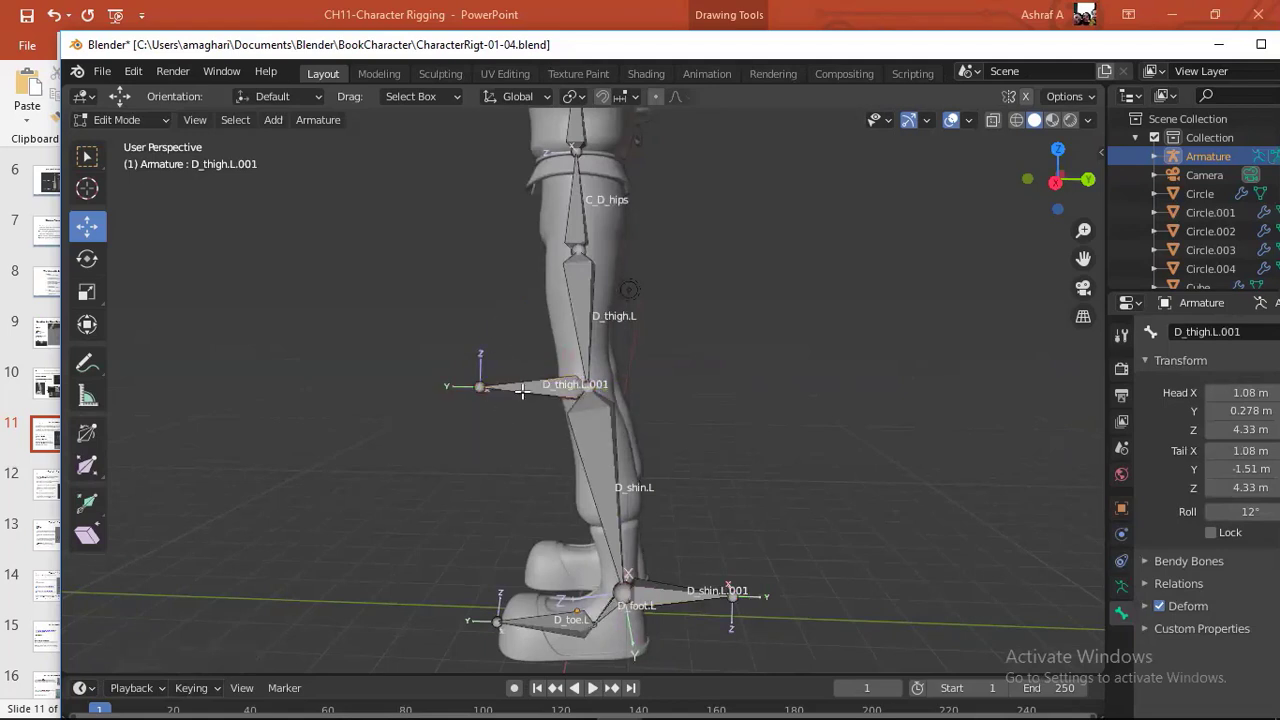
- Move the unparented knee bone D_thigh.L.001 about 2.6 m forward of the knee along the global Y axis
click(528, 388)
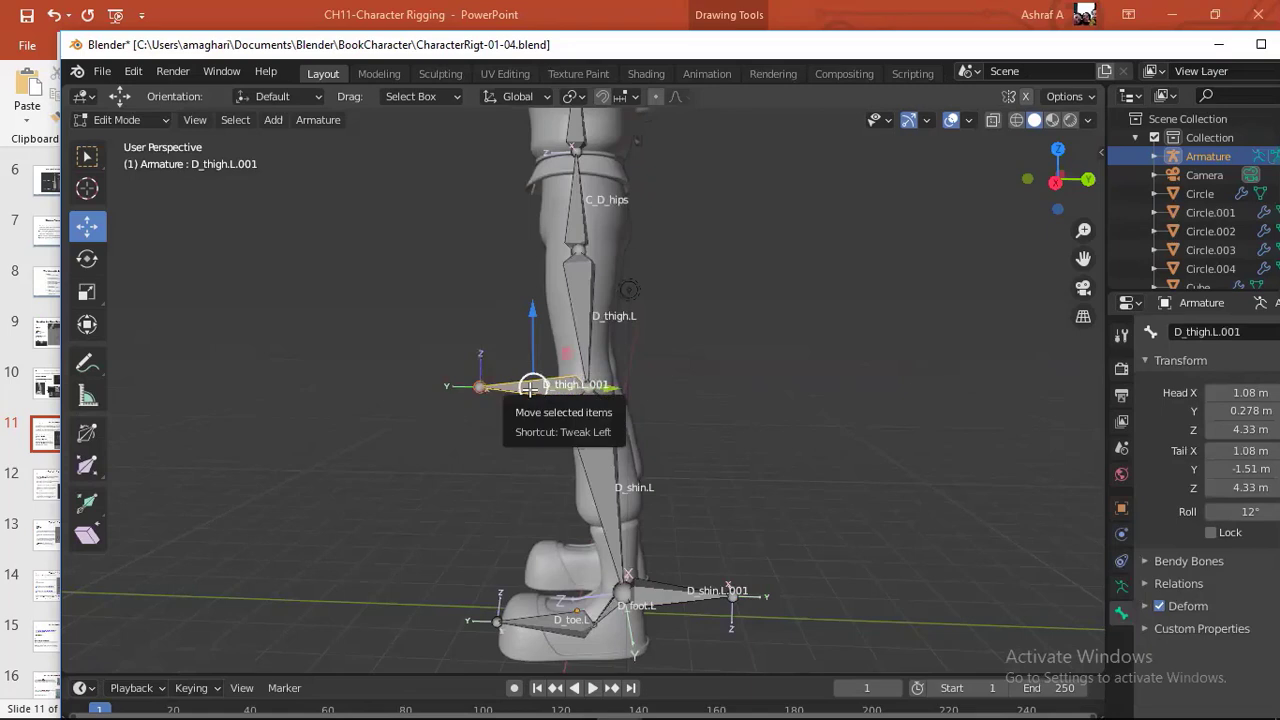
drag(528, 388, 529, 389)
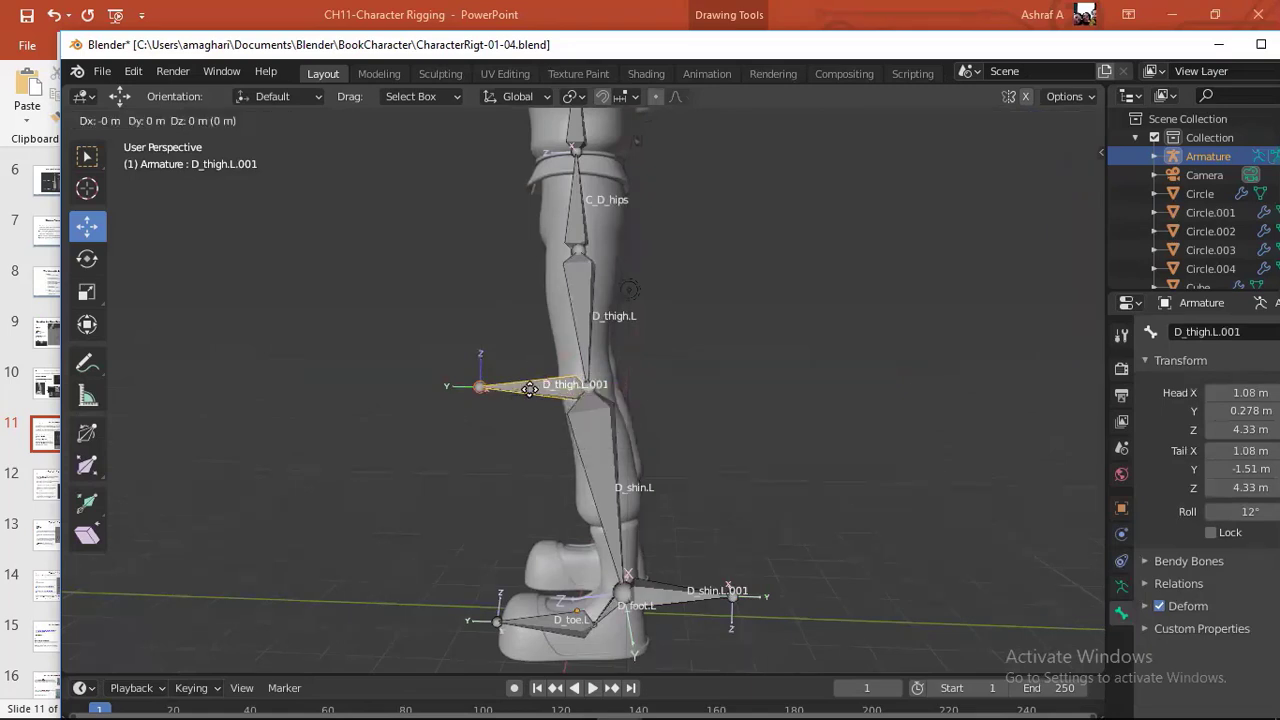
key(y)
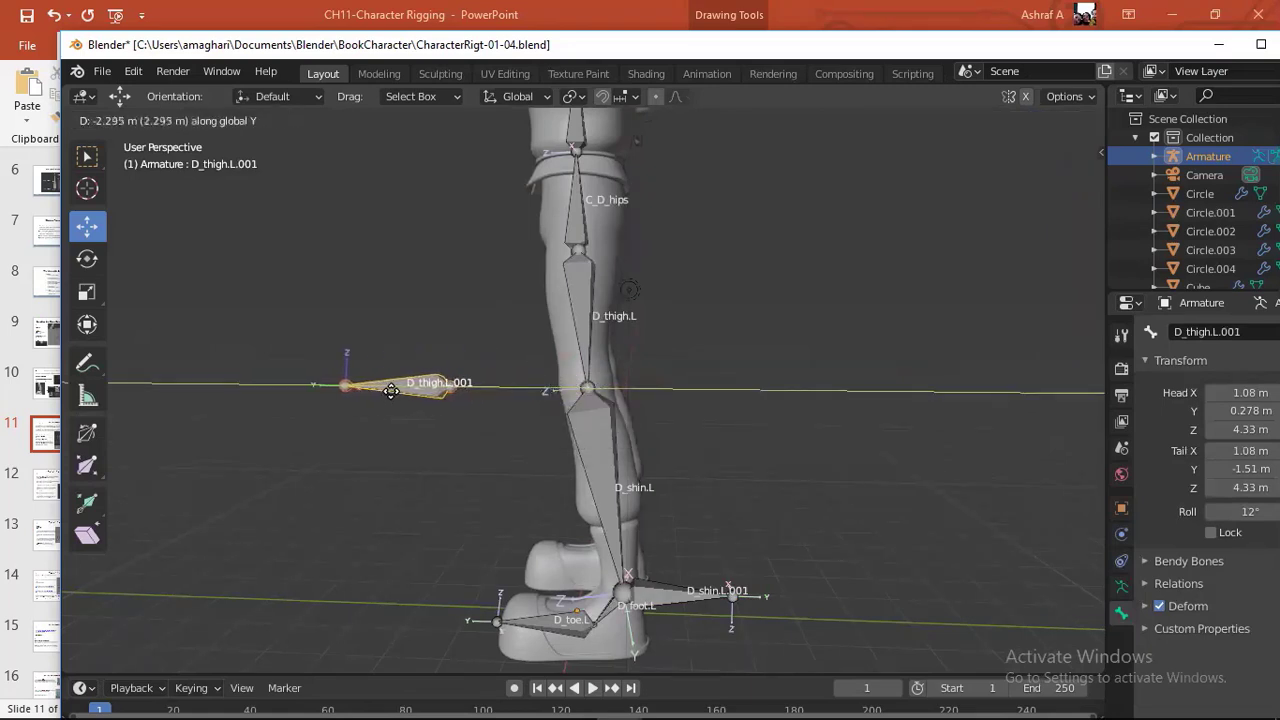
click(376, 390)
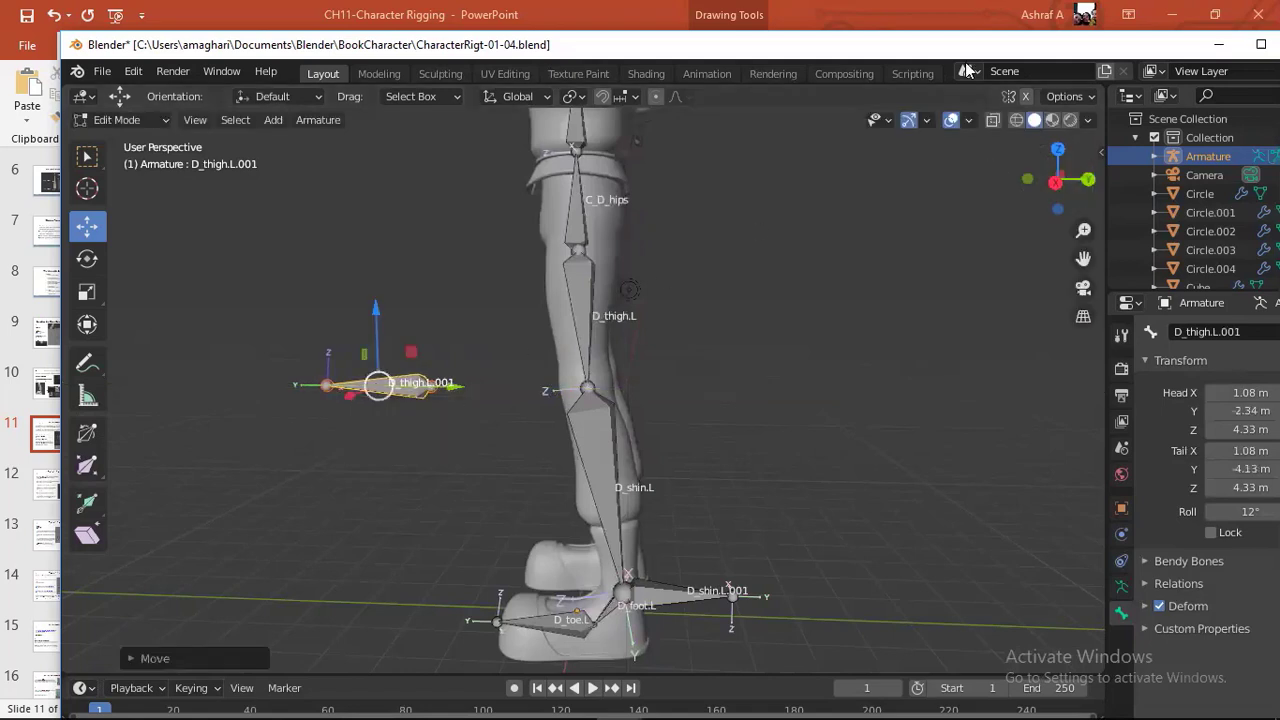
- Rename the bone in front of the knee as C_leg_pole.L
key(F2)
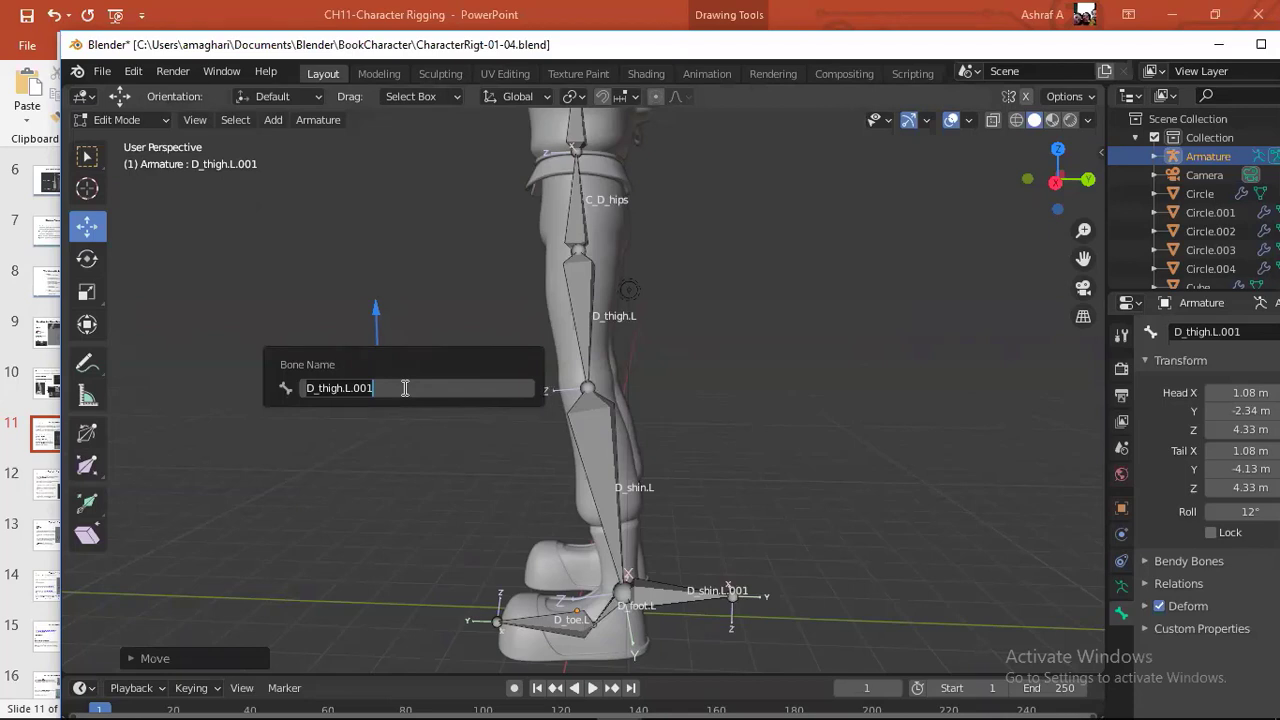
text(C)
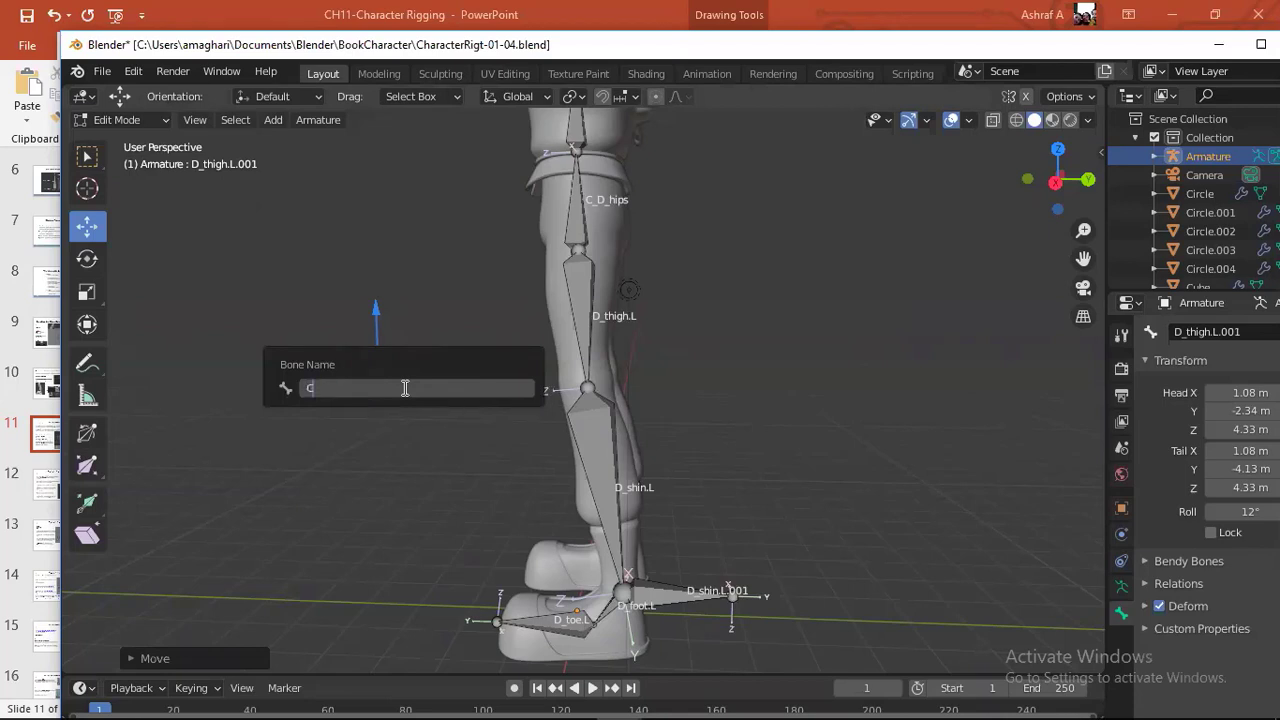
text(_leg_pole.)
key(BackSpace)
text(L)
key(Return)
- Rename the bone behind the ankle as H_leg_ik.L
click(657, 597)
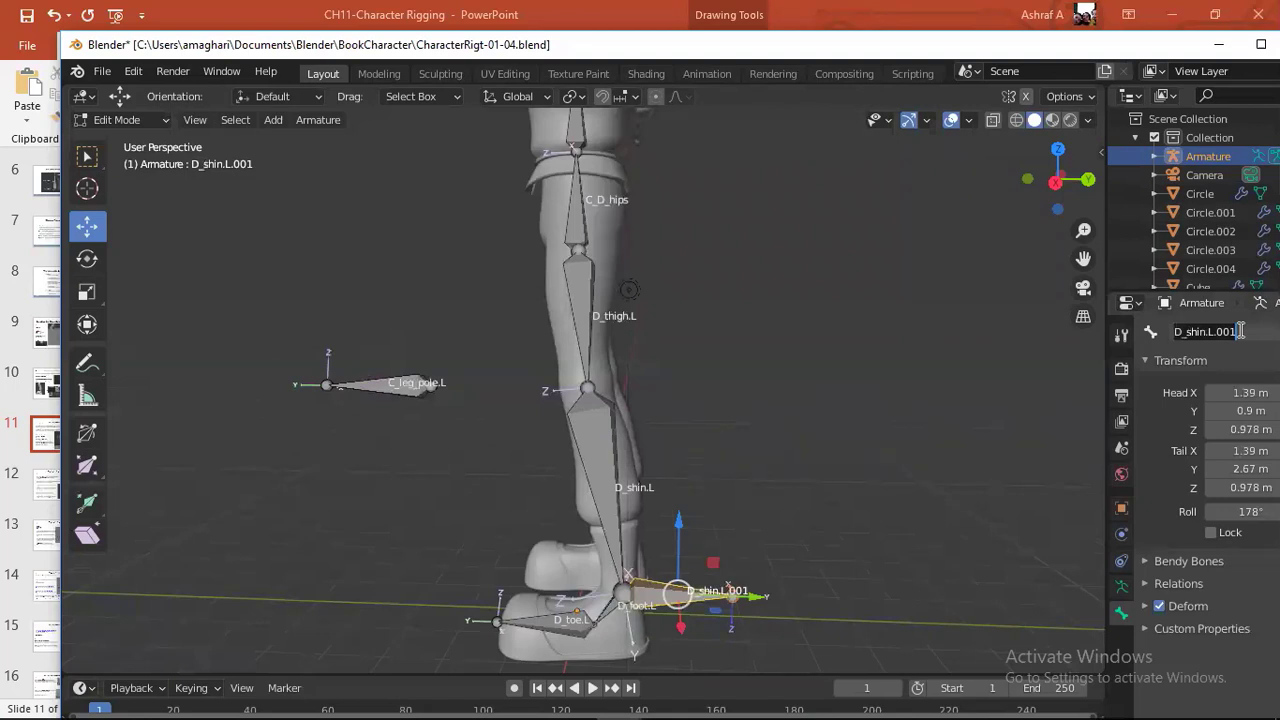
text(H)
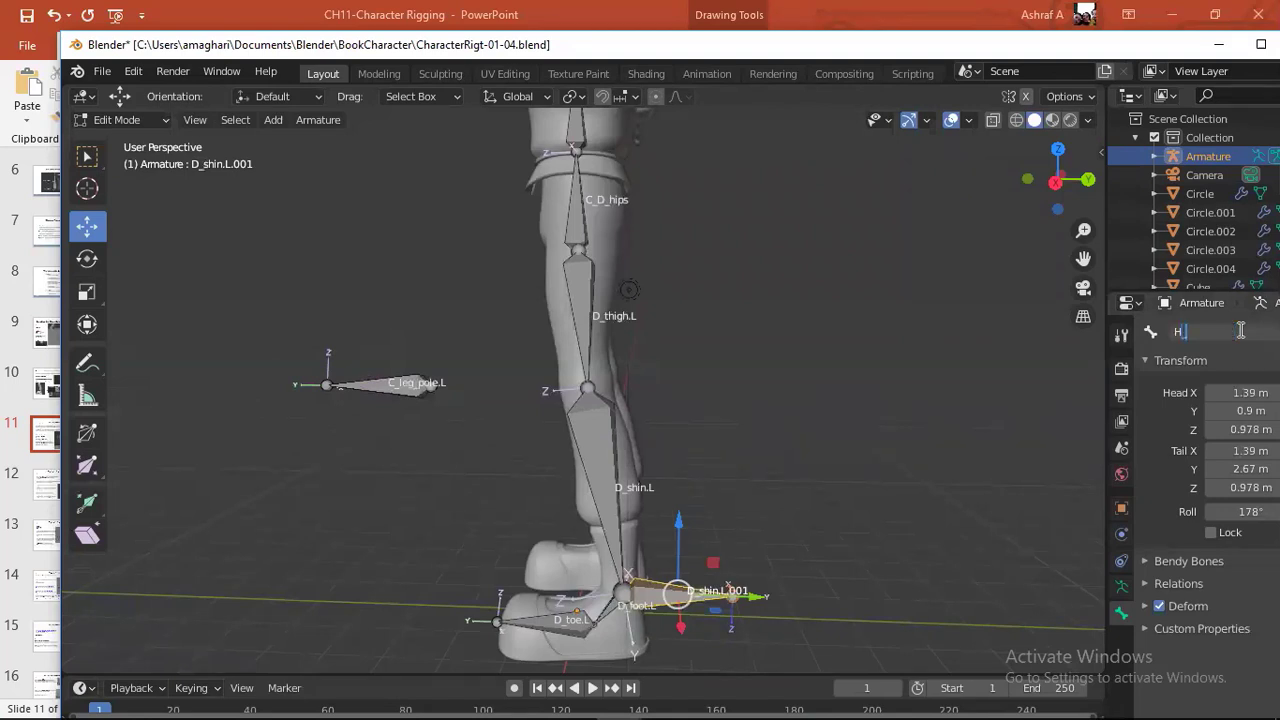
text(_leg_ik.L)
key(Return)
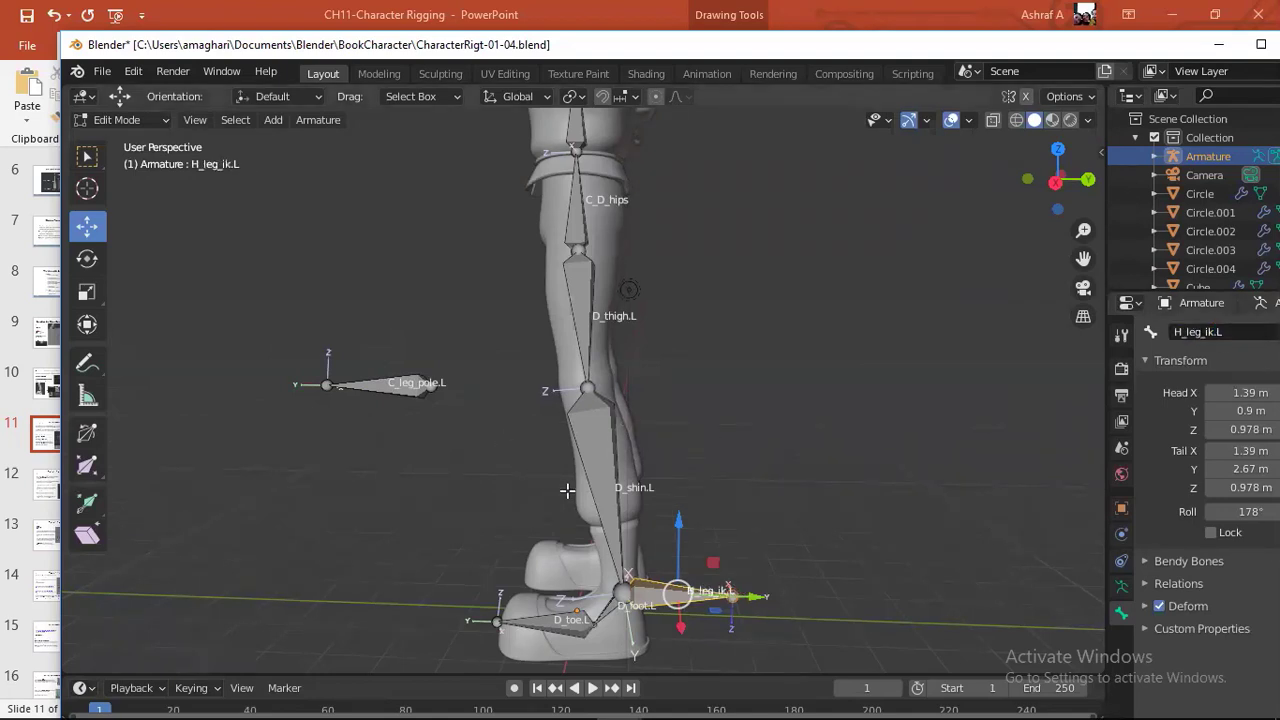
- Select the left shin bone D_shin.L, bring the whole properties area into view and switch the armature to Pose Mode
click(600, 452)
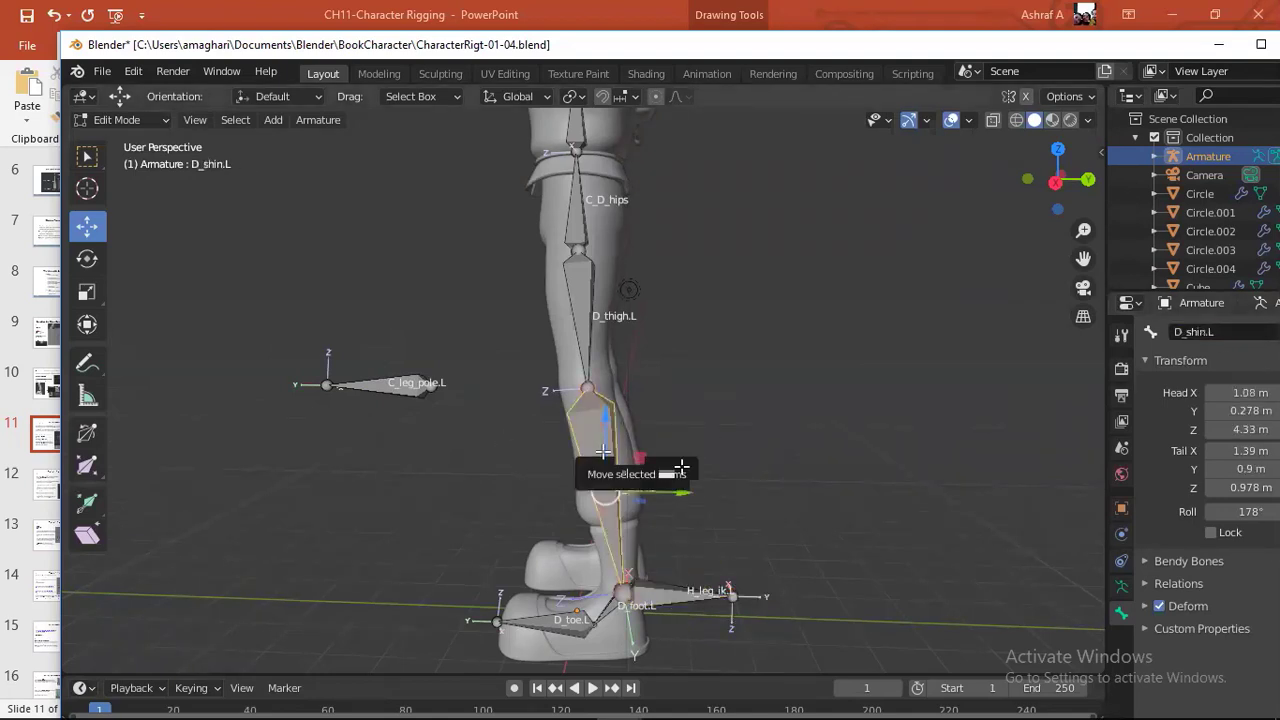
middle_drag(680, 471, 590, 465)
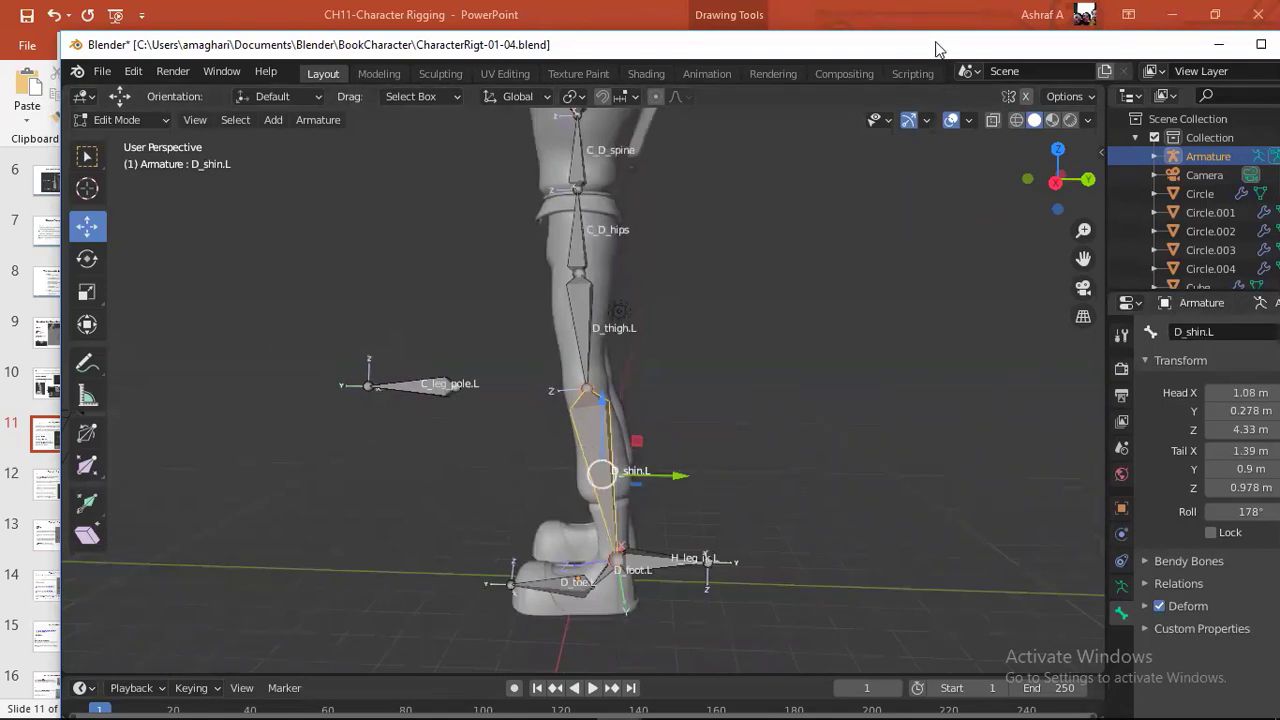
drag(941, 44, 897, 22)
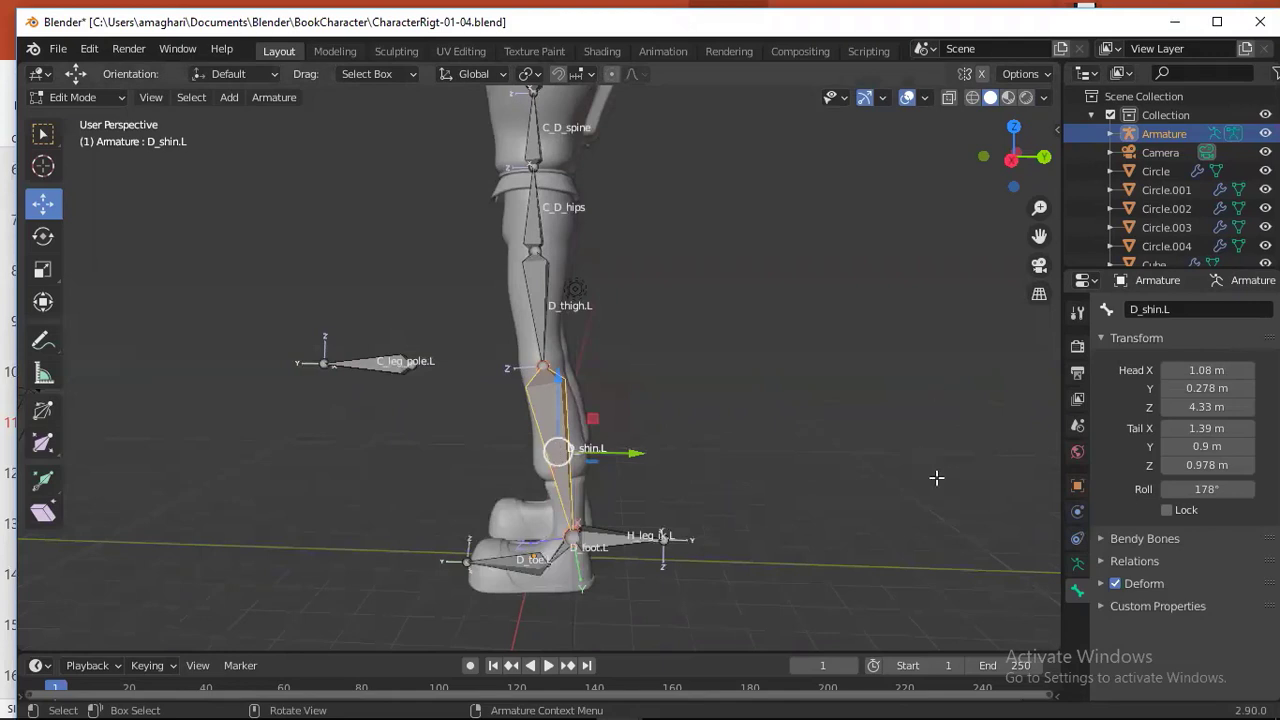
click(116, 97)
click(80, 161)
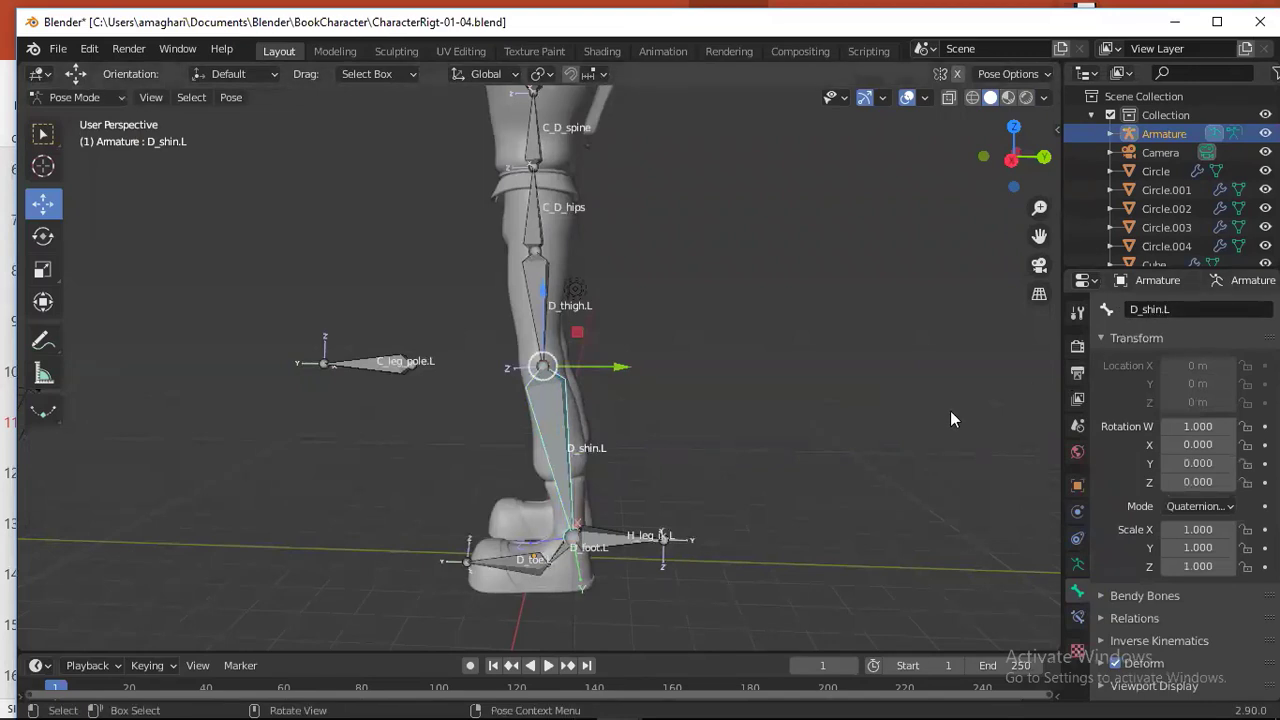
- Add an Inverse Kinematics constraint to the left shin bone D_shin.L and set its target to Armature
click(1078, 618)
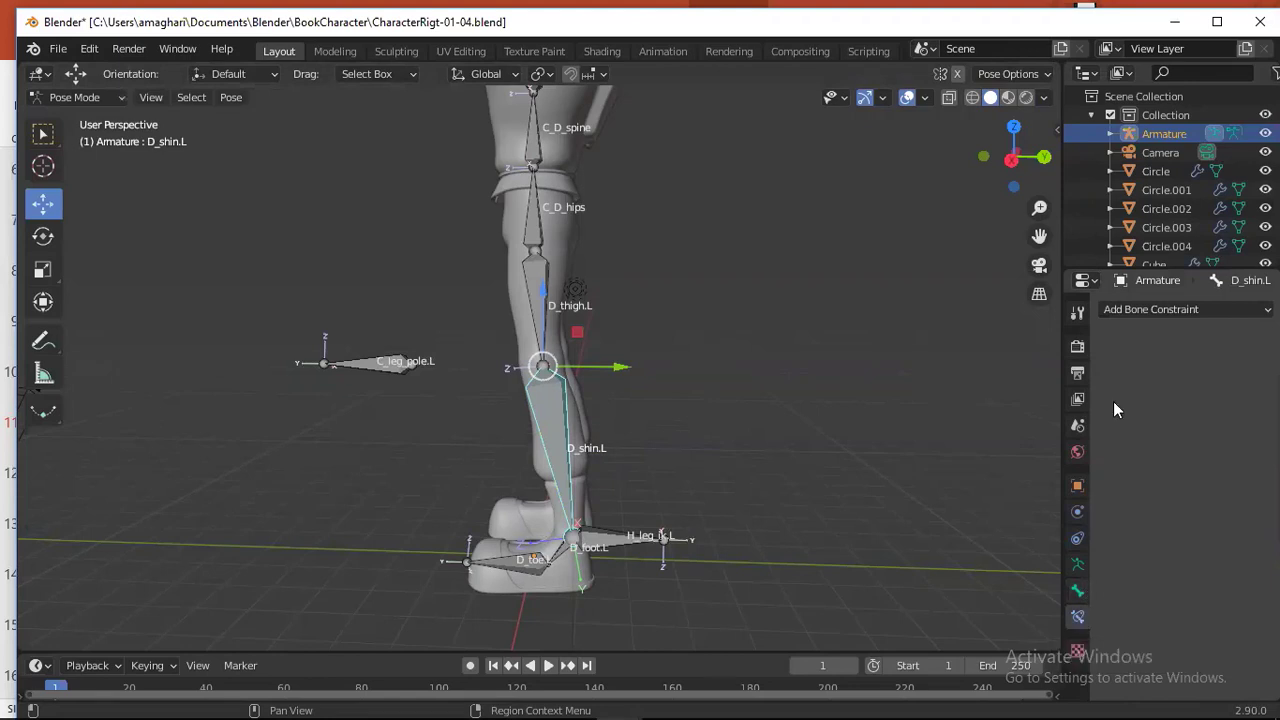
click(1172, 310)
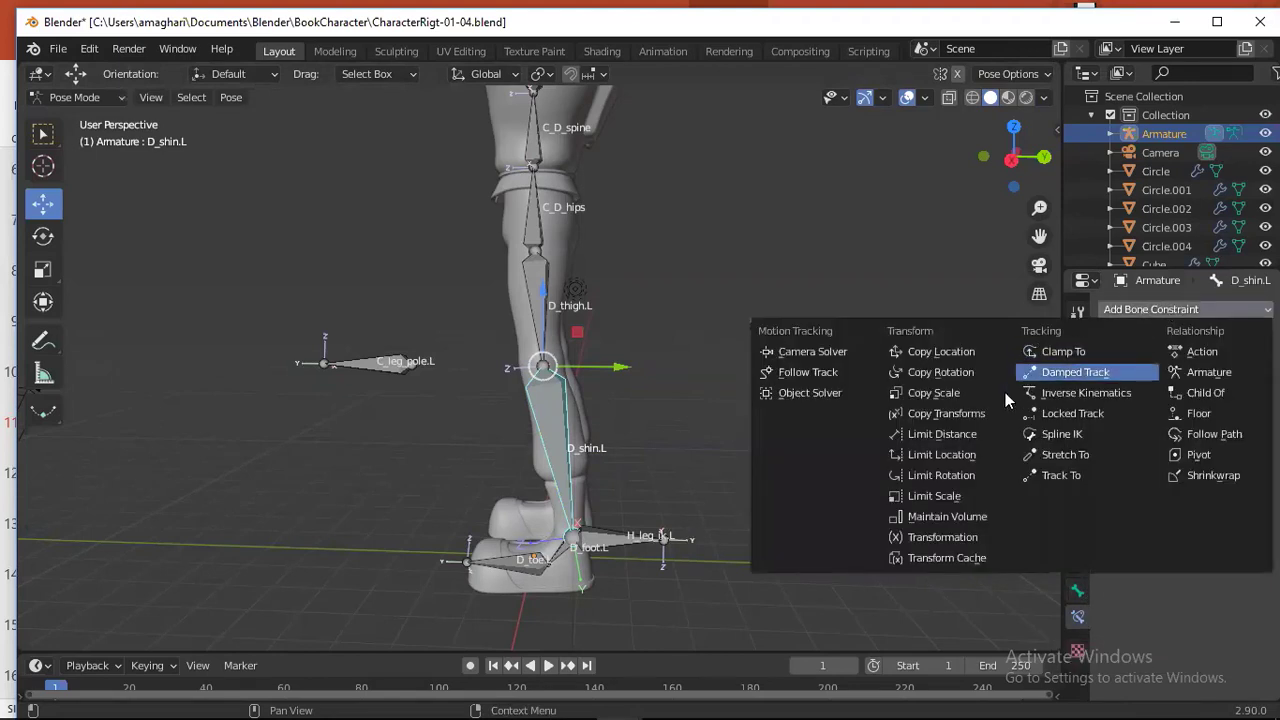
click(1066, 393)
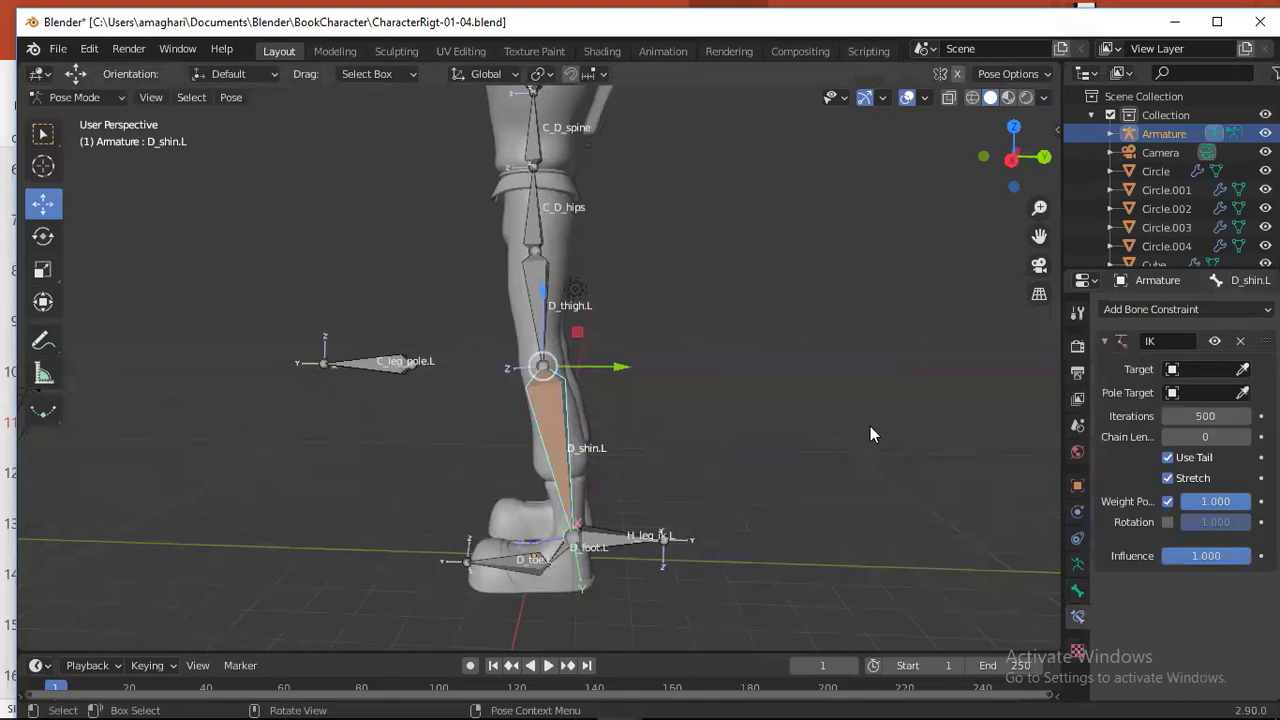
click(1243, 371)
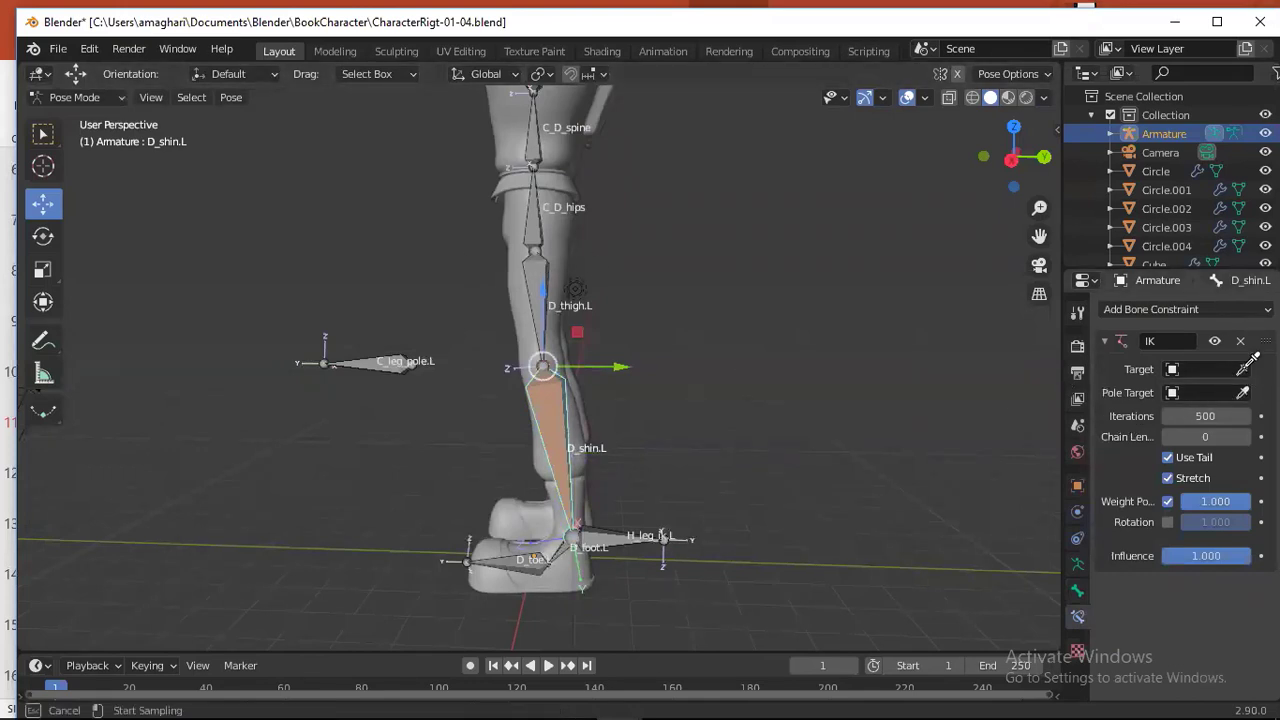
click(543, 280)
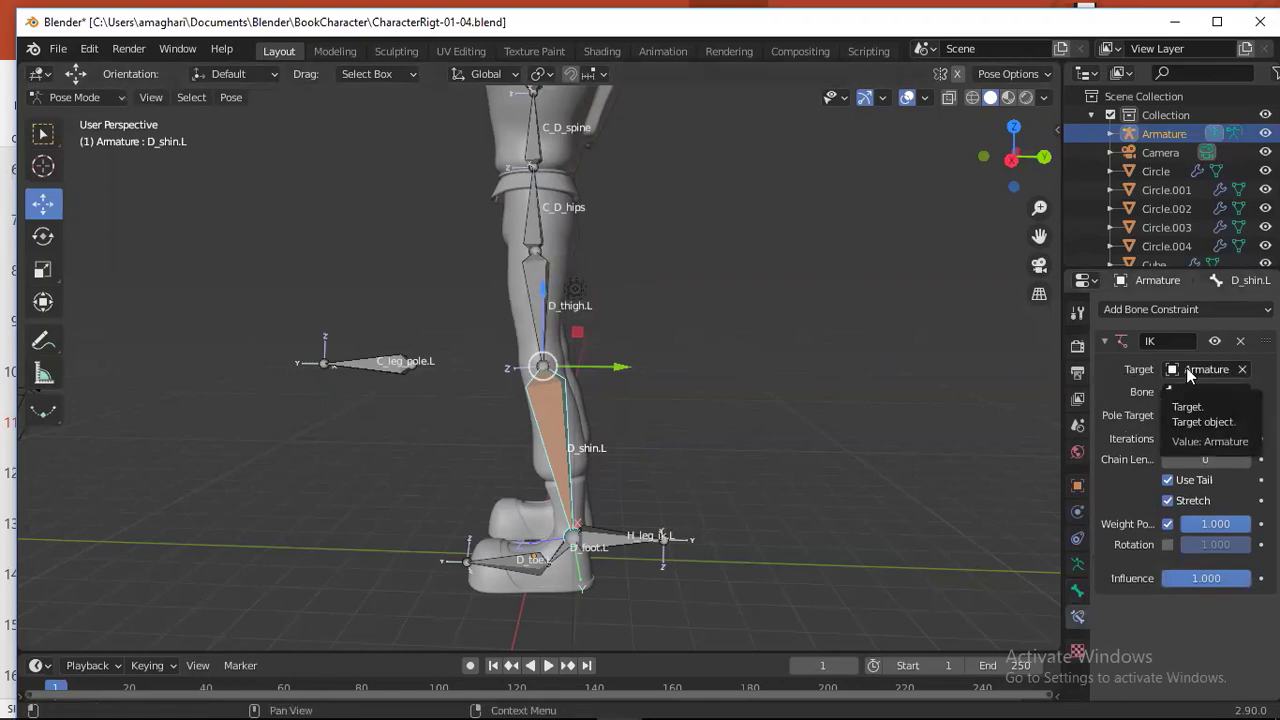
- Rename the Armature object to jim_reg
click(1168, 135)
double_click(1171, 134)
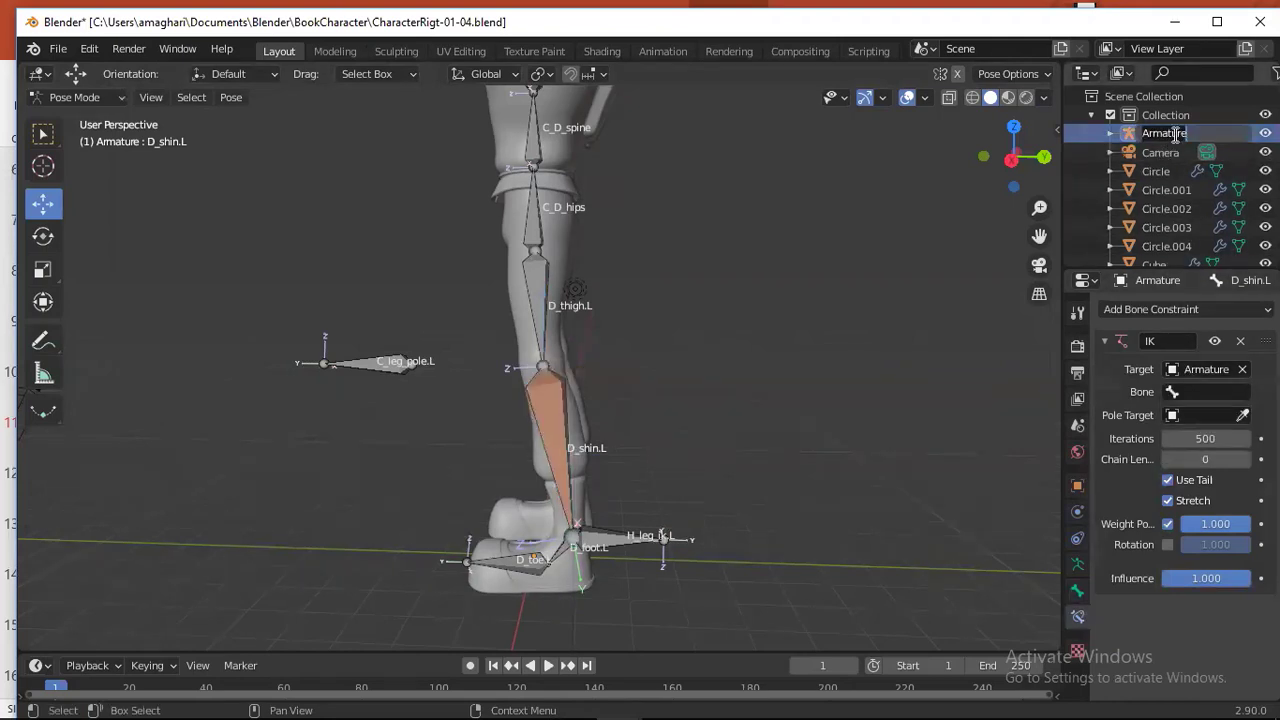
key(BackSpace)
text(jim)
text(_reg)
key(Return)
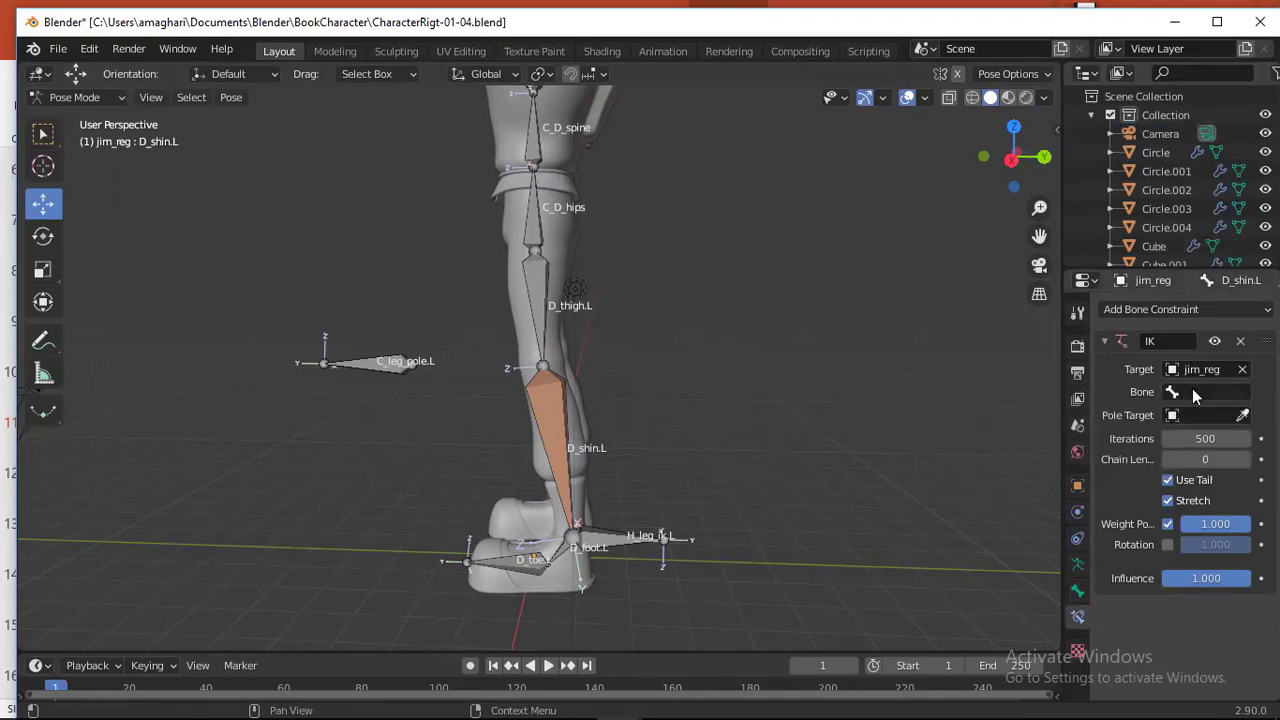
- Set the target bone of the shin's IK constraint to H_leg_ik.L
click(1188, 390)
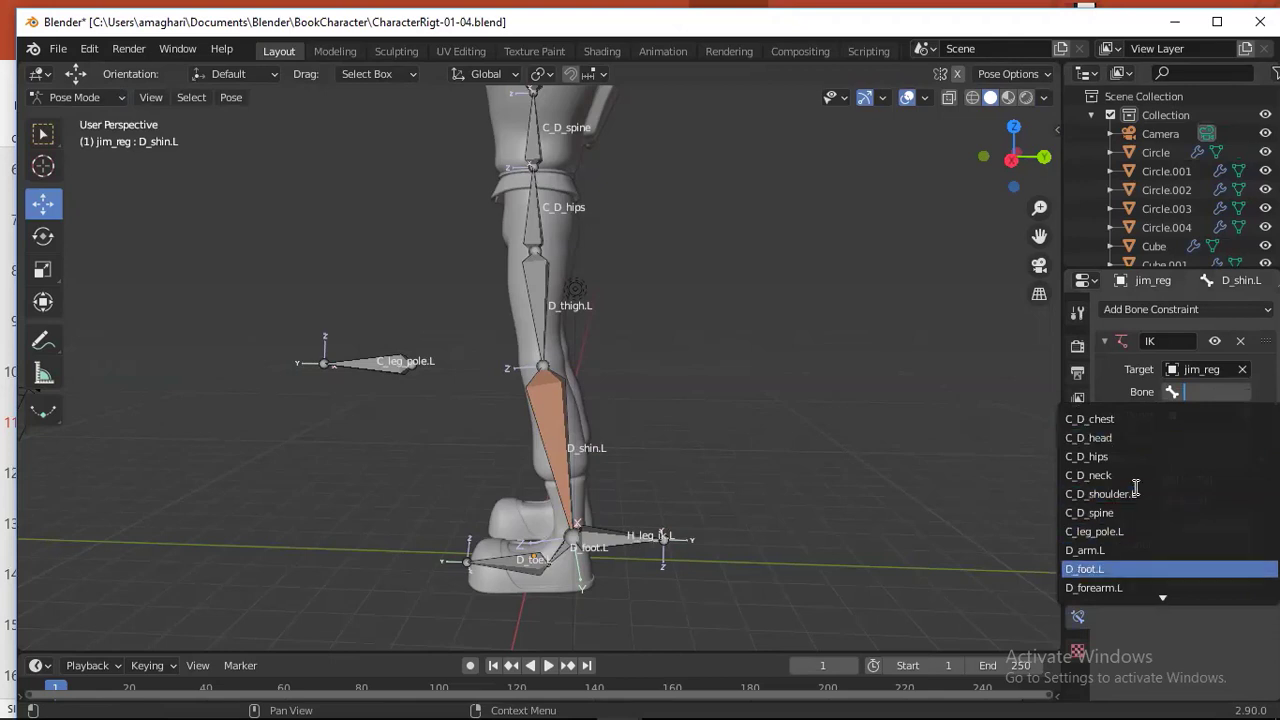
scroll(1145, 521, down, 6)
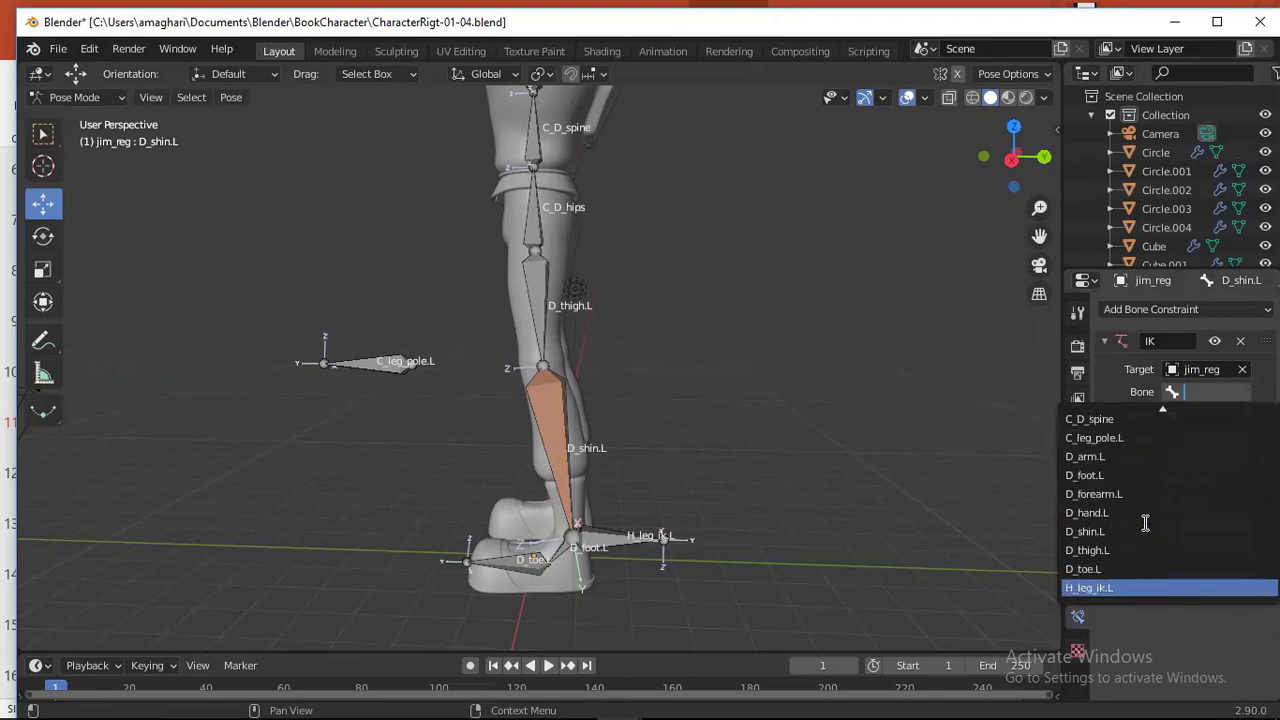
click(1119, 589)
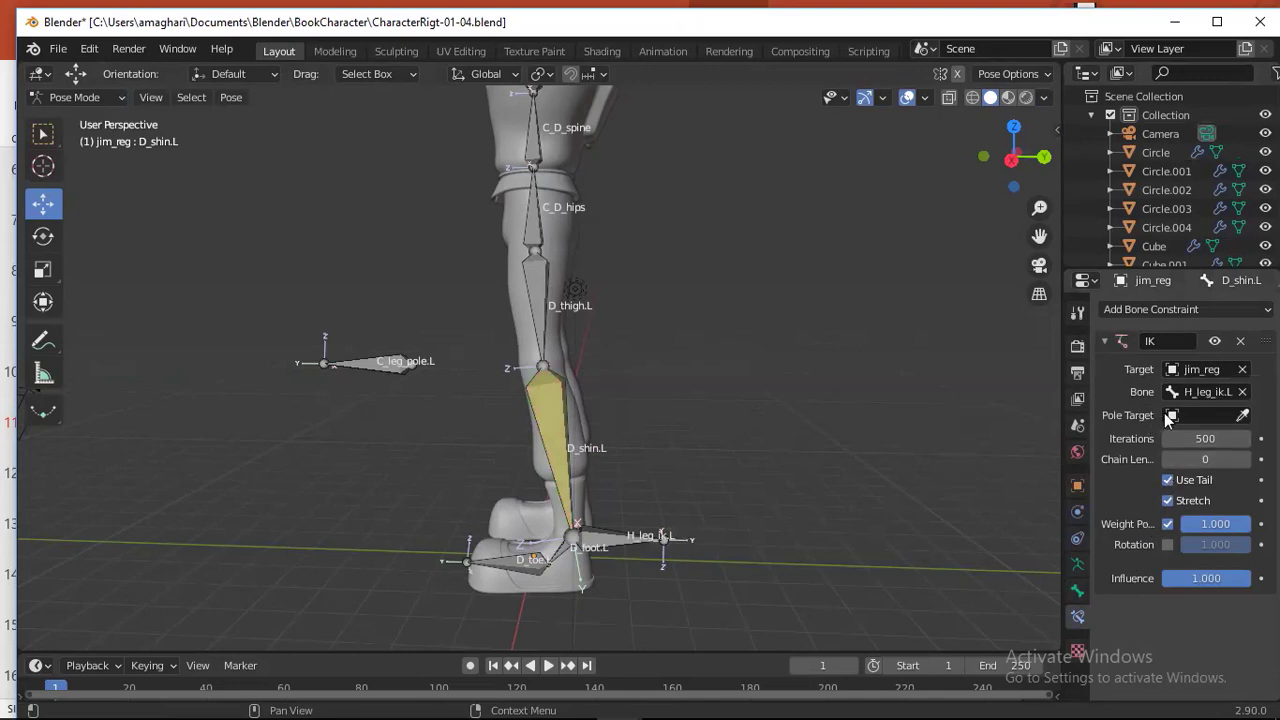
- Set the IK constraint's pole target to the jim_reg armature and its pole bone to C_leg_pole.L
click(1243, 418)
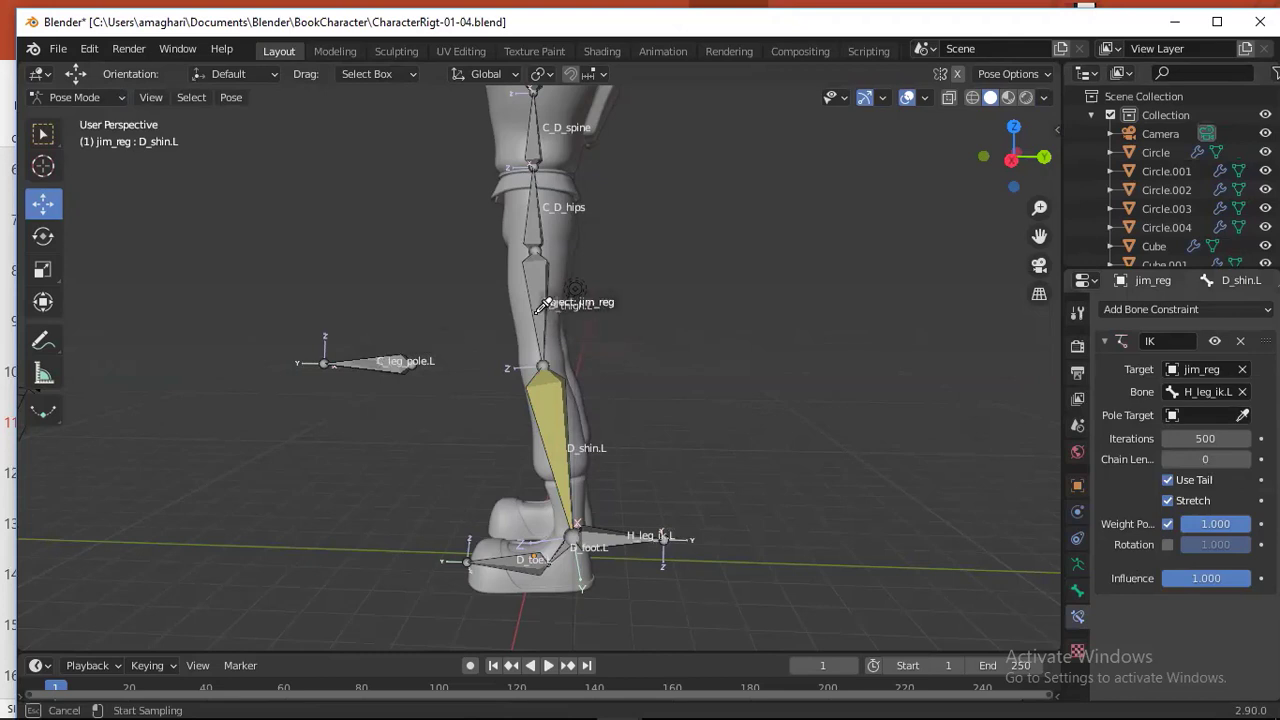
click(380, 365)
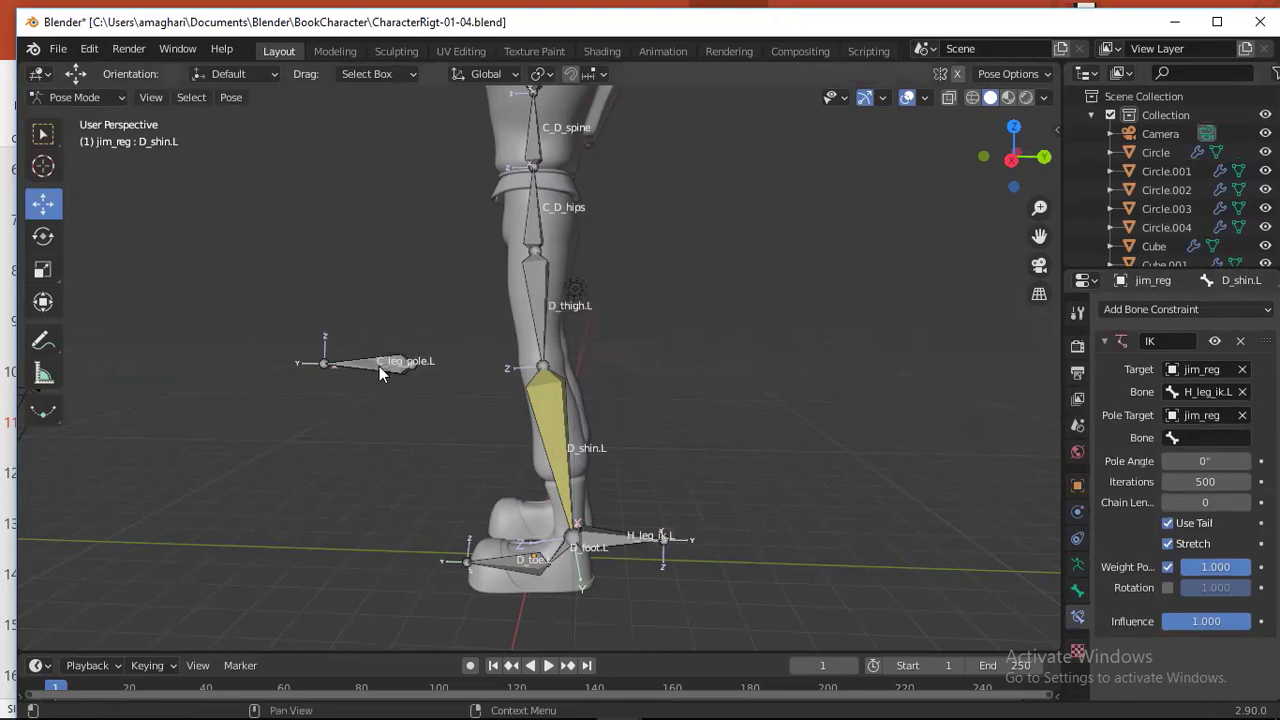
click(1196, 437)
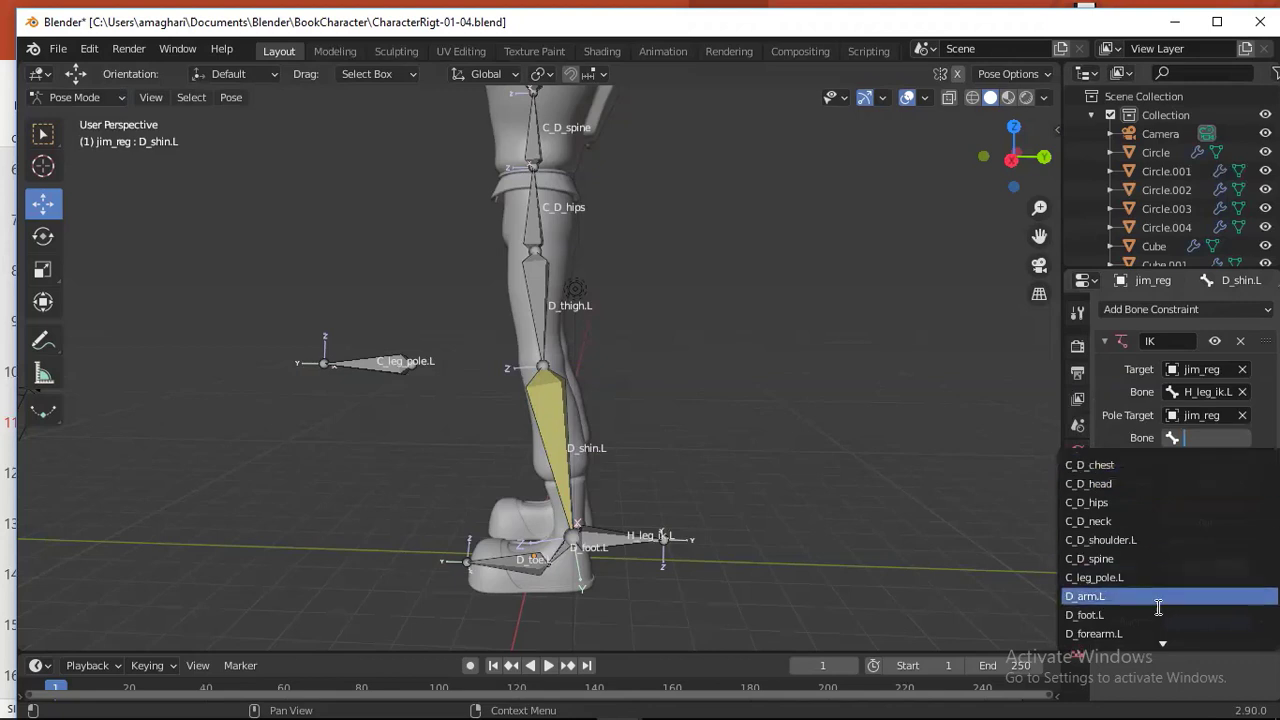
scroll(1157, 606, down, 5)
scroll(1158, 607, down, 2)
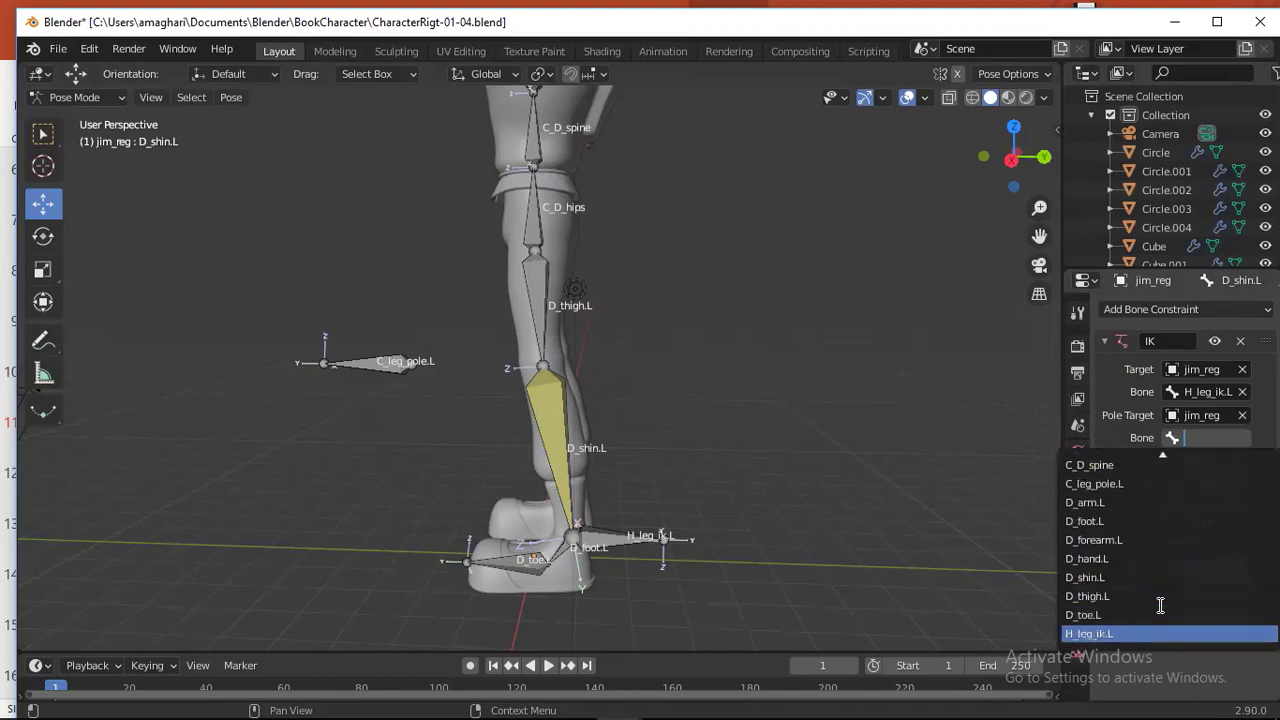
scroll(1160, 605, up, 10)
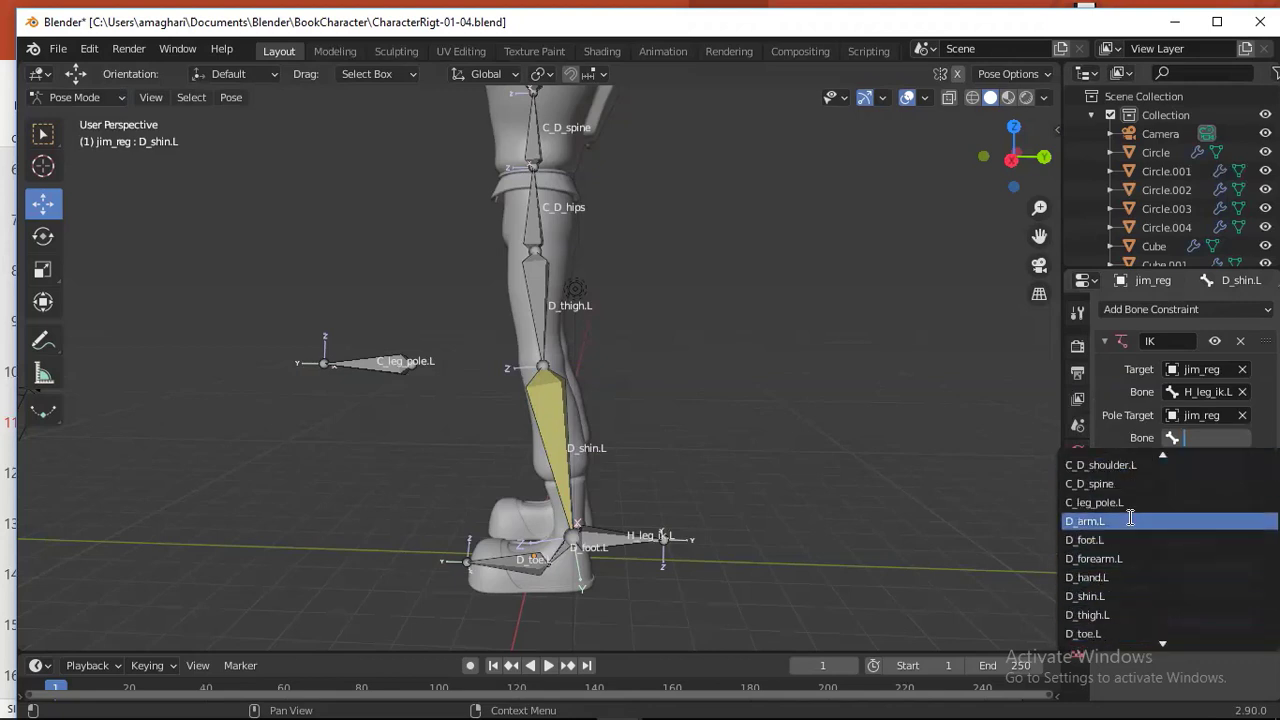
click(1130, 502)
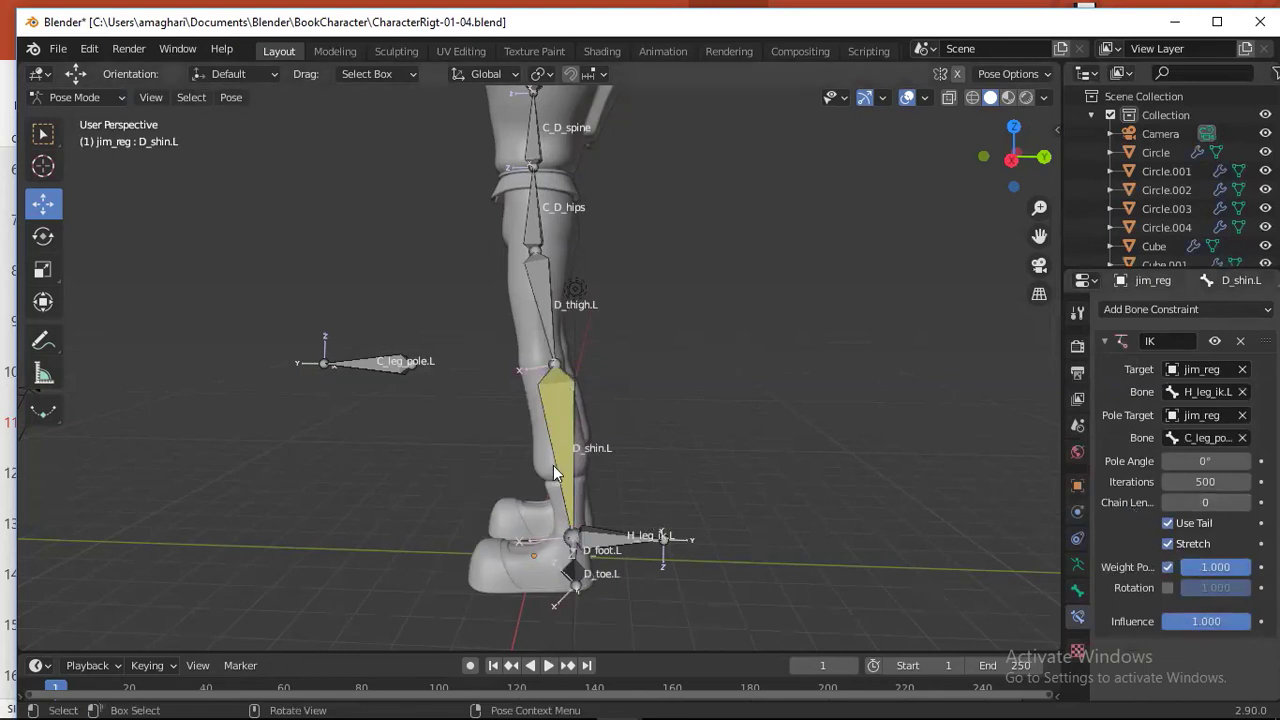
- Set the IK constraint's chain length to 2 and its pole angle to 90°
click(1245, 503)
click(1245, 503)
click(1222, 461)
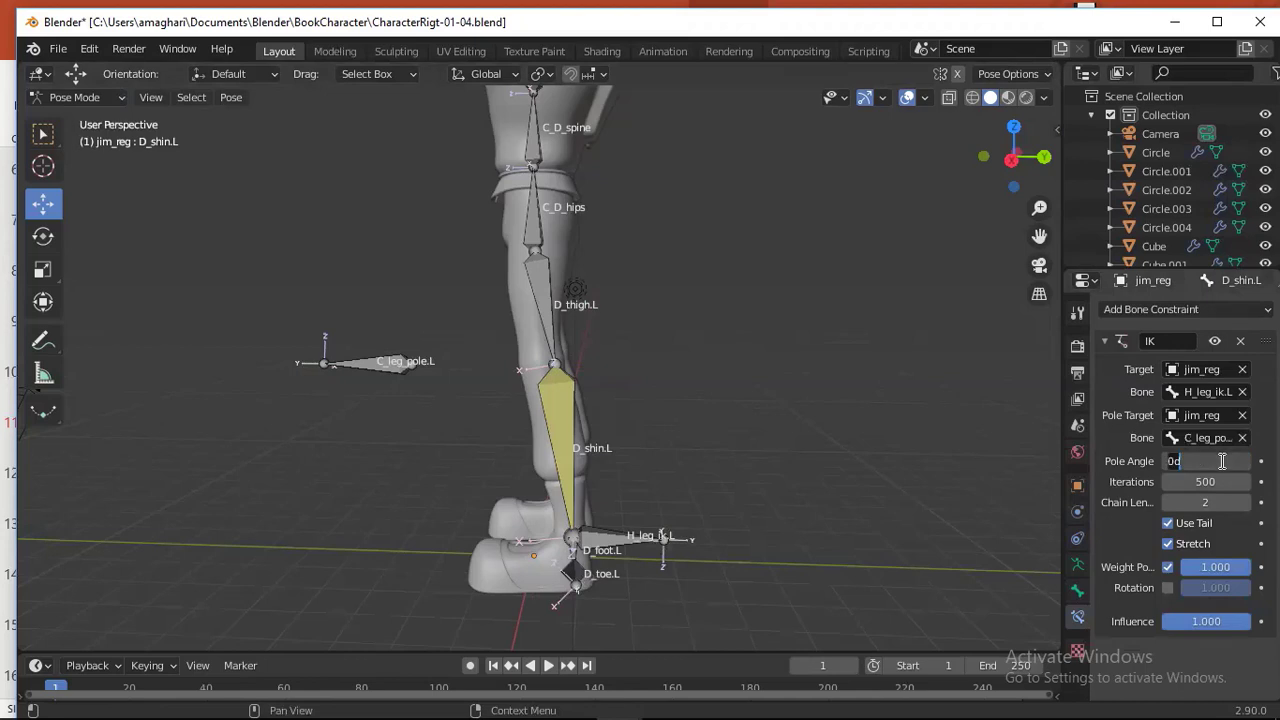
text(90)
key(Return)
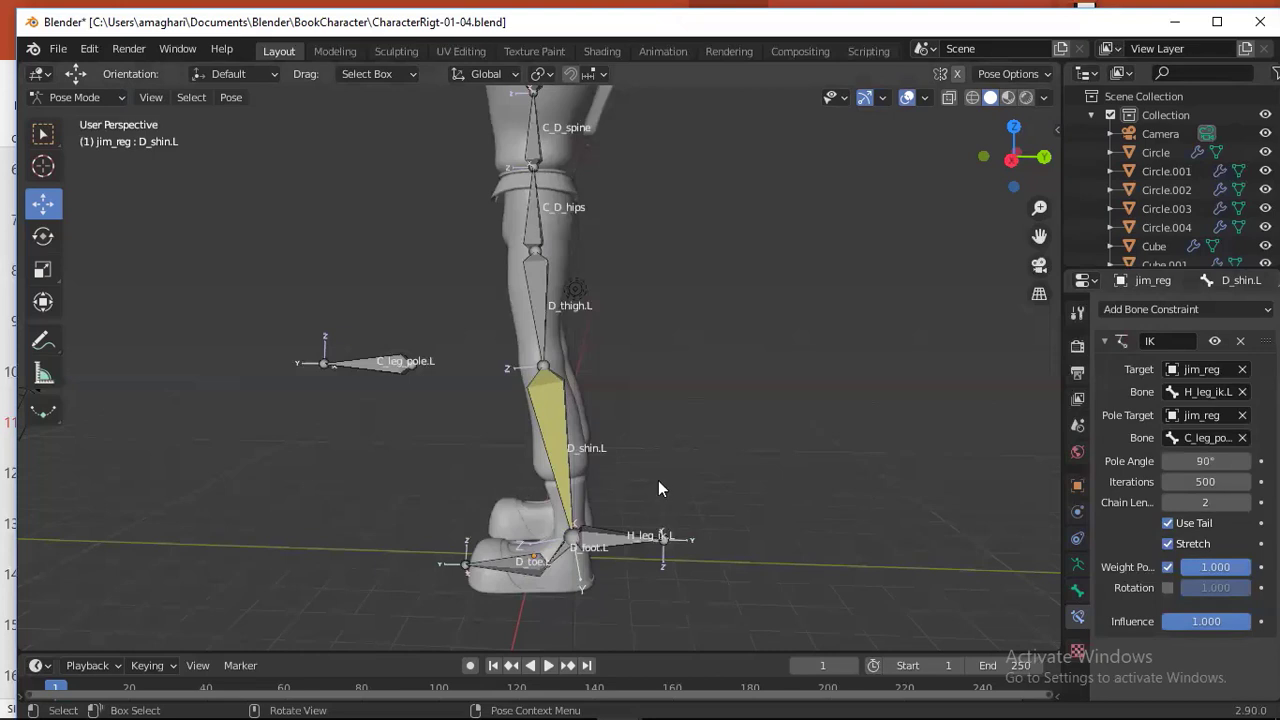
- Select the pole bone C_leg_pole.L in front of the knee and move it slightly to test the leg's IK
click(612, 546)
drag(575, 468, 397, 486)
middle_drag(397, 486, 422, 430)
click(444, 405)
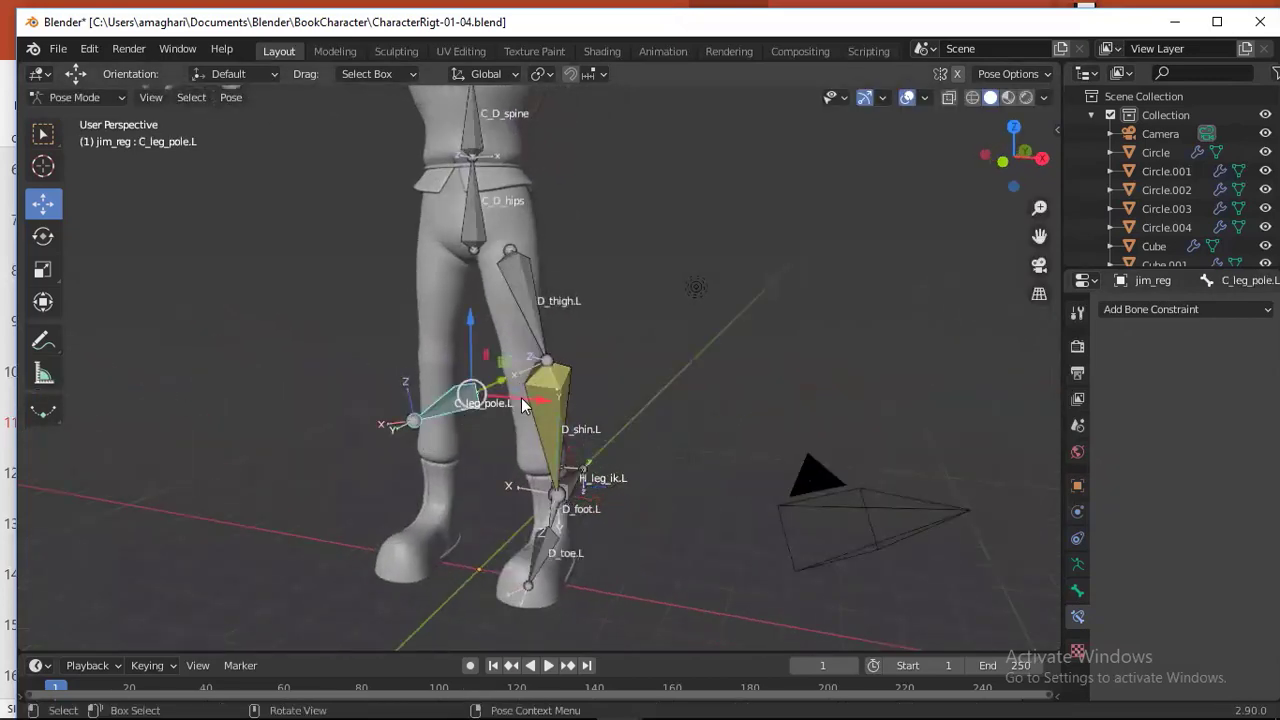
key(g)
click(474, 402)
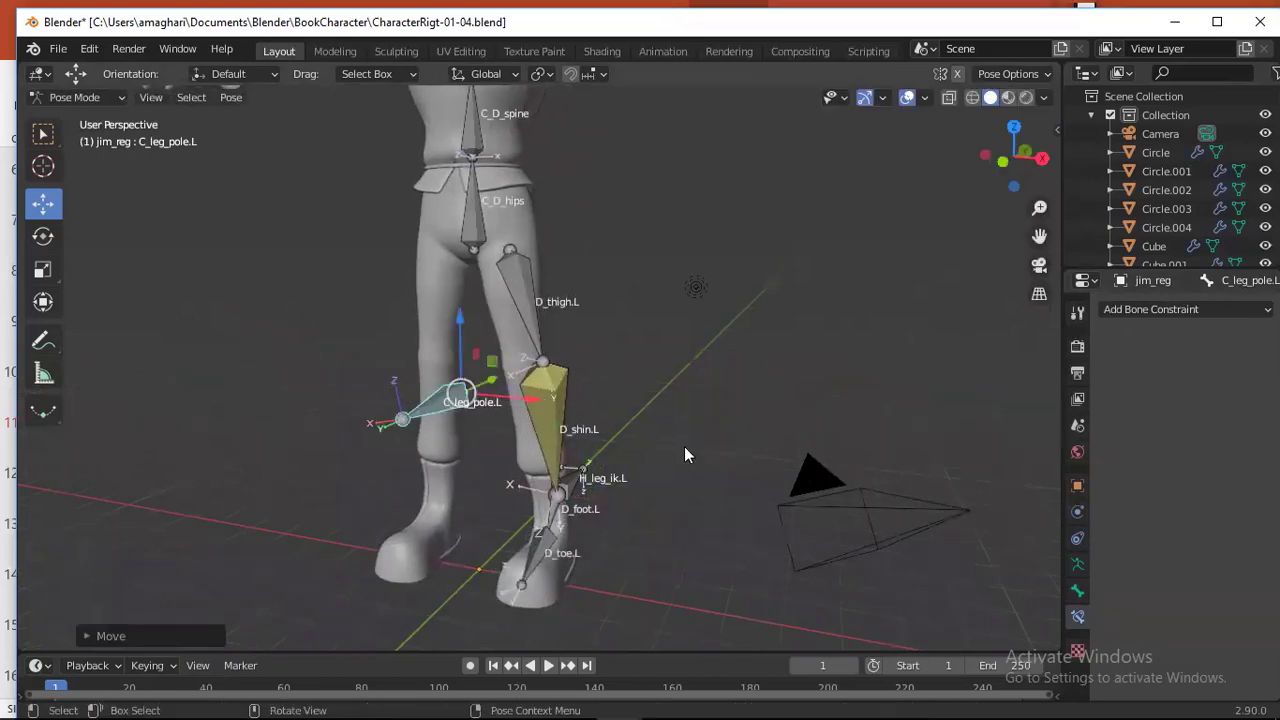
- Select the IK target bone H_leg_ik.L and examine the left foot's bones up close in right orthographic view
click(583, 468)
middle_drag(583, 468, 779, 447)
key(KP_1)
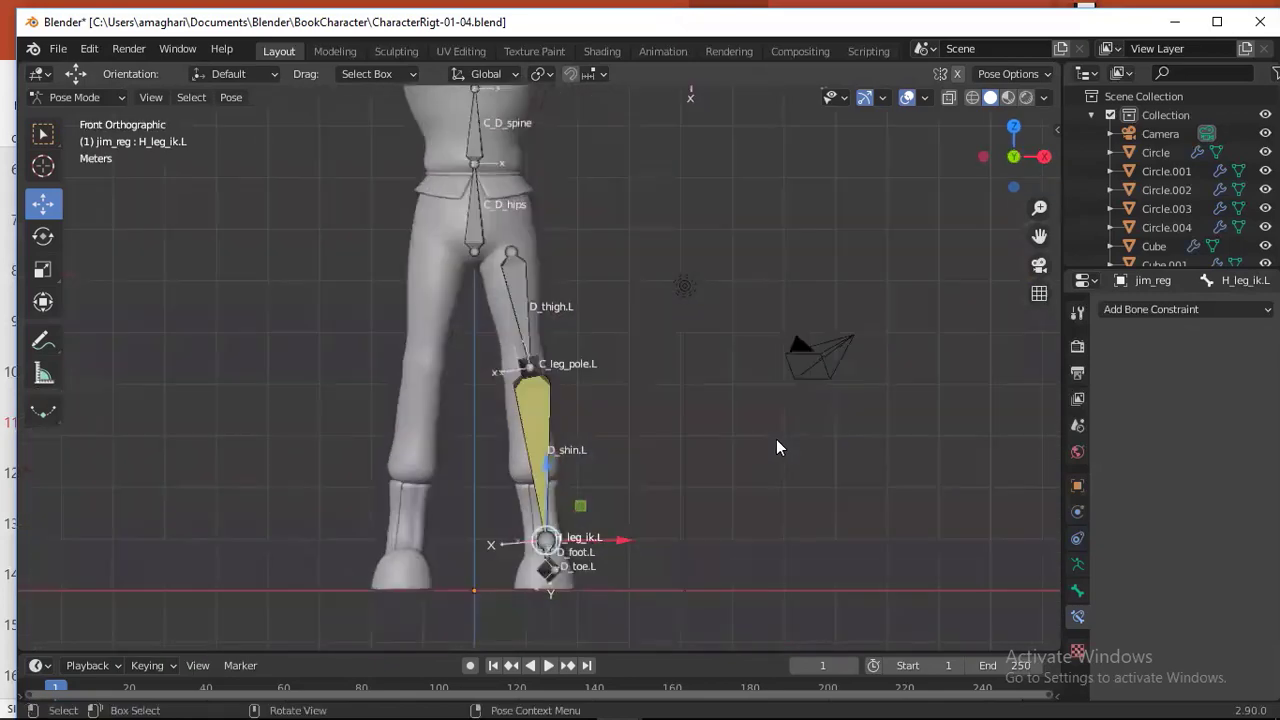
key(KP_3)
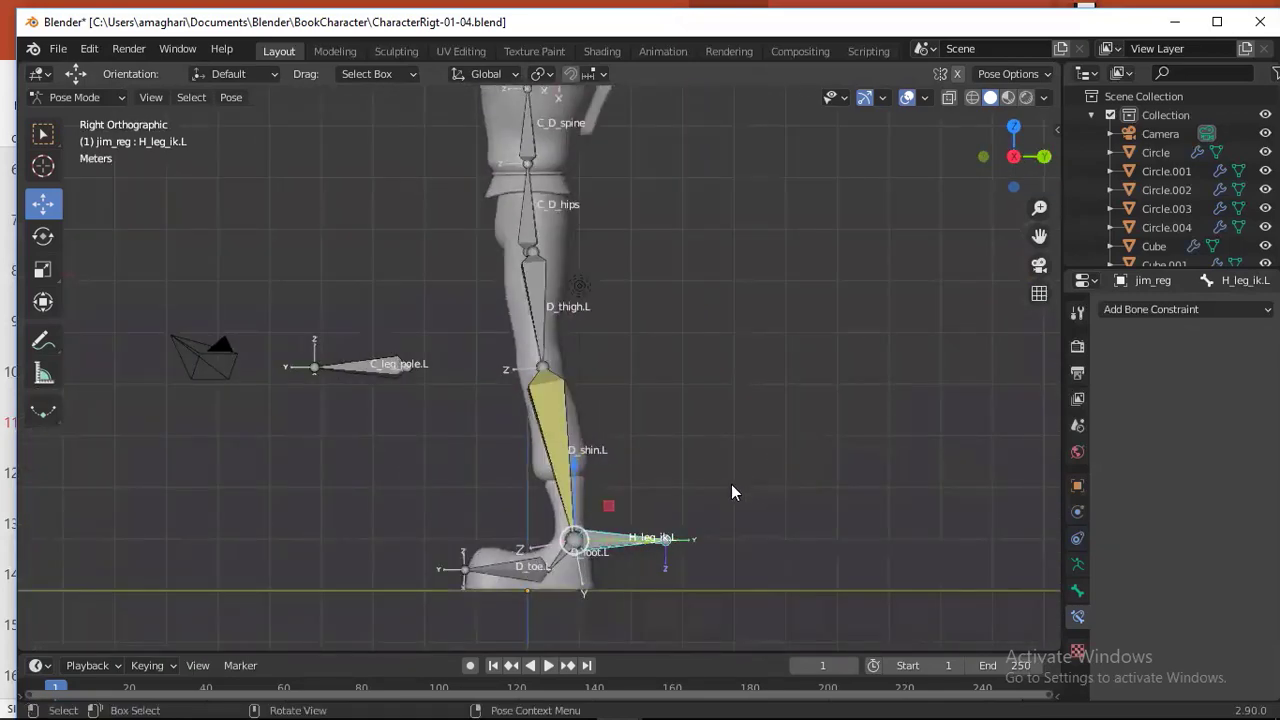
shift+middle_drag(709, 497, 677, 354)
scroll(658, 484, up, 5)
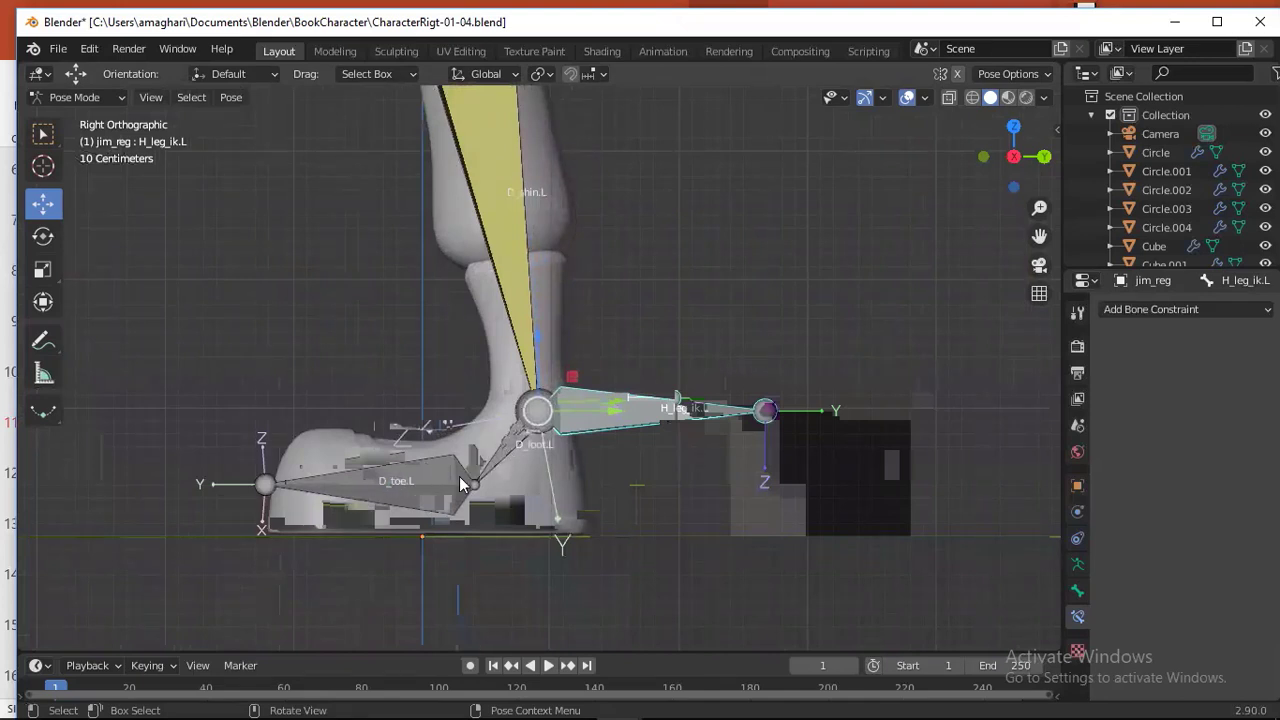
scroll(461, 476, down, 1)
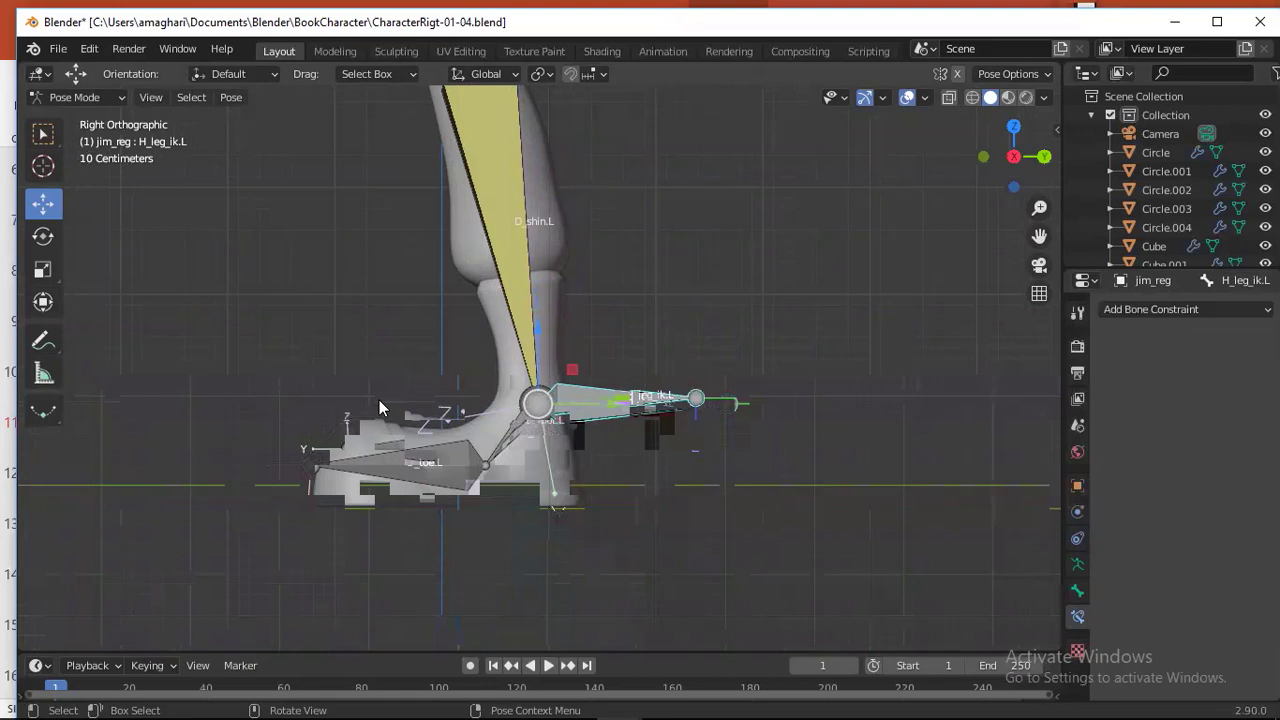
scroll(390, 400, up, 2)
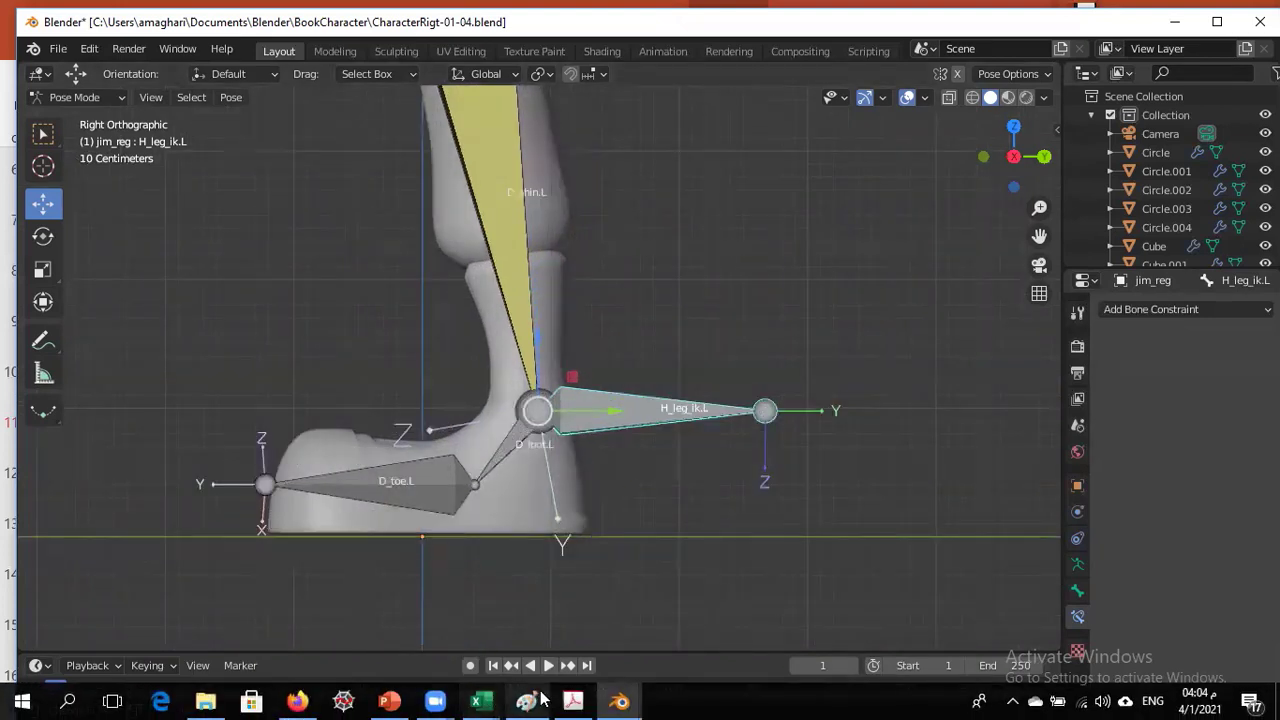
- Switch to the PowerPoint presentation and read step 3 of Rigging the Leg about the foot bone chain
click(389, 701)
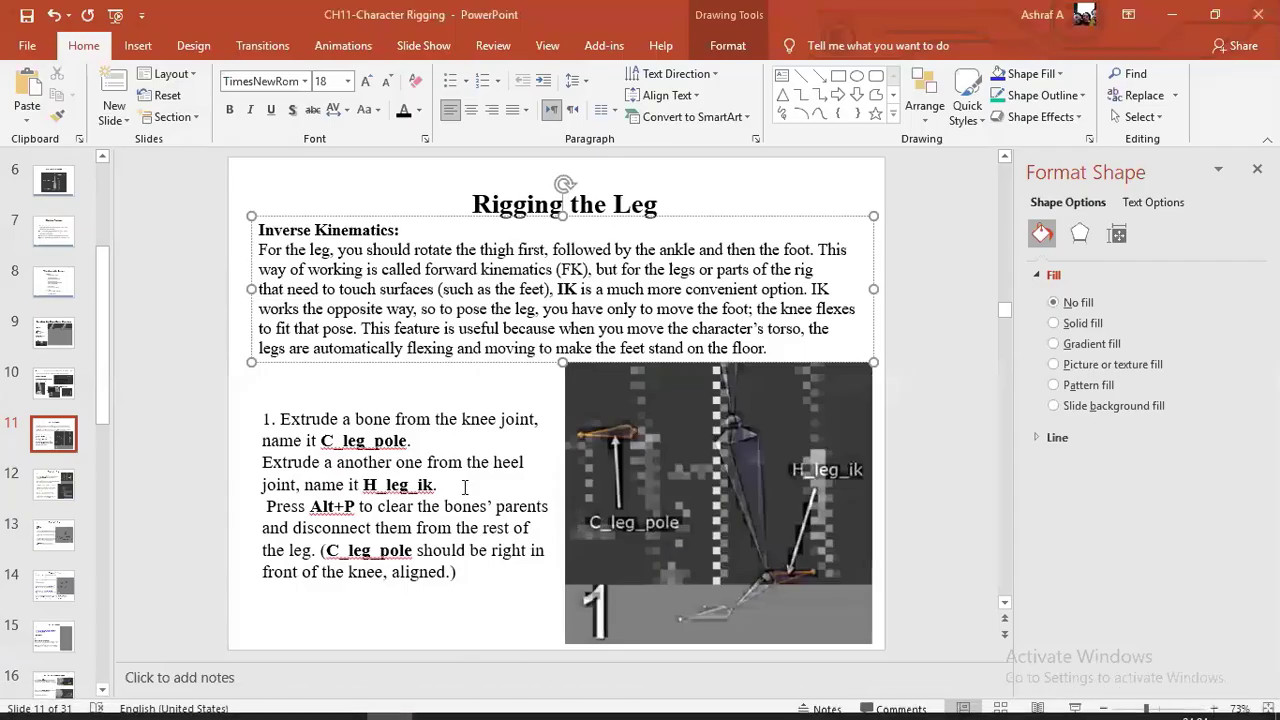
scroll(418, 476, down, 2)
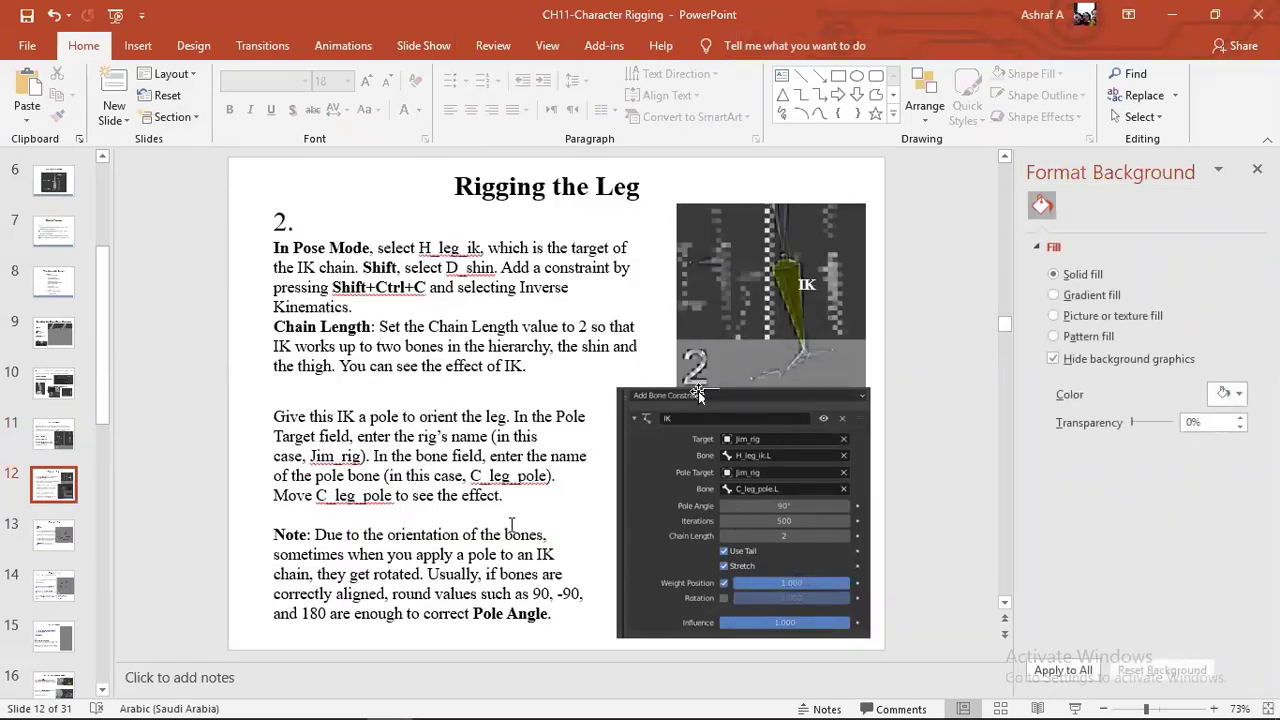
scroll(511, 525, down, 1)
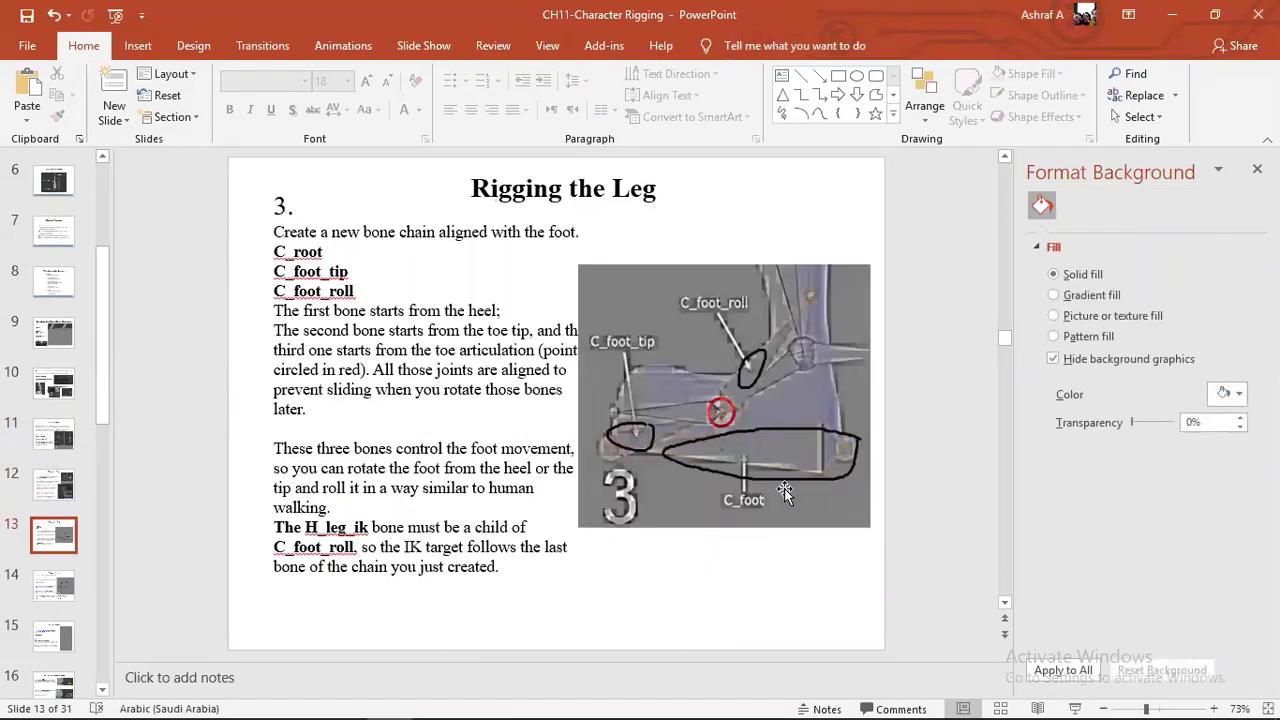
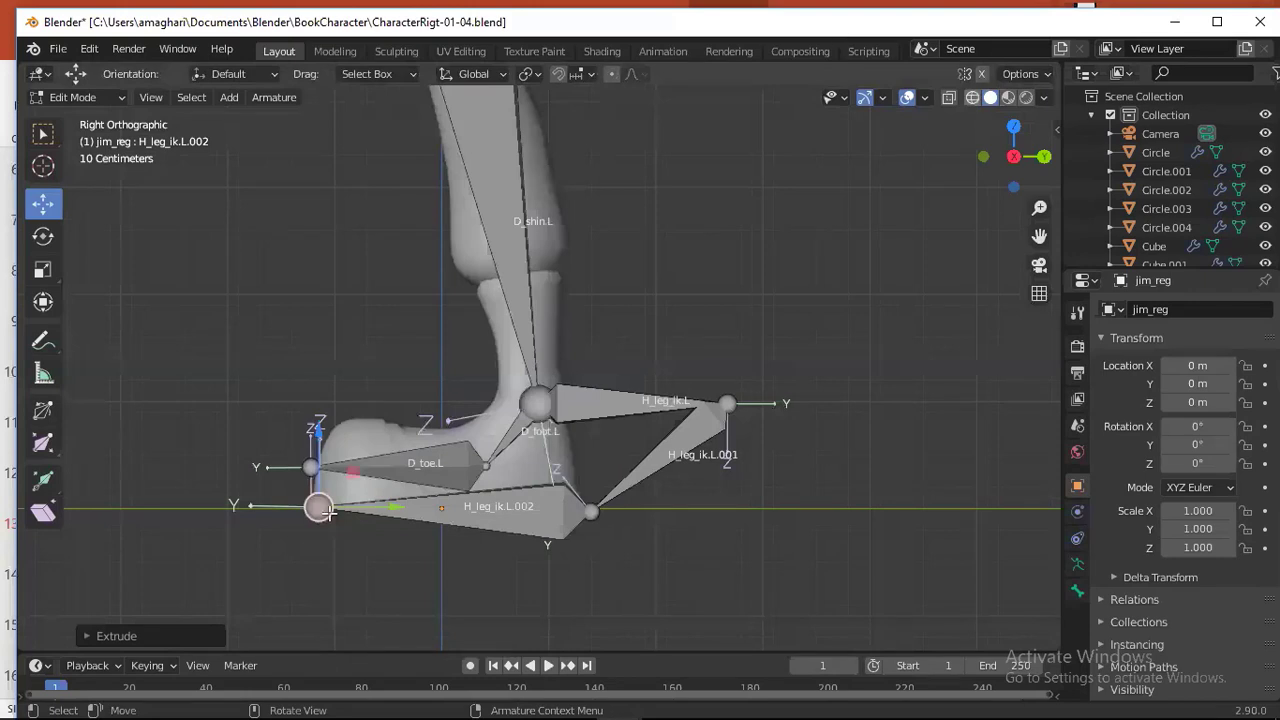
- Extrude a bone about 1.43 m from the sole bone's toe end to above the instep, and another about 1.06 m upward from its end
click(317, 506)
key(e)
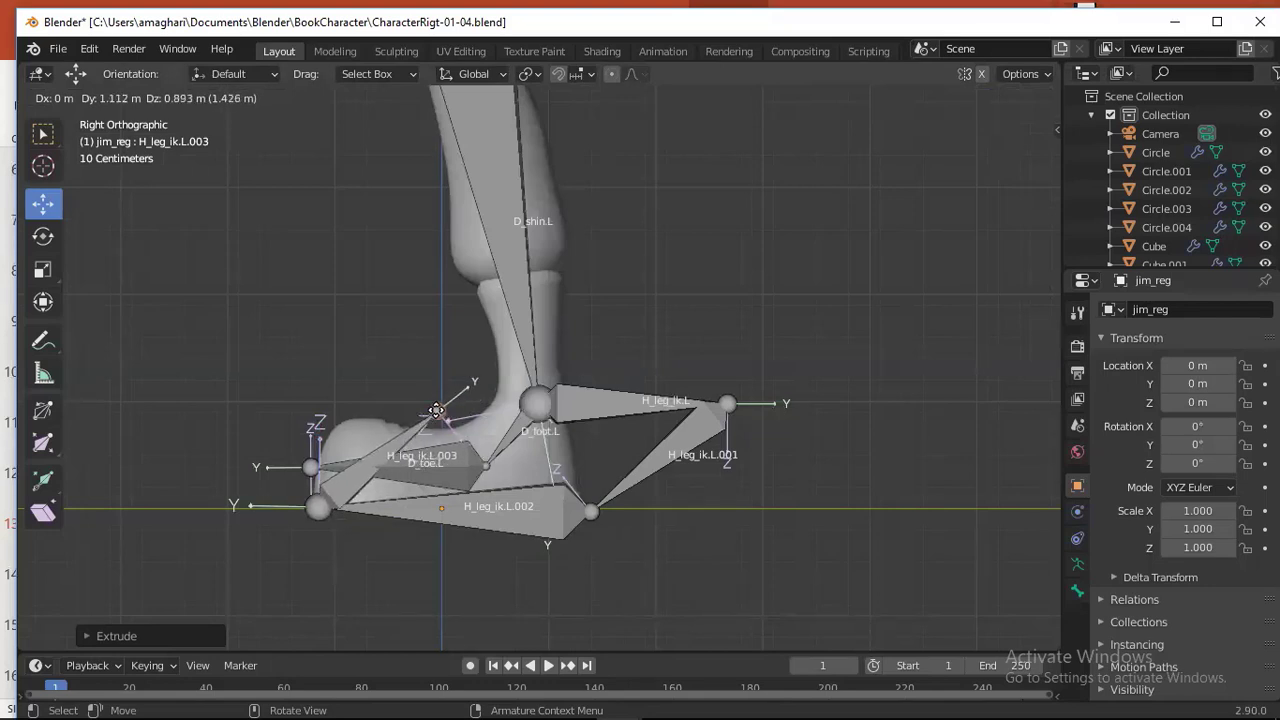
click(436, 410)
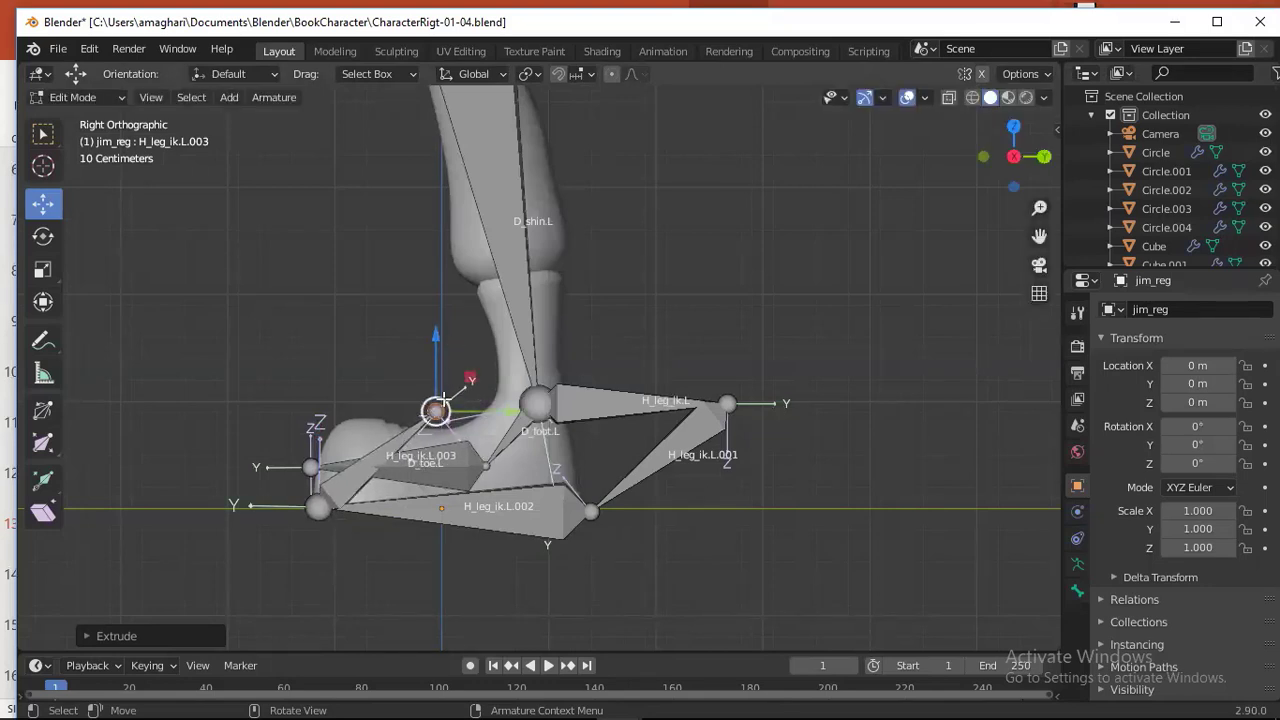
key(e)
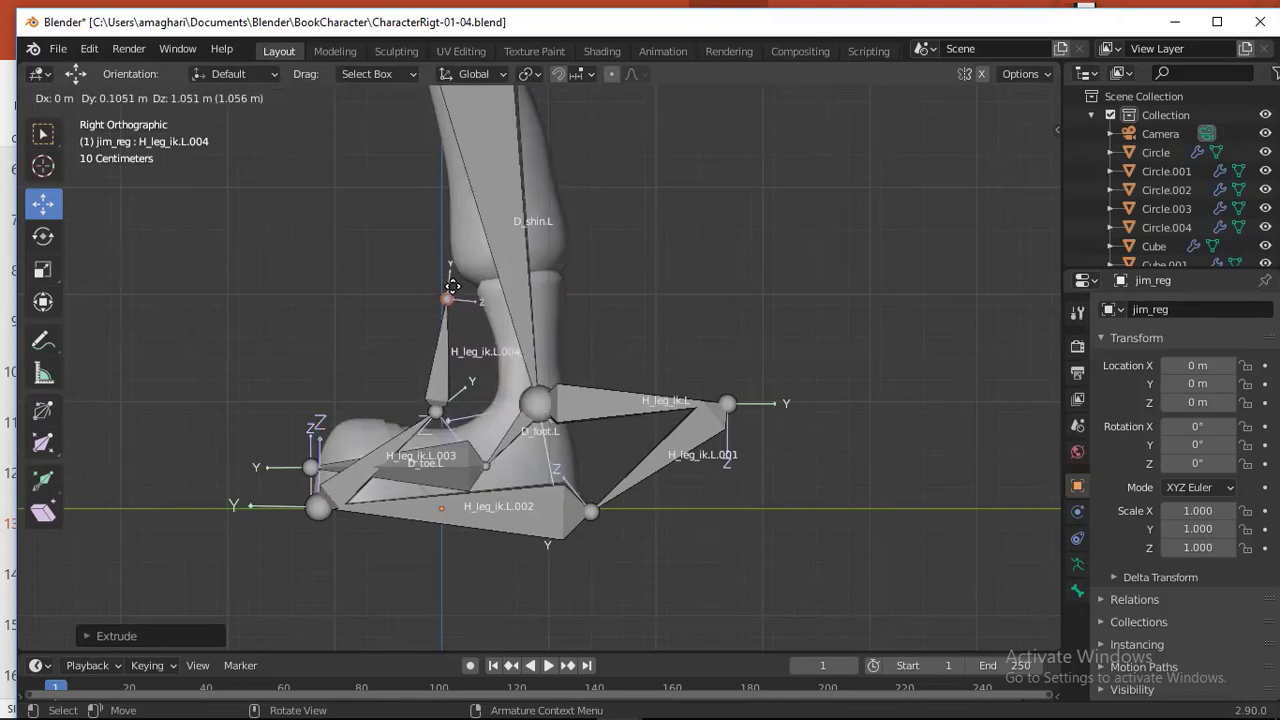
click(448, 288)
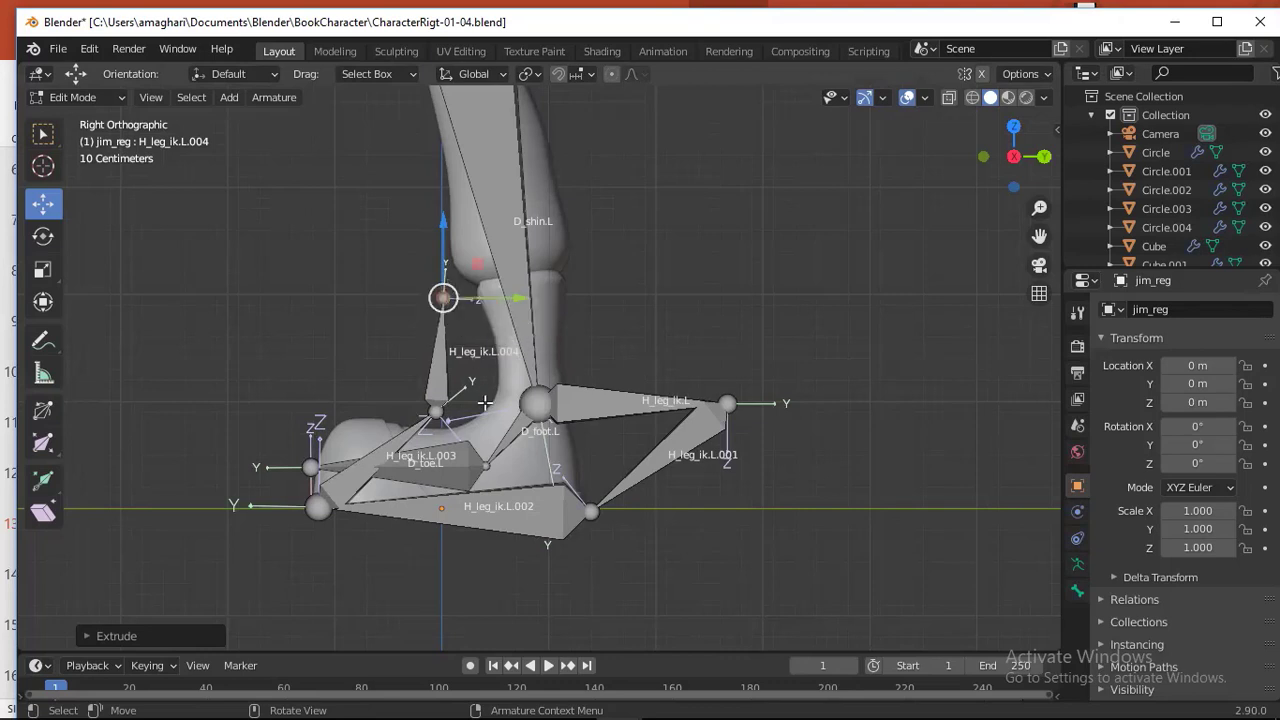
- Turn off the display of bone names for the armature in the viewport
click(1072, 568)
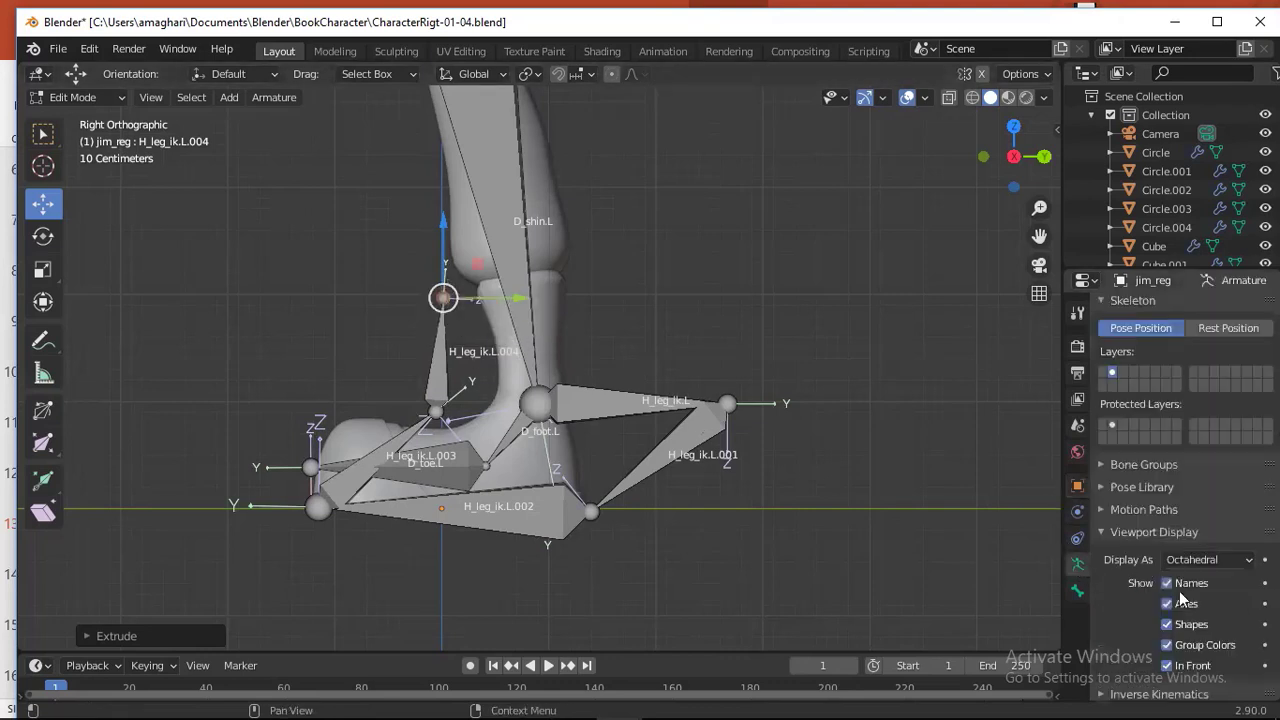
scroll(1178, 598, down, 1)
click(1166, 557)
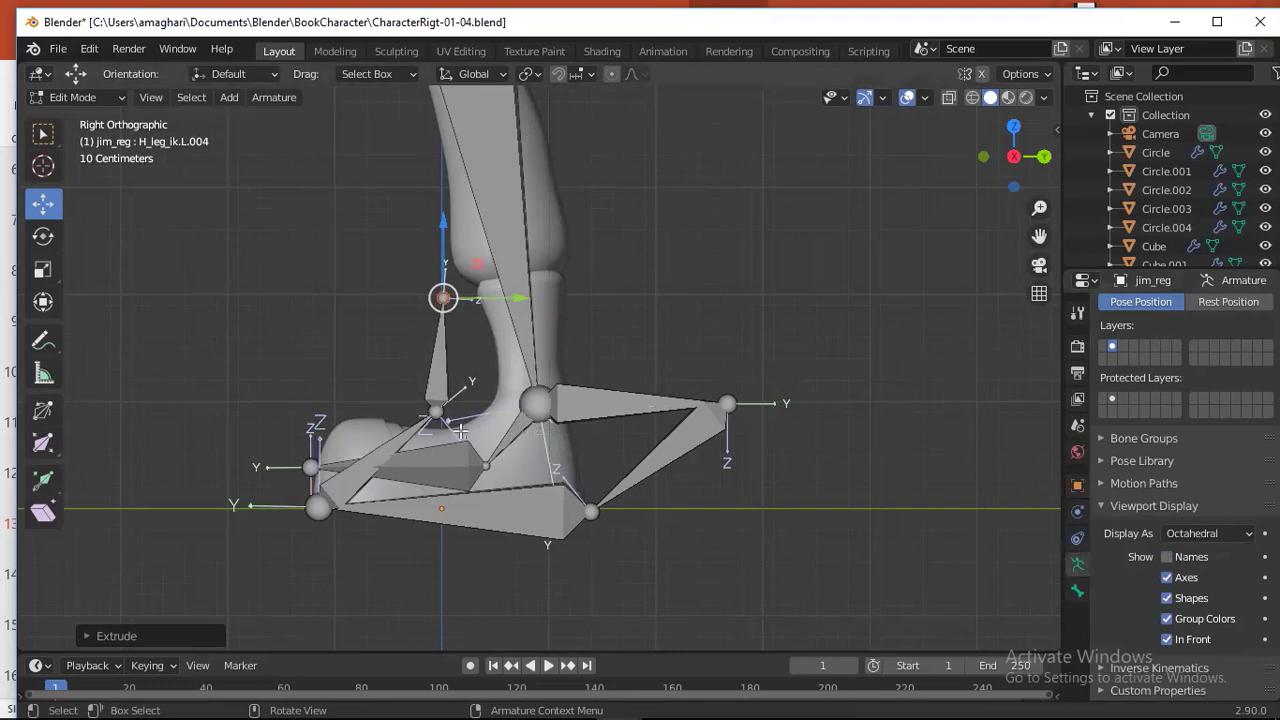
- Delete the slanted bone that links the end of H_leg_ik.L to the heel
click(664, 462)
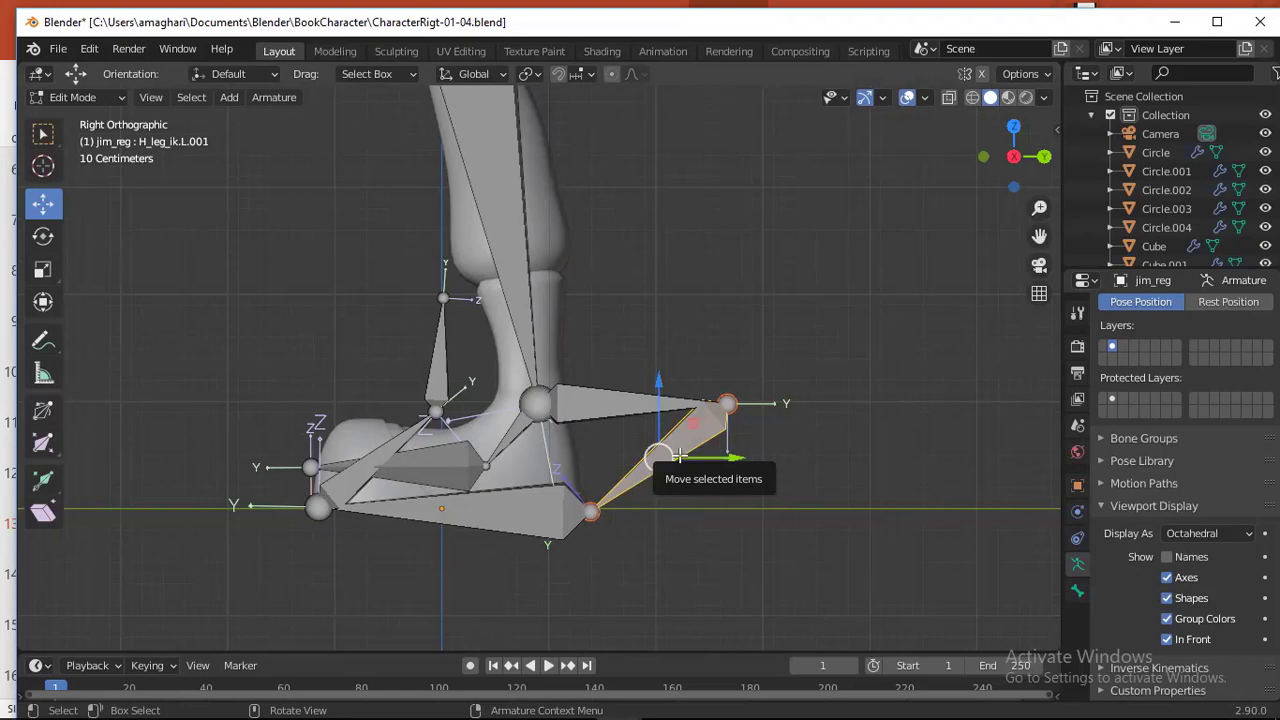
key(x)
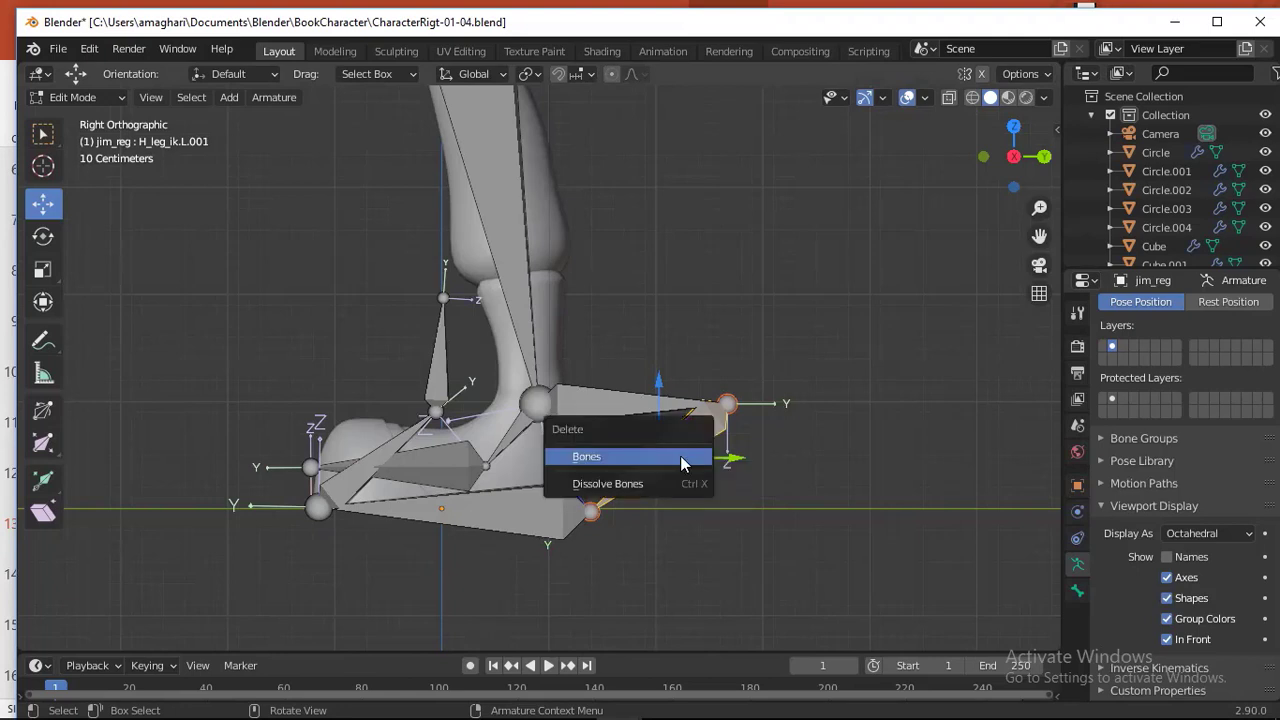
click(680, 455)
- Clear the parent of the bone running along the sole from heel to toe tip
click(556, 515)
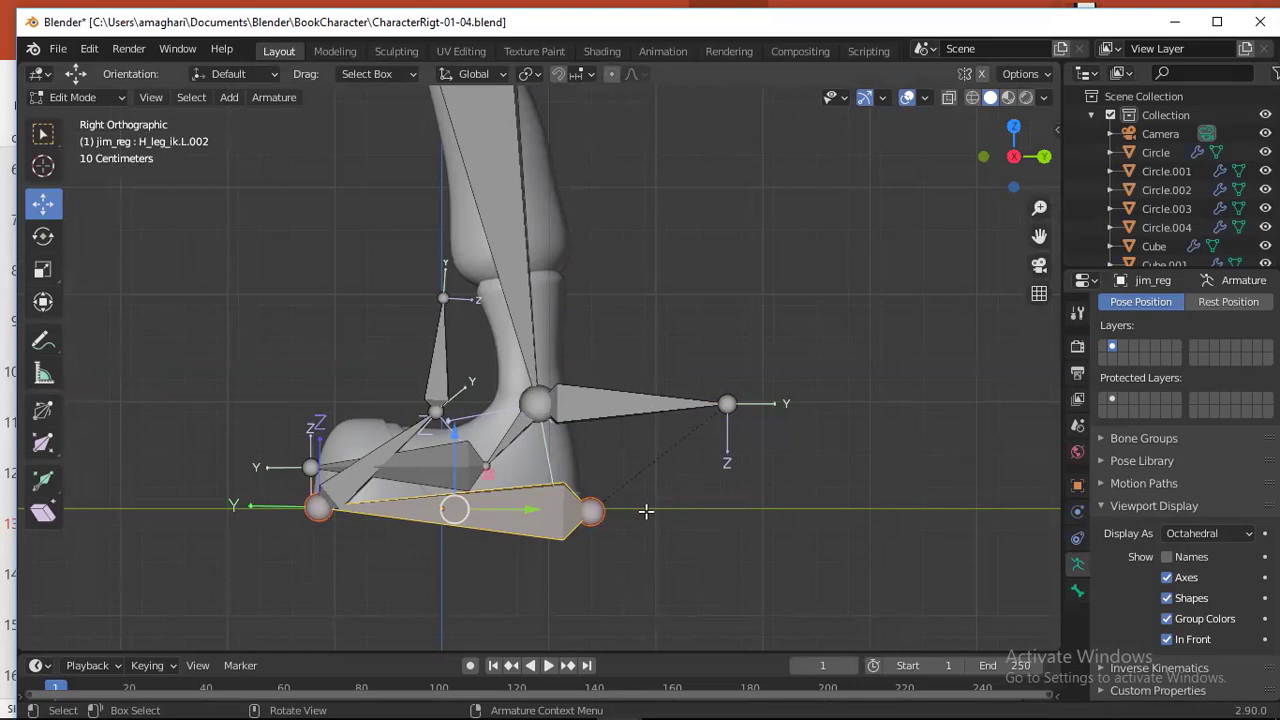
key(alt)
key(alt+p)
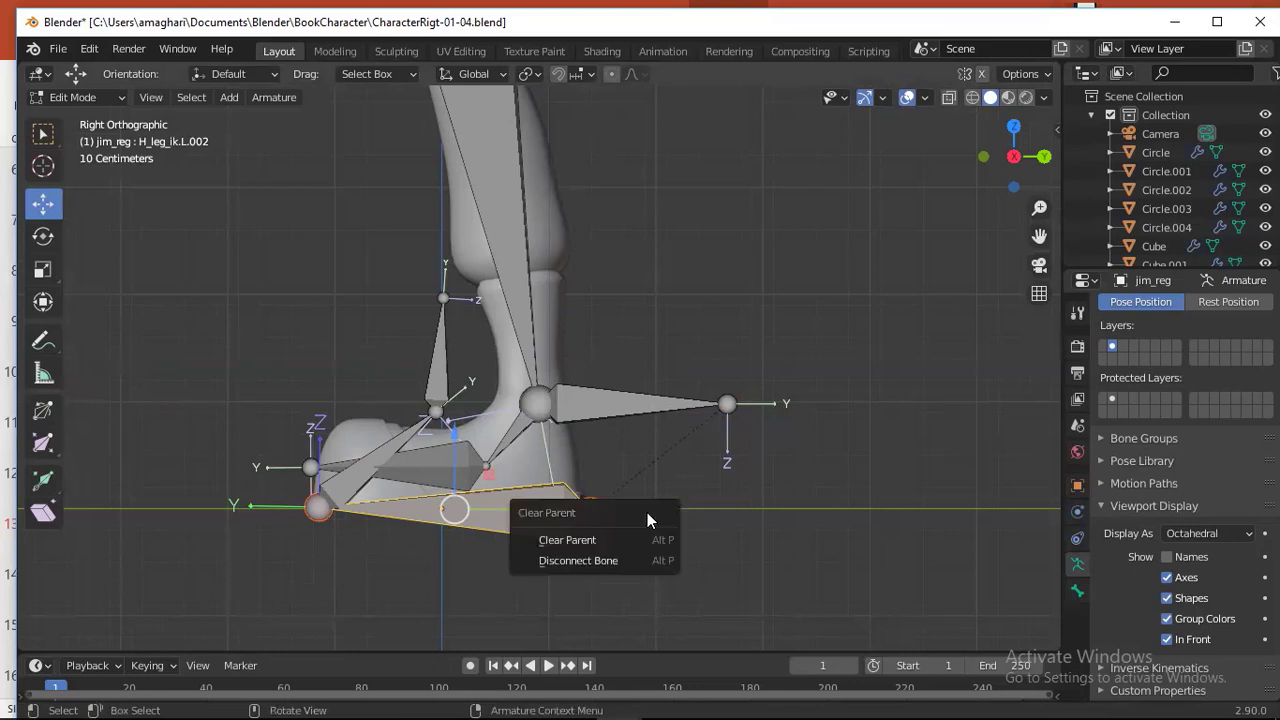
click(631, 540)
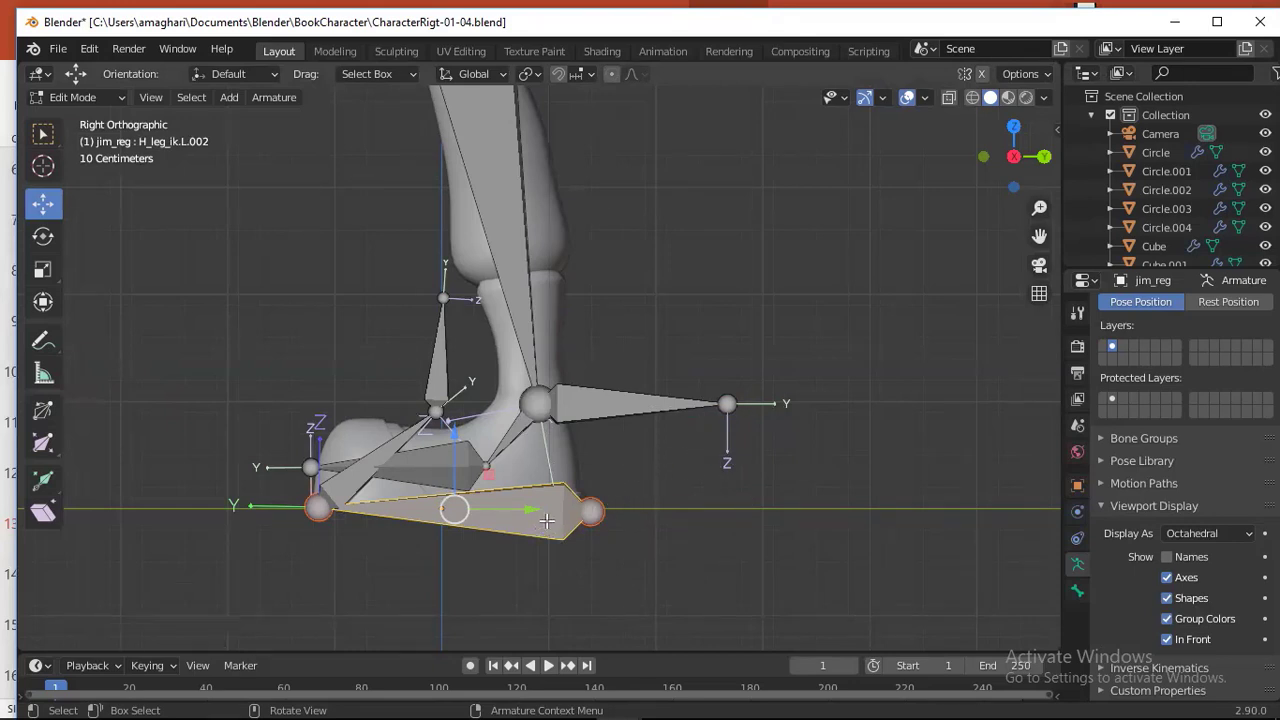
- Snap the 3D cursor to the joint where the D_foot.L and D_toe.L bones meet
click(438, 412)
scroll(590, 489, up, 1)
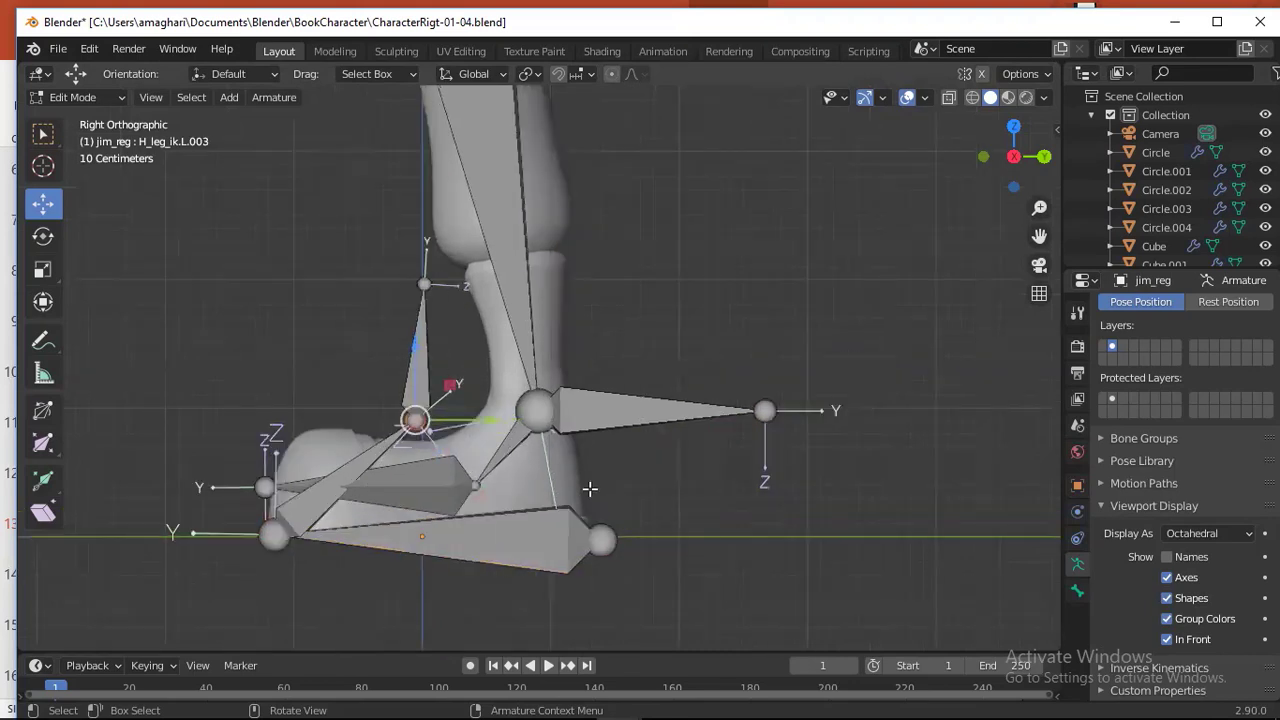
scroll(590, 489, up, 2)
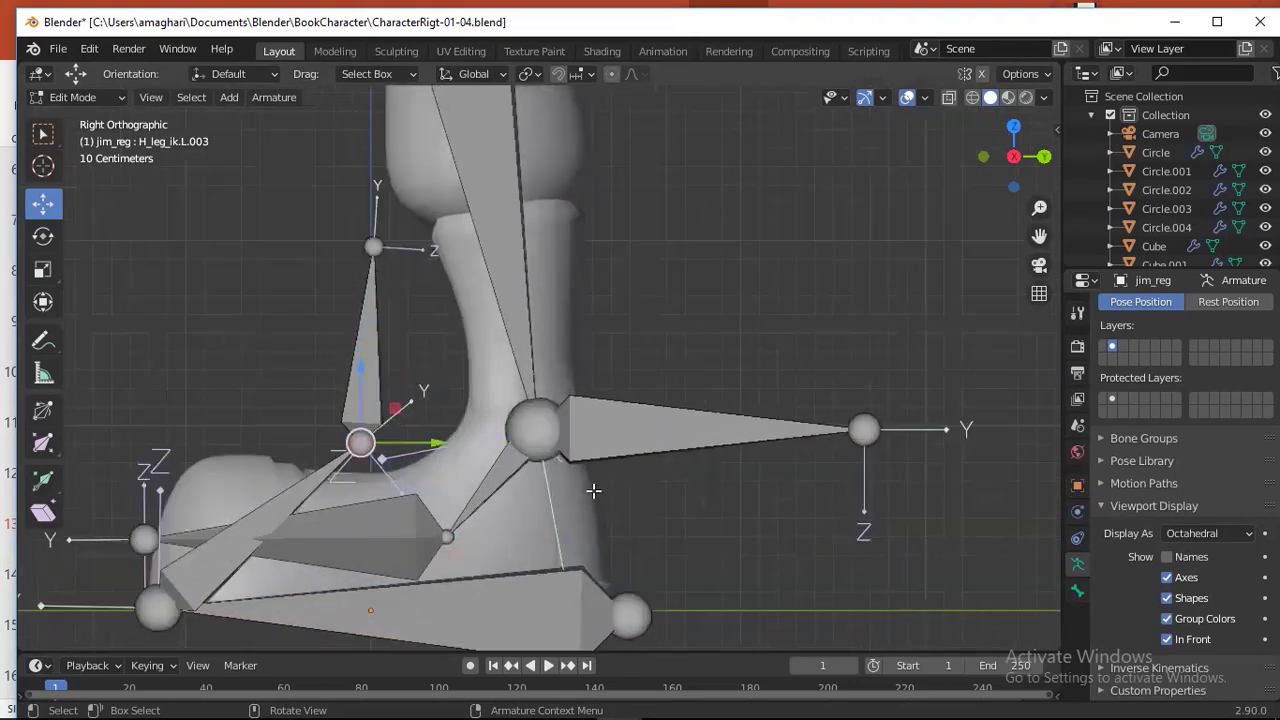
scroll(721, 472, up, 1)
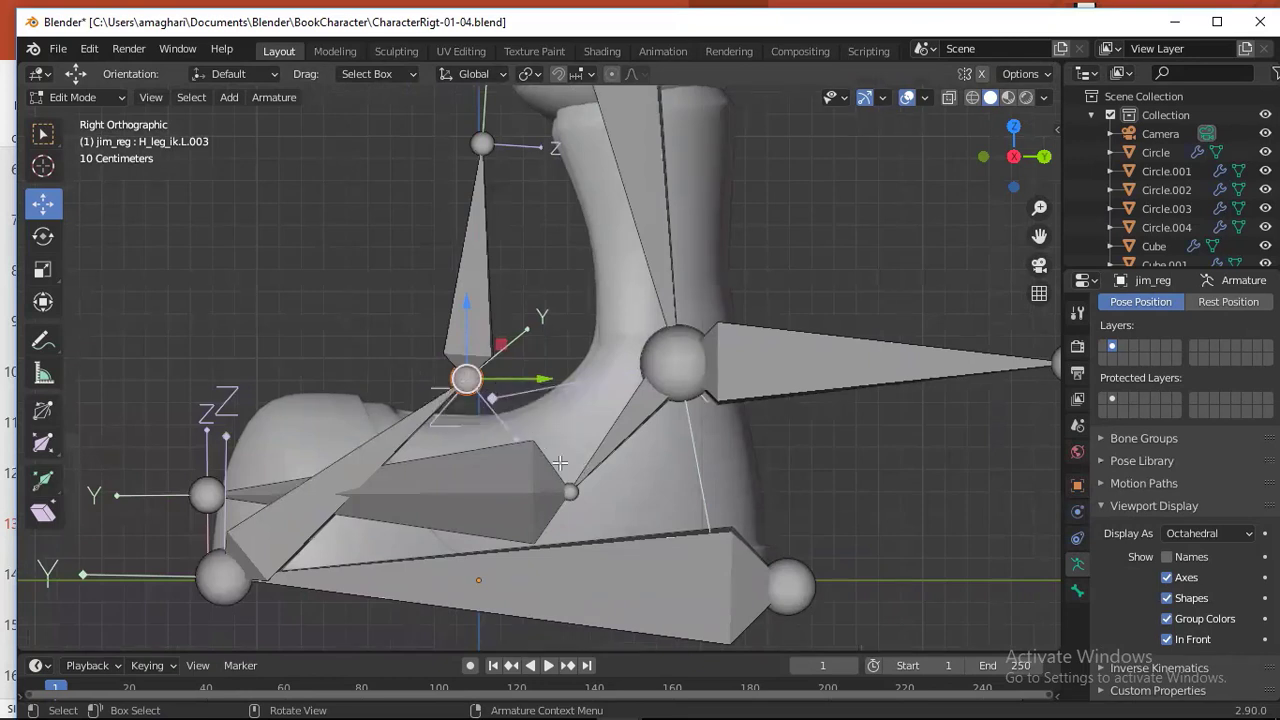
click(487, 405)
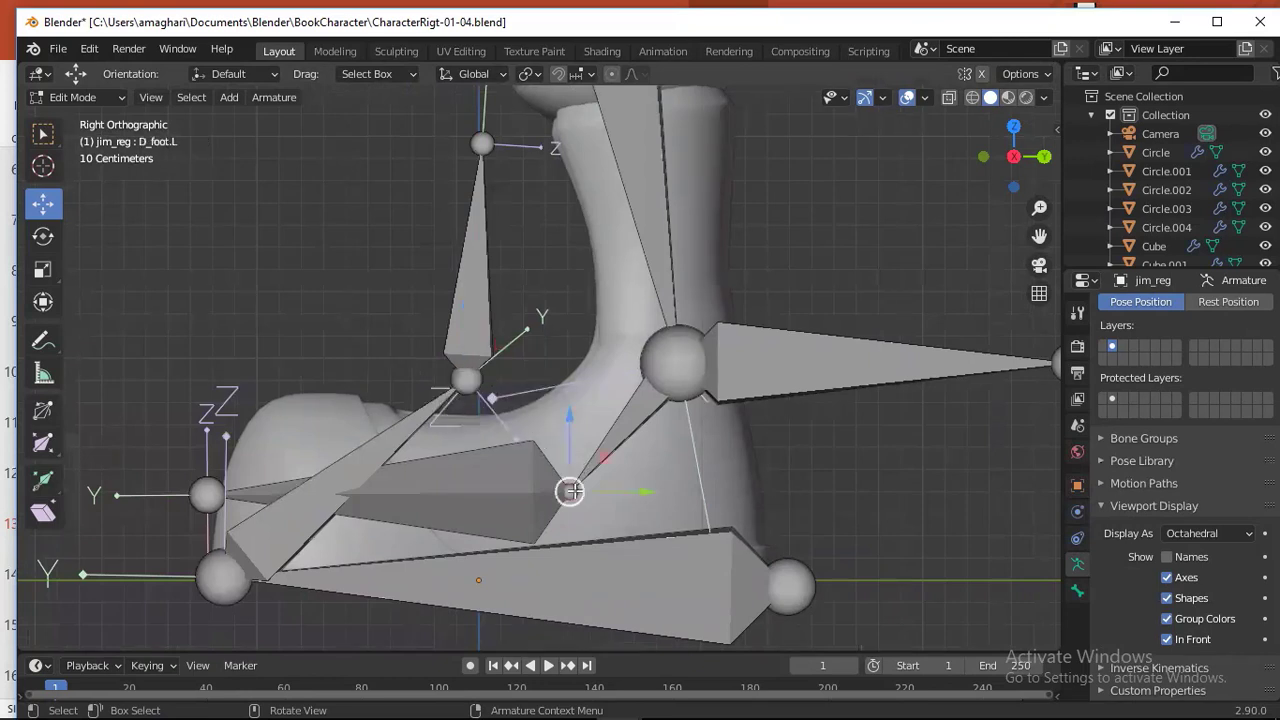
click(466, 381)
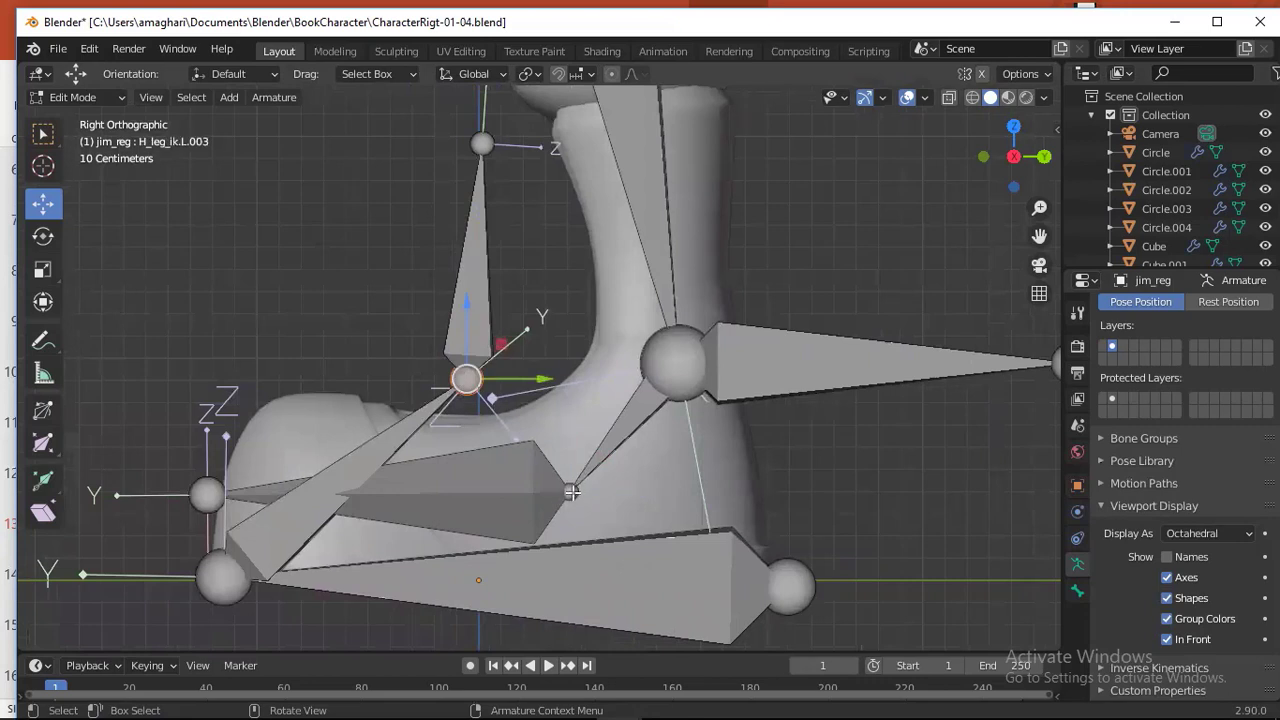
click(571, 491)
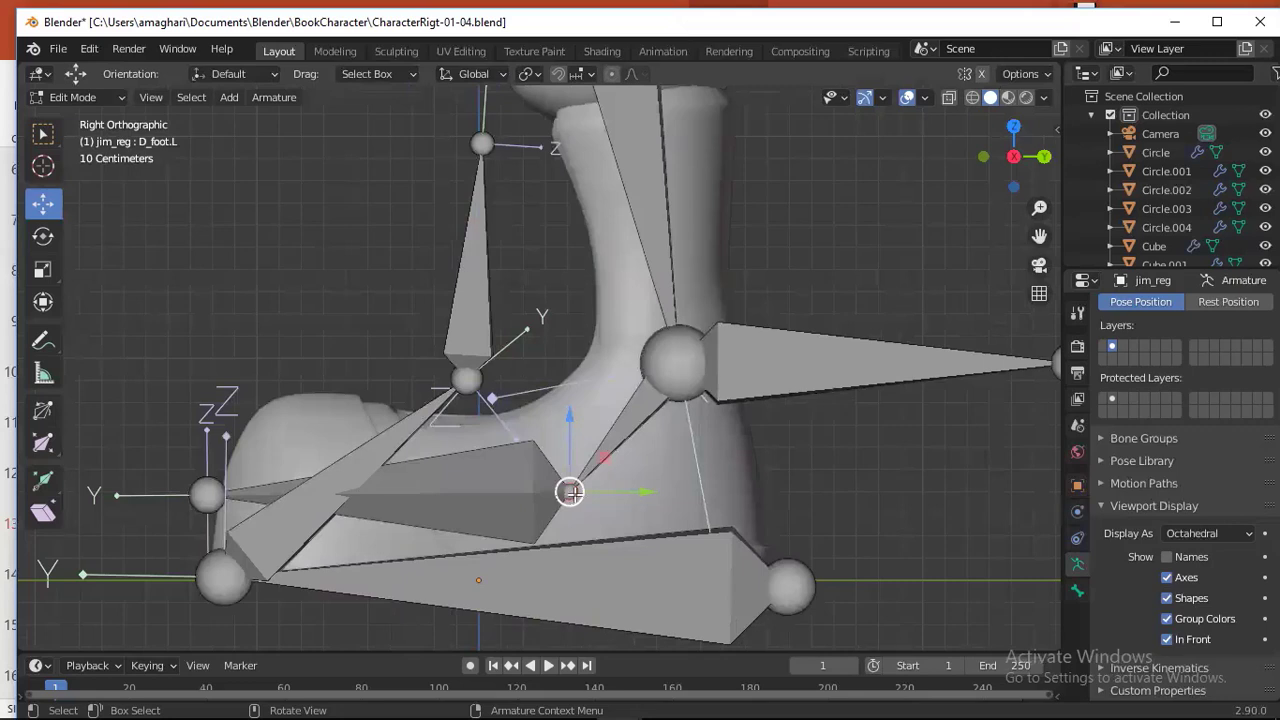
key(shift+s)
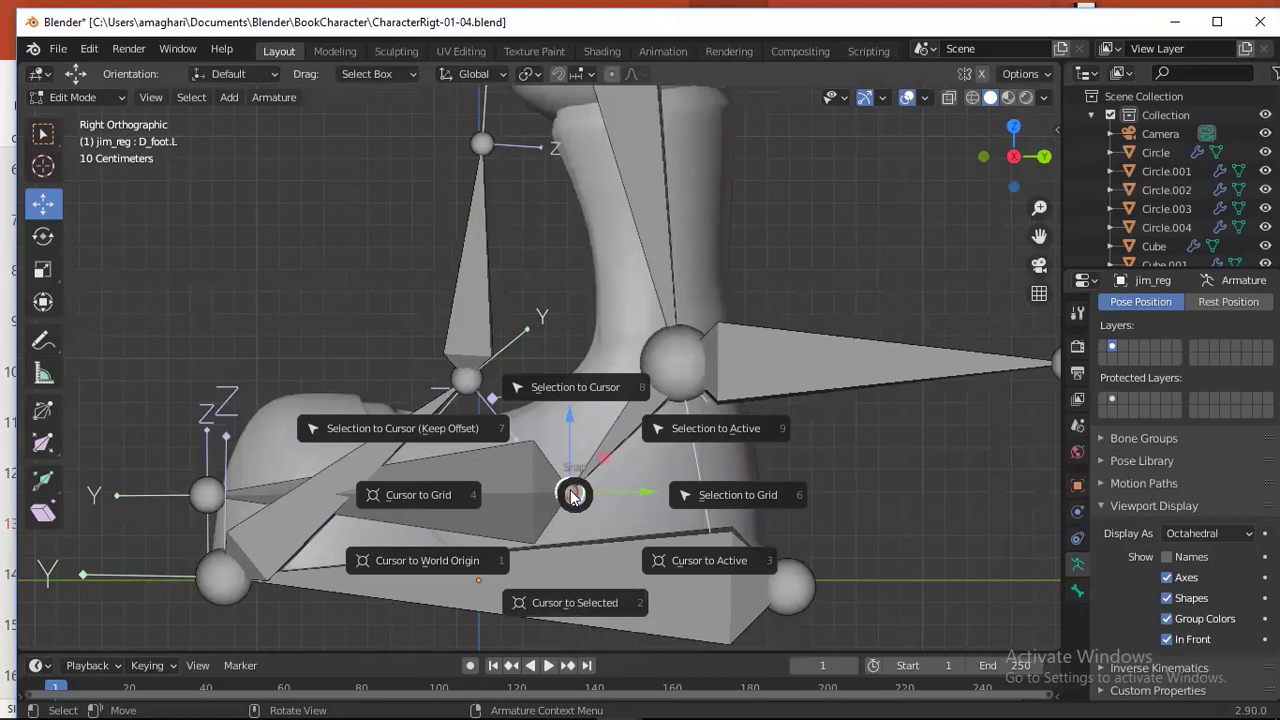
click(580, 603)
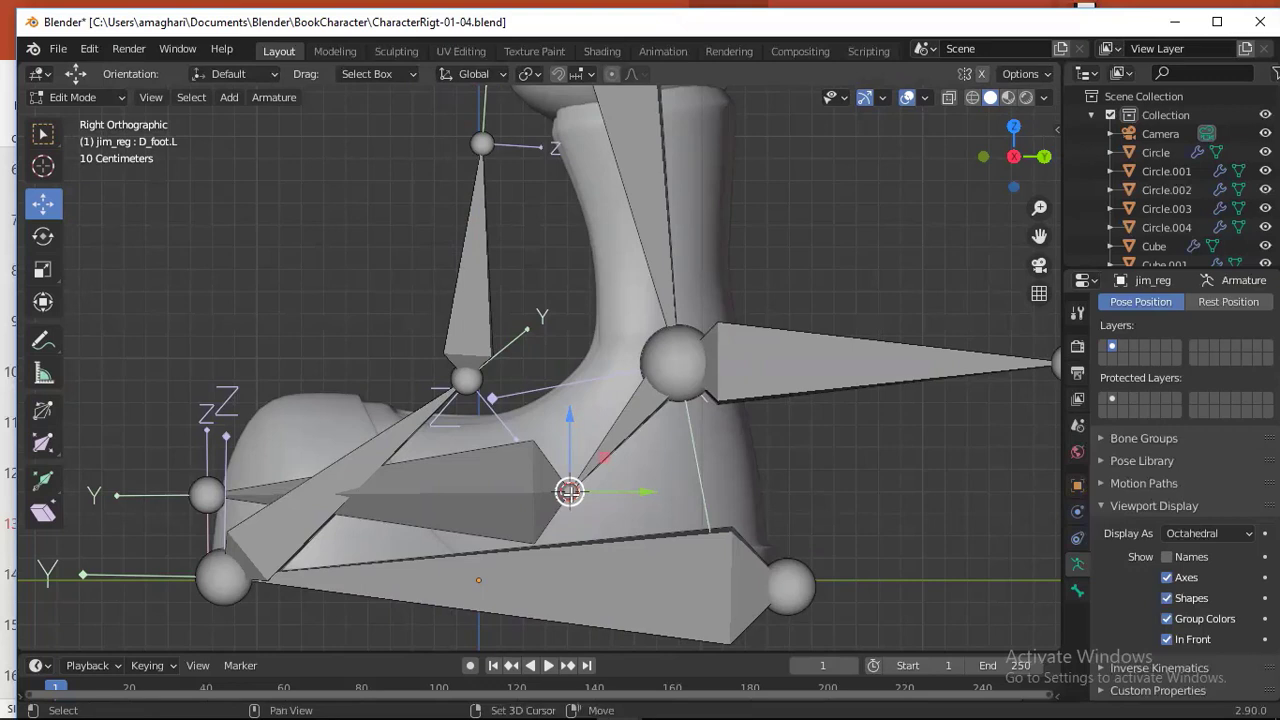
key(shift+s)
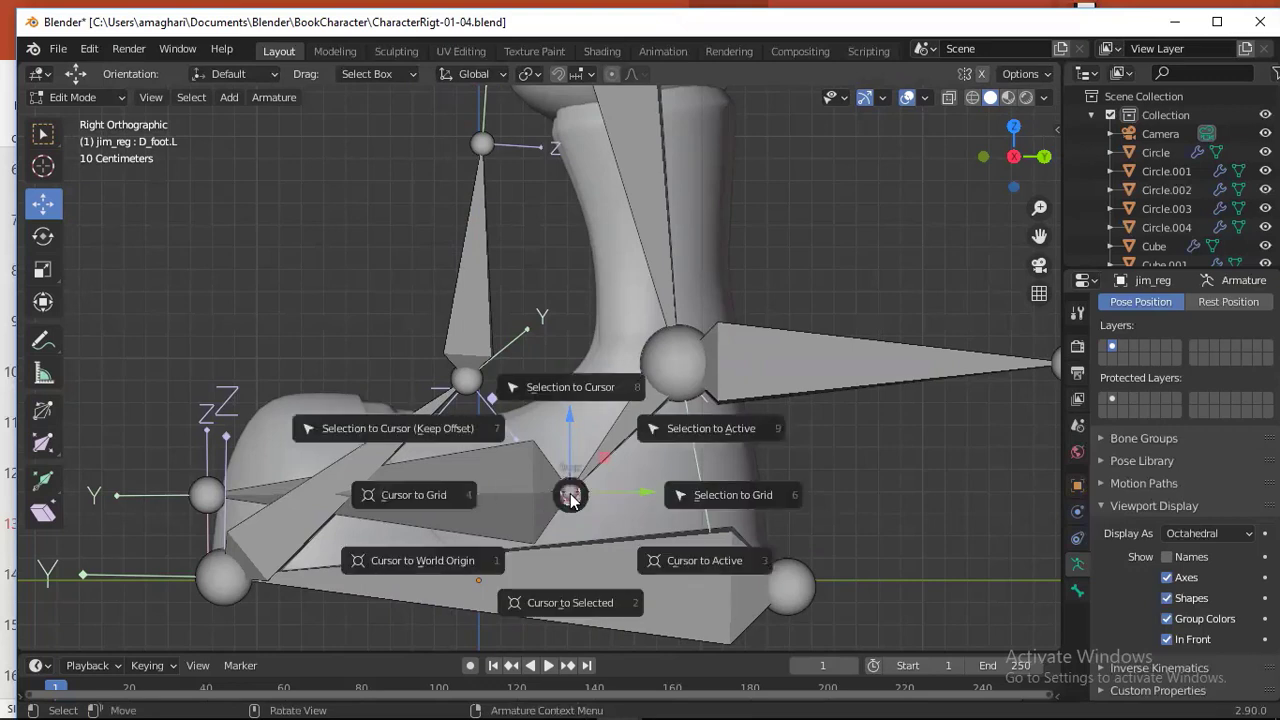
click(570, 603)
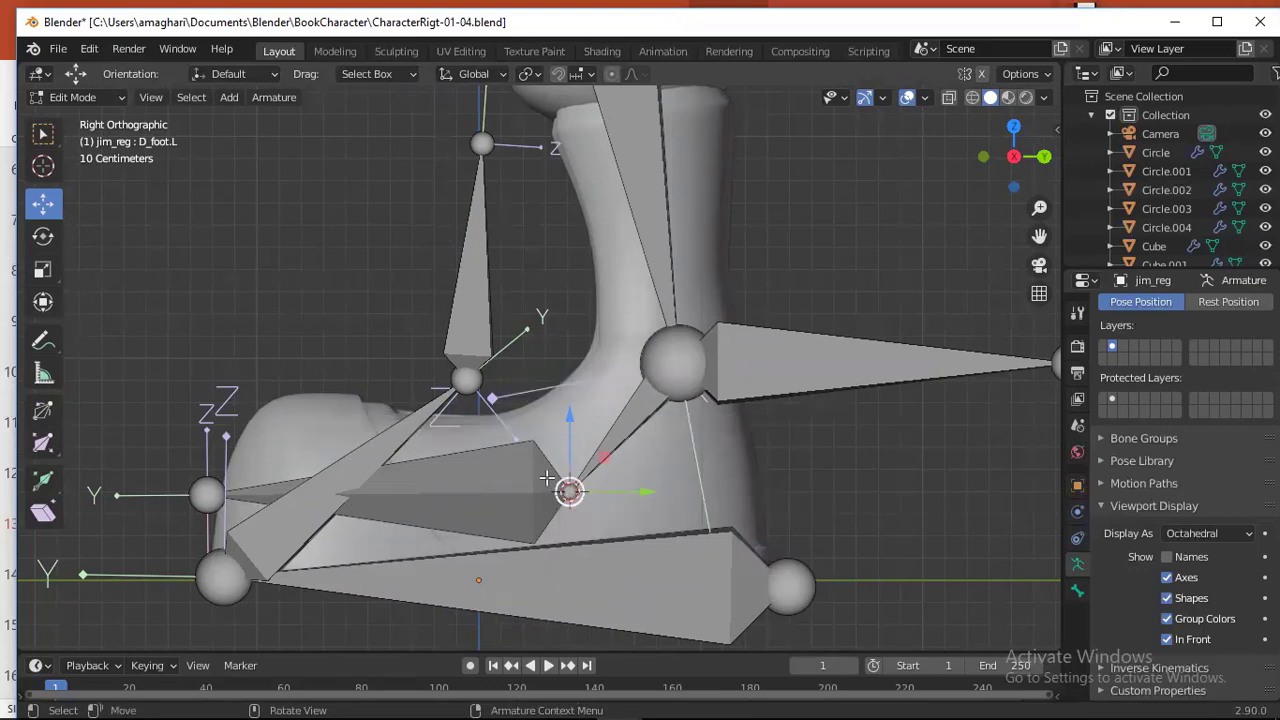
- Snap the instep joint shared by the two new control bones to the 3D cursor at the D_foot.L and D_toe.L joint
click(466, 379)
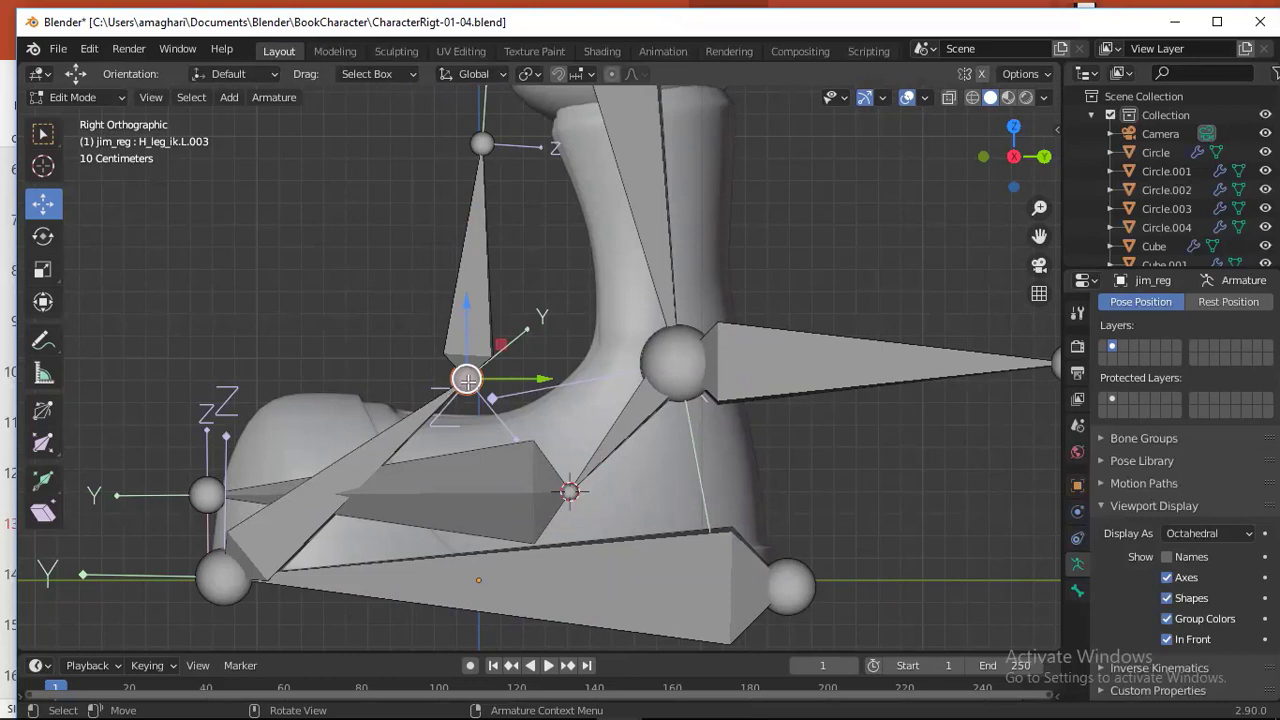
key(shift)
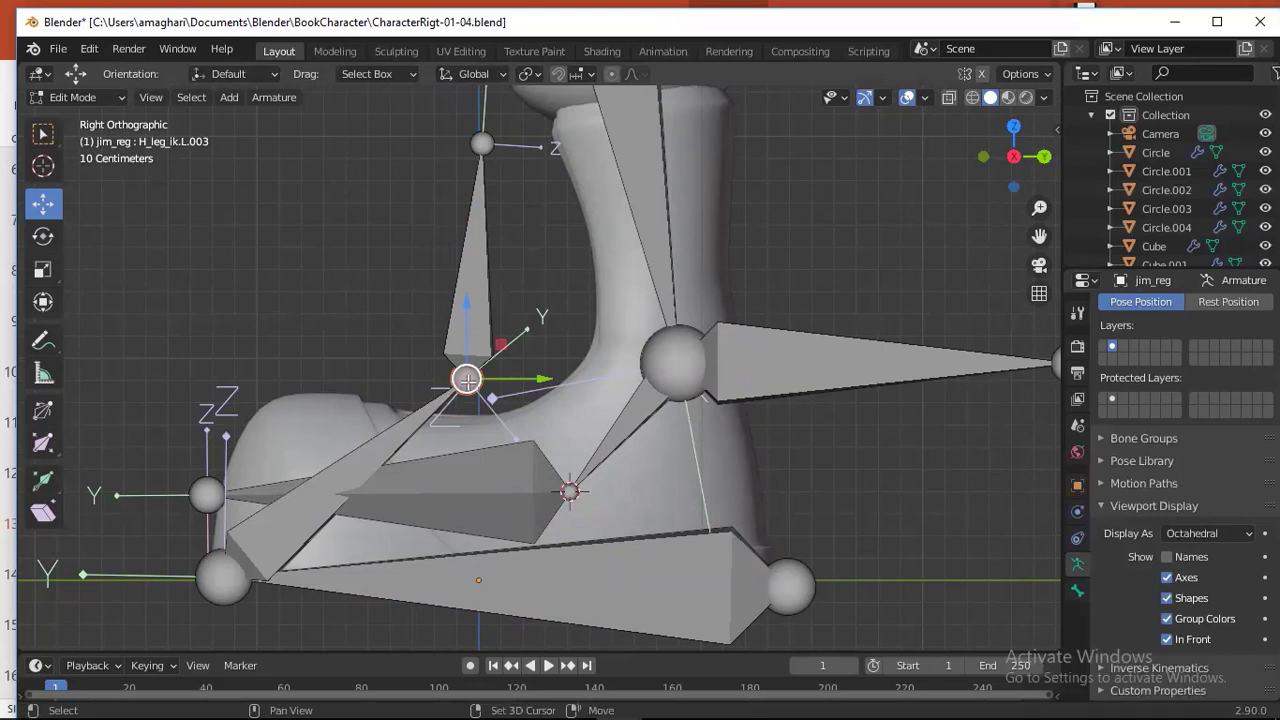
key(shift+s)
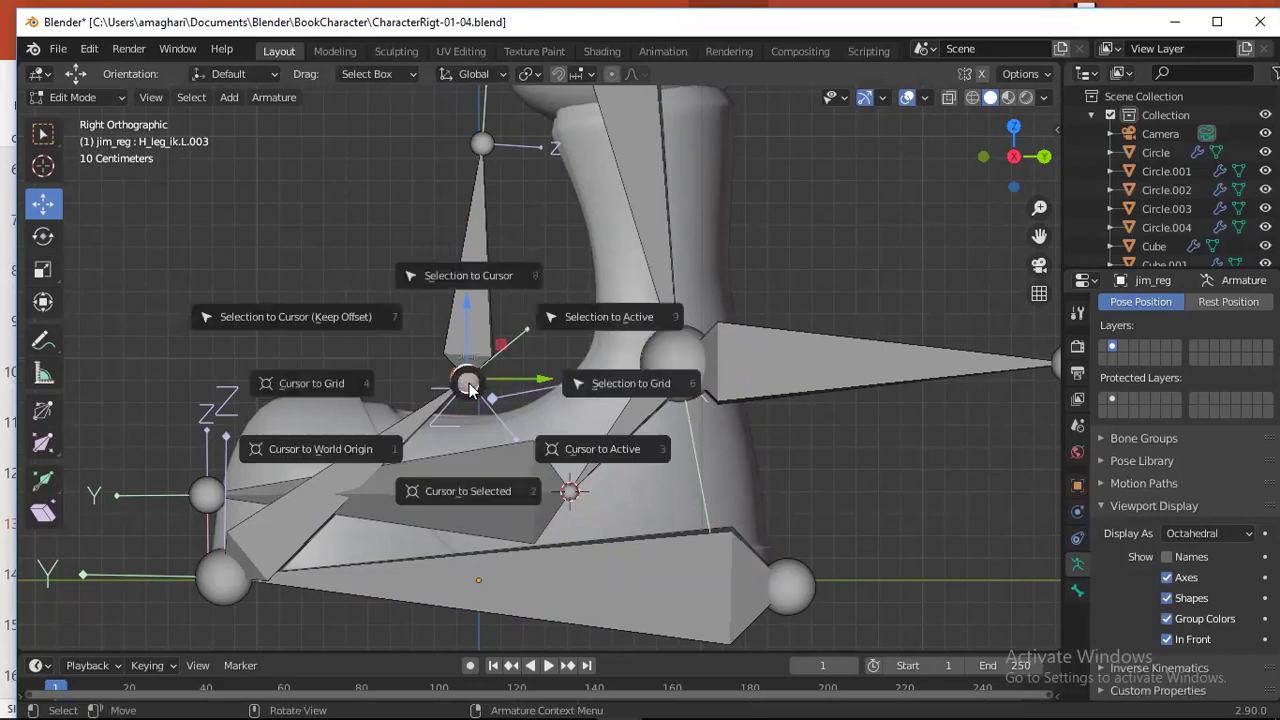
click(465, 278)
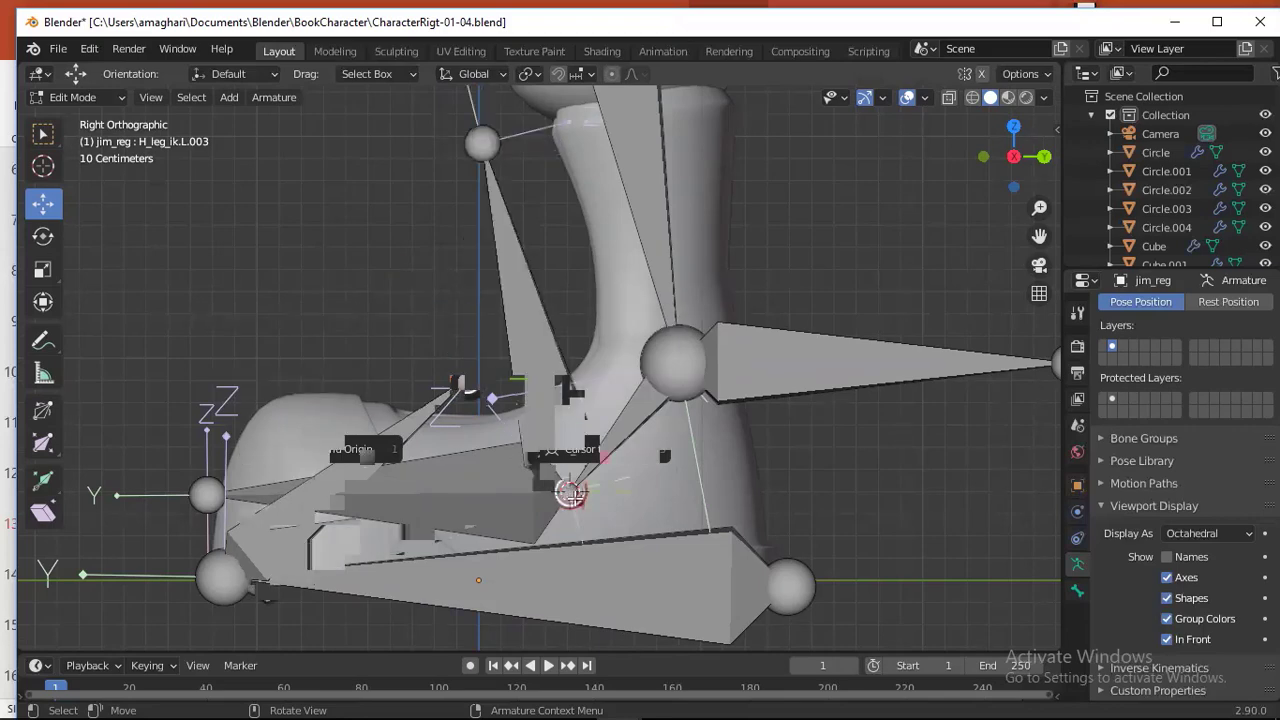
- Move the upper end of the upward control bone toward the heel so the bone stands vertically over the D_foot.L and D_toe.L joint
scroll(576, 492, down, 2)
scroll(576, 488, up, 1)
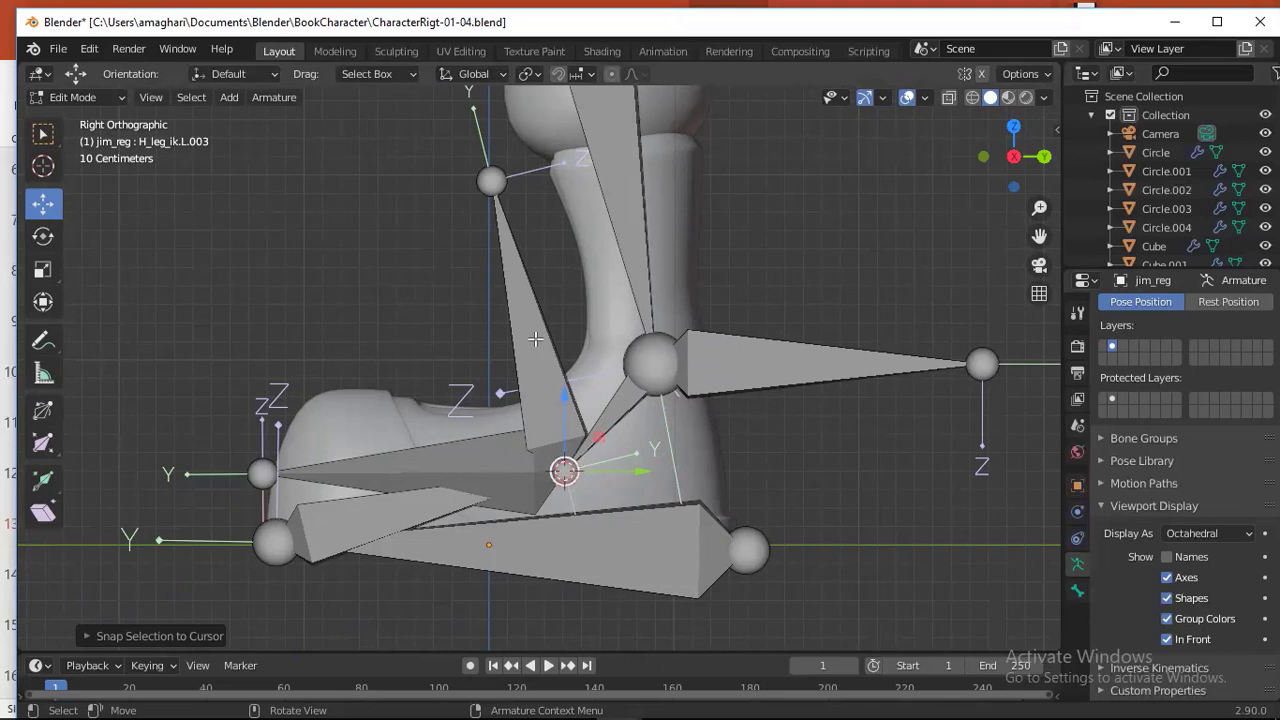
scroll(535, 340, down, 2)
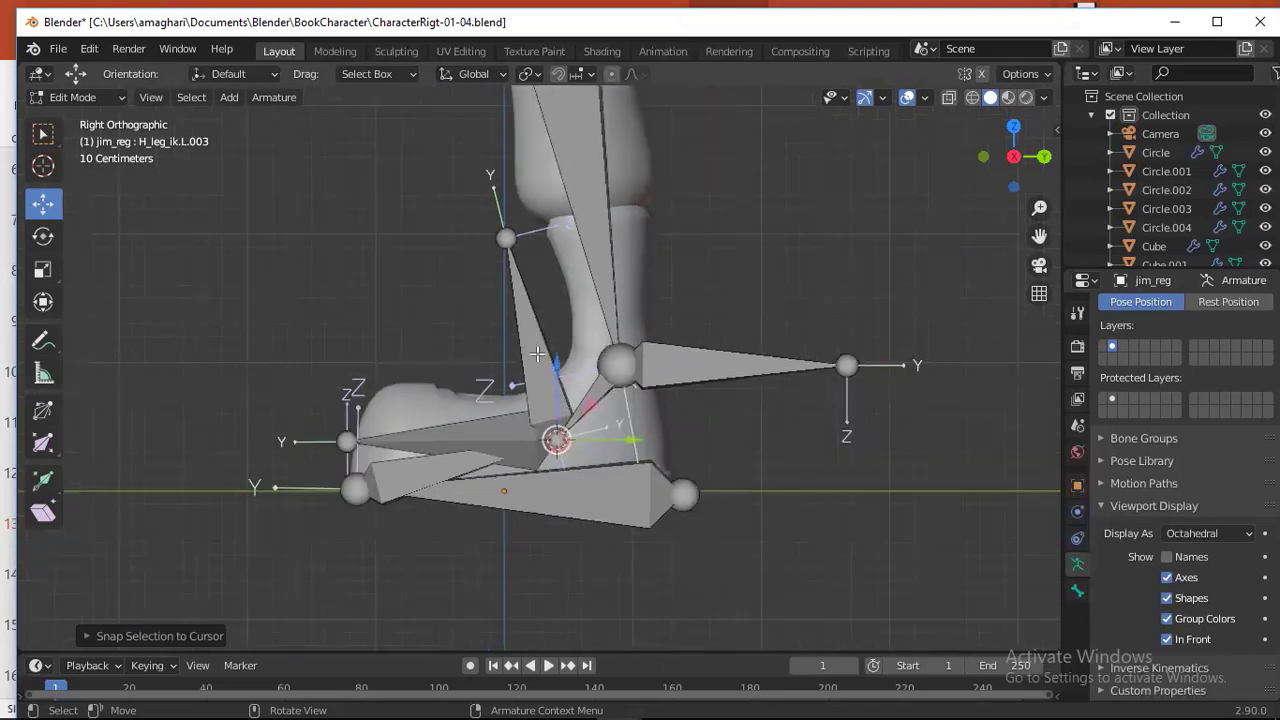
scroll(537, 354, up, 1)
click(600, 300)
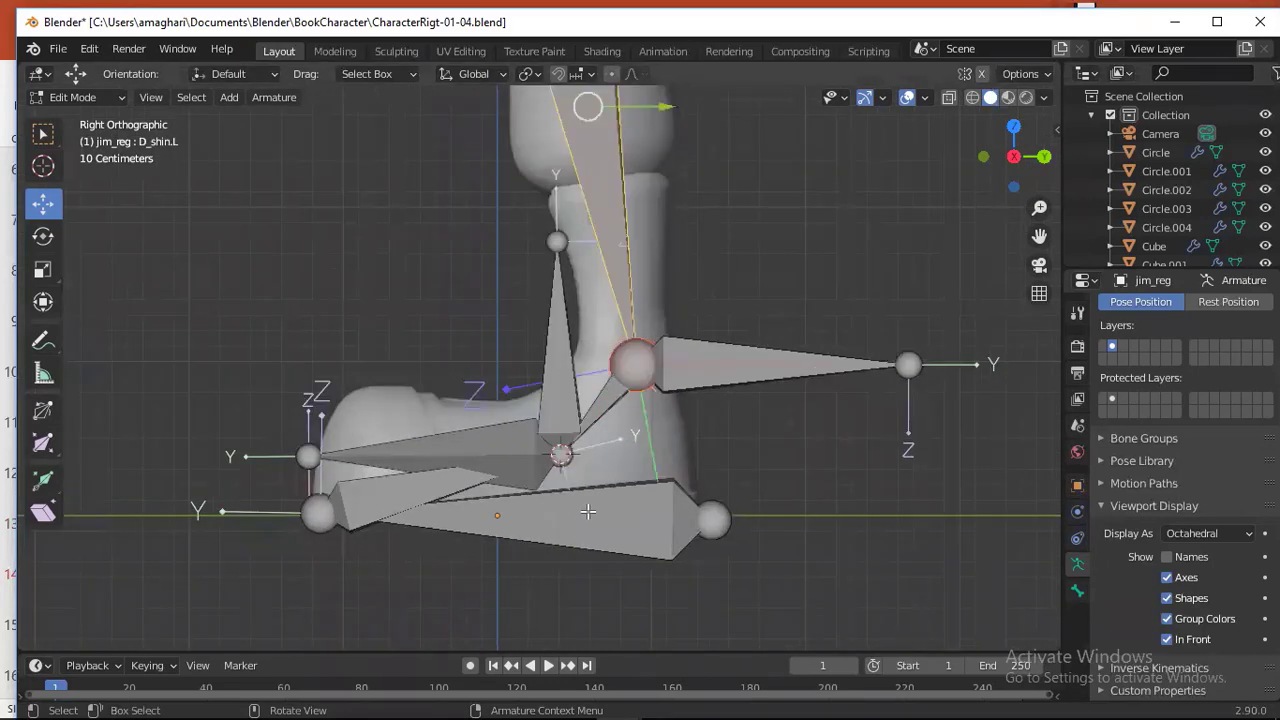
- Try moving the sole control bone straight up in Edit Mode, and undo the move
click(633, 516)
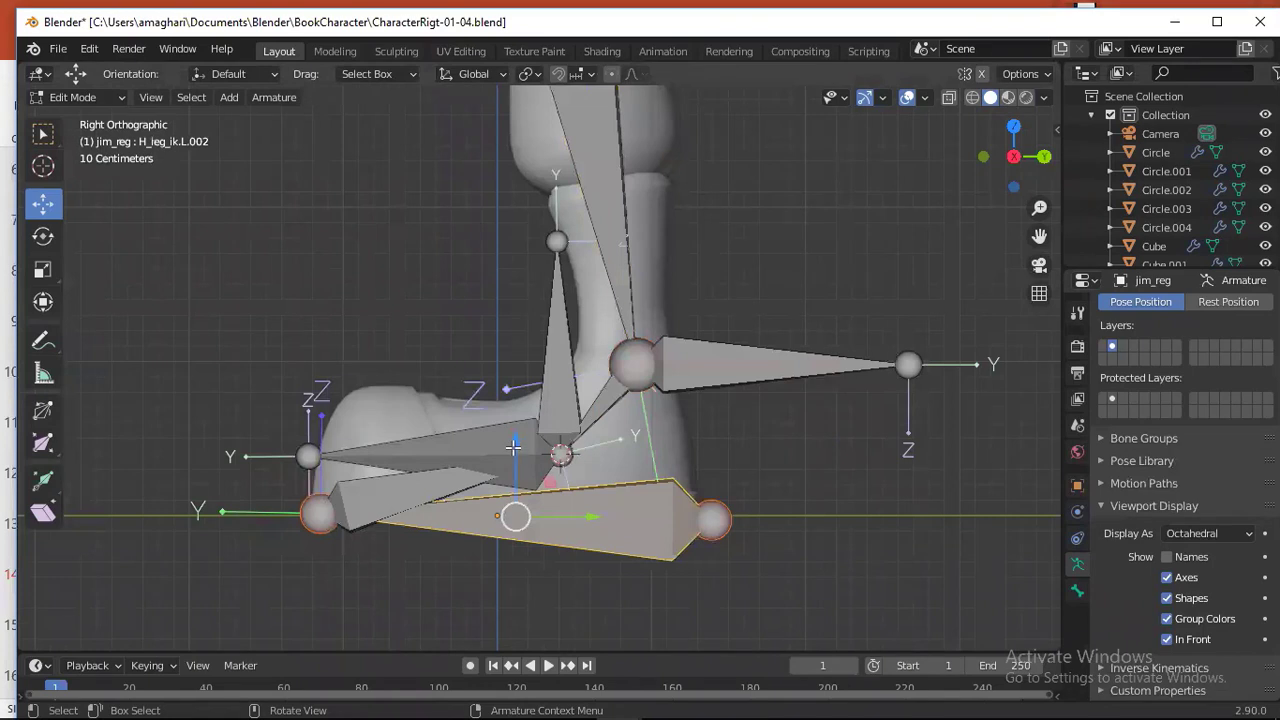
key(g)
click(463, 390)
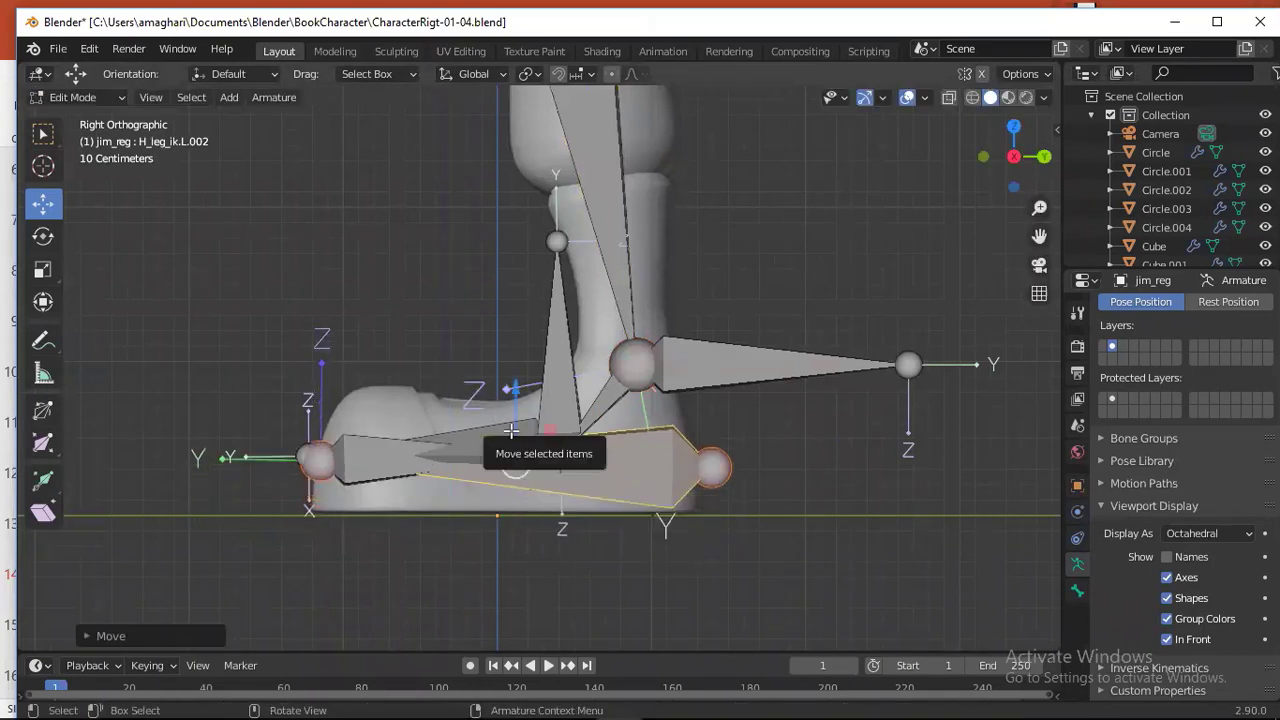
key(ctrl+z)
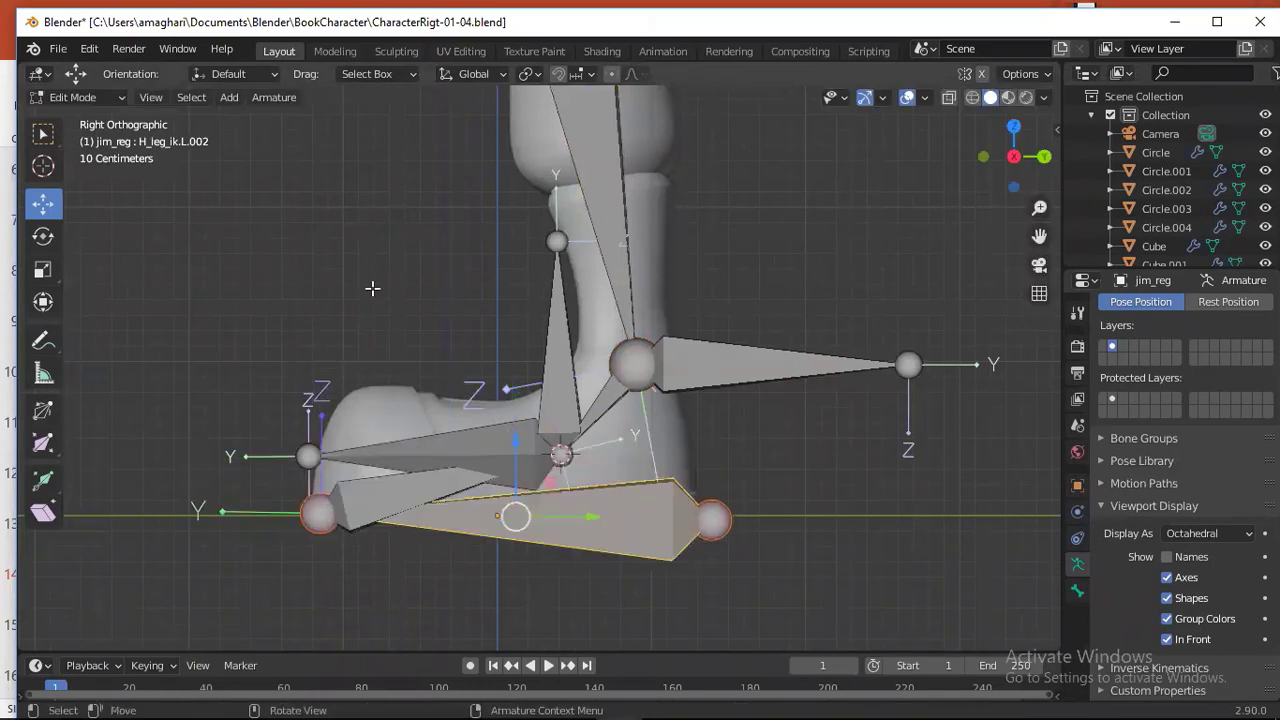
- Switch to Pose Mode, test the foot chain by moving the sole control bone slightly, and undo the move
click(117, 101)
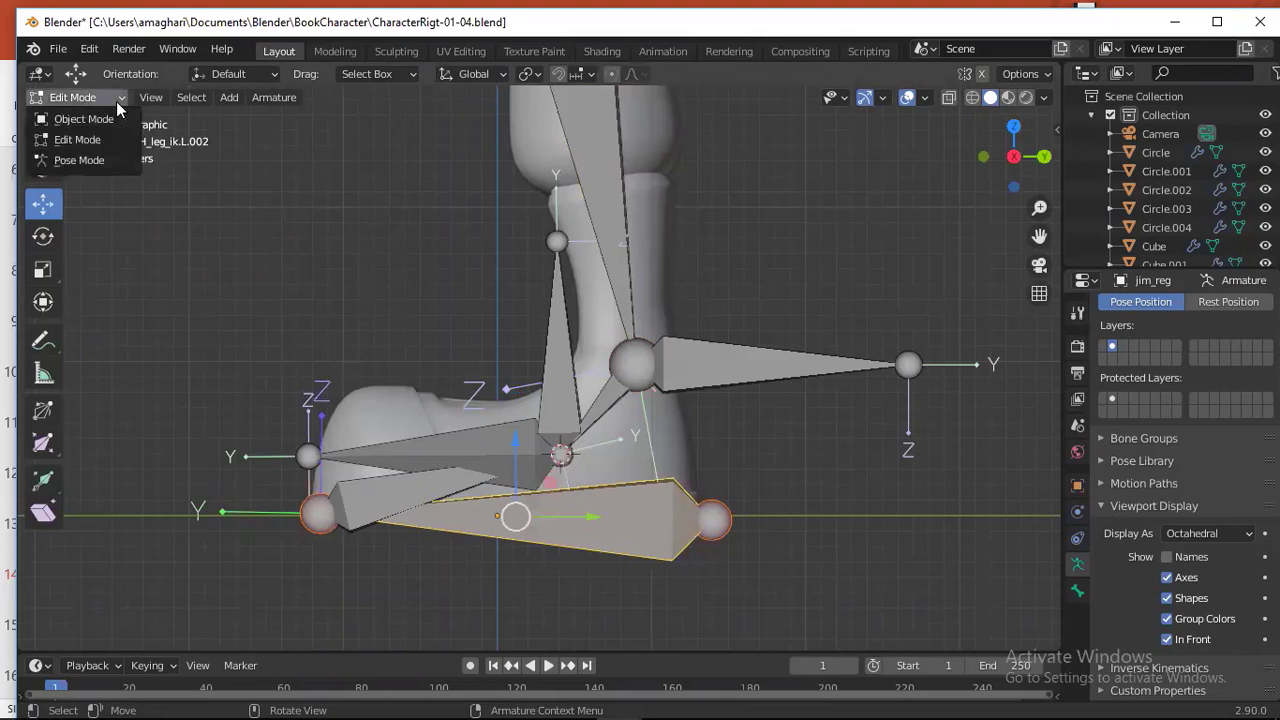
click(87, 161)
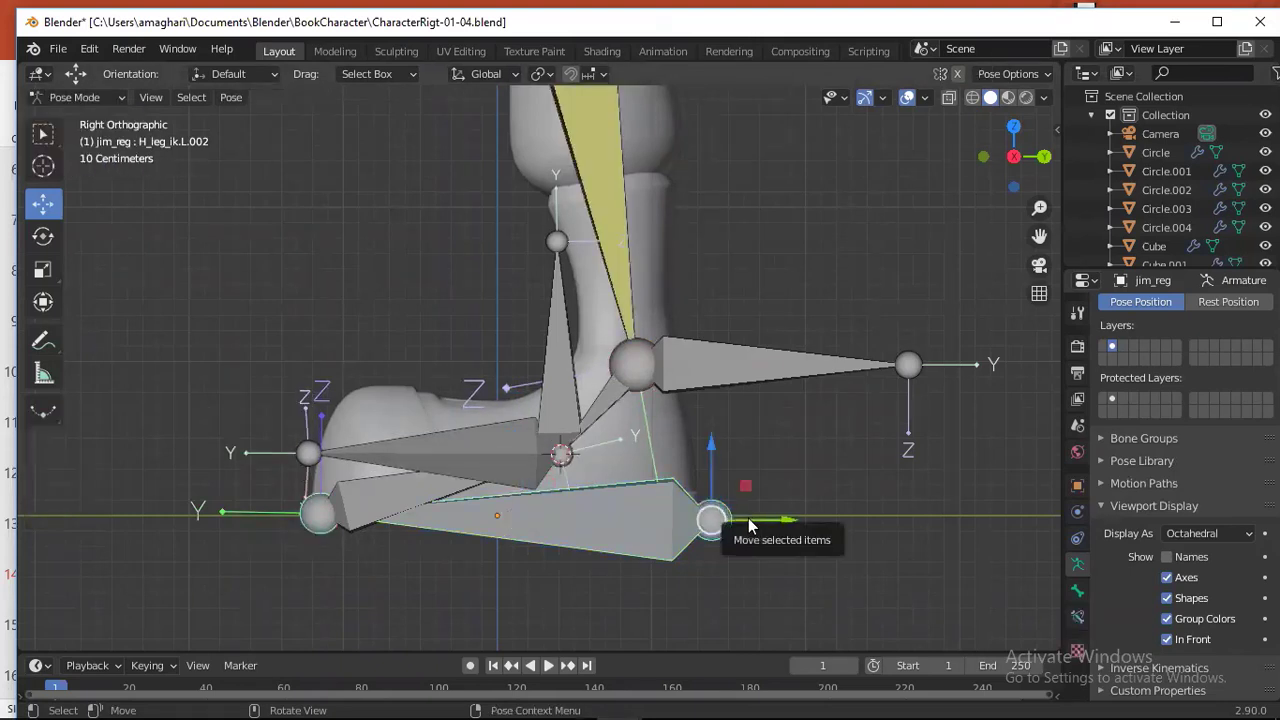
drag(749, 521, 745, 452)
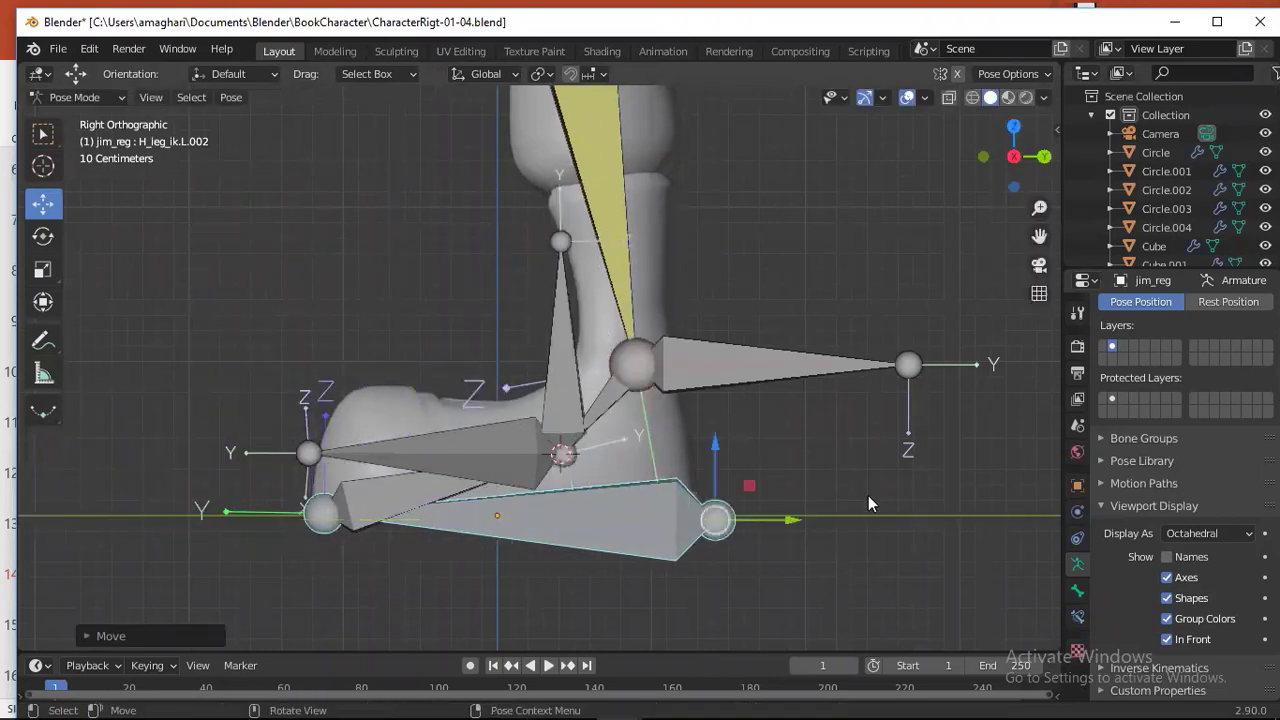
key(ctrl+z)
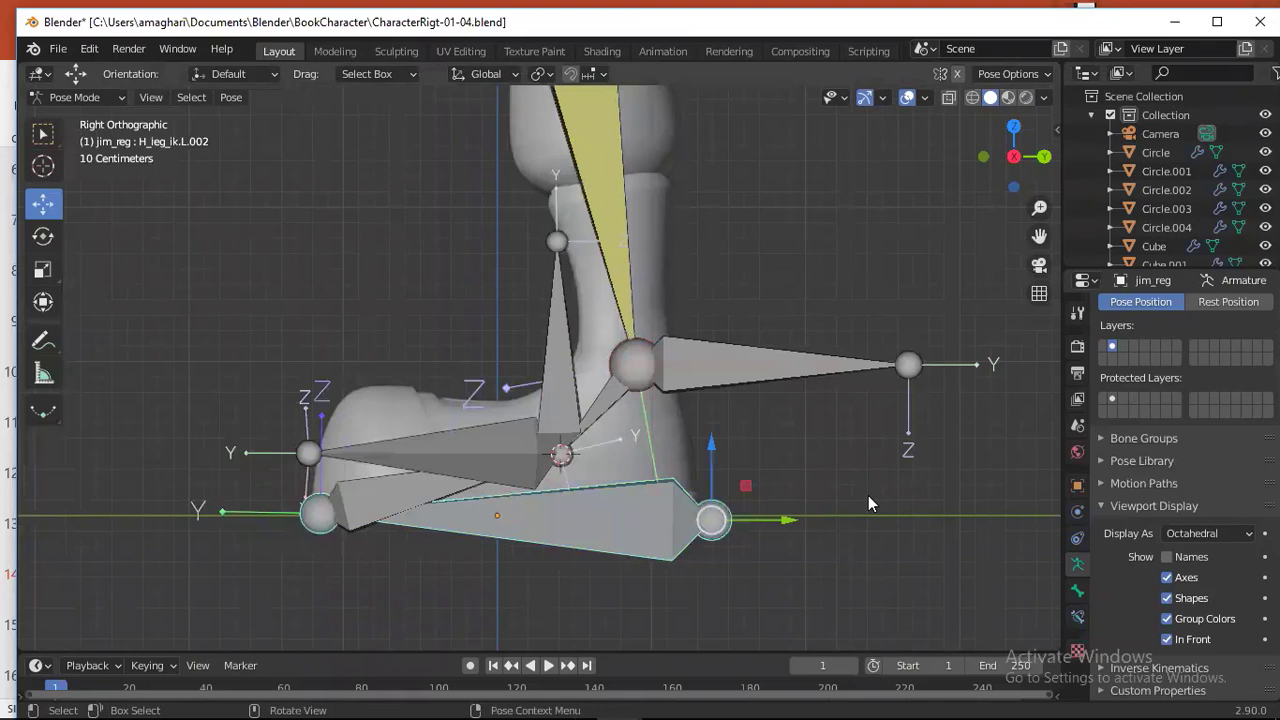
- In Edit Mode, extrude a bone about 1.74 m from the D_foot.L and D_toe.L joint forward and slightly up to above the toes
click(557, 456)
click(80, 97)
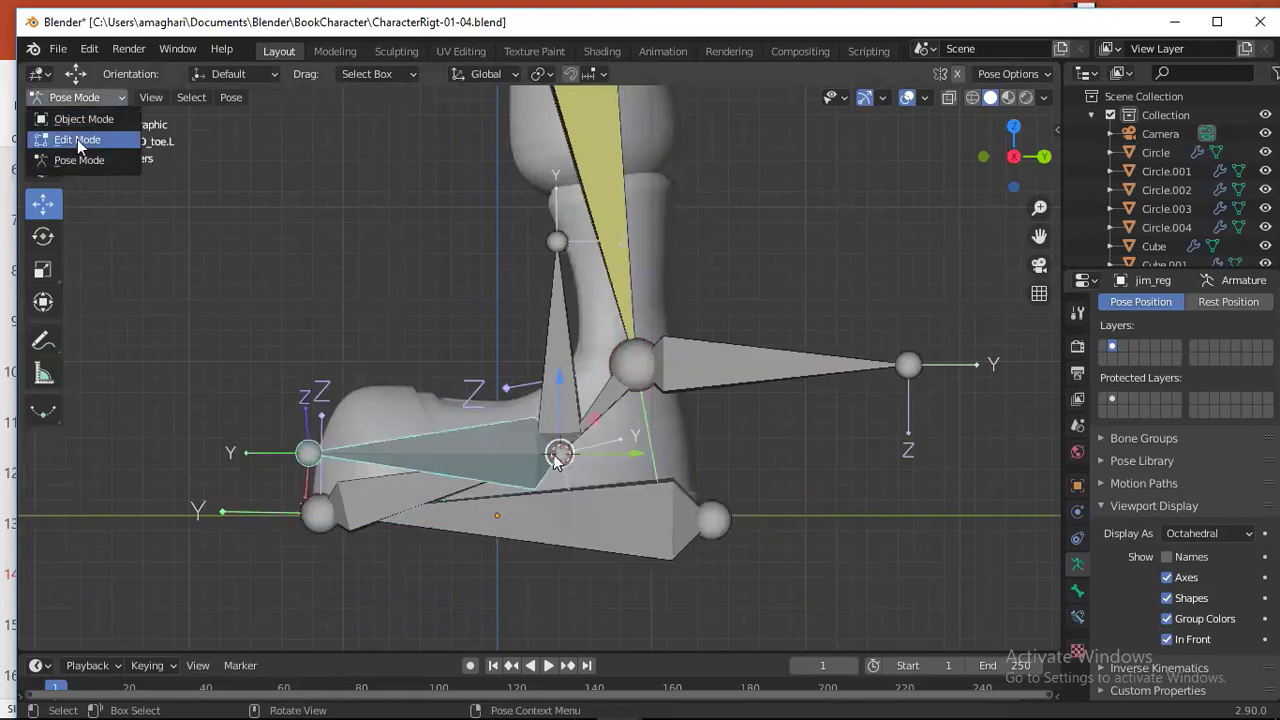
click(79, 138)
click(560, 455)
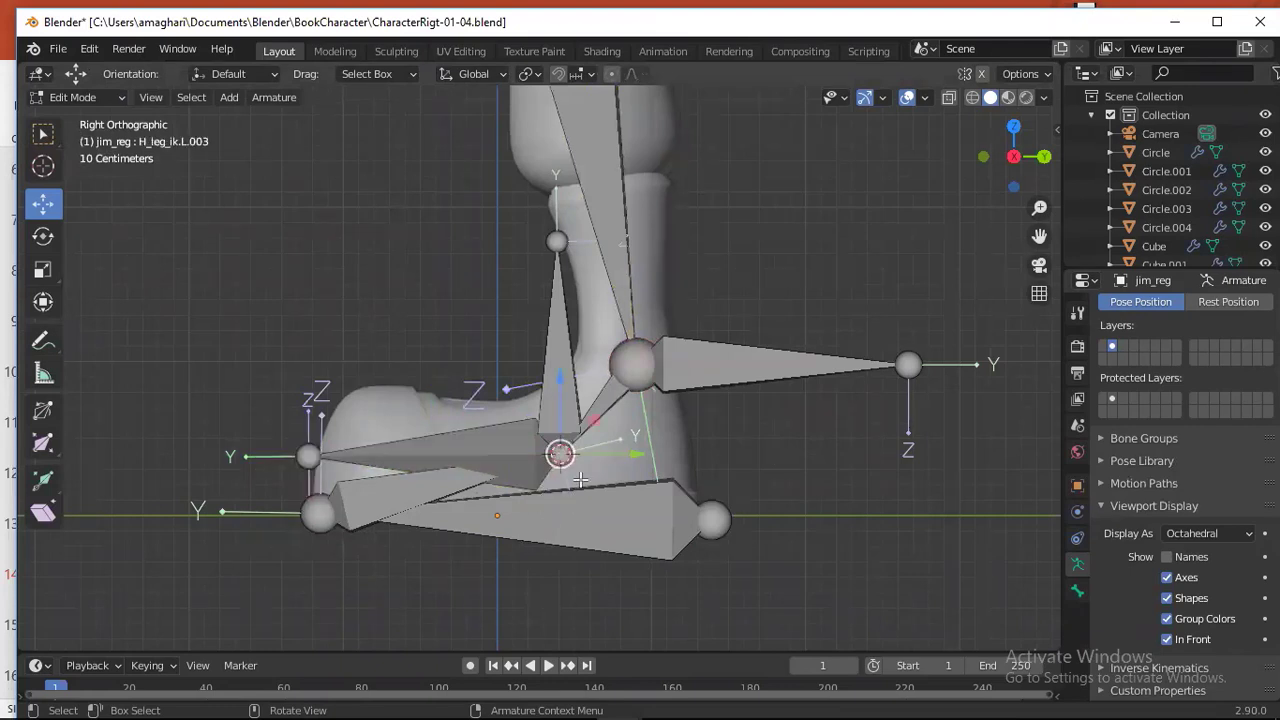
key(e)
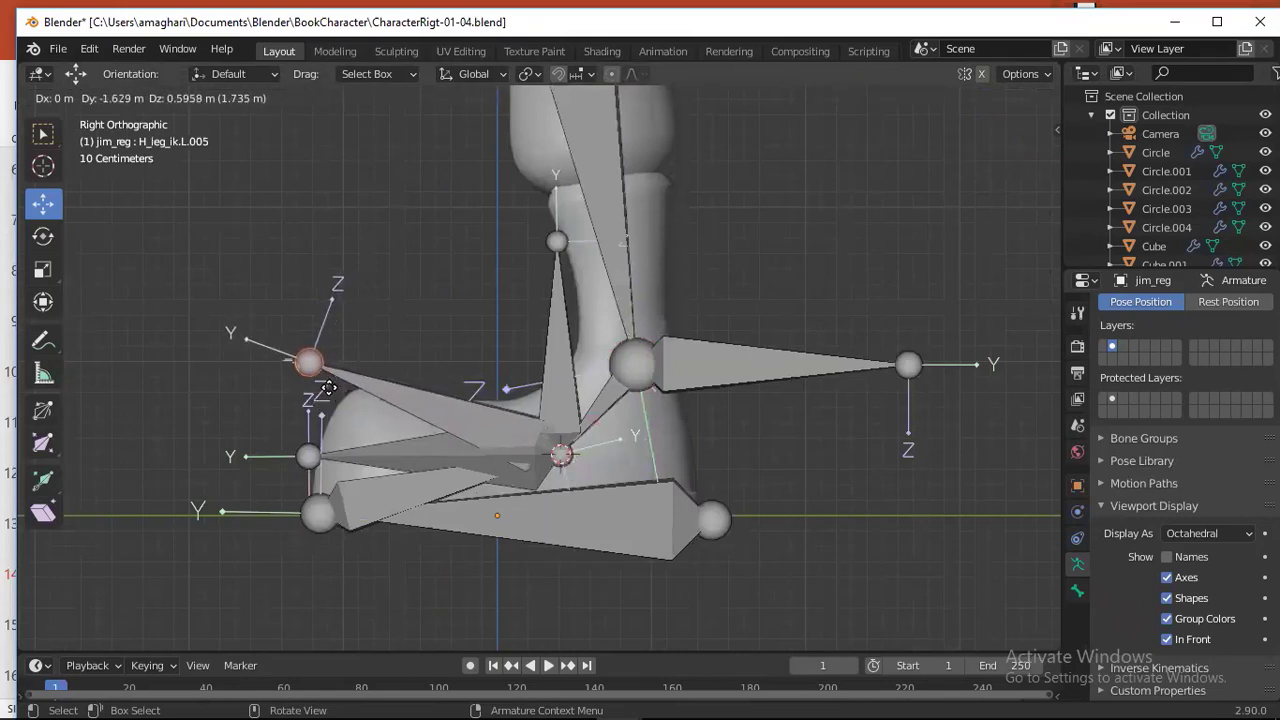
click(330, 388)
- Switch to Pose Mode with the sole control bone selected, test-move it, and undo the move
click(626, 518)
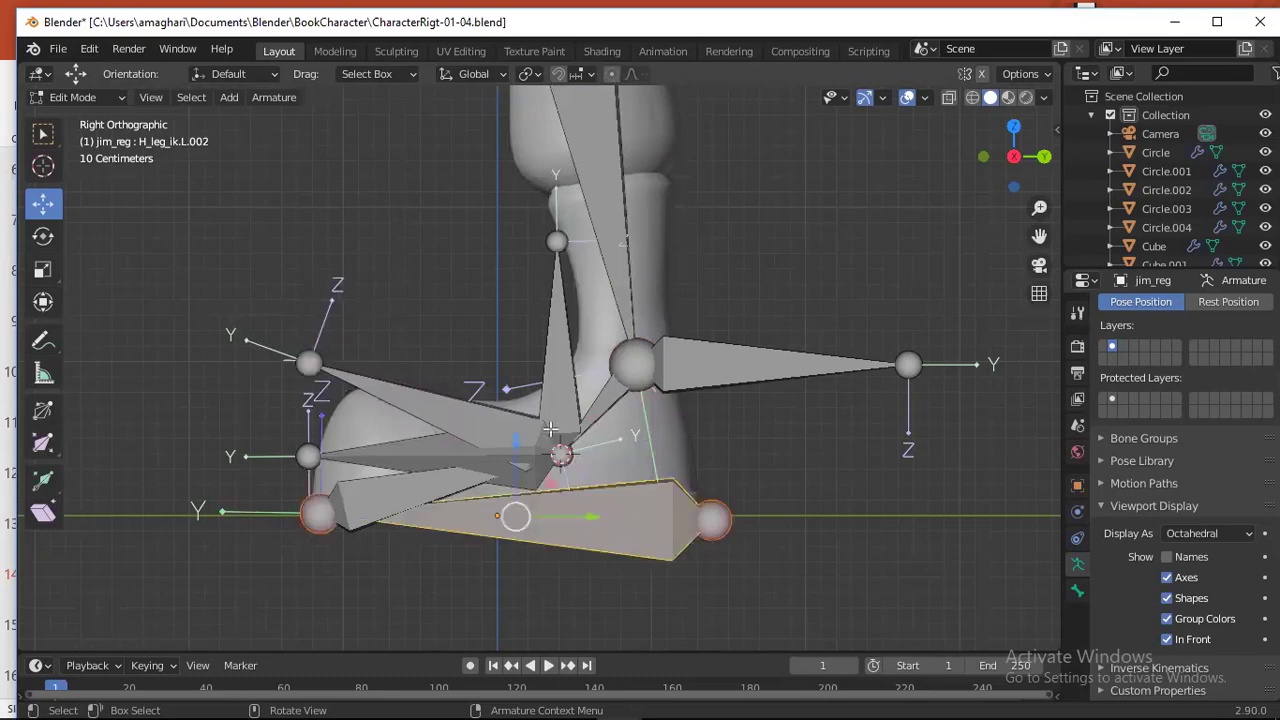
click(106, 98)
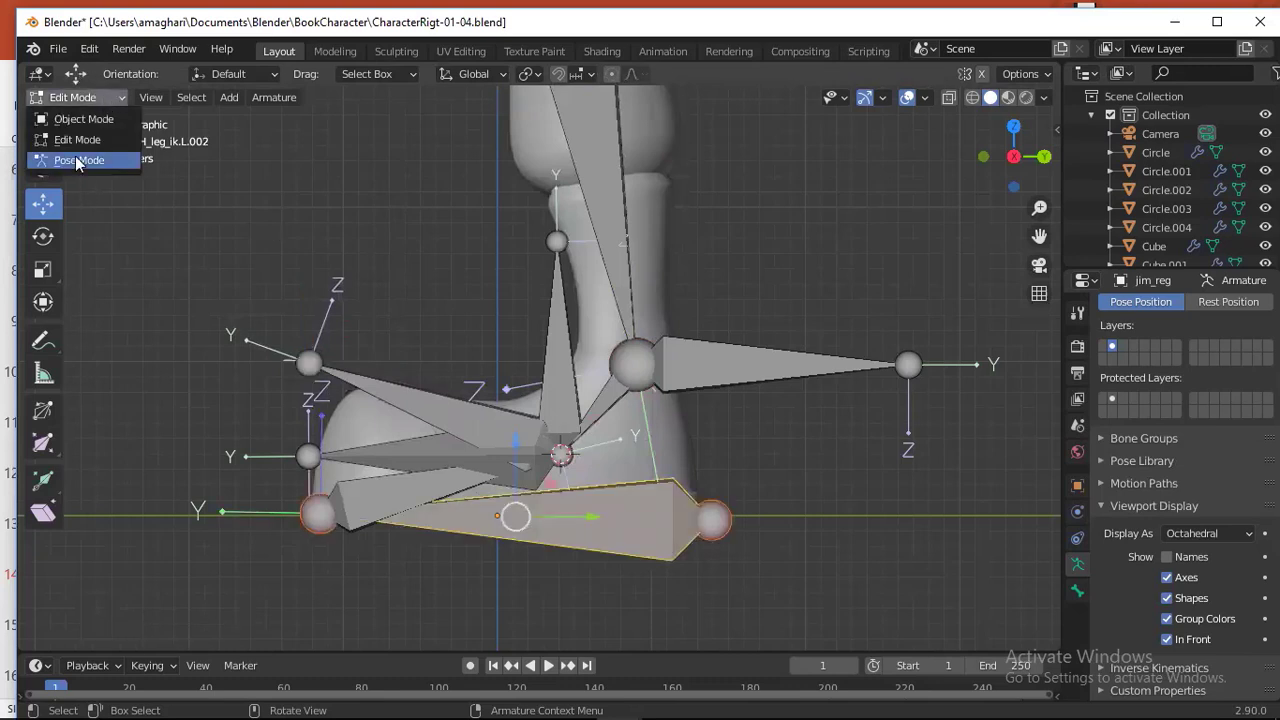
click(78, 162)
drag(733, 522, 727, 480)
key(ctrl+z)
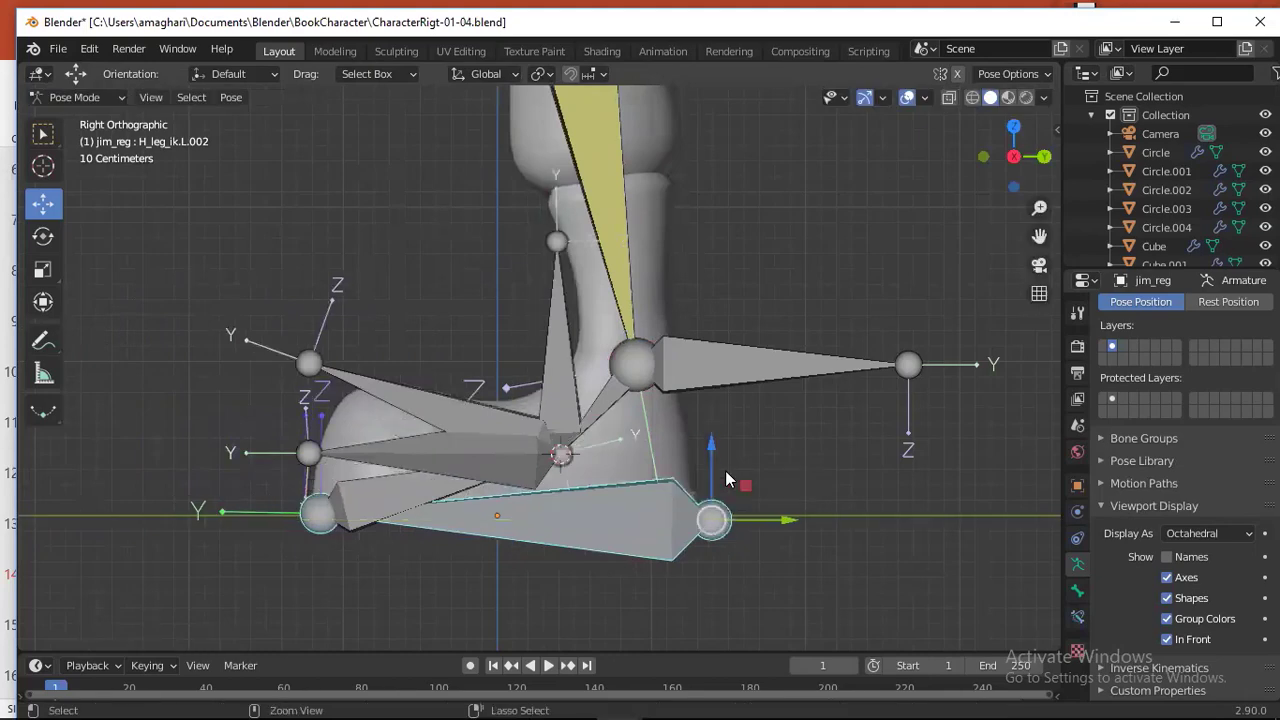
- Rename the sole control bone as C_foot.L
scroll(660, 508, up, 2)
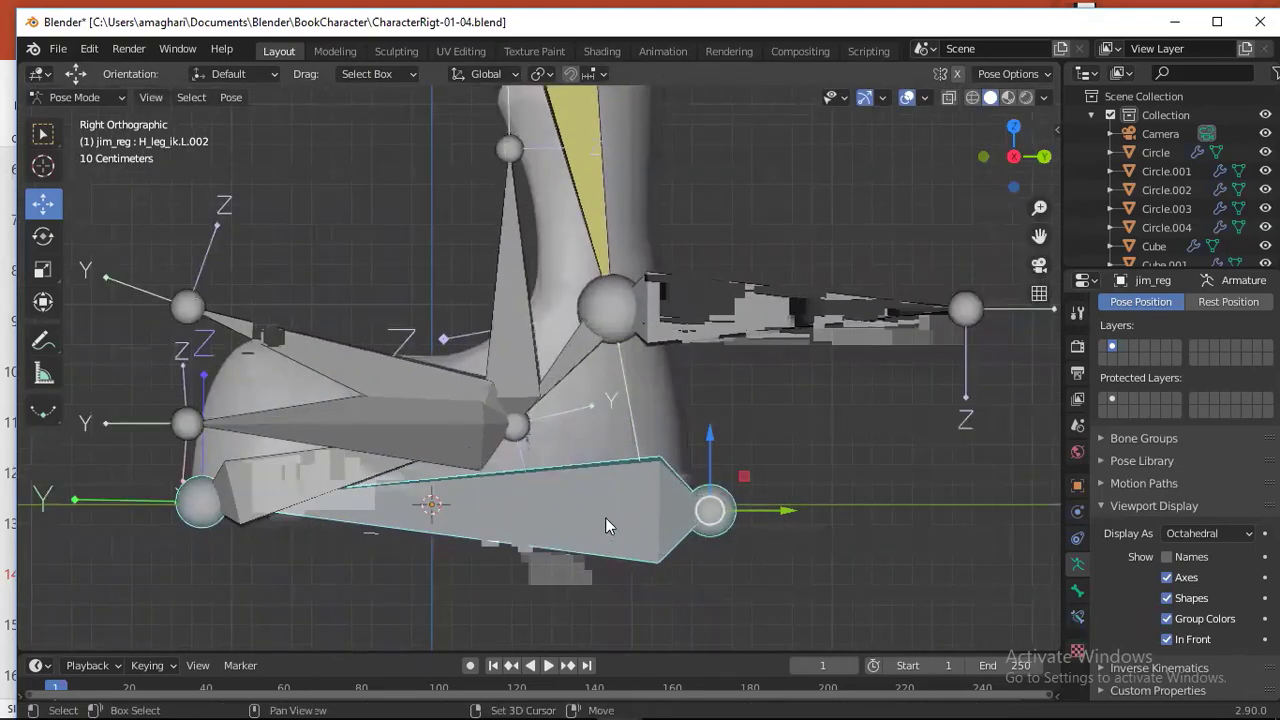
key(F2)
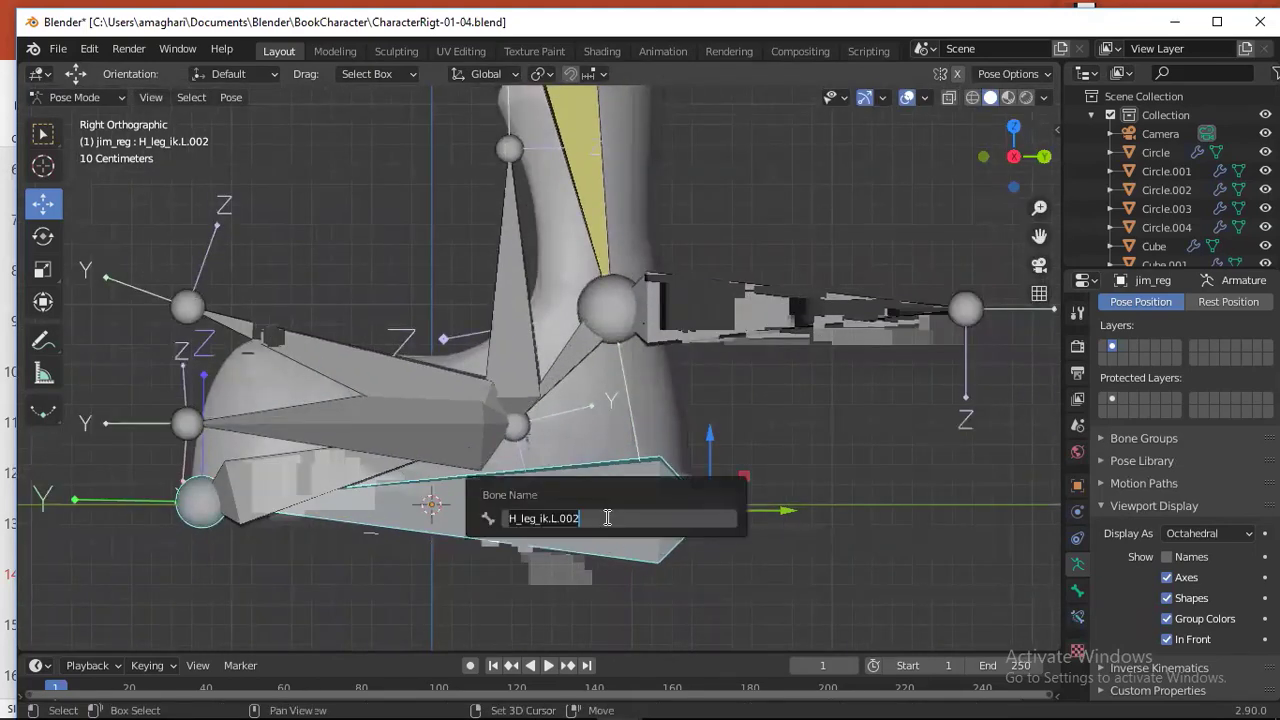
text(c)
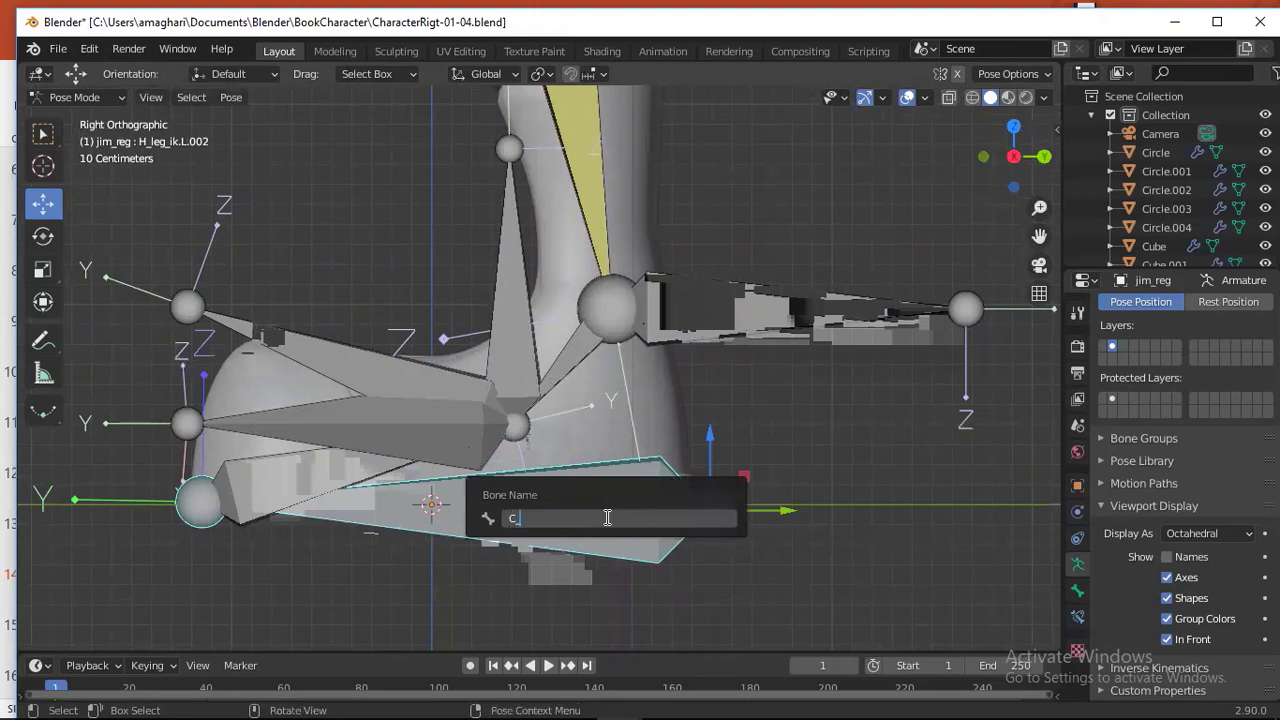
text(_foot.L)
key(Return)
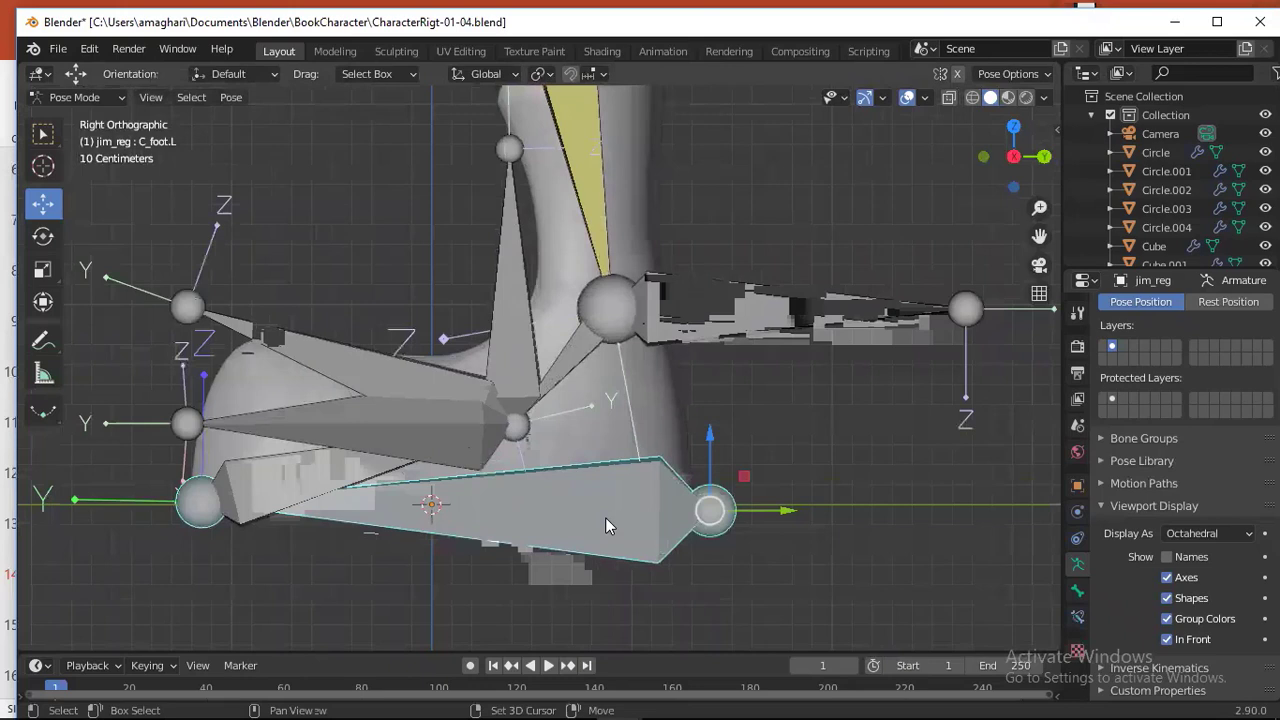
- Rename the control bone running from the toe tip back to the foot and toe joint as C_foot_tip.L
click(302, 488)
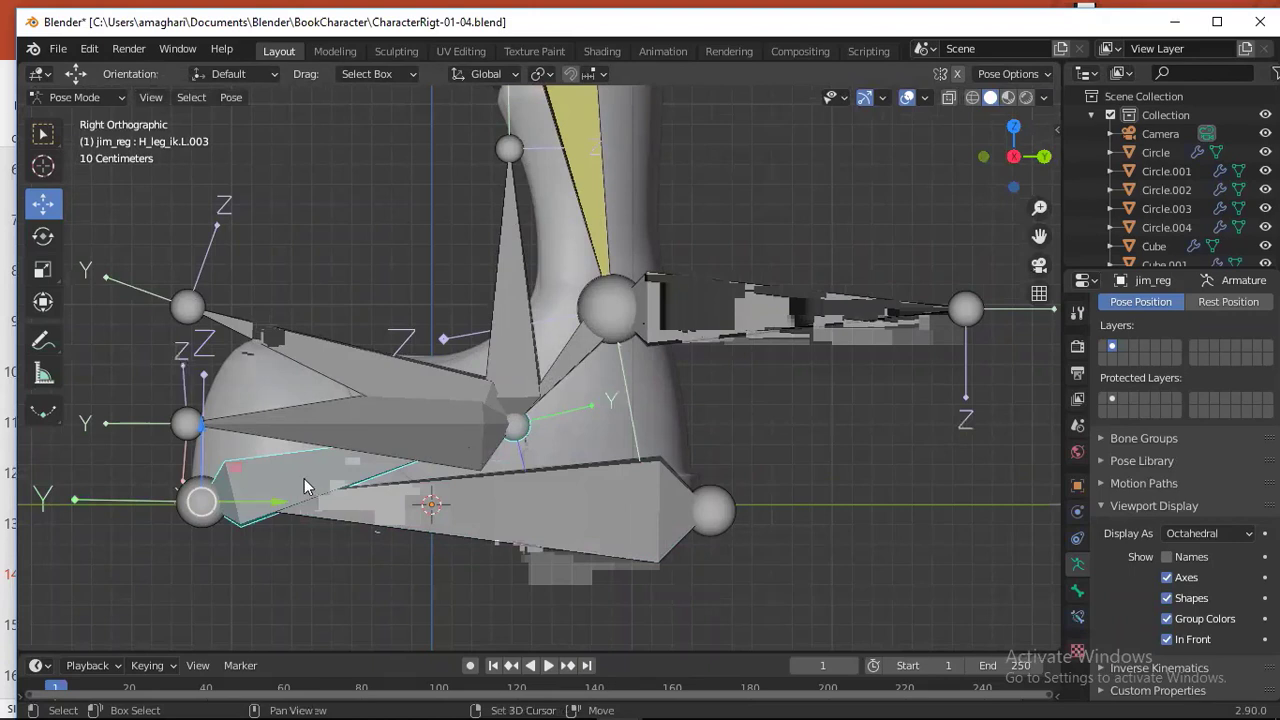
click(1077, 591)
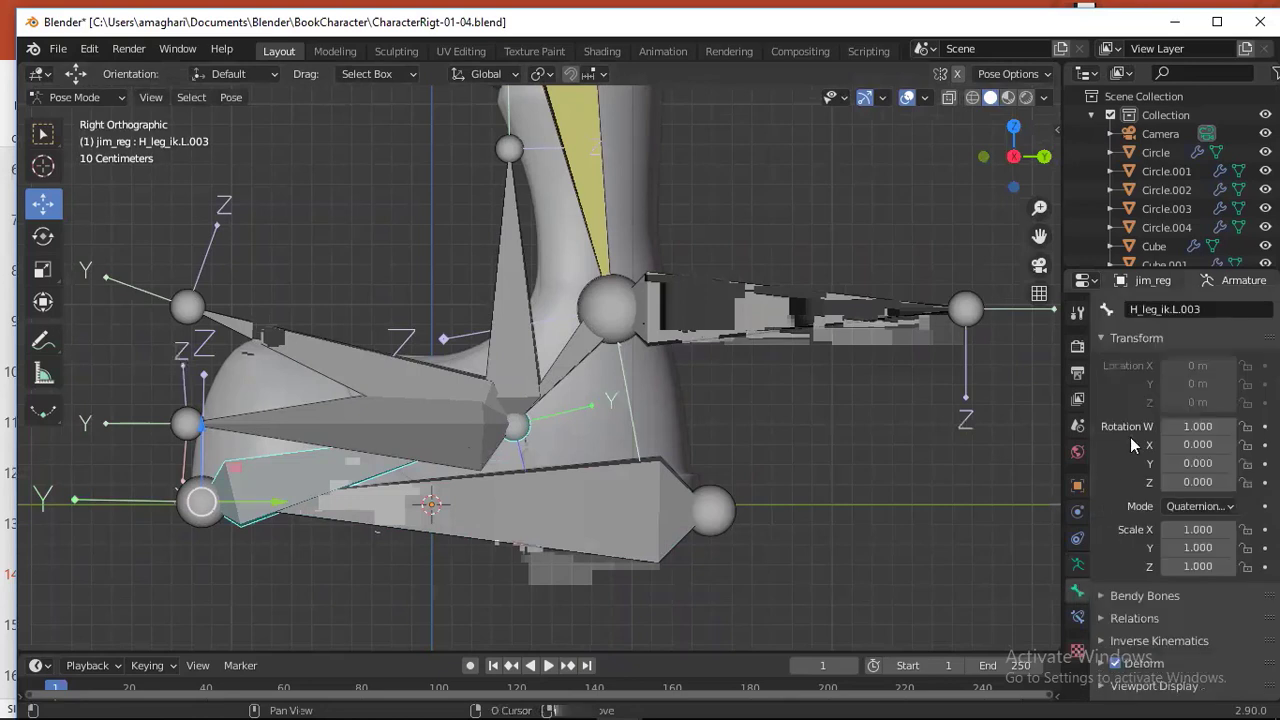
click(1219, 309)
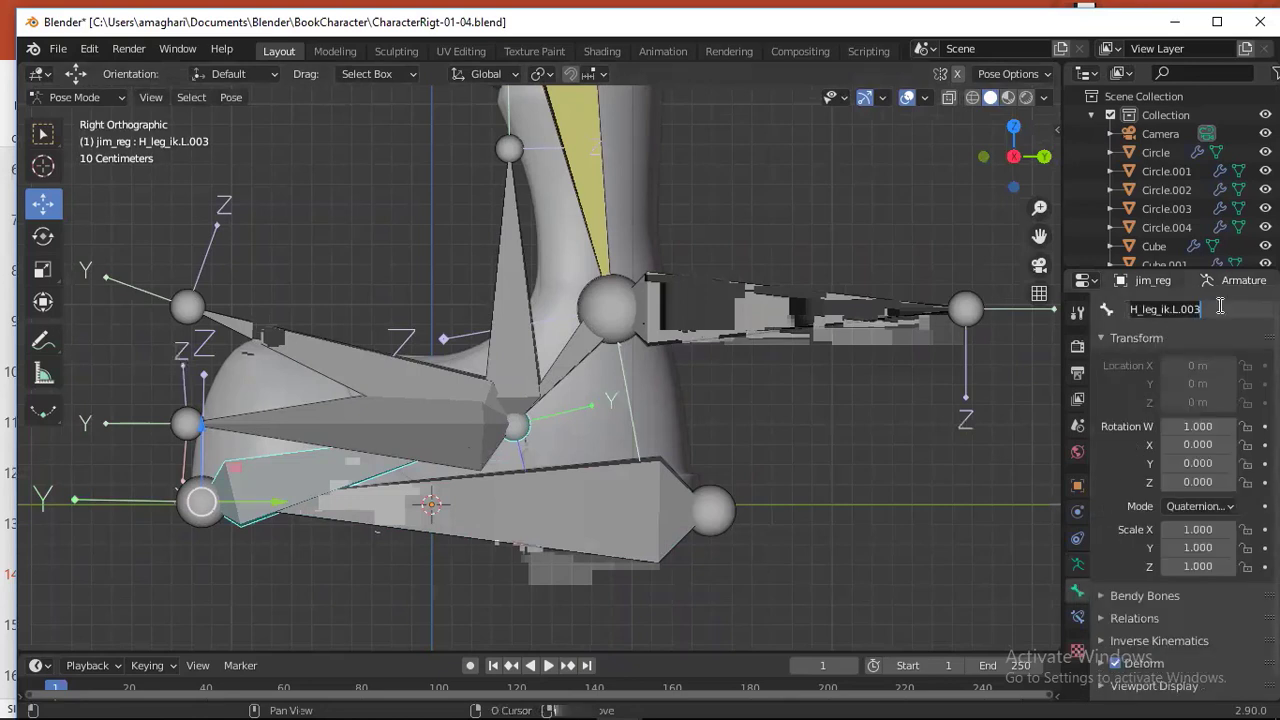
text(c)
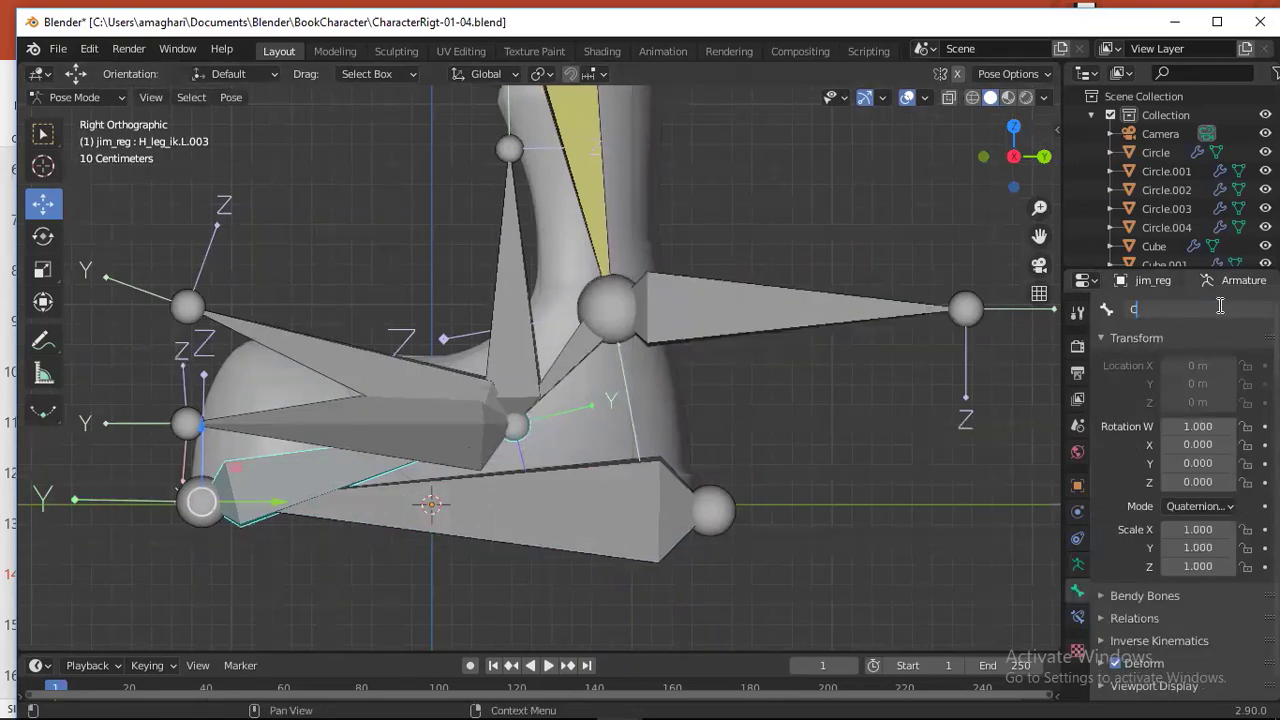
text(_foot)
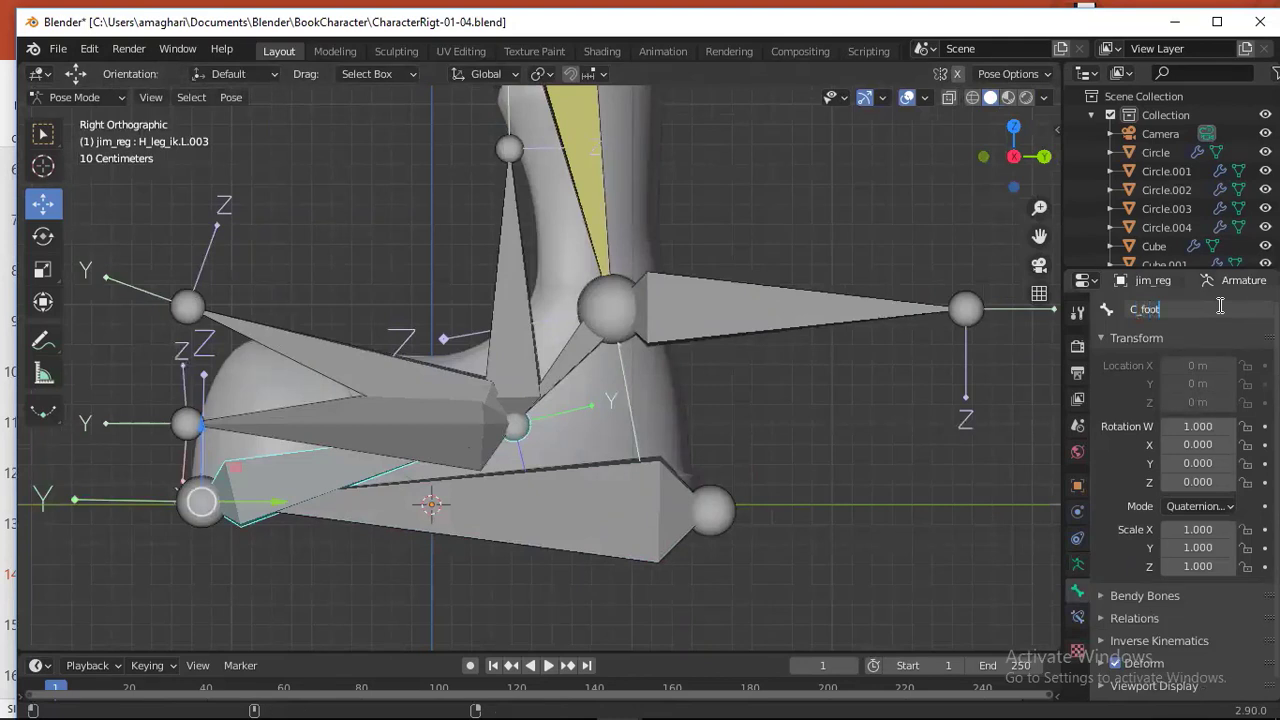
text(_tip.L)
key(Return)
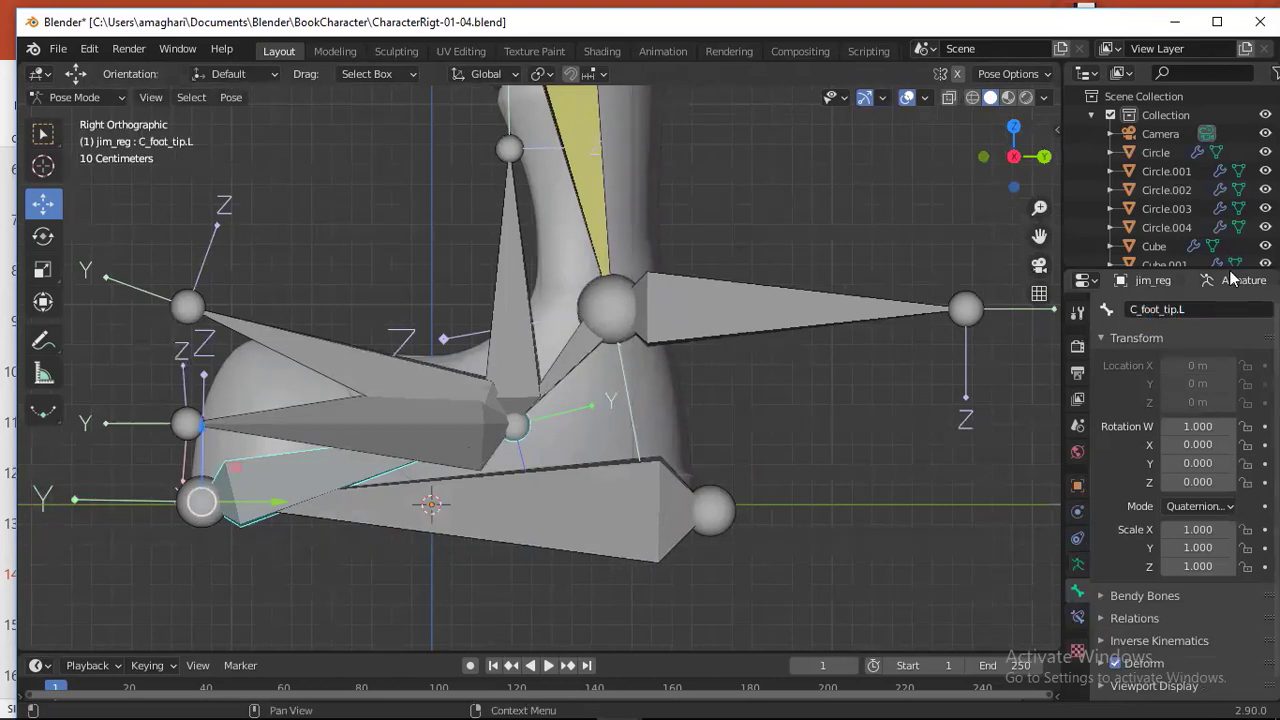
- Rename the upright bone rising from the foot and toe joint as C_foot_roll.L
click(510, 316)
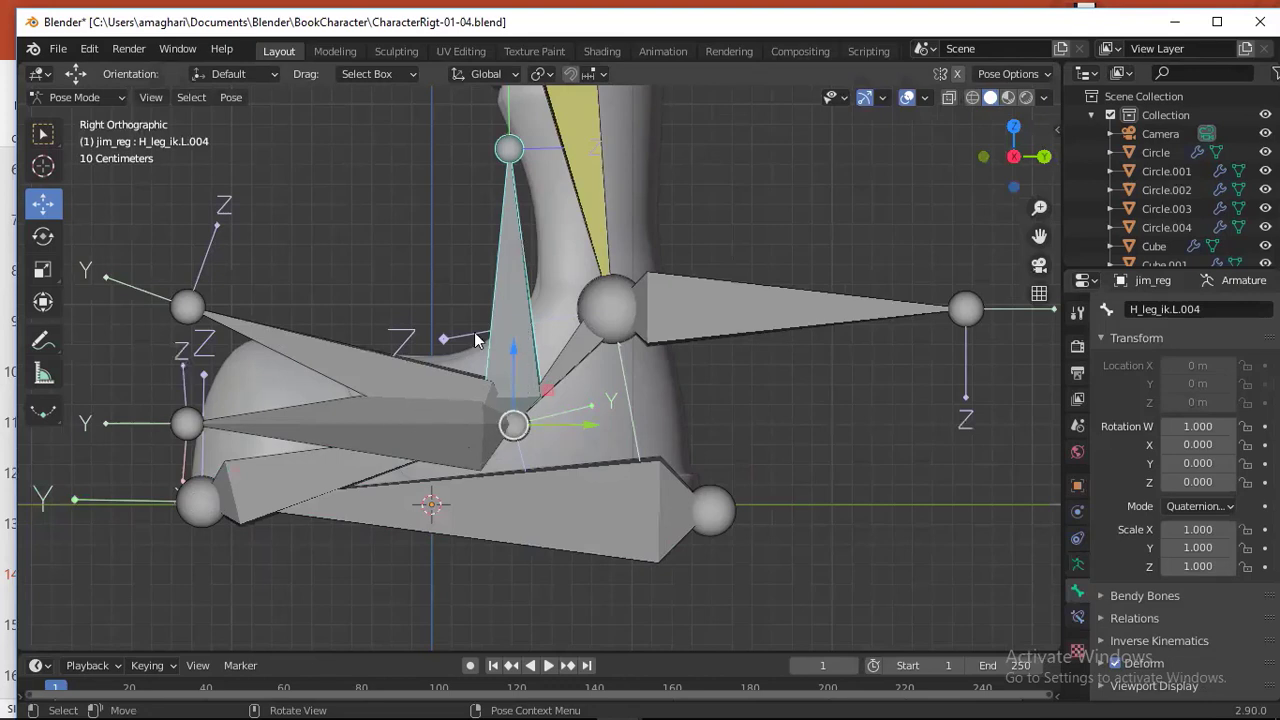
click(1208, 308)
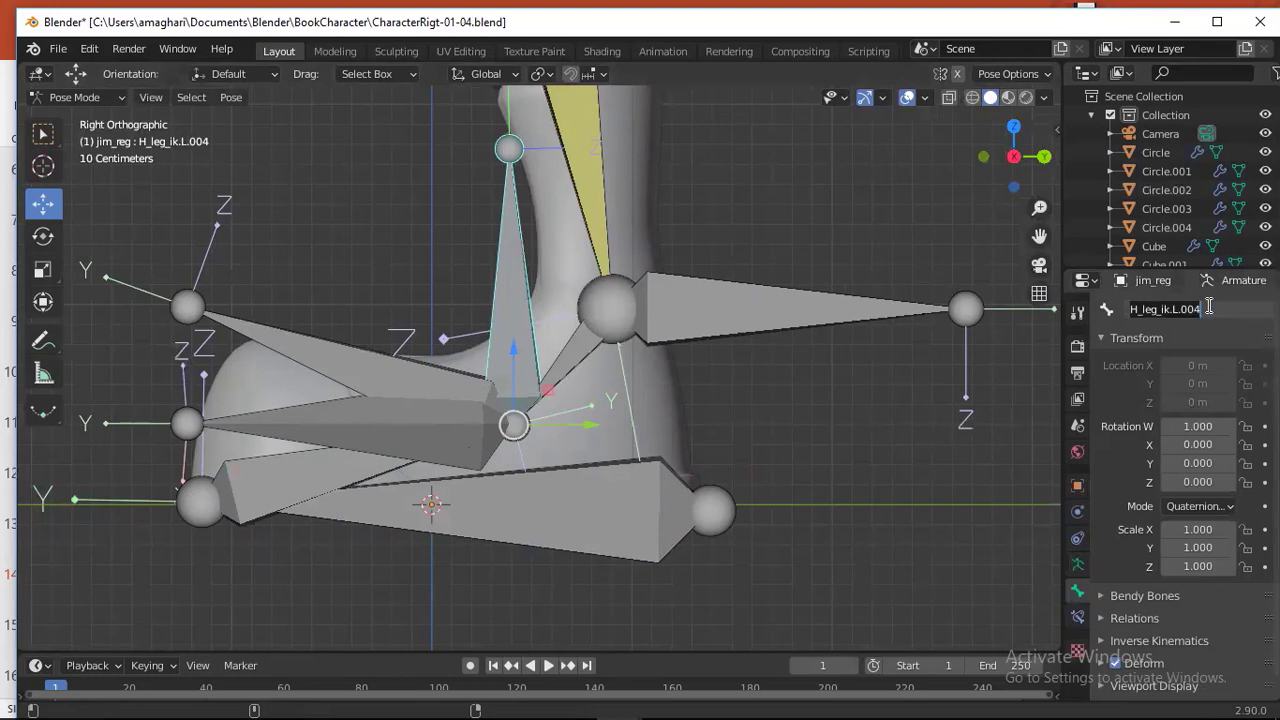
text(c)
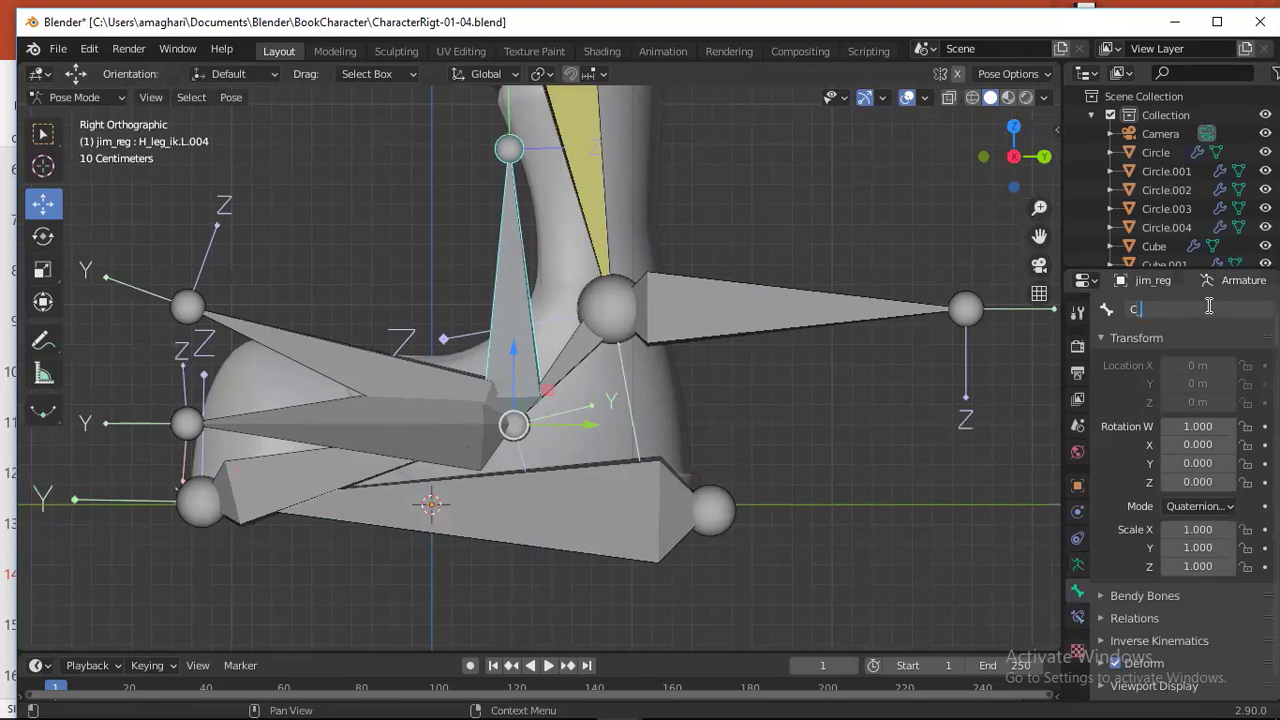
text(_foot_roll.L)
key(Return)
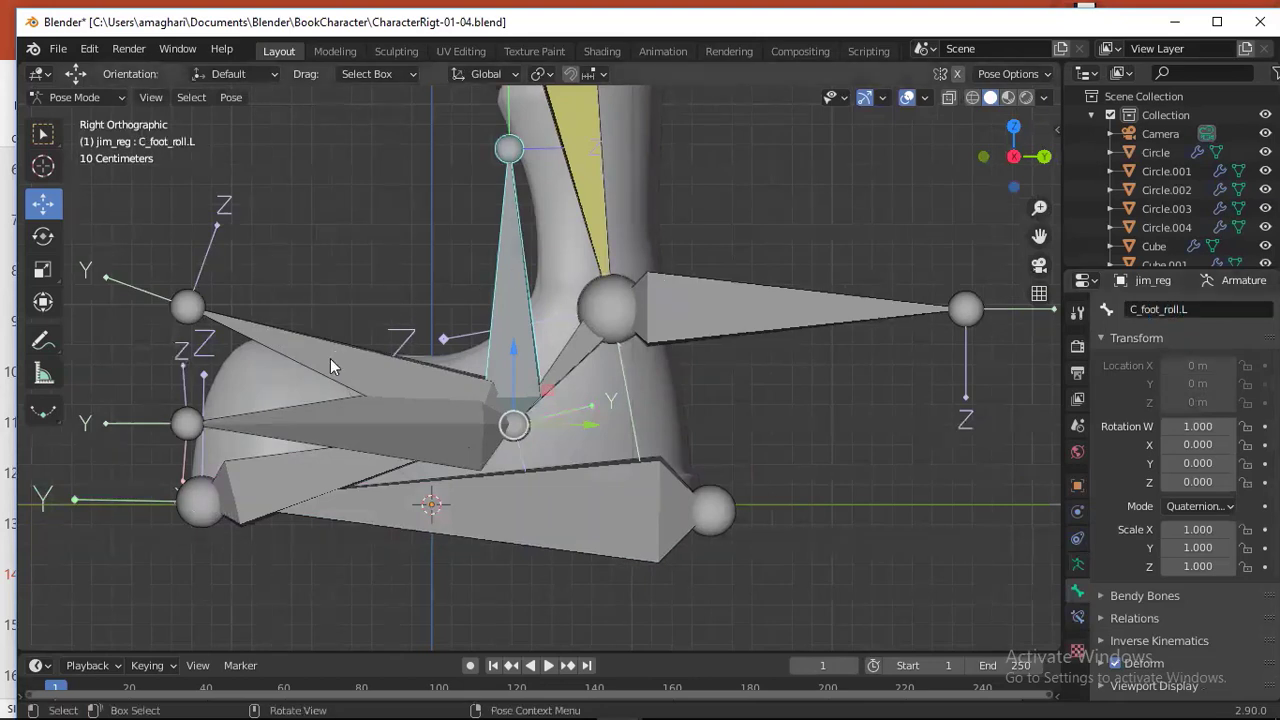
- Rename the bone extending forward above the toes as C_toe.L
click(331, 360)
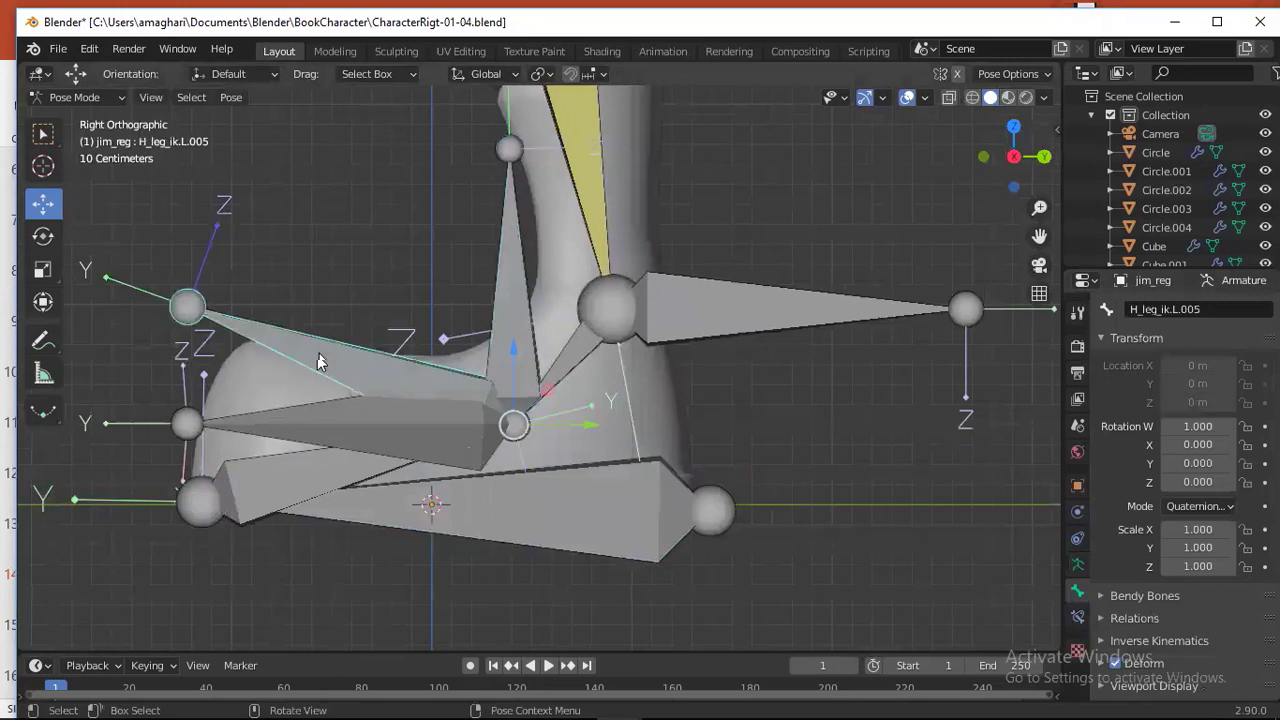
click(1216, 306)
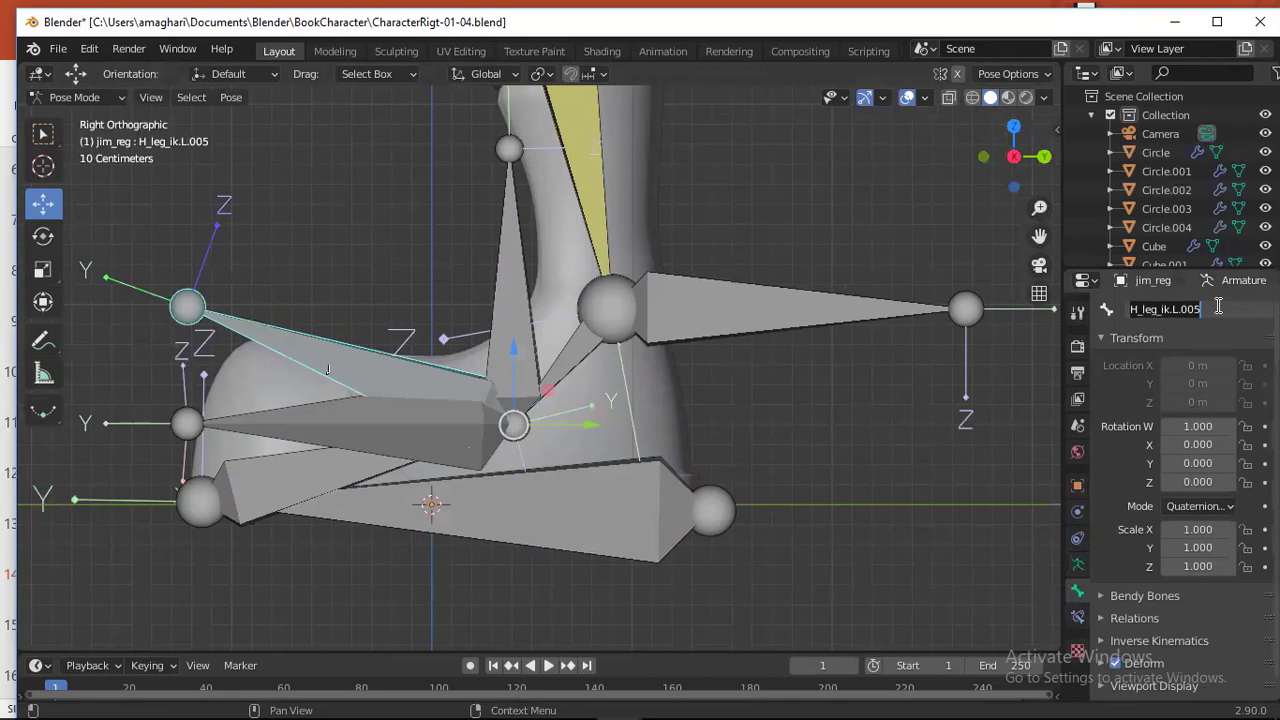
text(C)
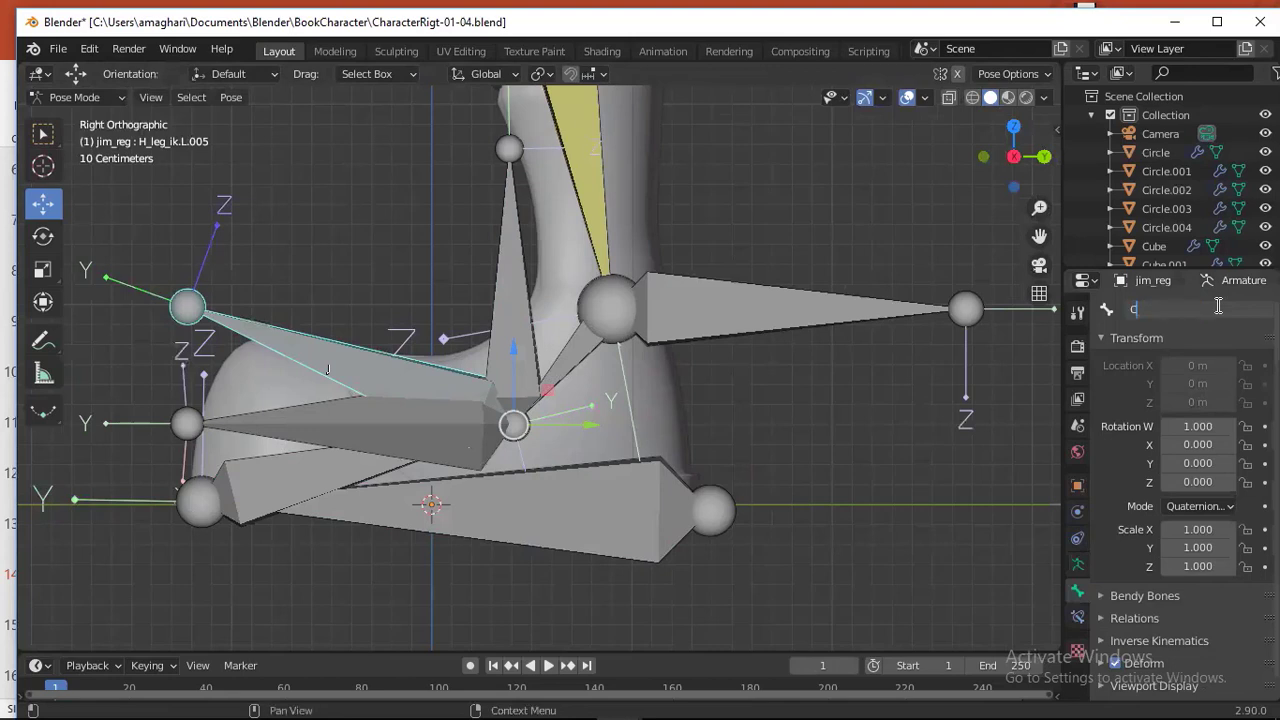
text(_toe.L)
key(Return)
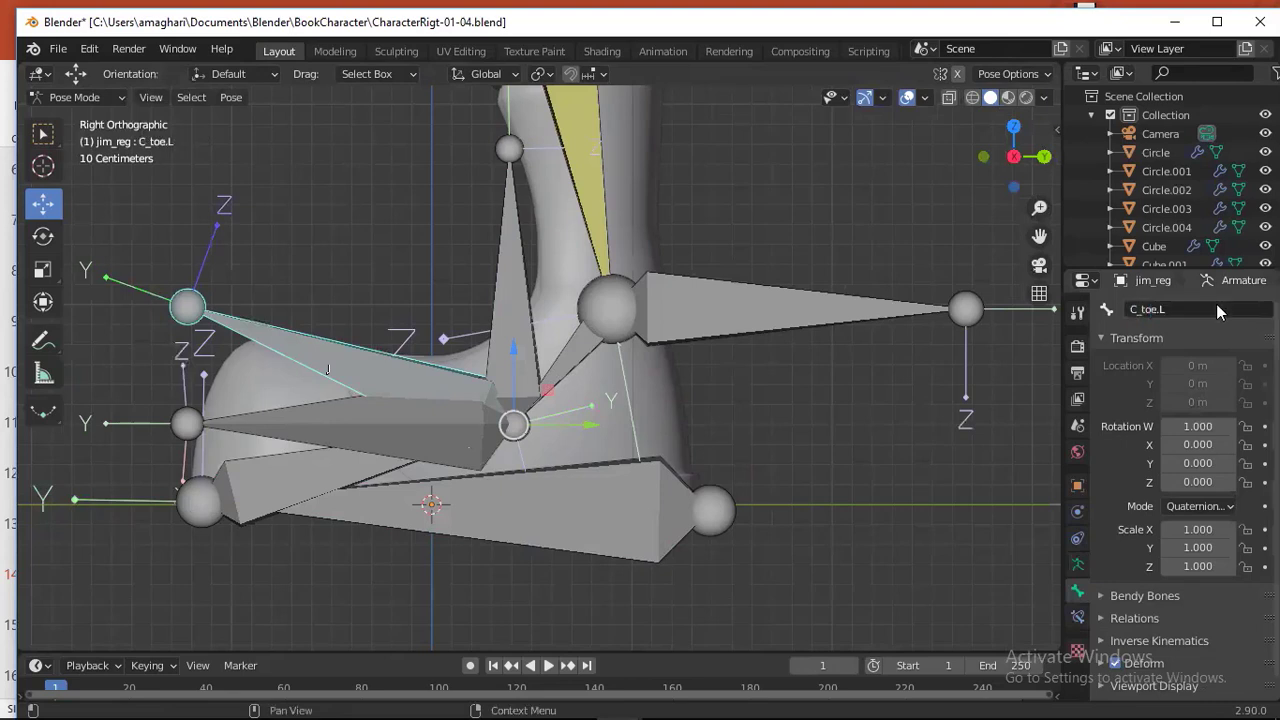
- Check the names of the upright roll bone, the toe bone, the foot tip bone and the ankle-to-toe bone, and clear the selection
click(515, 294)
click(328, 468)
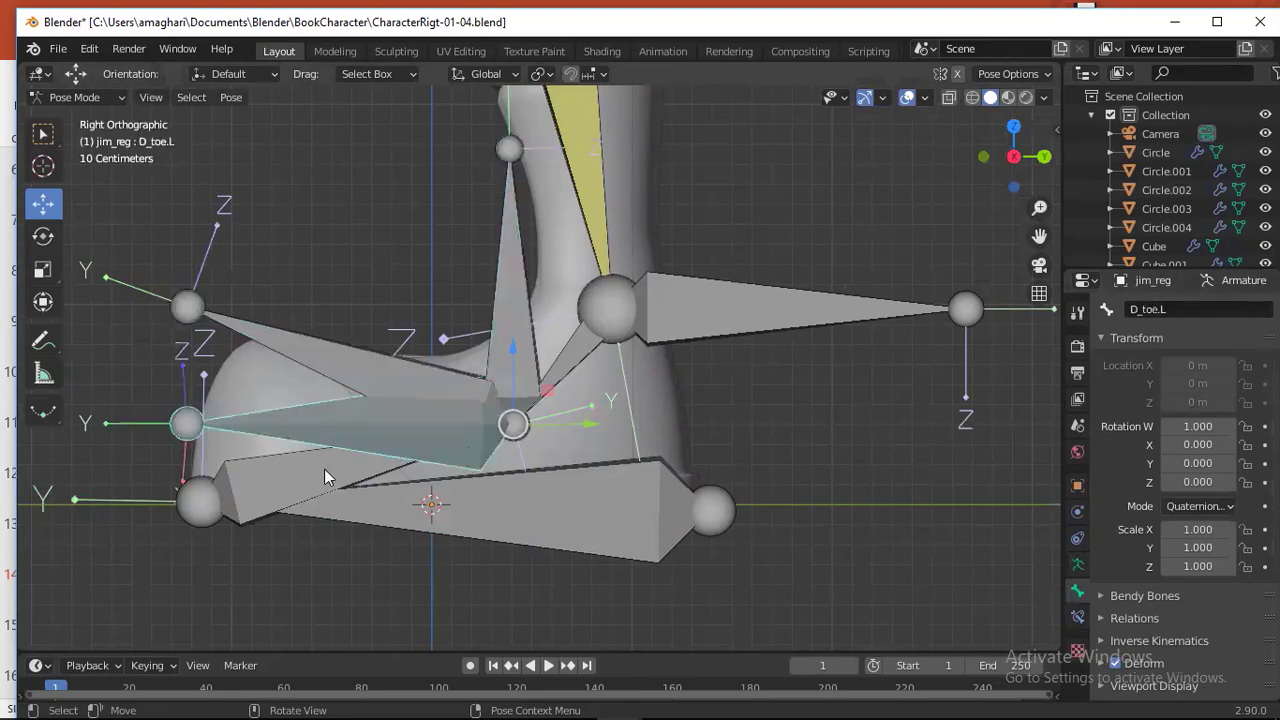
click(324, 469)
click(572, 358)
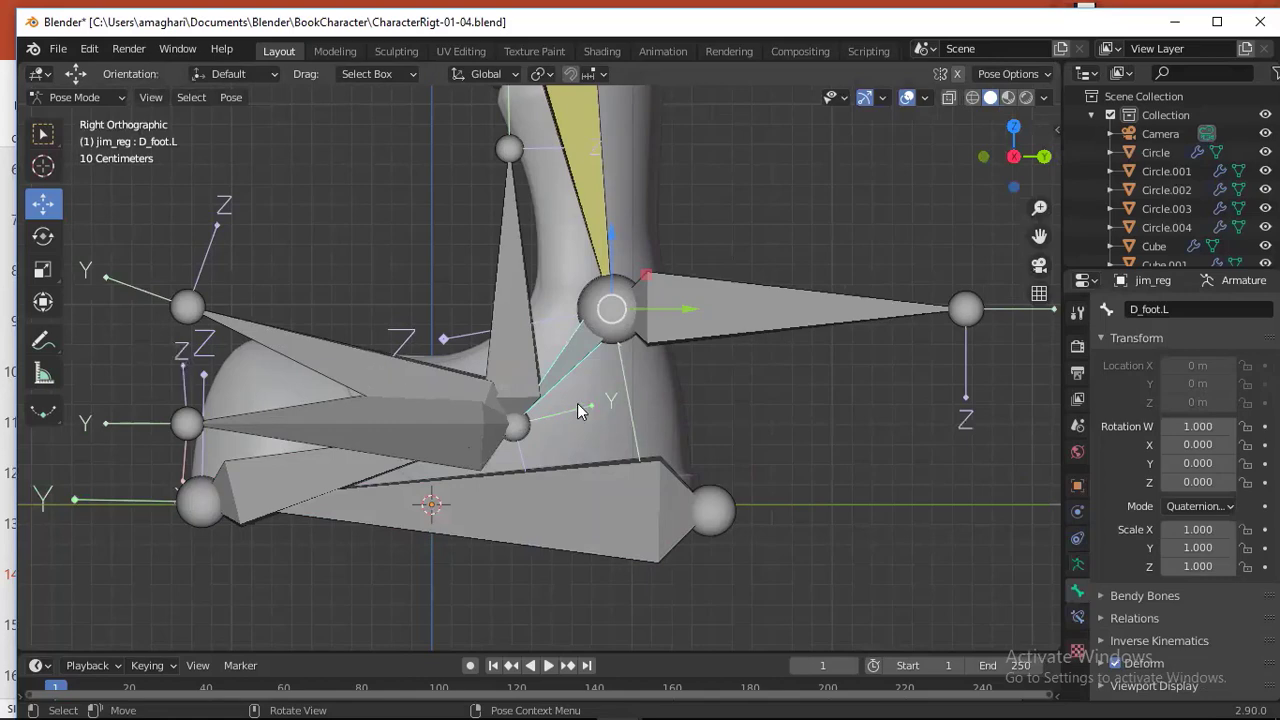
scroll(577, 403, up, 1)
scroll(577, 405, down, 1)
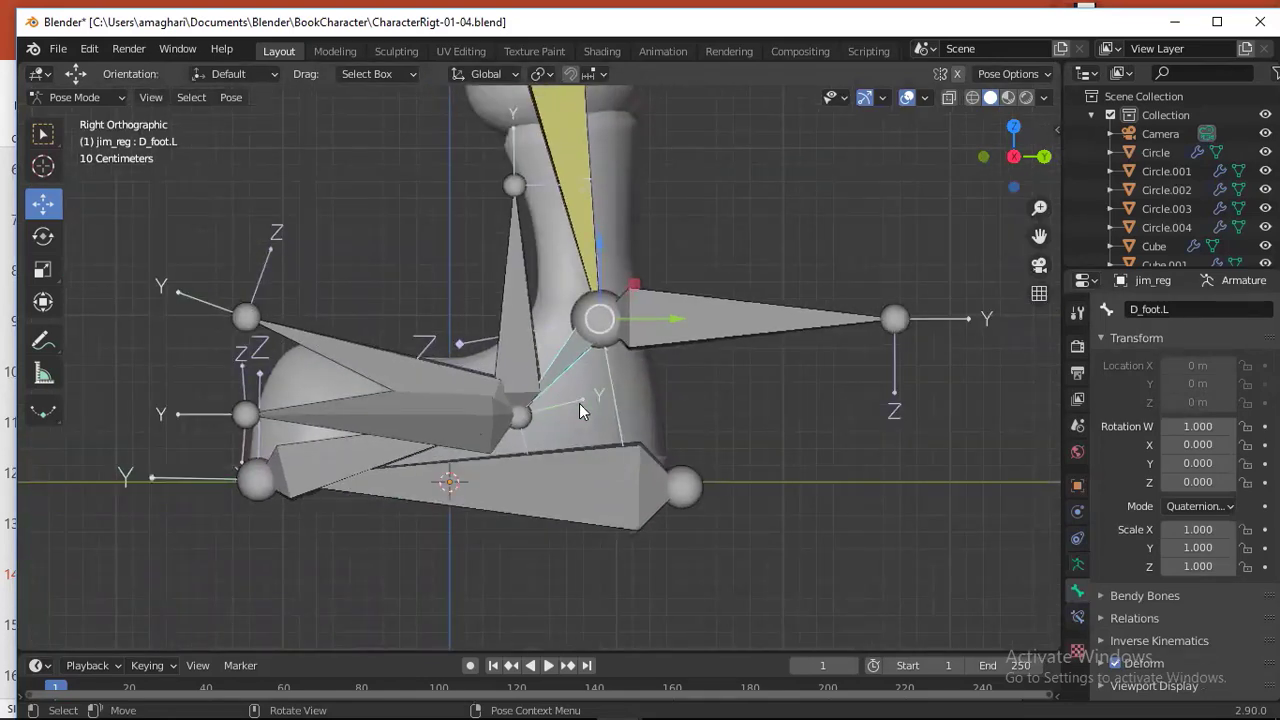
shift+middle_drag(585, 400, 637, 480)
scroll(477, 457, up, 1)
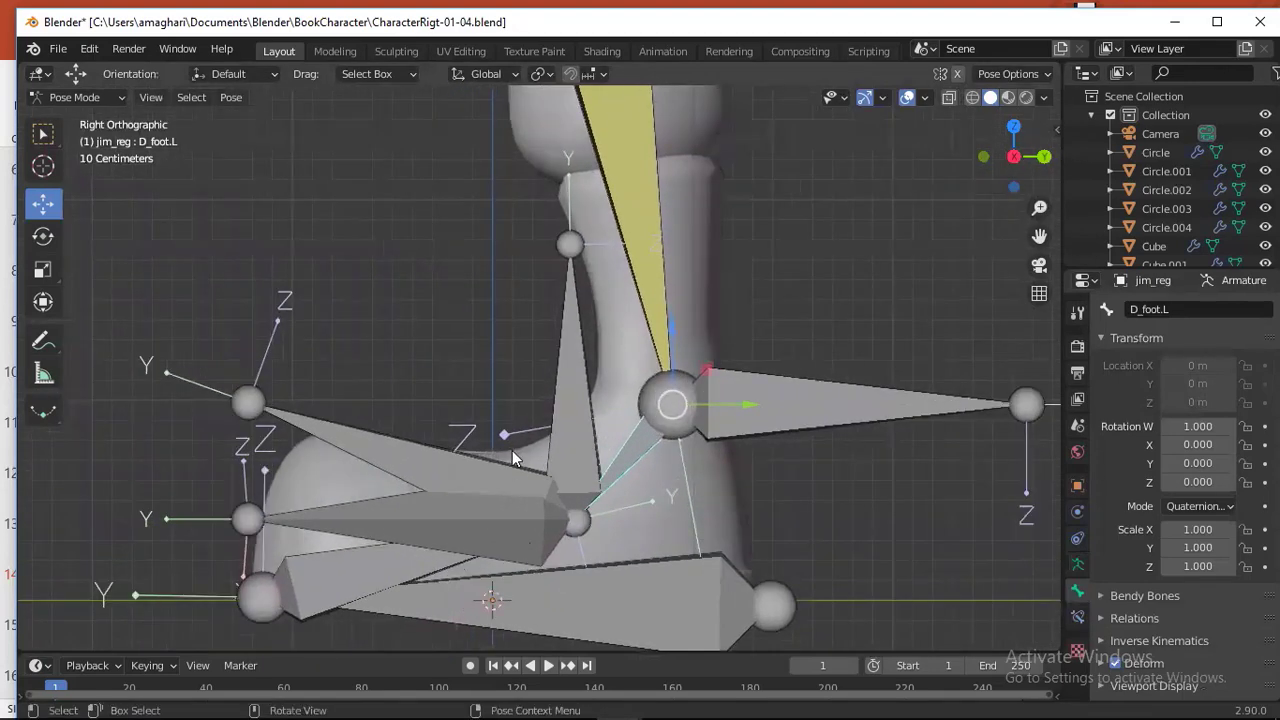
click(450, 349)
- Switch to PowerPoint to read the Rigging the Leg slide on foot IKs and bone parenting, and return to the leg rig in Blender
mouse_move(443, 694)
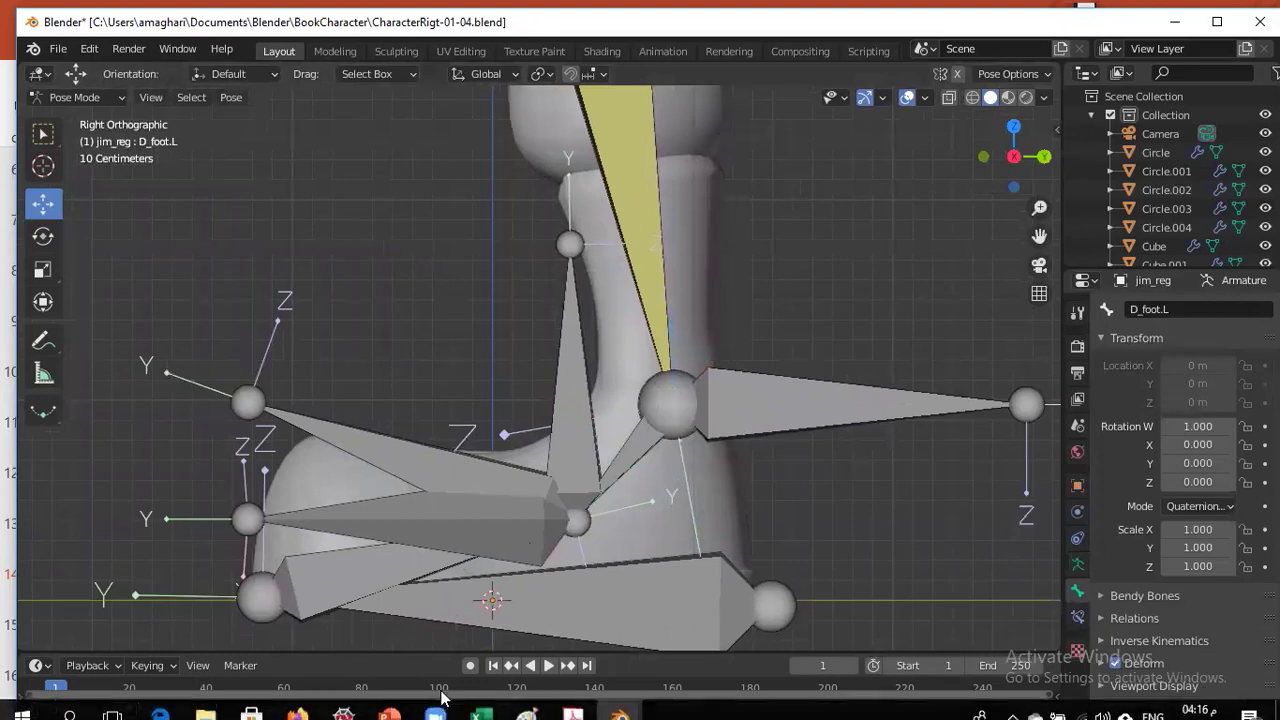
click(570, 700)
click(570, 700)
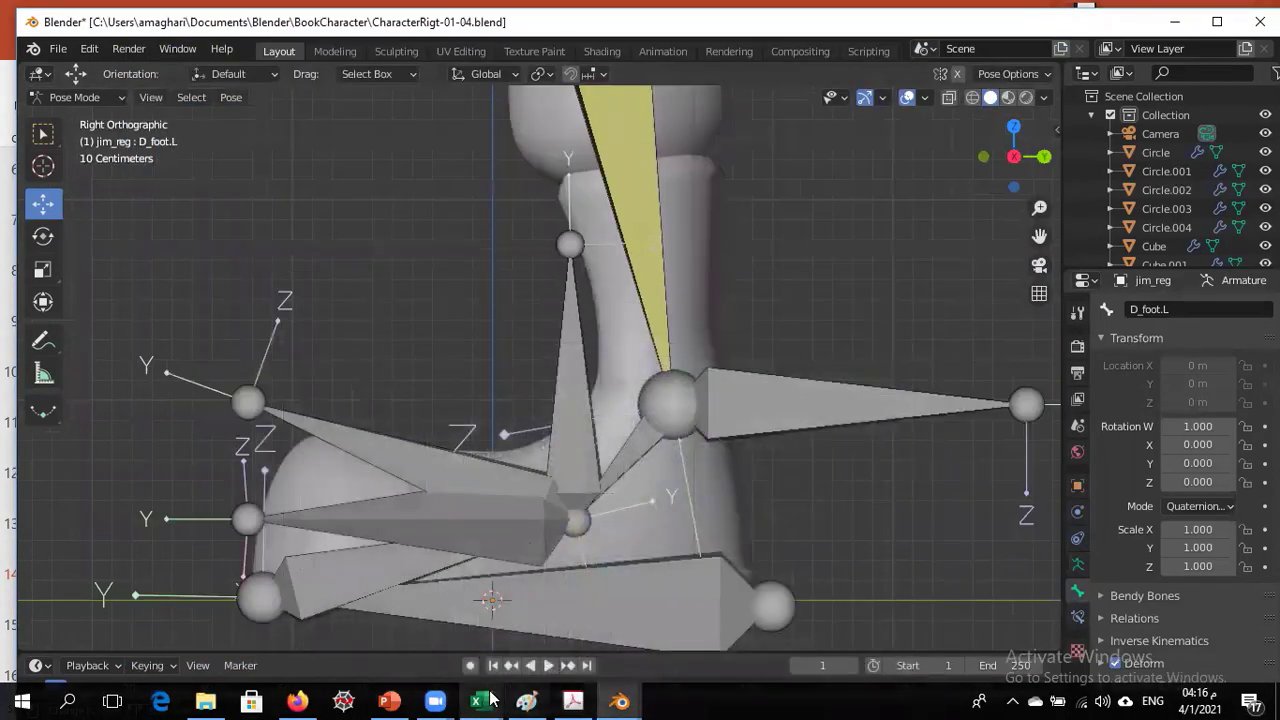
click(389, 700)
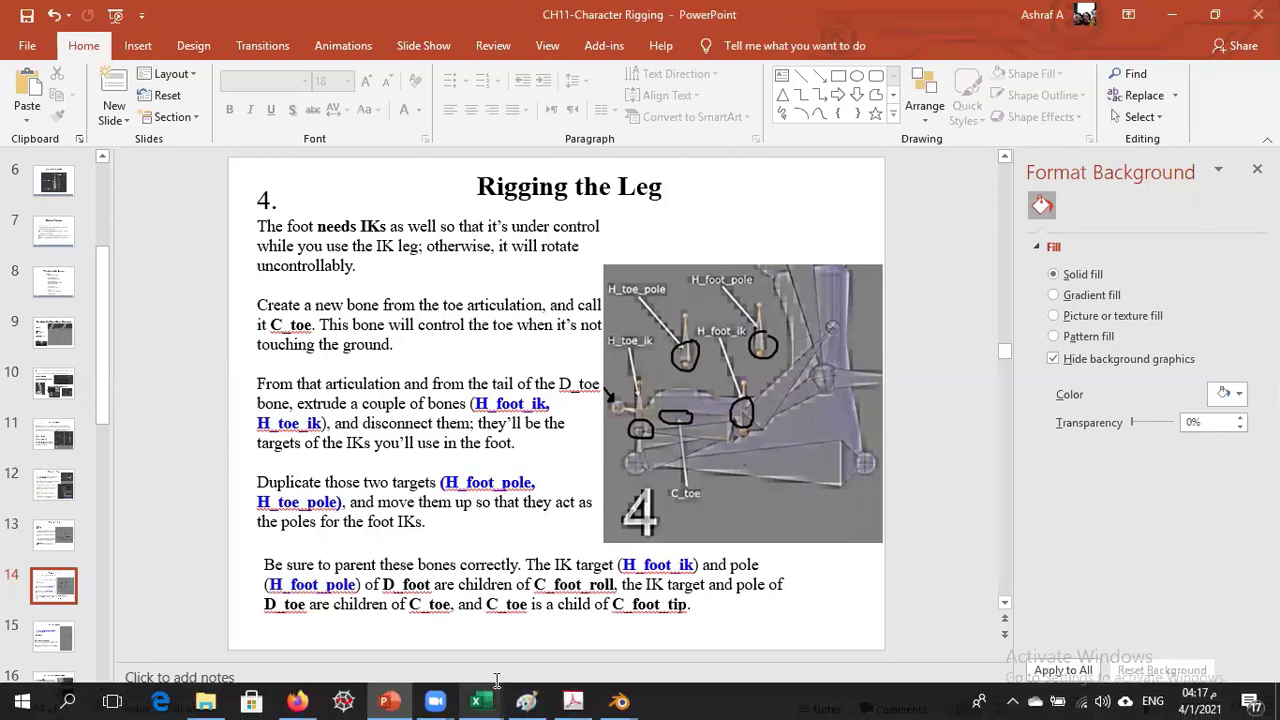
mouse_move(576, 697)
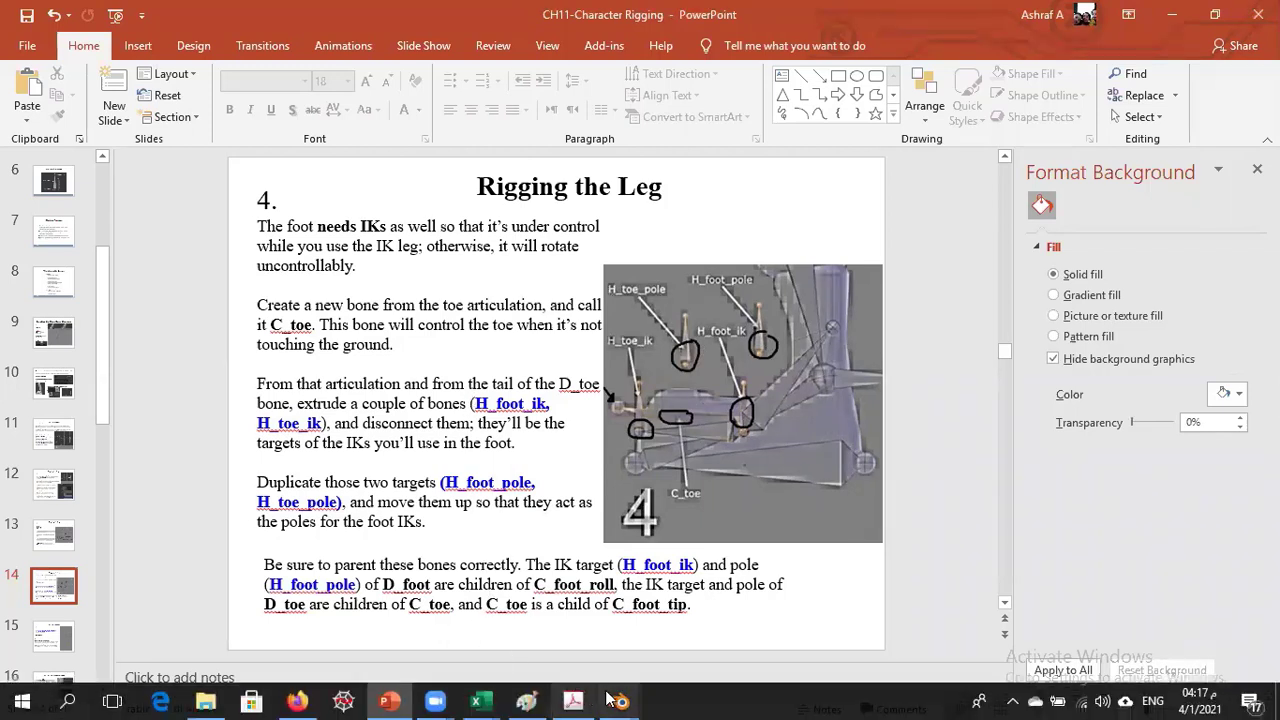
mouse_move(620, 700)
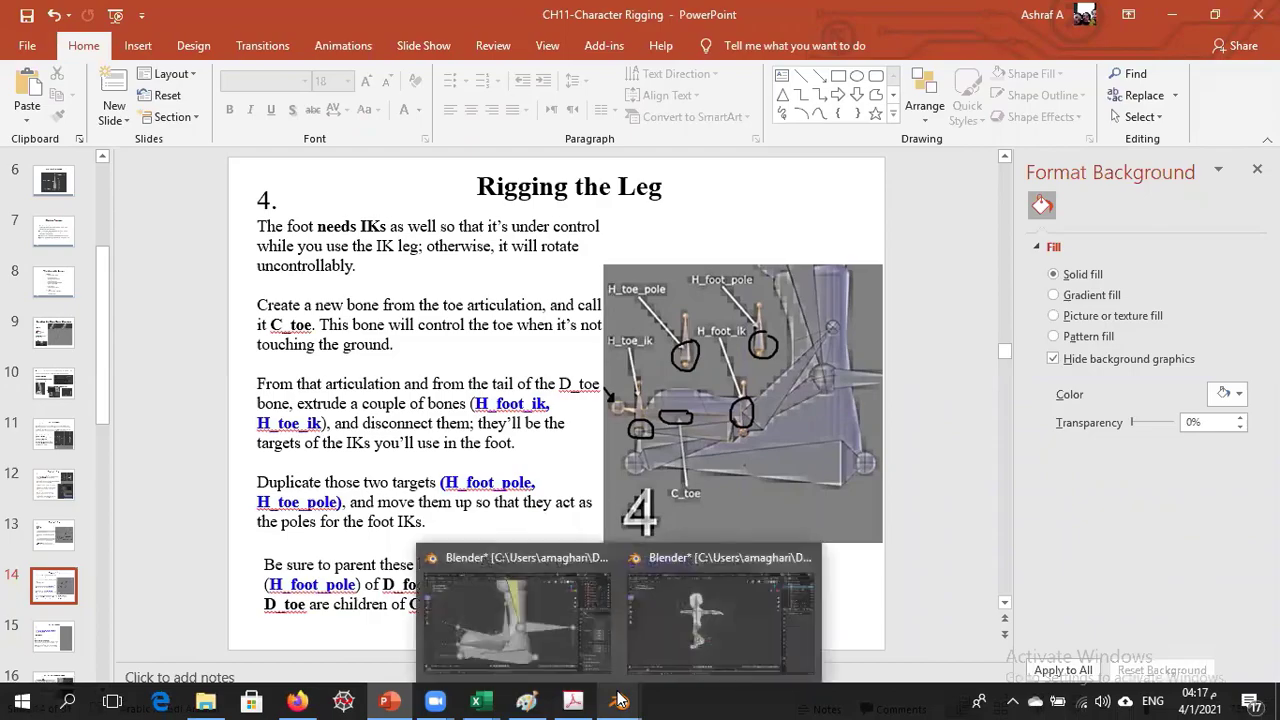
click(530, 650)
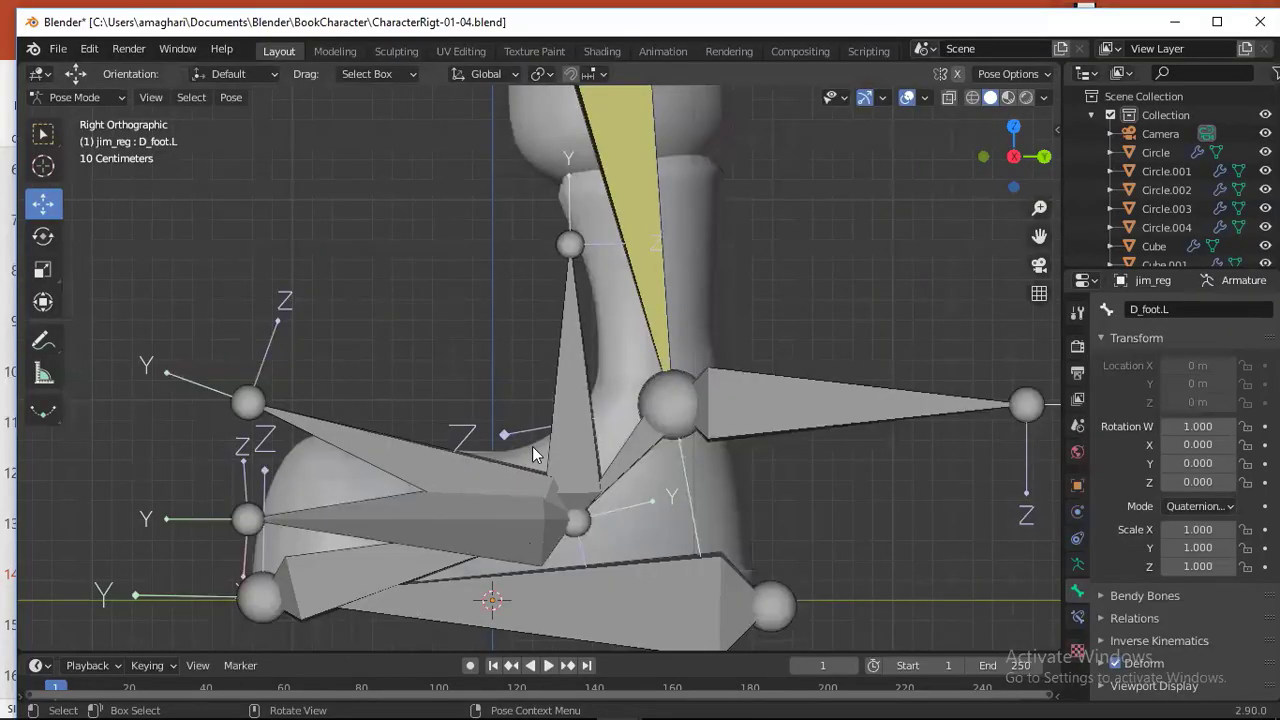
- In Edit Mode, parent C_foot_roll.L and C_toe.L to C_foot_tip.L with the Connected option
click(575, 416)
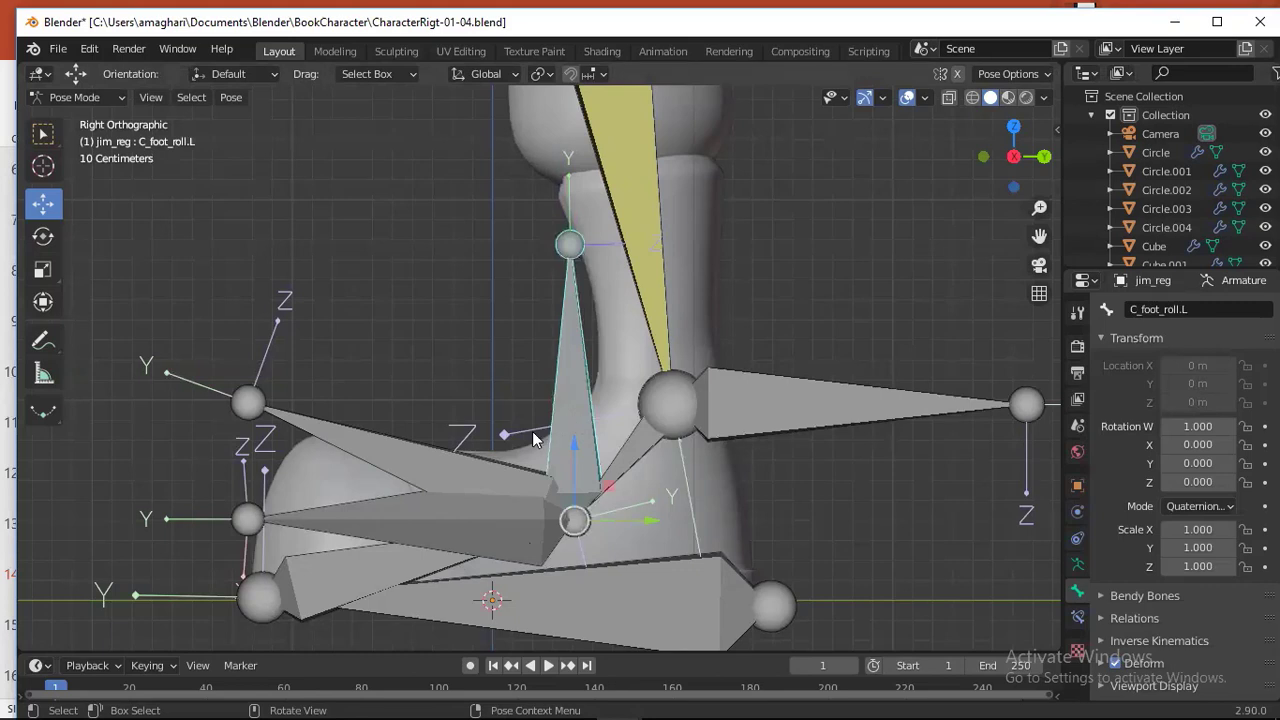
click(394, 456)
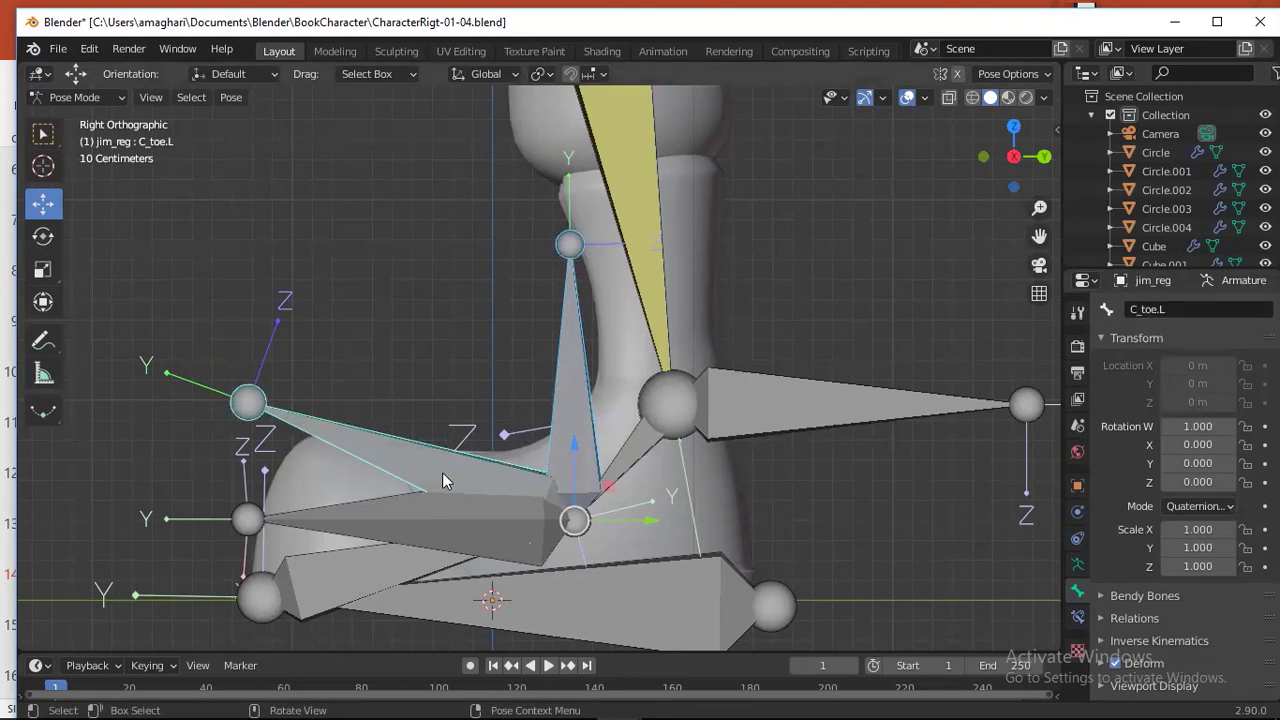
click(364, 570)
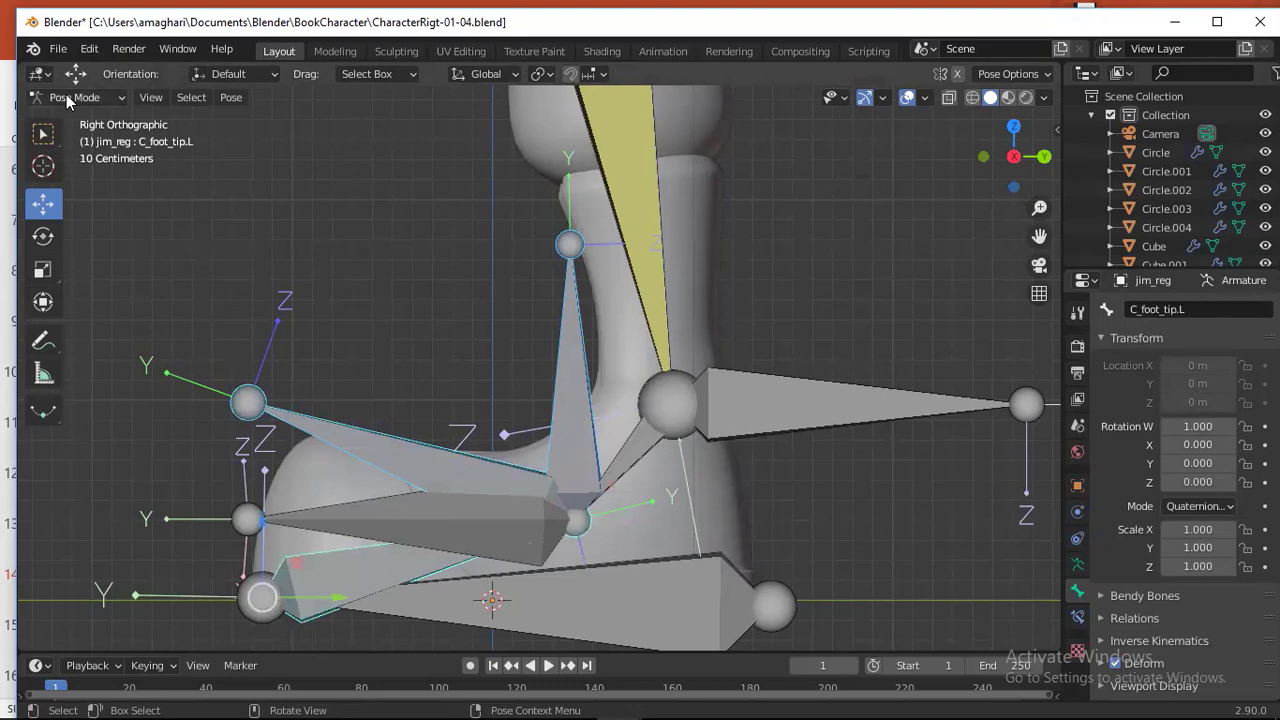
click(111, 100)
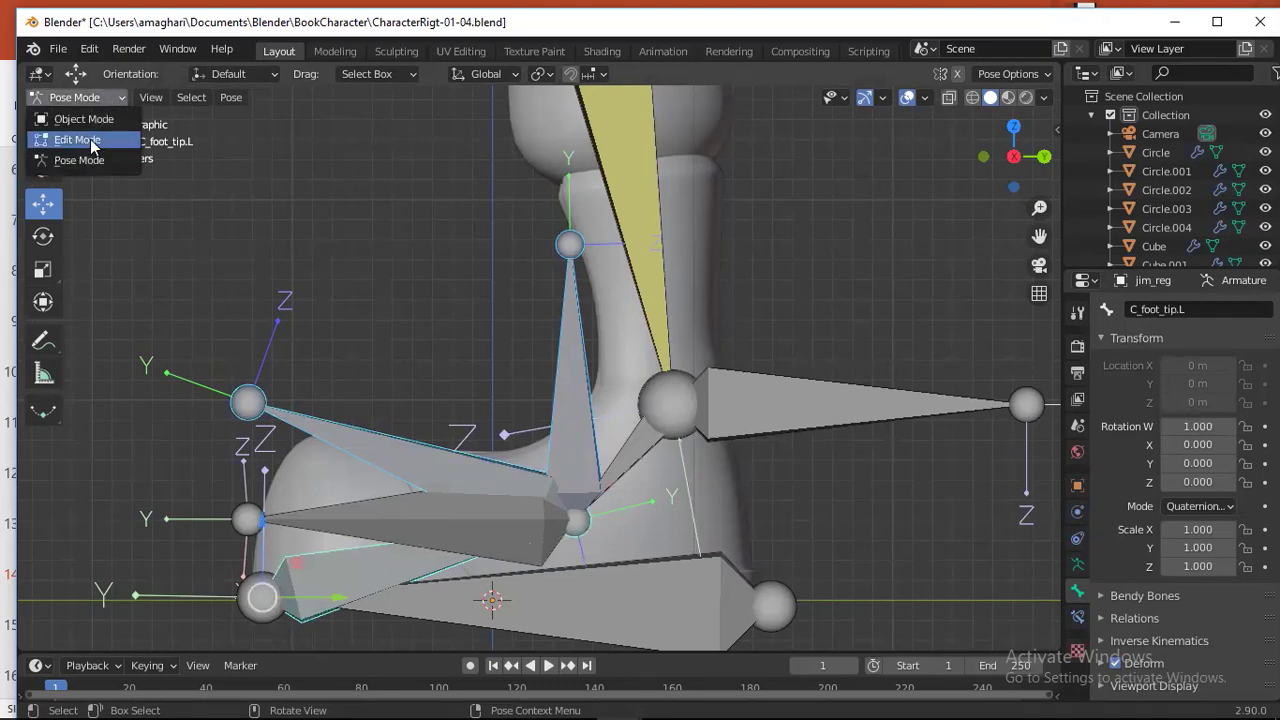
click(90, 139)
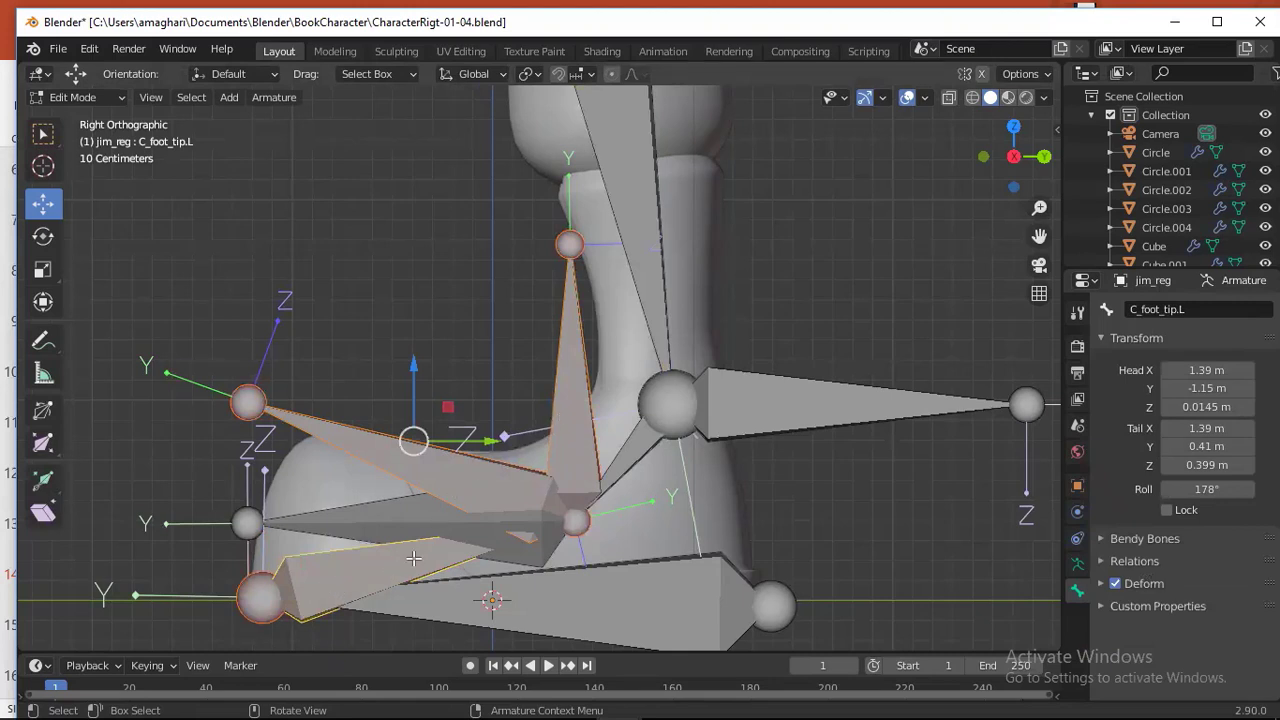
key(ctrl+p)
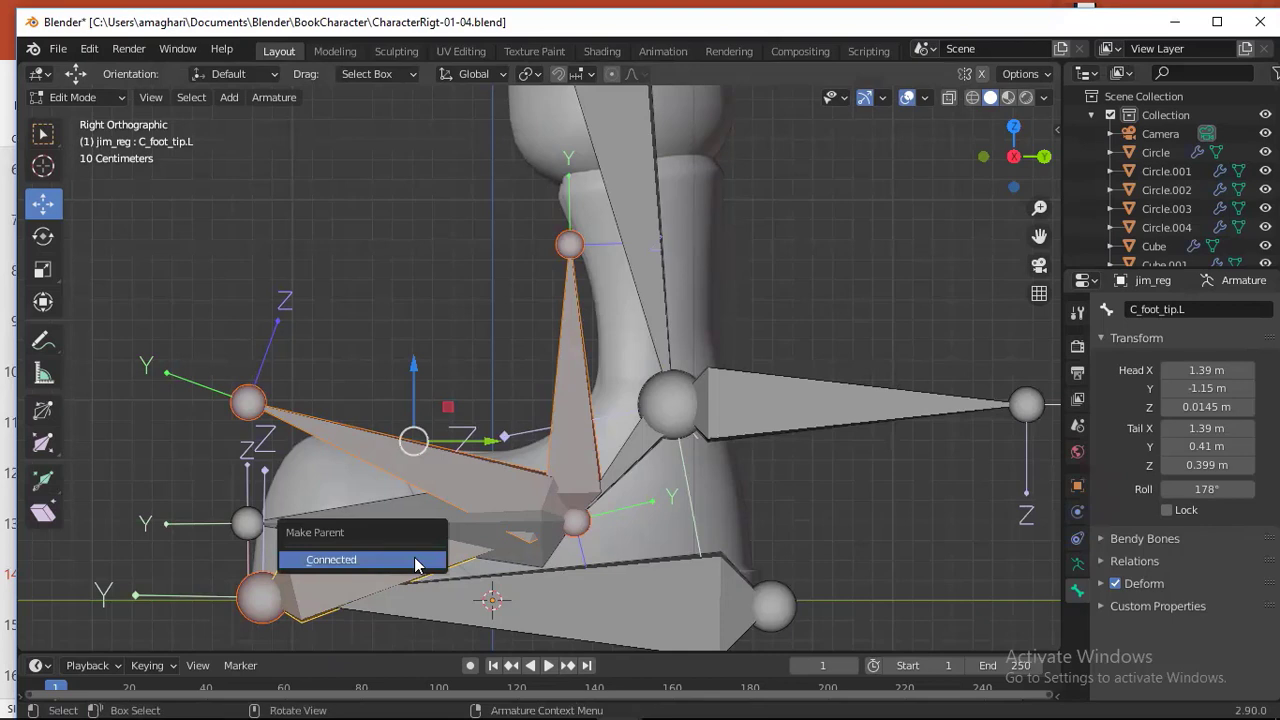
click(380, 559)
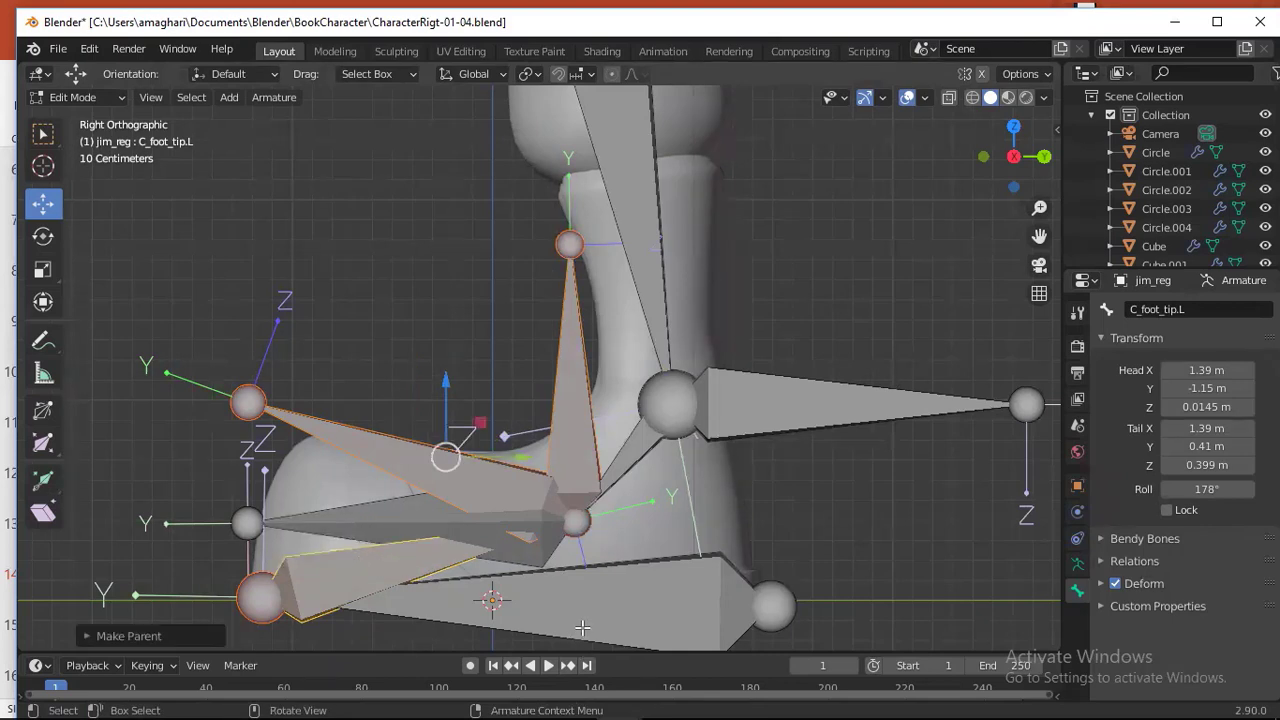
- Parent C_foot_tip.L to C_foot.L and switch to Pose Mode
click(382, 574)
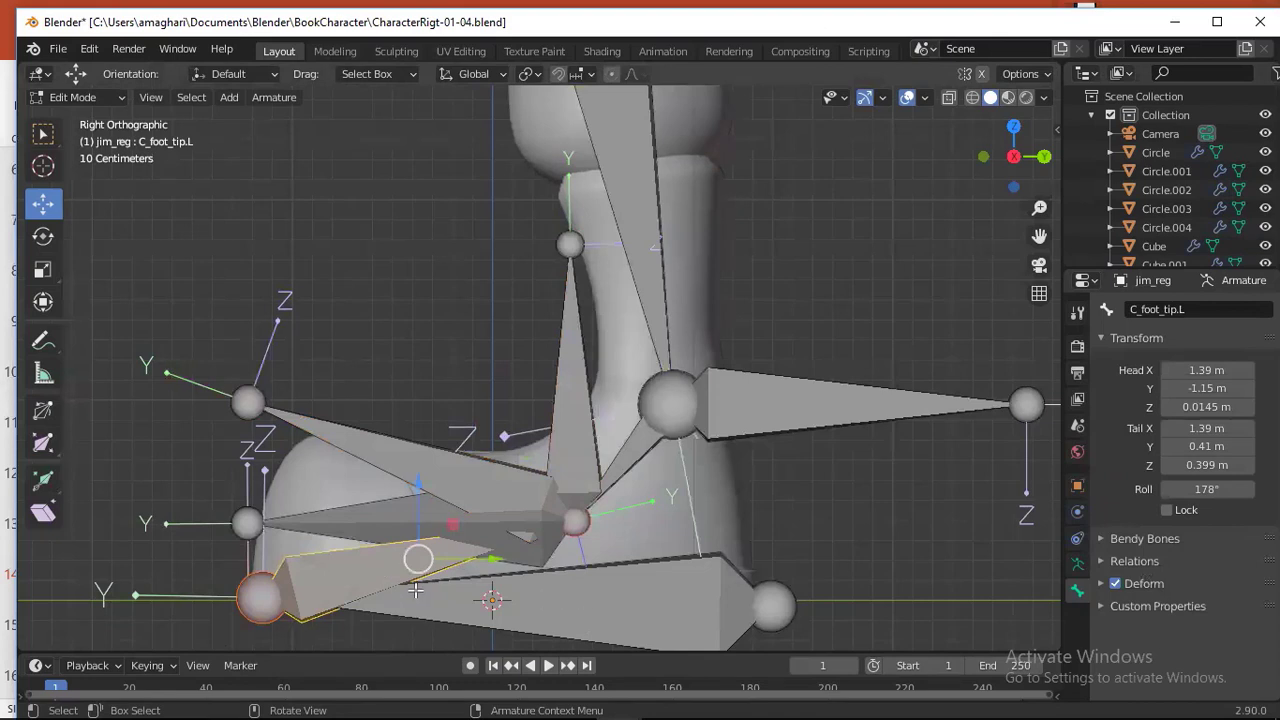
click(605, 603)
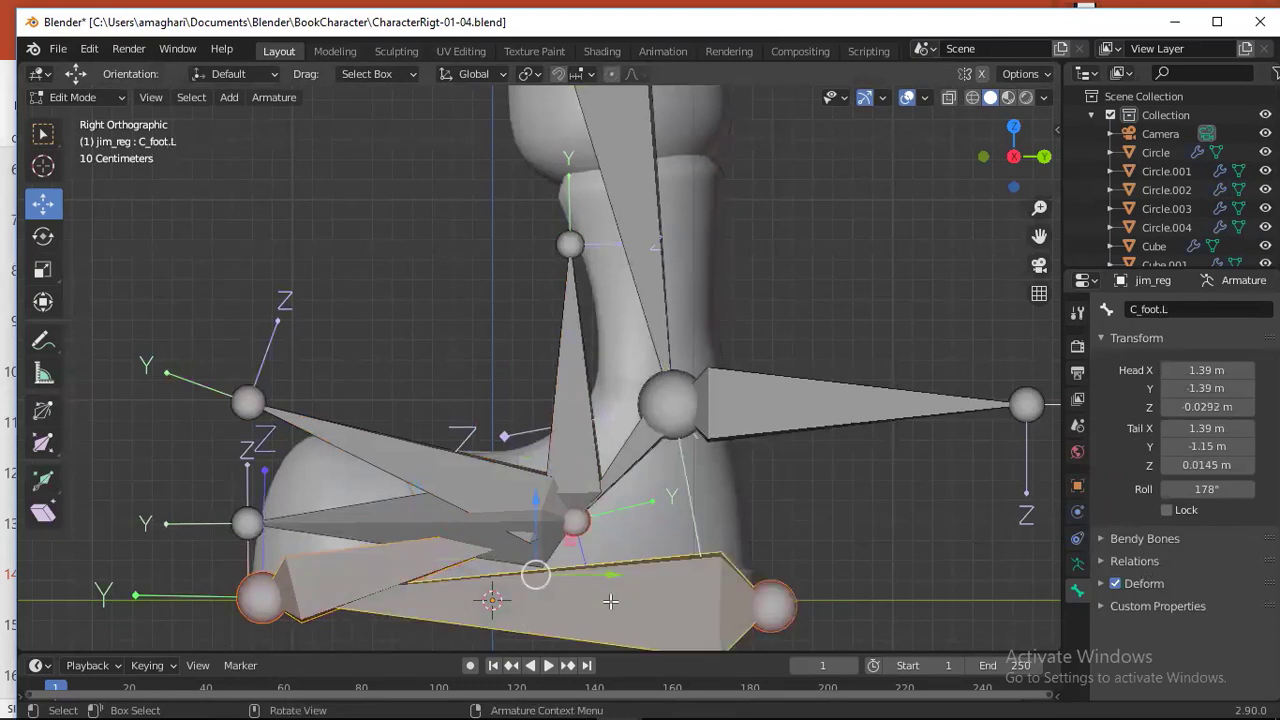
key(ctrl+p)
click(610, 603)
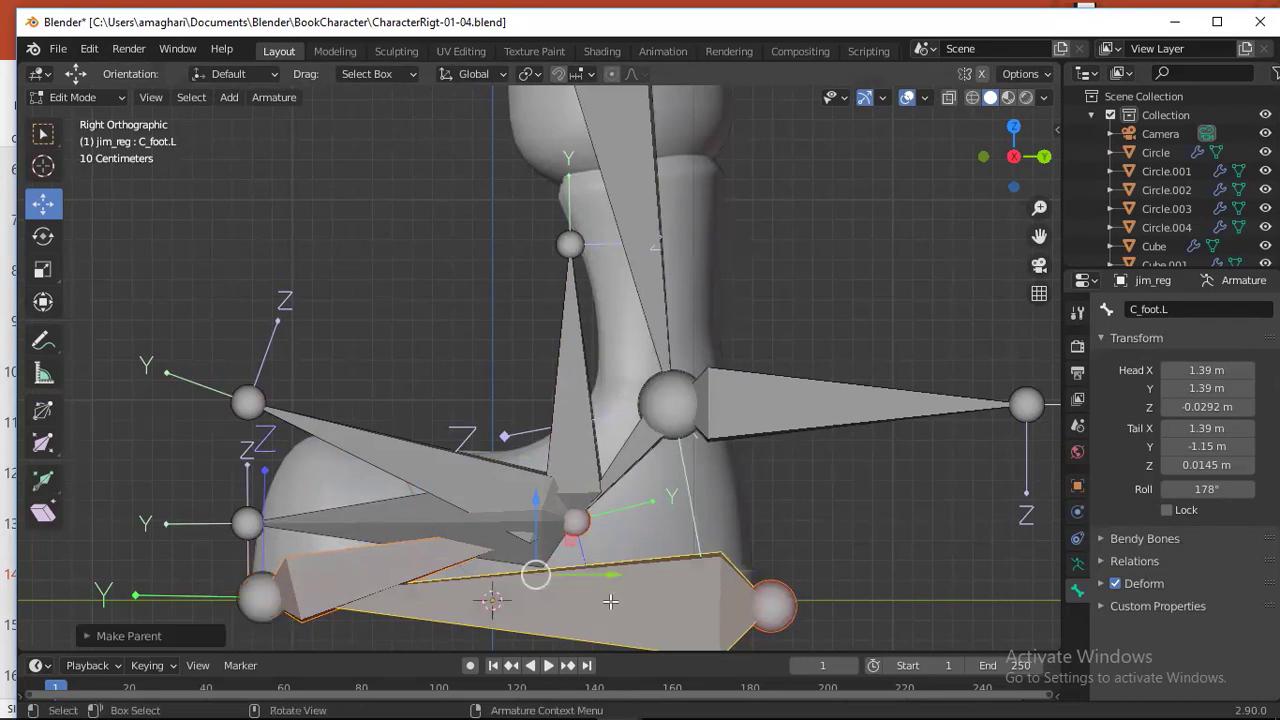
click(123, 99)
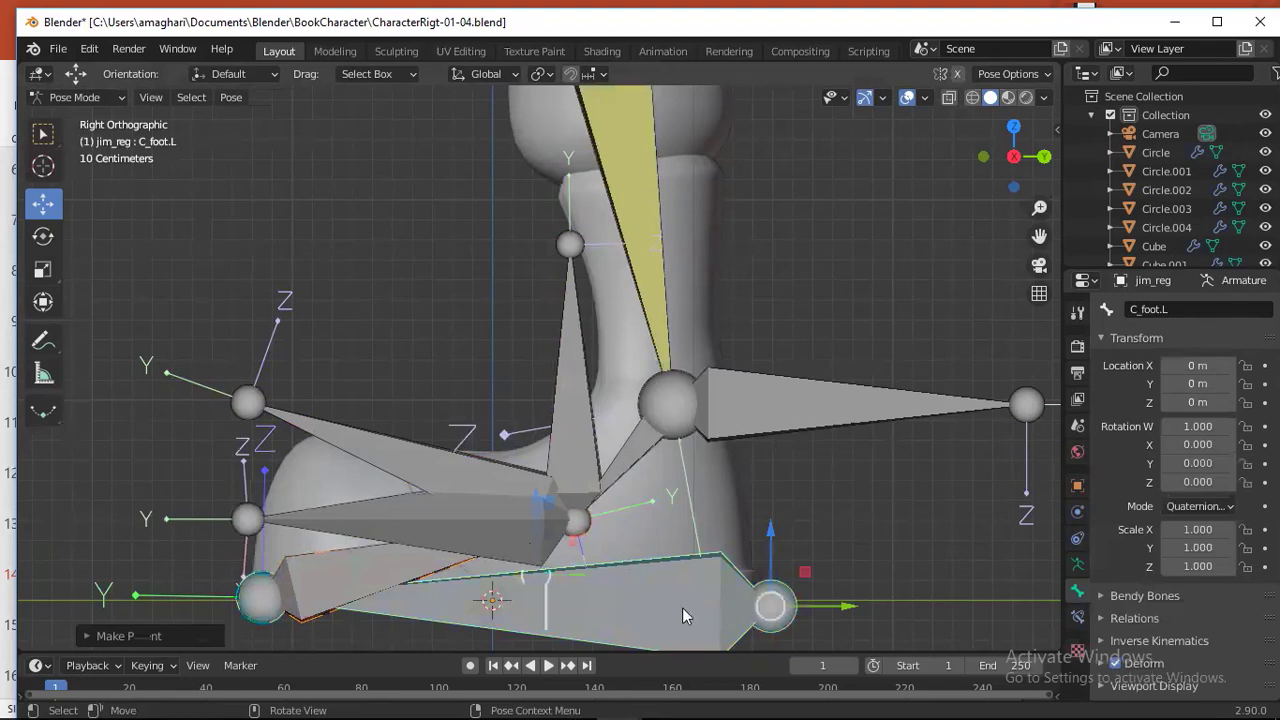
- Test the parenting by moving C_foot.L up about 0.48 m in Pose Mode, and clear its location
key(g)
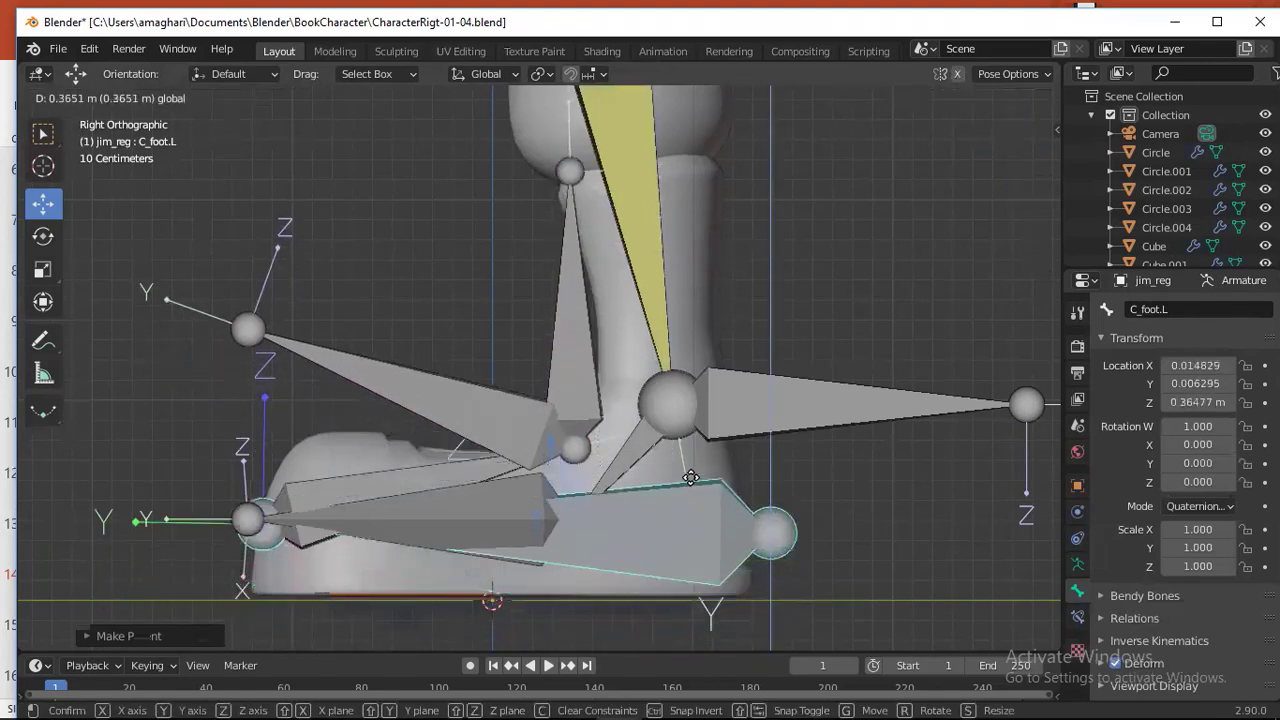
click(696, 472)
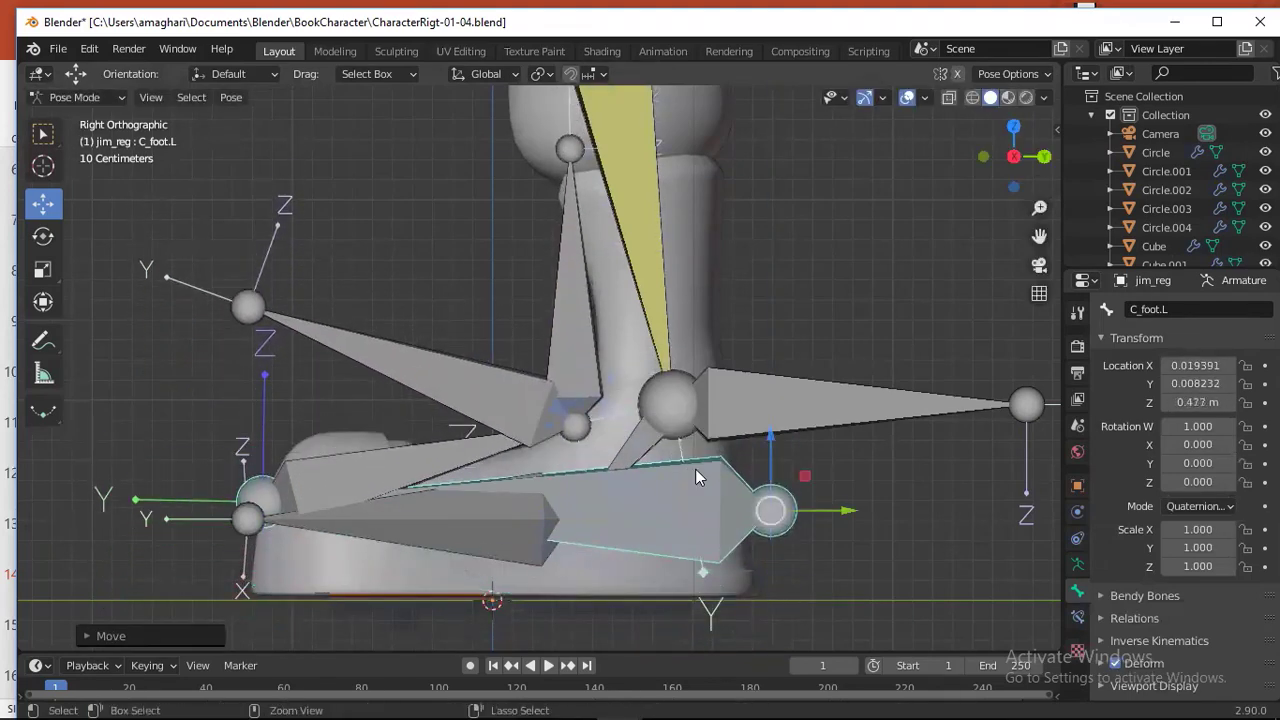
key(alt+g)
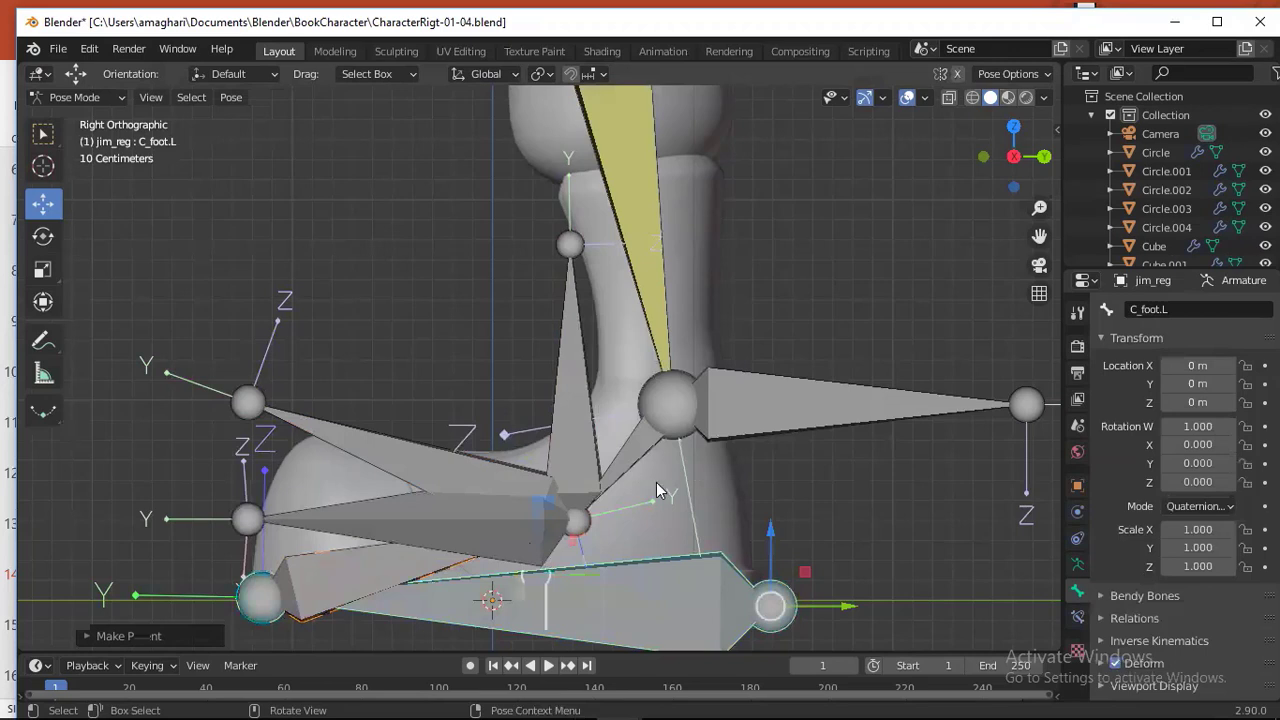
- In Edit Mode, hide the control bones C_foot_roll.L, C_toe.L and C_foot_tip.L
click(570, 381)
scroll(570, 381, down, 2)
click(570, 381)
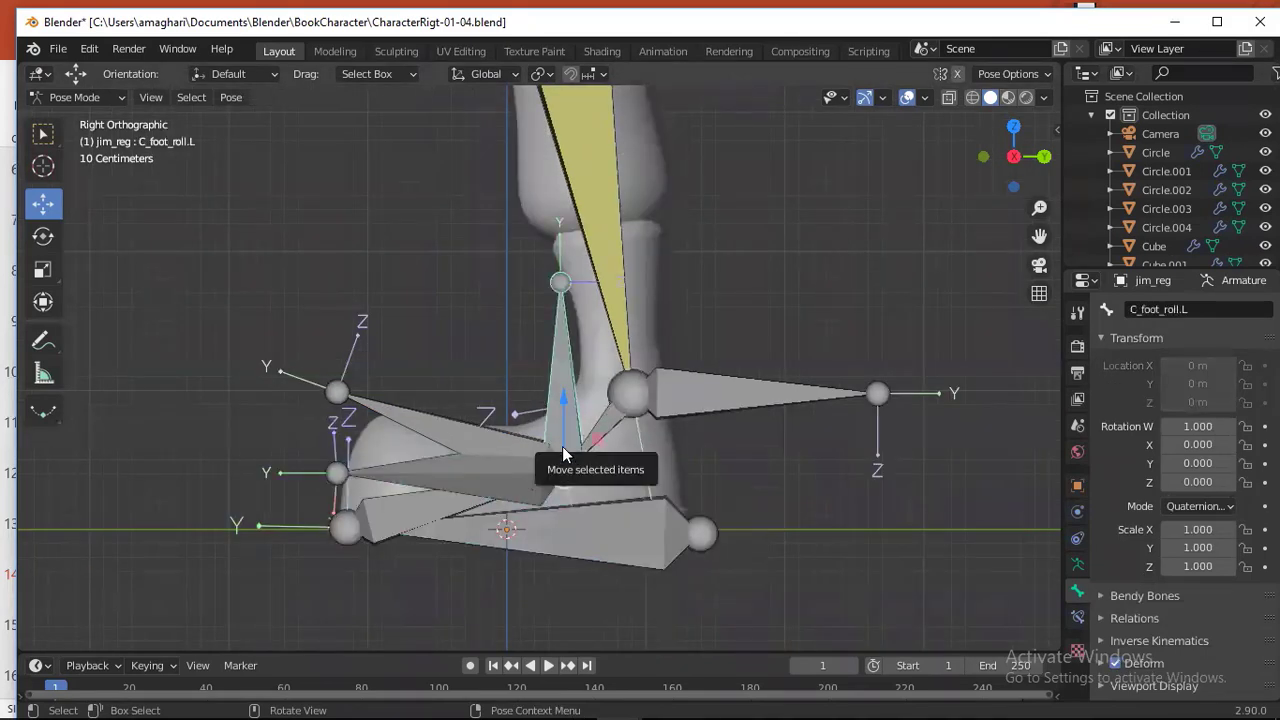
click(117, 95)
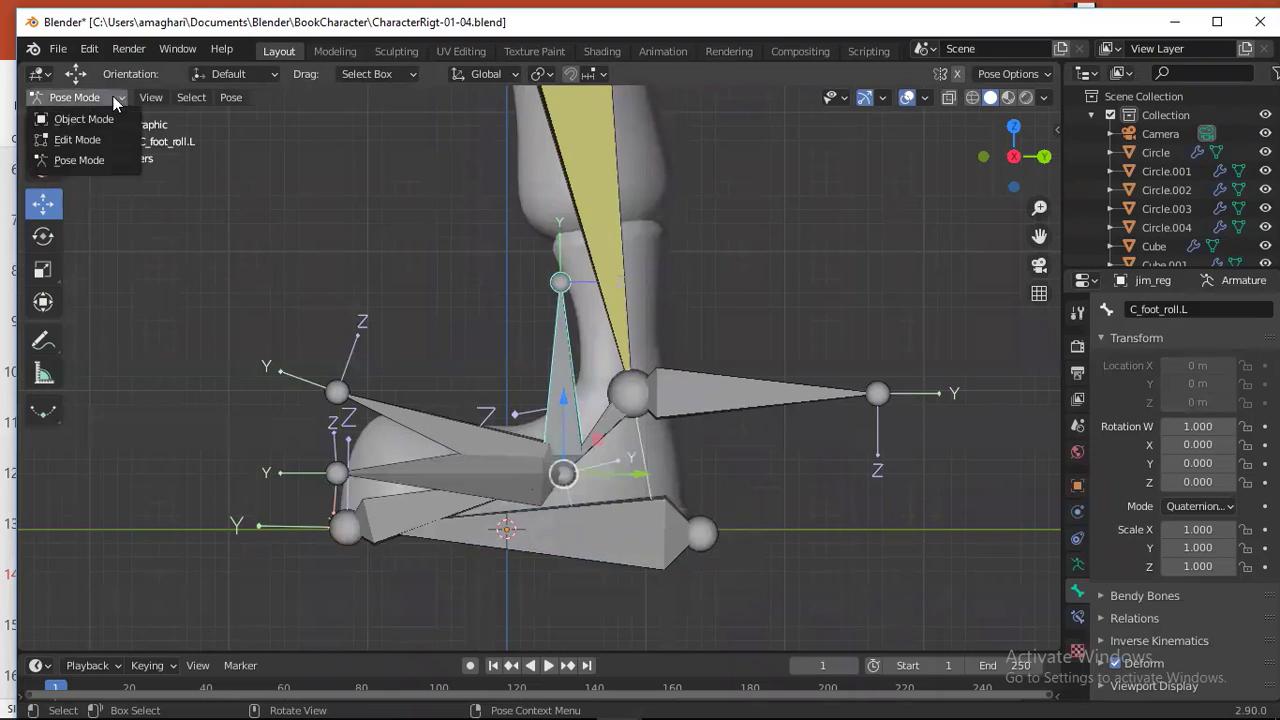
click(77, 139)
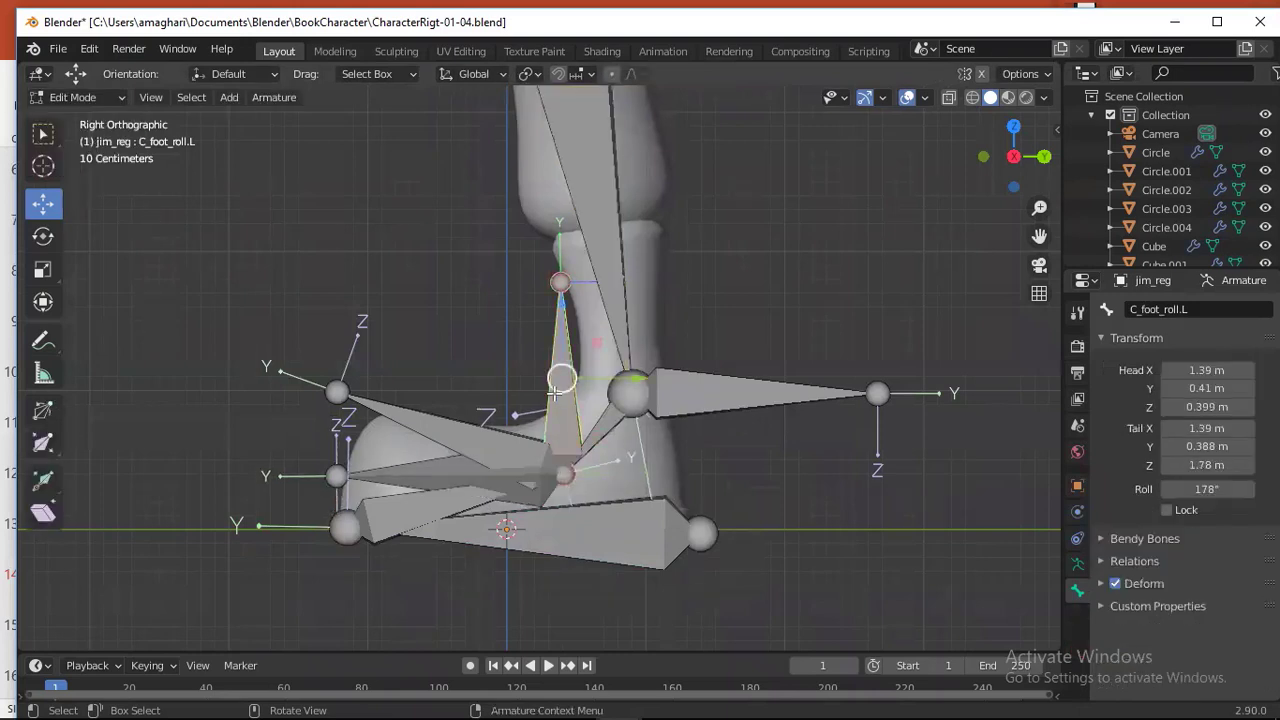
click(477, 433)
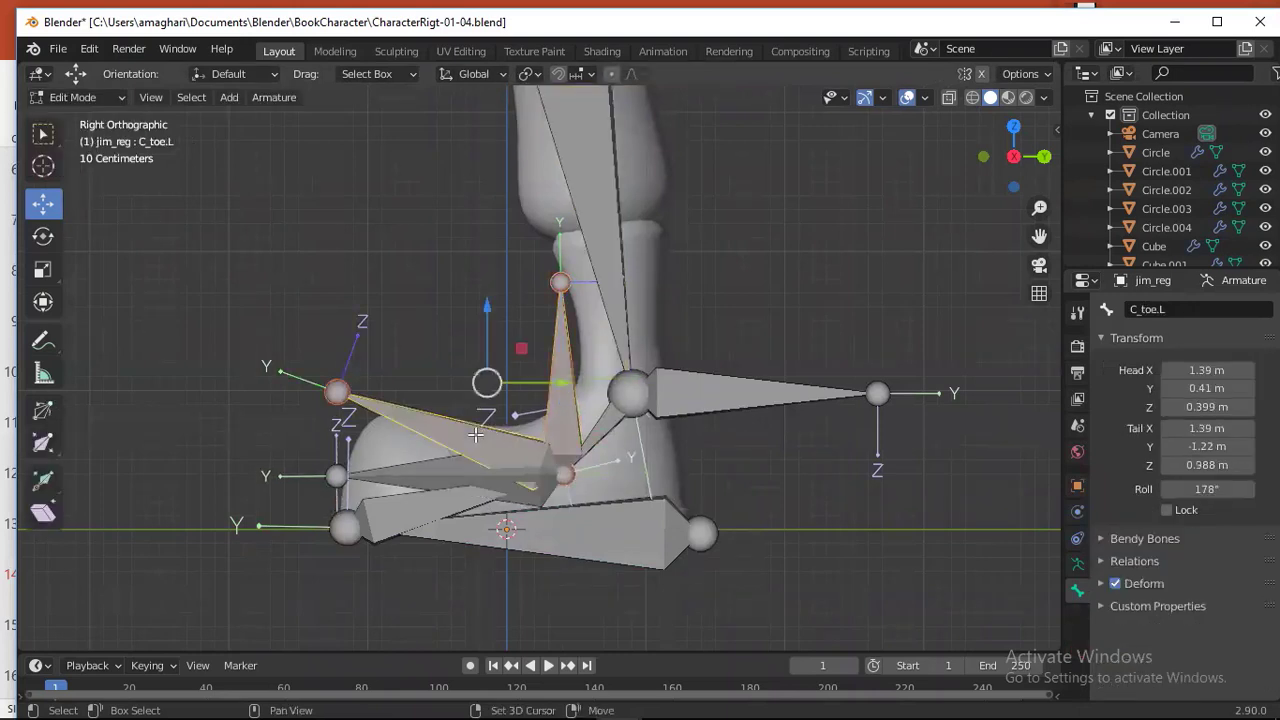
click(421, 508)
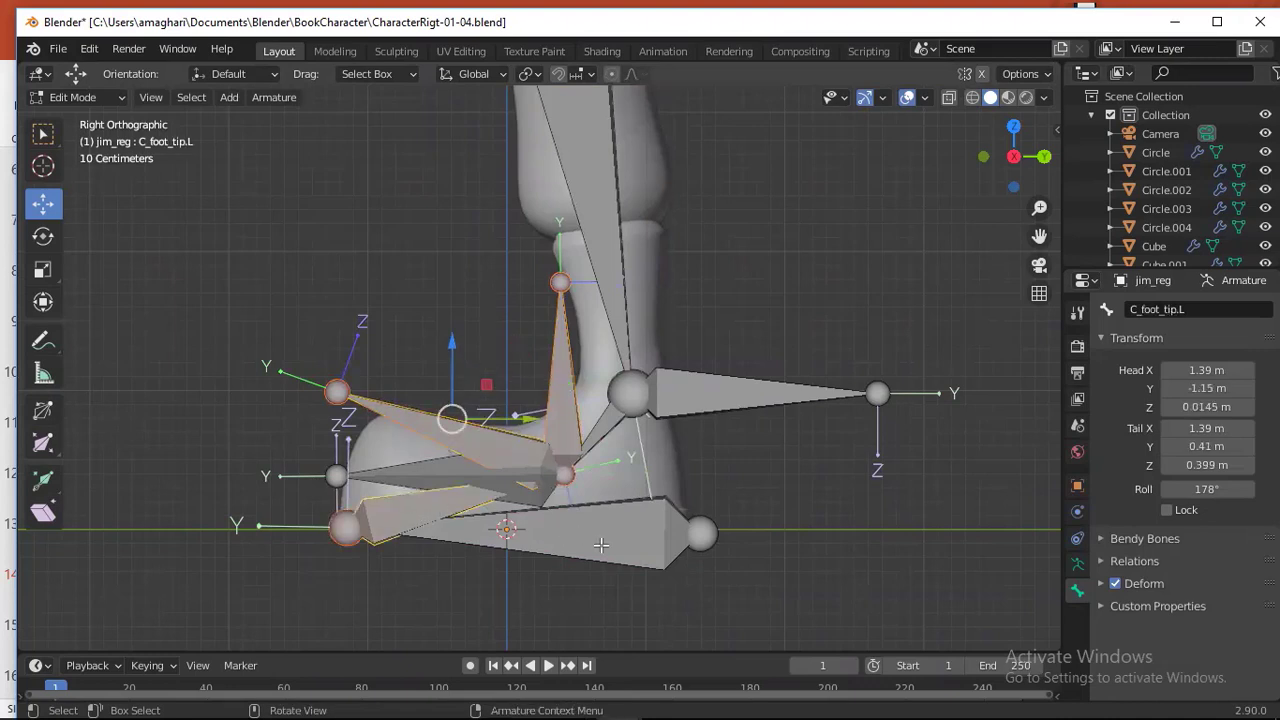
key(h)
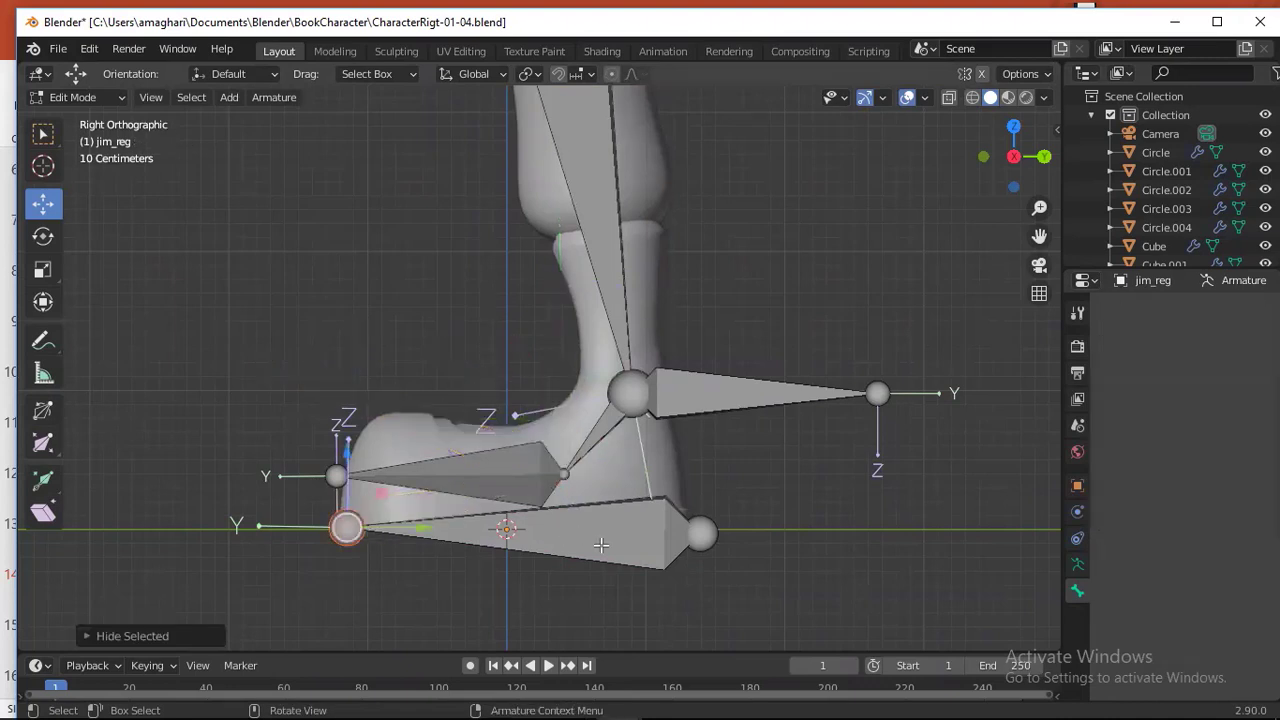
- Raise D_foot.L's tail to about Z 0.419 m and extrude an upright bone about 0.68 m long from it
click(565, 470)
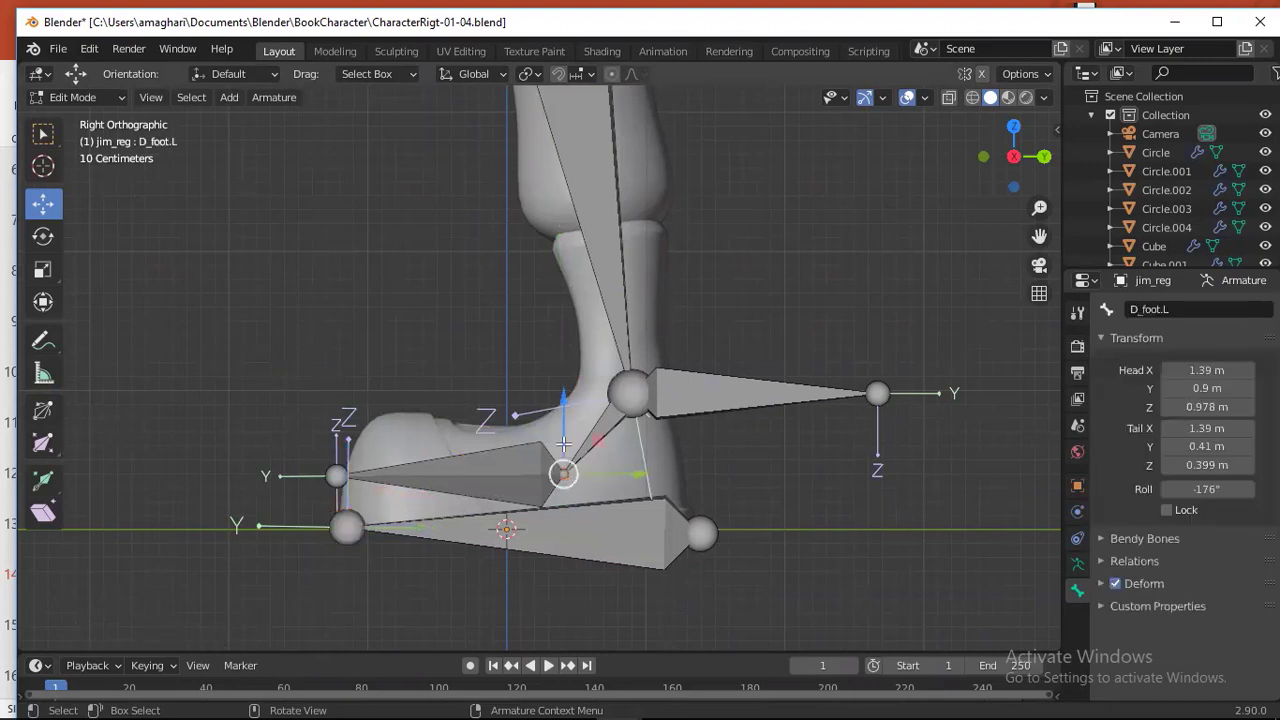
drag(564, 443, 566, 437)
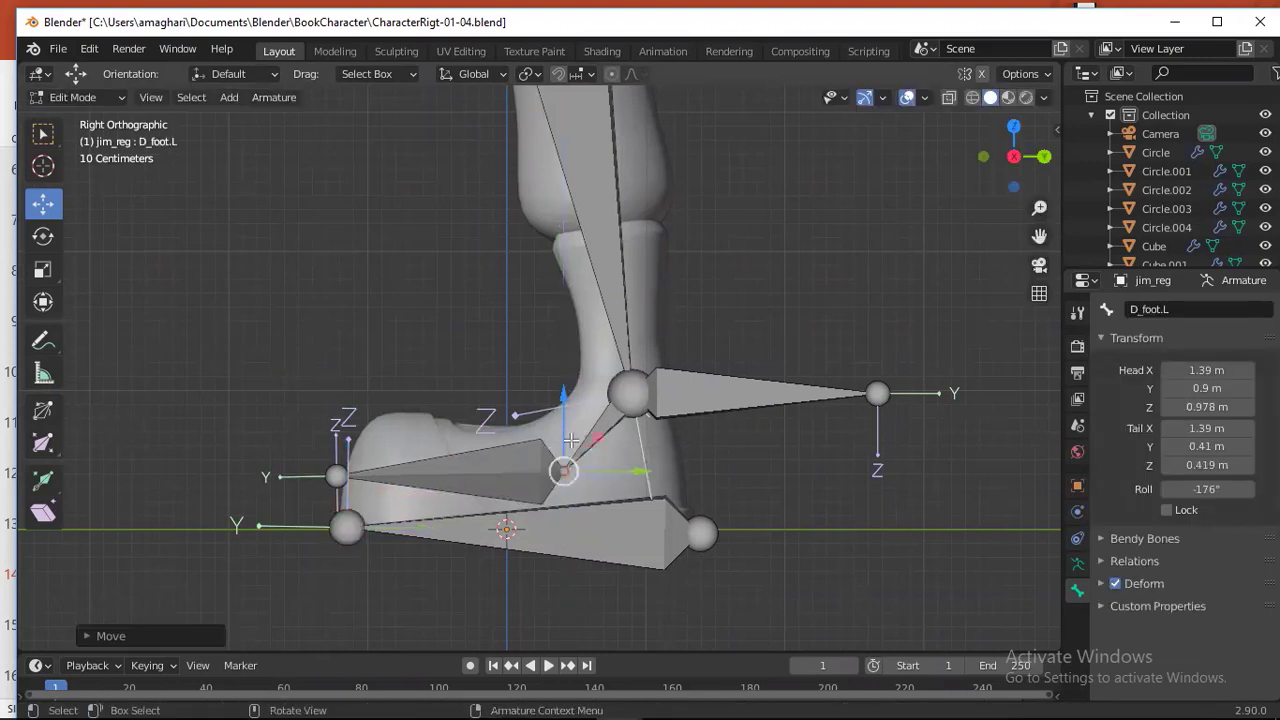
key(e)
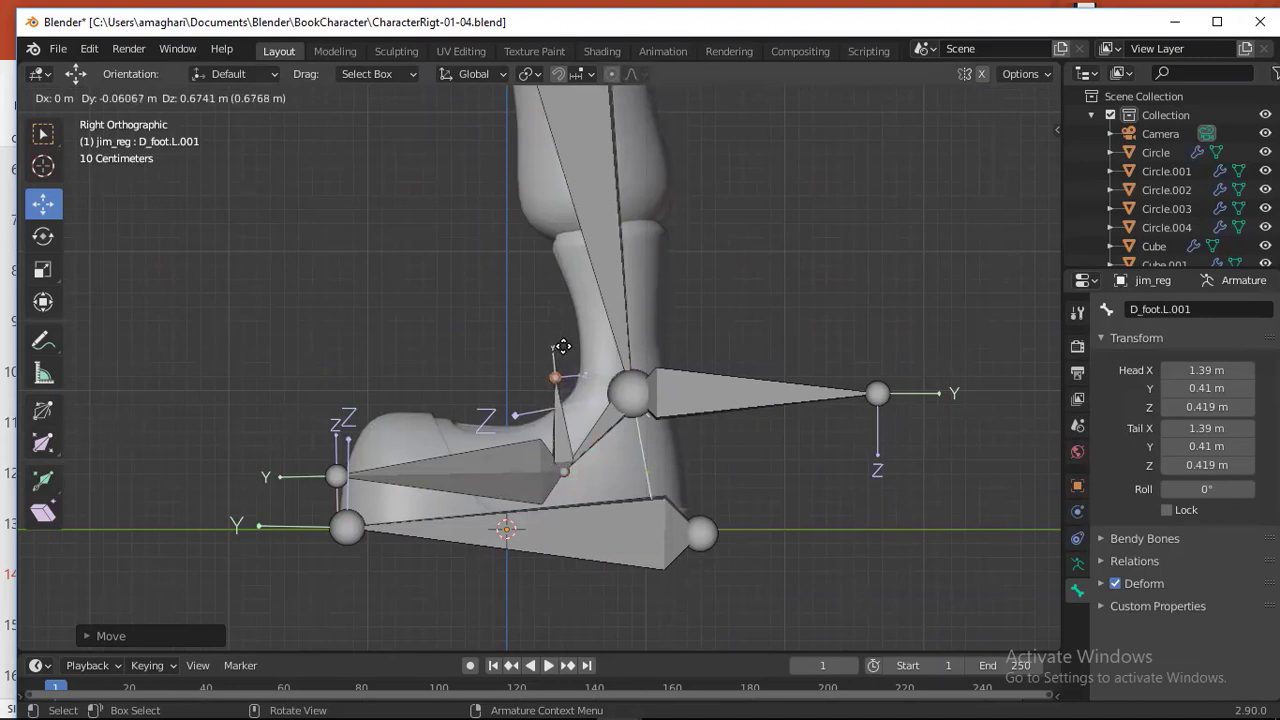
click(563, 346)
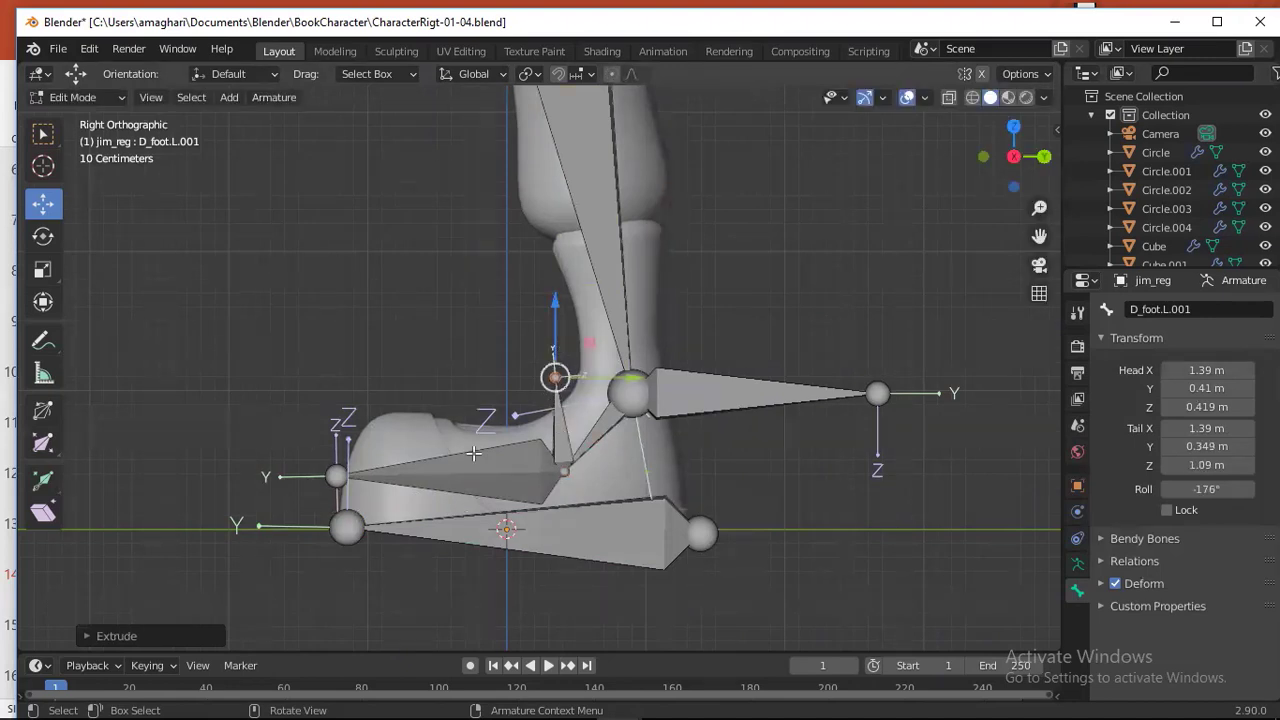
- Extrude an upright bone about 0.73 m long from the tail of D_toe.L
click(336, 476)
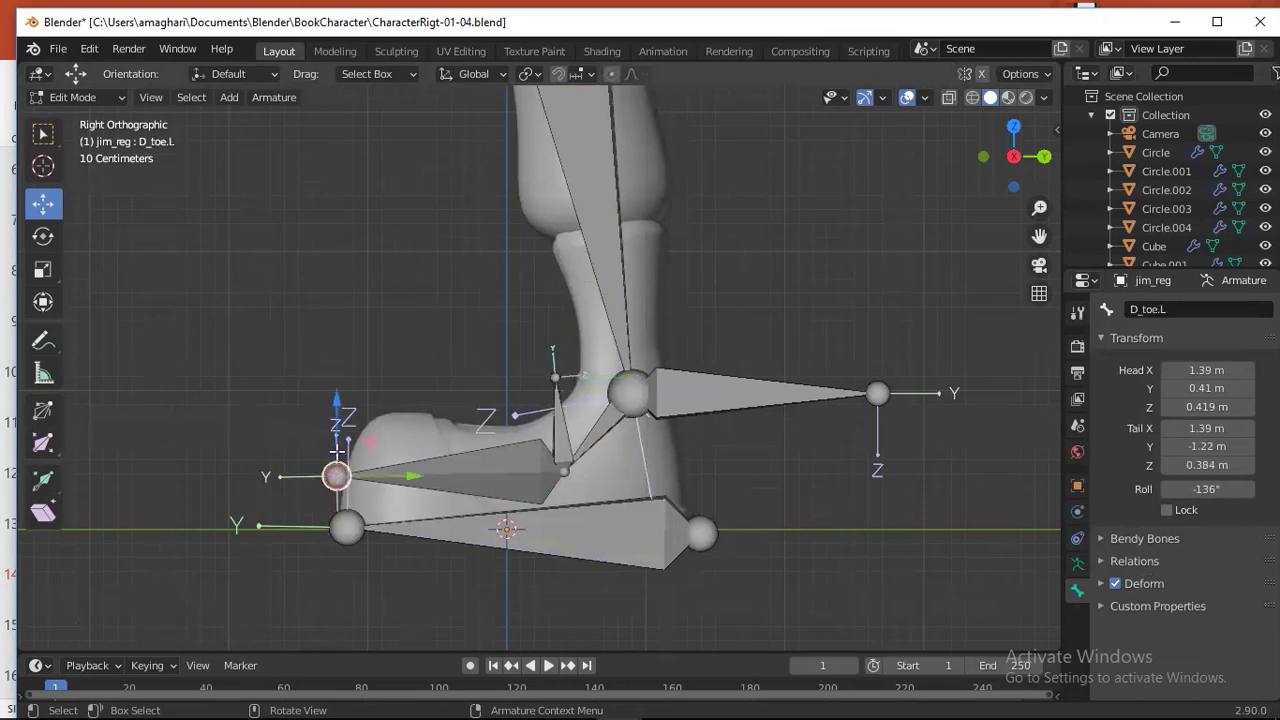
key(e)
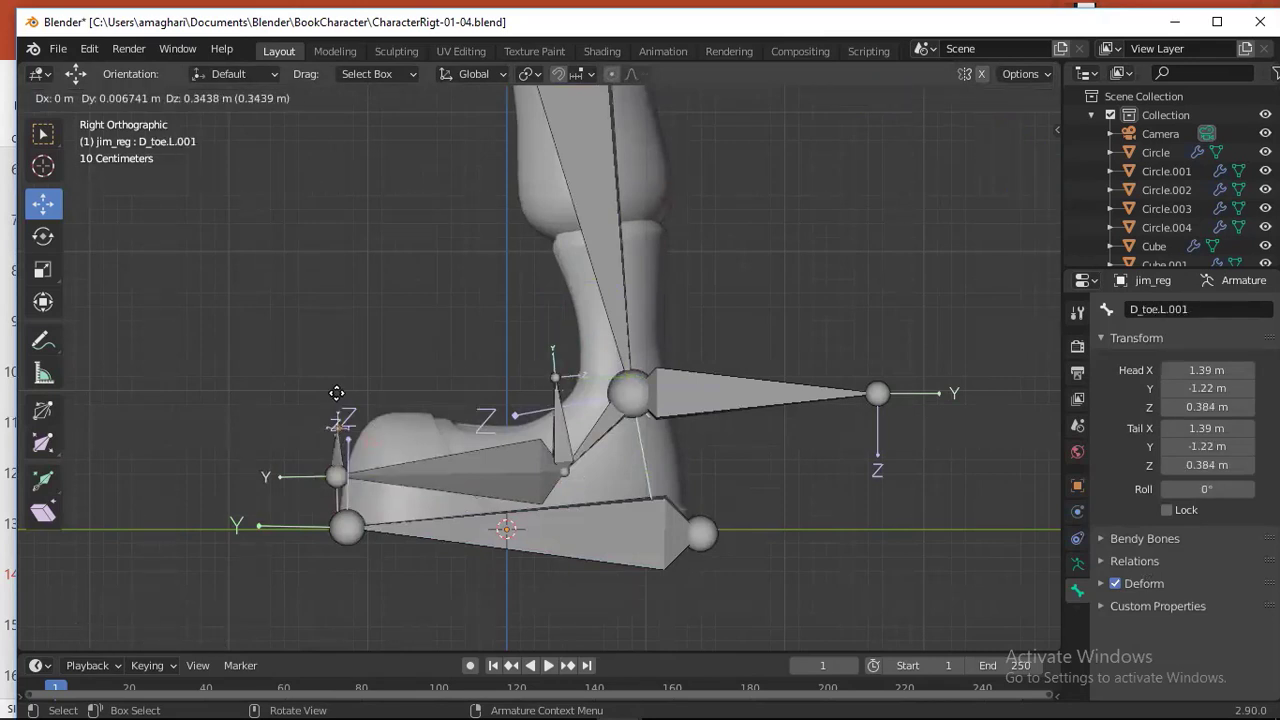
click(338, 350)
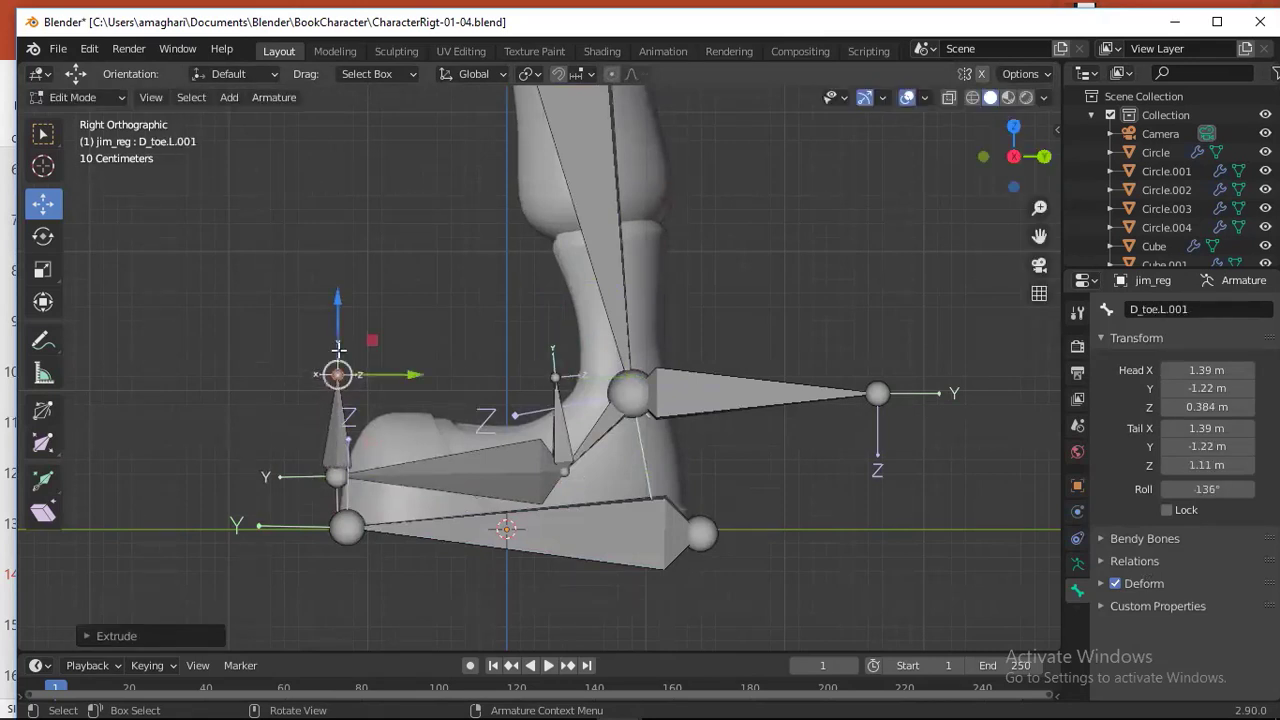
- Duplicate the two new upright bones at the ball of the foot and the toe tip, placing each copy about 1.5 m away, above its original
click(562, 428)
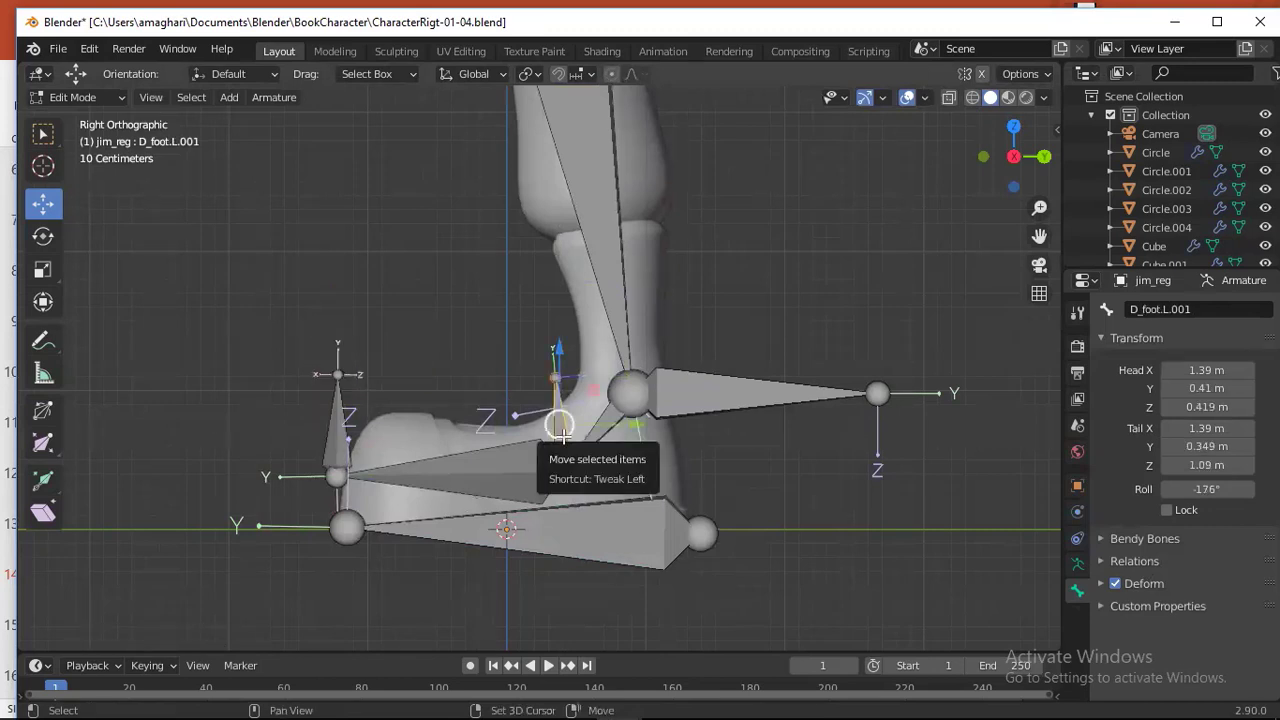
key(shift+d)
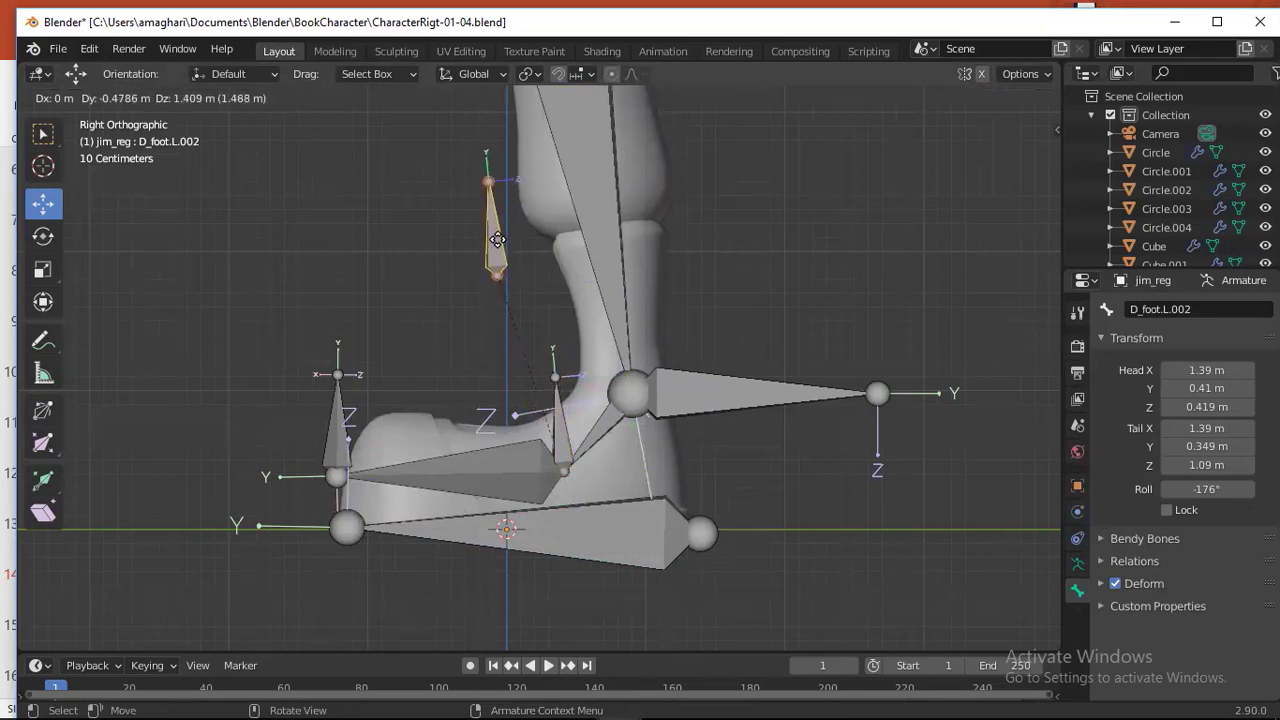
click(497, 240)
click(342, 425)
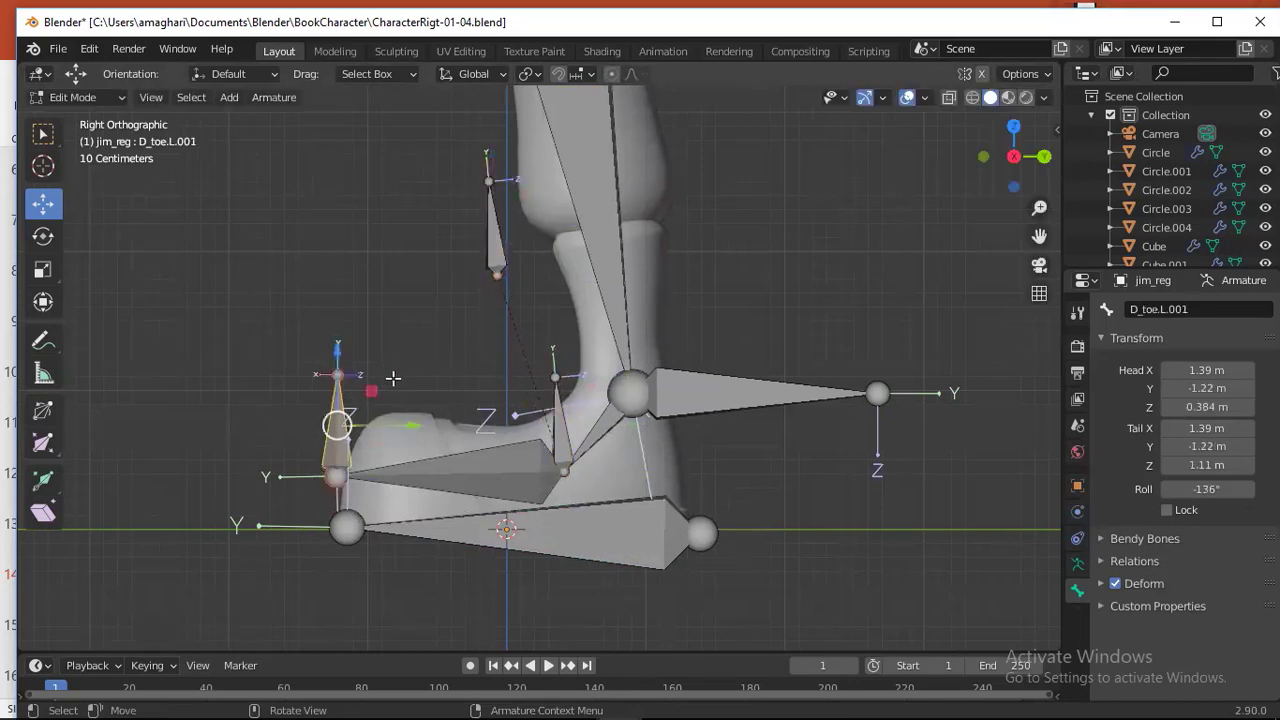
key(shift+d)
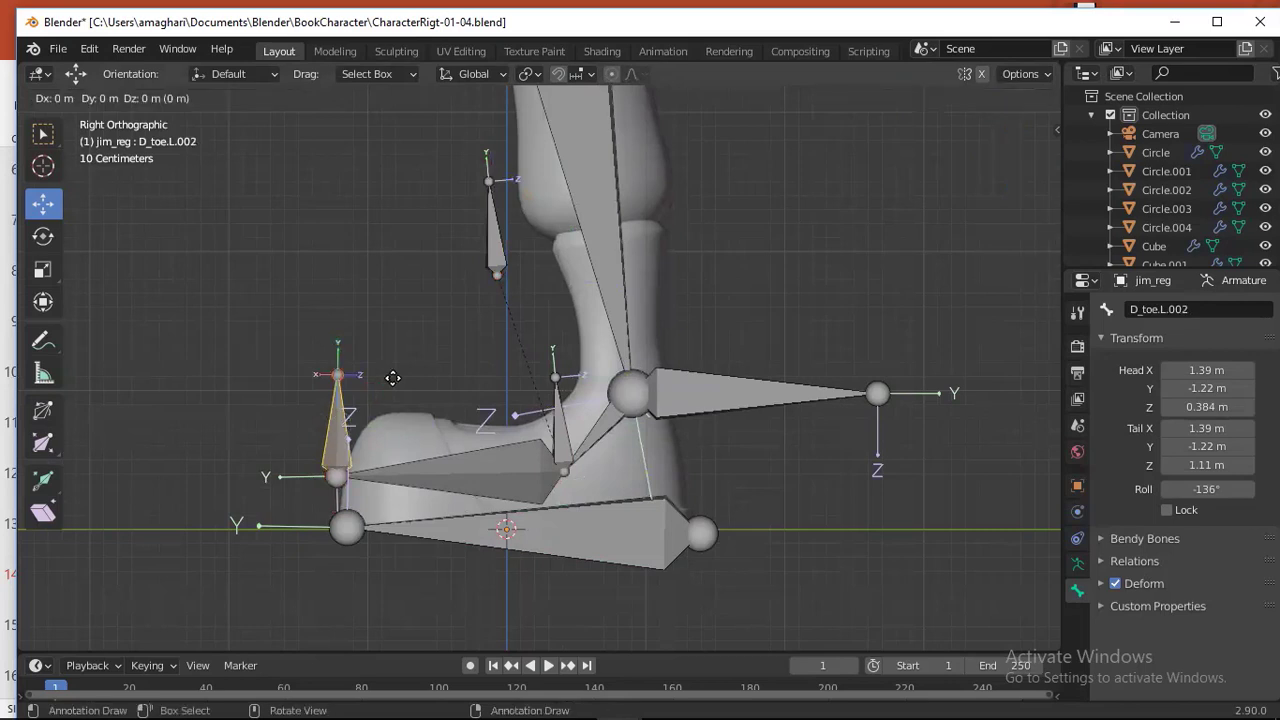
click(397, 173)
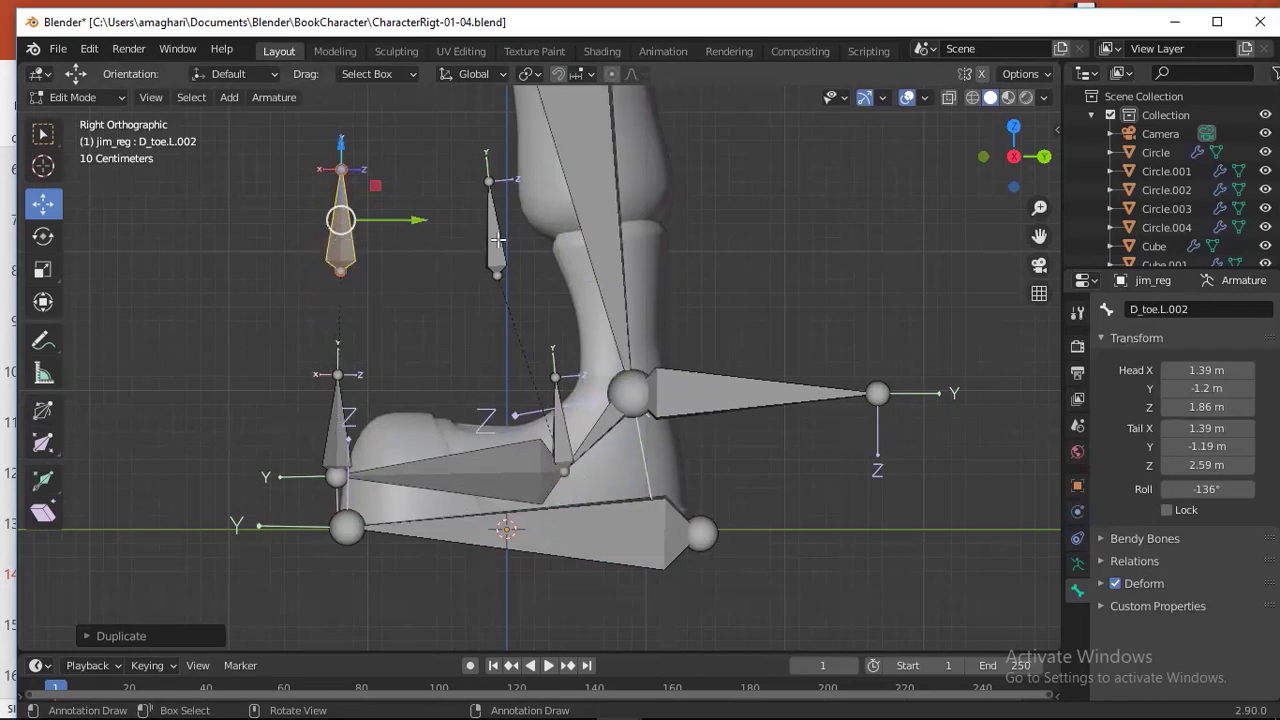
- Move the duplicated foot bone up about 0.05 m to line up with the duplicated toe bone
click(497, 240)
key(g)
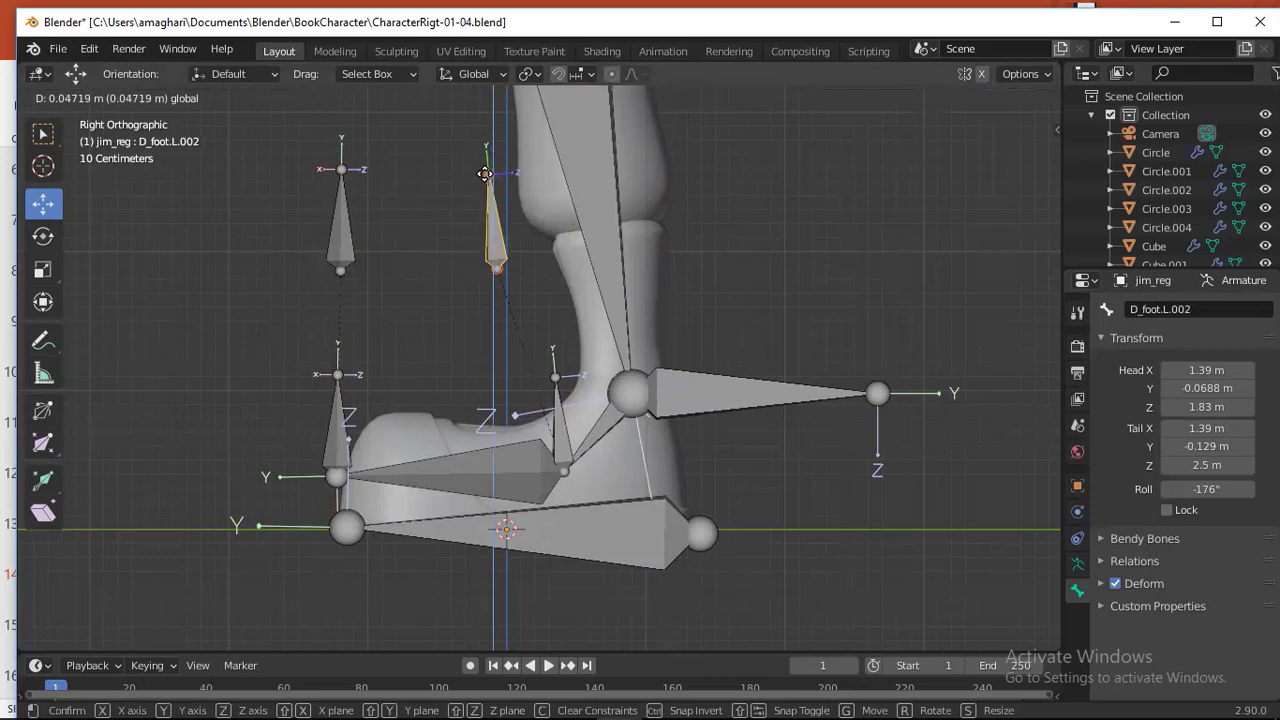
click(484, 174)
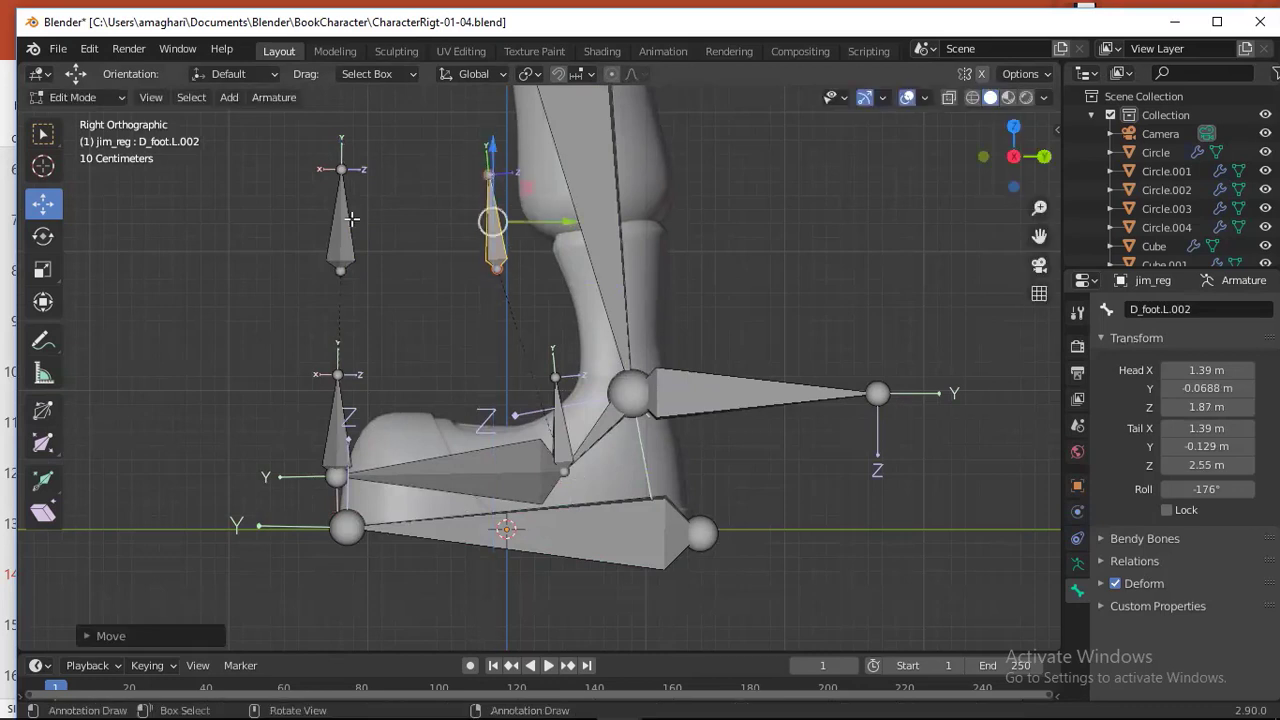
- Rename the upright bone extruded from D_foot.L as H_foot_ik.L
click(558, 425)
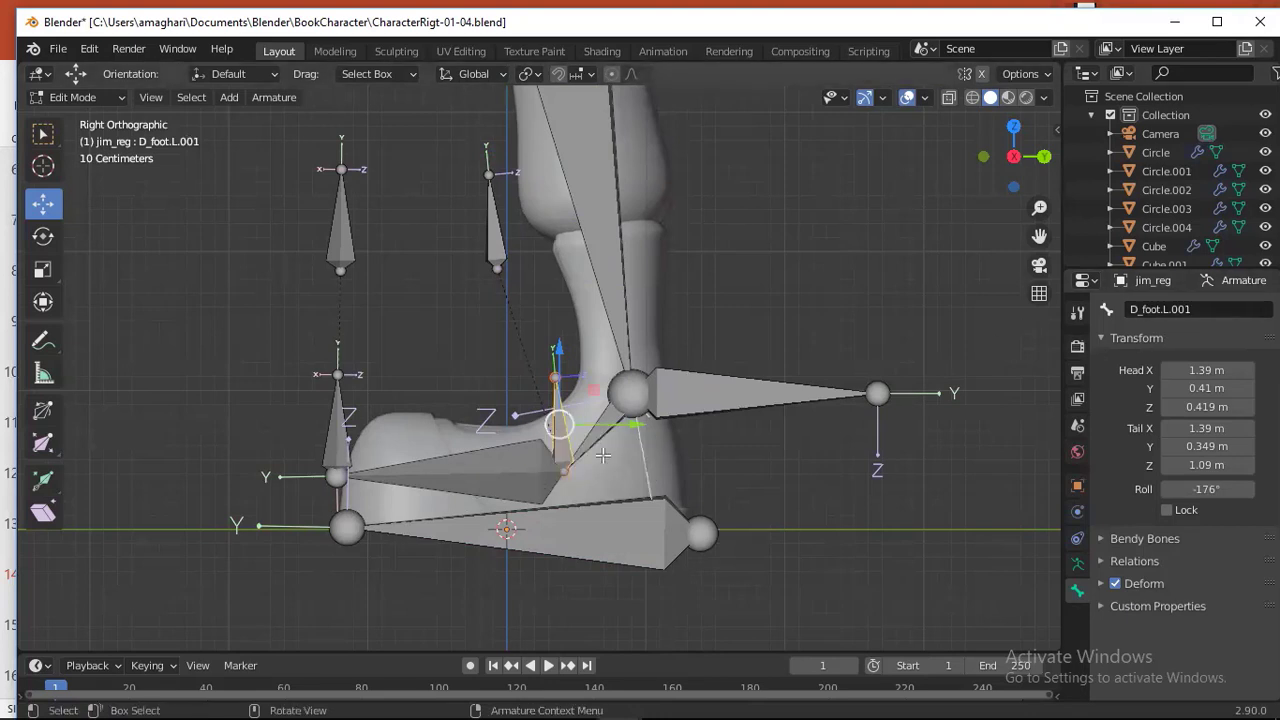
click(1204, 309)
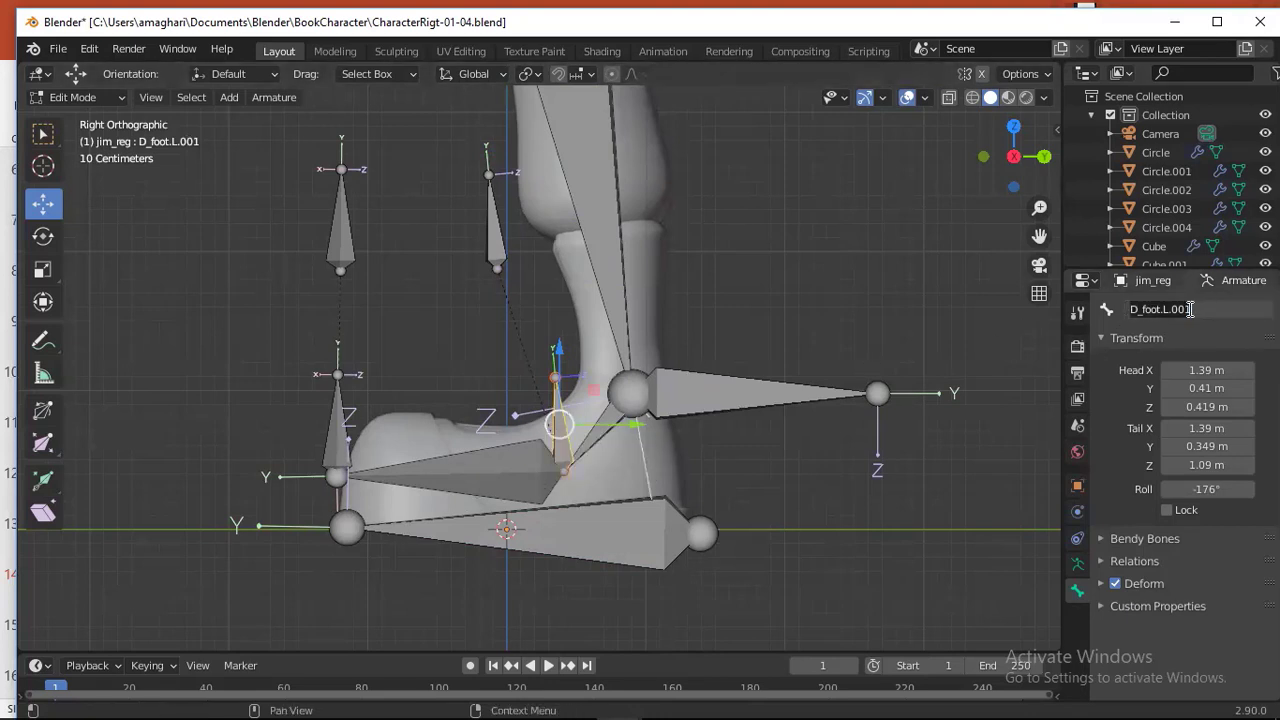
key(ctrl+a)
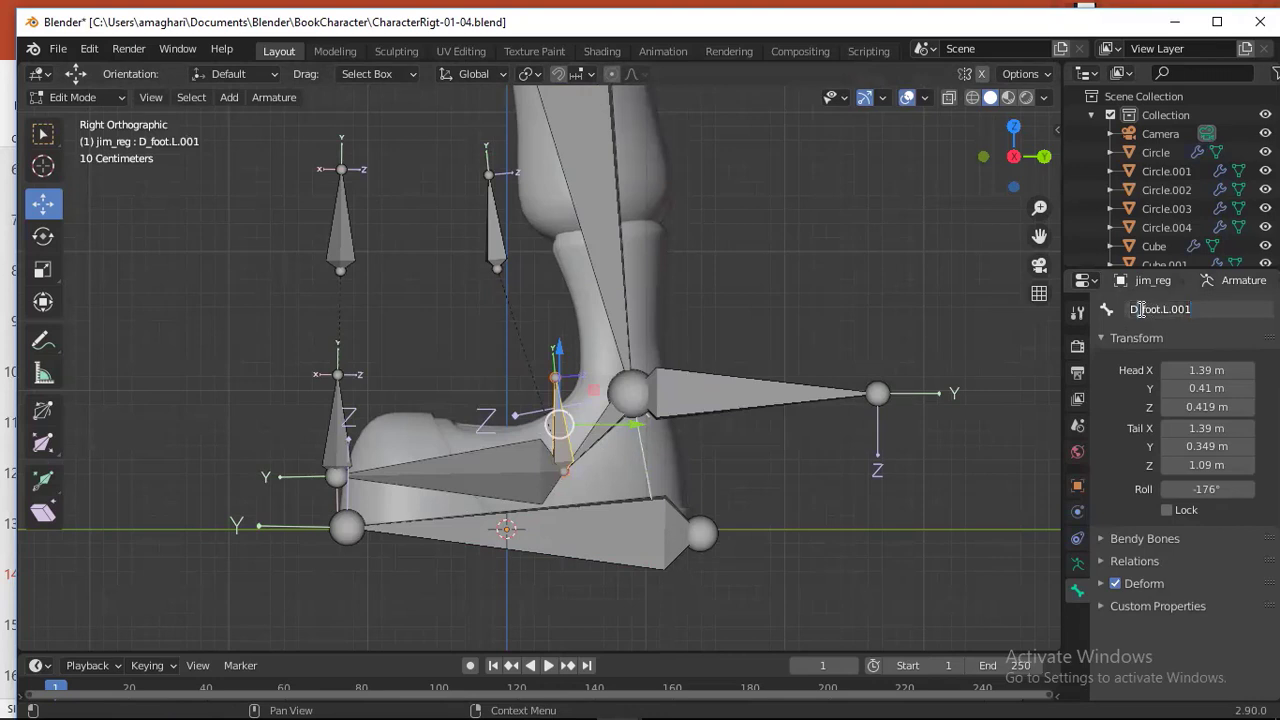
key(BackSpace)
text(H)
click(1204, 311)
text(.)
text(ik)
text(.L)
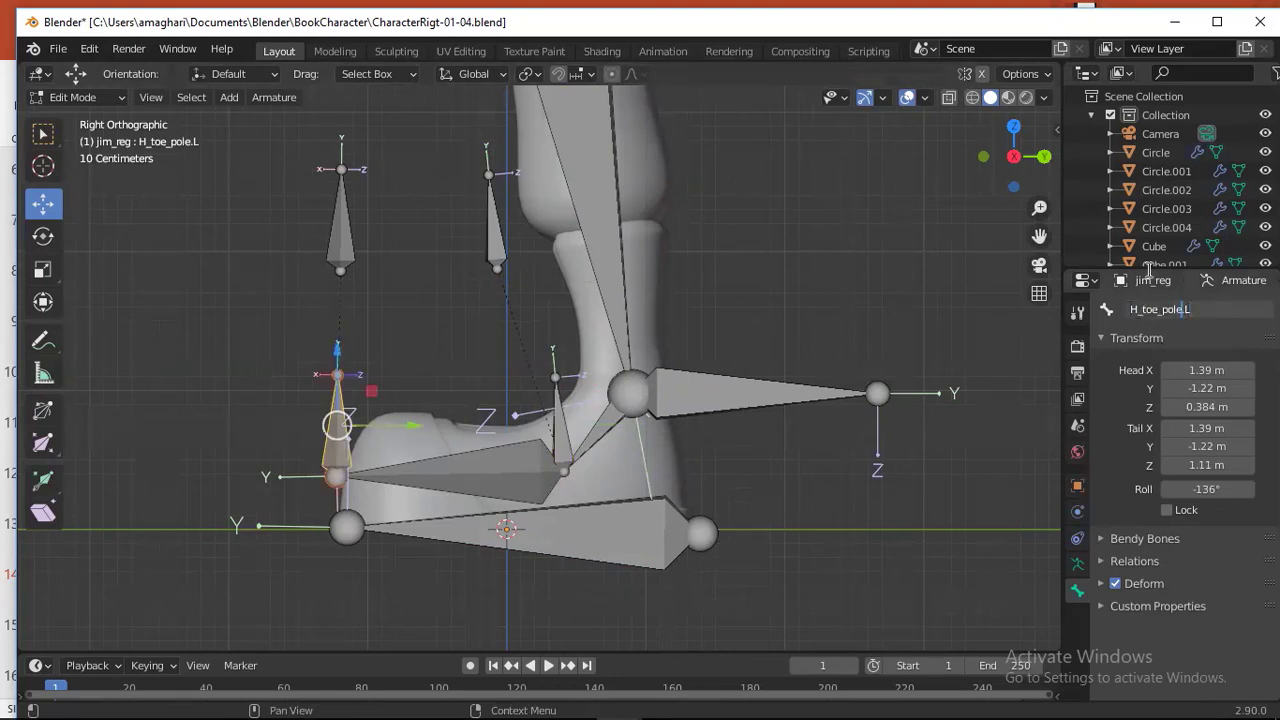
- Rename the upright bone at the toe tip as H_toe_ik.L and check the name of the upright foot bone
key(BackSpace)
key(BackSpace)
key(Return)
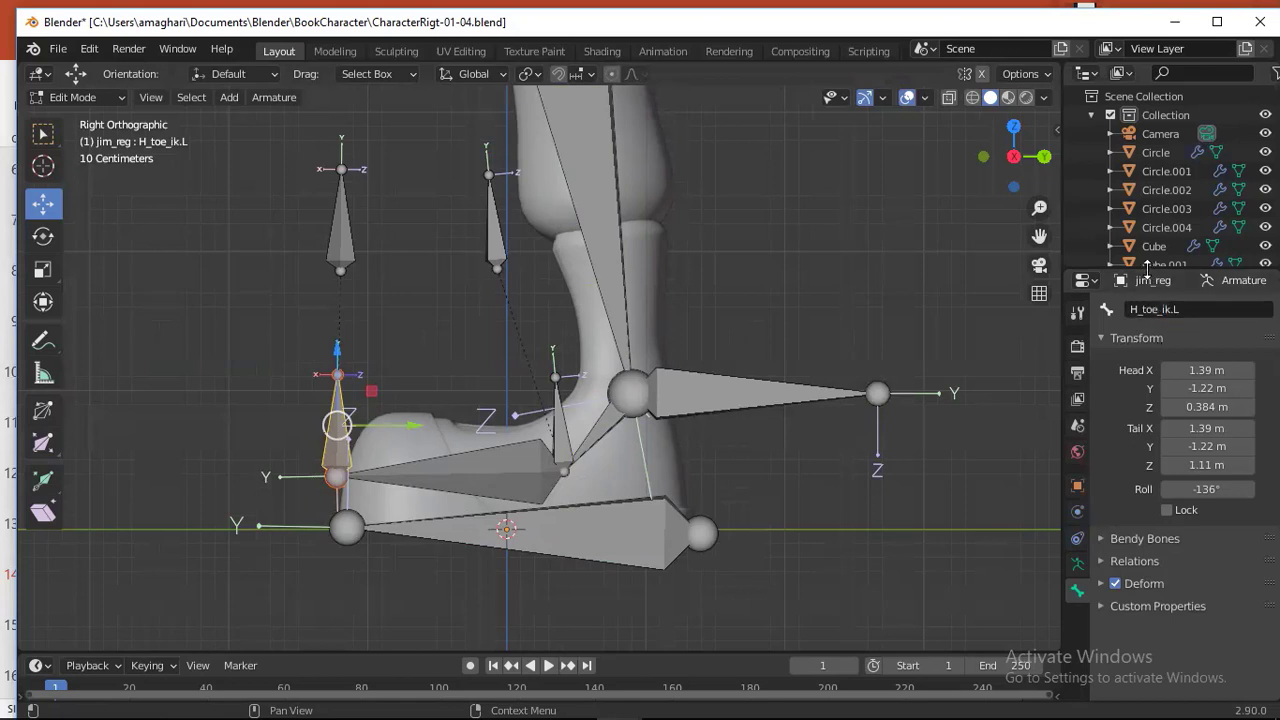
click(559, 425)
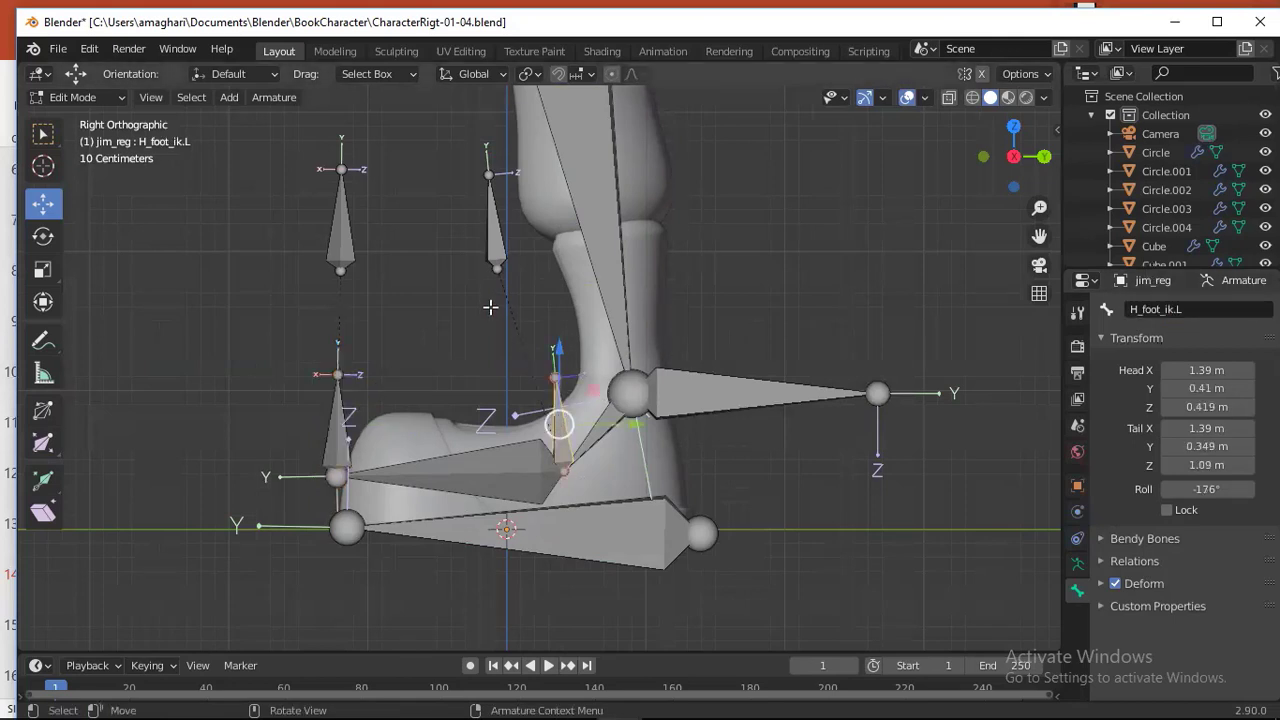
- Rename the duplicated bone floating above the foot's upright IK bone as H_foot_pole.L
click(492, 221)
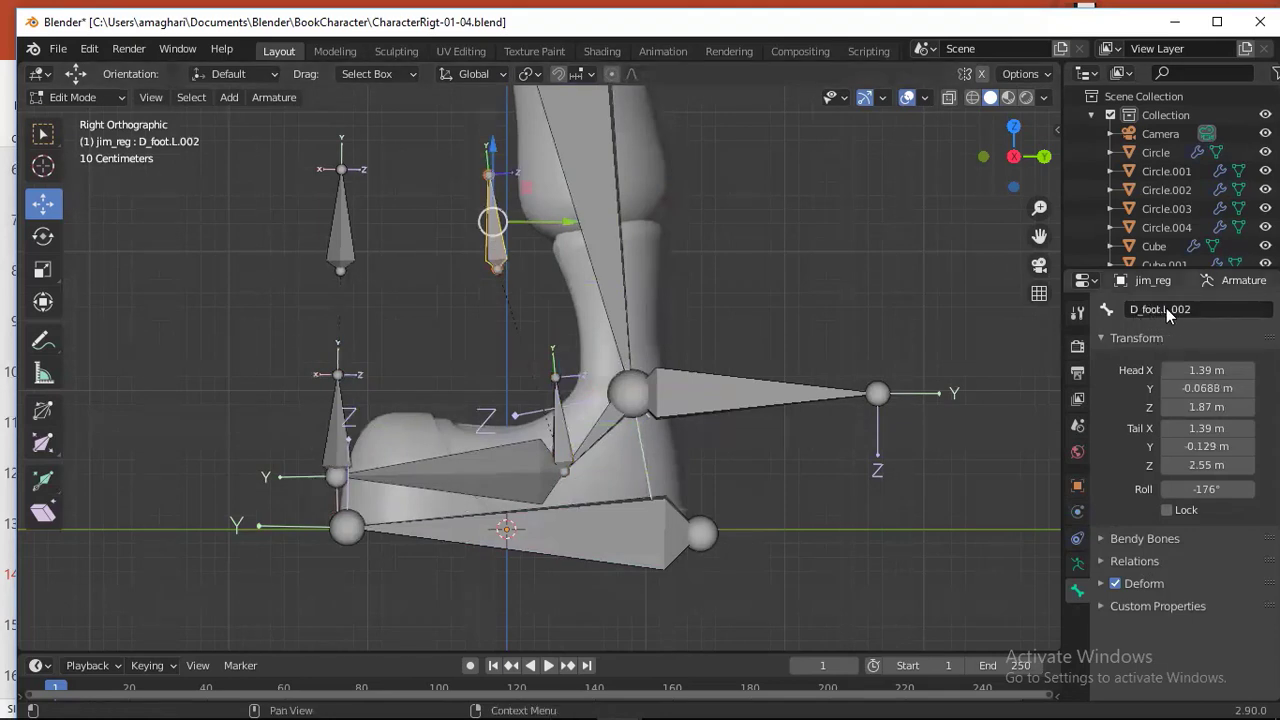
click(1210, 306)
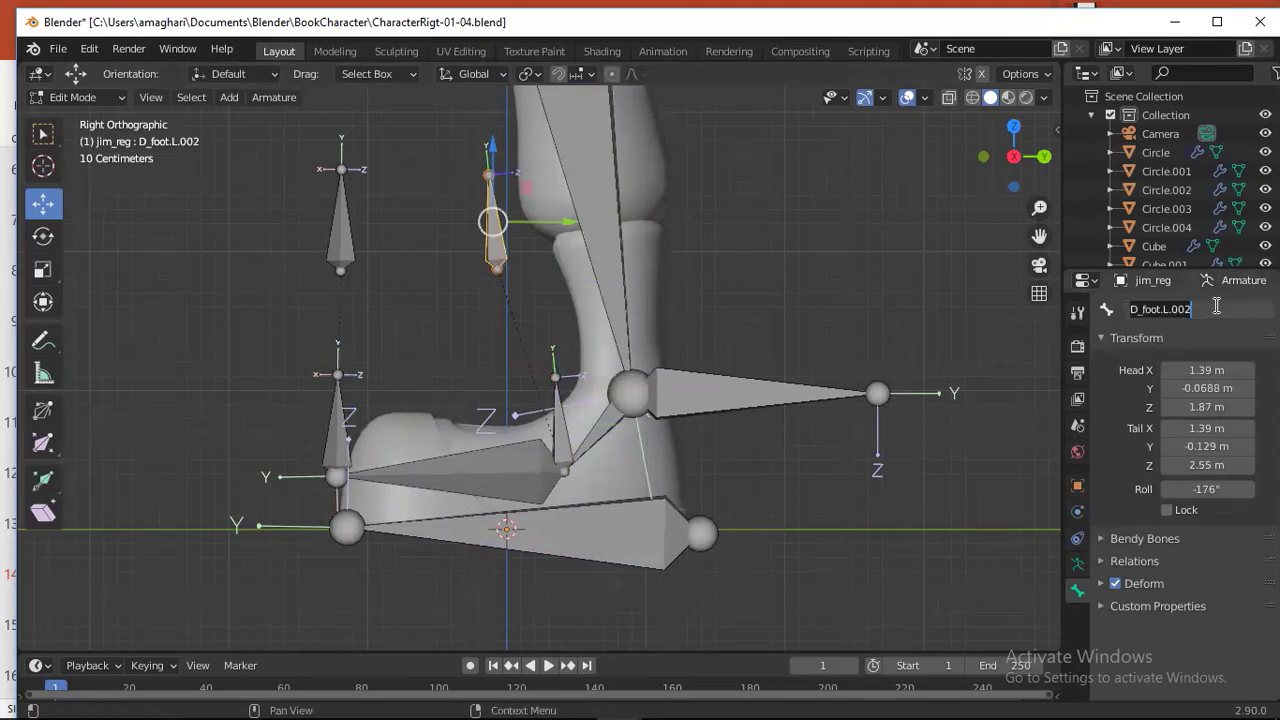
text(H_foot_po)
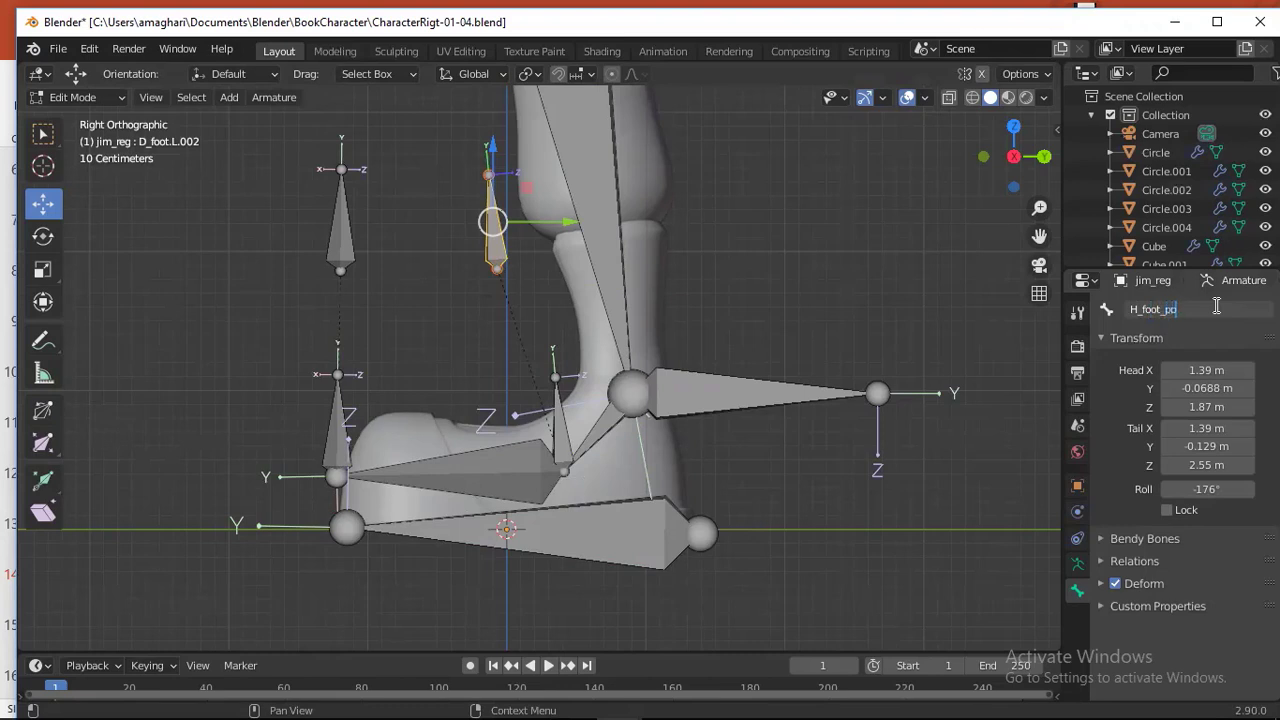
text(le.L)
key(Return)
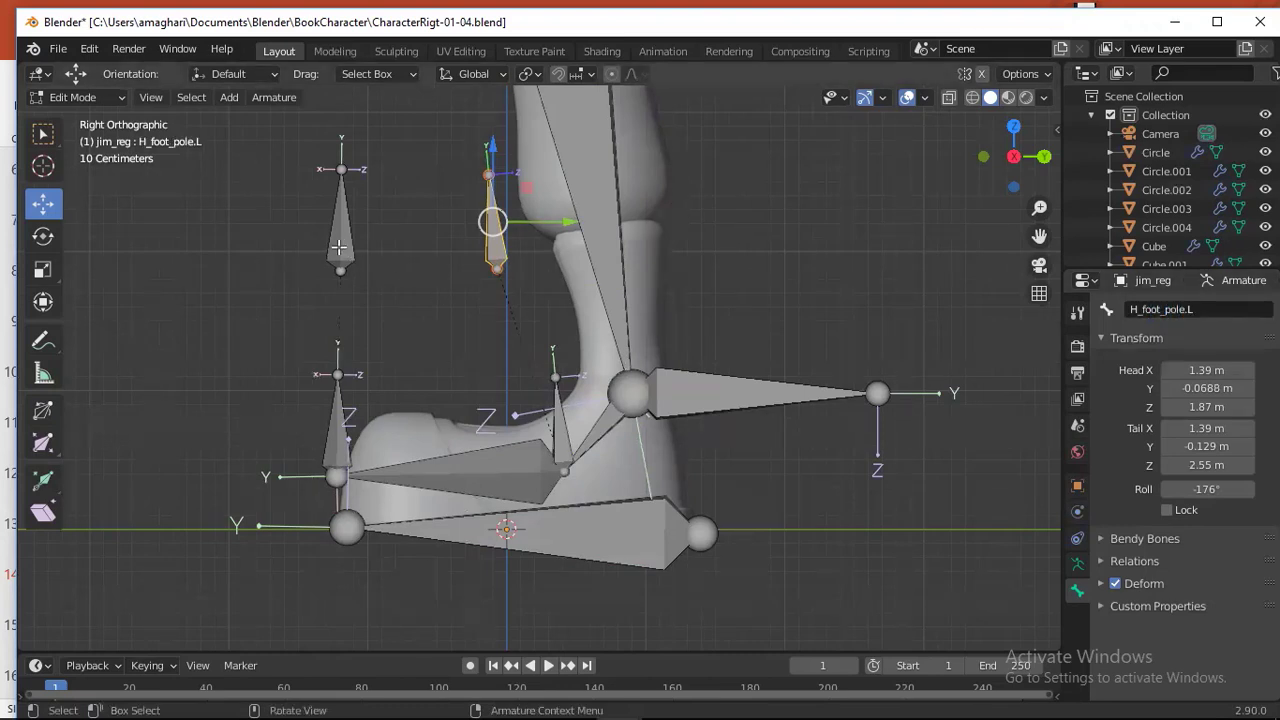
- Rename the duplicated bone floating above the toe's upright IK bone as H_toe_pole.L
click(337, 246)
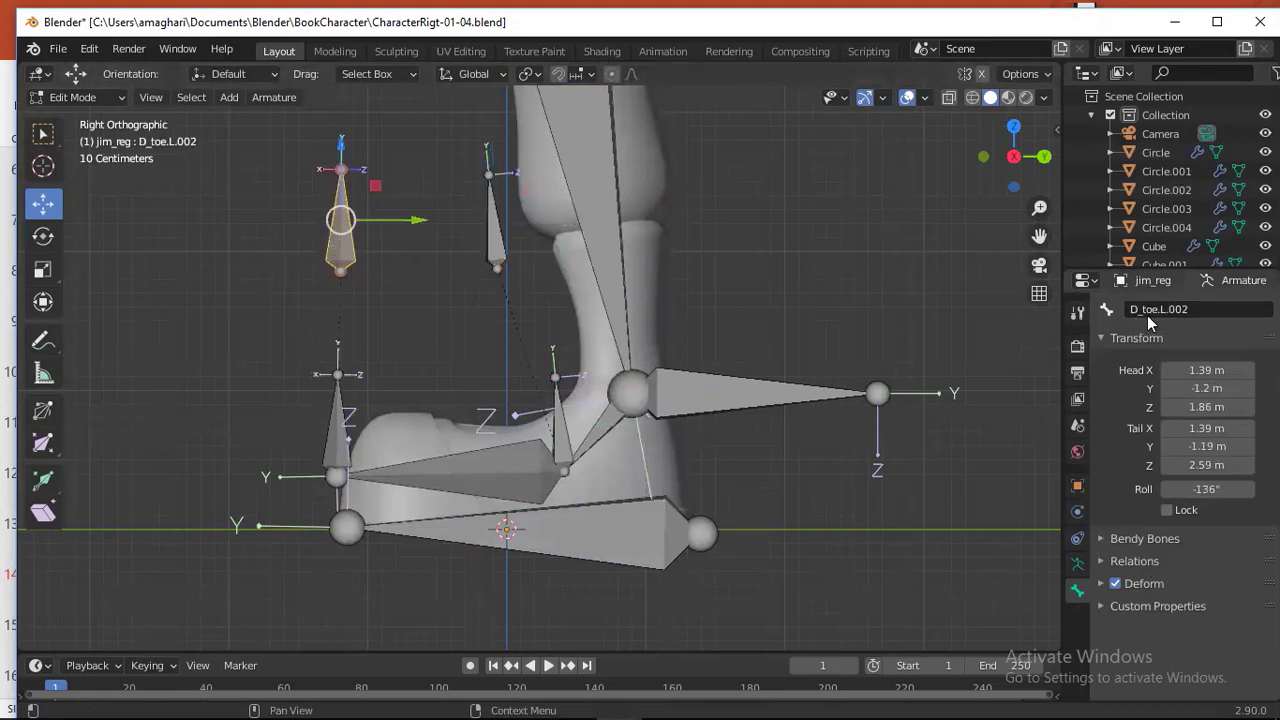
click(1210, 308)
text(H_toe_pole)
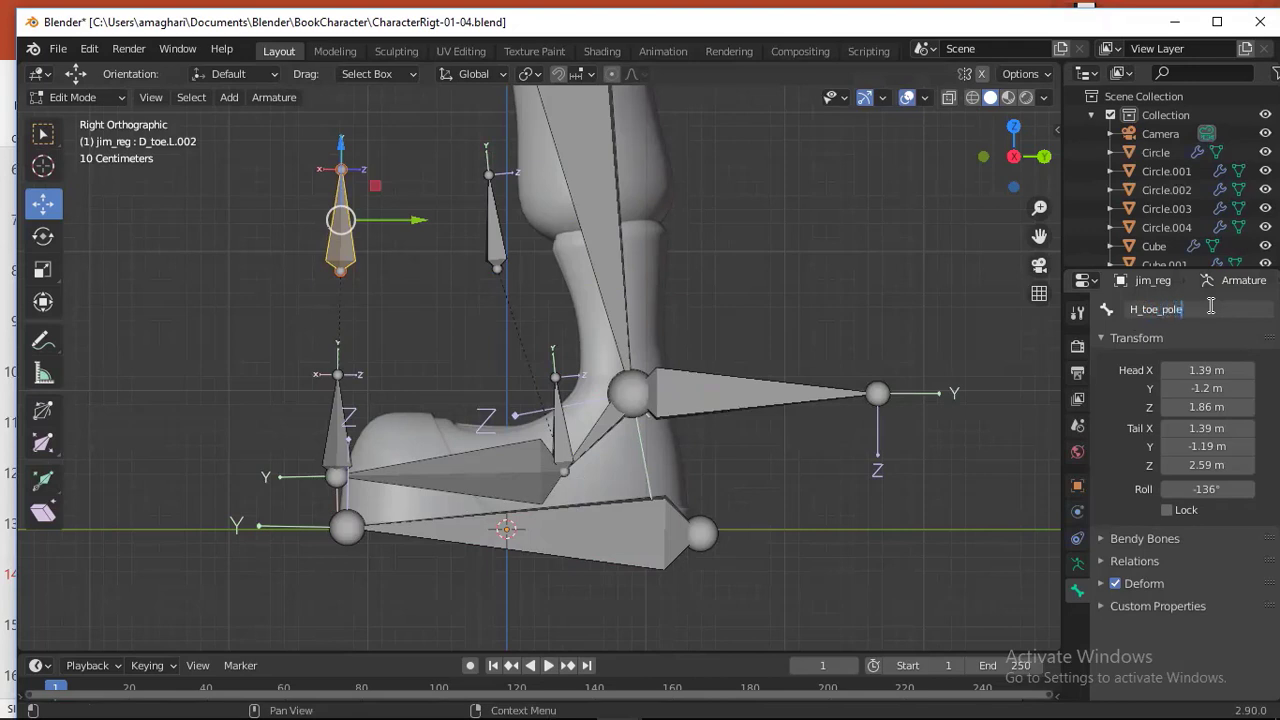
text(.L)
key(Return)
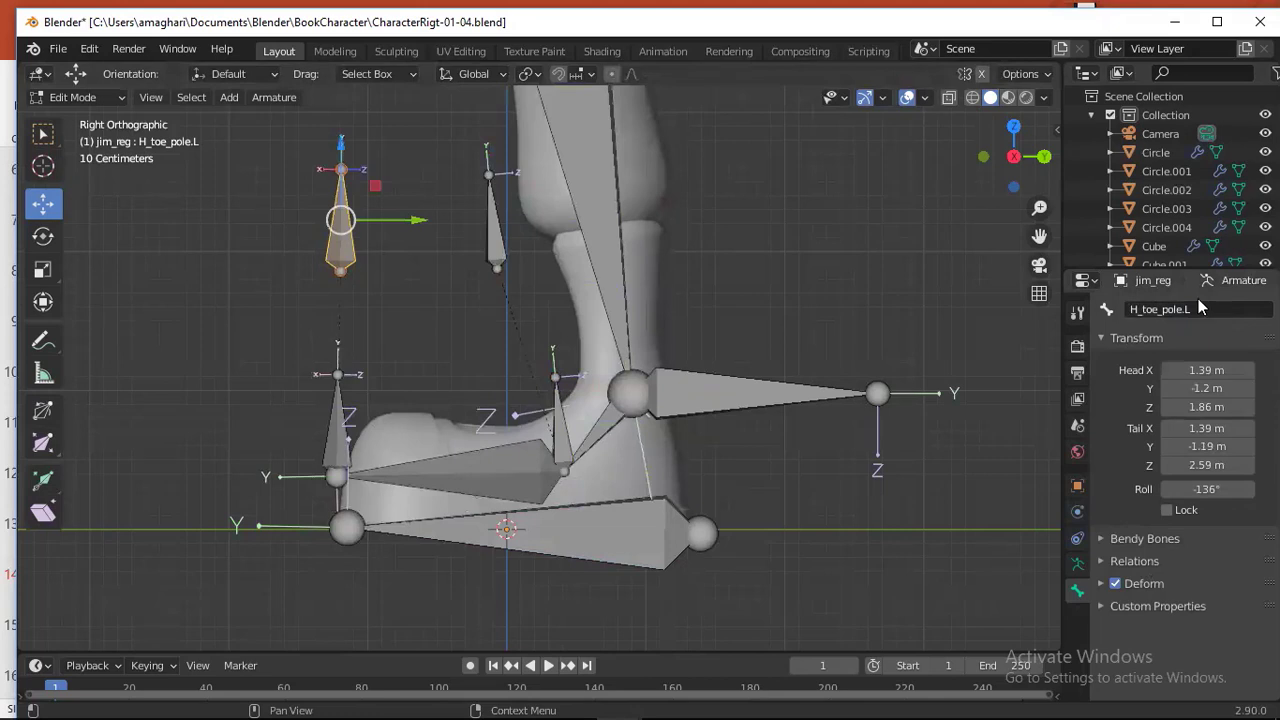
- Clear the parent of the two floating pole bones, H_foot_pole.L and H_toe_pole.L
click(522, 340)
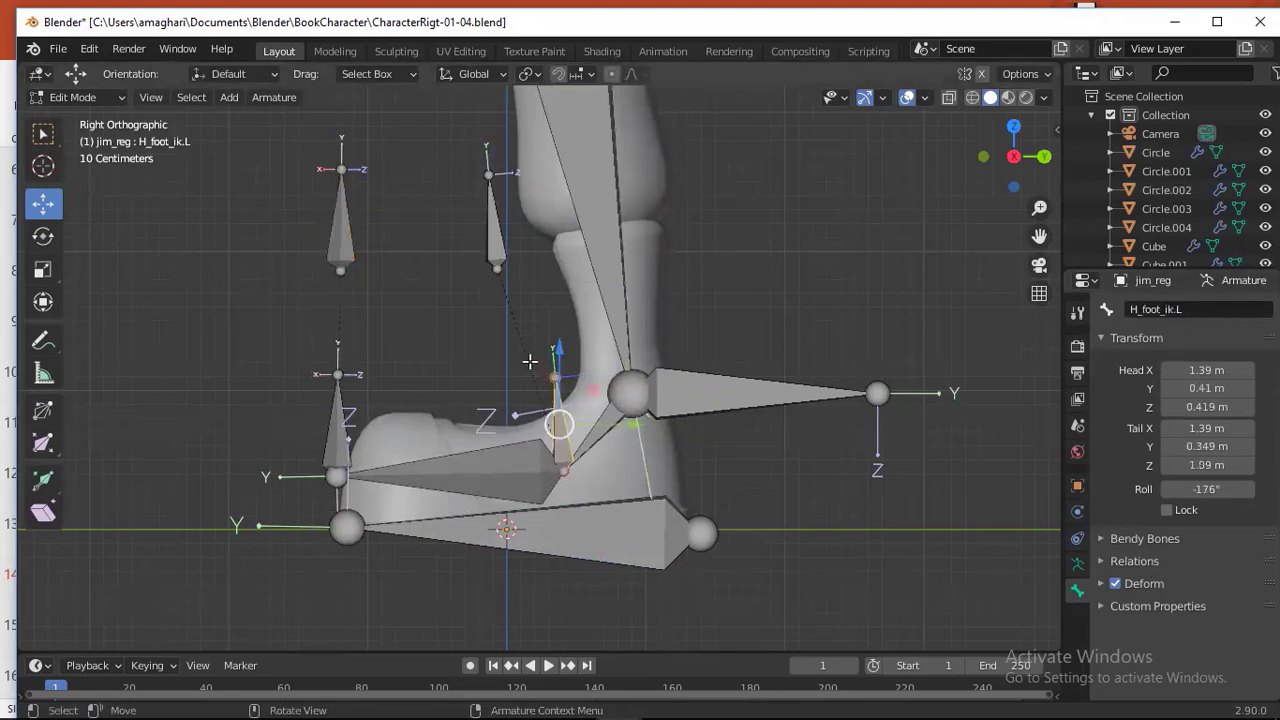
click(494, 237)
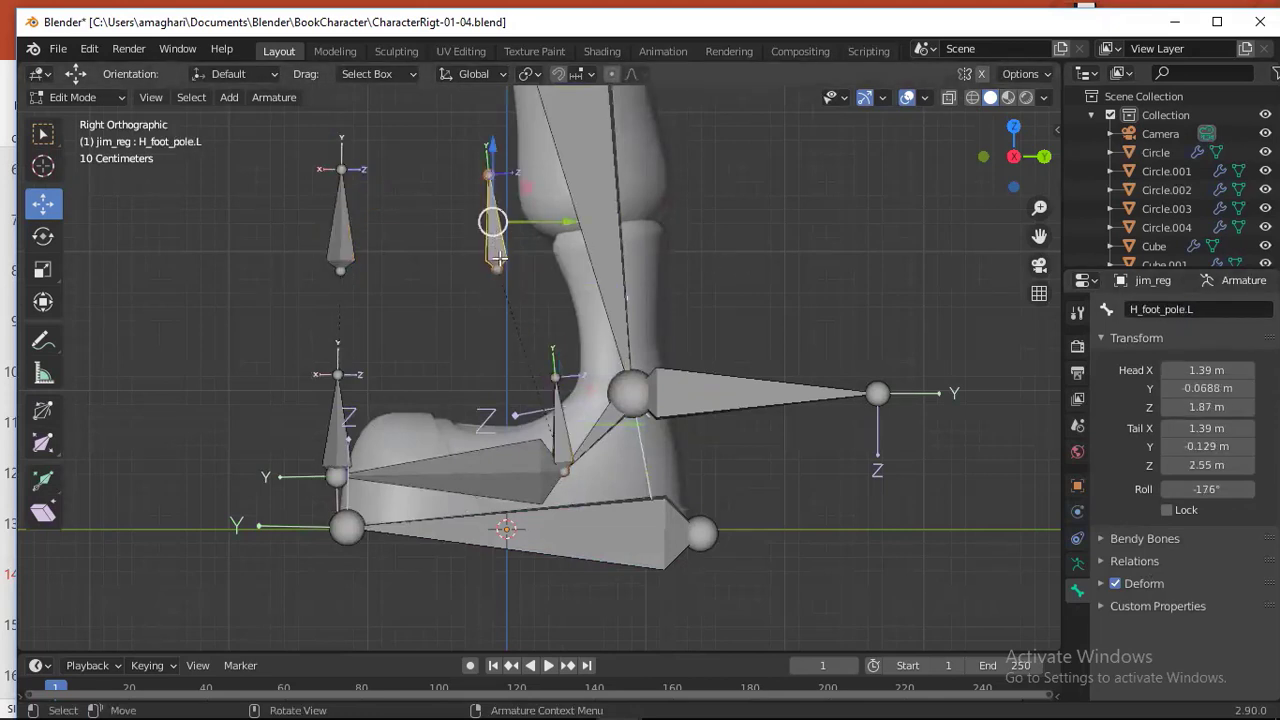
key(alt+p)
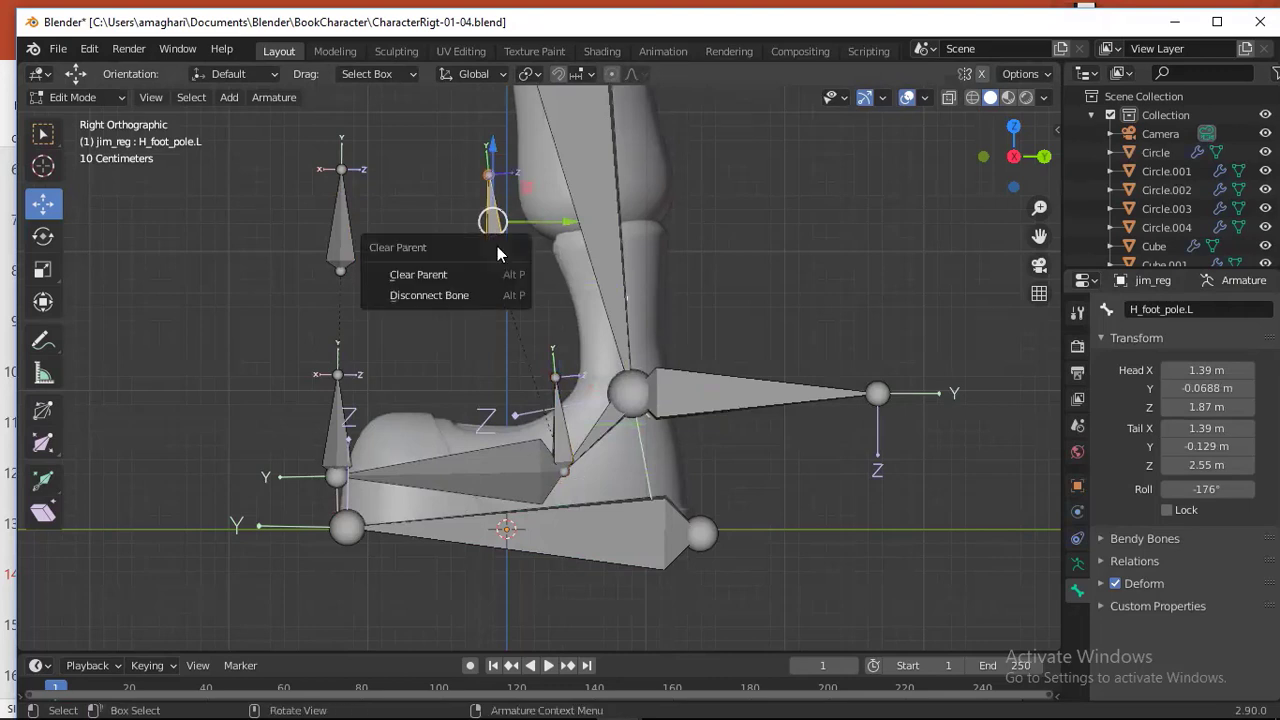
click(465, 272)
click(335, 248)
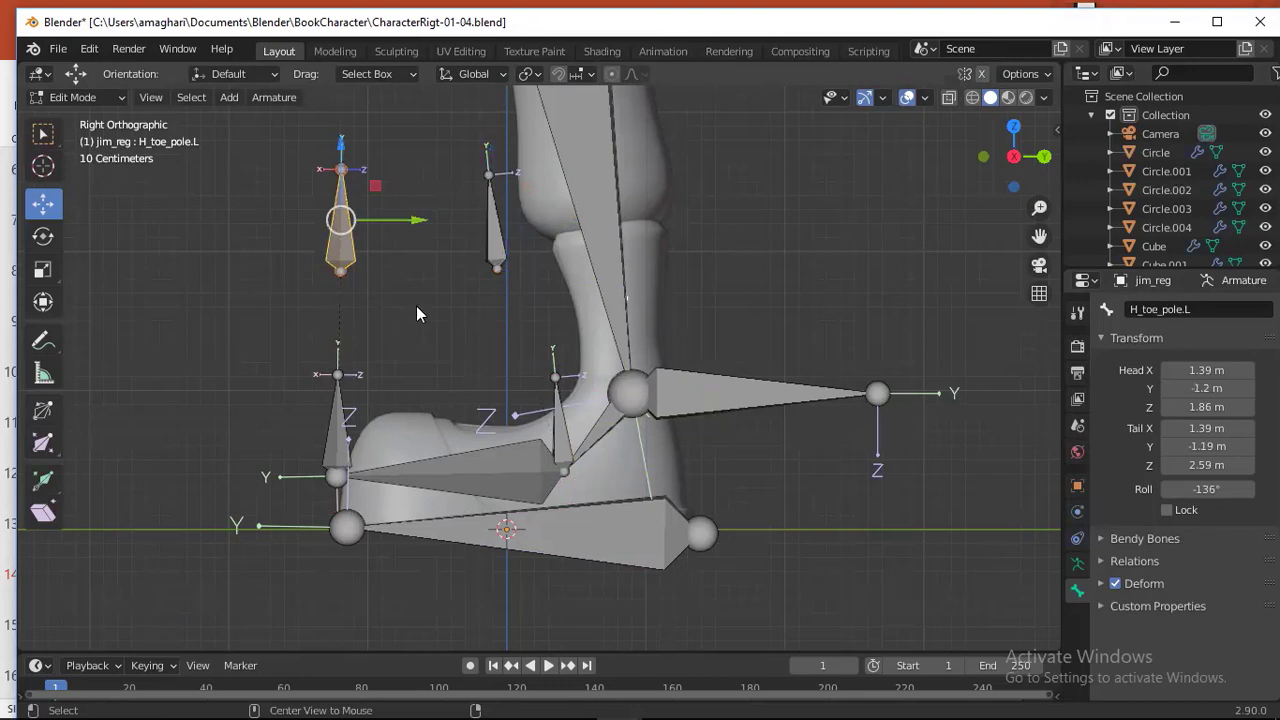
key(alt+p)
click(384, 339)
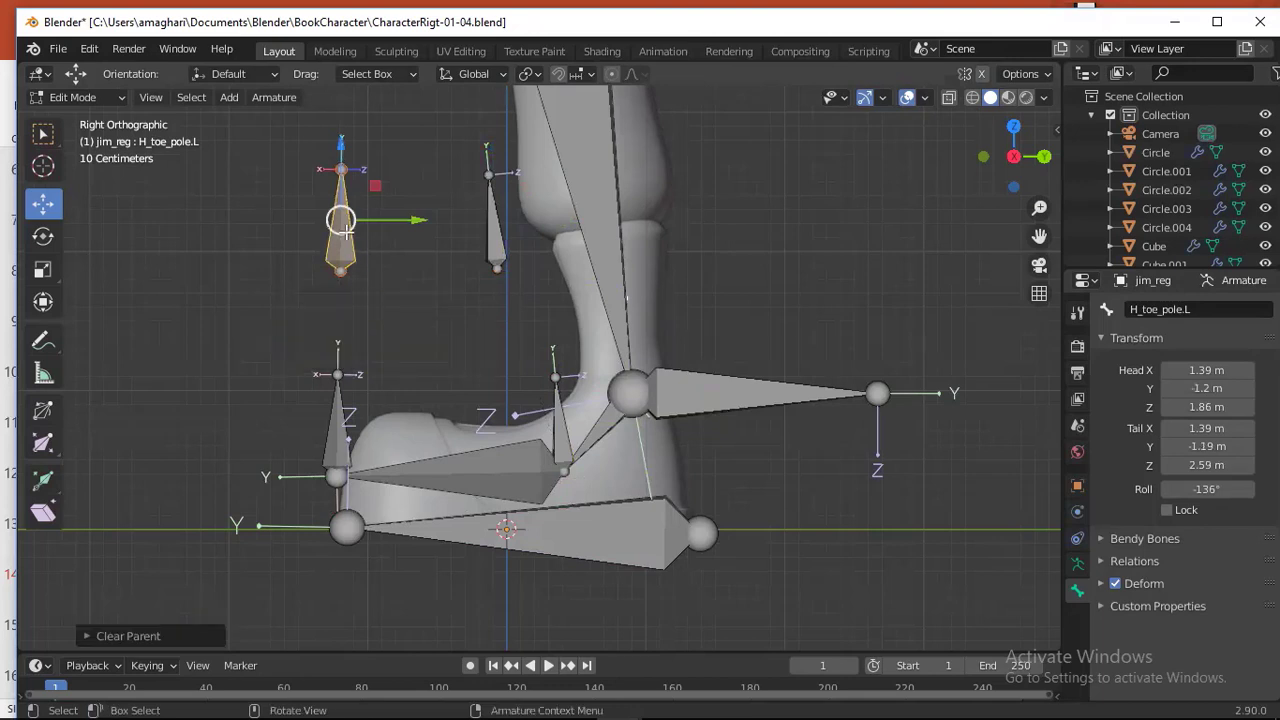
- Raise H_toe_pole.L and H_foot_pole.L by about 0.09 m each so they stay level with each other
drag(341, 147, 348, 133)
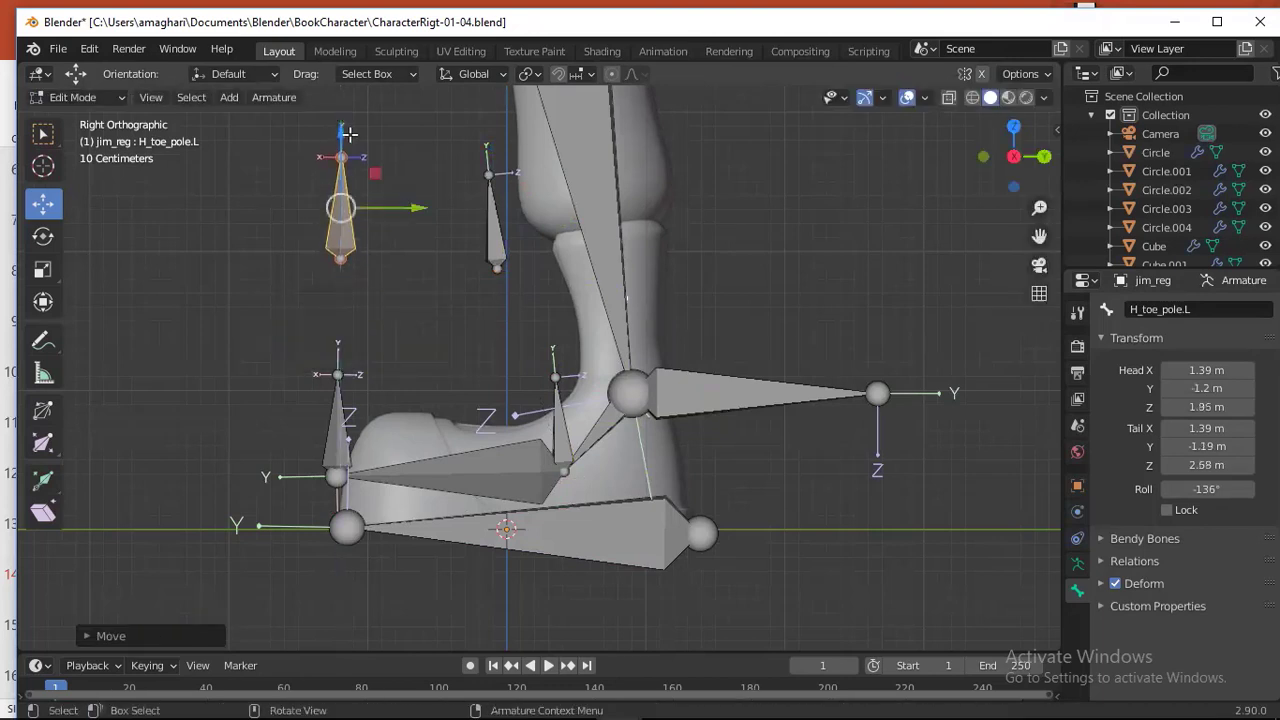
click(491, 218)
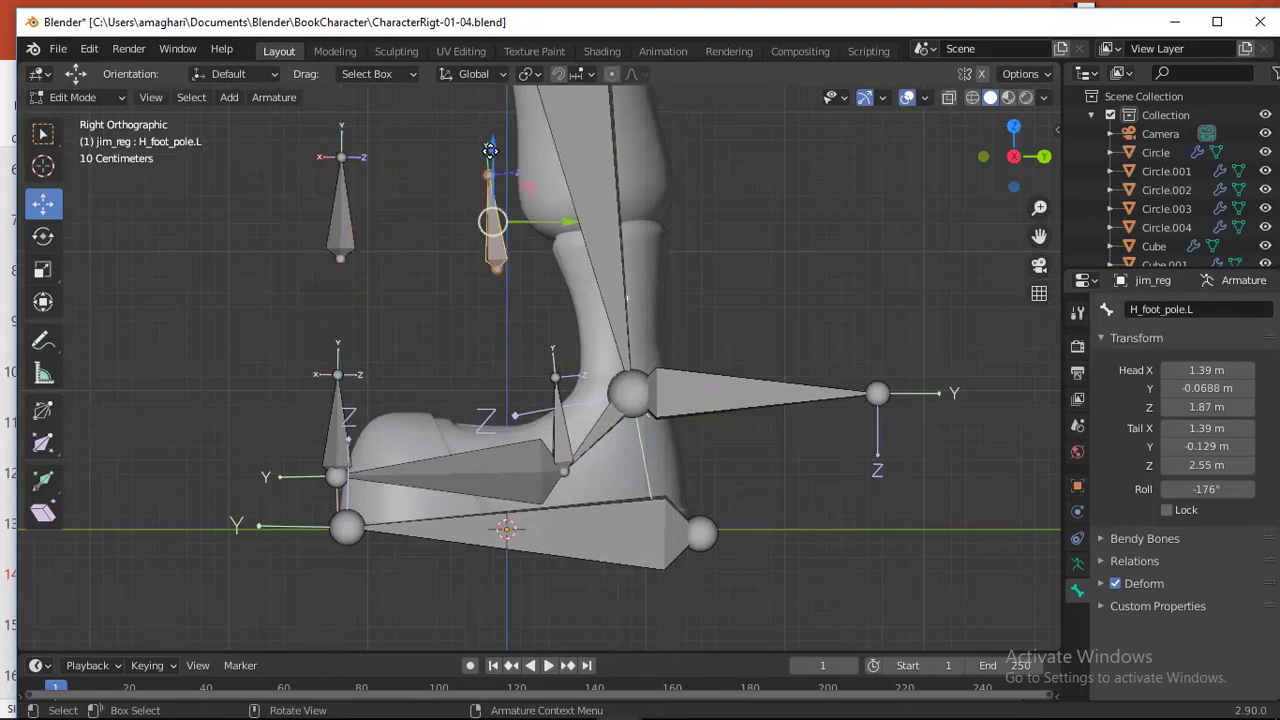
drag(489, 150, 489, 138)
click(341, 183)
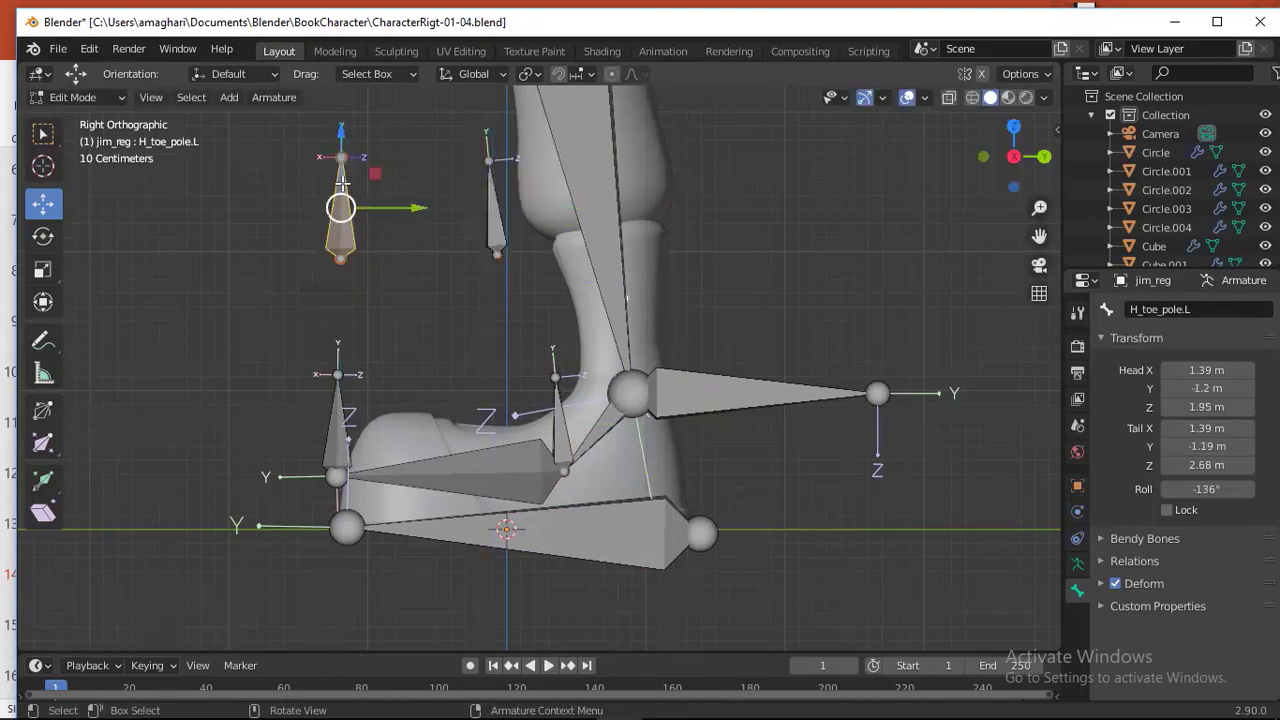
drag(341, 183, 342, 178)
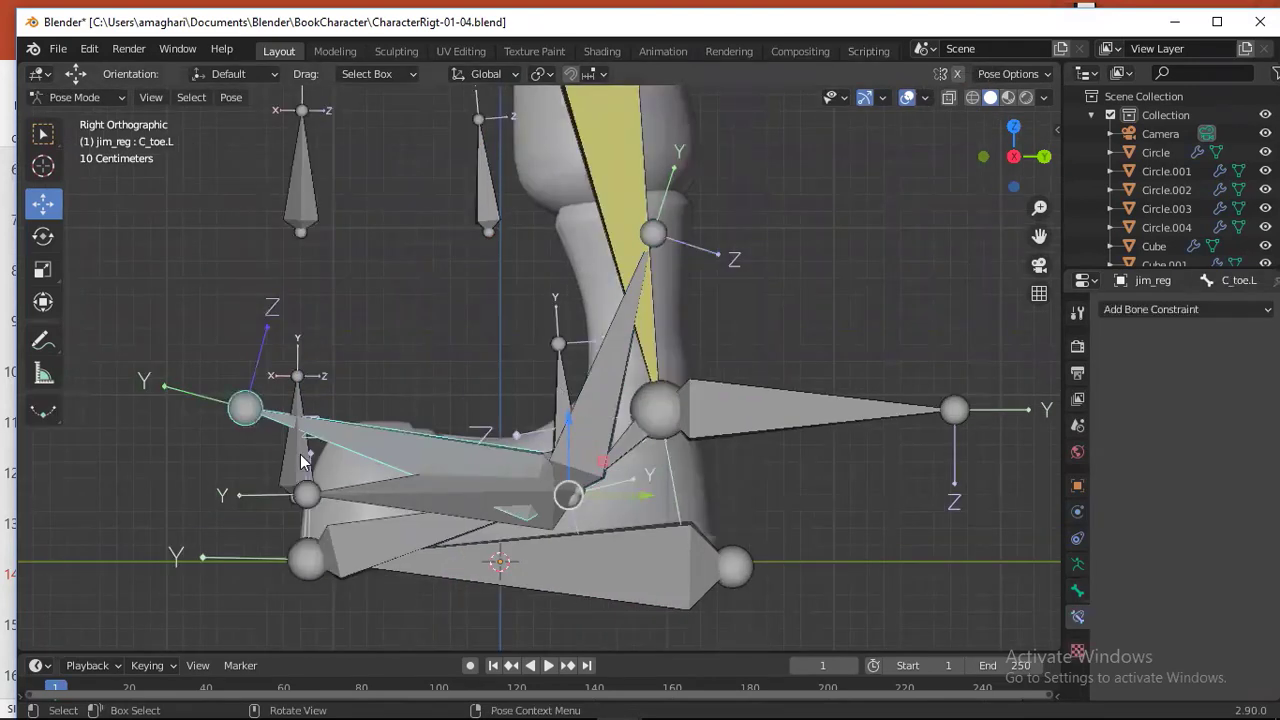
- Move the tip of the C_toe.L bone slightly forward and down in Edit Mode
click(279, 414)
click(244, 412)
click(80, 97)
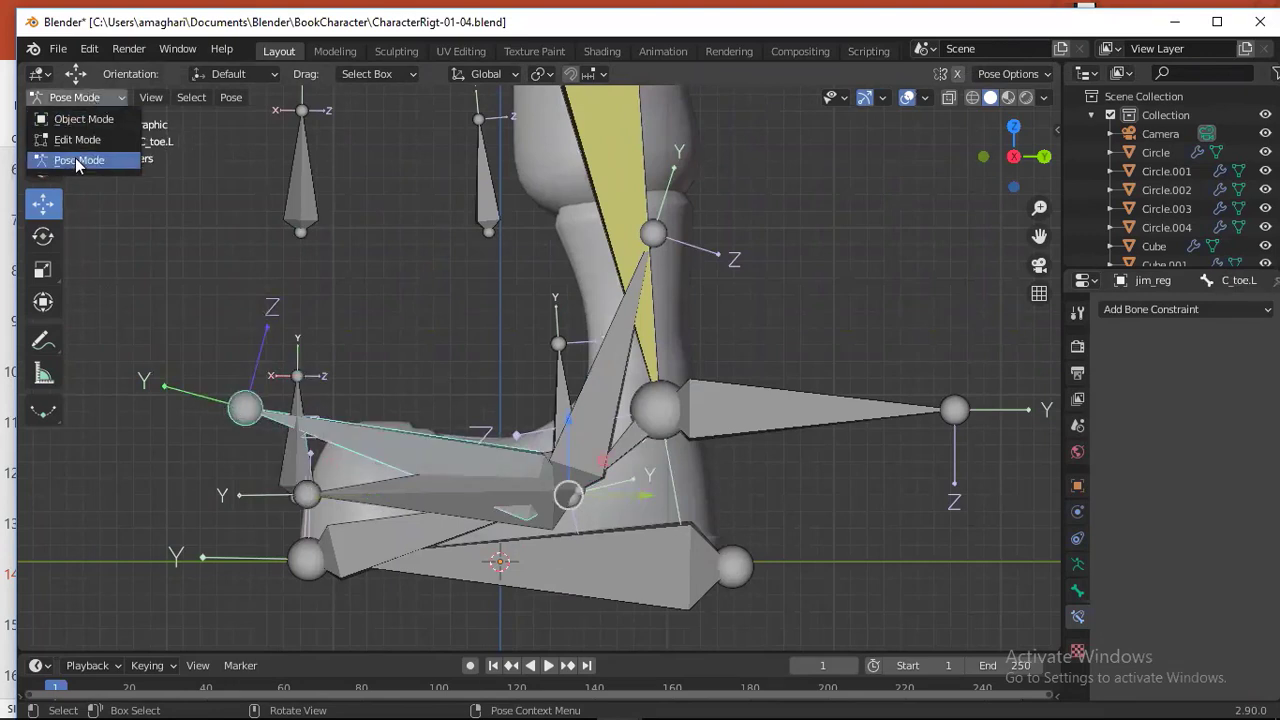
click(77, 139)
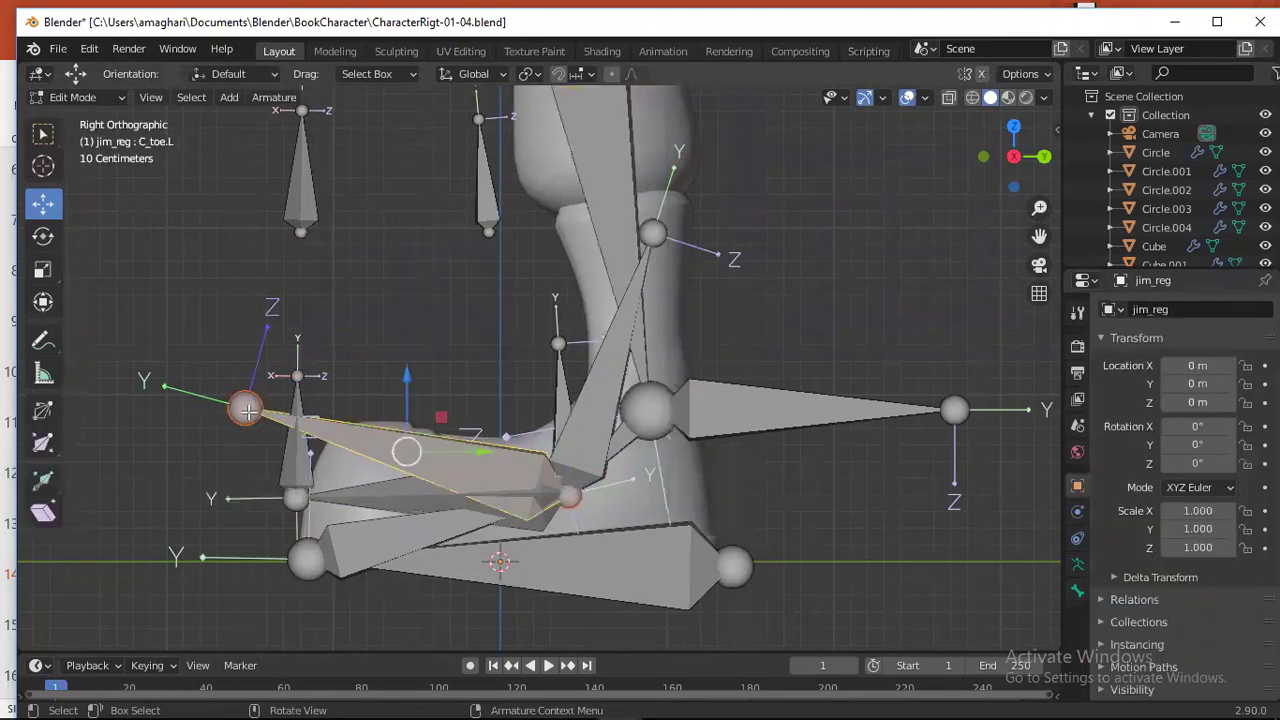
click(246, 408)
drag(246, 408, 233, 414)
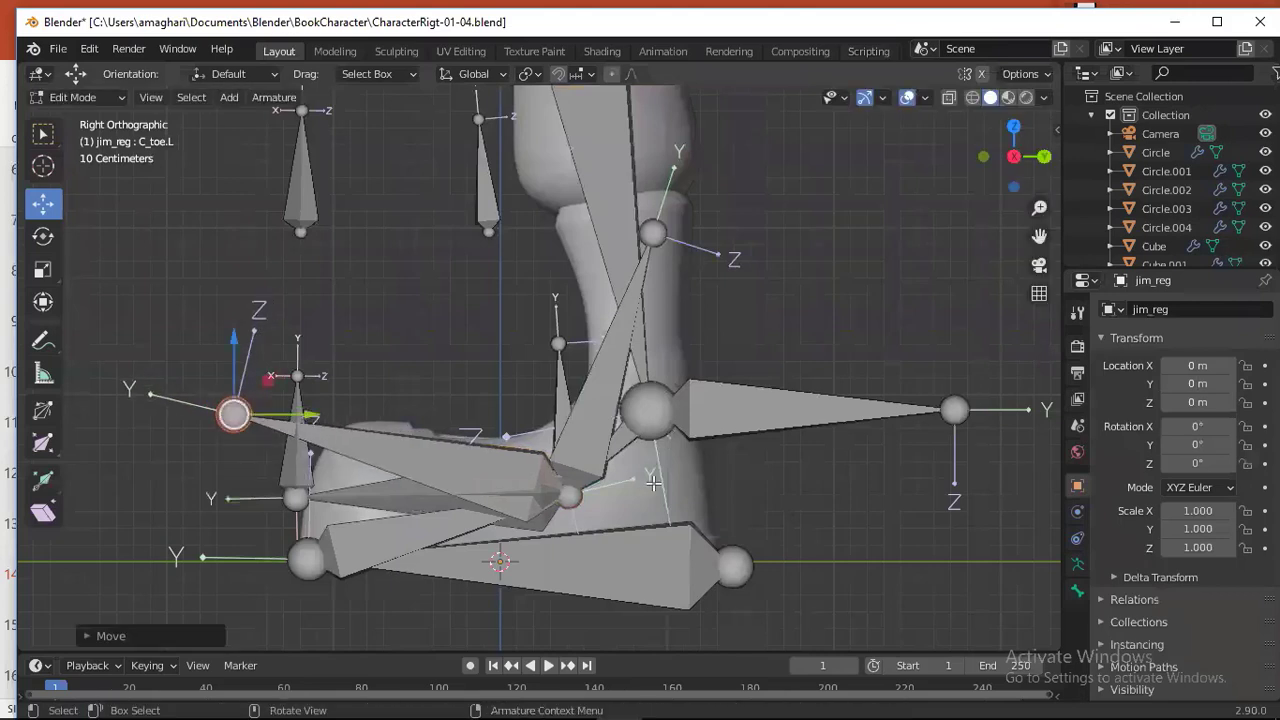
- Add an Inverse Kinematics constraint to the D_foot.L bone in Pose Mode
click(623, 438)
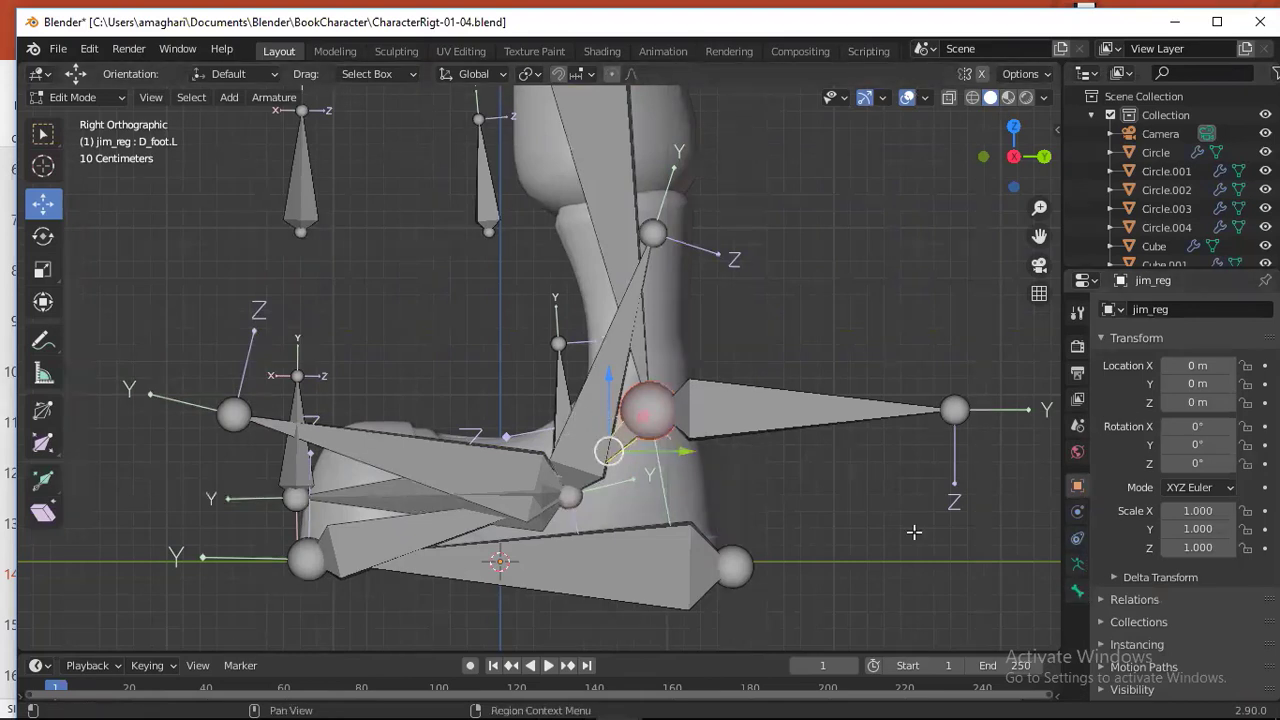
click(80, 97)
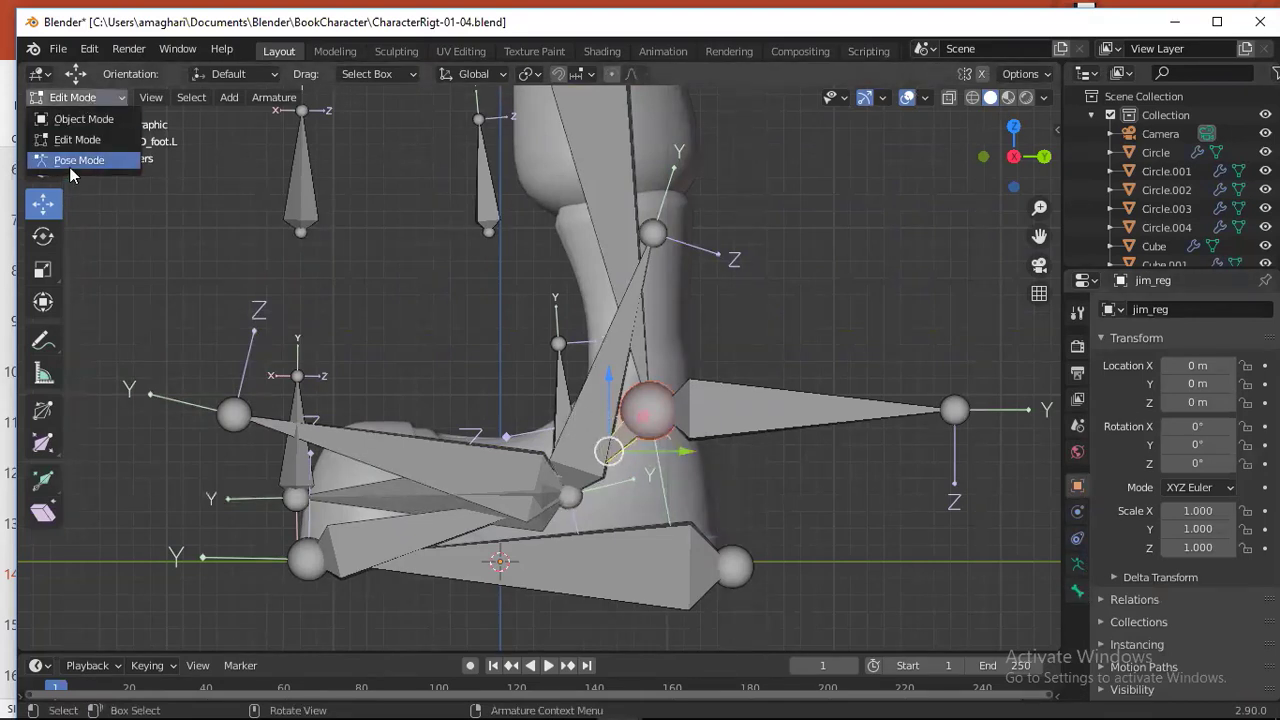
click(72, 161)
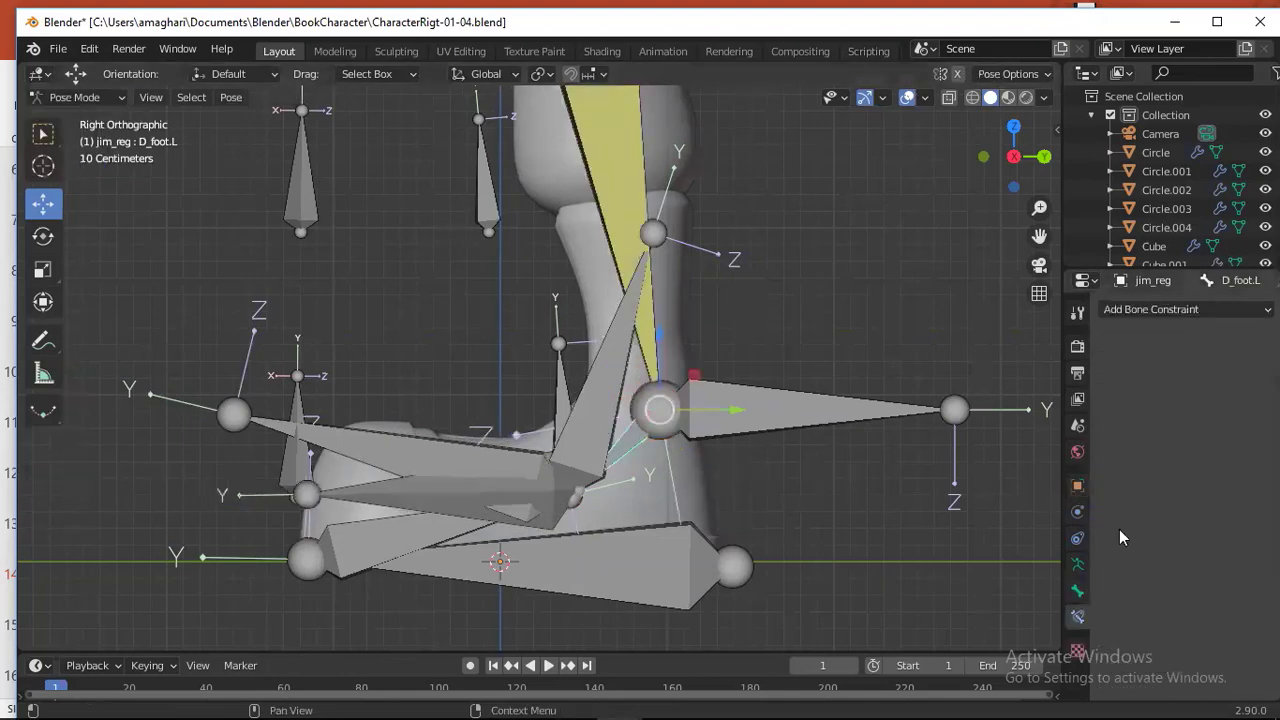
click(1120, 310)
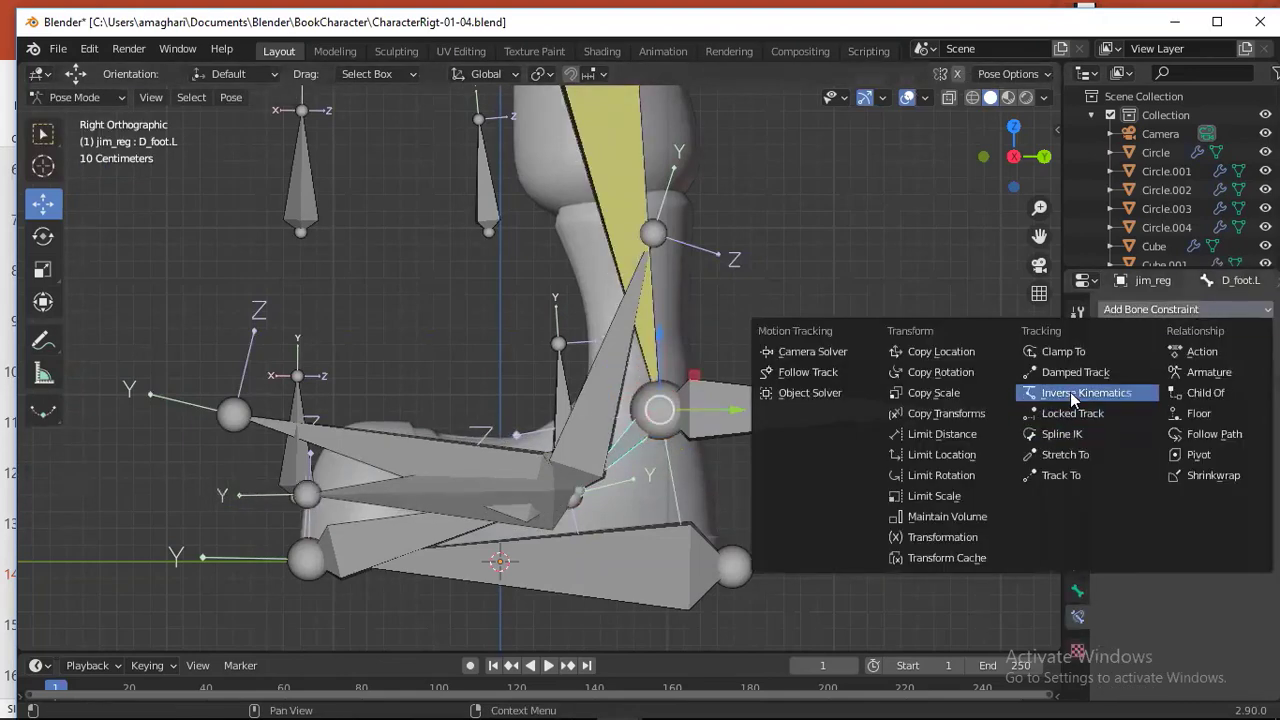
click(1075, 392)
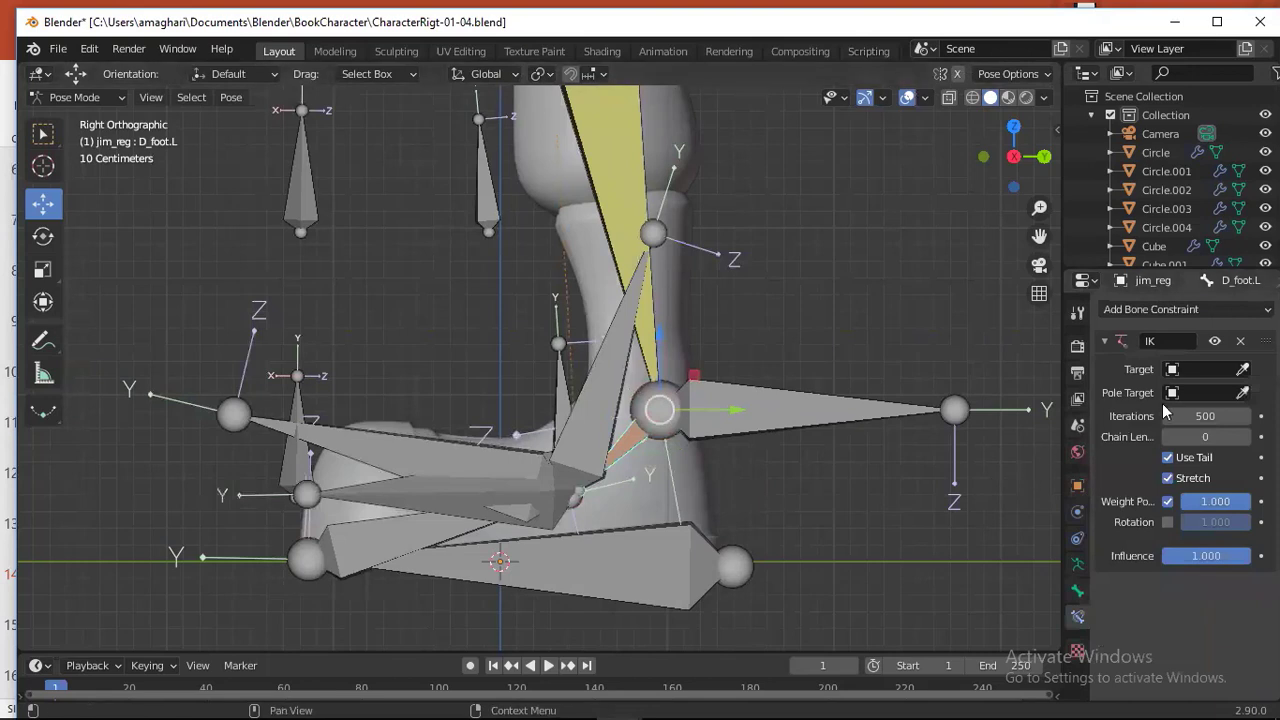
- Set the D_foot.L IK target to the jim_reg armature and its bone H_foot_ik.L
click(1242, 369)
click(566, 393)
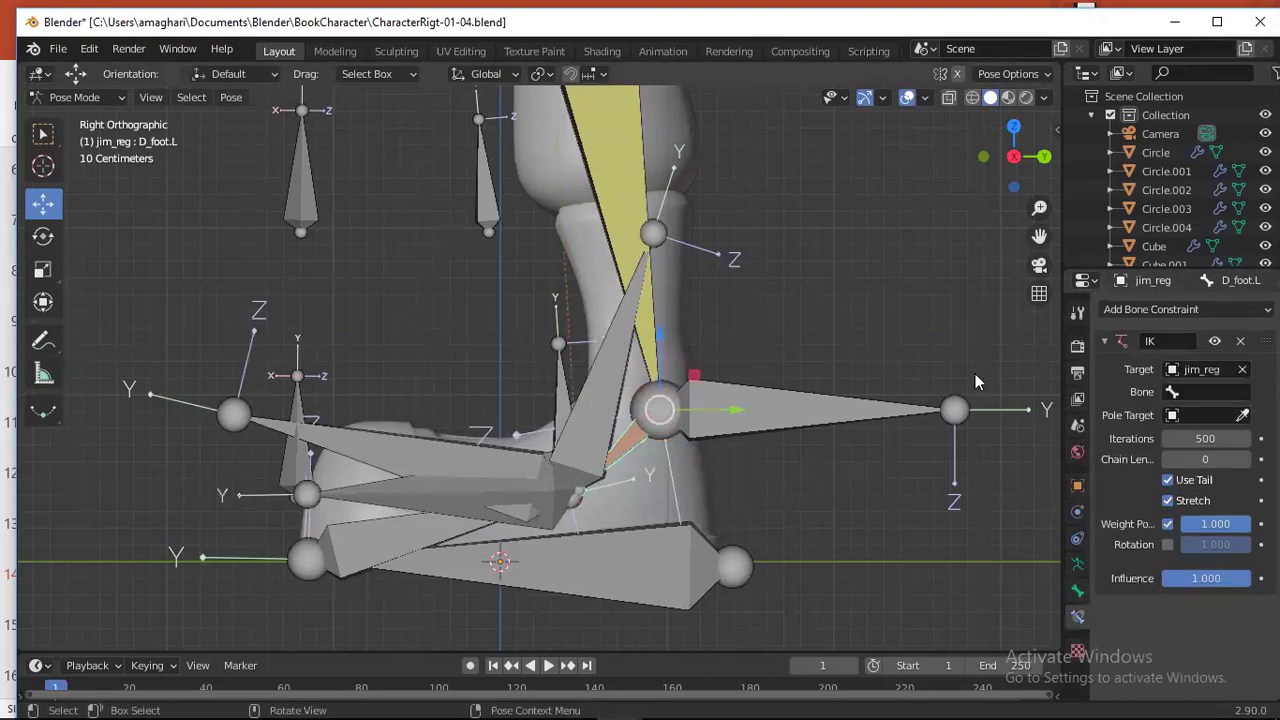
click(1196, 392)
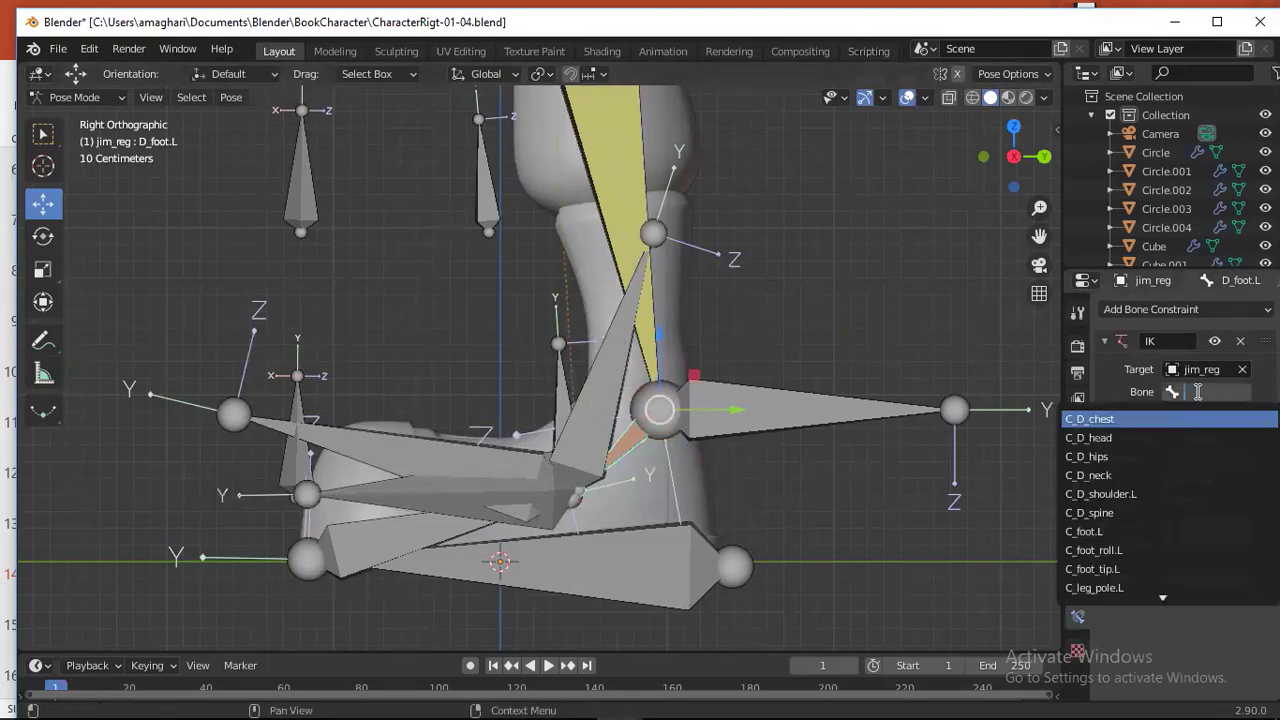
text(H)
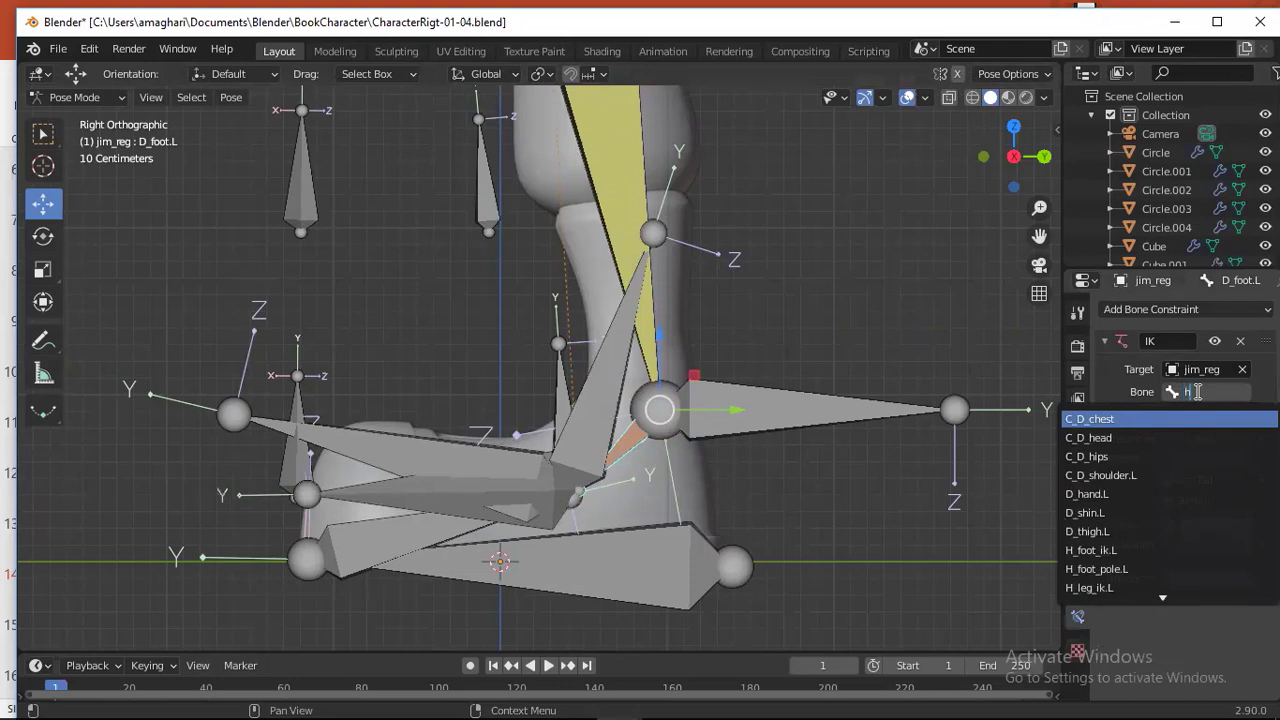
text(h_)
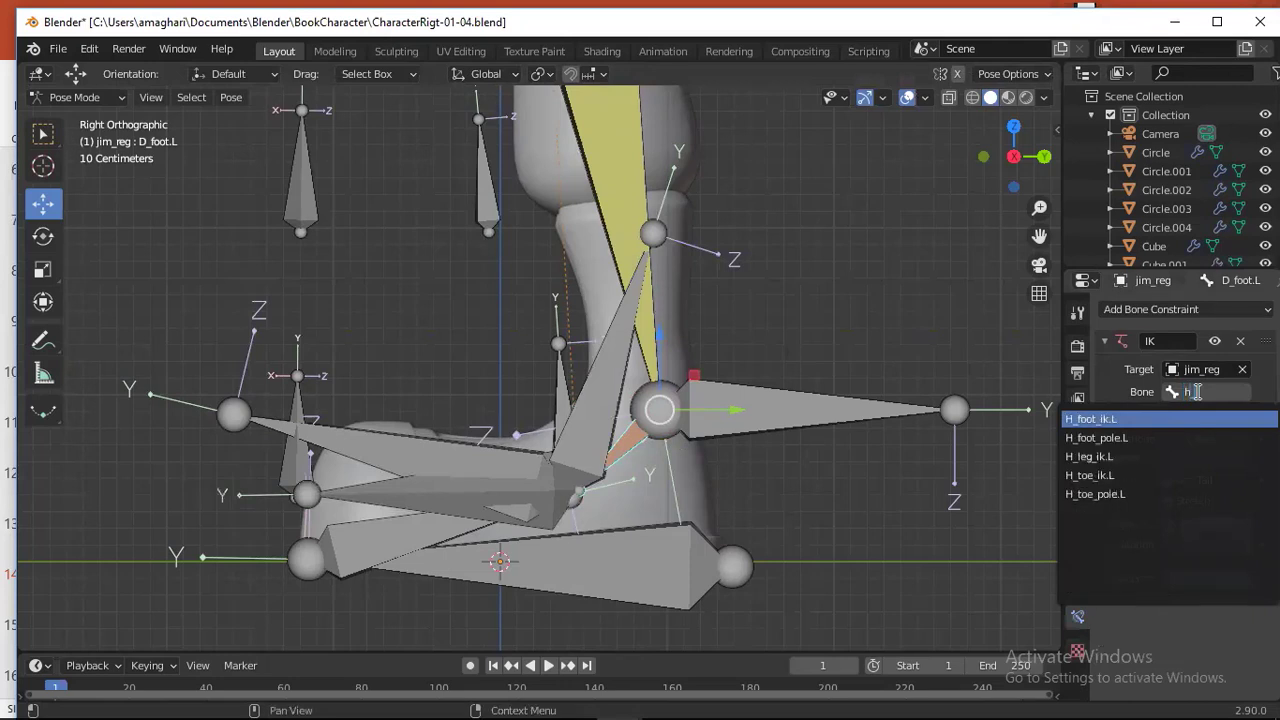
text(f)
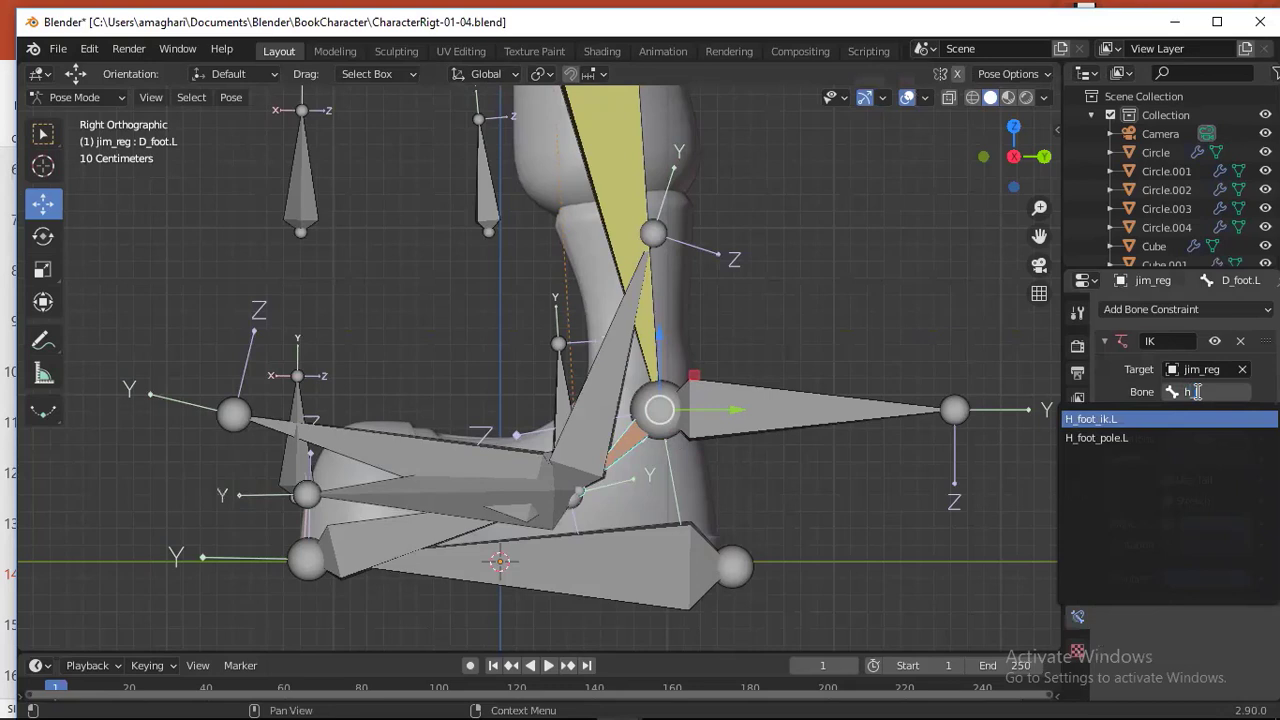
click(1120, 420)
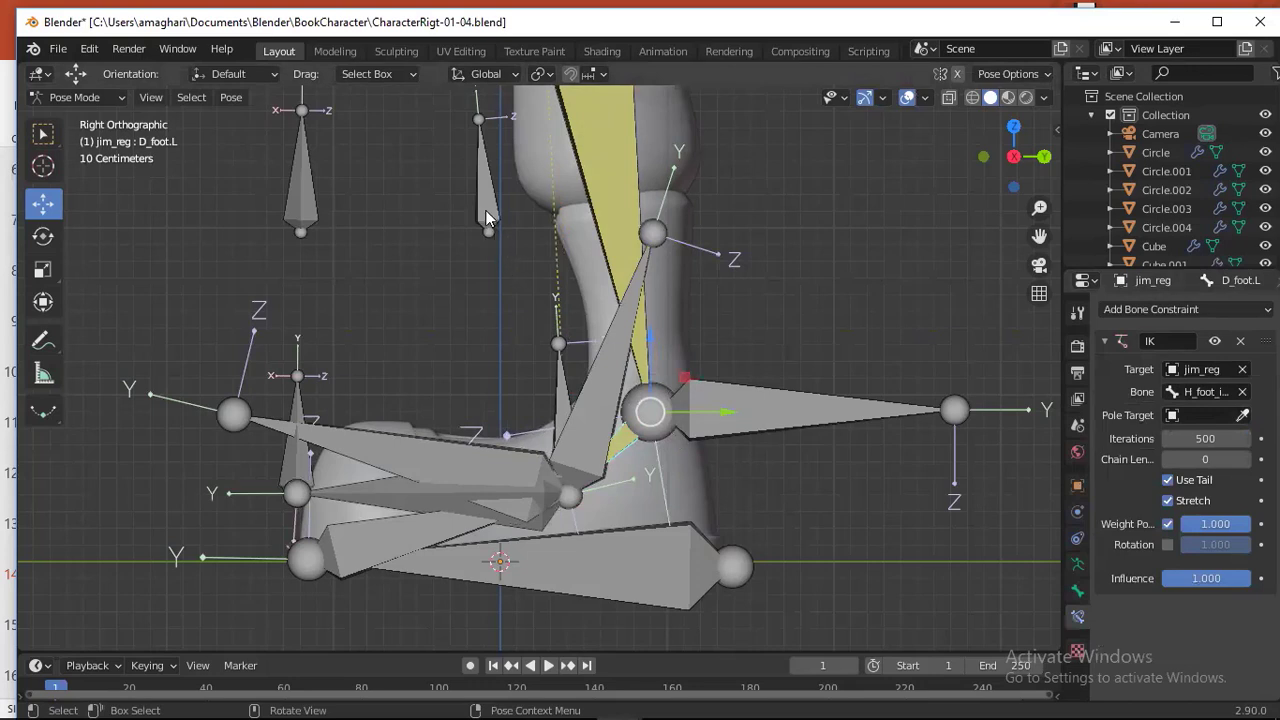
- Set the D_foot.L IK pole target to jim_reg with the bone H_foot_pole.L
click(1243, 415)
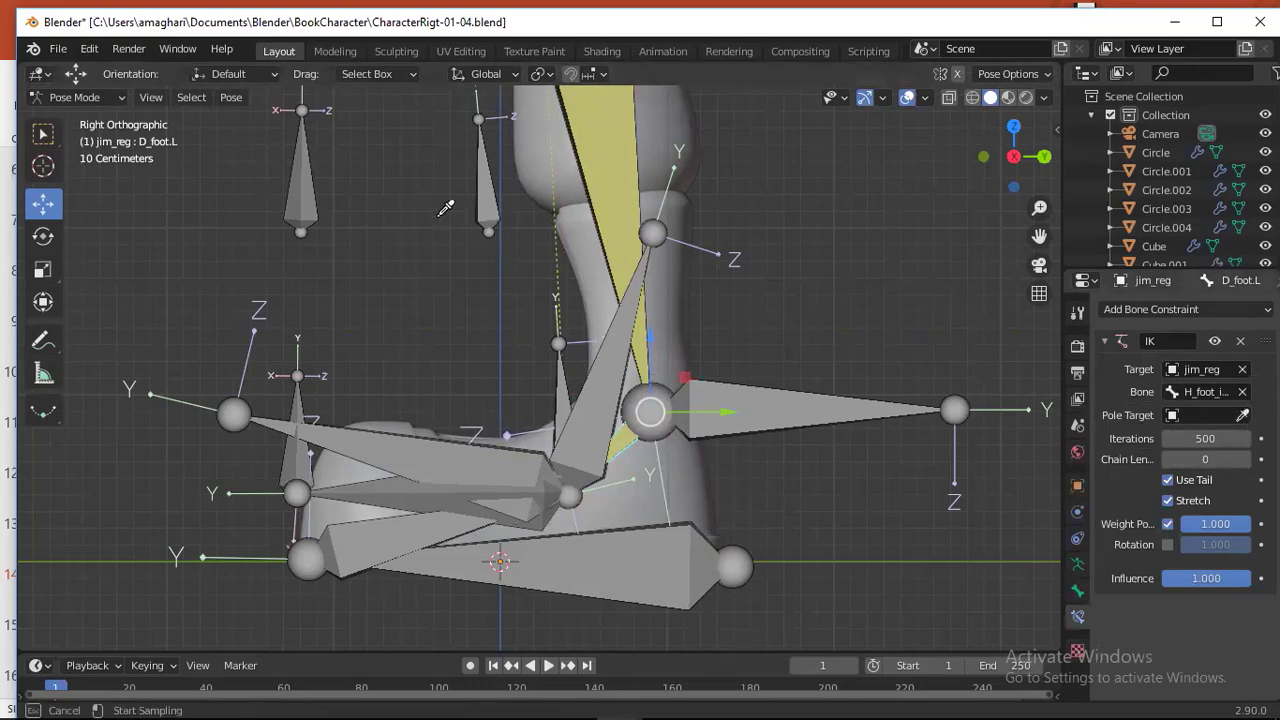
click(480, 170)
click(1197, 437)
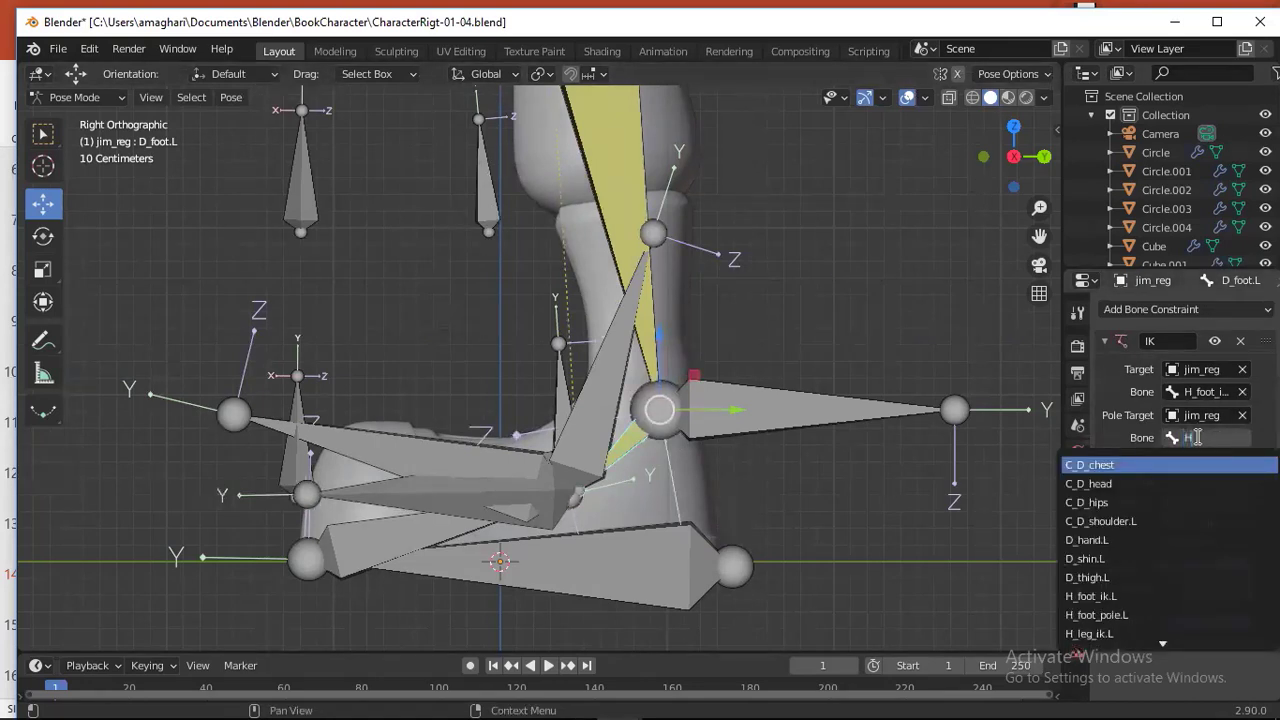
text(H_)
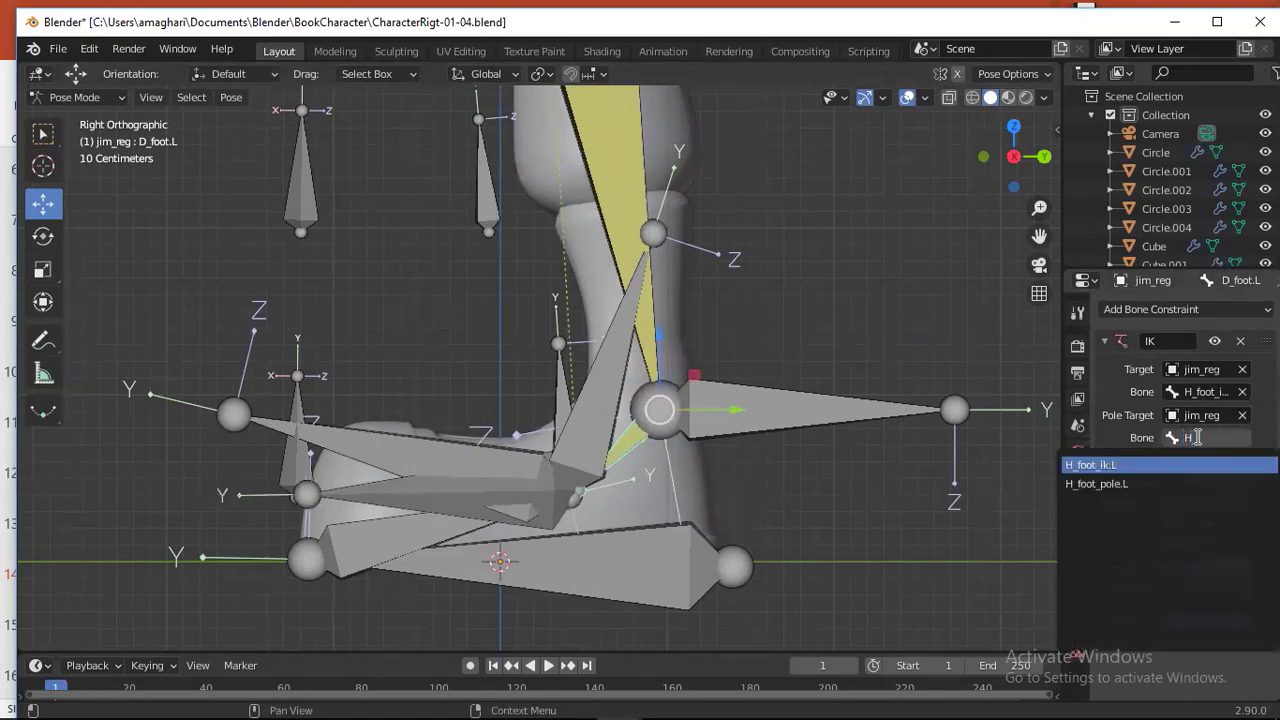
text(f)
click(1117, 487)
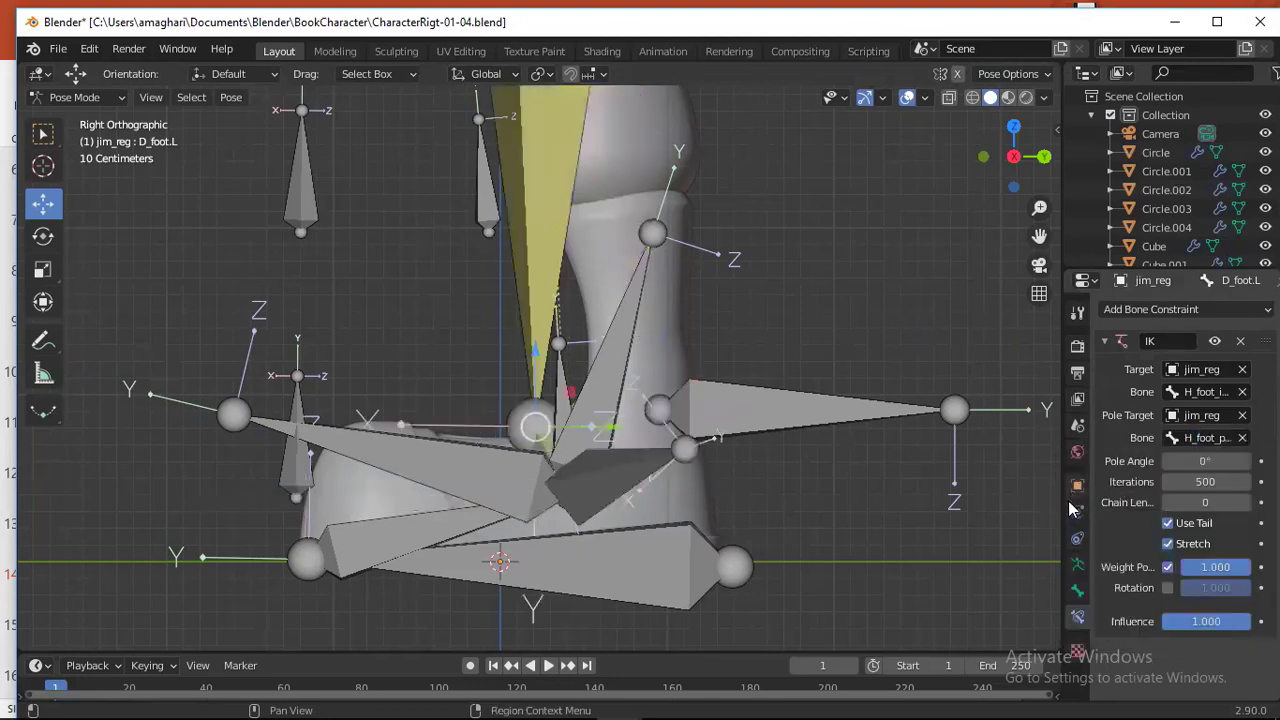
- Set the D_foot.L IK constraint's pole angle to 90° and its chain length to 1
click(1208, 462)
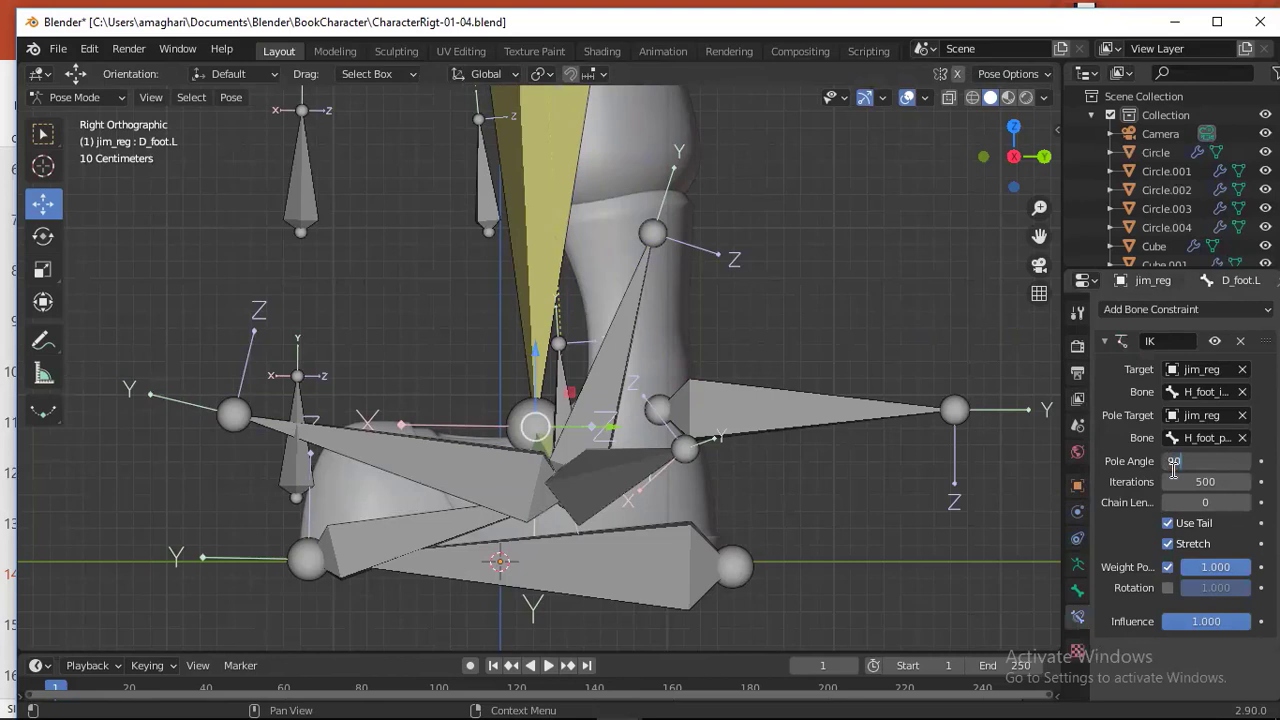
text(90)
key(Return)
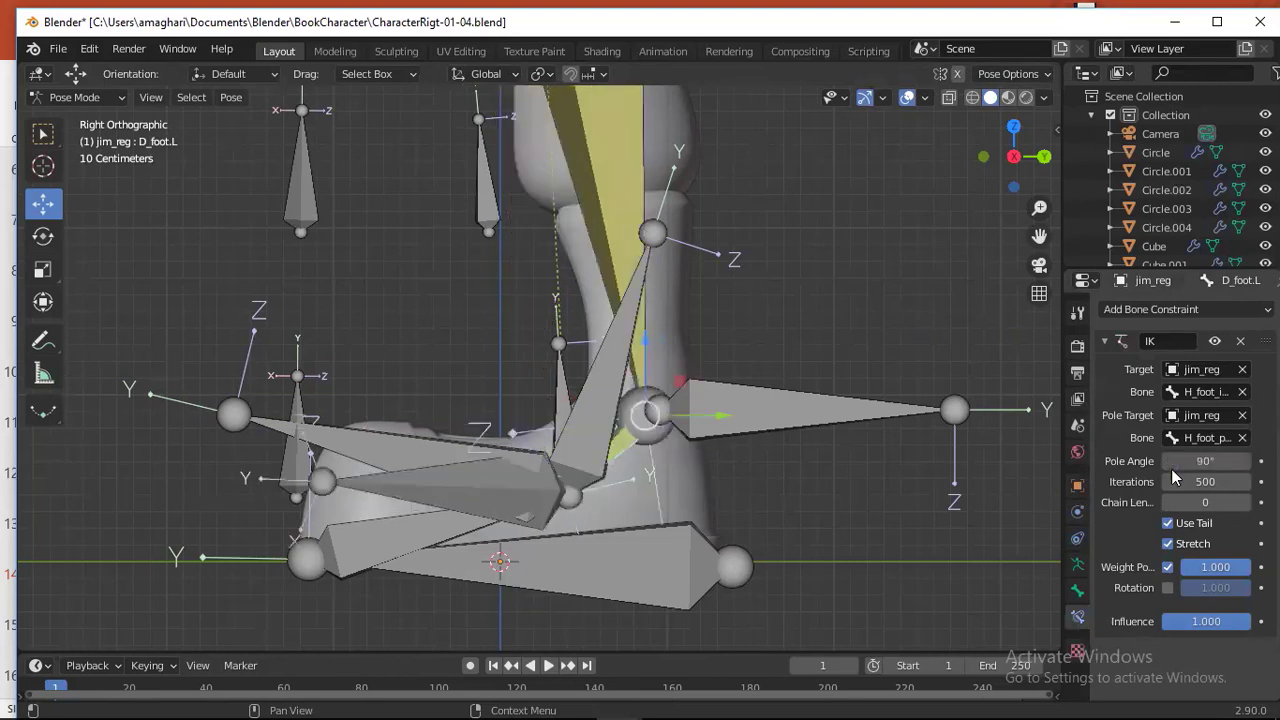
click(1245, 503)
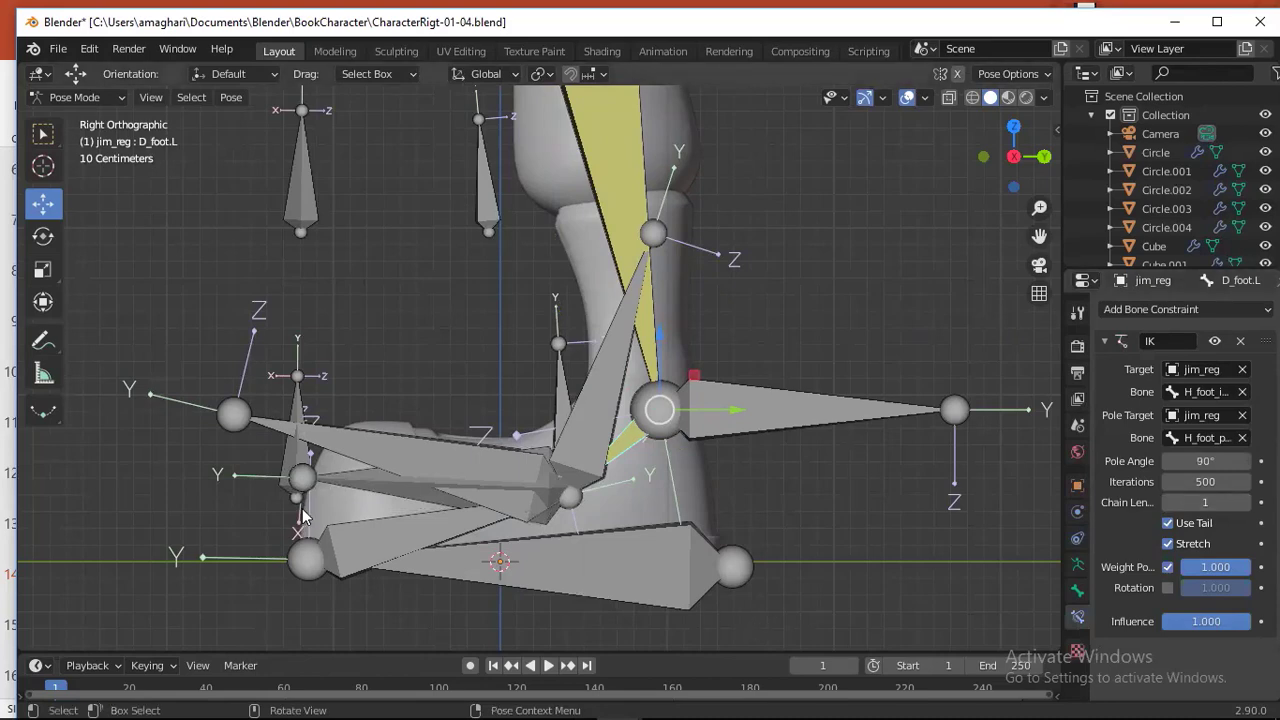
- Move the H_toe_ik.L bone about 0.14 m so its base sits at the tip of the D_toe.L bone
click(358, 490)
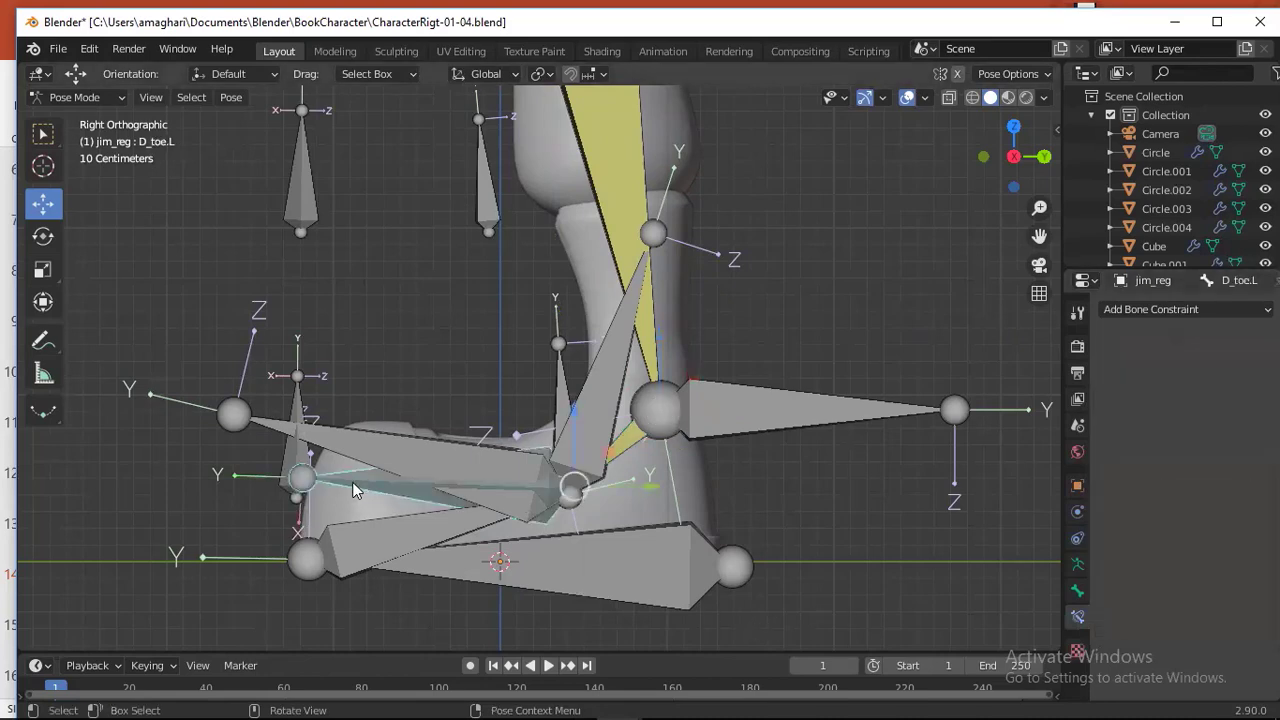
middle_drag(217, 509, 313, 501)
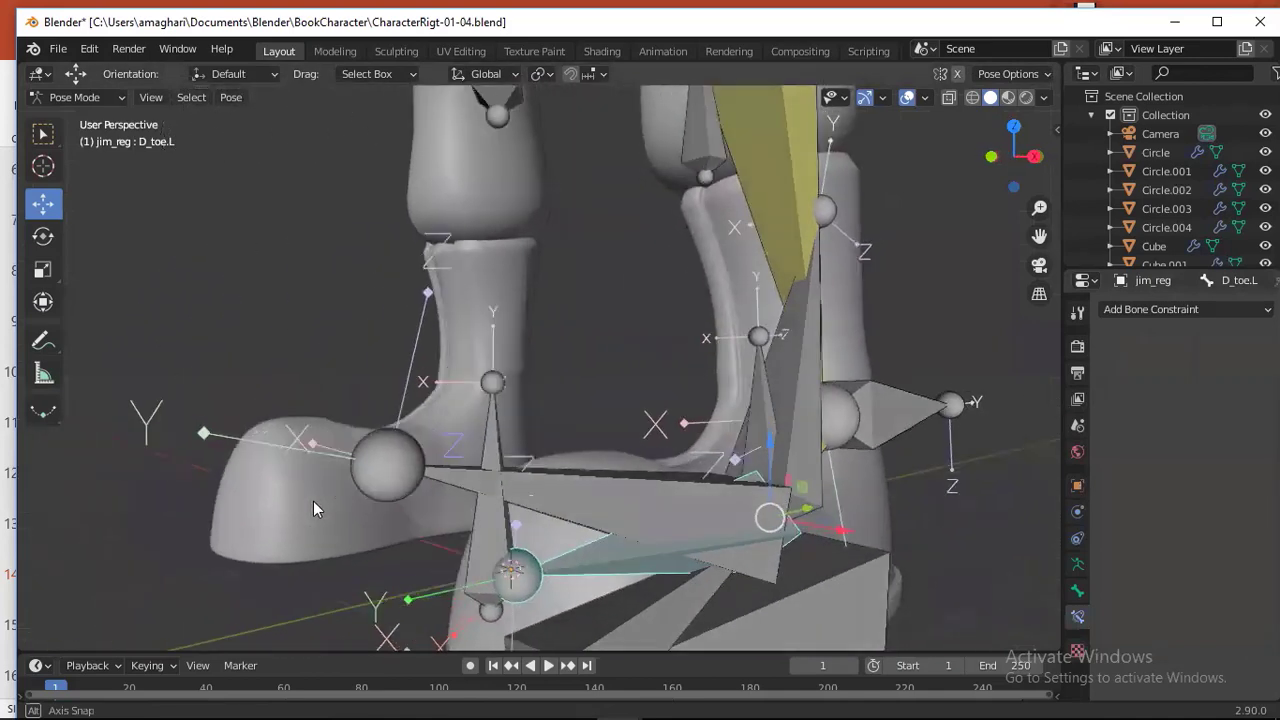
click(492, 398)
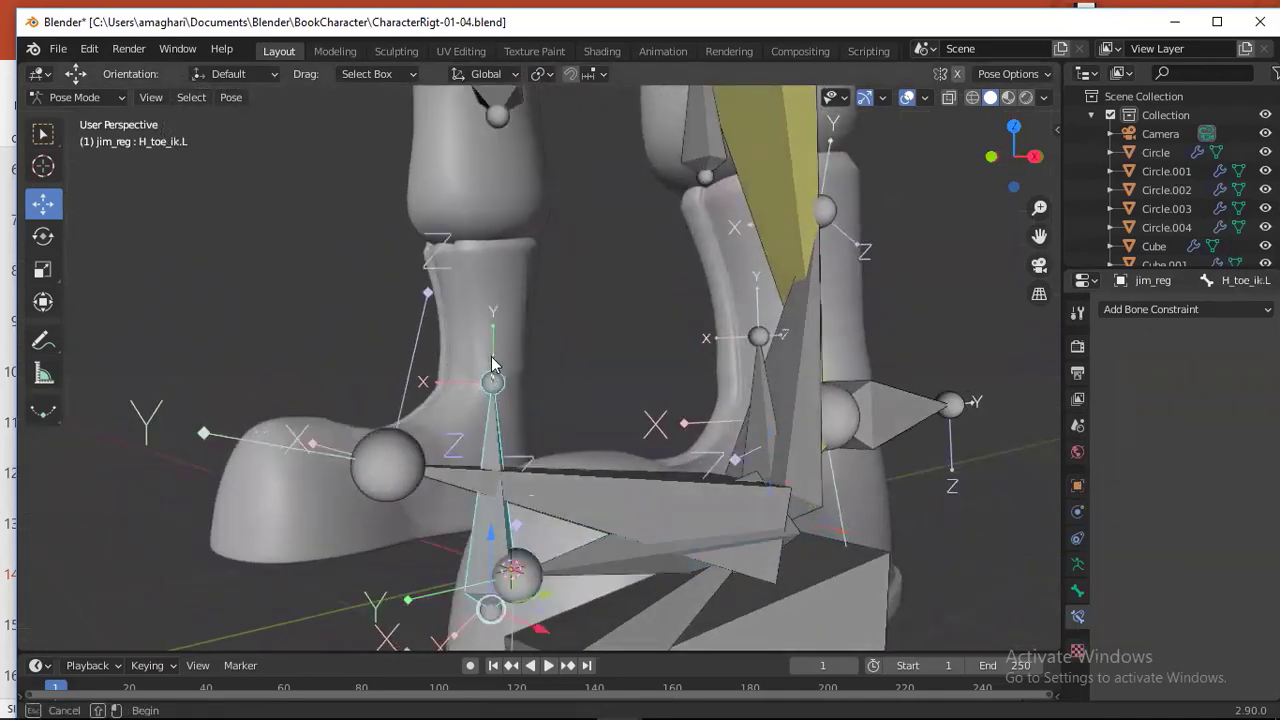
key(g)
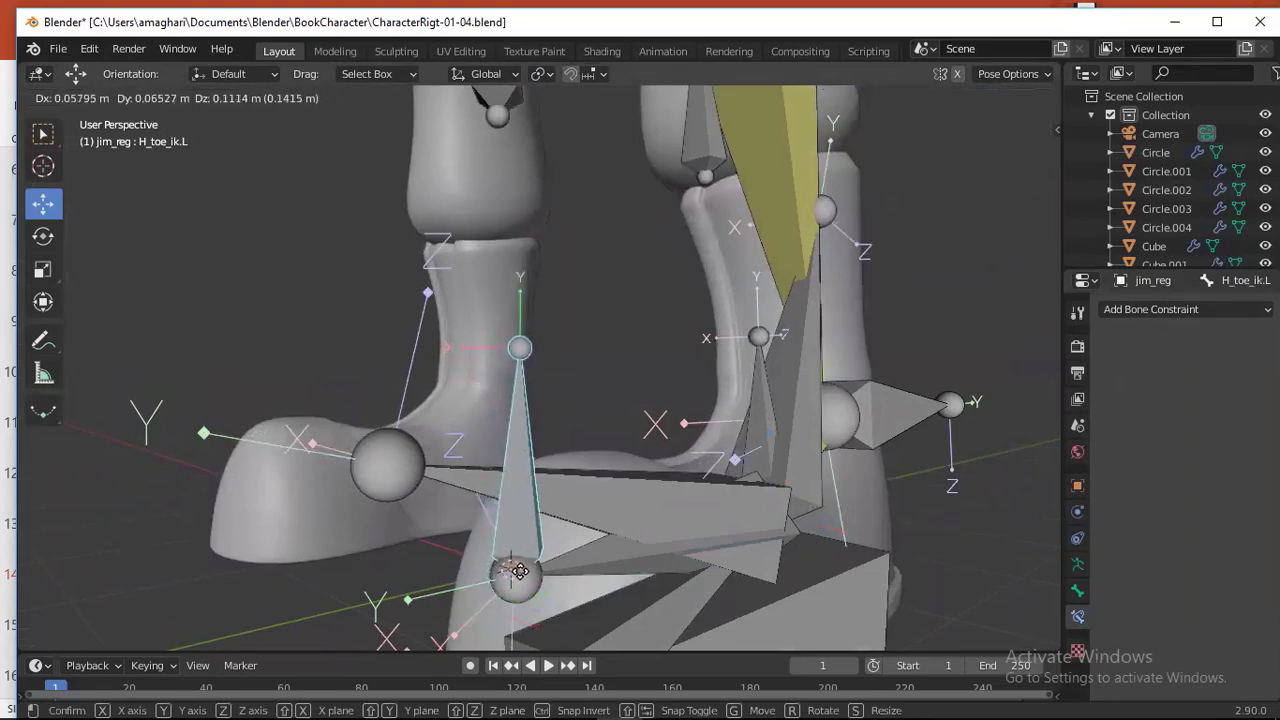
click(585, 574)
middle_drag(585, 574, 381, 400)
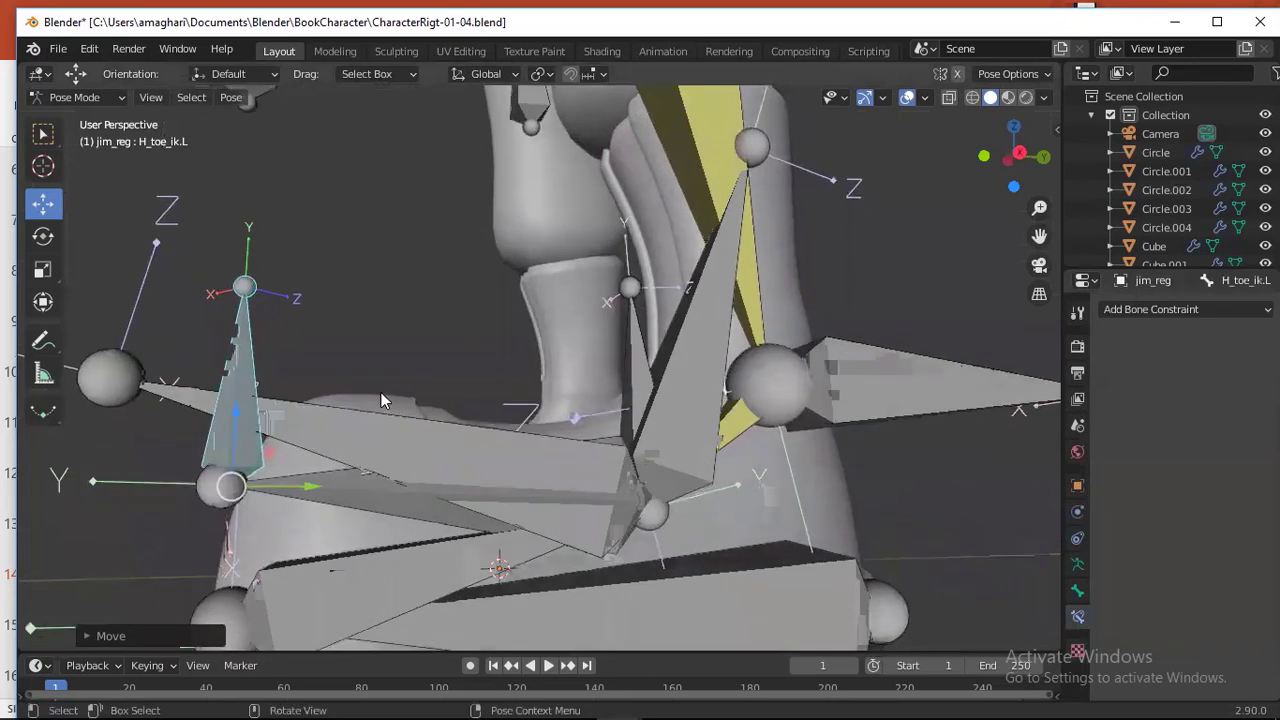
- Nudge H_toe_ik.L about 0.04 m, mostly upward, to just above the tip of D_toe.L, and select the D_toe.L bone
click(361, 496)
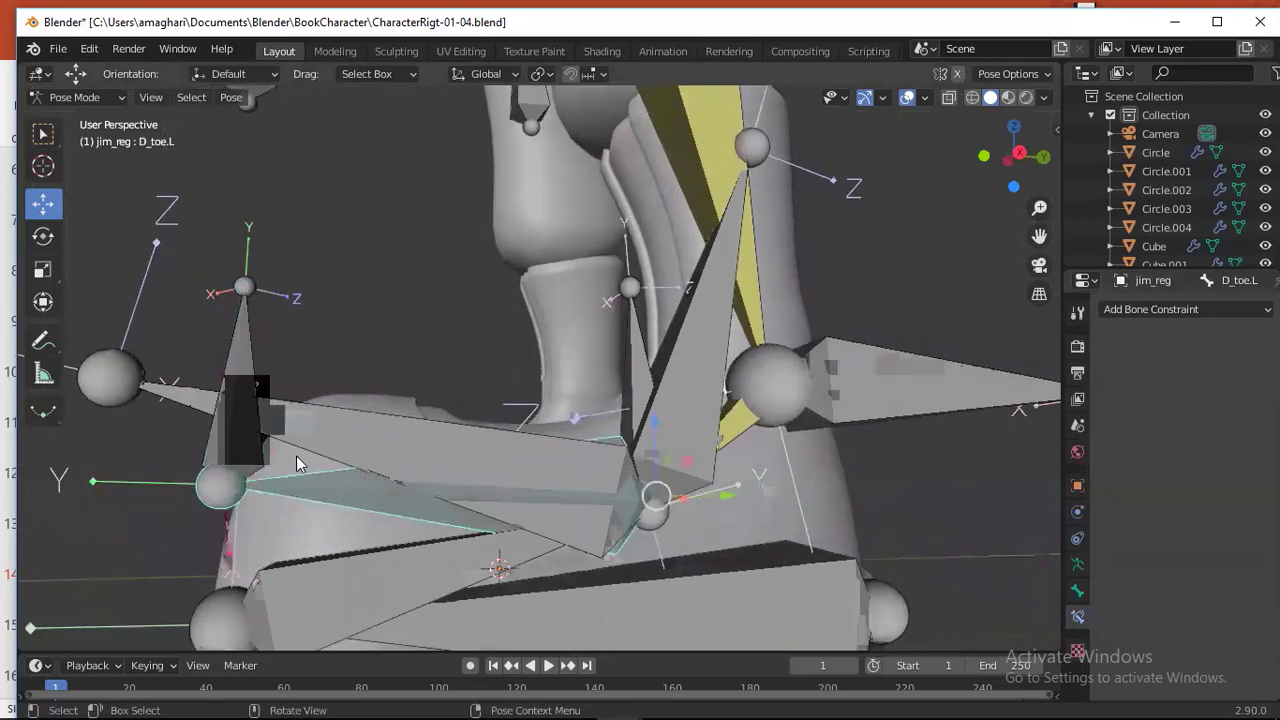
click(239, 372)
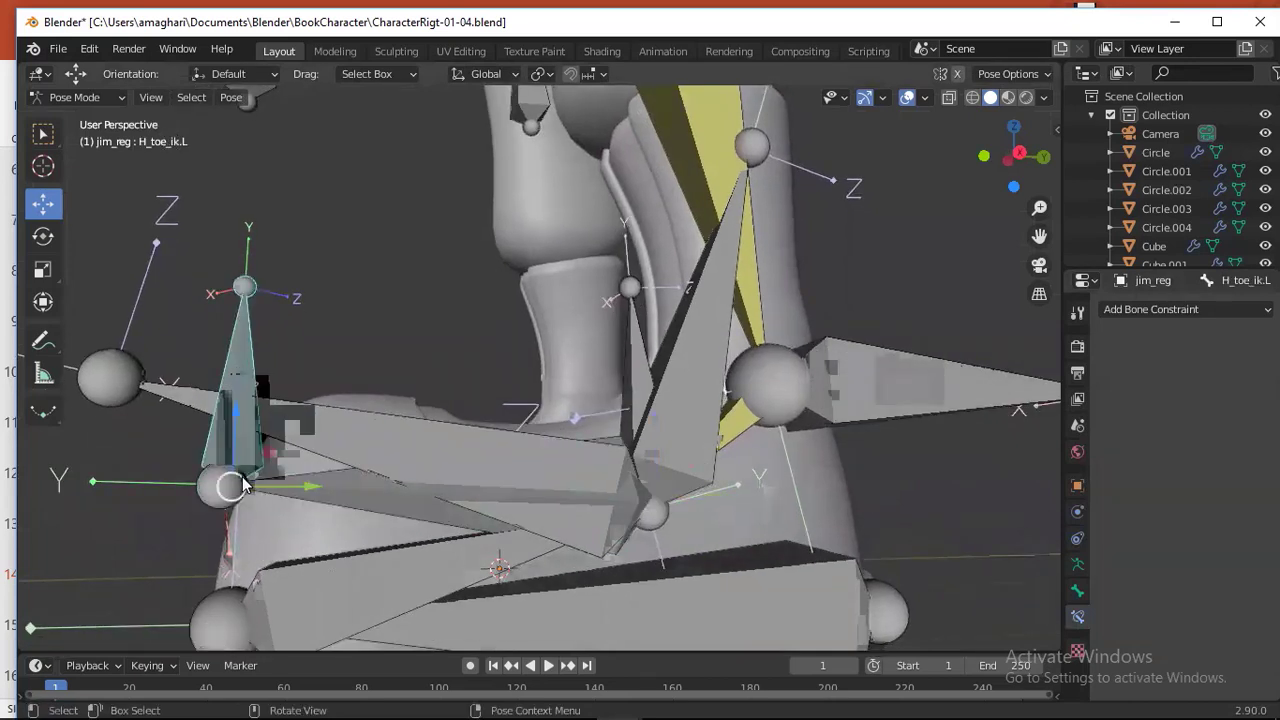
key(g)
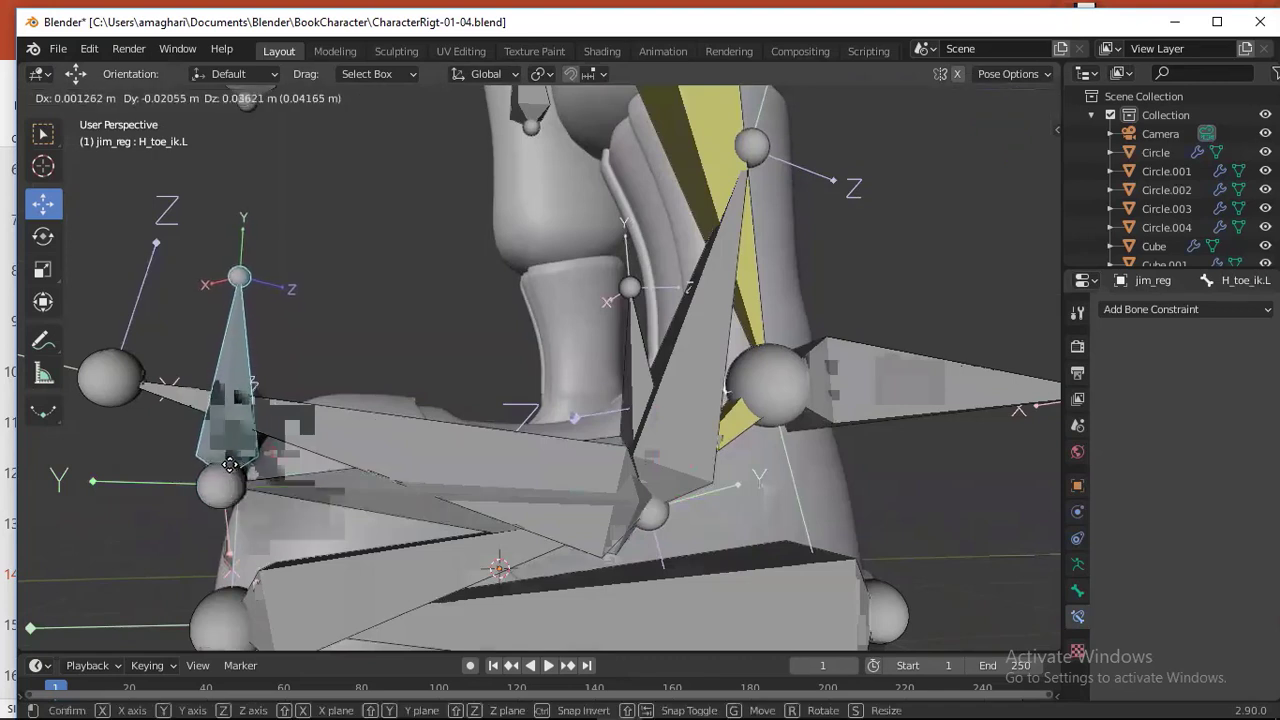
click(230, 466)
click(393, 500)
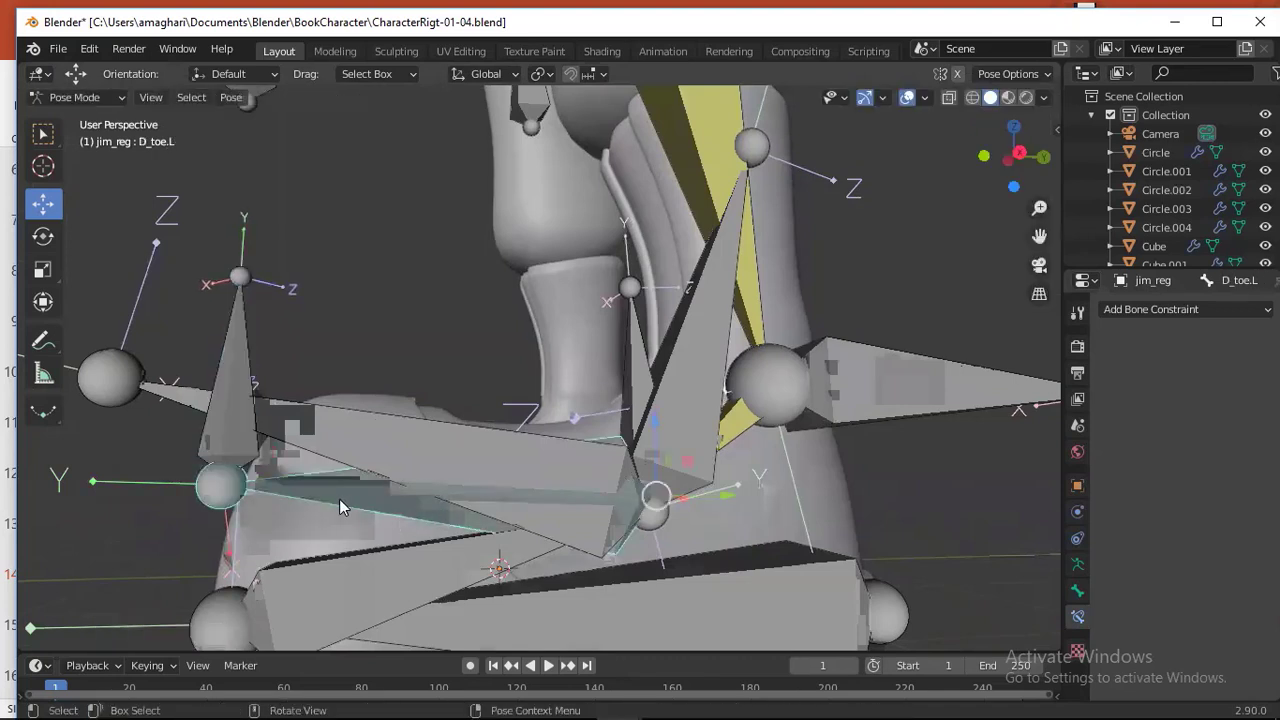
scroll(349, 497, down, 2)
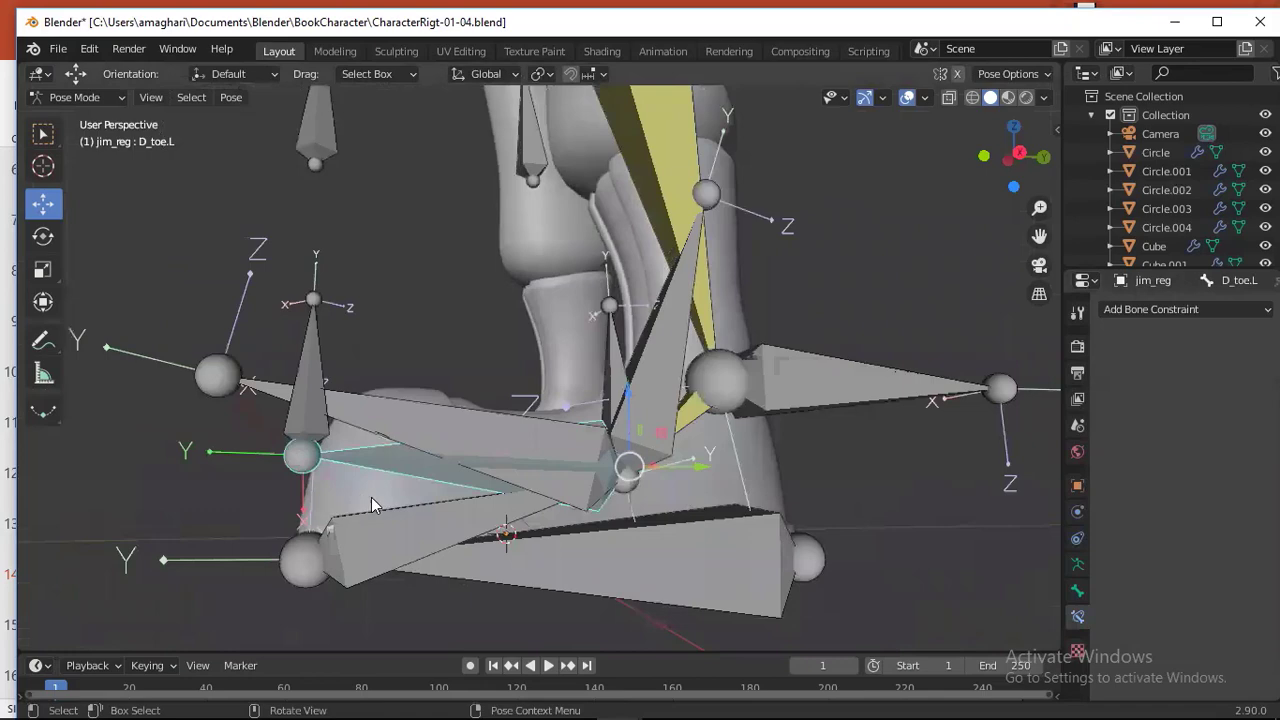
- Add an IK constraint to the D_toe.L bone with jim_reg as target and H_toe_ik.L as target bone
scroll(371, 497, up, 2)
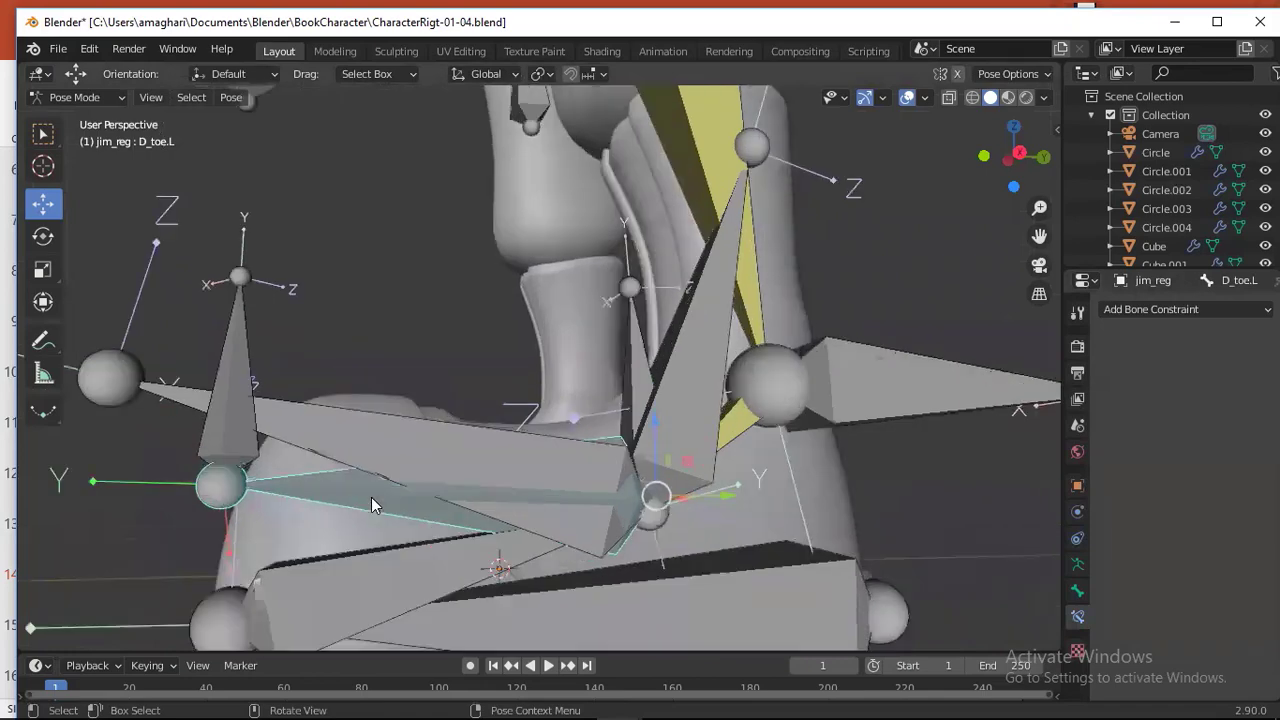
click(1145, 307)
click(1075, 392)
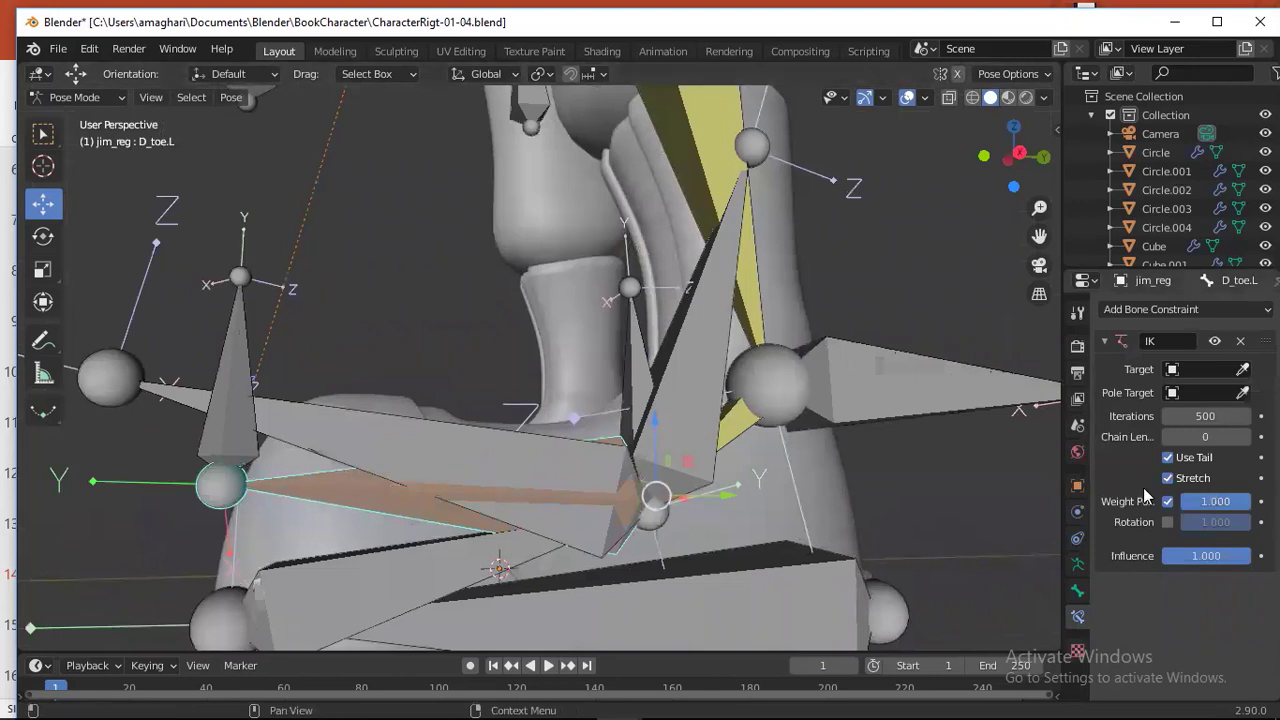
click(1242, 369)
click(208, 439)
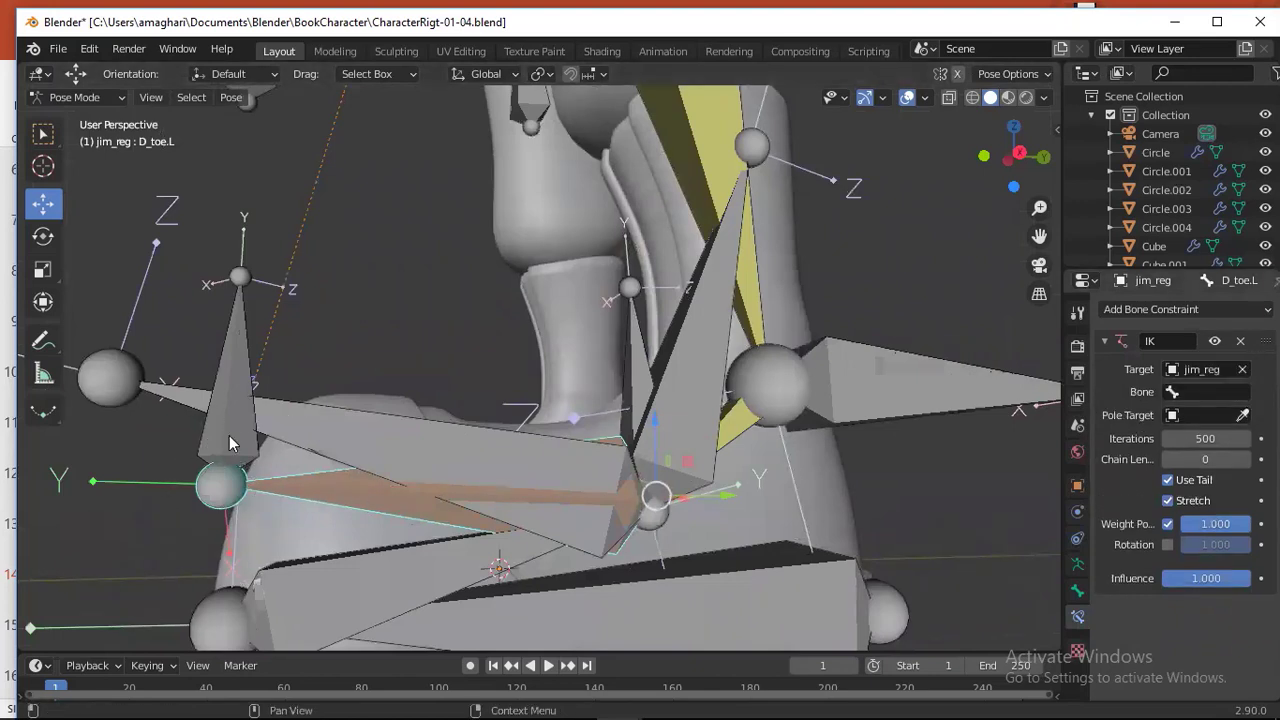
click(1190, 392)
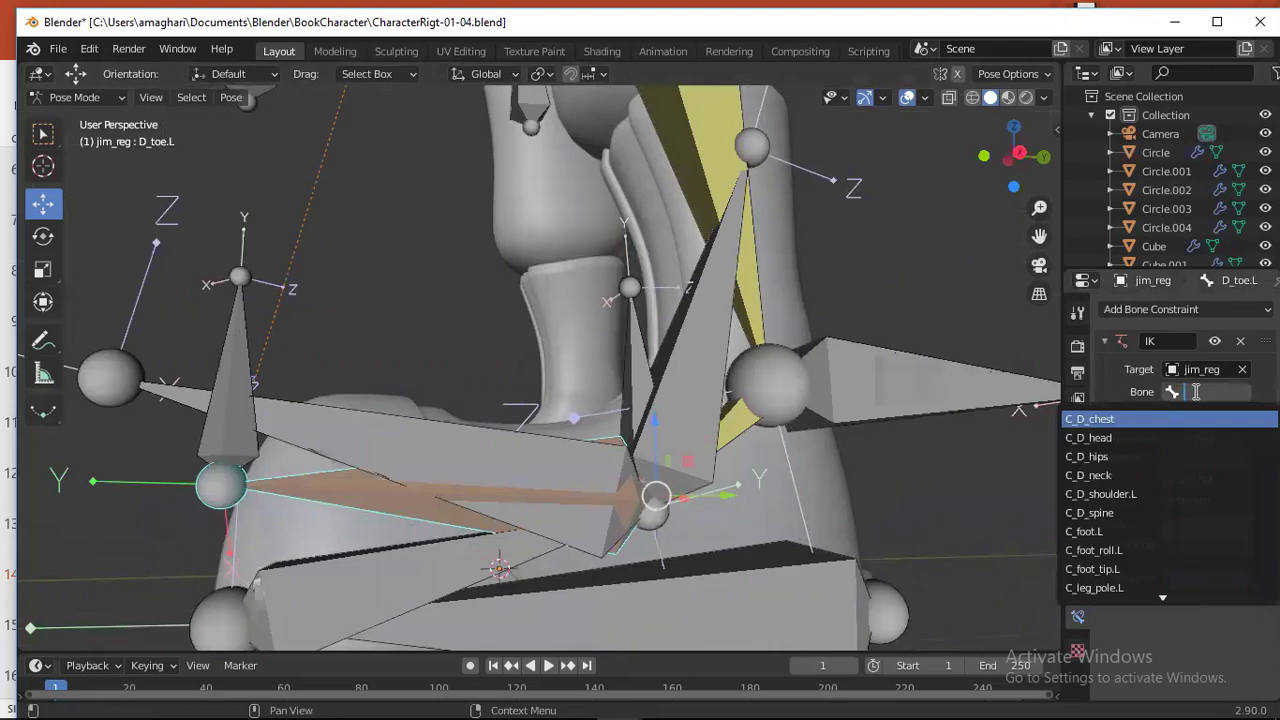
text(H)
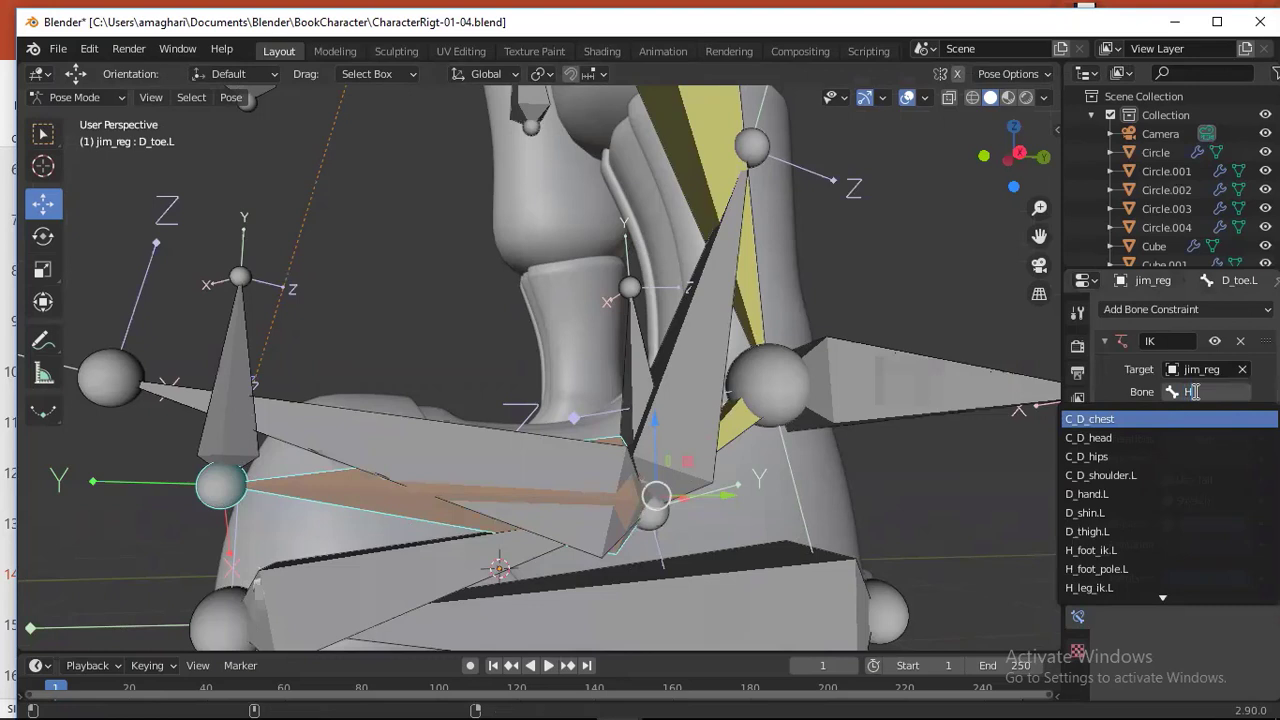
text(_t)
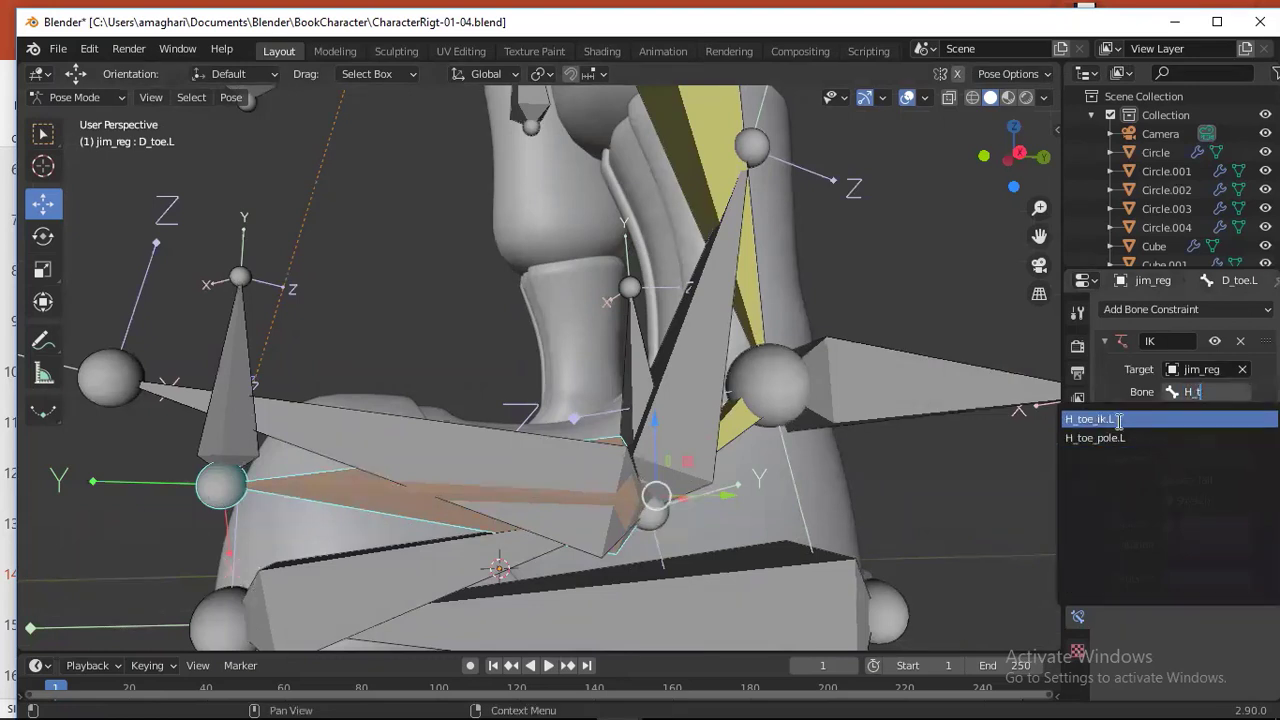
click(1110, 419)
- Set the IK constraint's pole target to jim_reg and its pole bone to H_toe_pole.L
scroll(547, 472, down, 2)
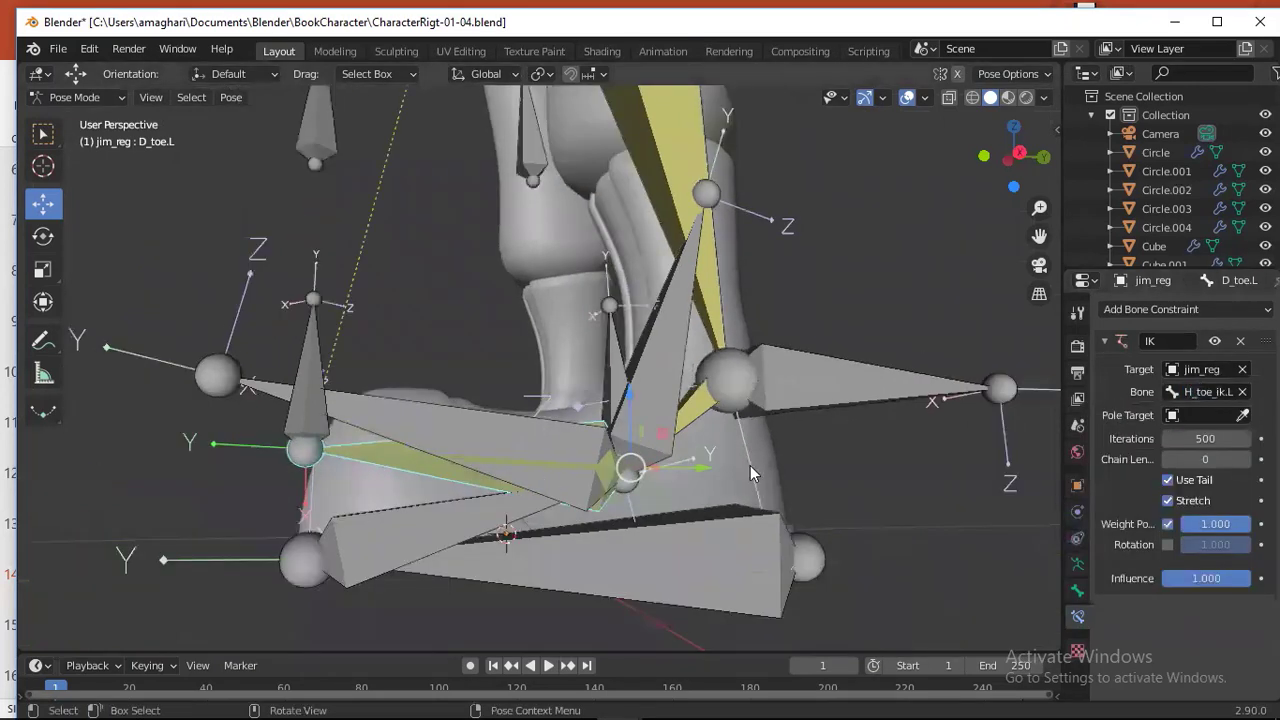
click(1243, 416)
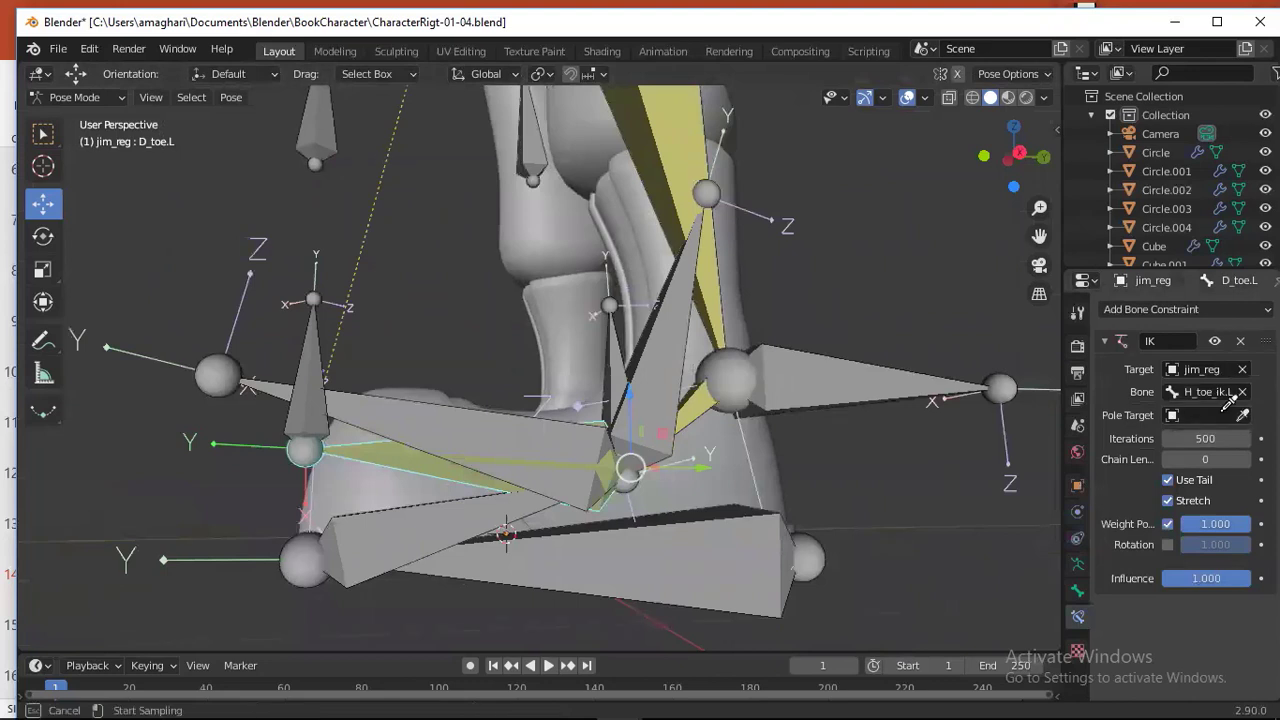
click(320, 123)
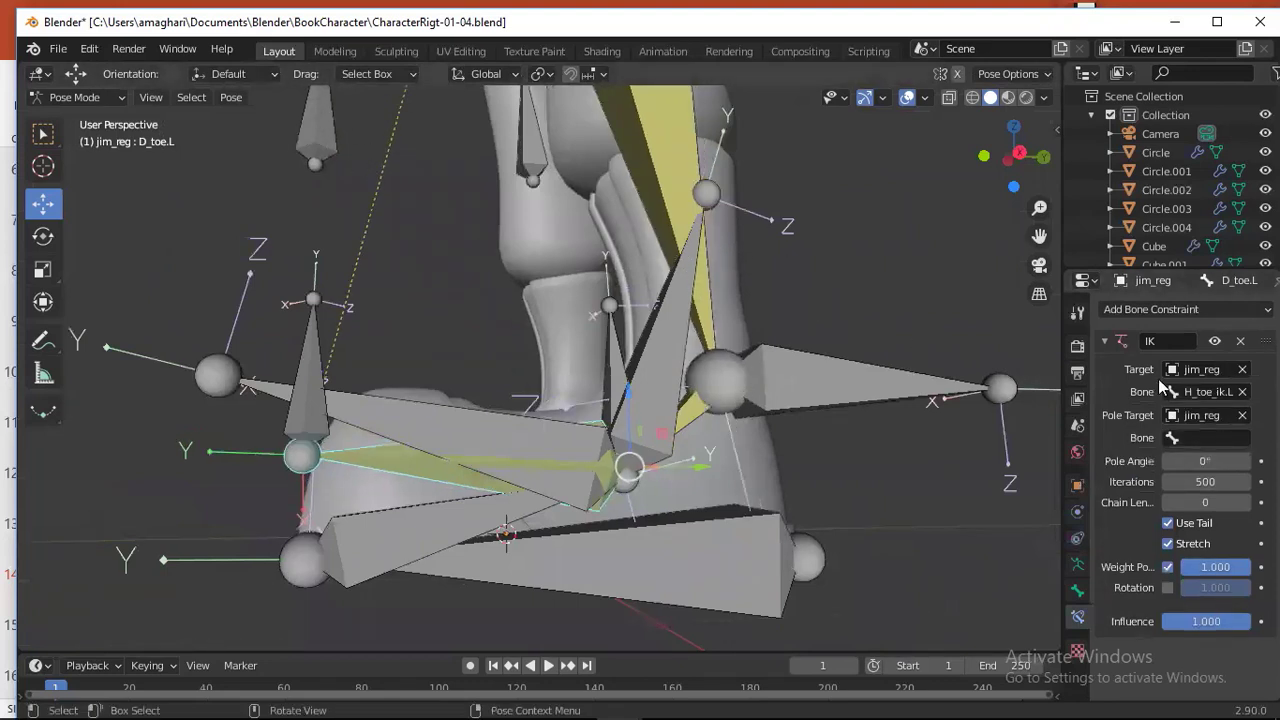
click(1200, 436)
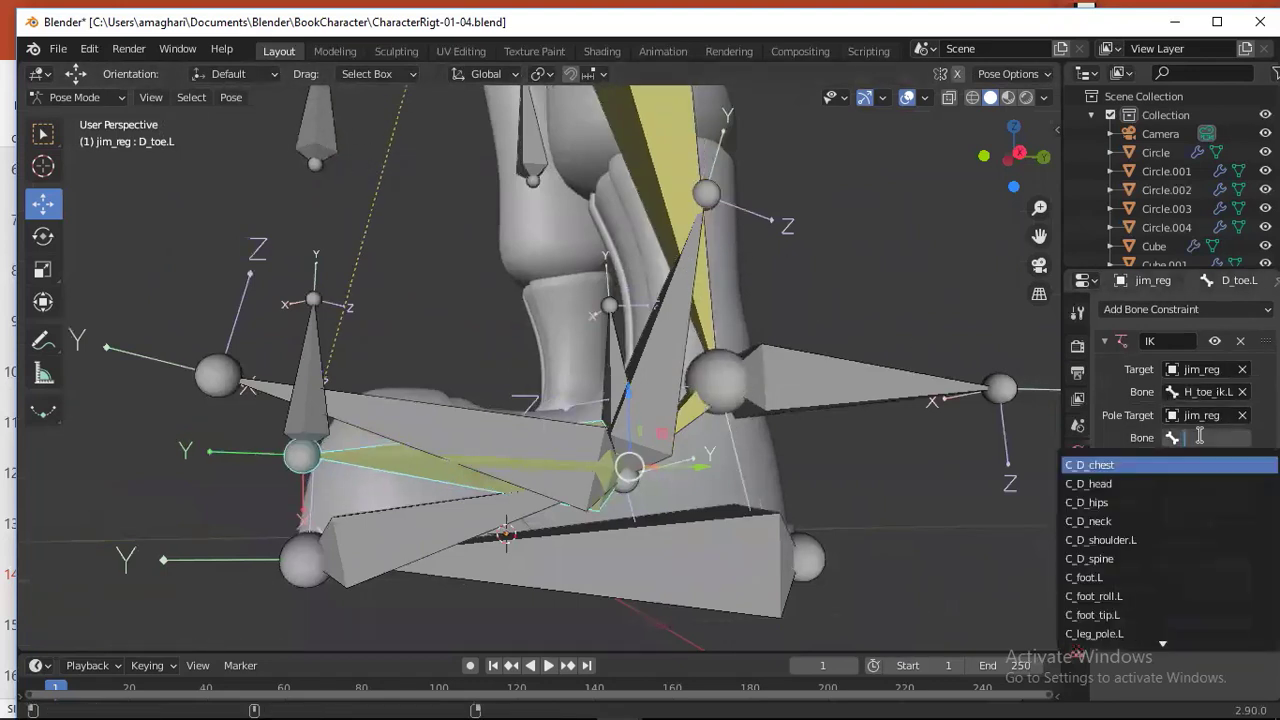
text(H)
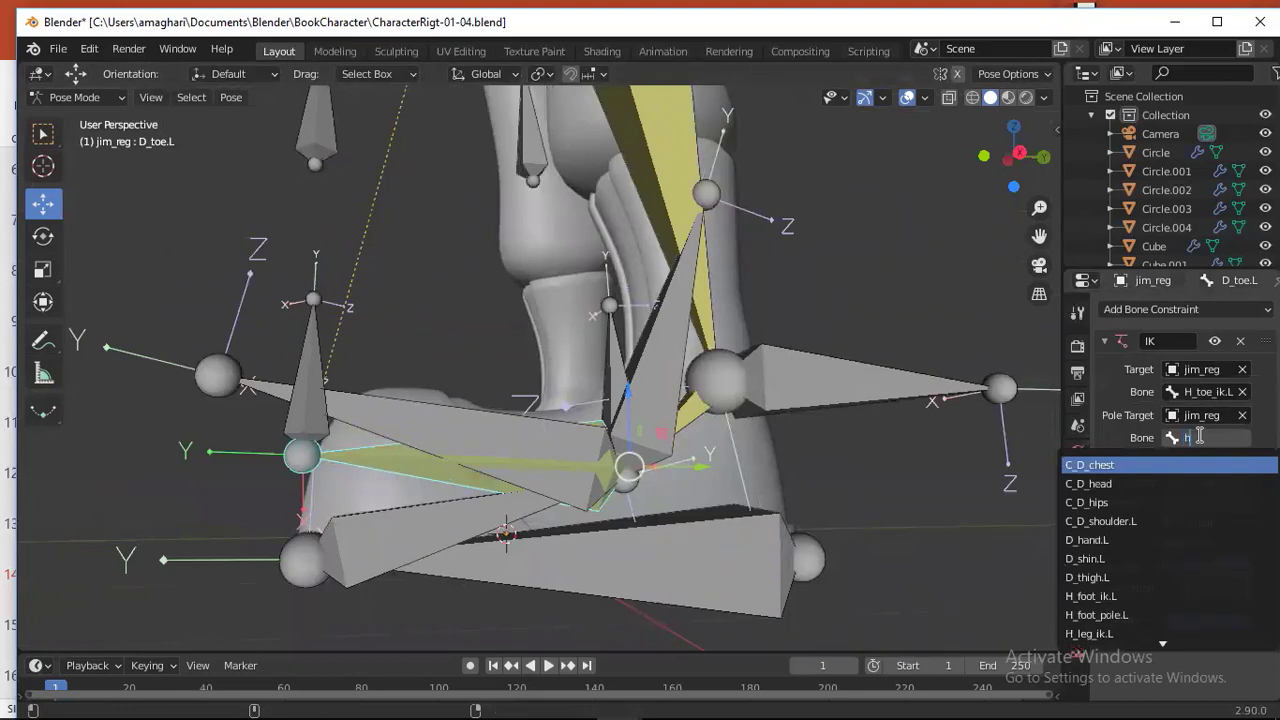
text(_t)
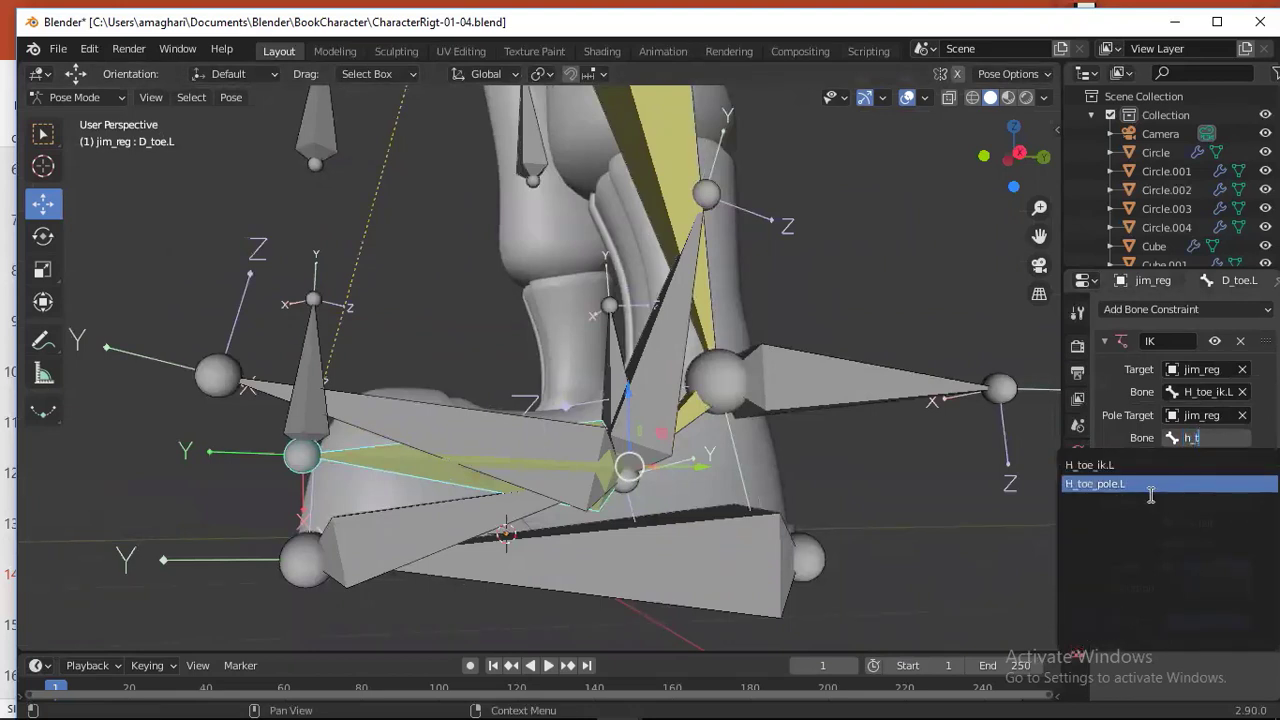
click(1148, 486)
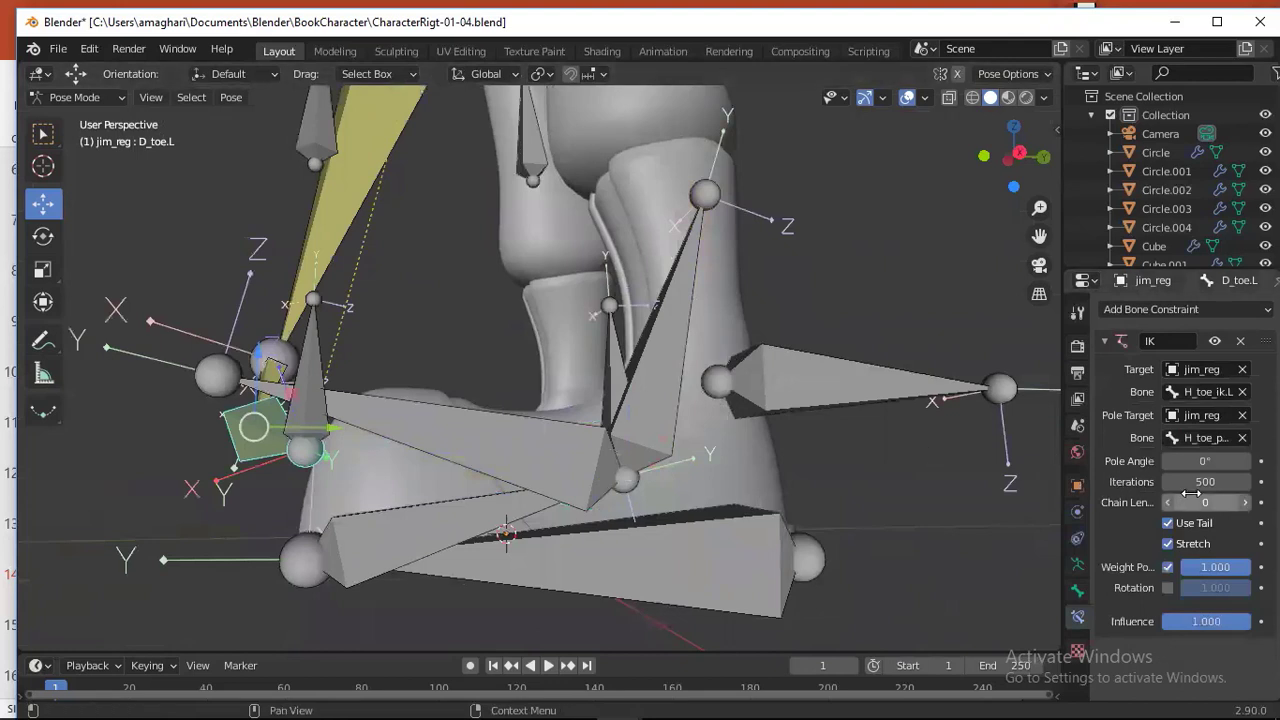
- Set the D_toe.L IK constraint's chain length to 1 and its pole angle to 90°
click(1245, 502)
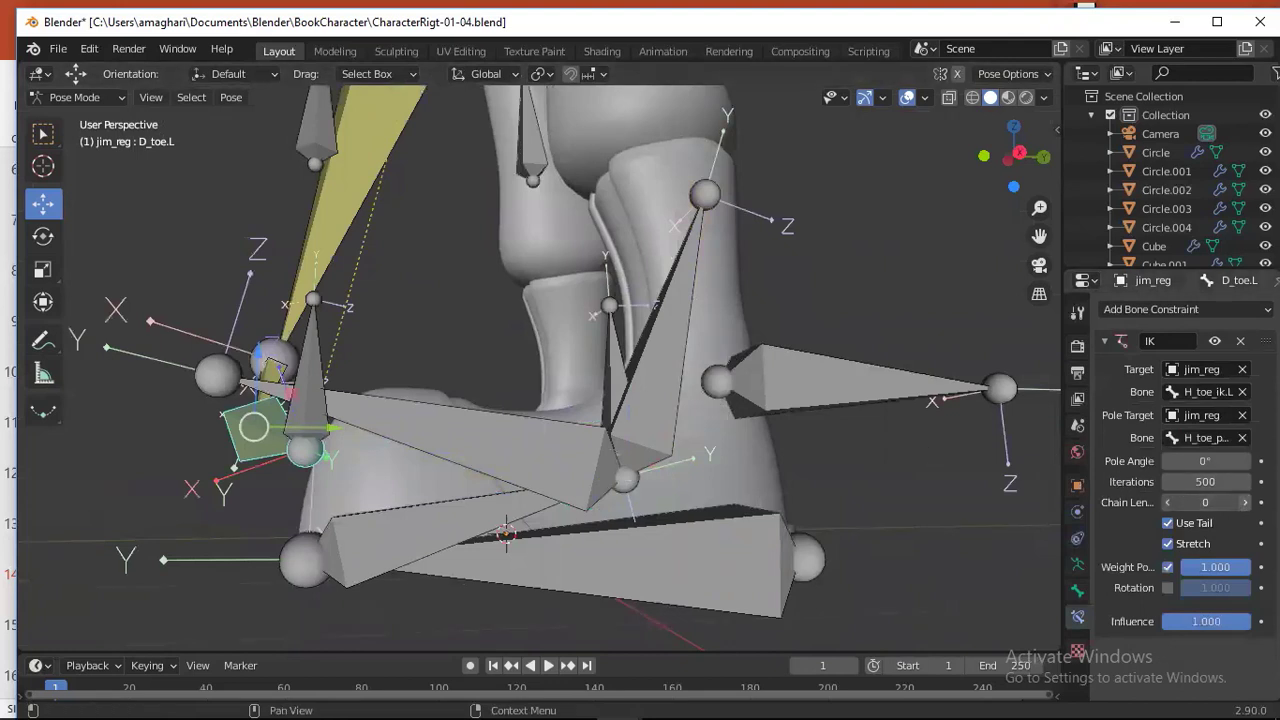
scroll(673, 469, down, 3)
middle_drag(673, 469, 760, 530)
scroll(798, 583, down, 3)
scroll(785, 557, up, 3)
click(1212, 462)
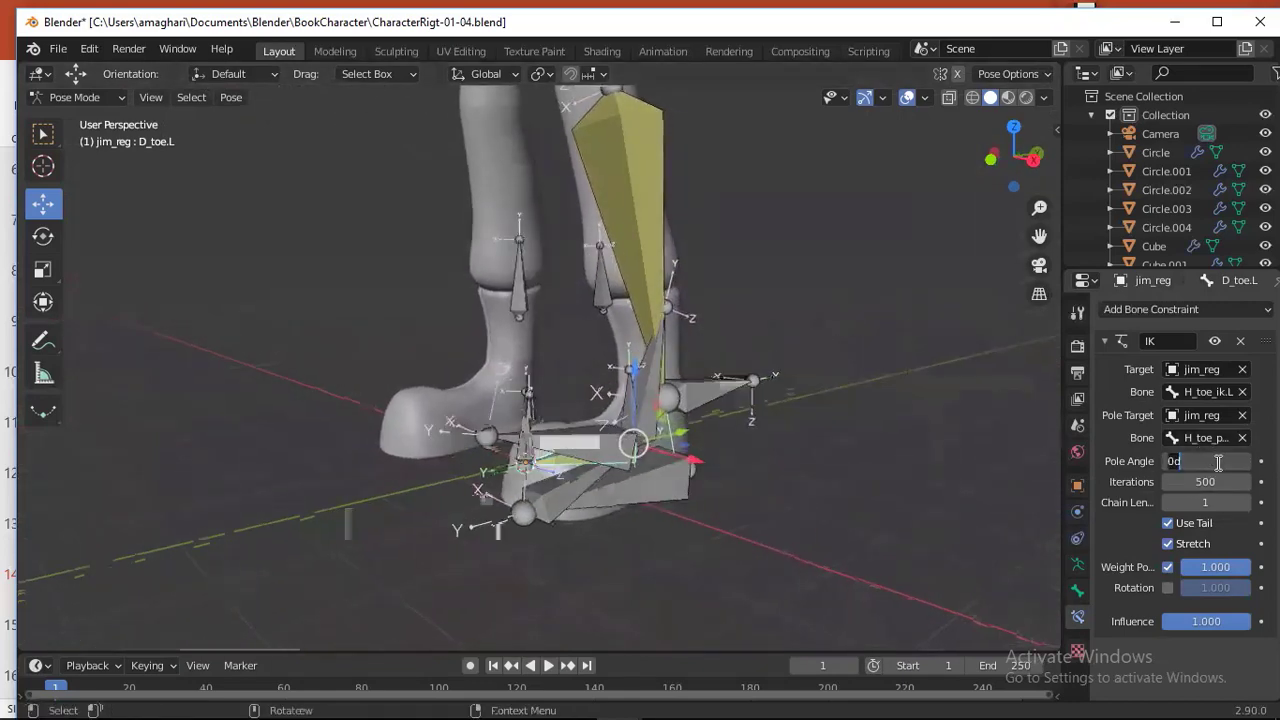
text(90)
key(Return)
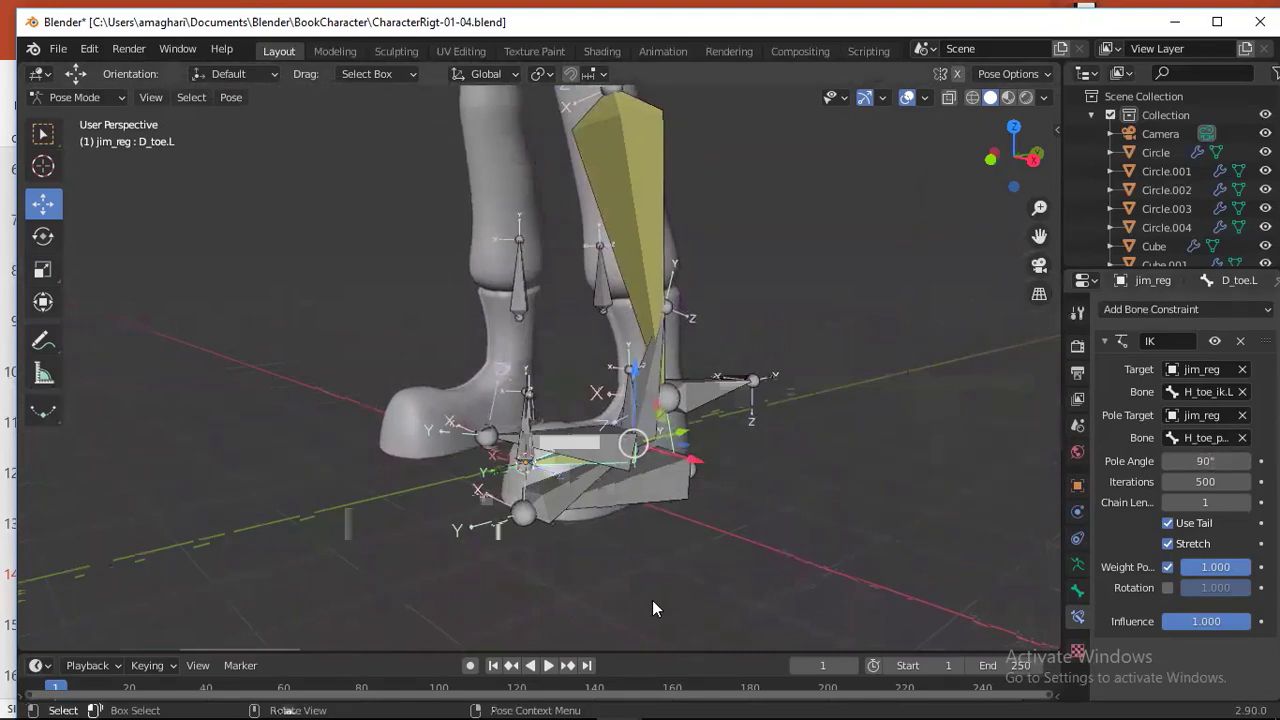
- Reveal all hidden bones, and hide C_foot.L, C_foot_tip.L, C_foot_roll.L and the control bone above the toe
middle_drag(574, 558, 727, 454)
key(alt+h)
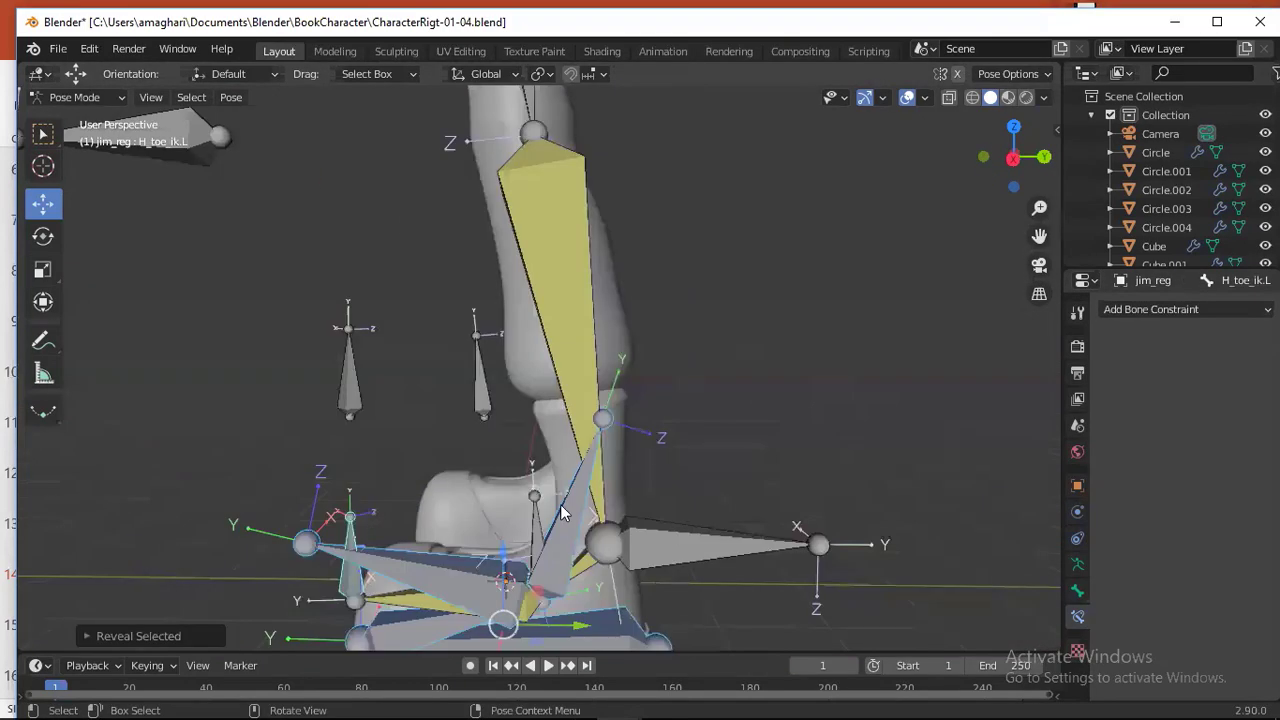
middle_drag(562, 512, 564, 540)
click(563, 617)
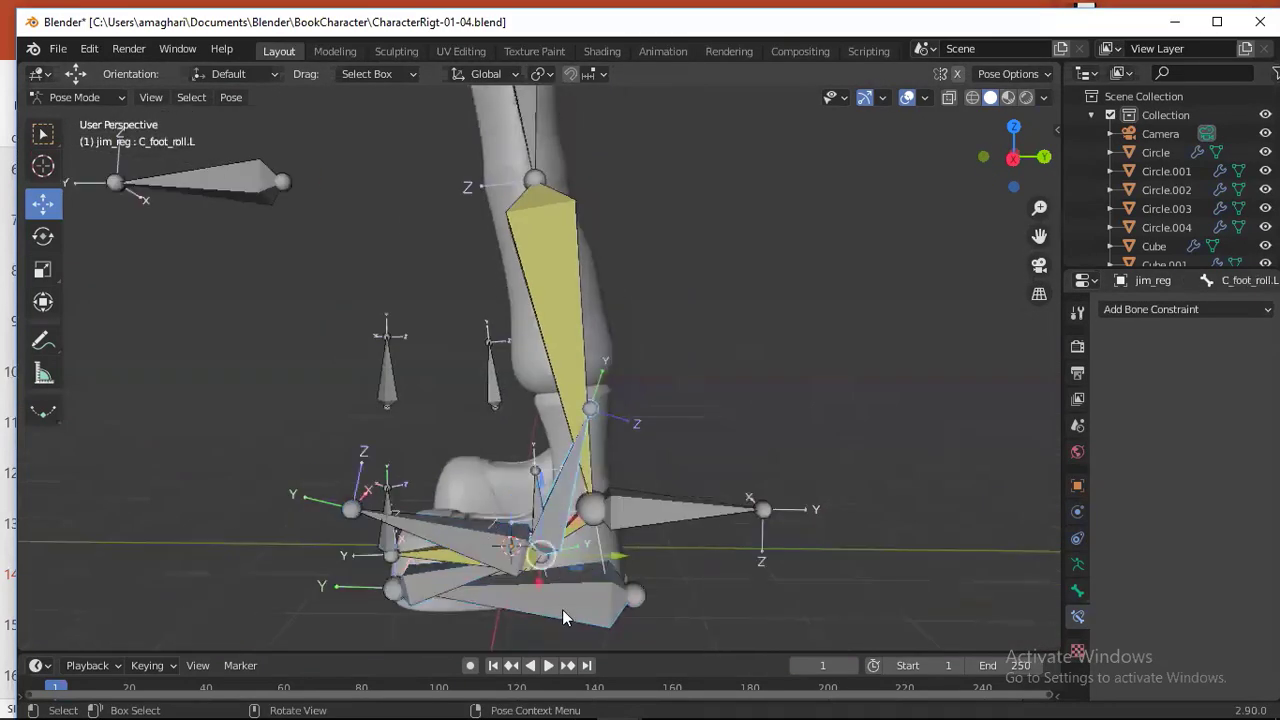
click(538, 594)
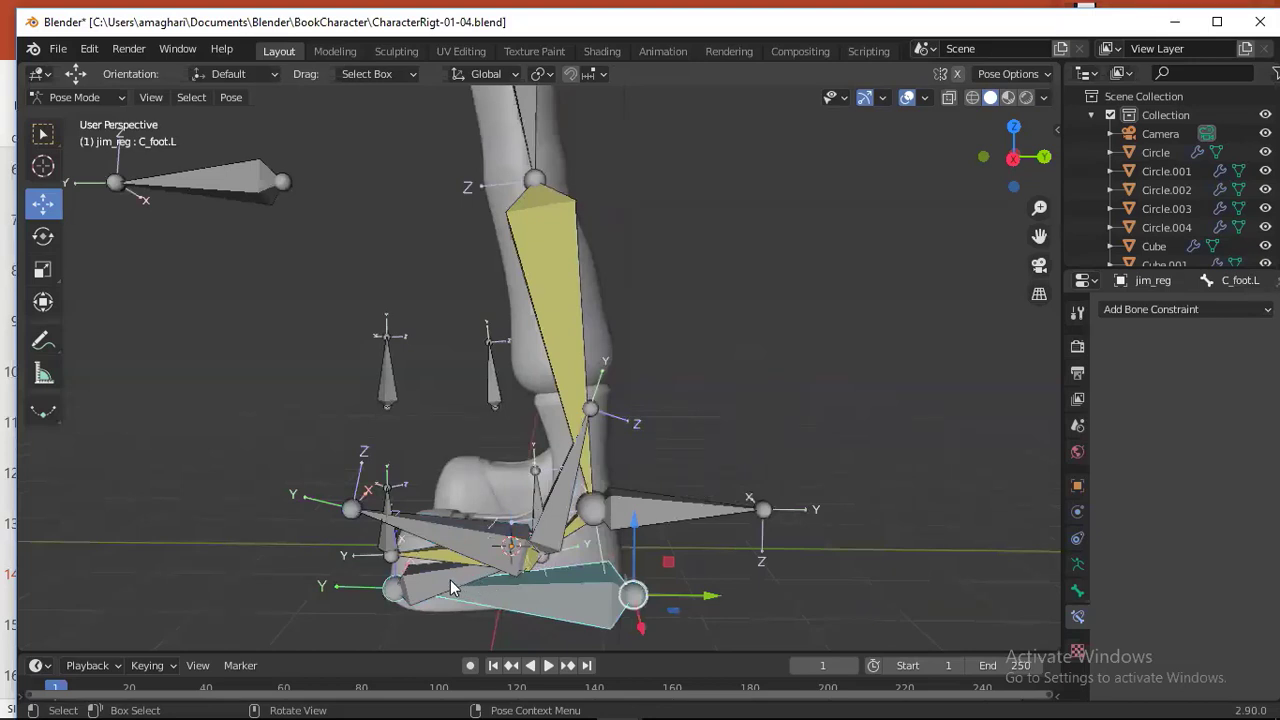
shift+click(459, 538)
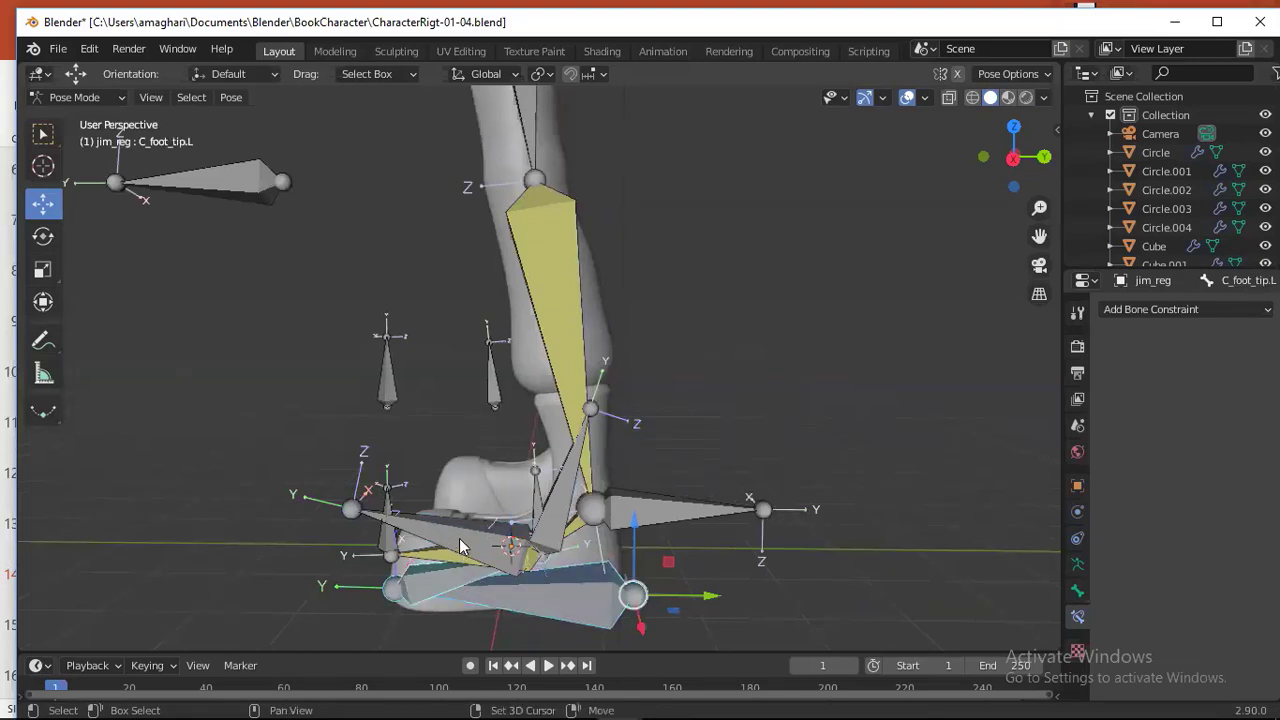
shift+click(552, 522)
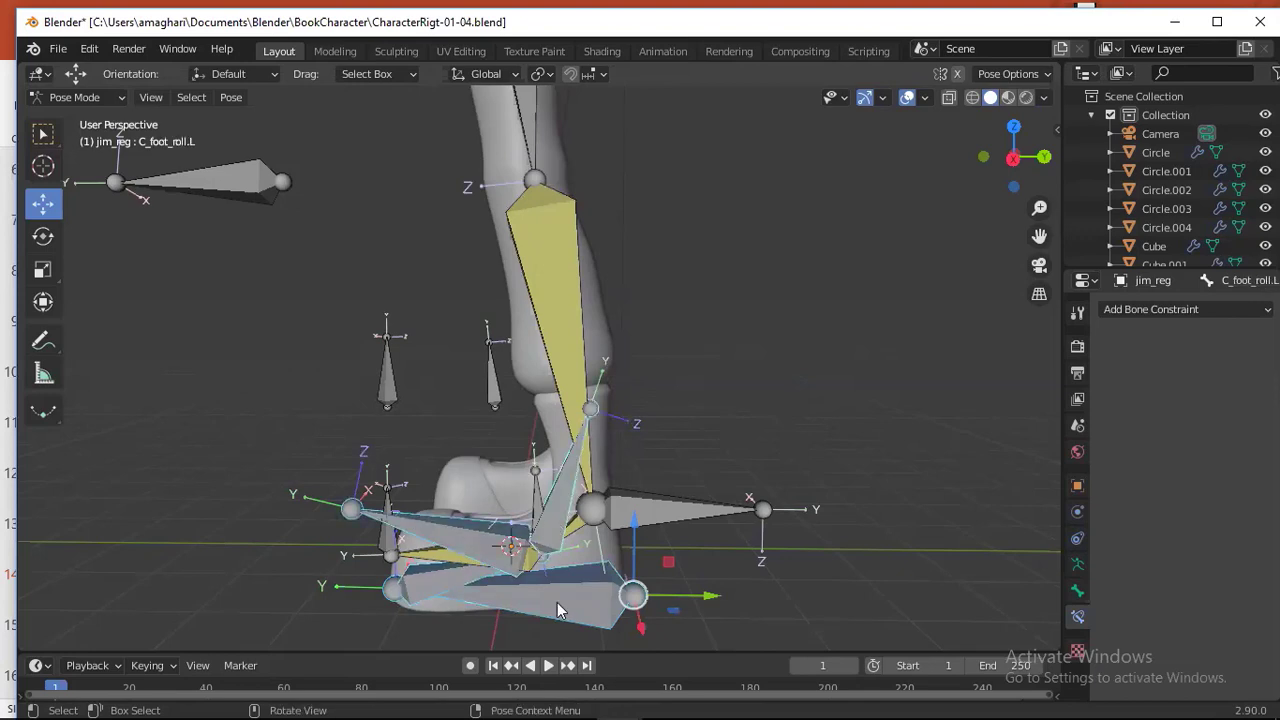
key(h)
scroll(600, 543, down, 1)
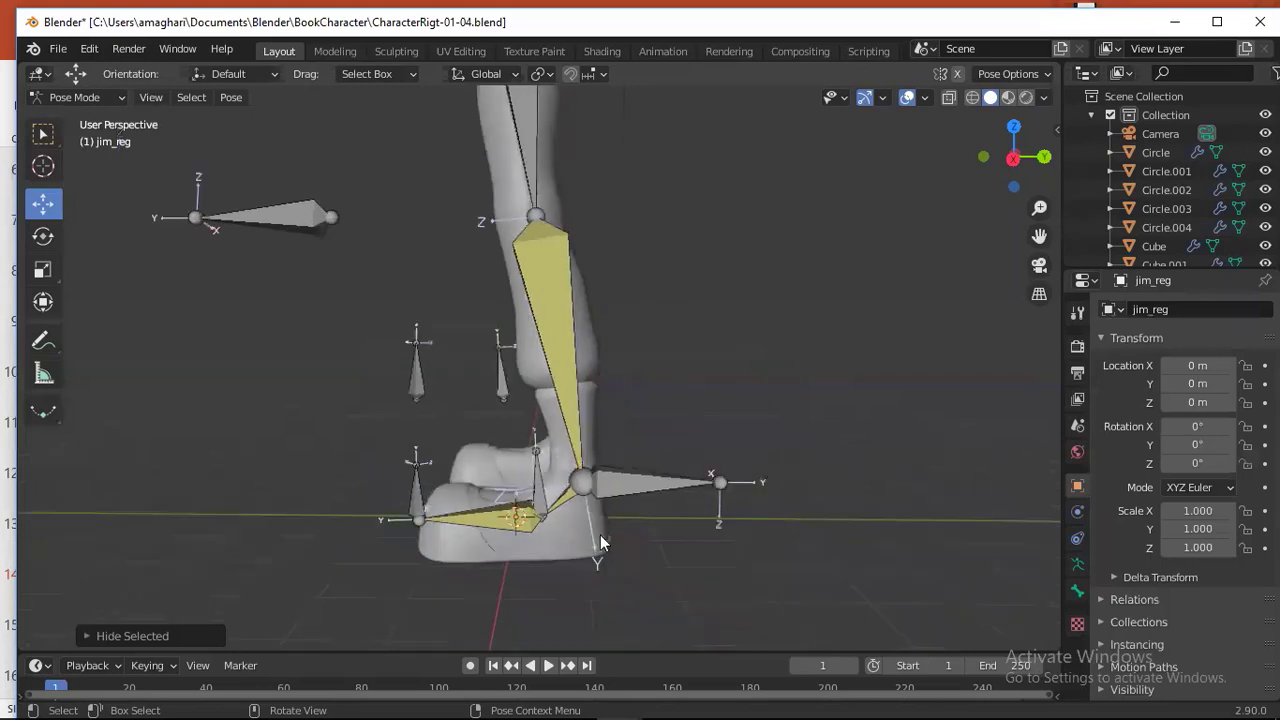
- Test the foot IK by moving H_foot_ik.L slightly upward and H_foot_pole.L outward along the X axis
scroll(600, 543, up, 2)
click(542, 548)
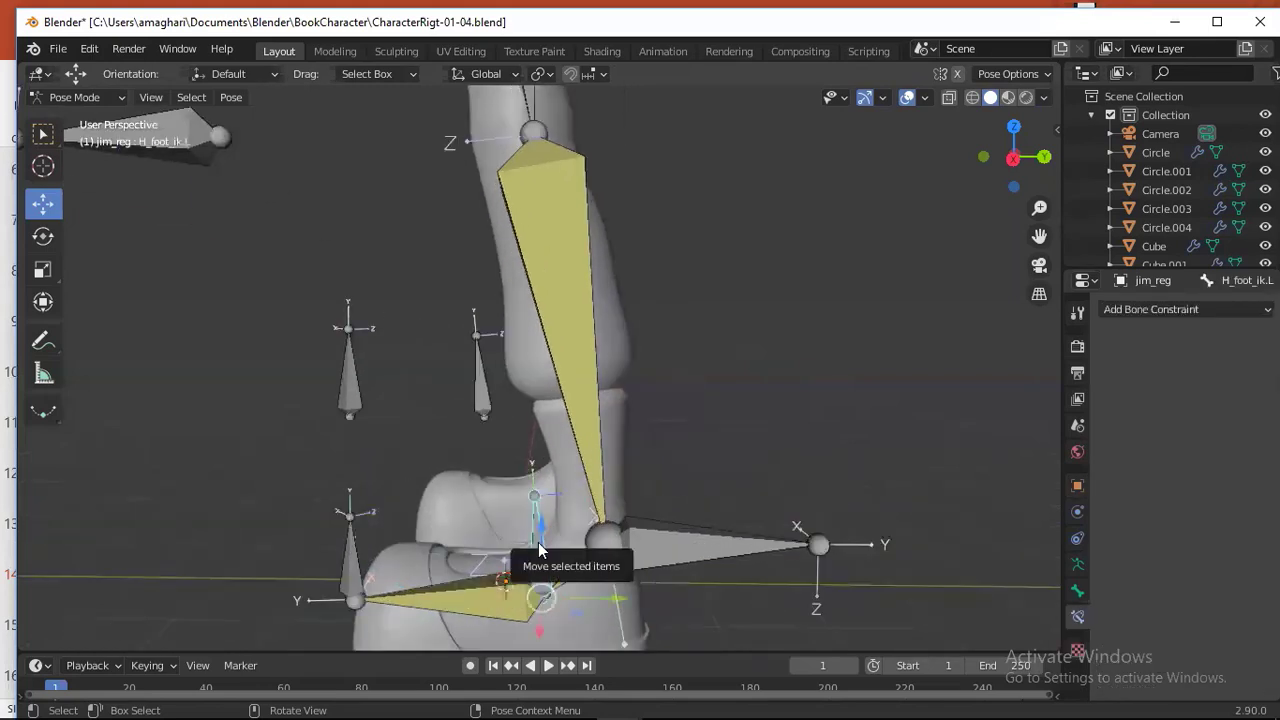
mouse_move(538, 545)
mouse_down()
mouse_move(537, 510)
mouse_move(540, 520)
mouse_up()
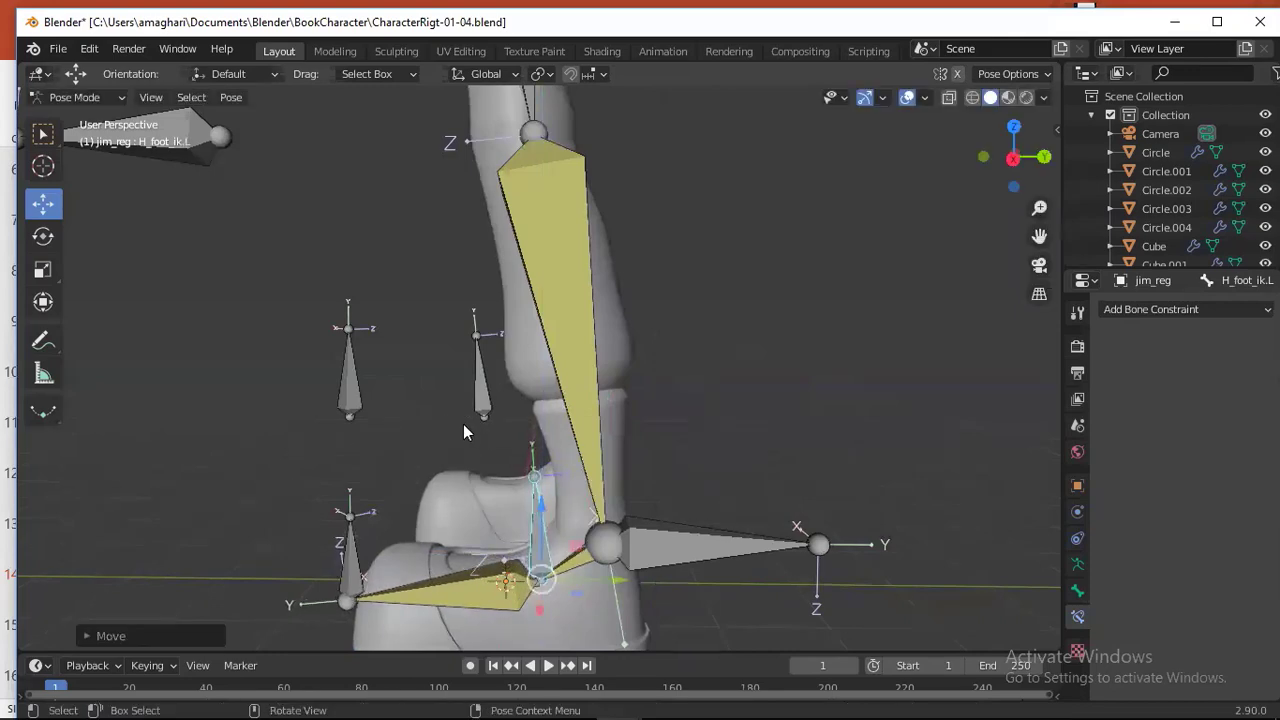
middle_drag(382, 467, 538, 459)
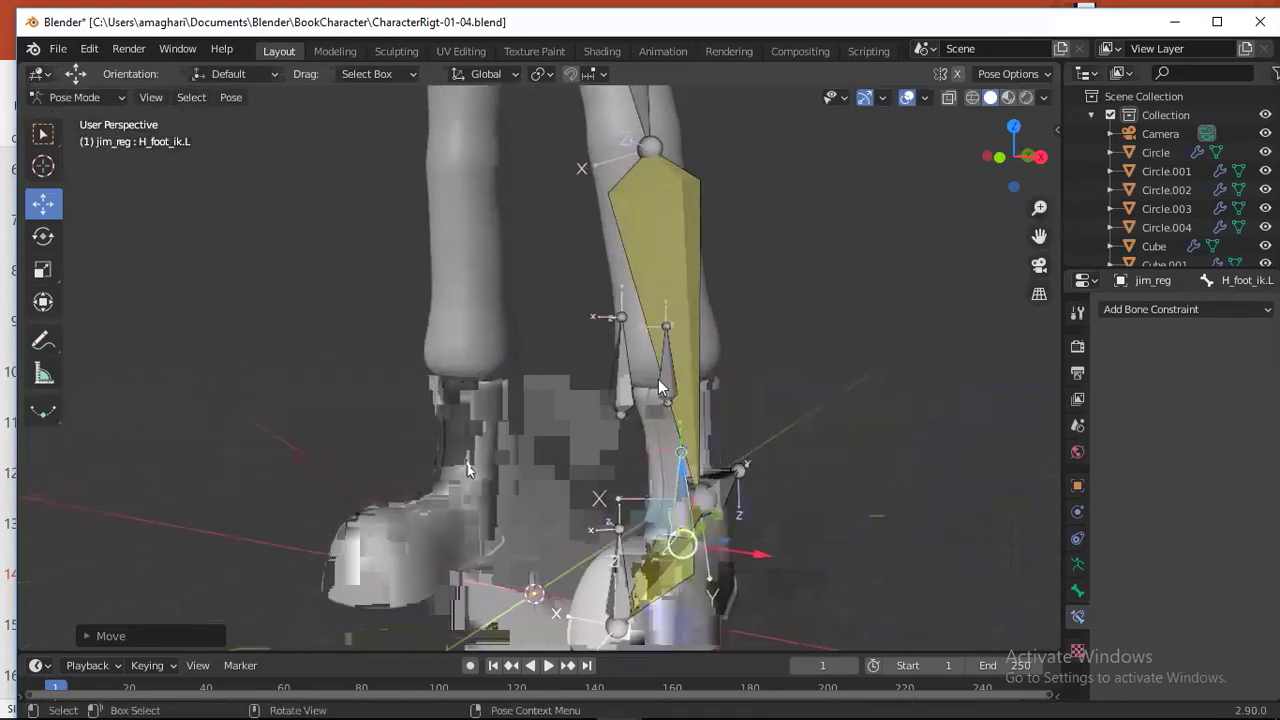
drag(665, 384, 714, 405)
- Test the toe IK by raising H_toe_ik.L and shifting H_toe_pole.L along the X axis
click(672, 596)
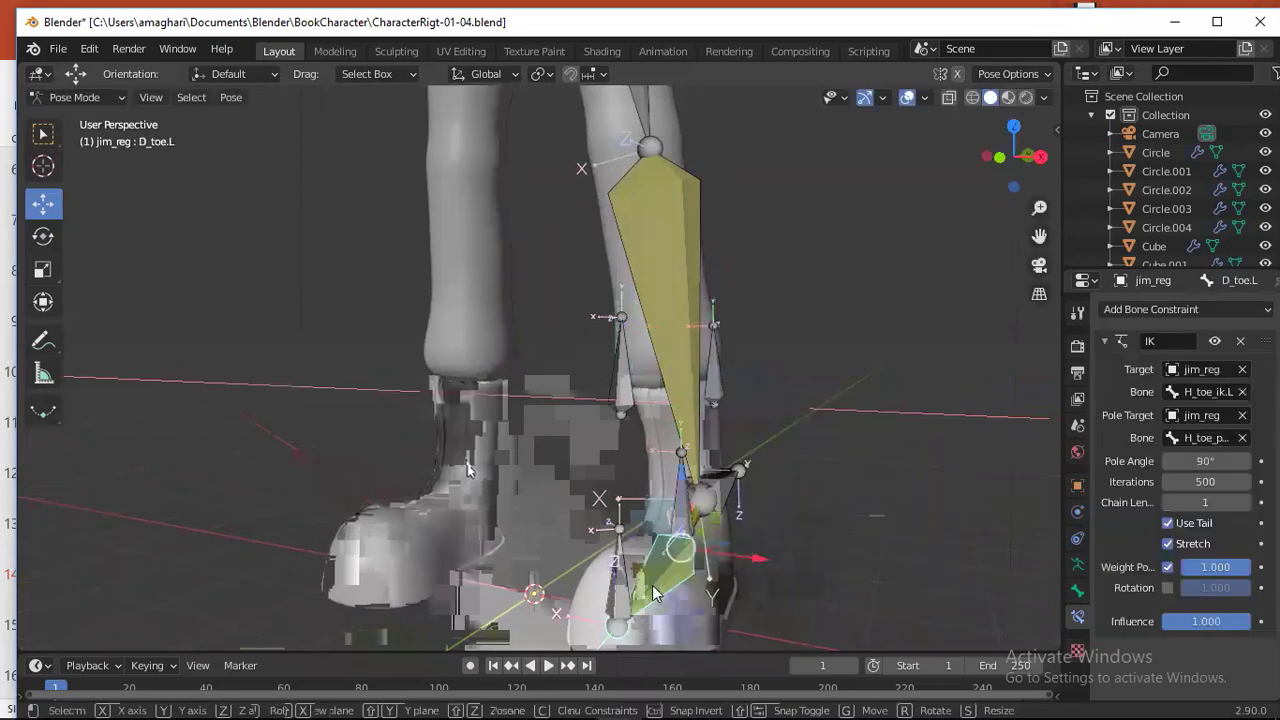
click(620, 598)
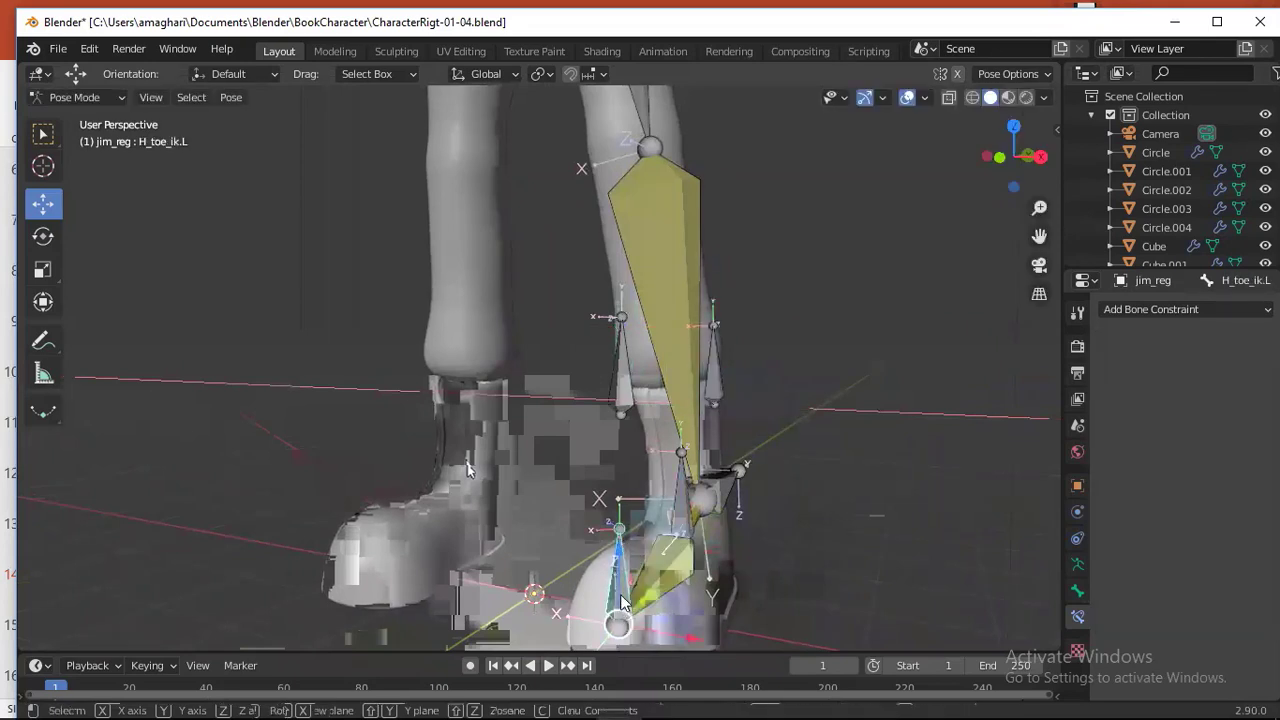
drag(618, 598, 620, 543)
click(624, 400)
mouse_move(672, 416)
mouse_down()
mouse_move(762, 427)
mouse_move(490, 400)
mouse_move(660, 425)
mouse_up()
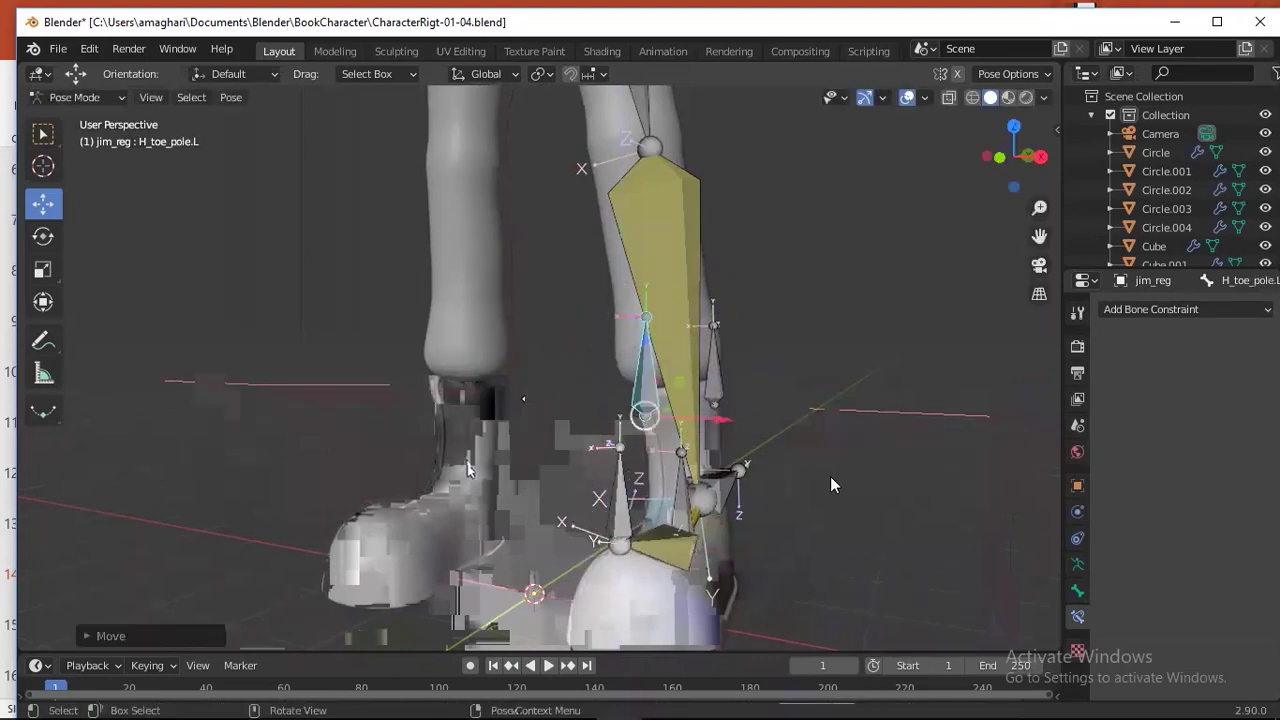
- Test the leg IK by raising the H_leg_ik.L bone behind the ankle along the Z axis
middle_drag(830, 476, 667, 476)
click(671, 534)
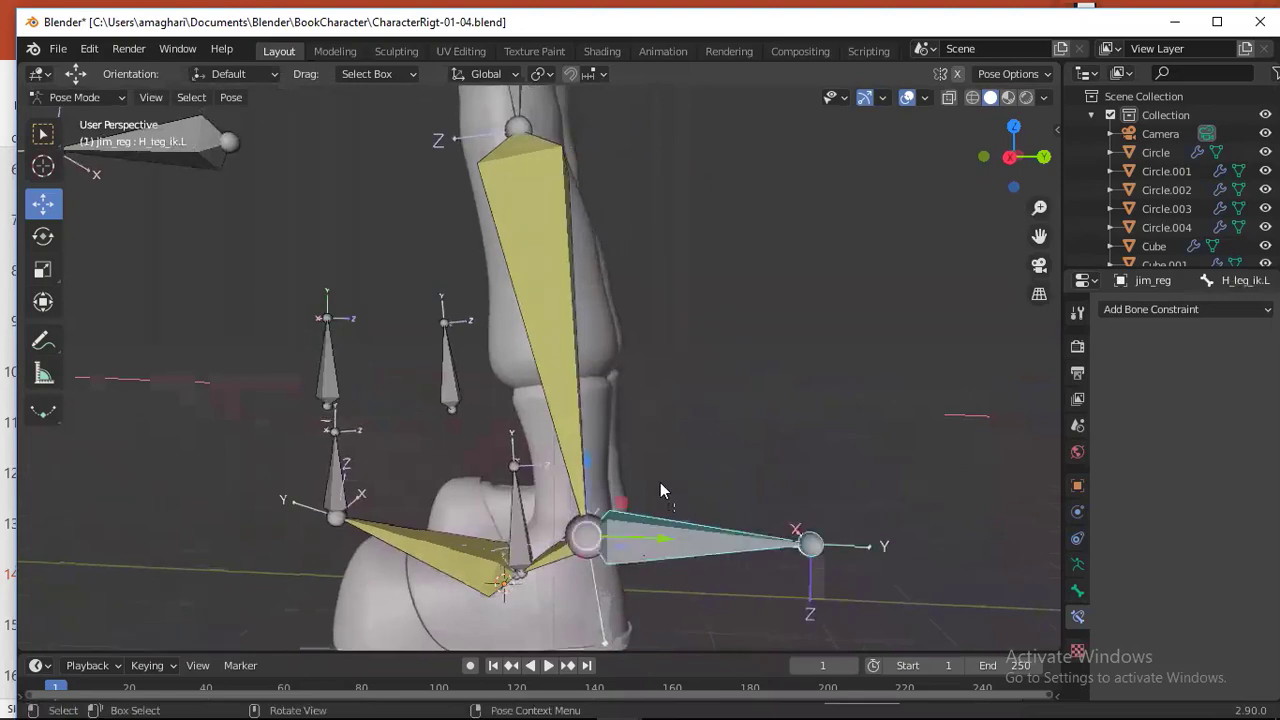
drag(587, 467, 588, 325)
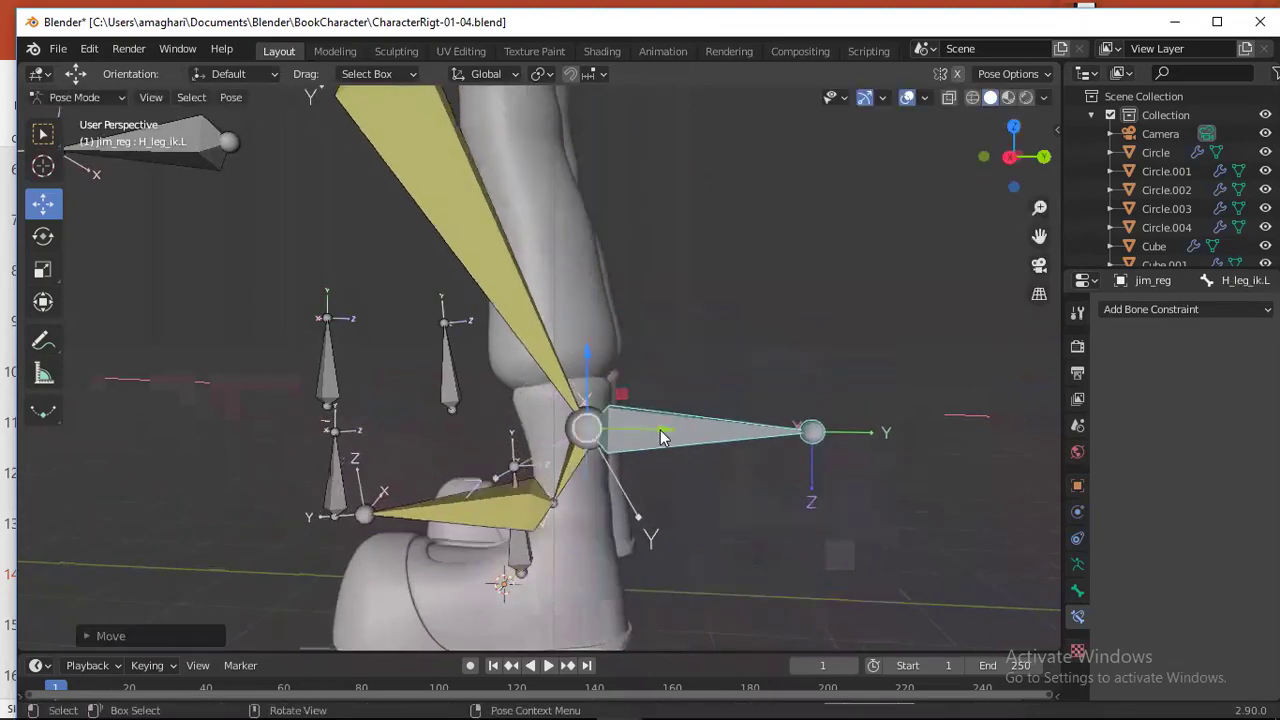
- Reset the positions of H_leg_ik.L, H_foot_ik.L, H_toe_ik.L, H_foot_pole.L and H_toe_pole.L to their rest pose
middle_drag(588, 325, 575, 375)
drag(575, 375, 609, 483)
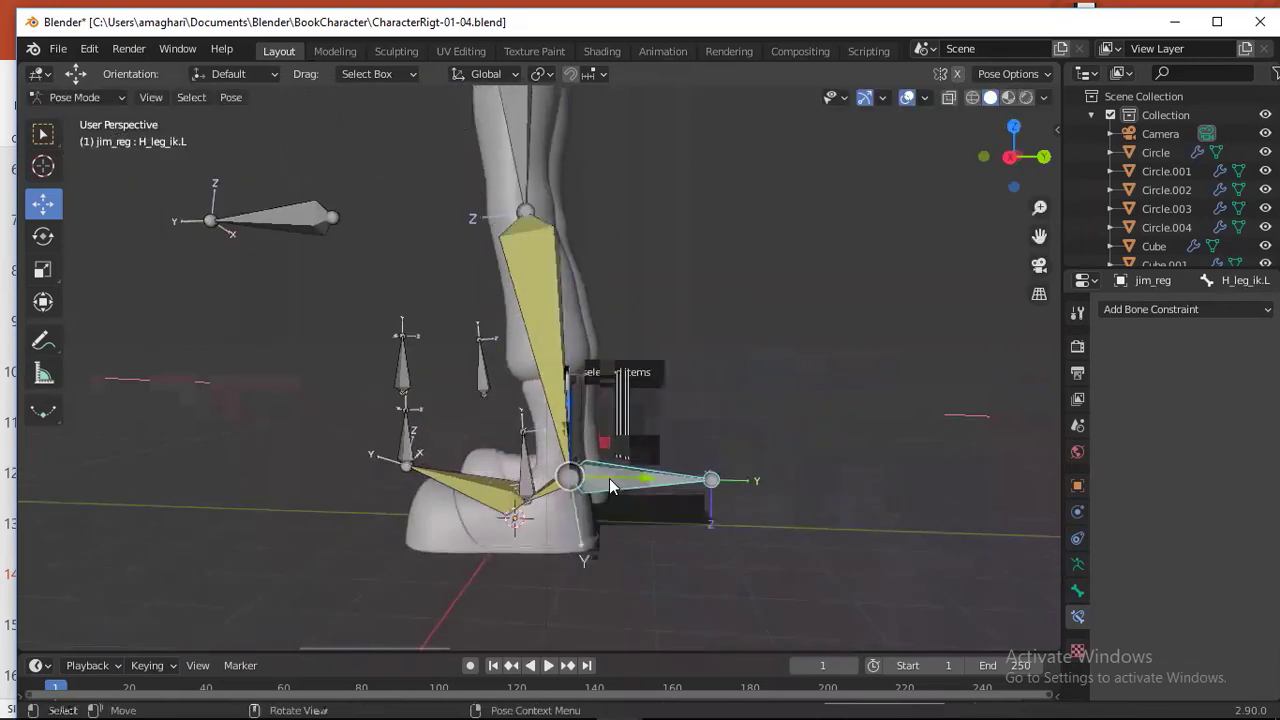
click(530, 479)
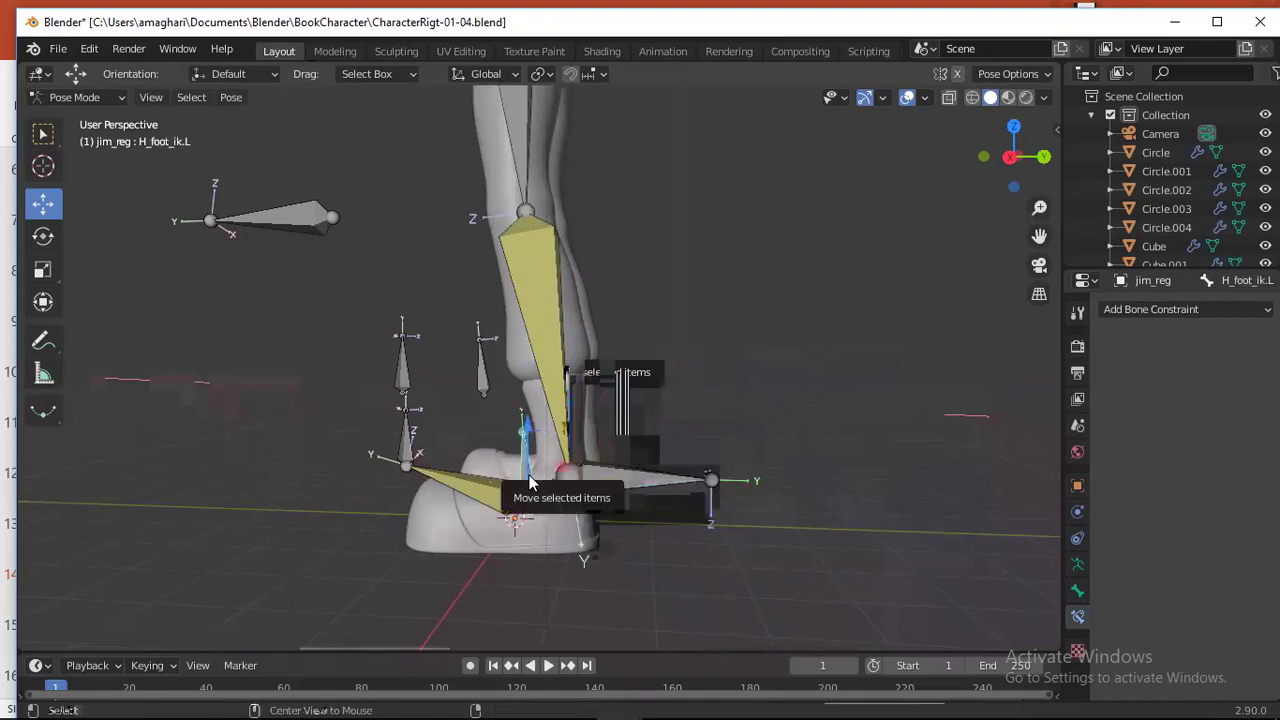
click(409, 447)
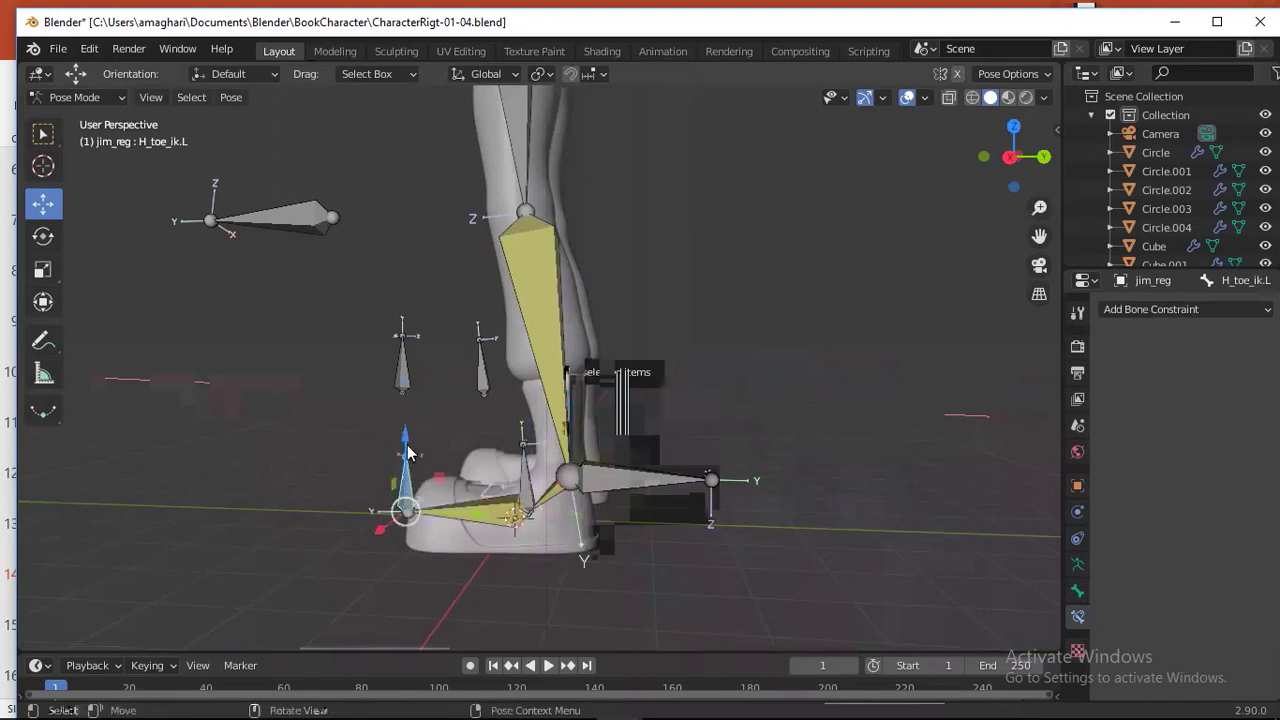
click(483, 388)
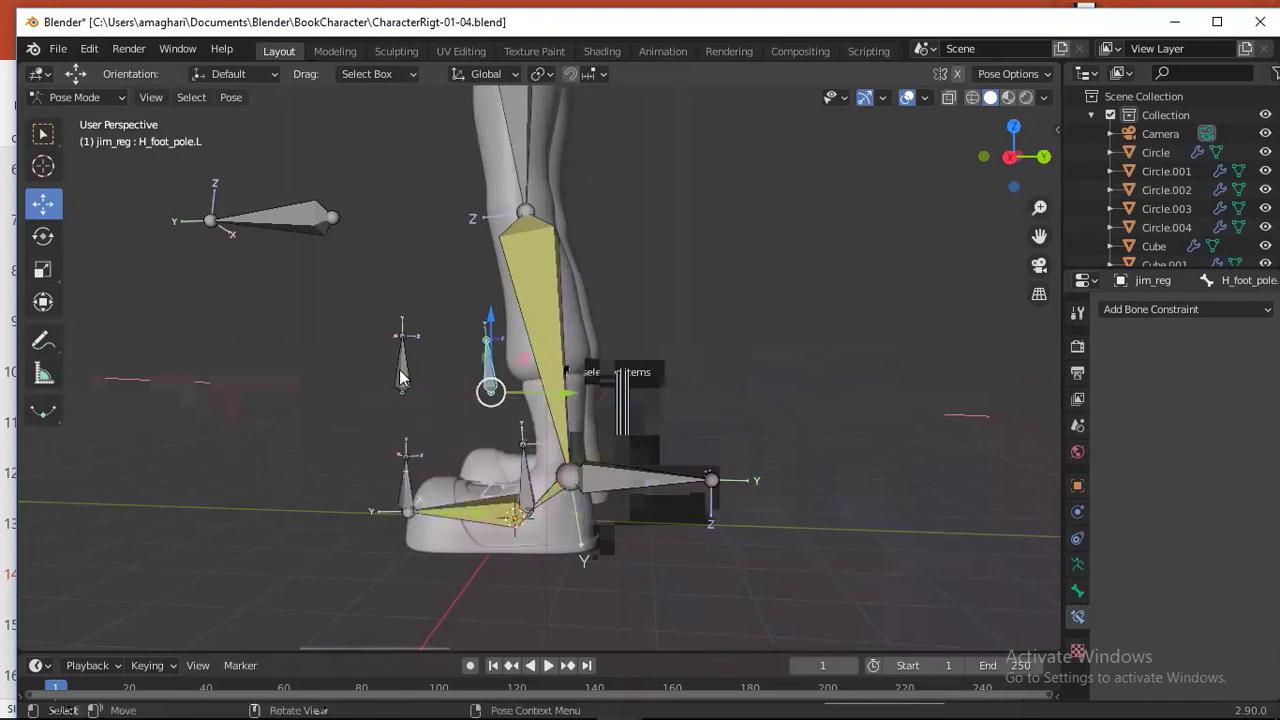
click(400, 376)
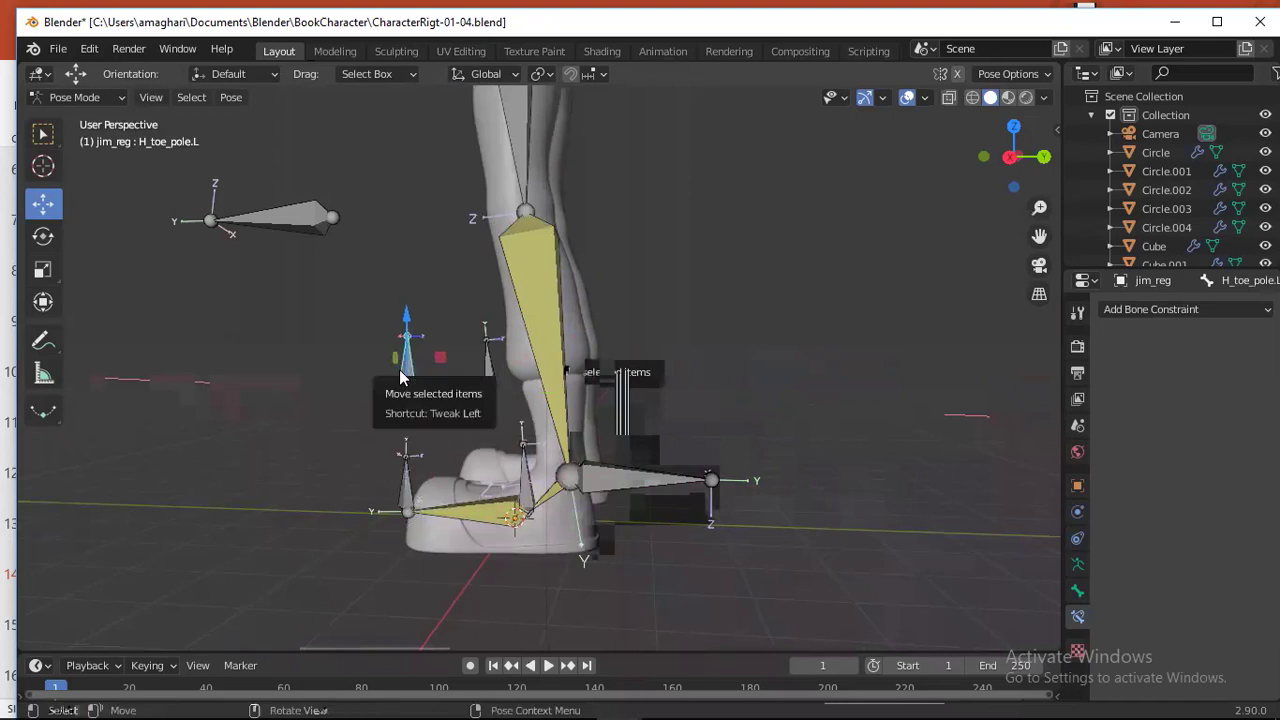
- Compare the D_shin.L bone's placement between Edit Mode and Pose Mode to check whether the leg shifts
scroll(618, 463, up, 3)
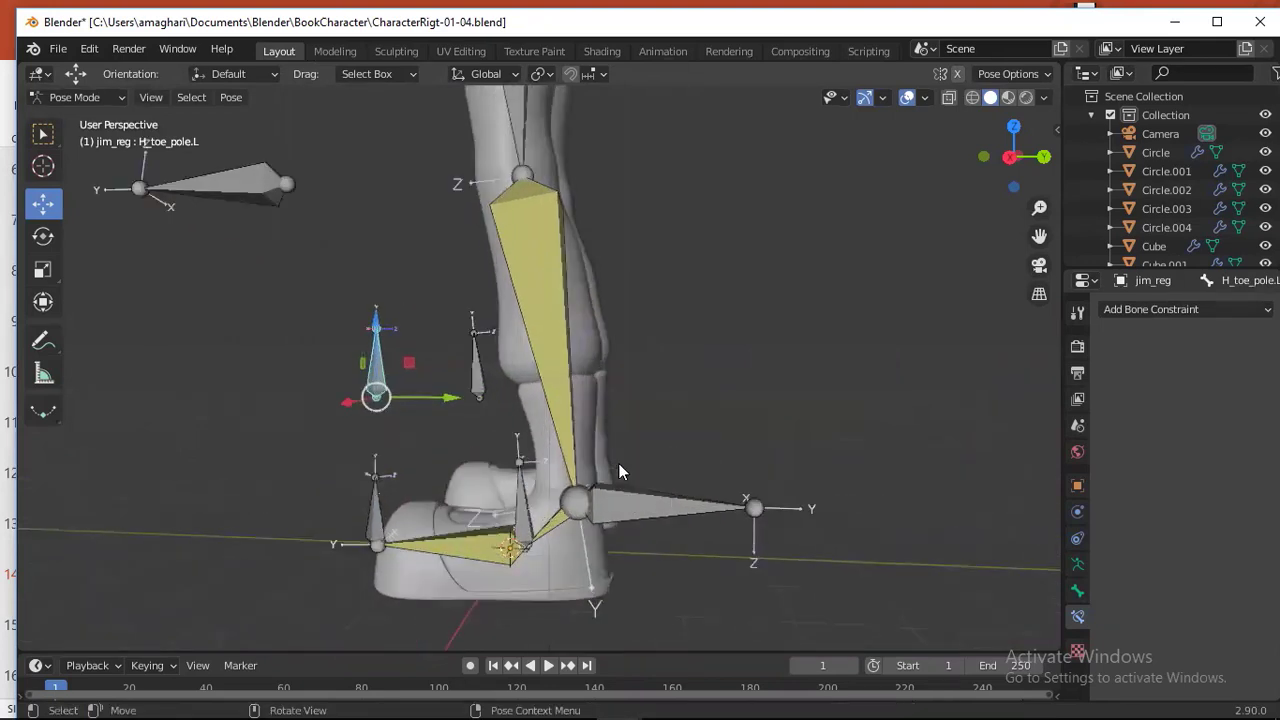
scroll(622, 444, up, 1)
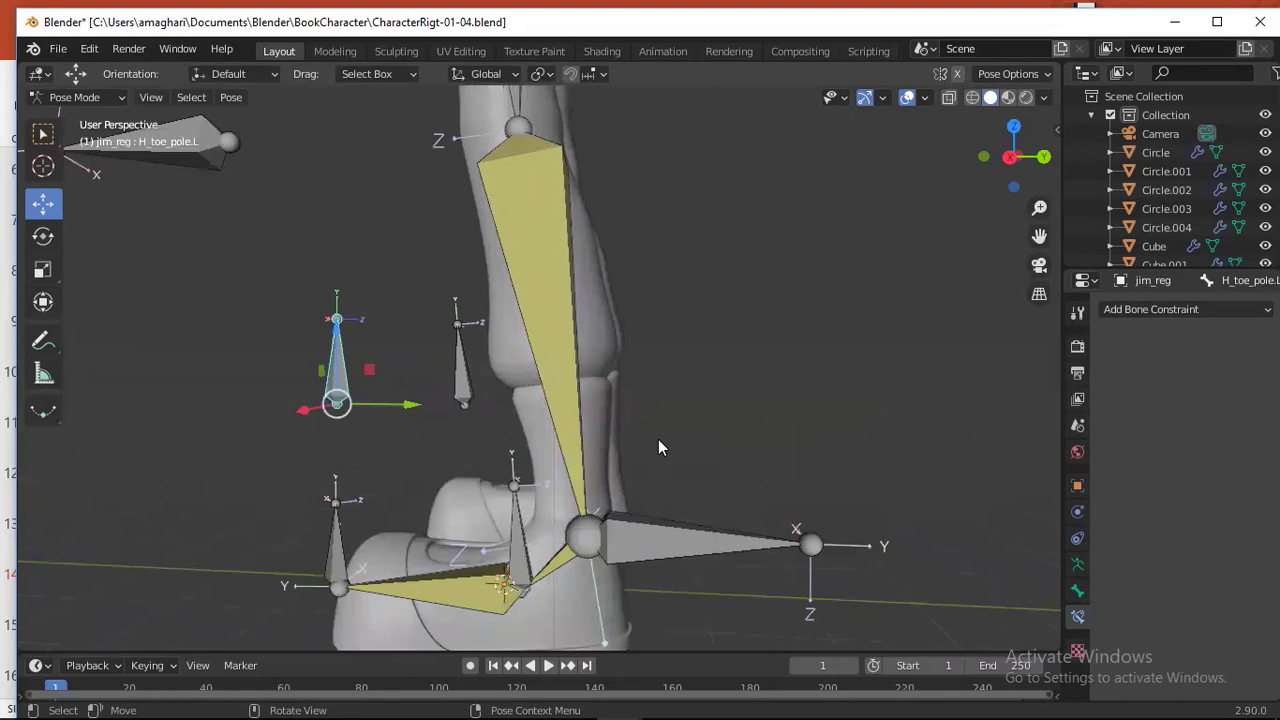
scroll(658, 439, down, 1)
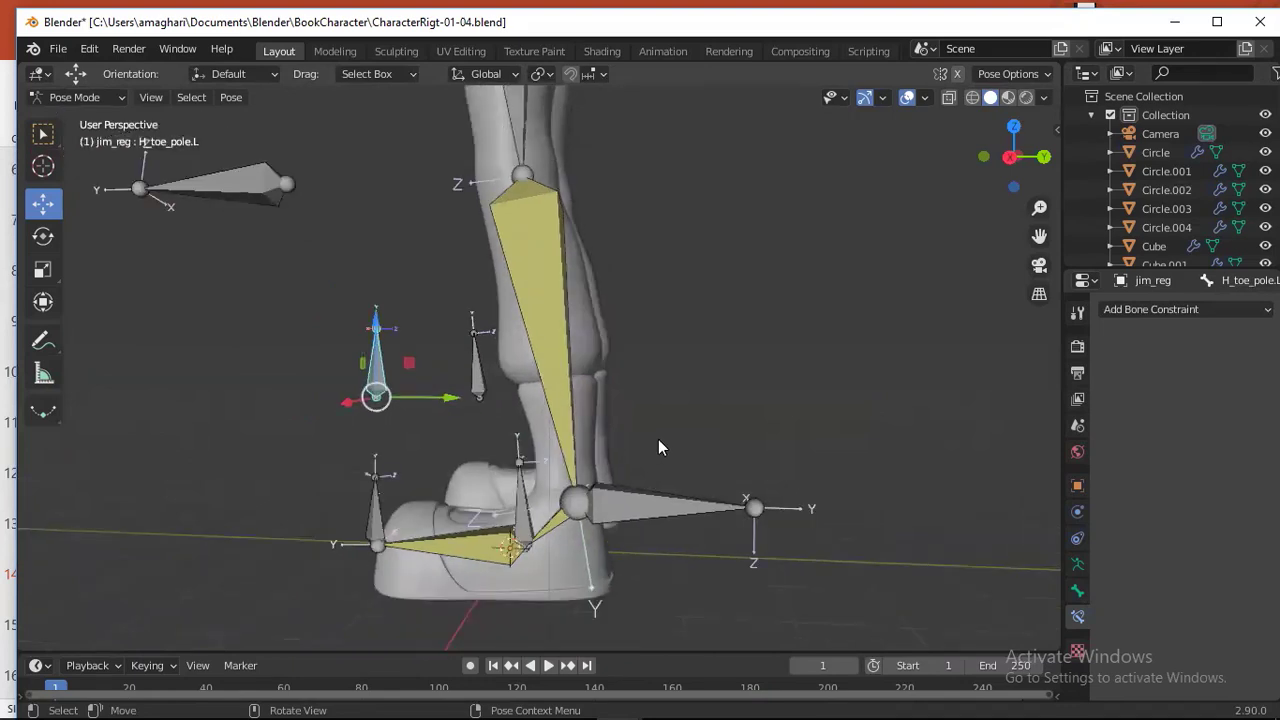
click(547, 340)
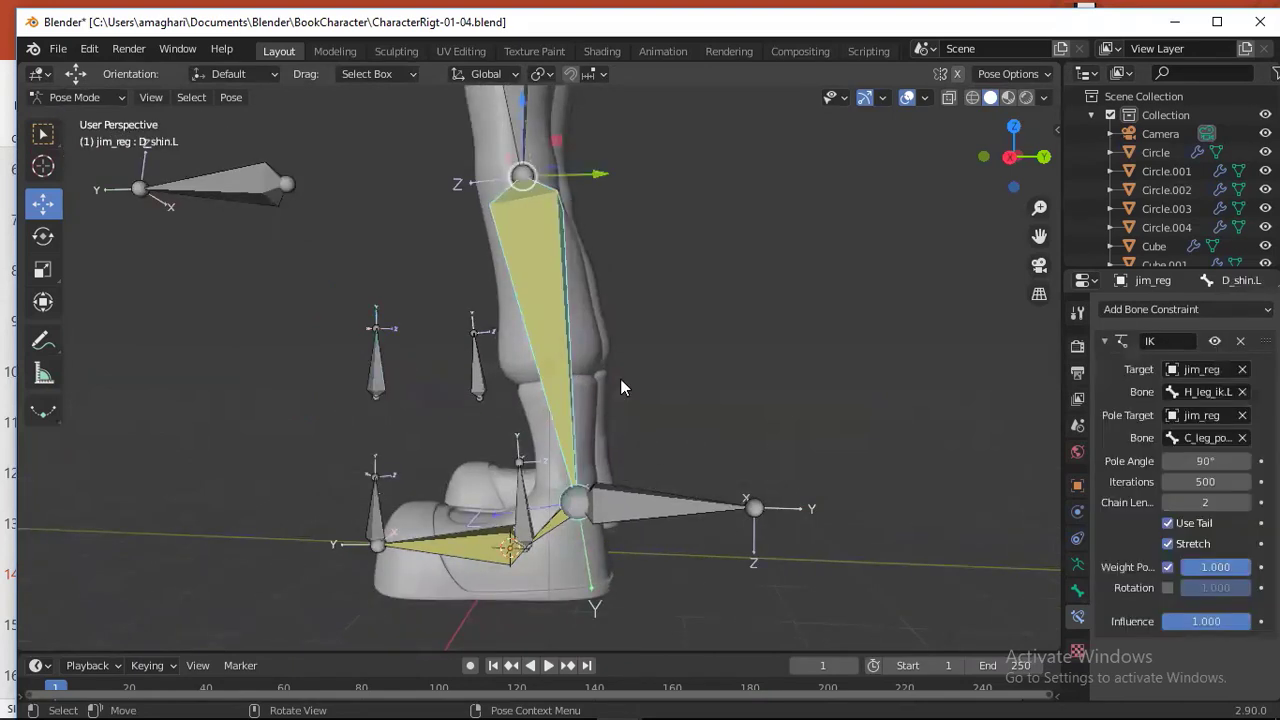
key(Tab)
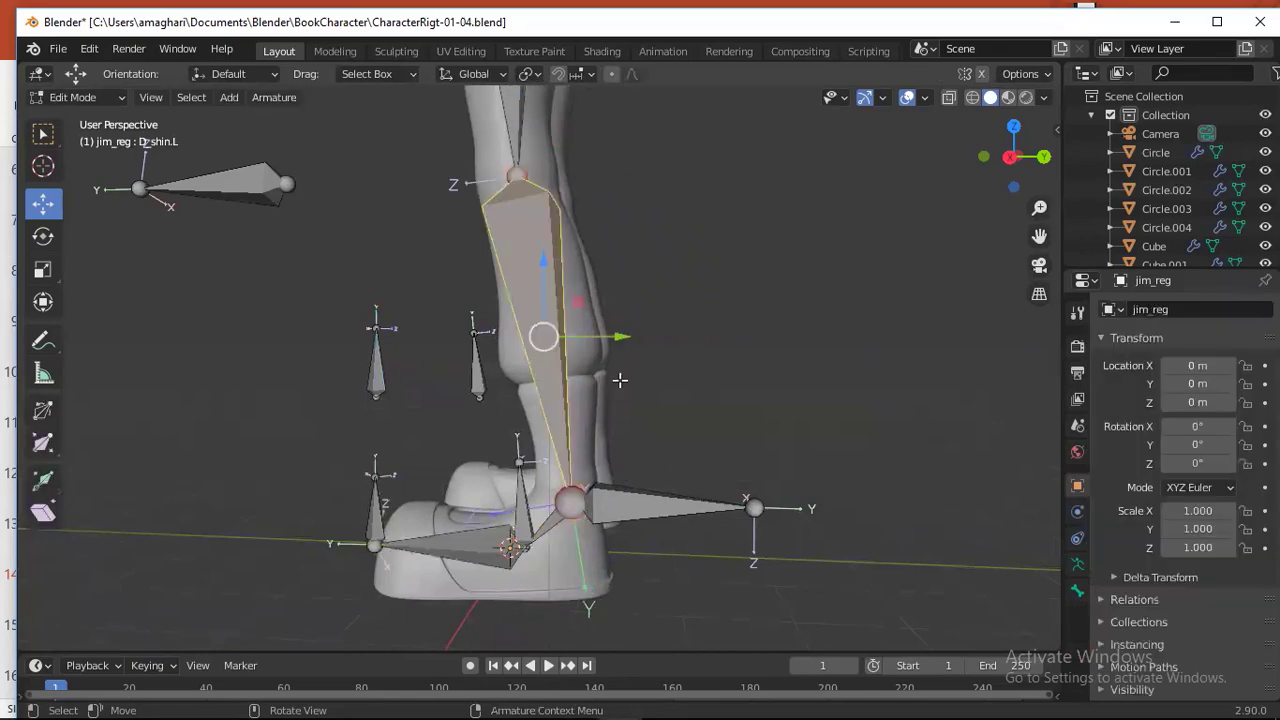
key(Tab)
key(Tab)
key(Tab)
key(Tab)
key(Tab)
key(Tab)
key(Tab)
key(Tab)
key(Tab)
key(Tab)
key(Tab)
key(Tab)
key(Tab)
key(Tab)
key(Tab)
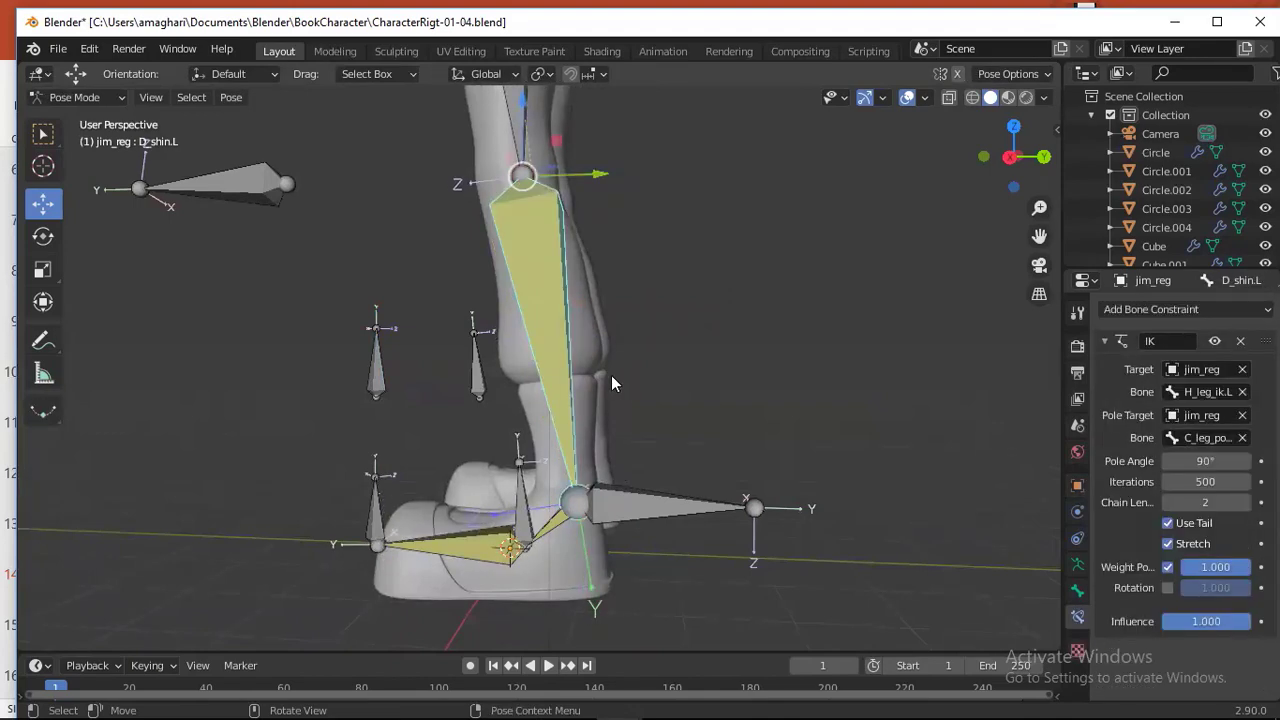
- Apply the current pose of the armature as its rest pose
click(228, 99)
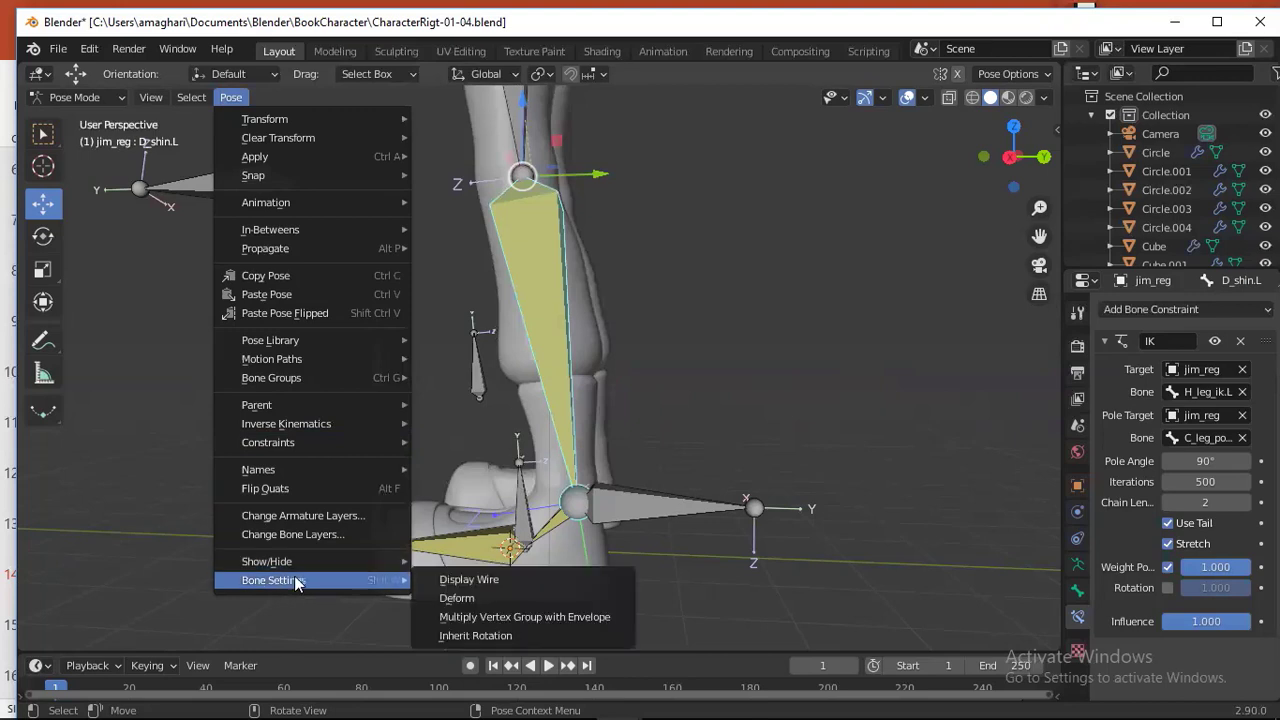
mouse_move(306, 466)
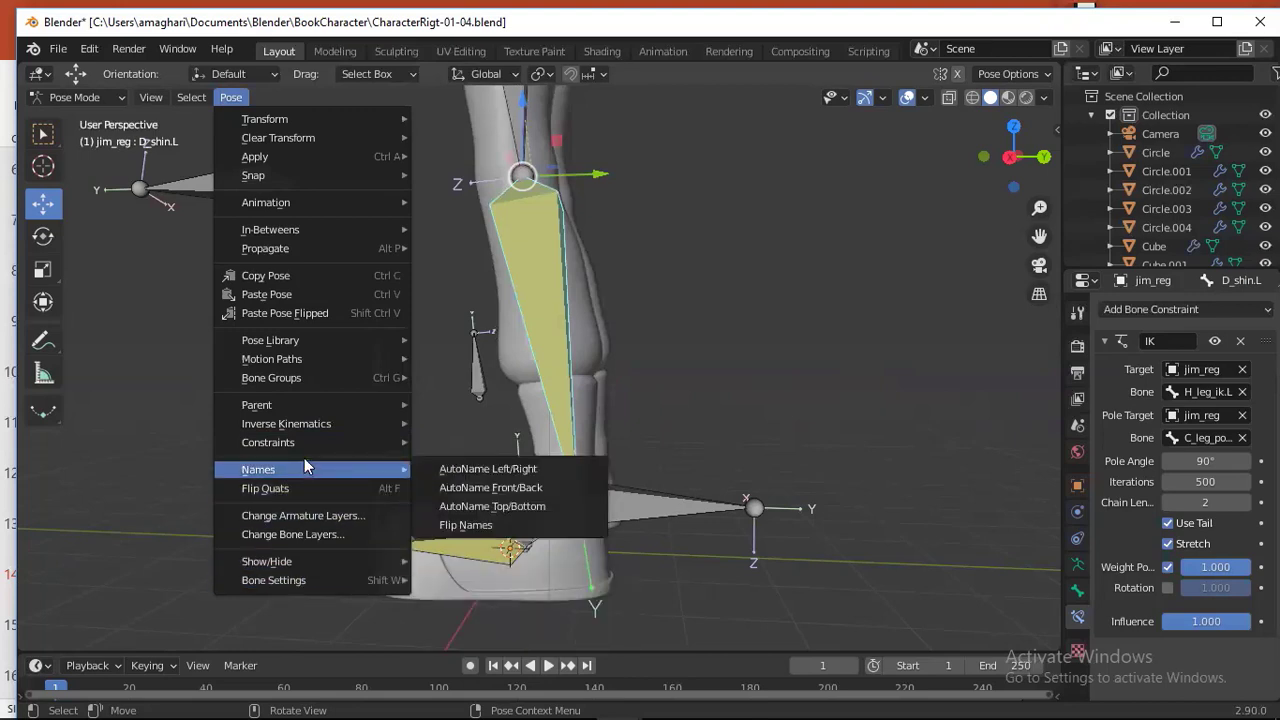
mouse_move(295, 335)
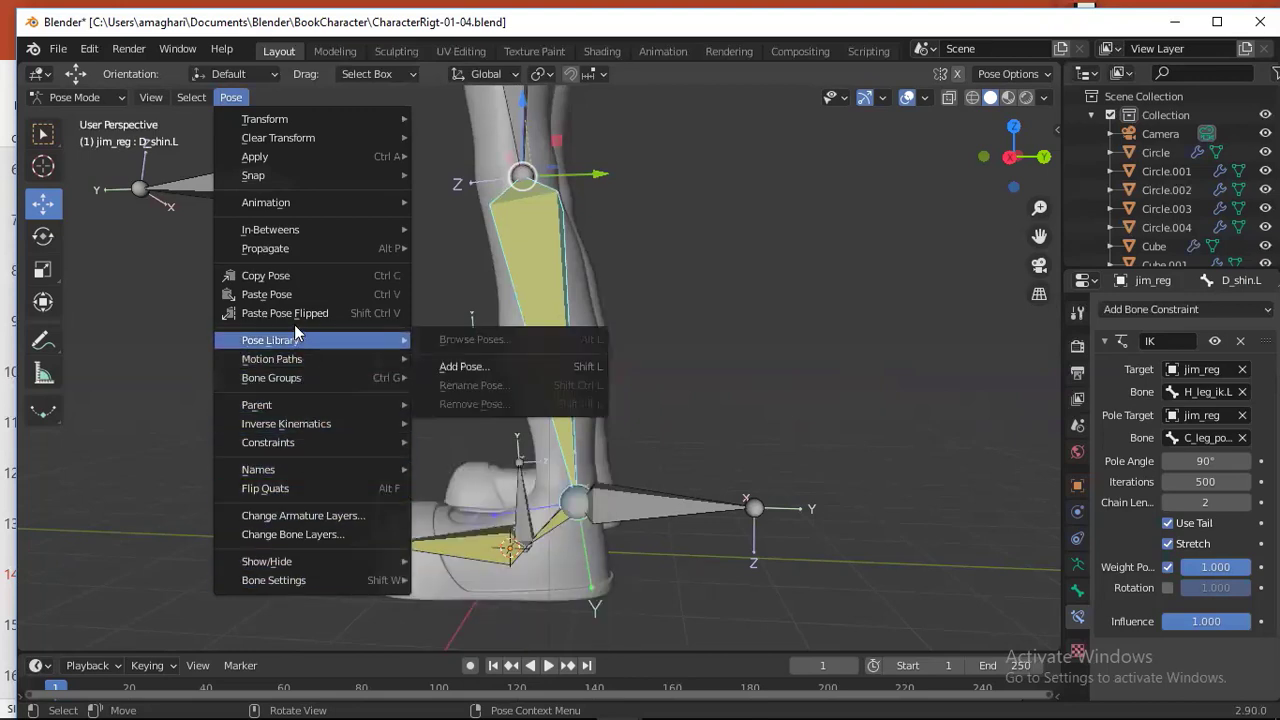
mouse_move(302, 156)
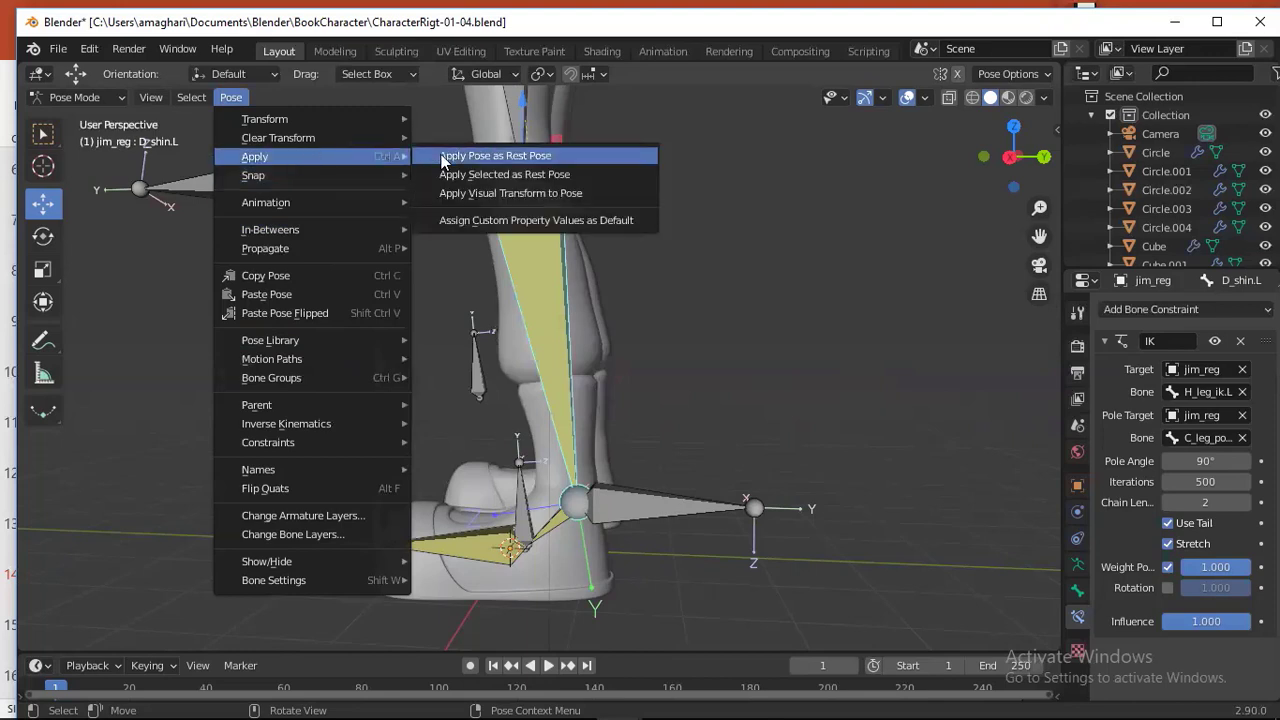
click(563, 158)
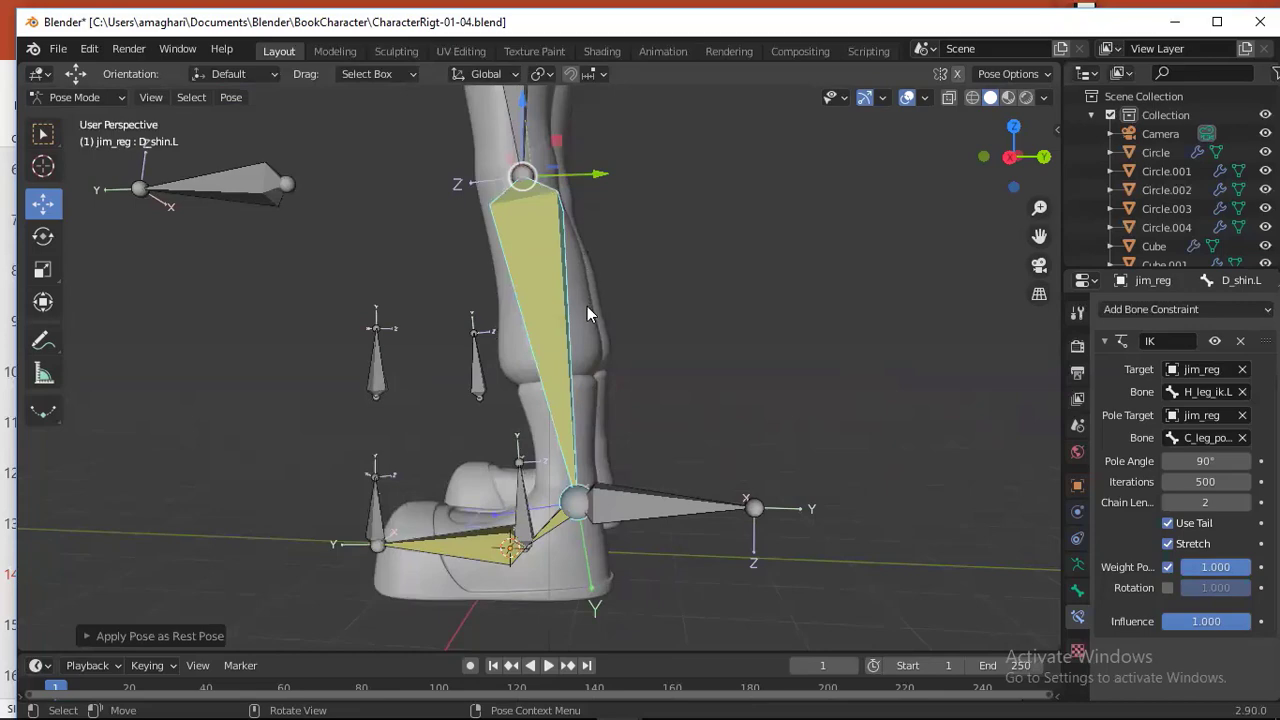
- Check the leg bones for any shift between Pose Mode and Edit Mode, ending in Edit Mode
key(Tab)
key(Tab)
key(Tab)
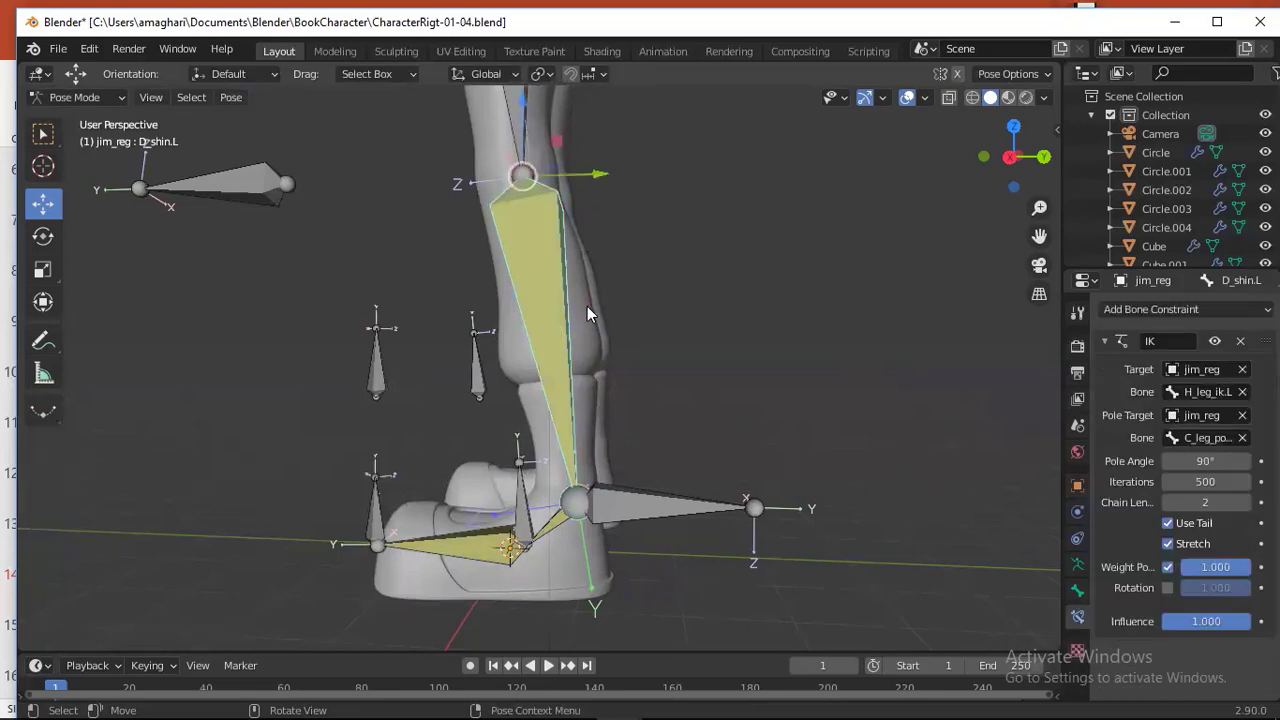
key(Tab)
key(Tab)
key(Tab)
key(Tab)
key(Tab)
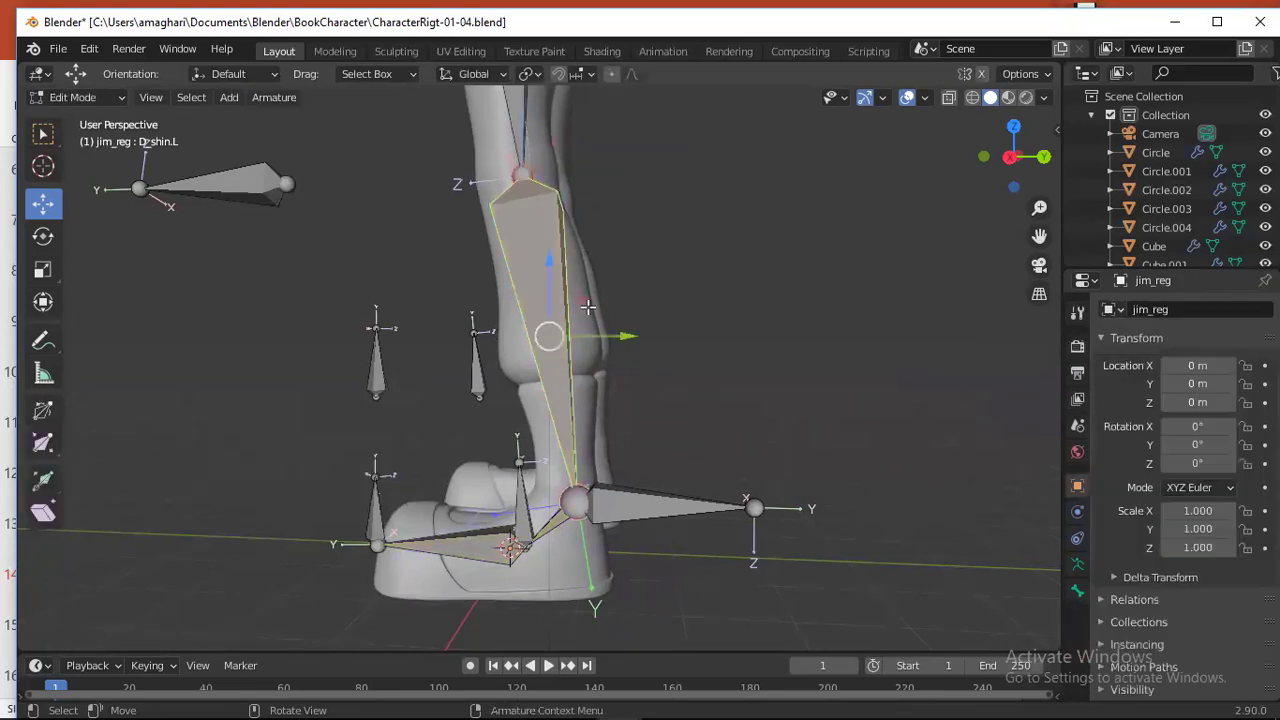
key(Tab)
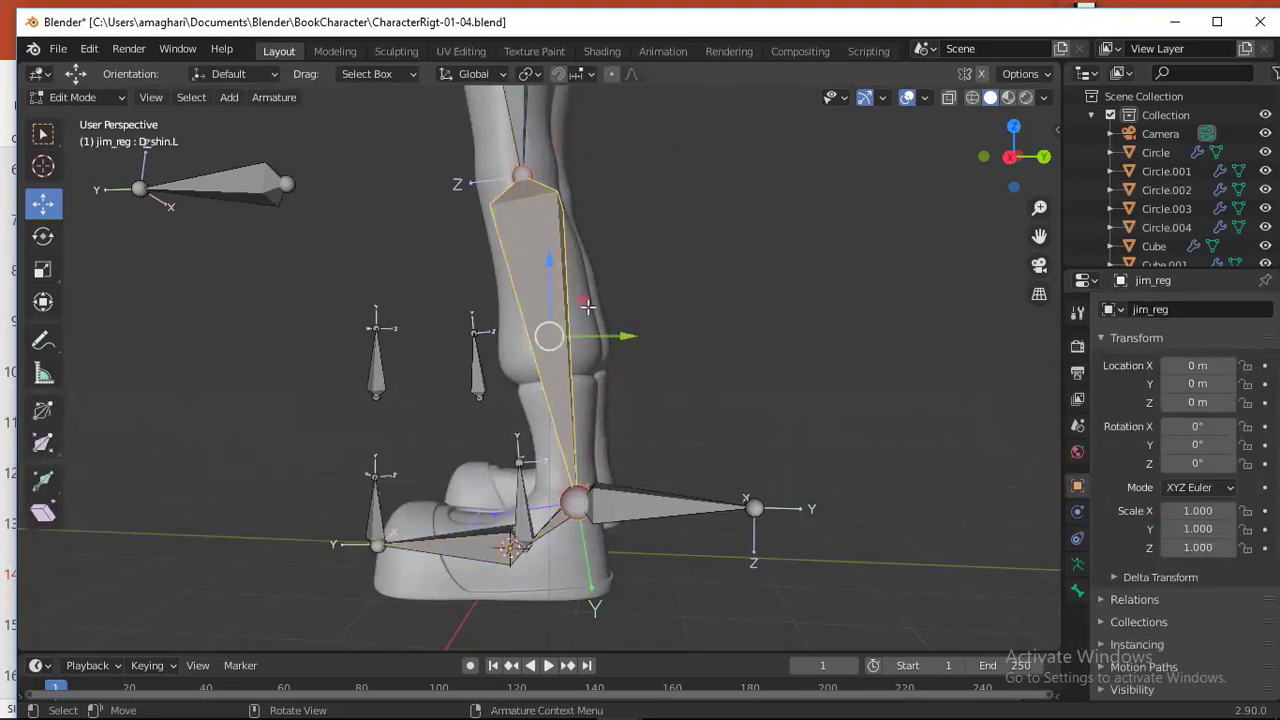
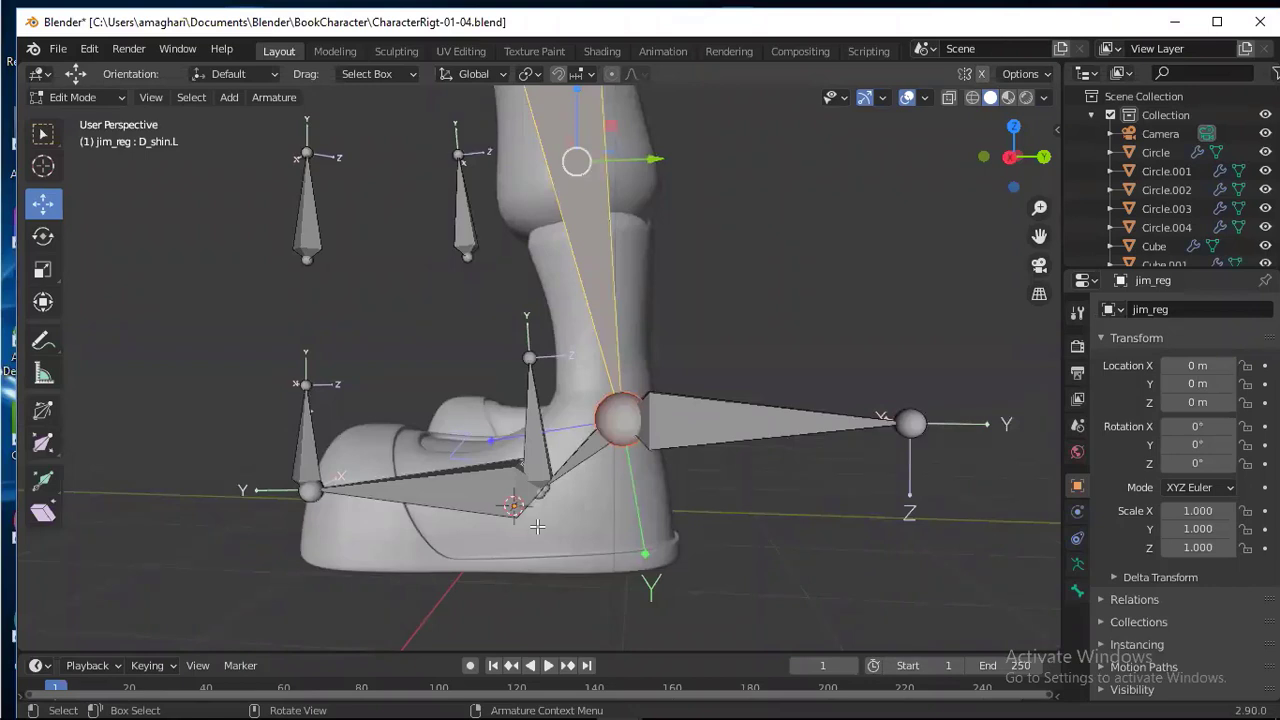
- Reveal all hidden bones of the rig and clear the selection
key(alt+h)
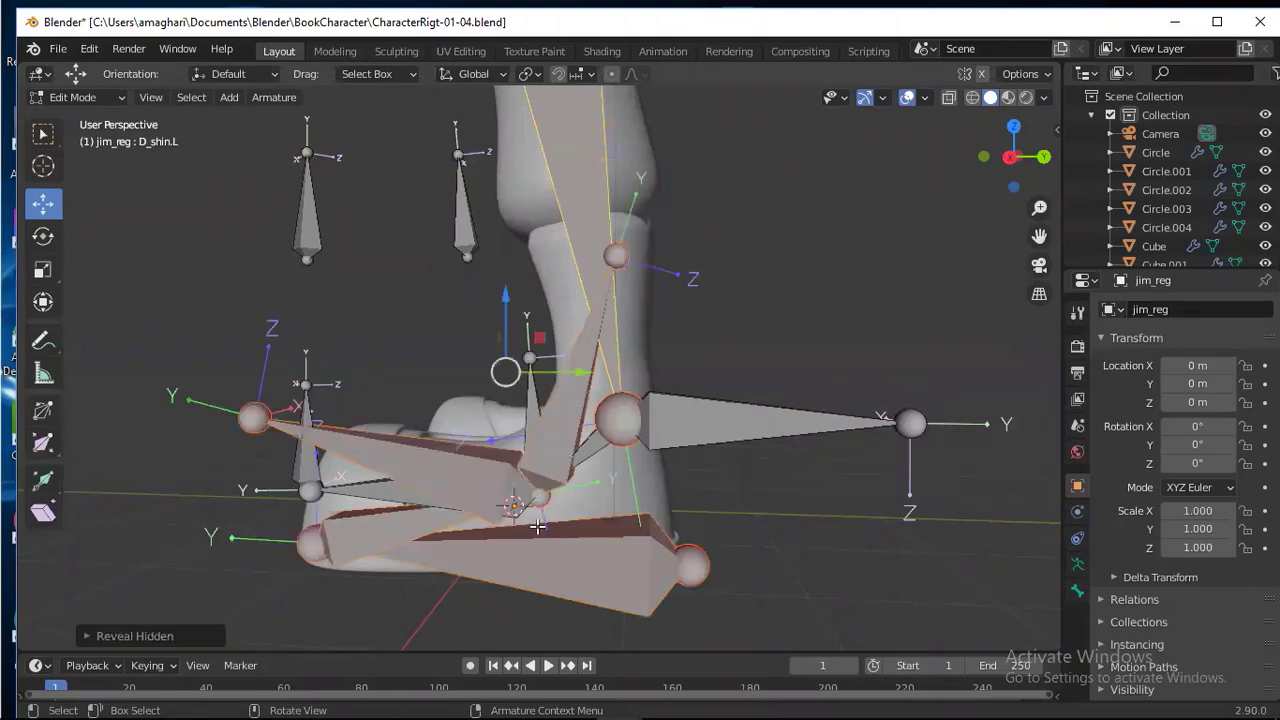
key(alt+a)
scroll(344, 352, up, 2)
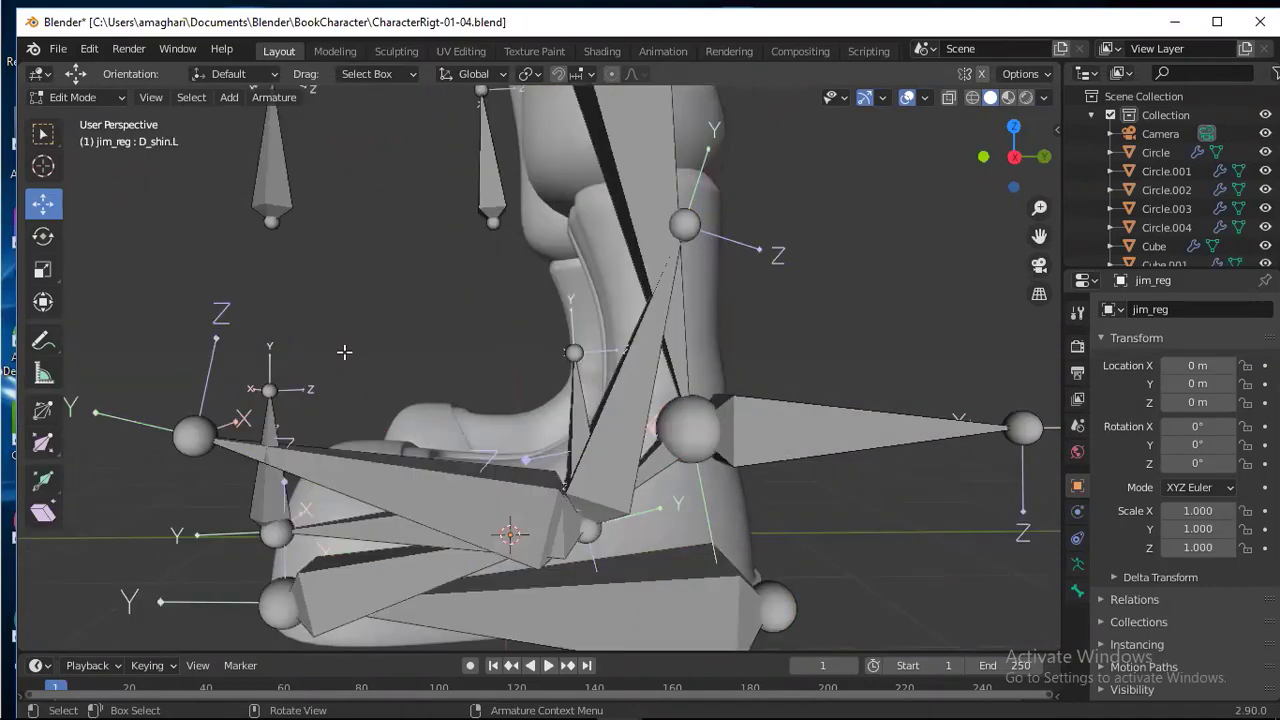
- Parent H_toe_pole.L and H_toe_ik.L to the C_toe.L bone with Keep Offset
click(269, 186)
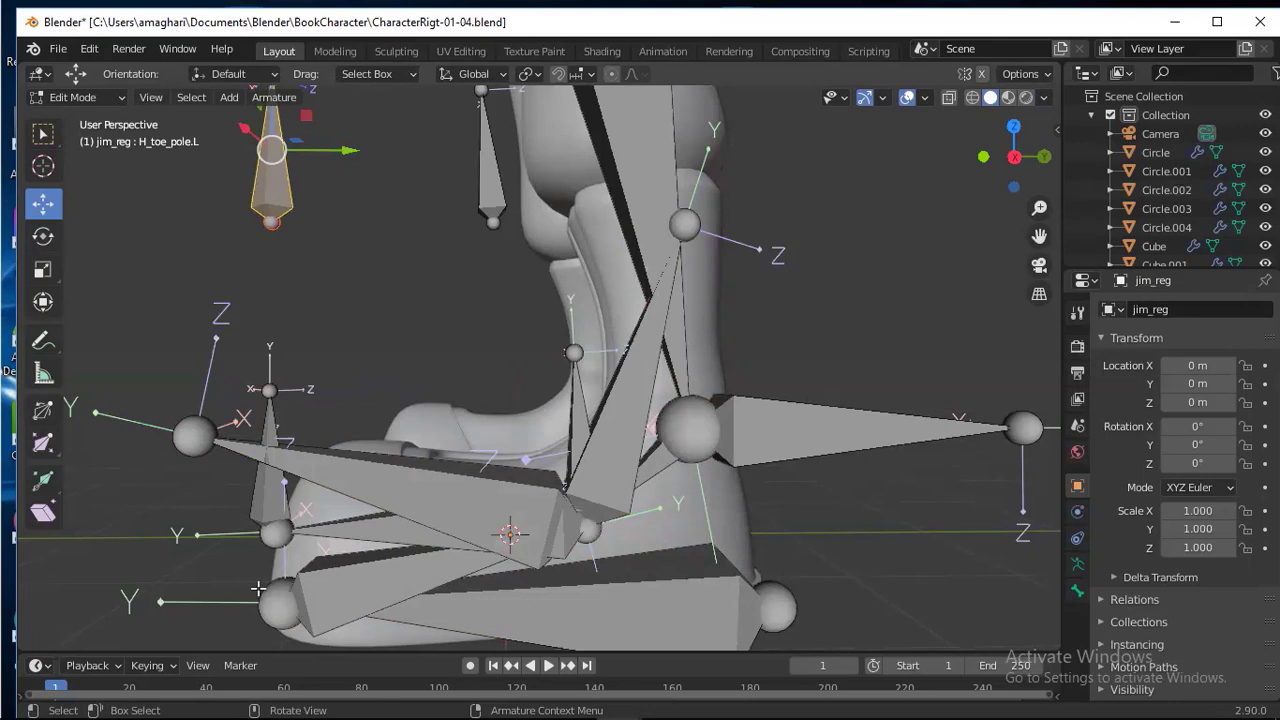
shift+click(263, 492)
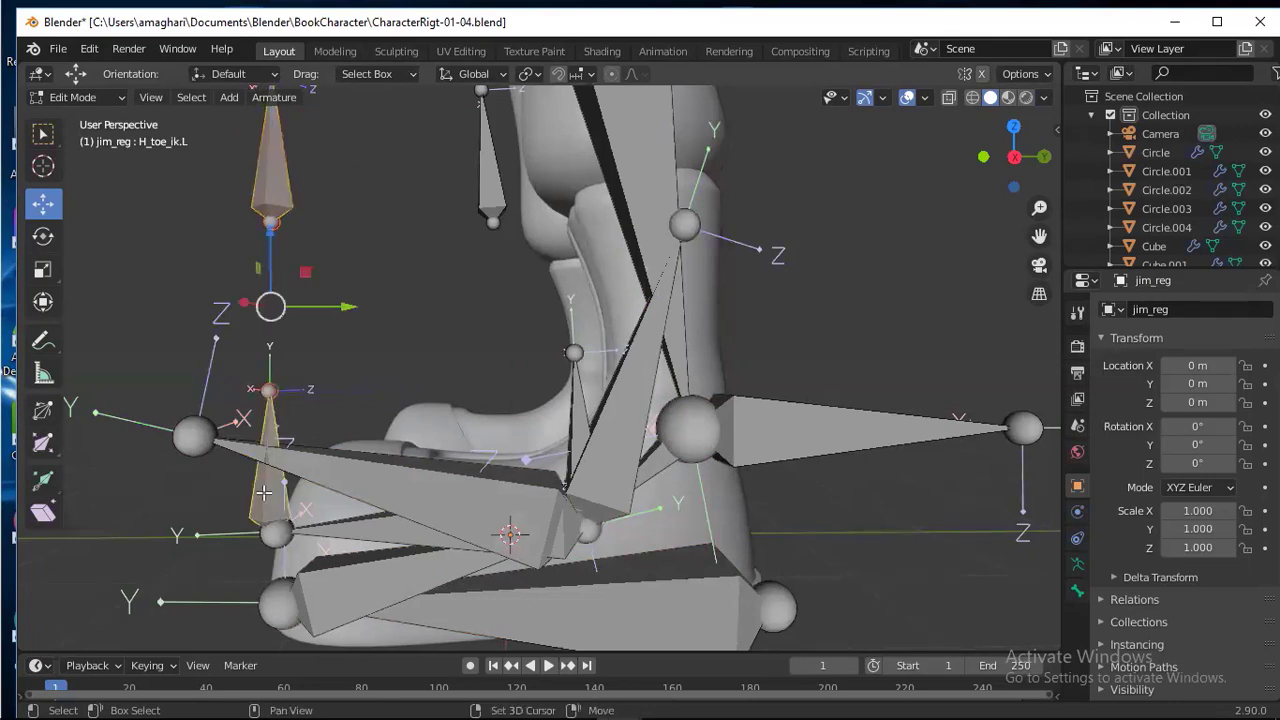
shift+click(376, 480)
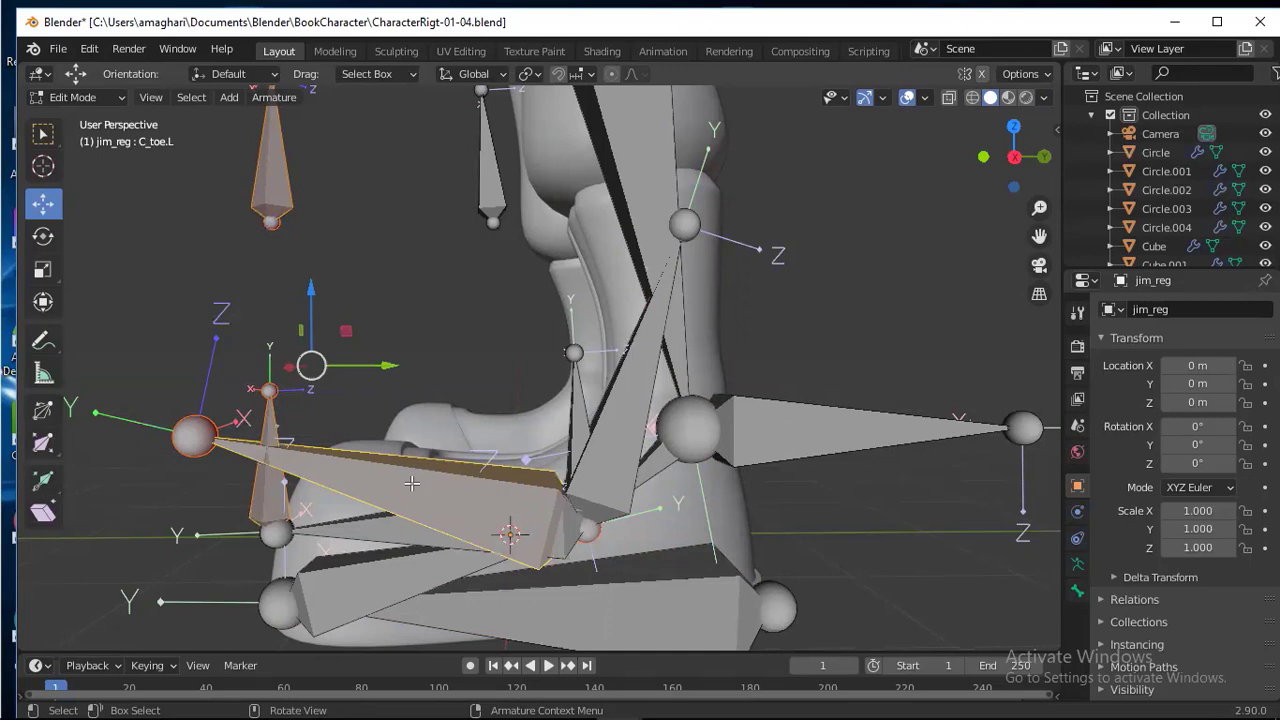
key(ctrl+p)
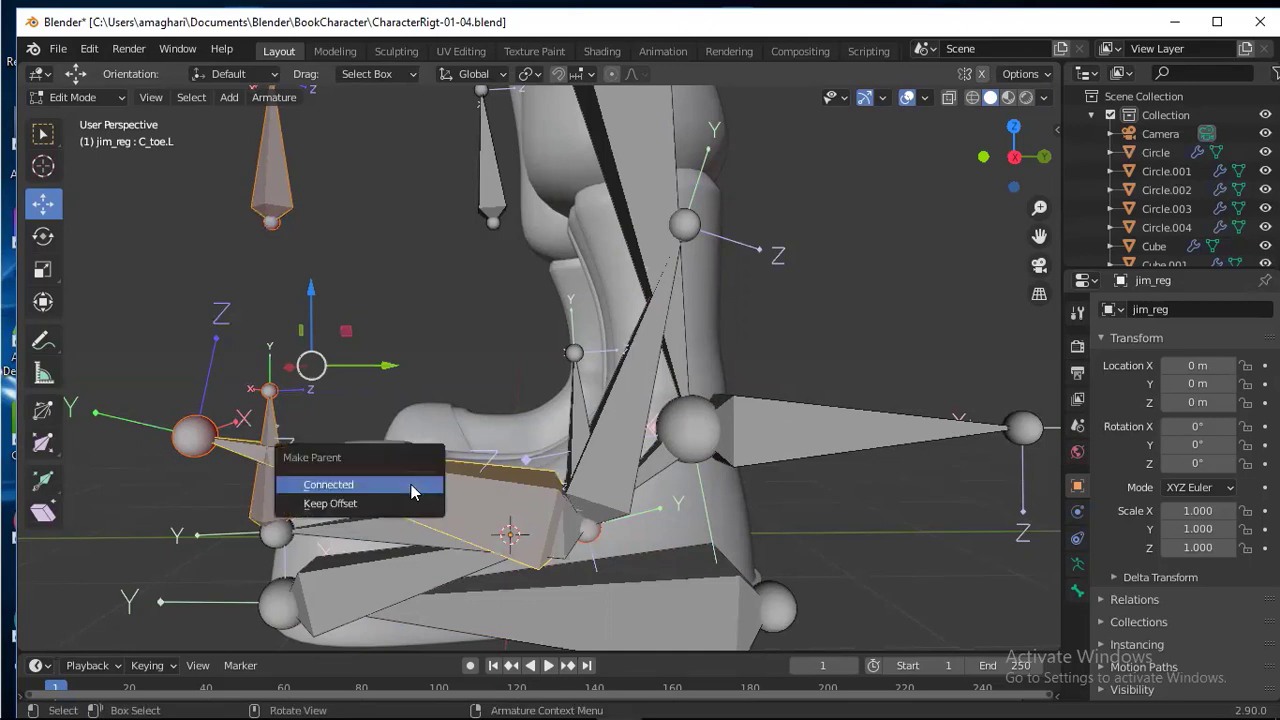
click(362, 510)
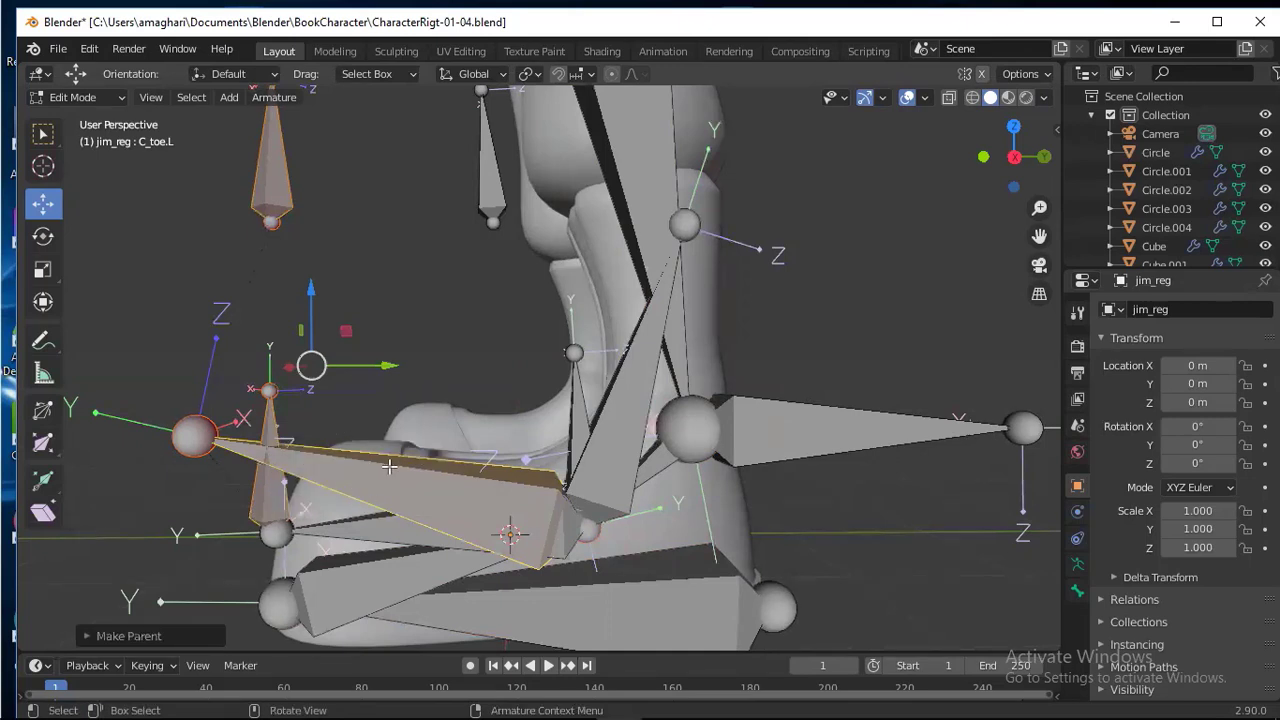
click(404, 485)
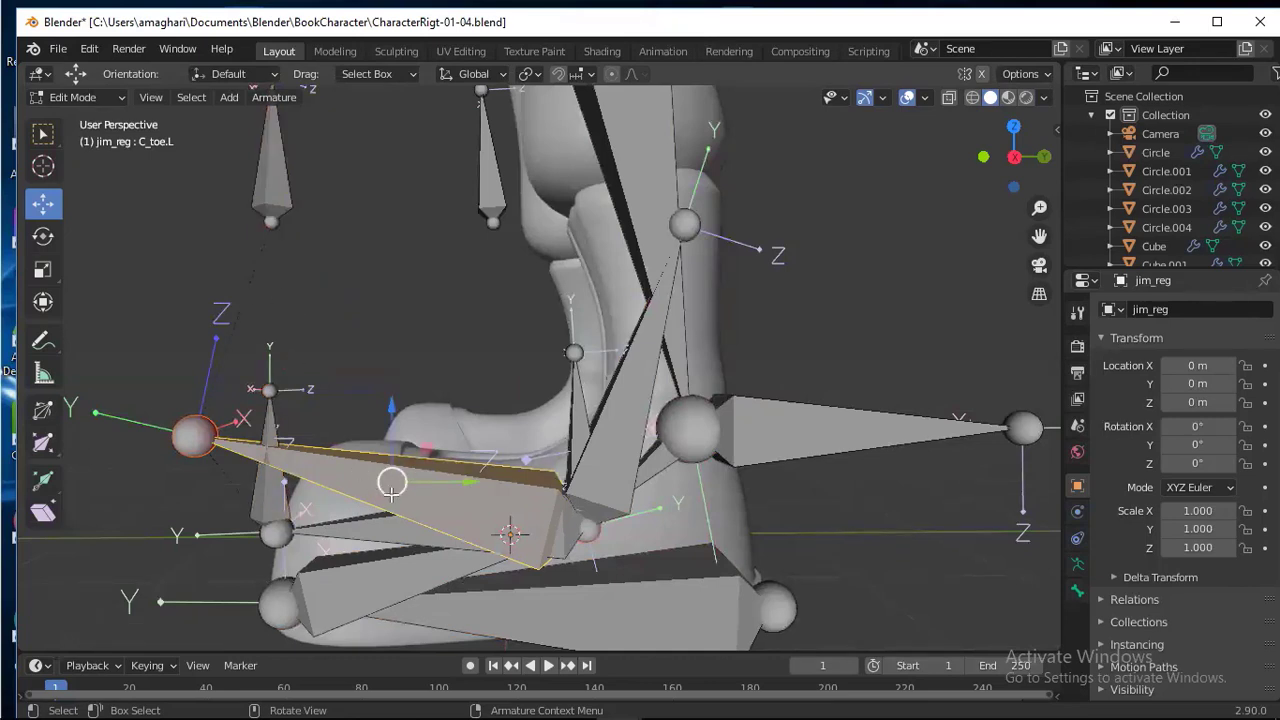
click(273, 198)
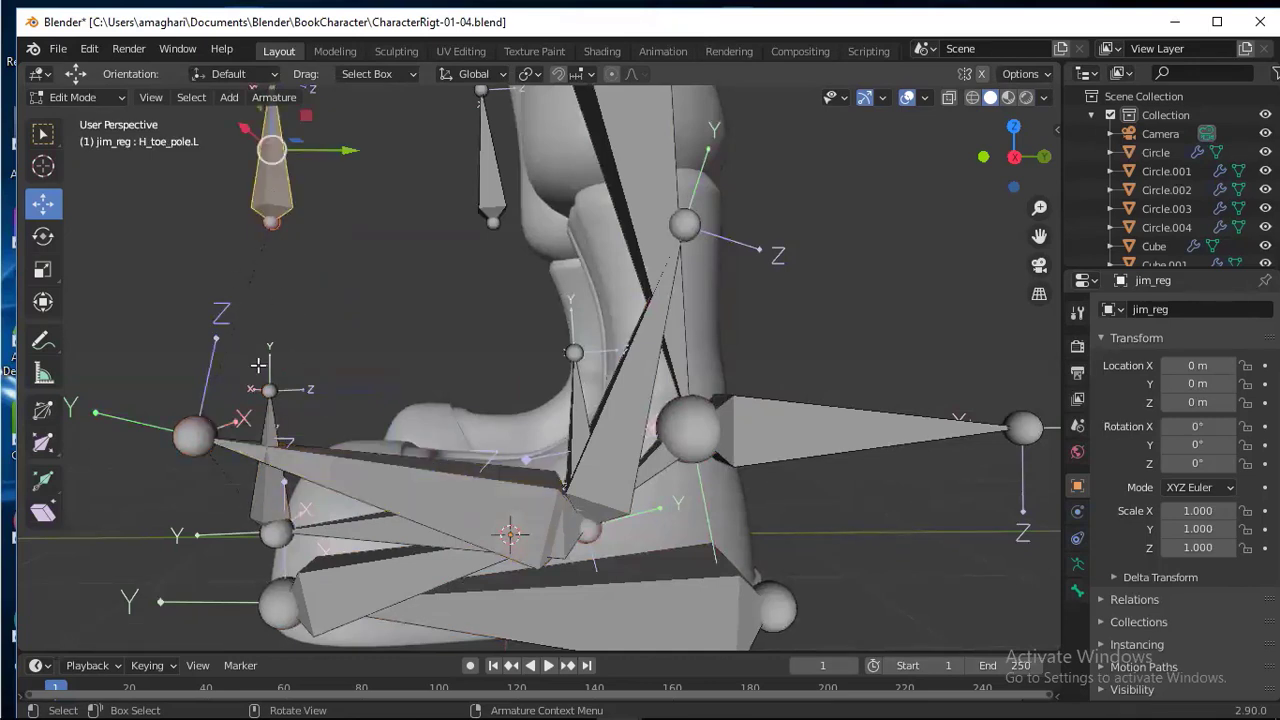
click(268, 497)
click(432, 486)
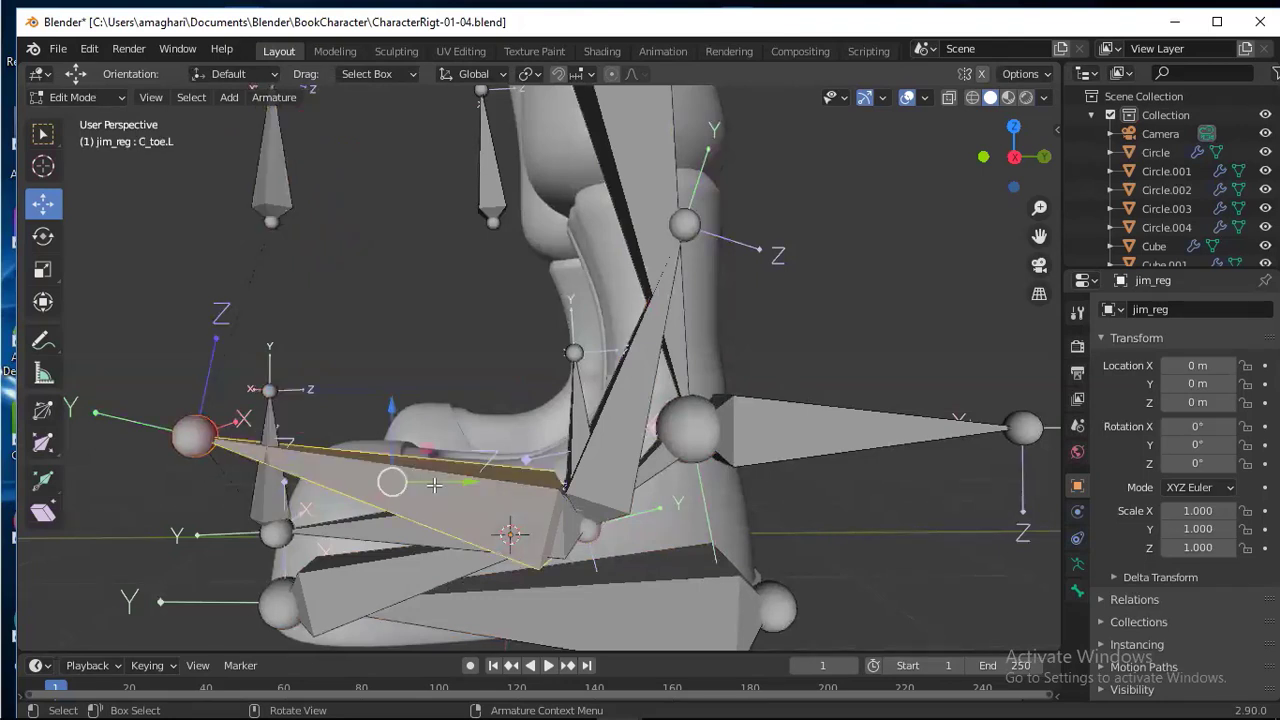
click(610, 452)
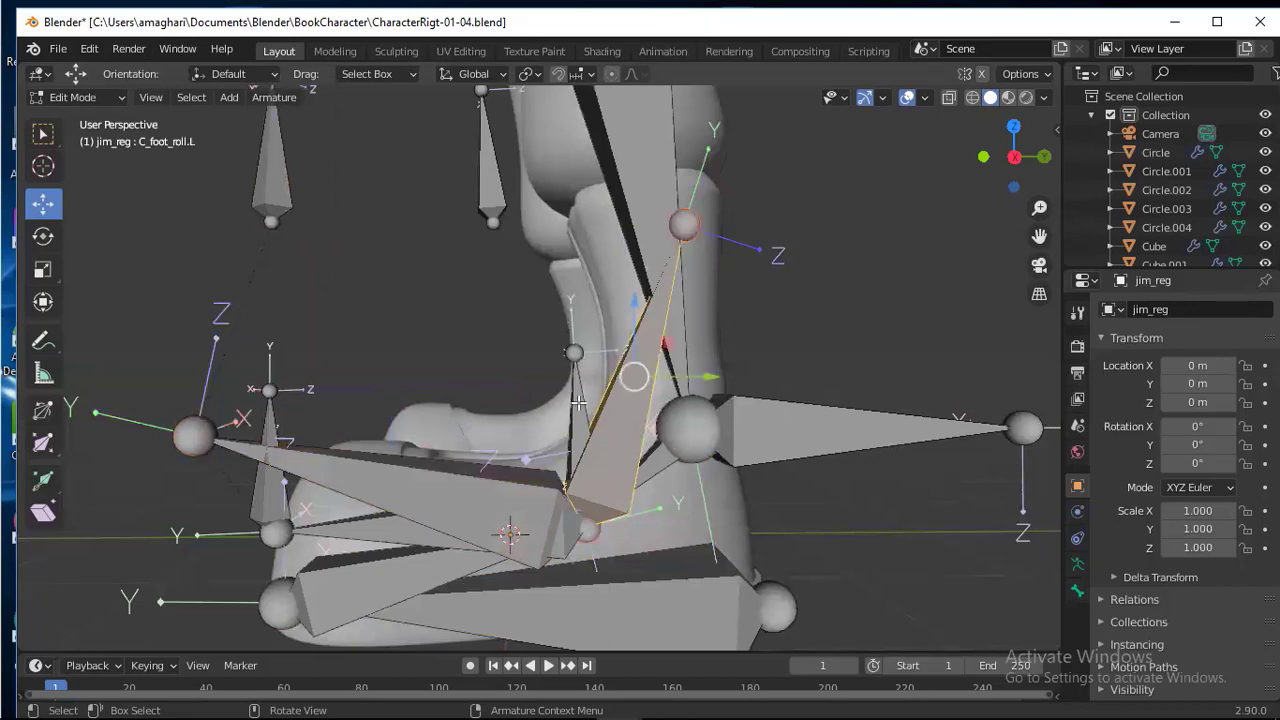
- Parent H_foot_pole.L and H_foot_ik.L to the H_leg_ik.L bone with Keep Offset
click(492, 198)
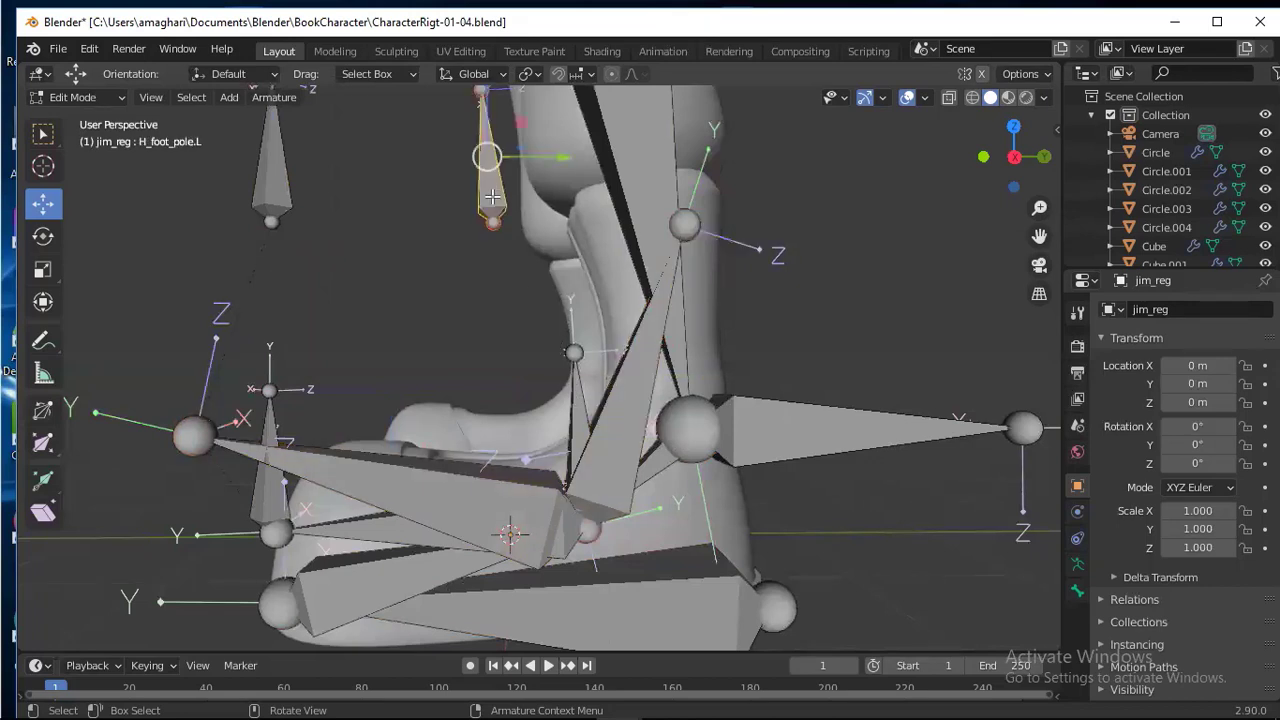
click(577, 400)
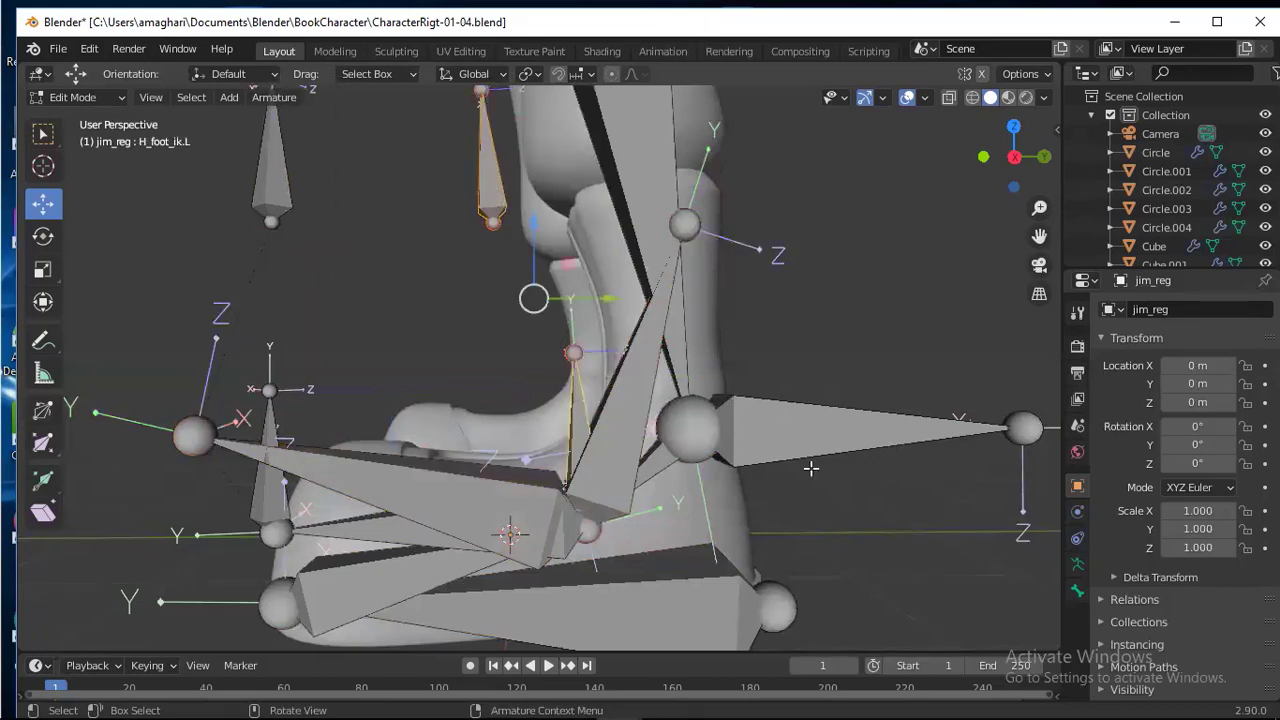
click(779, 436)
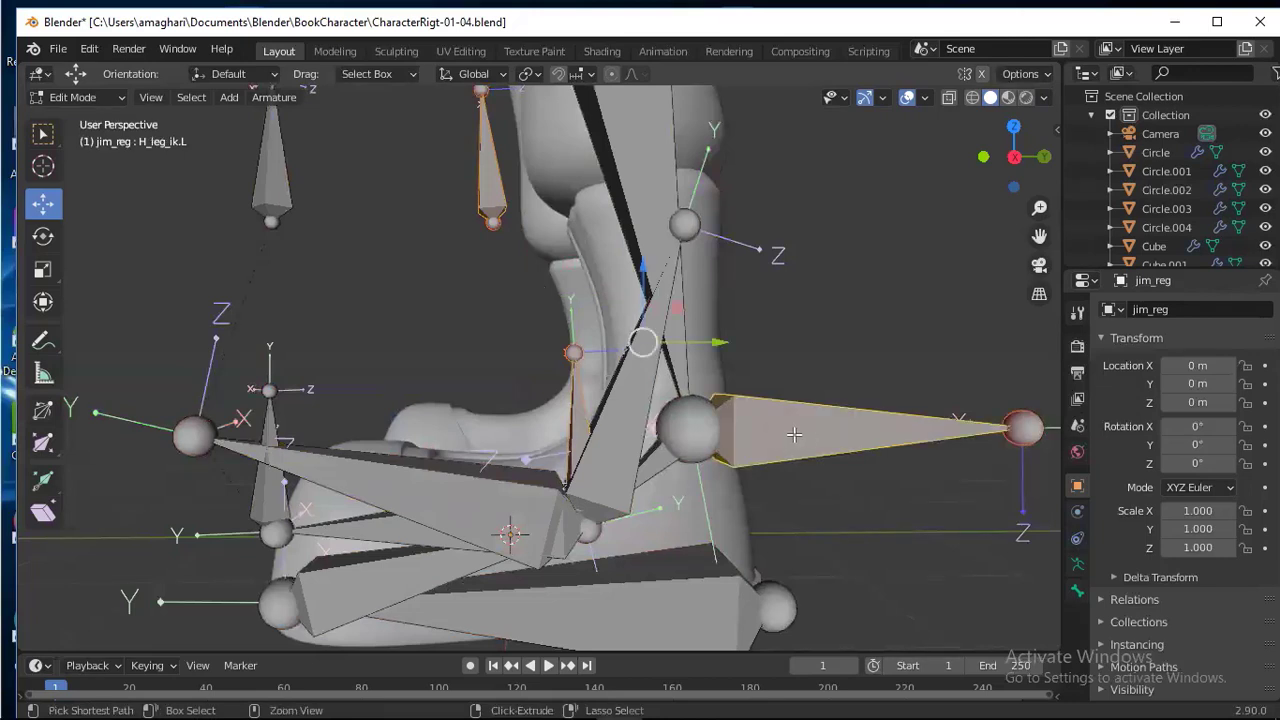
key(ctrl+p)
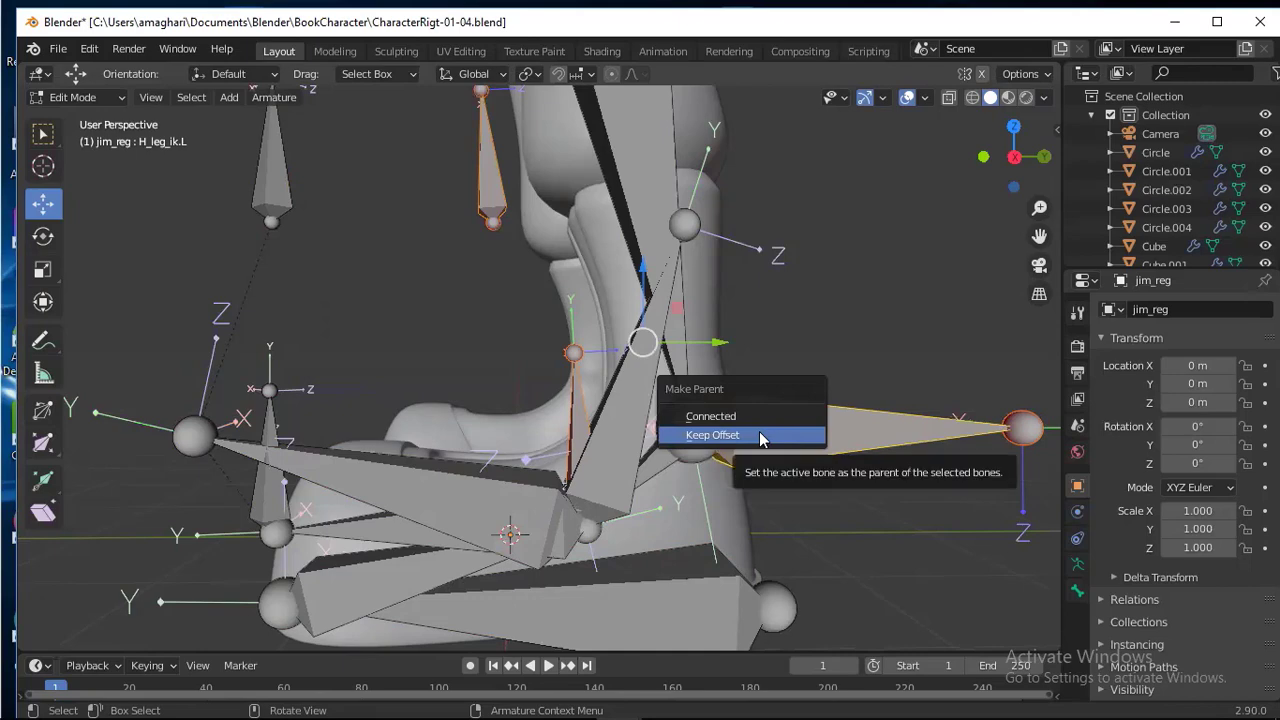
click(759, 435)
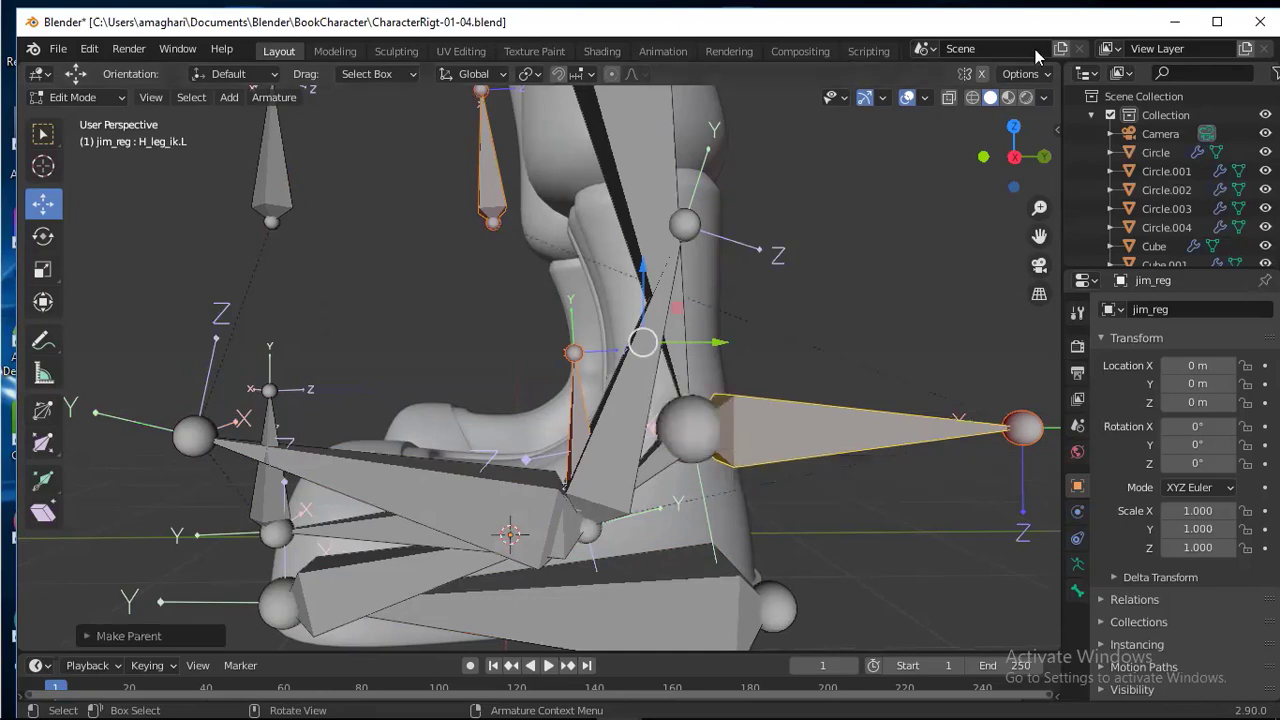
- Parent the H_leg_ik.L bone to the C_foot_roll.L bone with Keep Offset
click(785, 436)
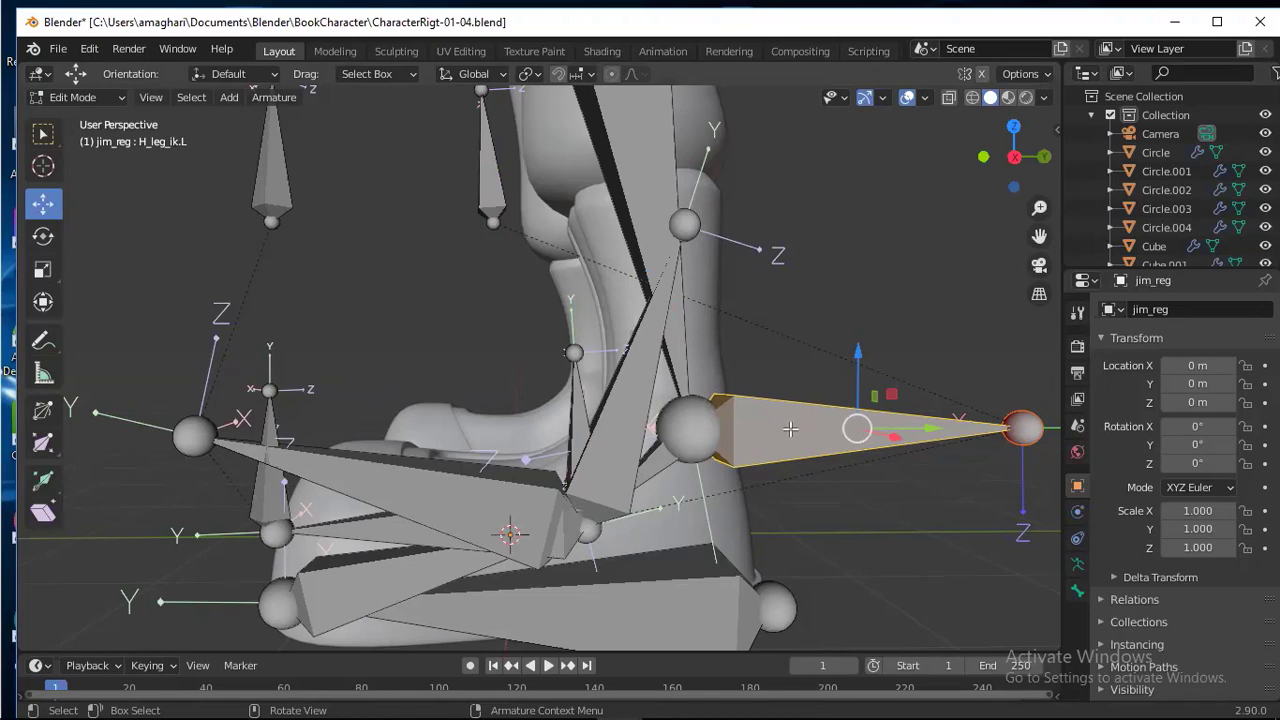
scroll(790, 428, down, 2)
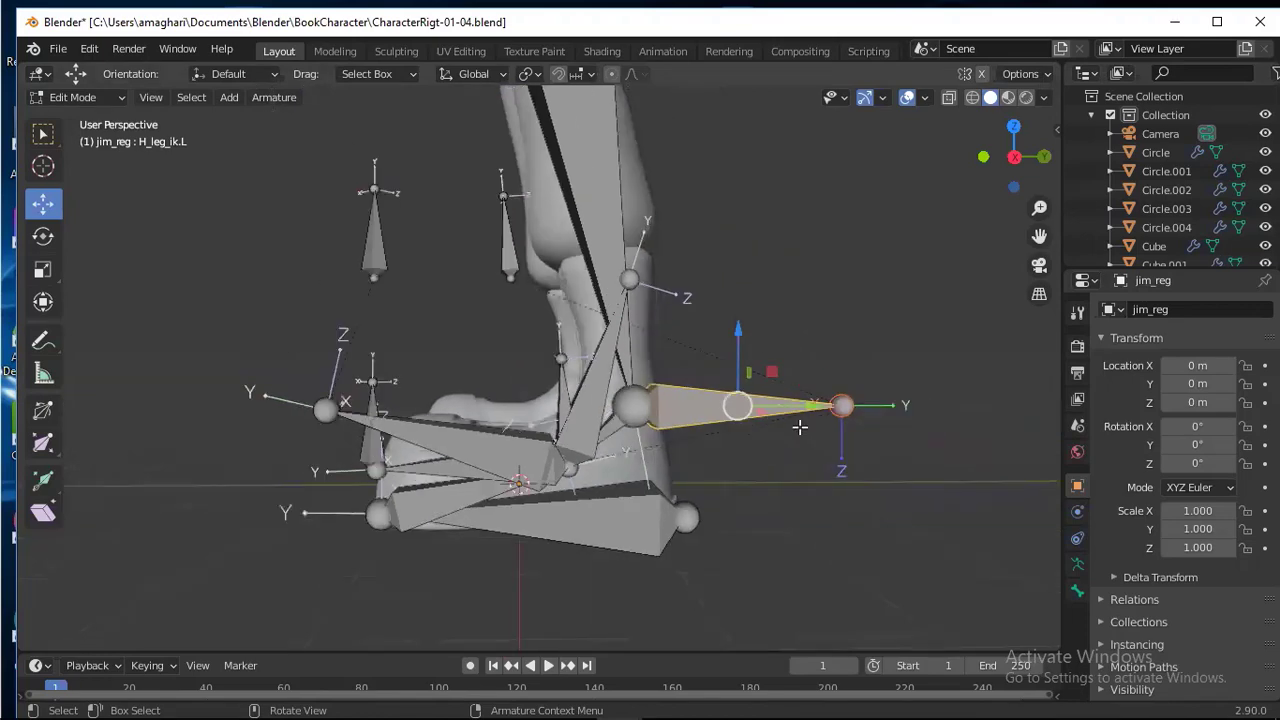
scroll(785, 424, up, 2)
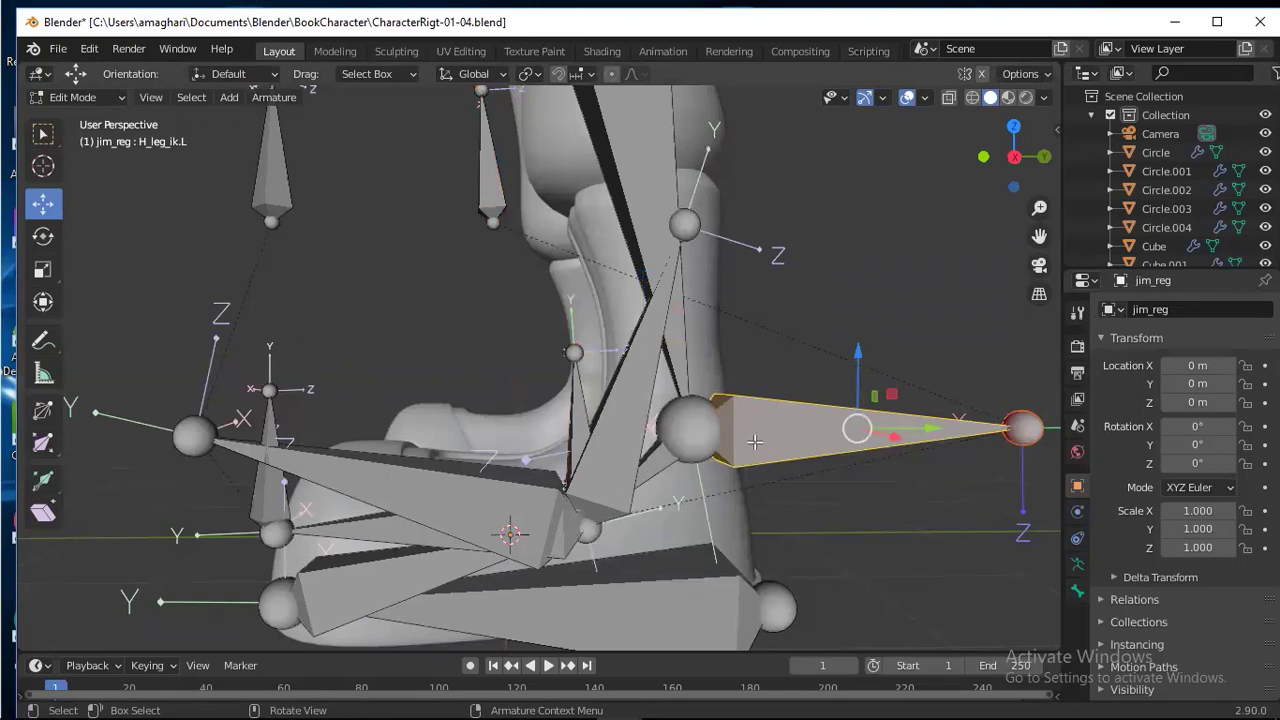
shift+click(633, 389)
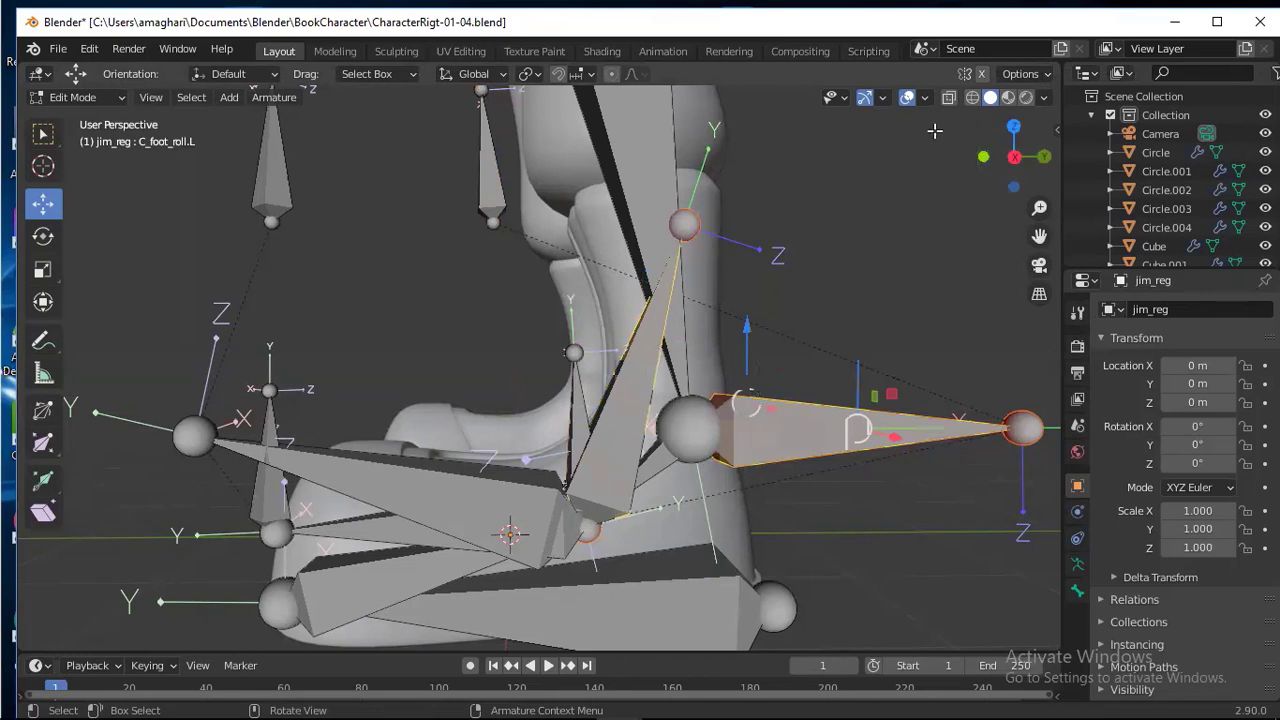
key(ctrl+p)
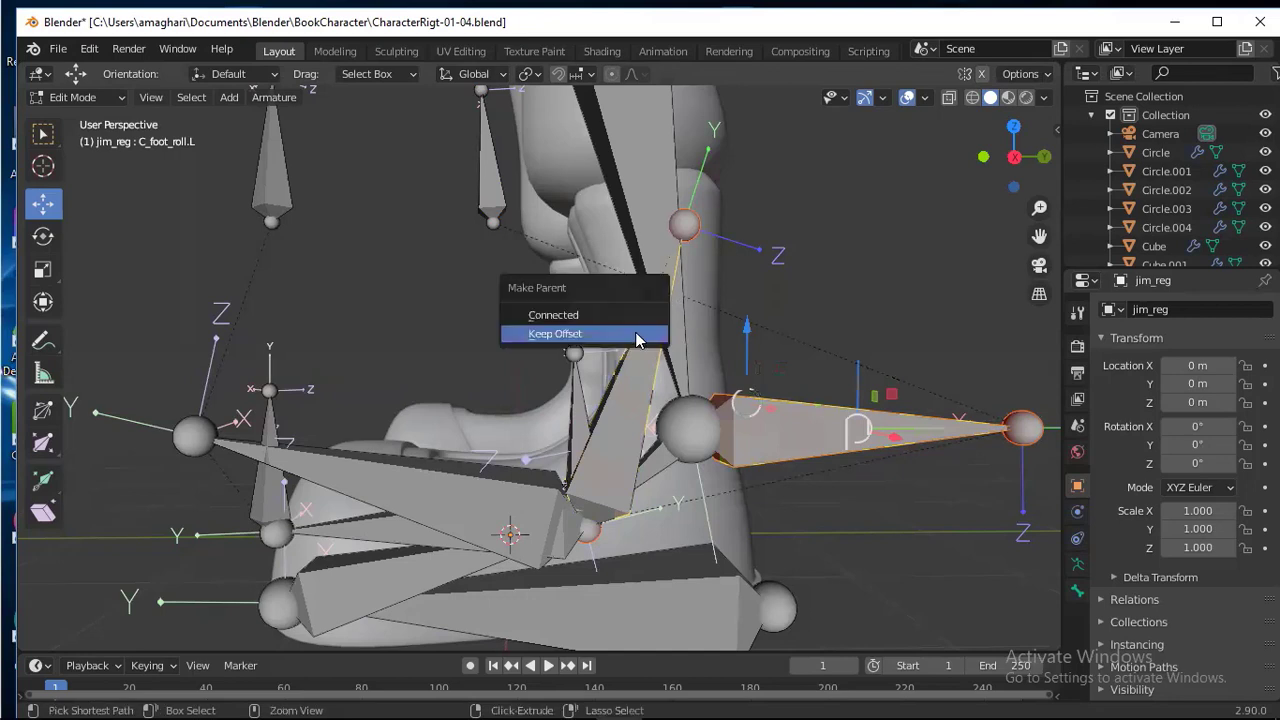
click(618, 340)
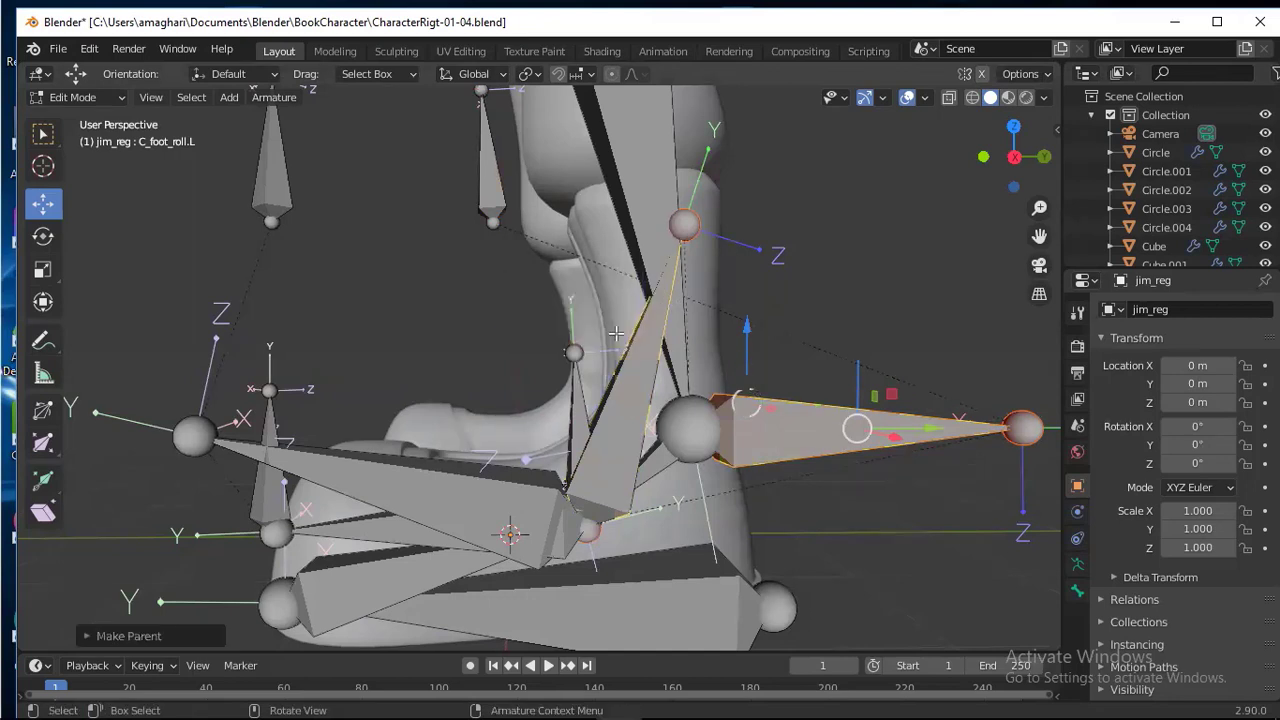
- Switch the rig to Pose Mode, test the heel lift by rotating C_foot_roll.L slightly, and undo the rotation
click(635, 394)
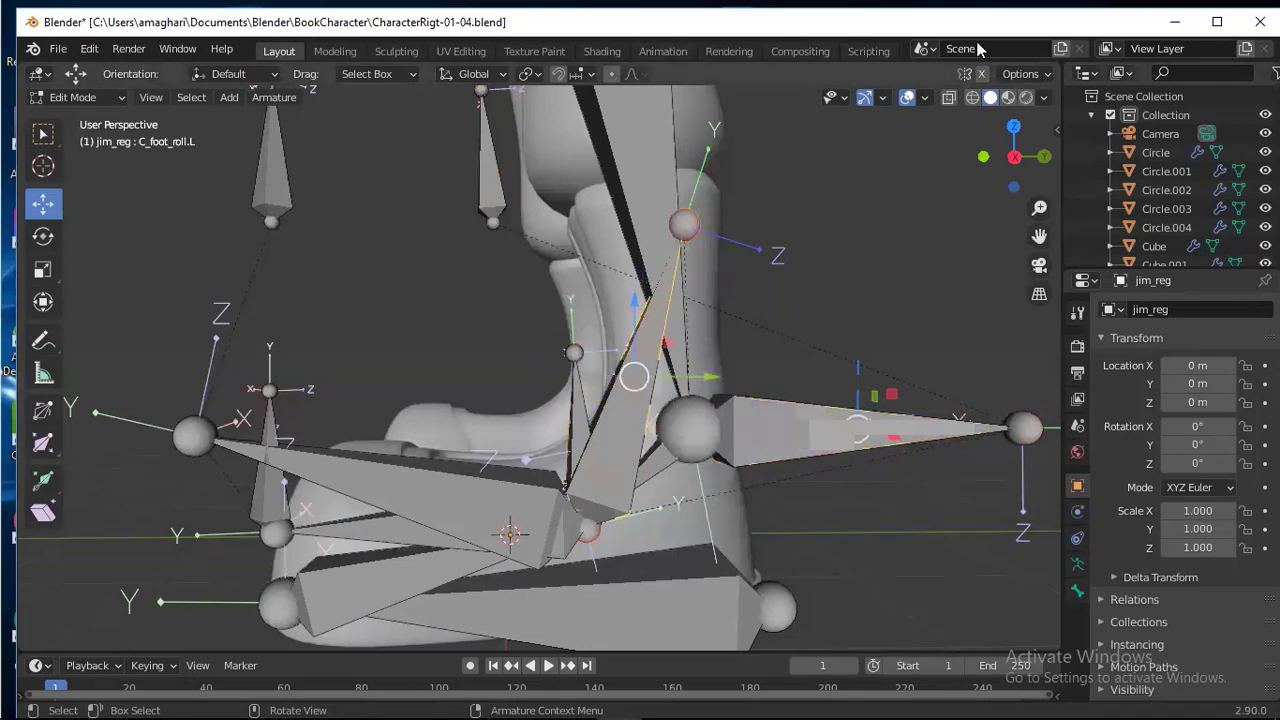
key(ctrl+Tab)
click(662, 418)
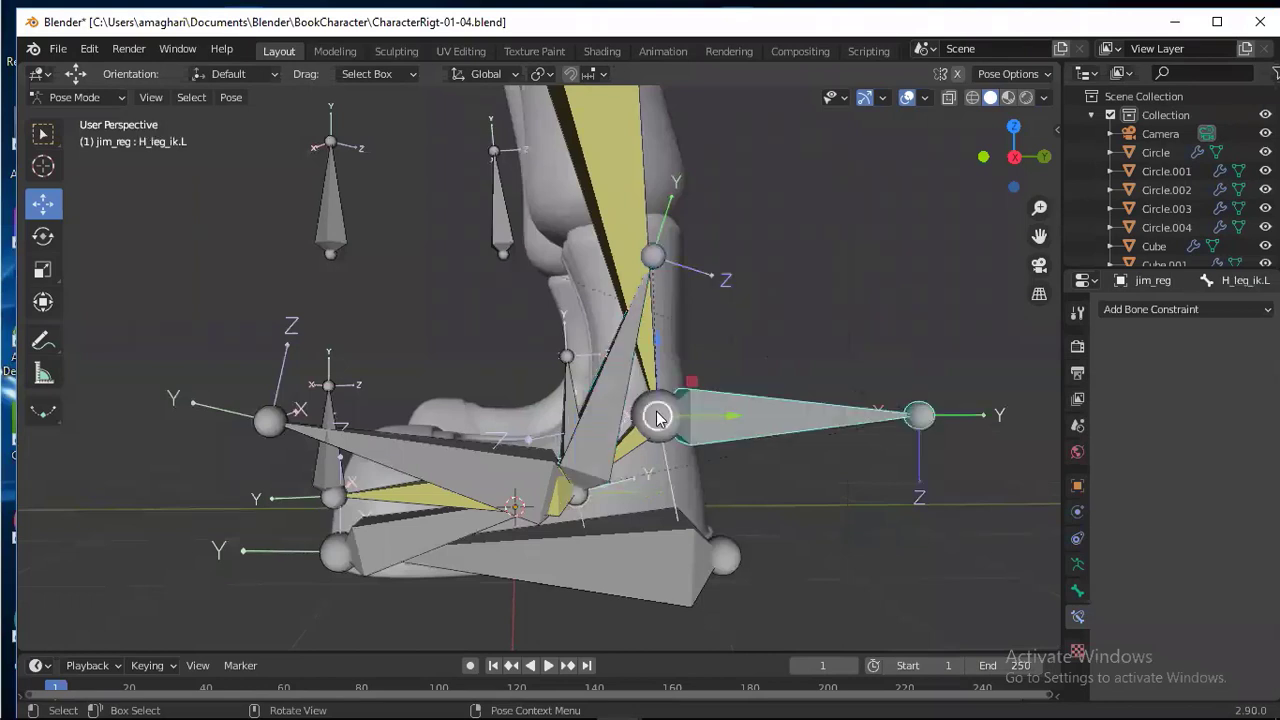
click(613, 413)
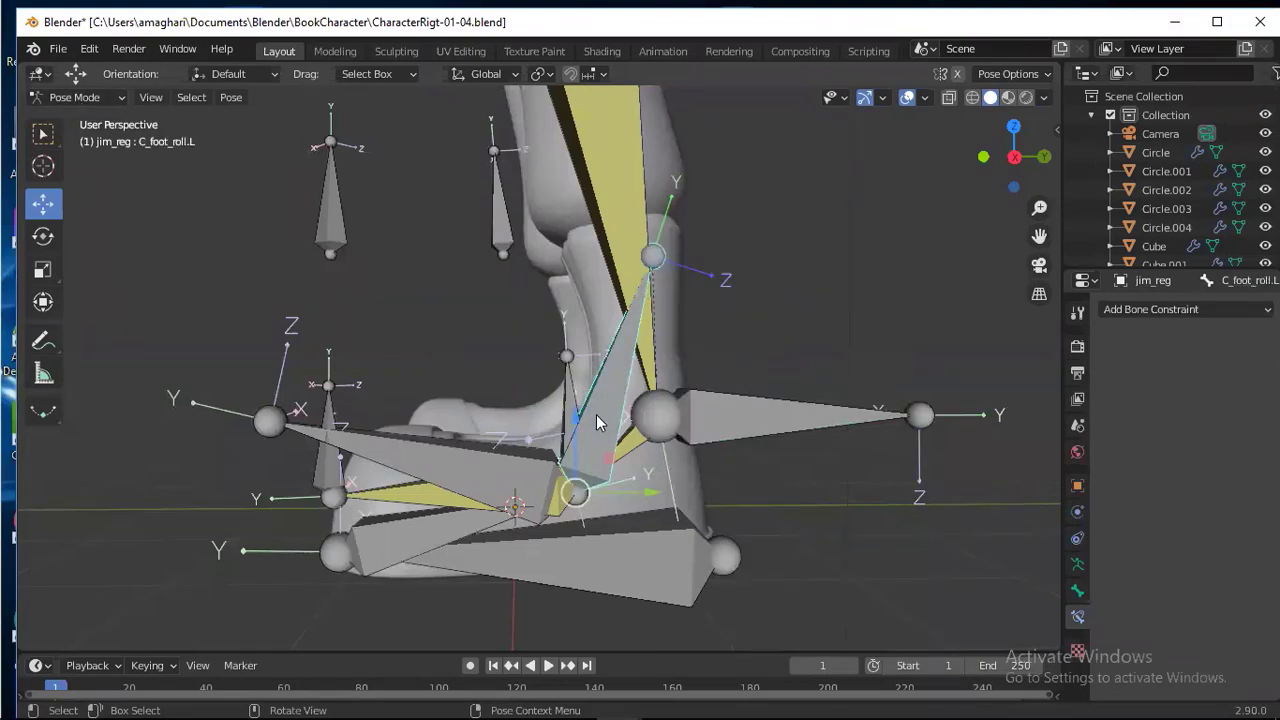
key(r)
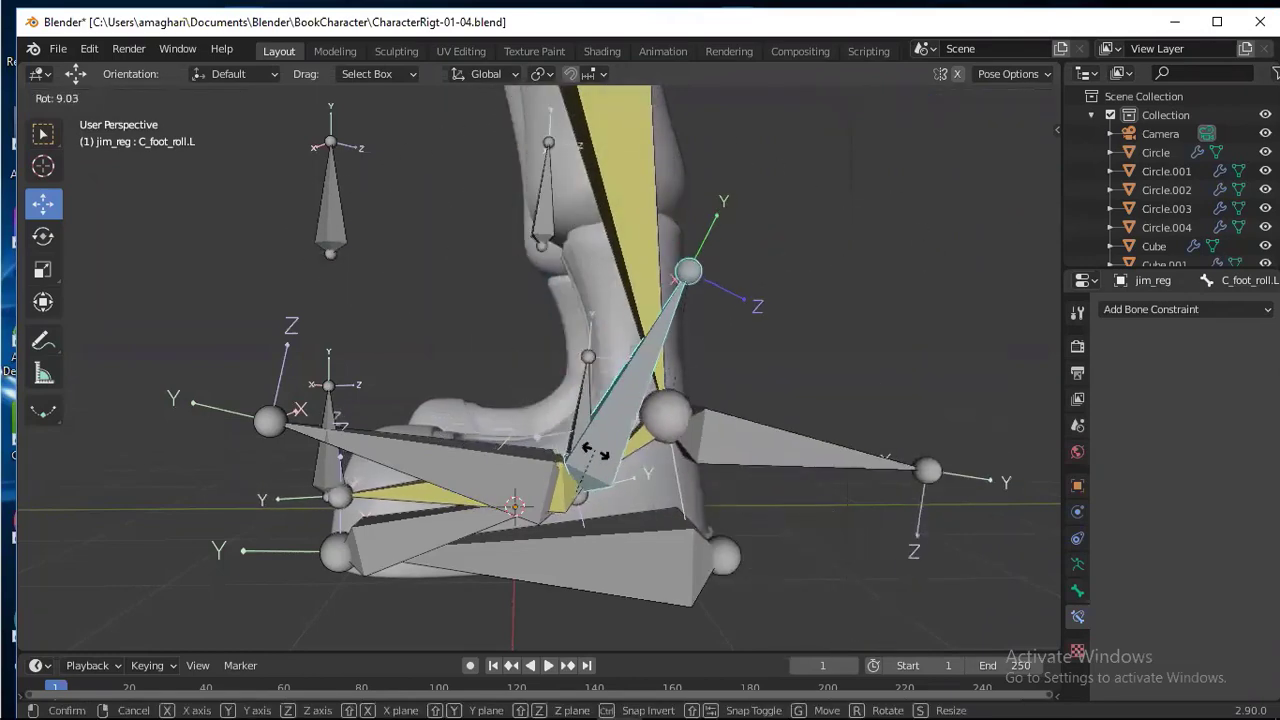
click(593, 444)
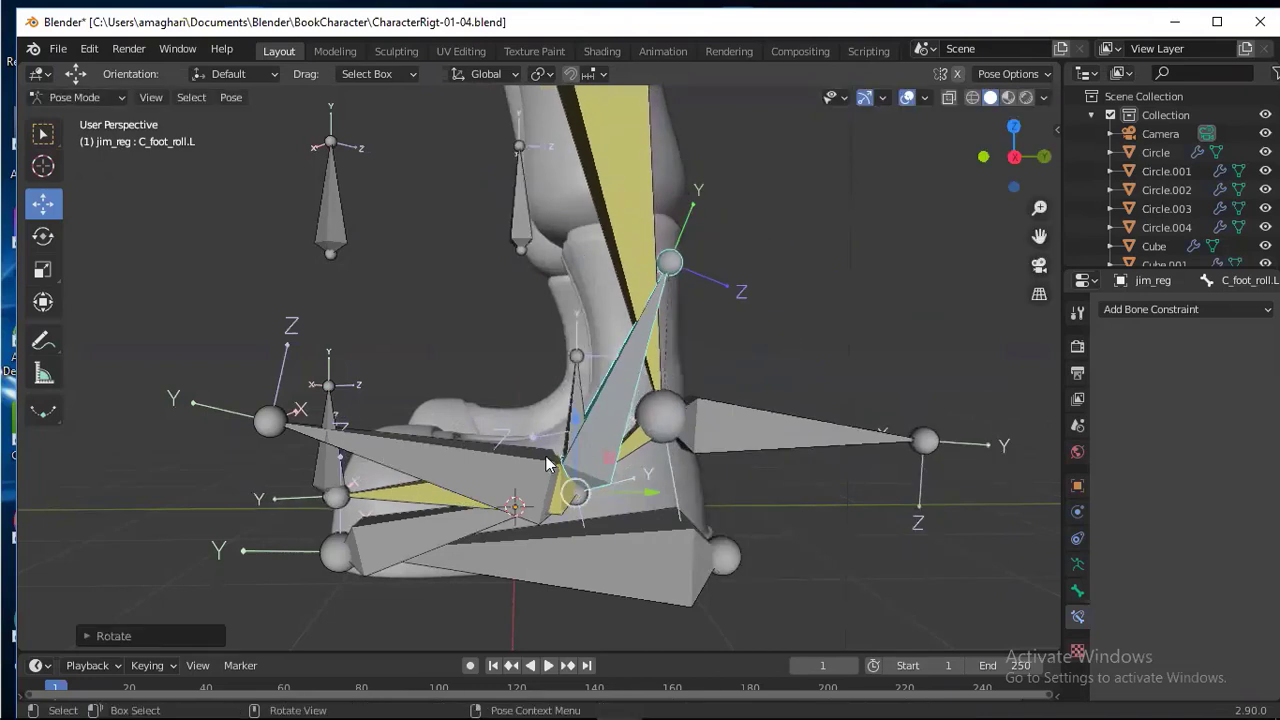
key(ctrl+z)
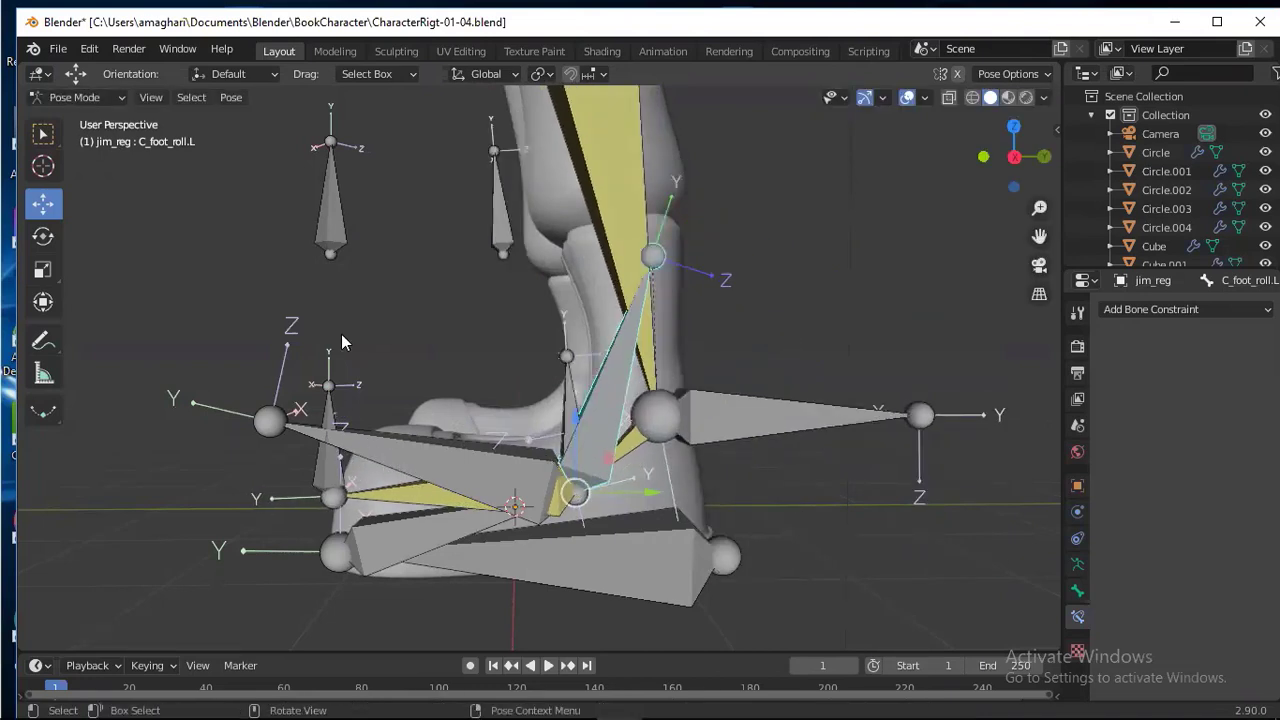
- Test the toe control by rotating the C_toe.L bone upward, and restore its original pose
click(379, 450)
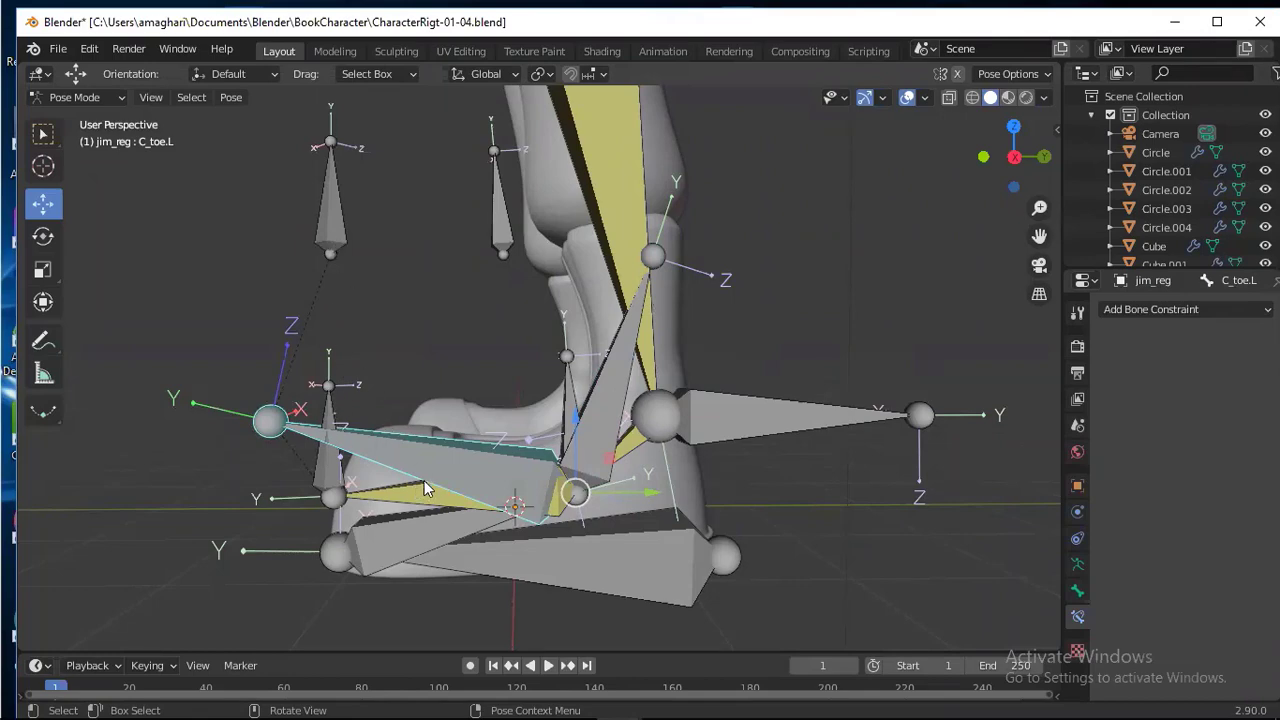
key(r)
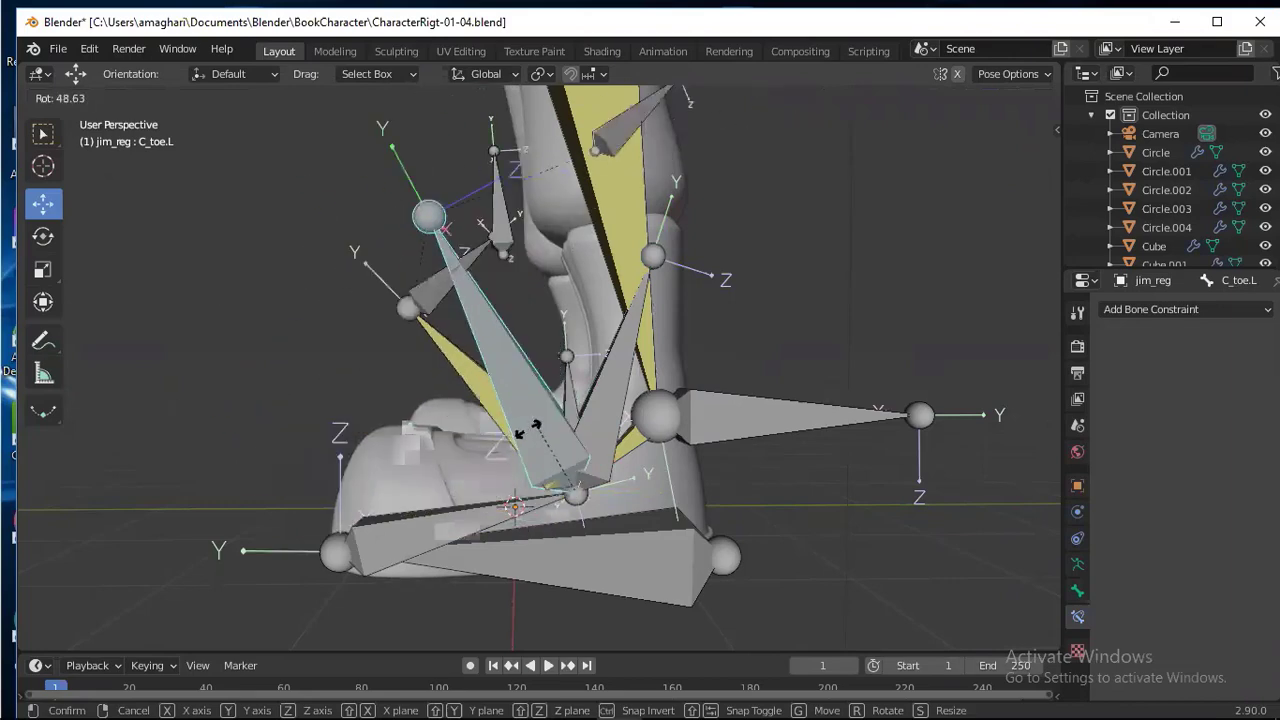
click(505, 482)
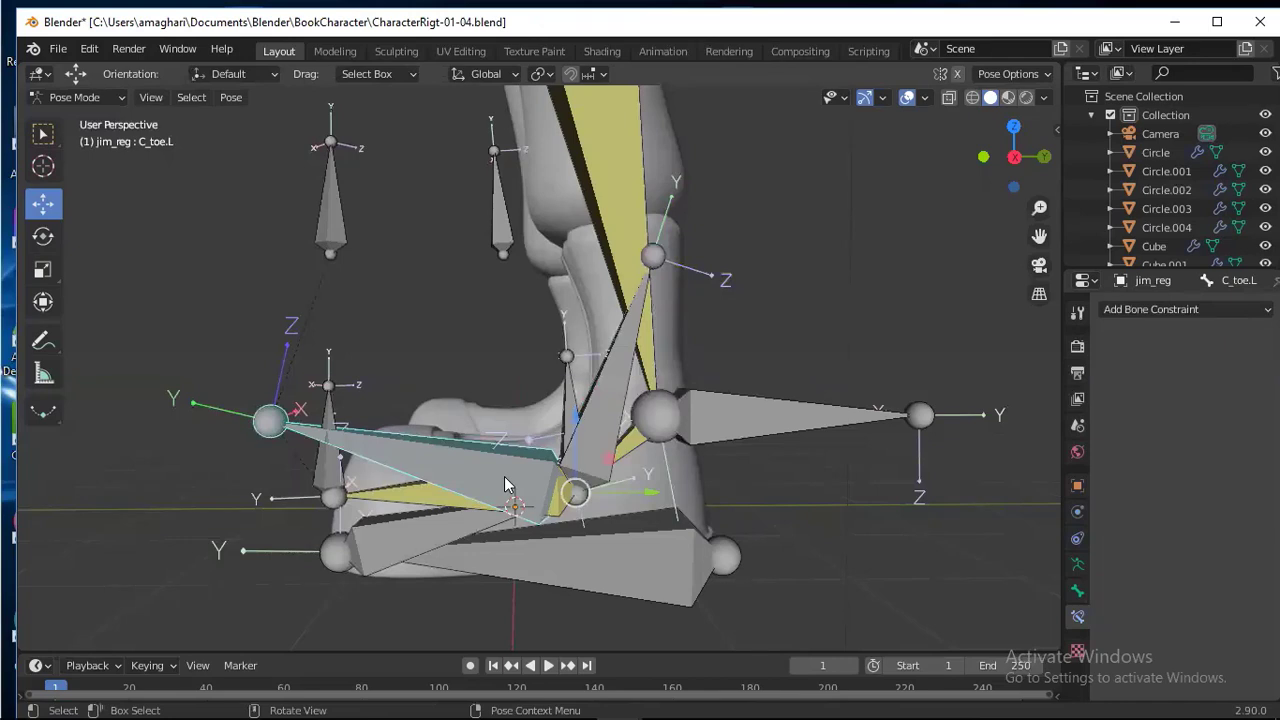
key(ctrl+z)
key(ctrl+shift+z)
- Try shifting the H_toe_pole.L bone along the global X axis to test the toe's response
middle_drag(392, 409, 356, 302)
click(377, 257)
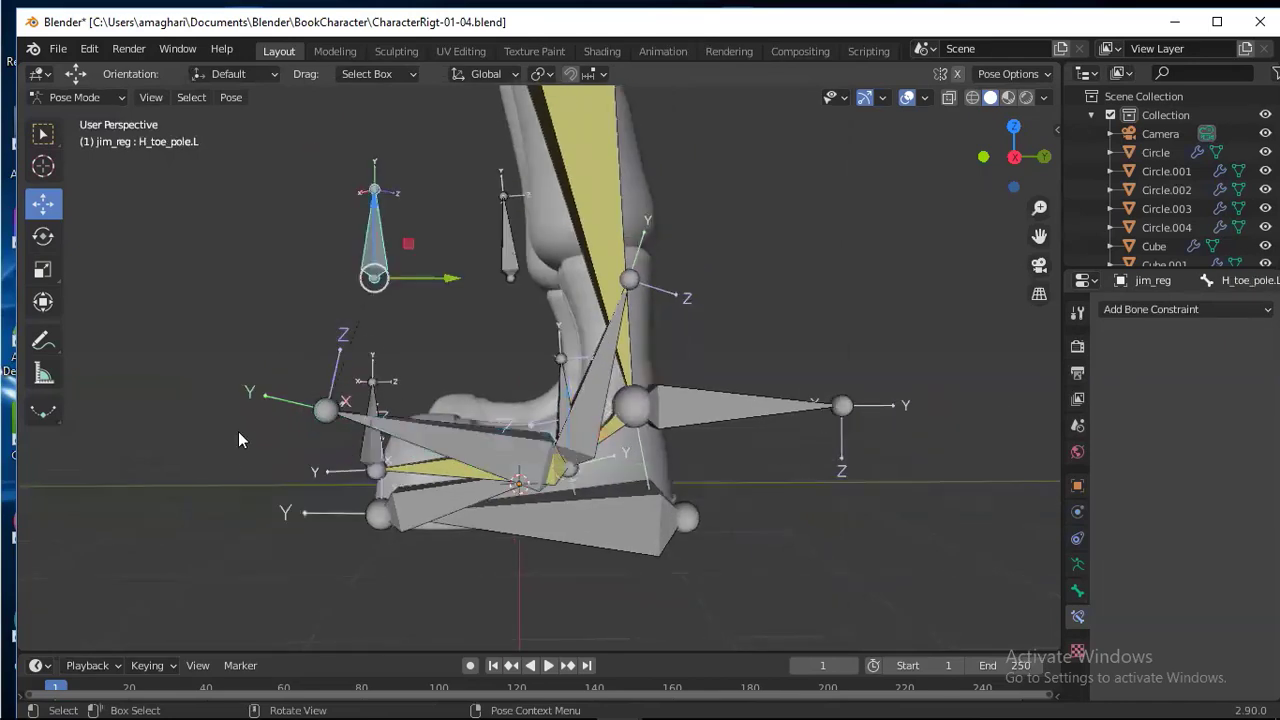
middle_drag(223, 461, 414, 520)
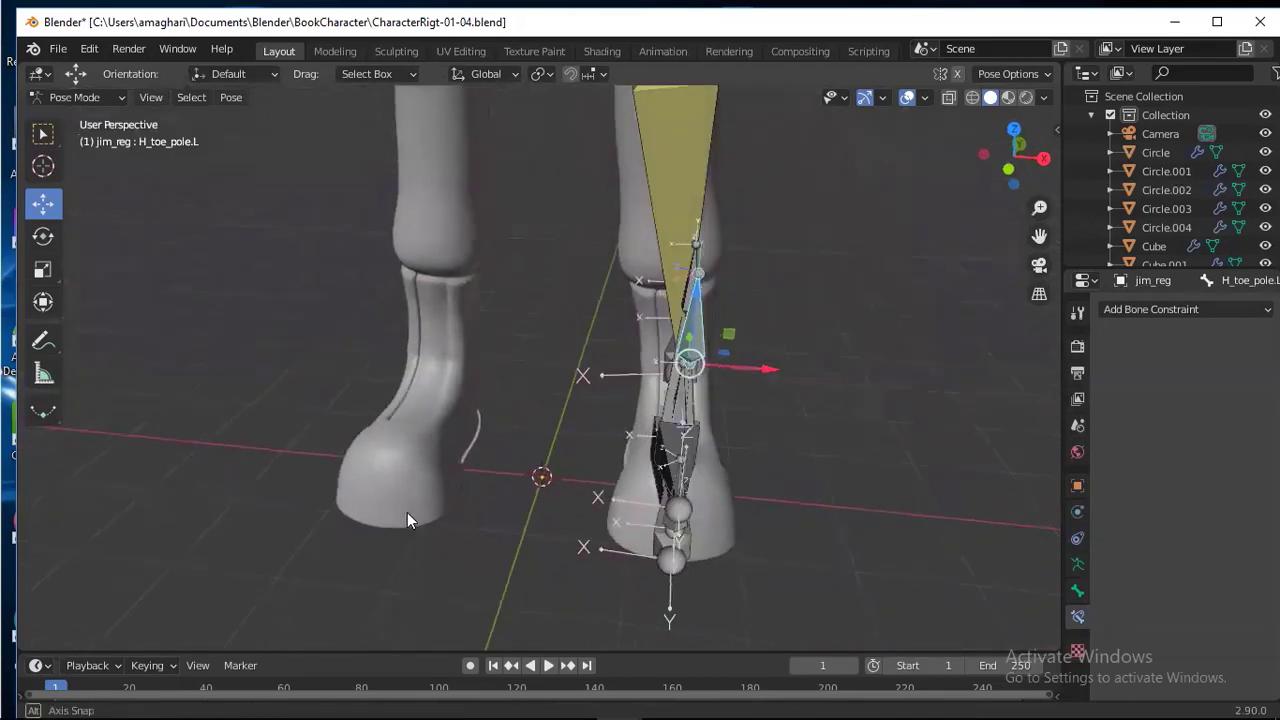
key(g)
key(x)
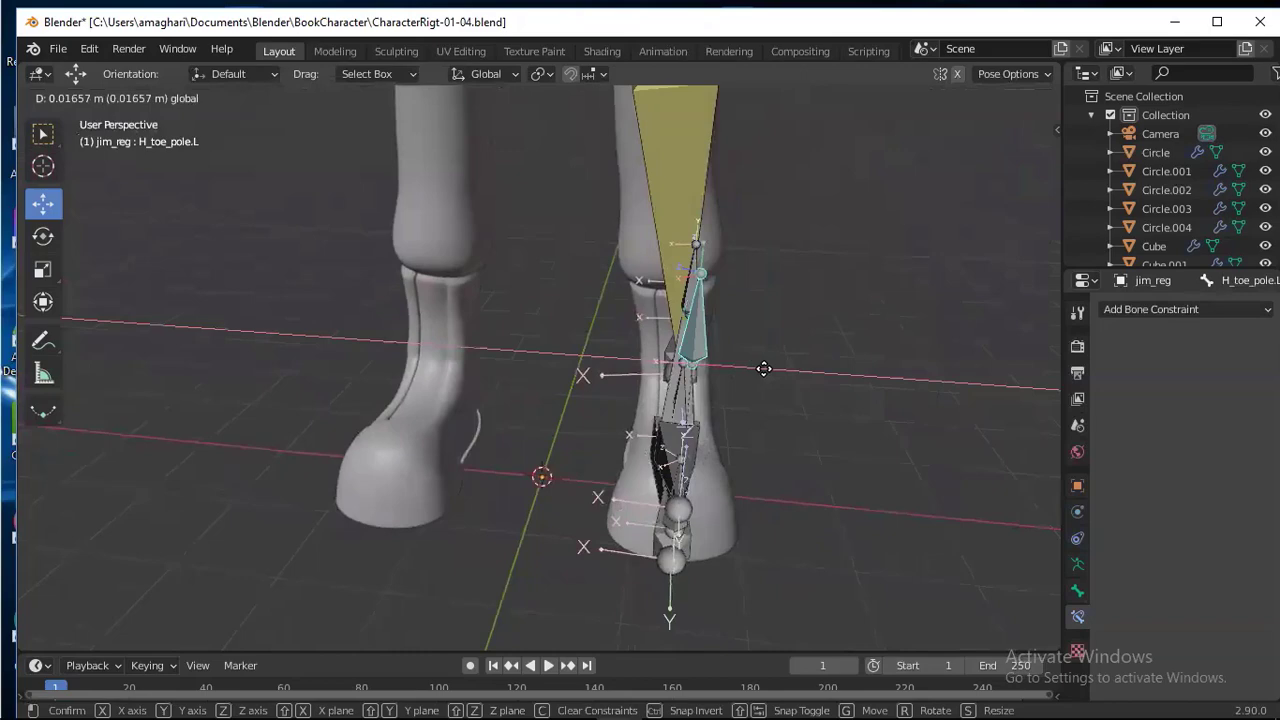
click(763, 369)
middle_drag(913, 490, 834, 544)
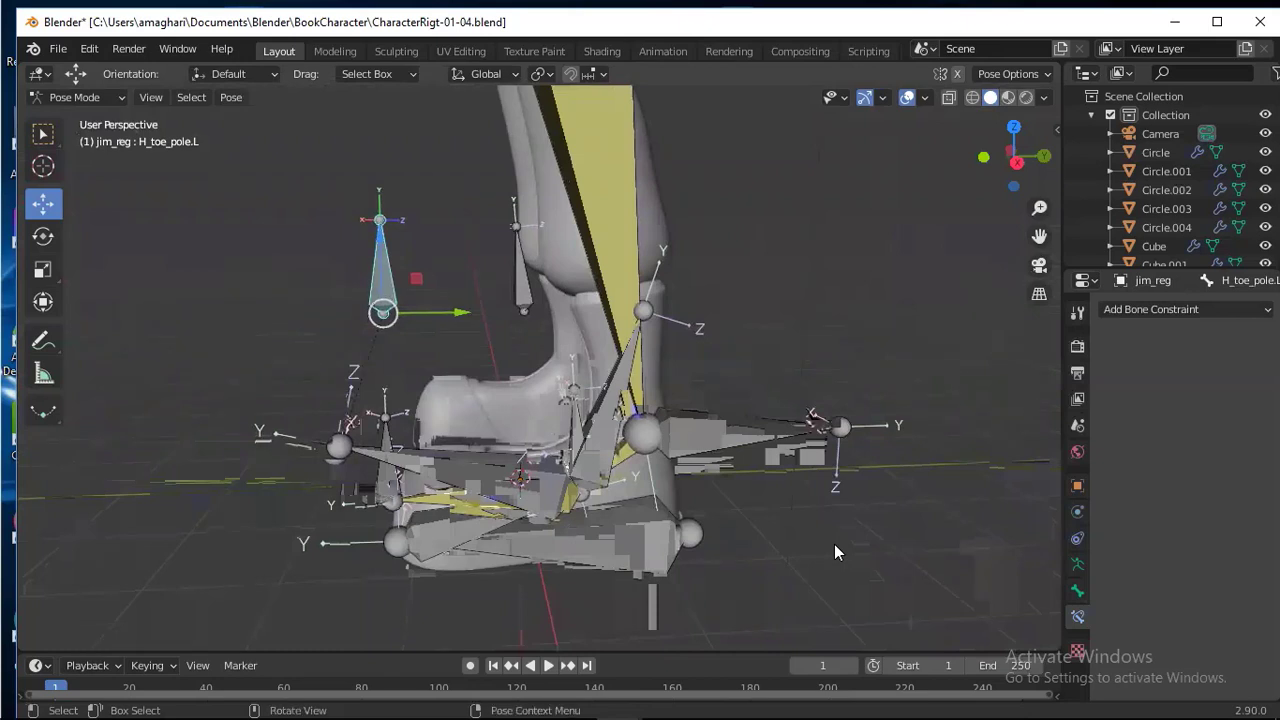
- Hide the C_toe.L, C_foot_roll.L, C_foot_tip.L and C_foot.L control bones
scroll(787, 567, down, 2)
middle_drag(785, 557, 725, 523)
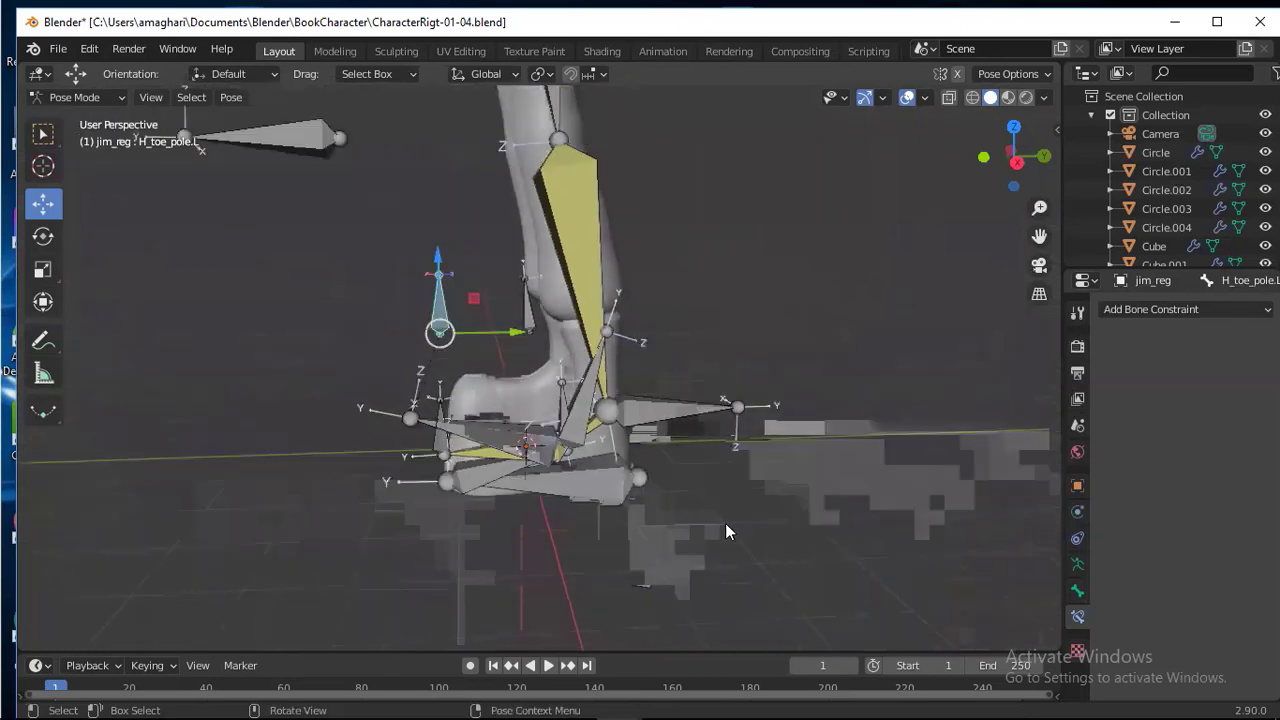
click(481, 428)
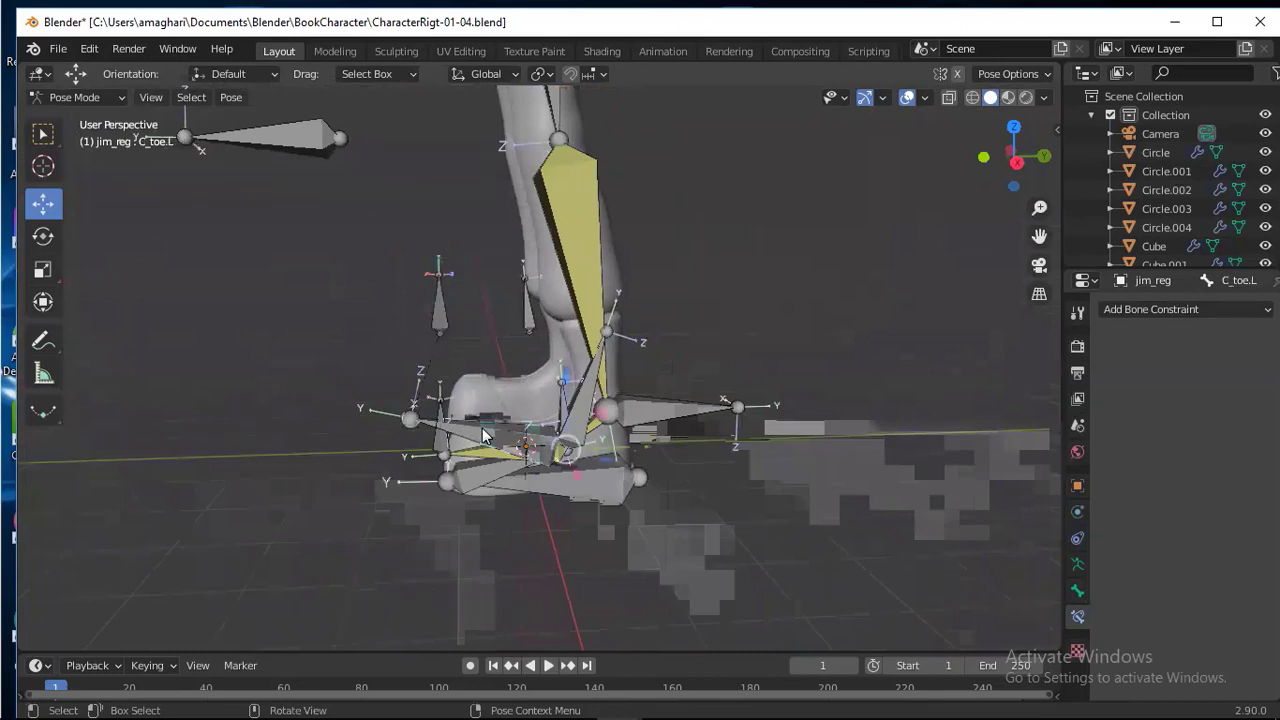
shift+click(521, 484)
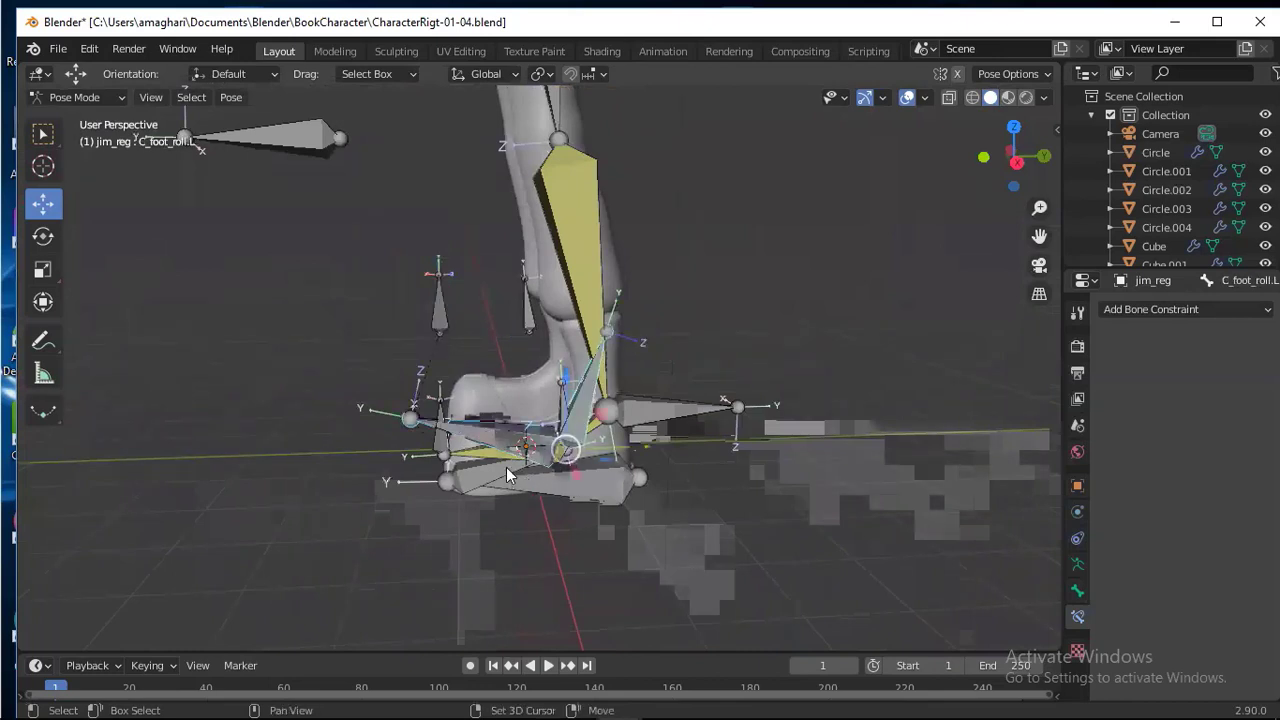
click(508, 468)
click(585, 488)
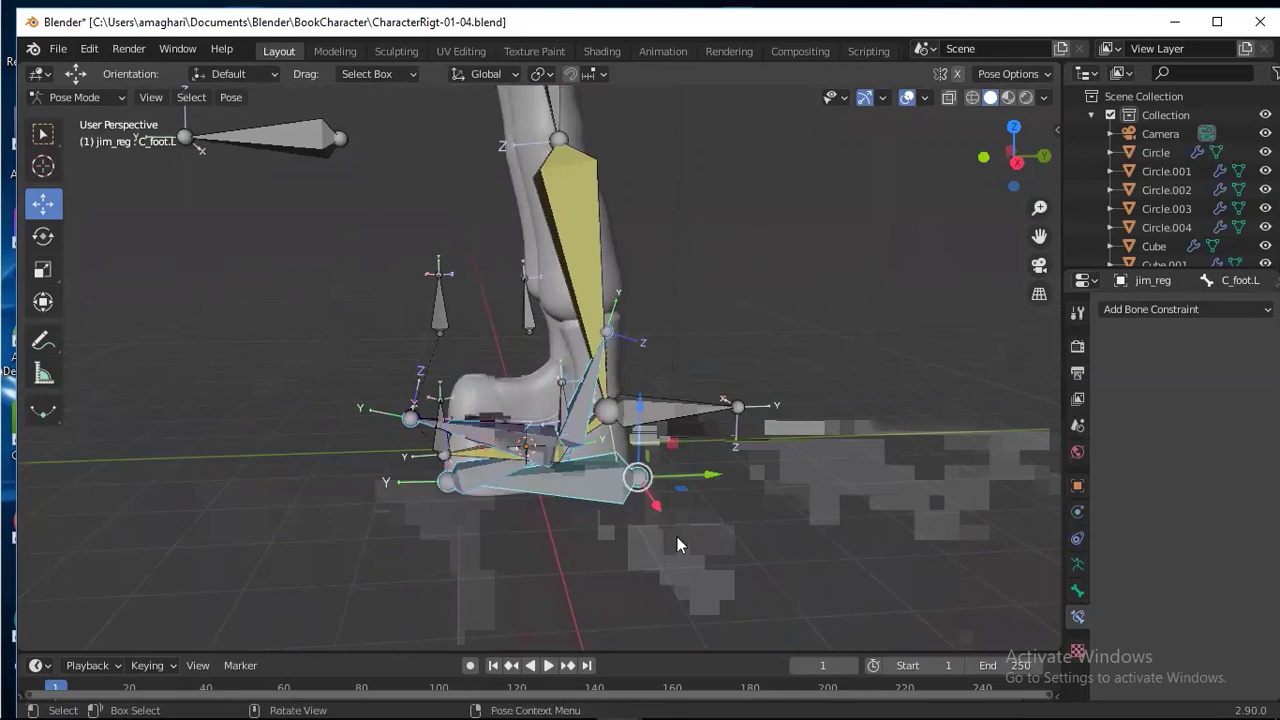
key(h)
- Move the H_toe_pole.L bone about 0.16 m along the global X axis
middle_drag(405, 489, 527, 516)
click(635, 377)
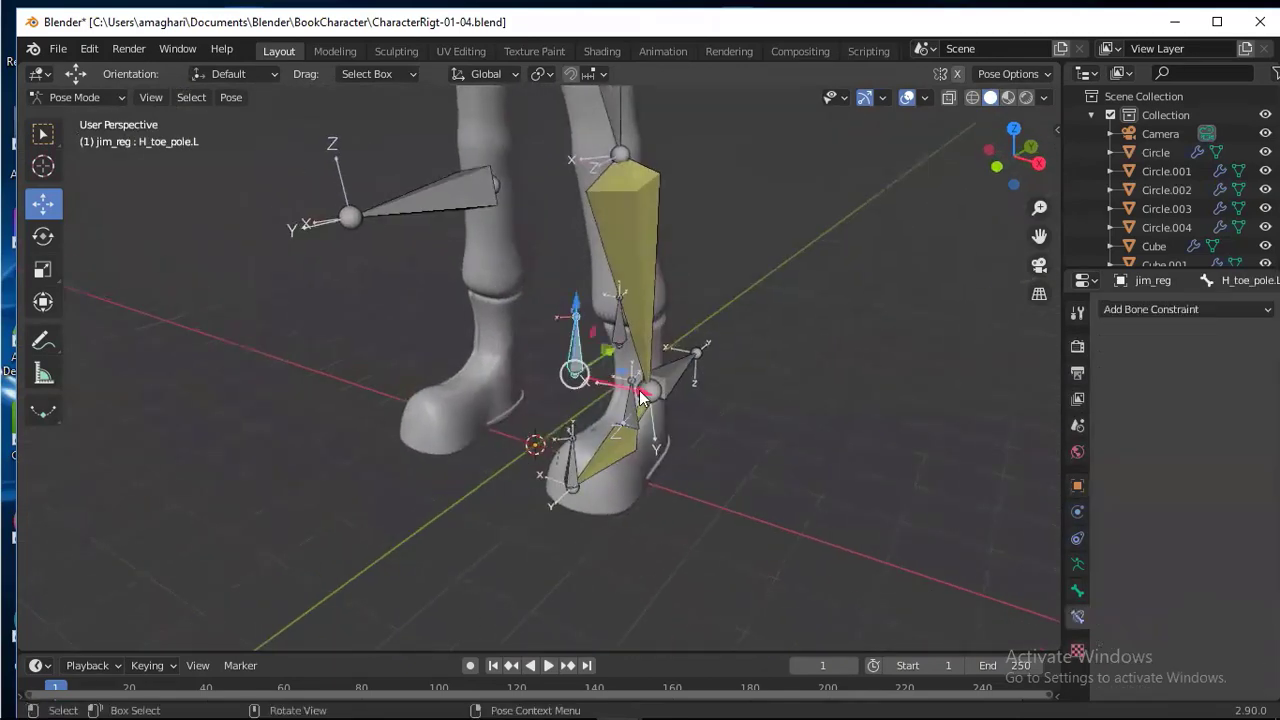
key(g)
key(x)
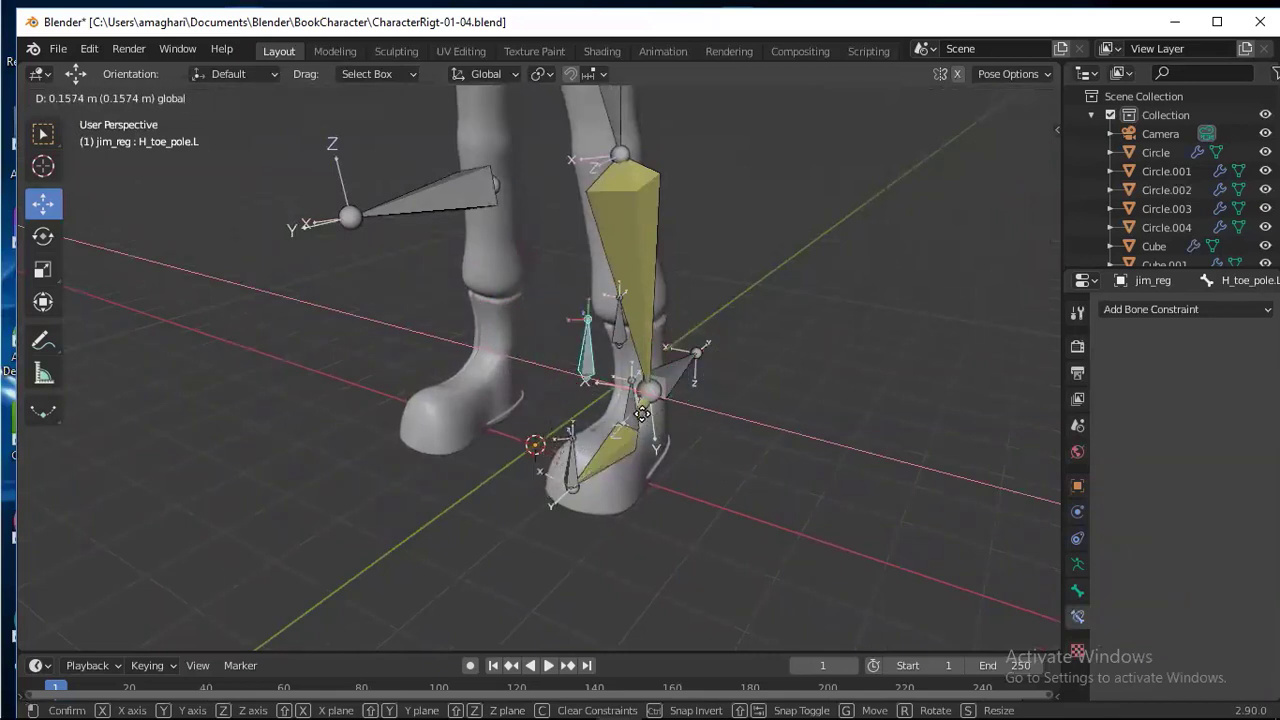
click(635, 414)
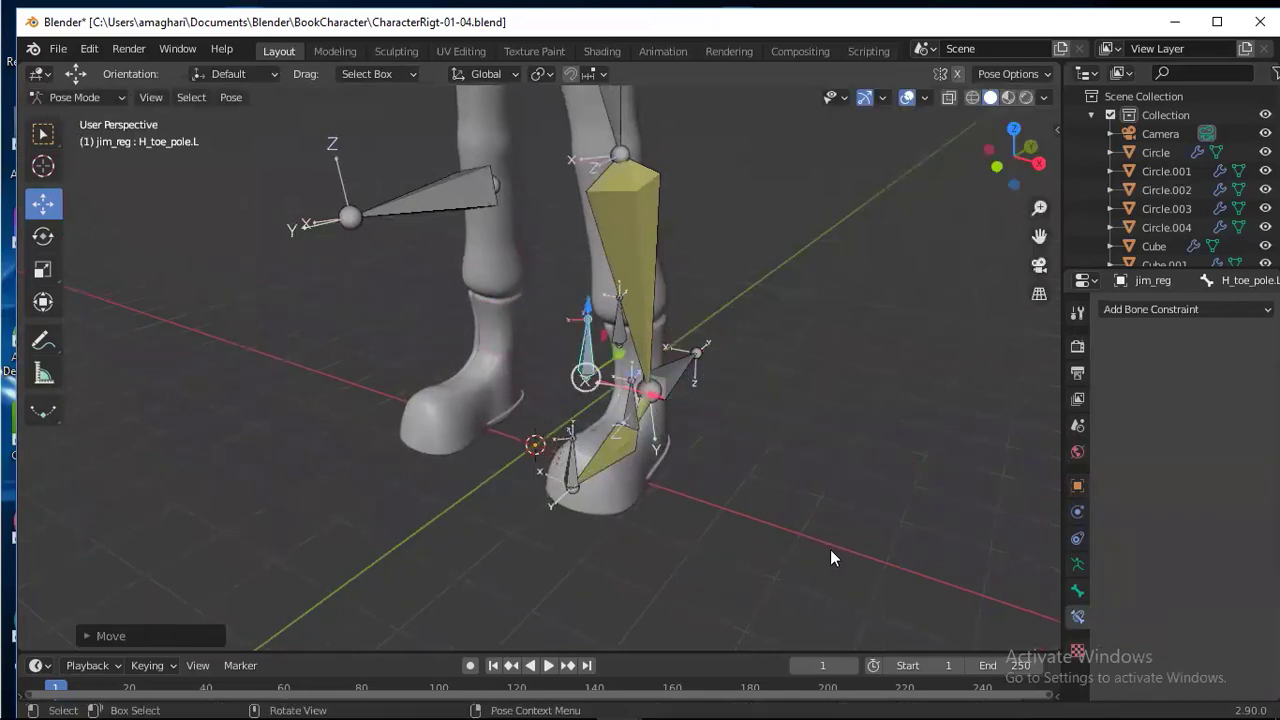
- Reveal the hidden foot control bones, test the leg IK by moving H_leg_ik.L, and undo the move
key(alt+h)
middle_drag(830, 557, 655, 520)
click(654, 412)
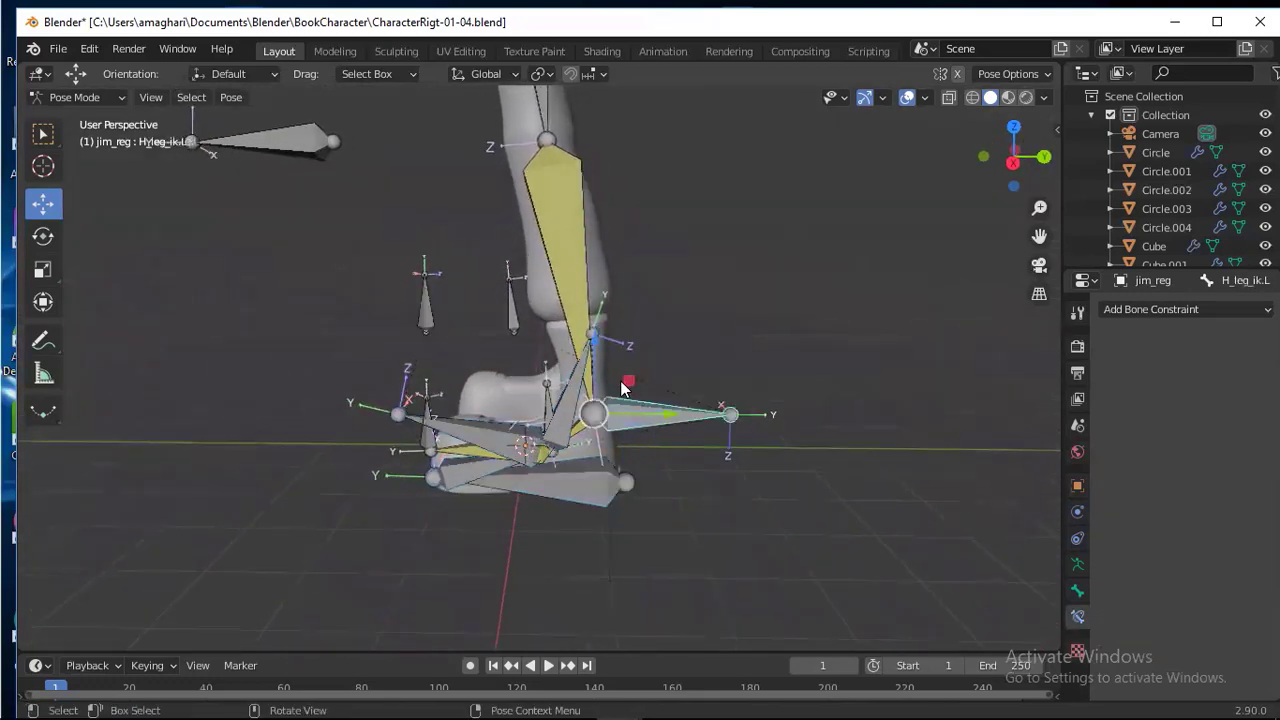
drag(600, 349, 660, 334)
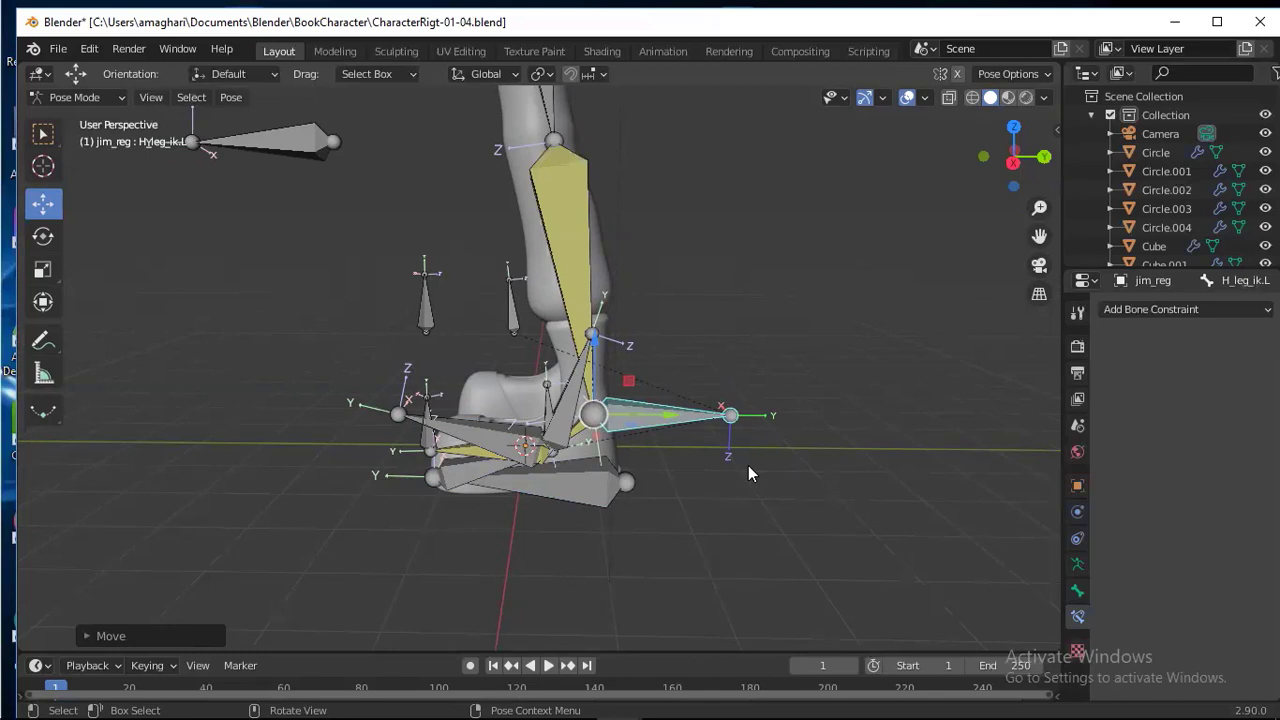
key(ctrl+z)
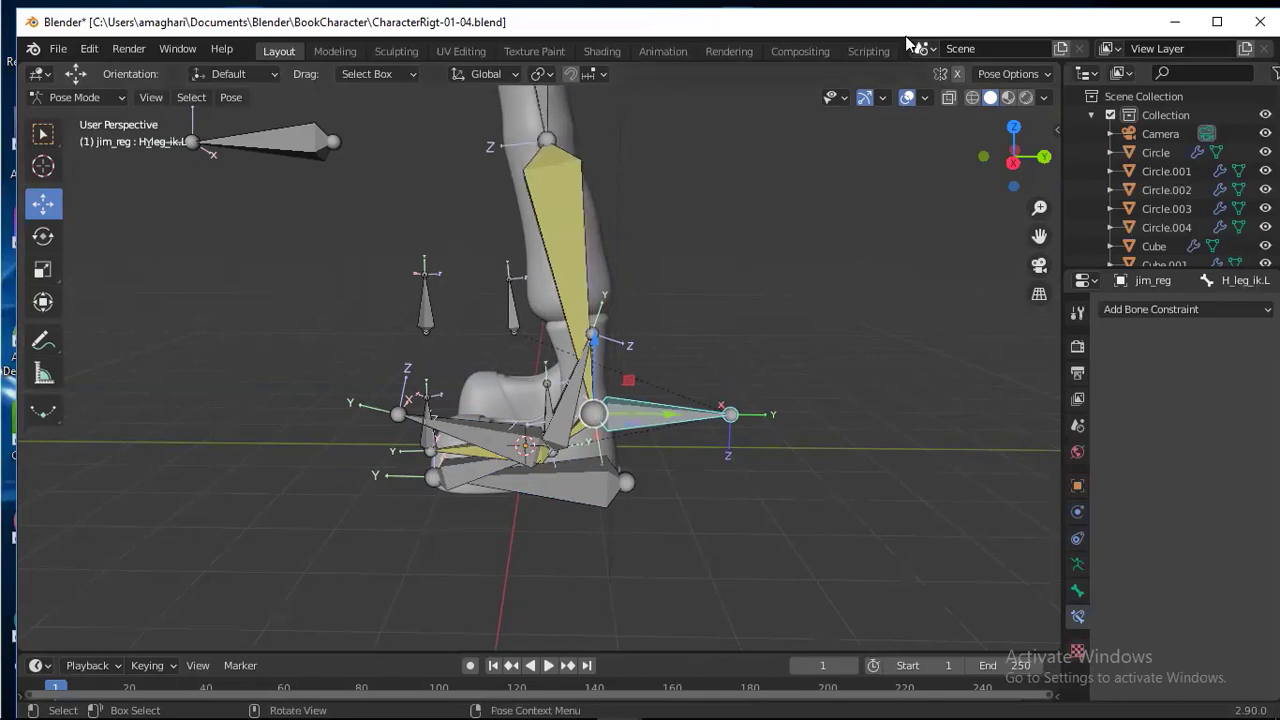
key(ctrl+z)
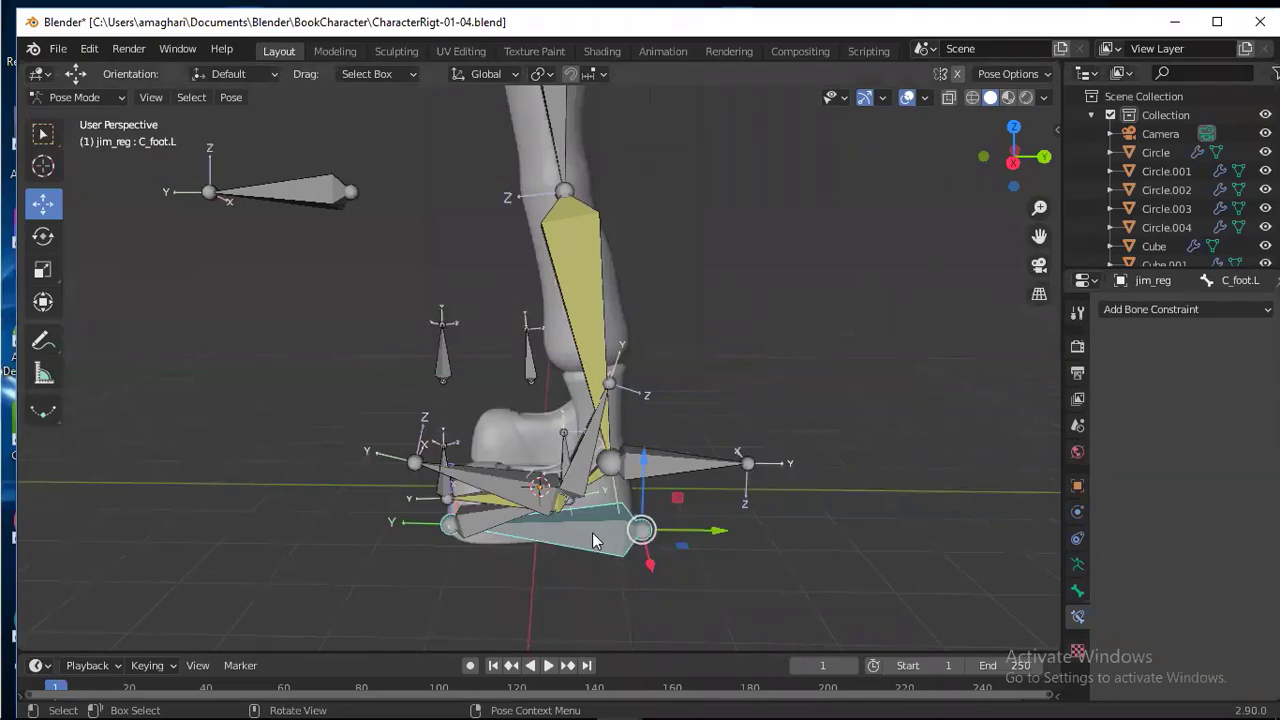
- Test the whole foot control by rotating and moving the C_foot.L bone, and restore its original pose
key(r)
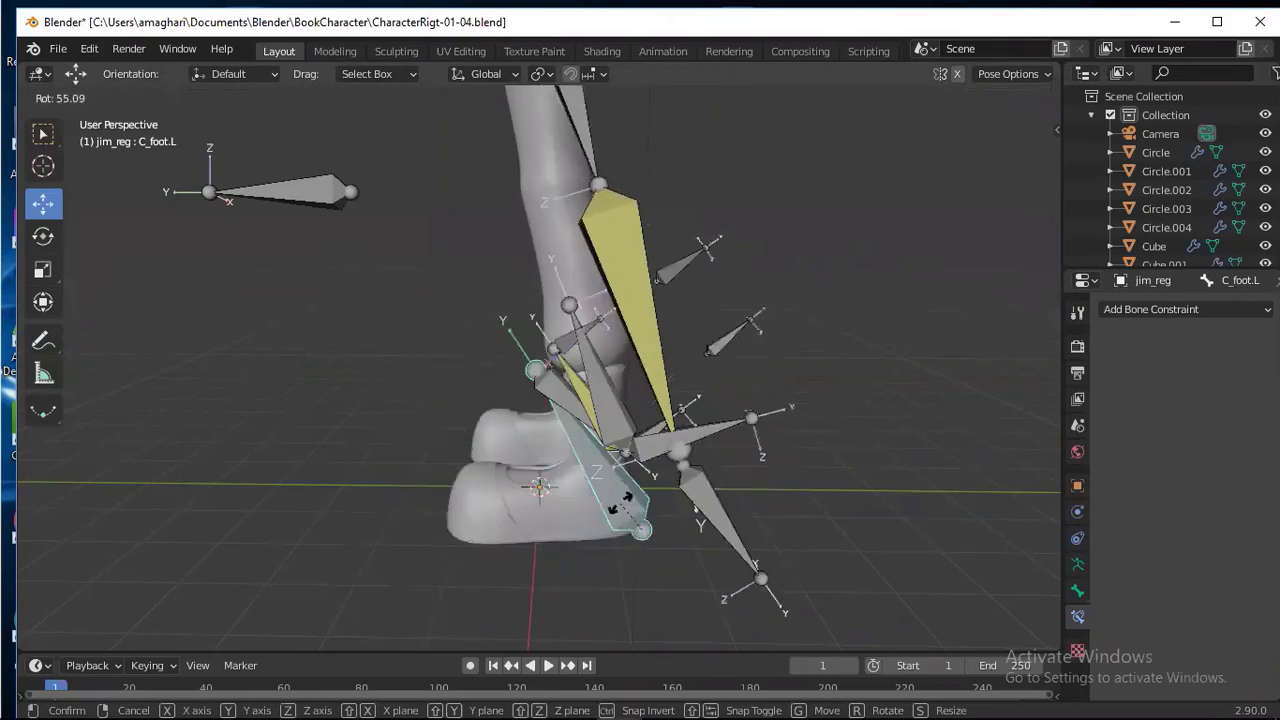
key(Escape)
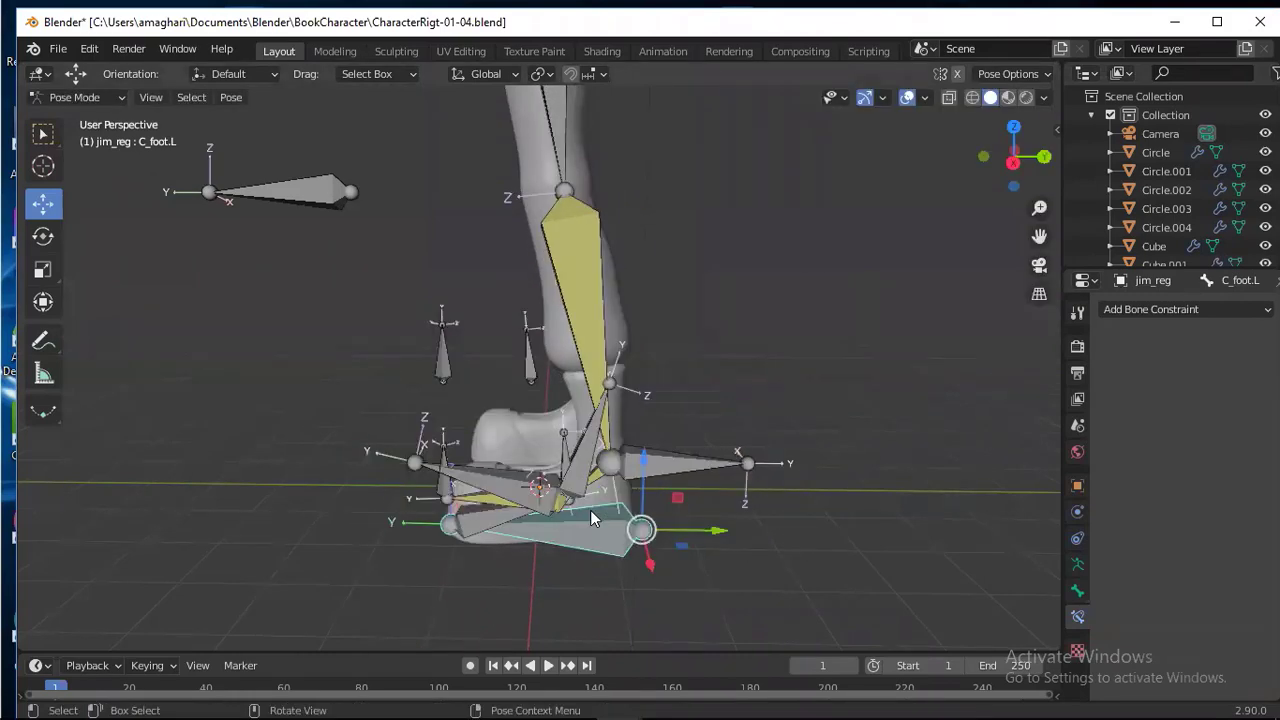
drag(641, 529, 583, 506)
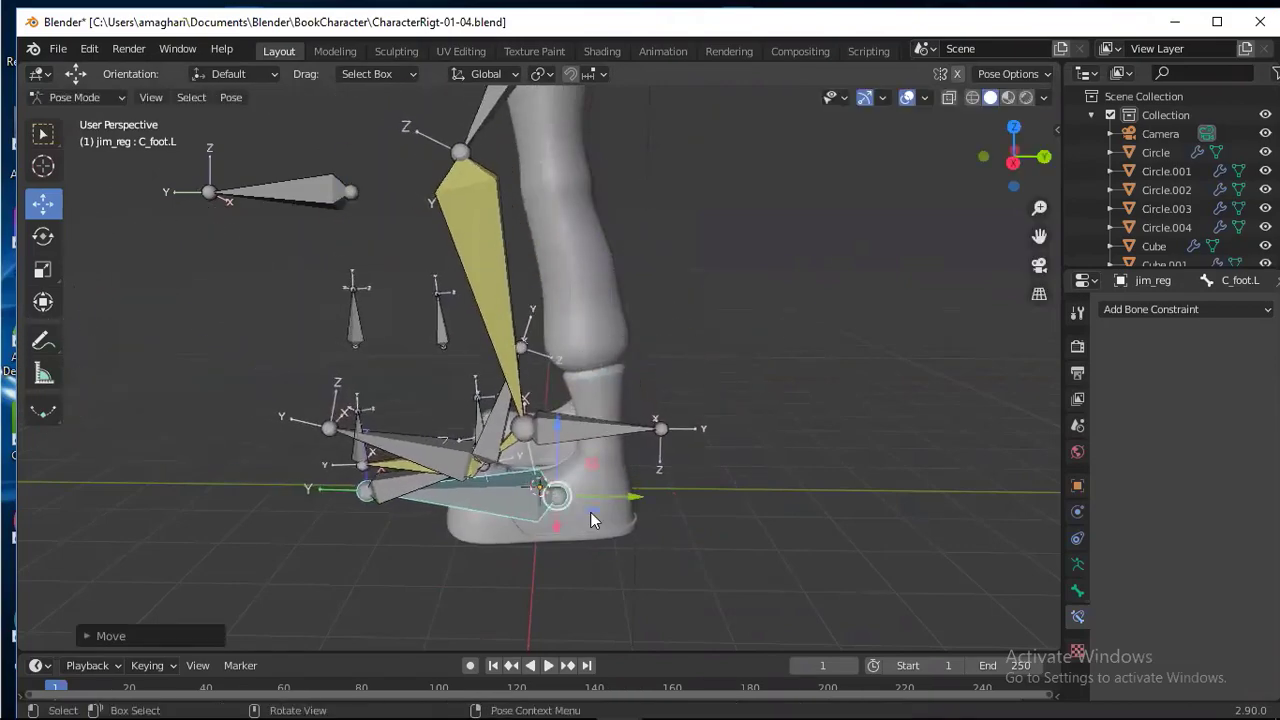
key(ctrl+z)
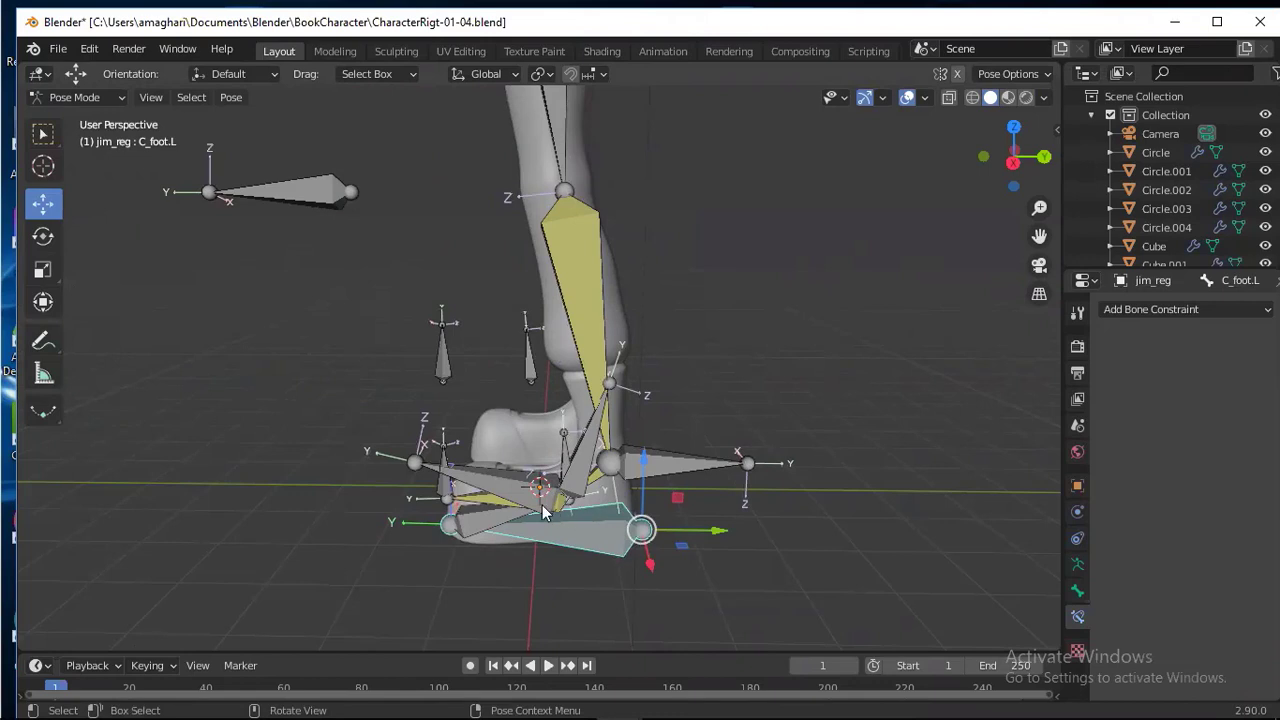
- Test the C_foot_tip.L control bone by rotating it, and undo the rotation
click(487, 514)
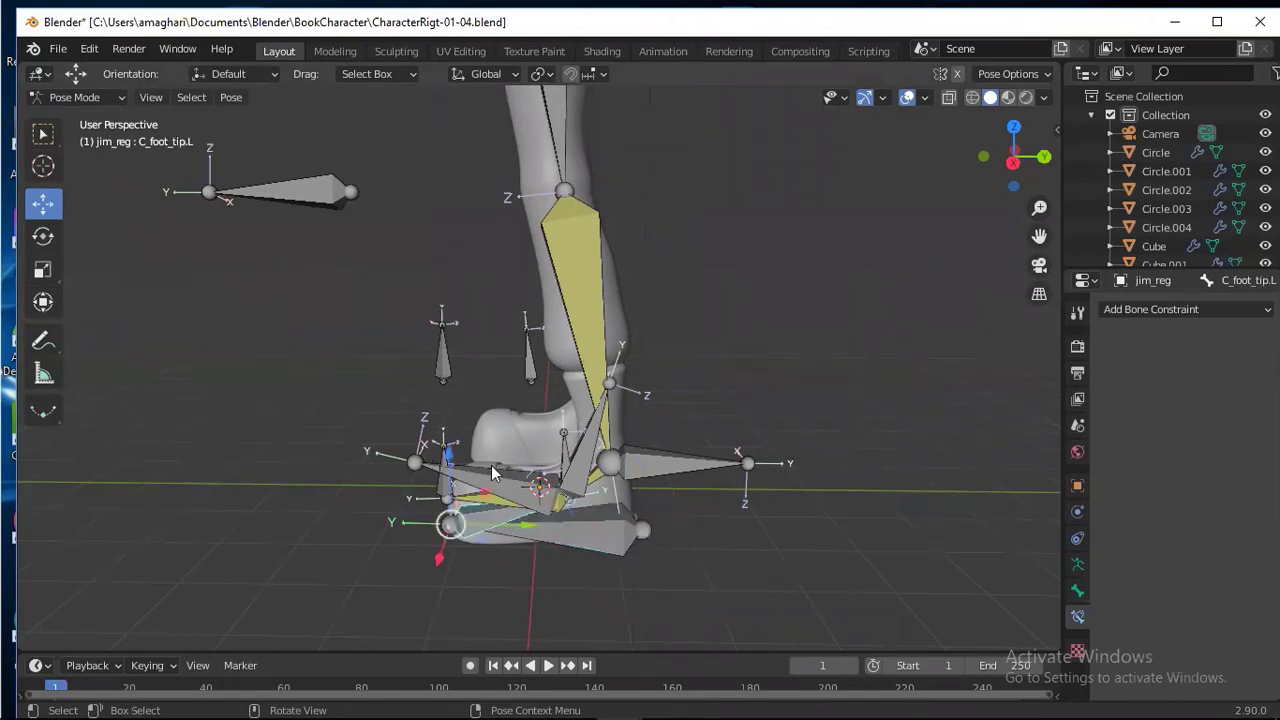
key(r)
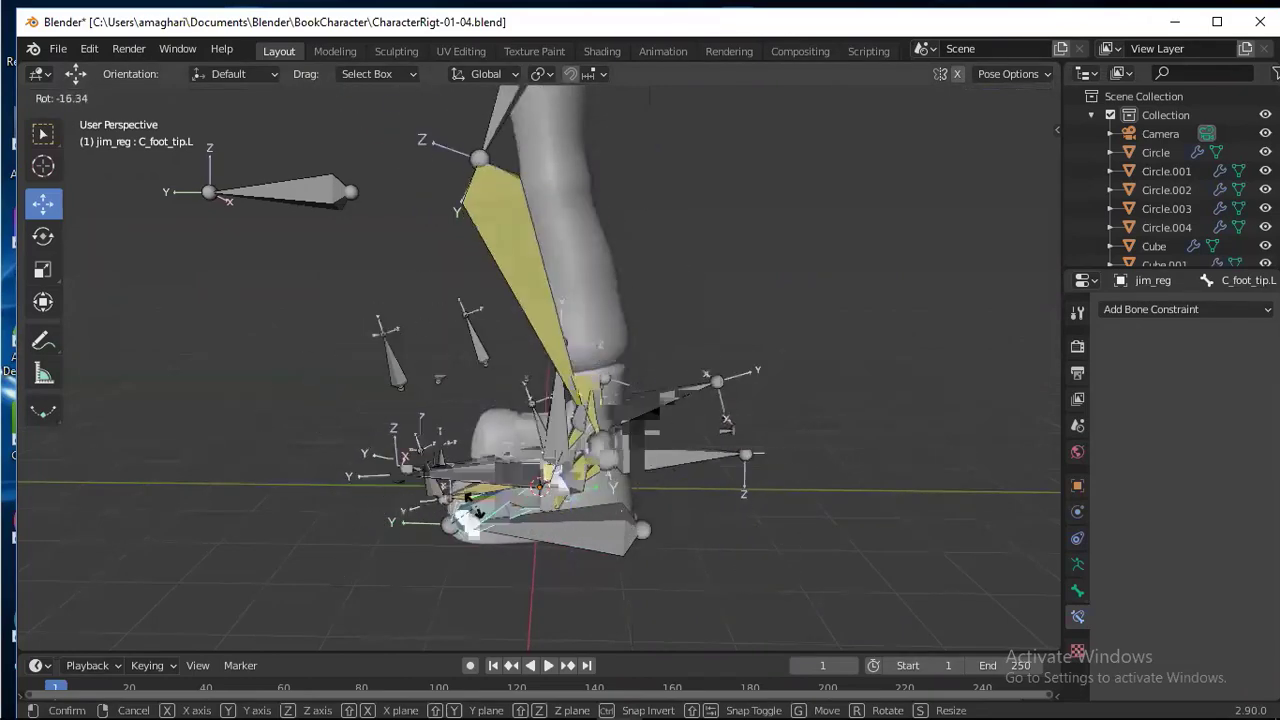
click(472, 502)
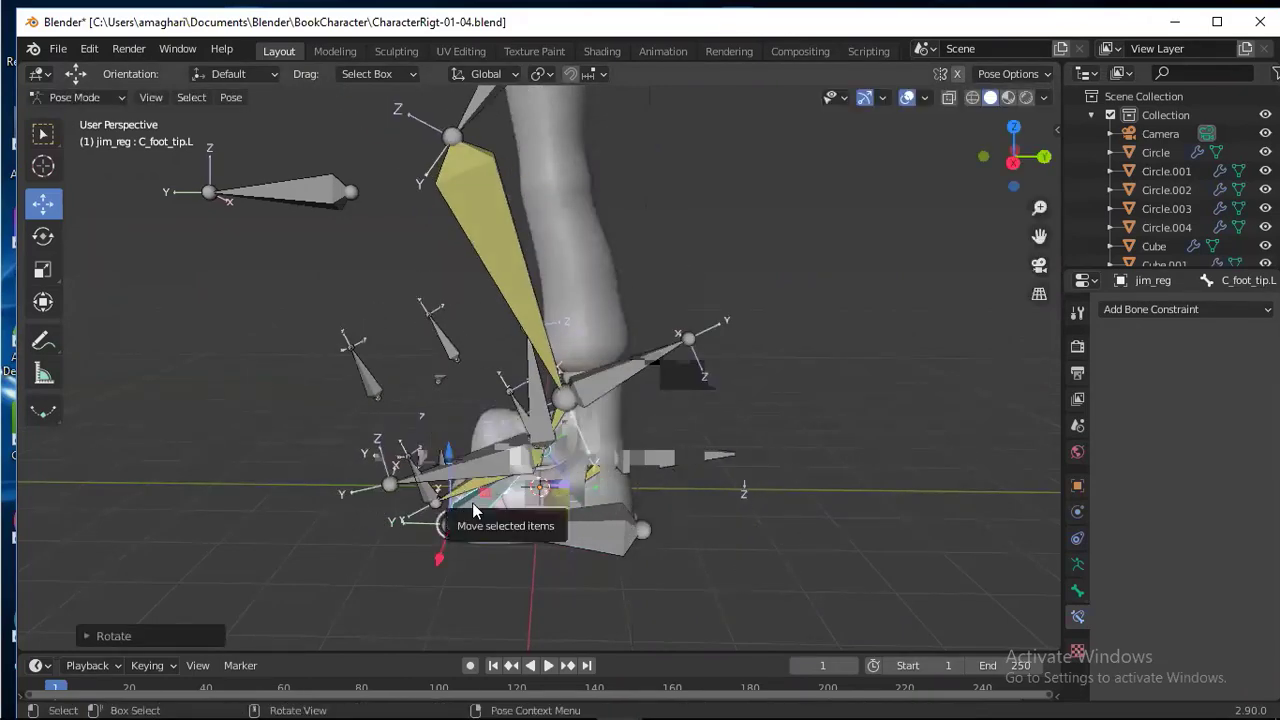
key(ctrl+z)
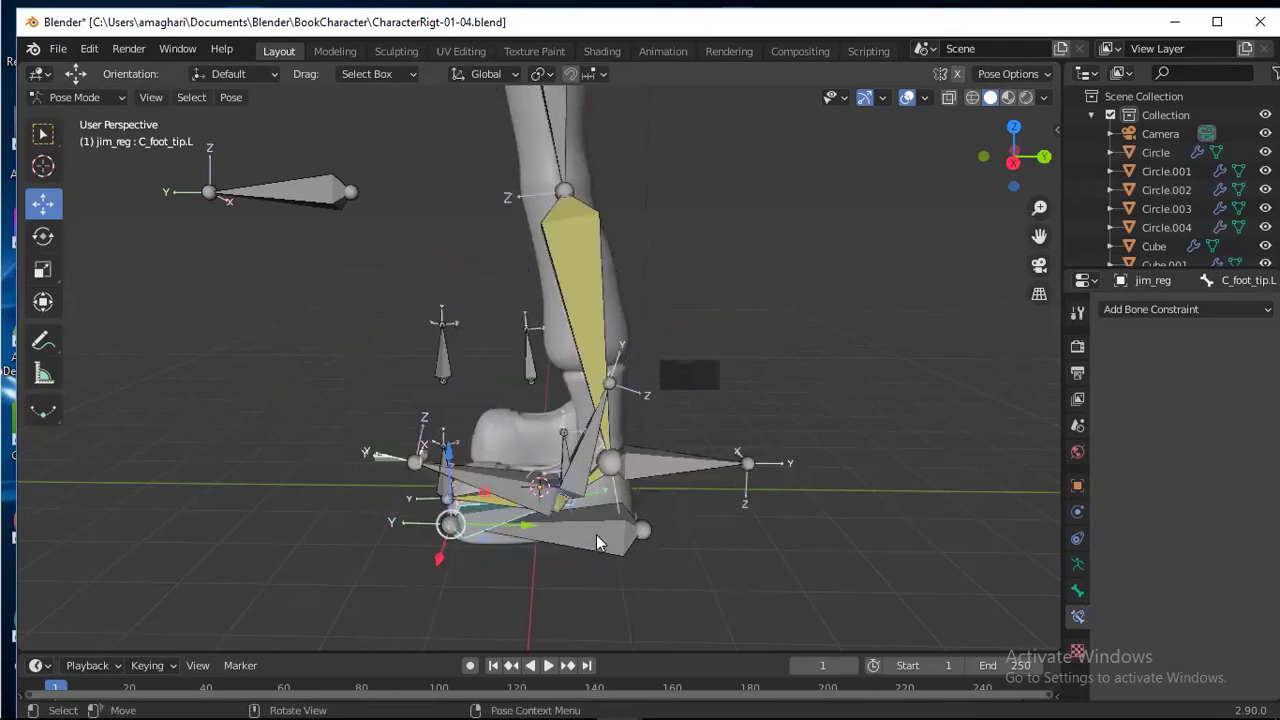
- Test the C_foot_roll.L control bone with a trial rotation, and cancel it
click(512, 488)
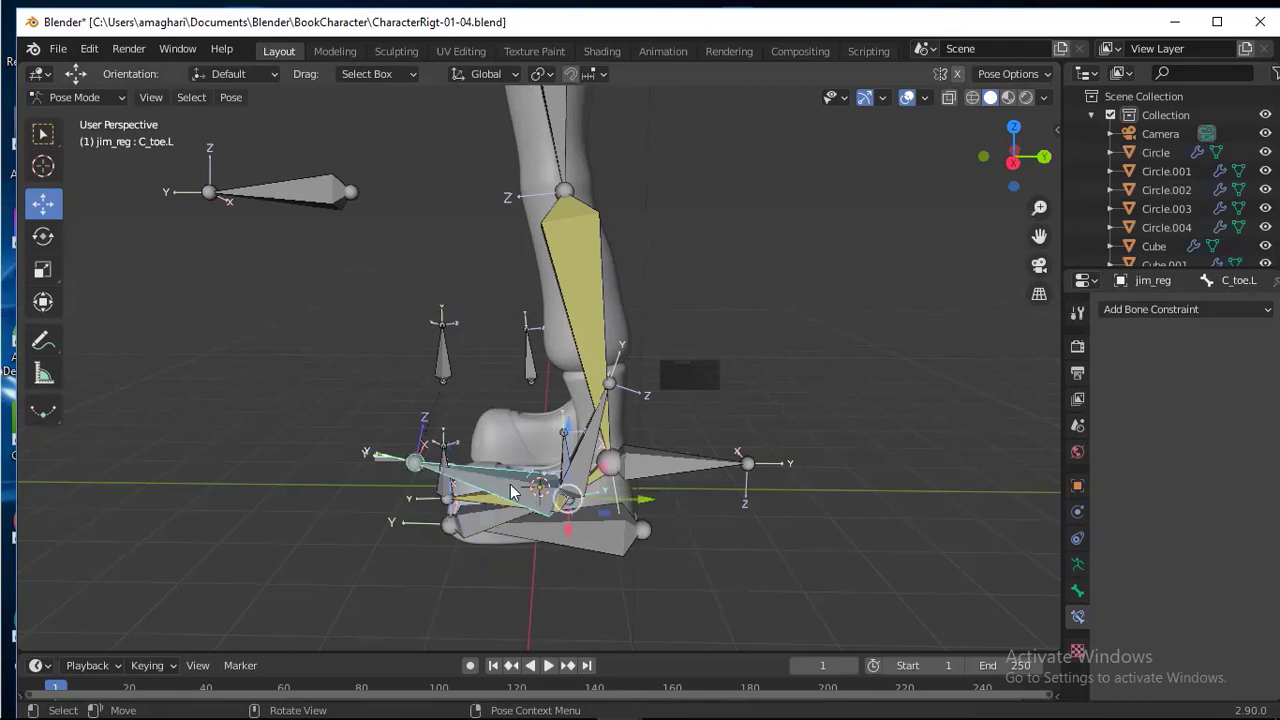
click(648, 461)
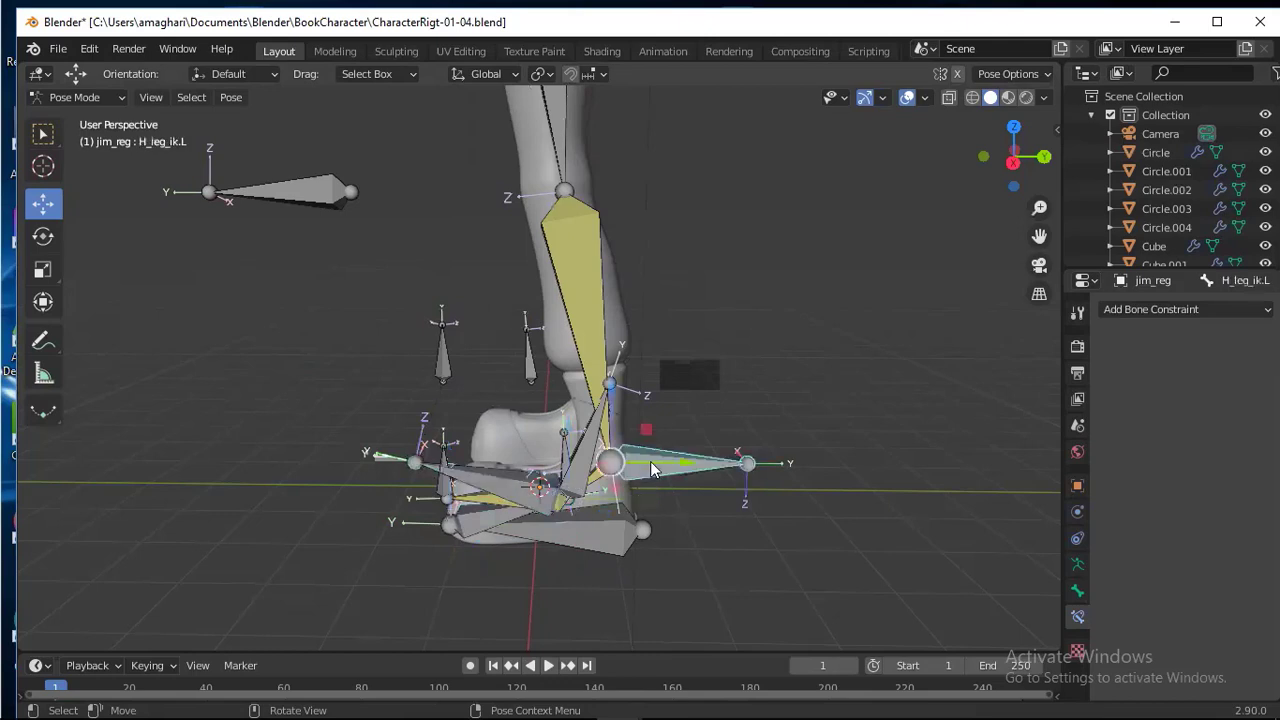
click(585, 473)
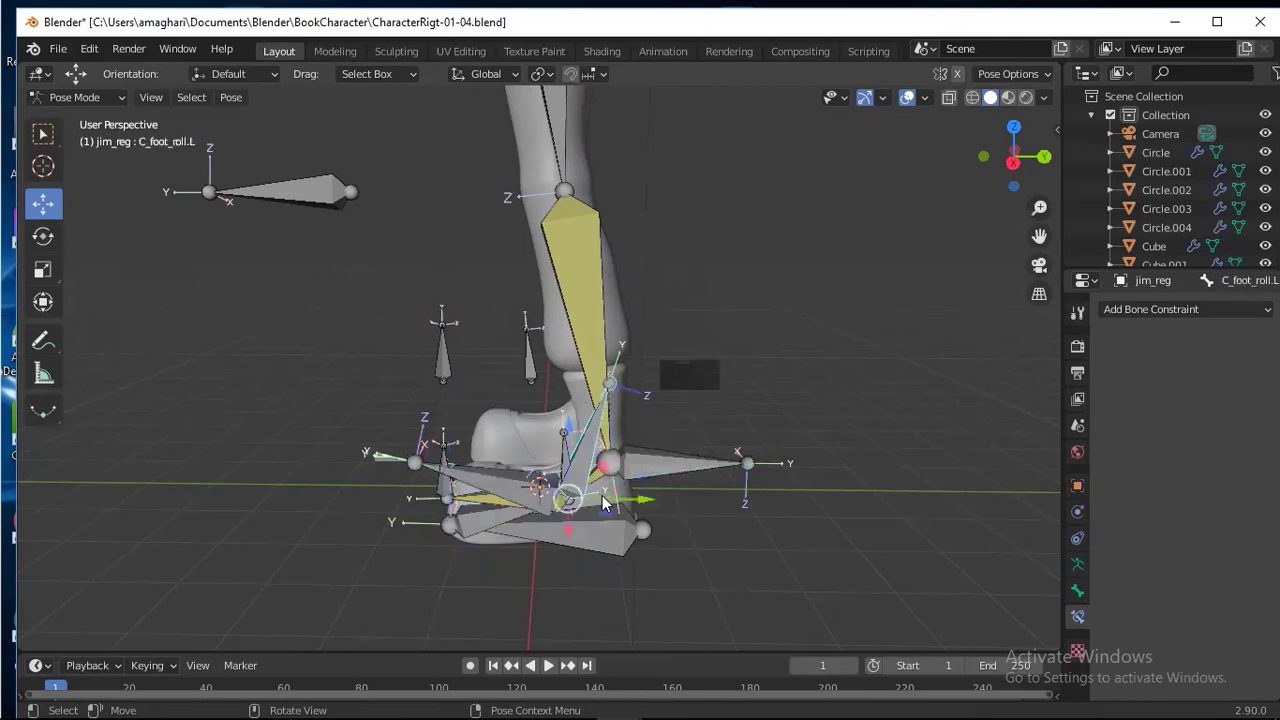
key(r)
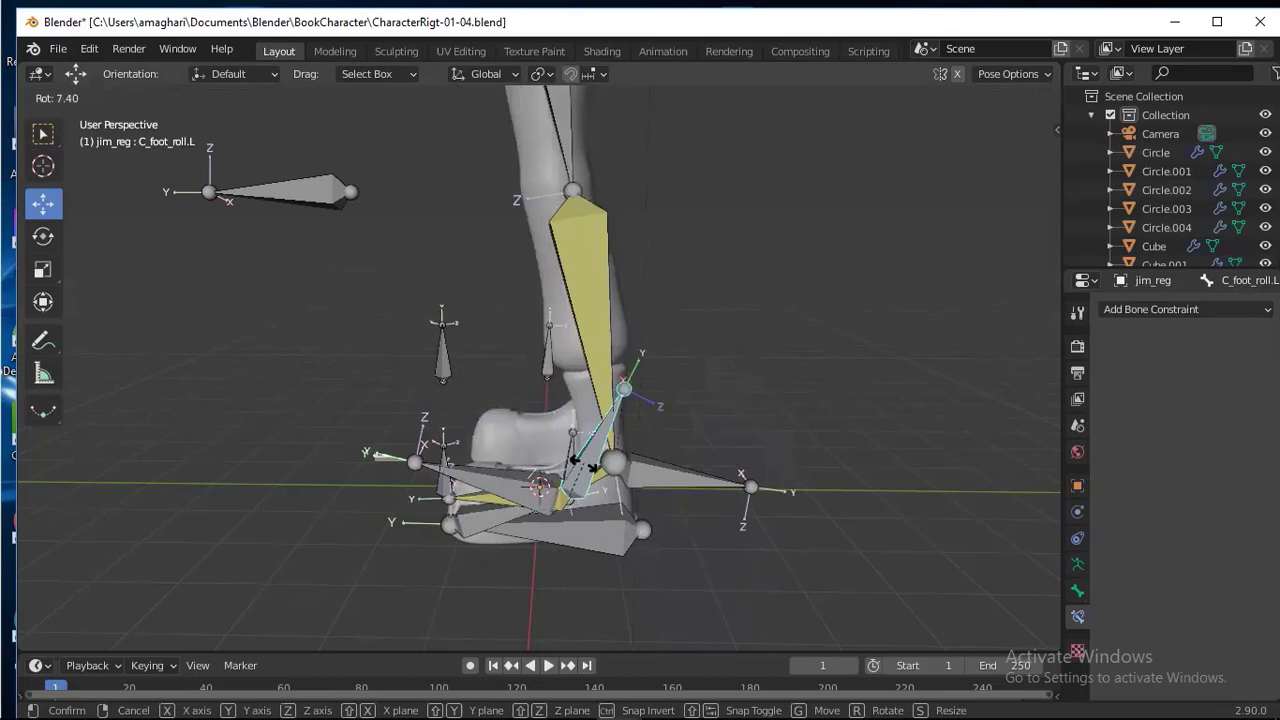
right_click(586, 468)
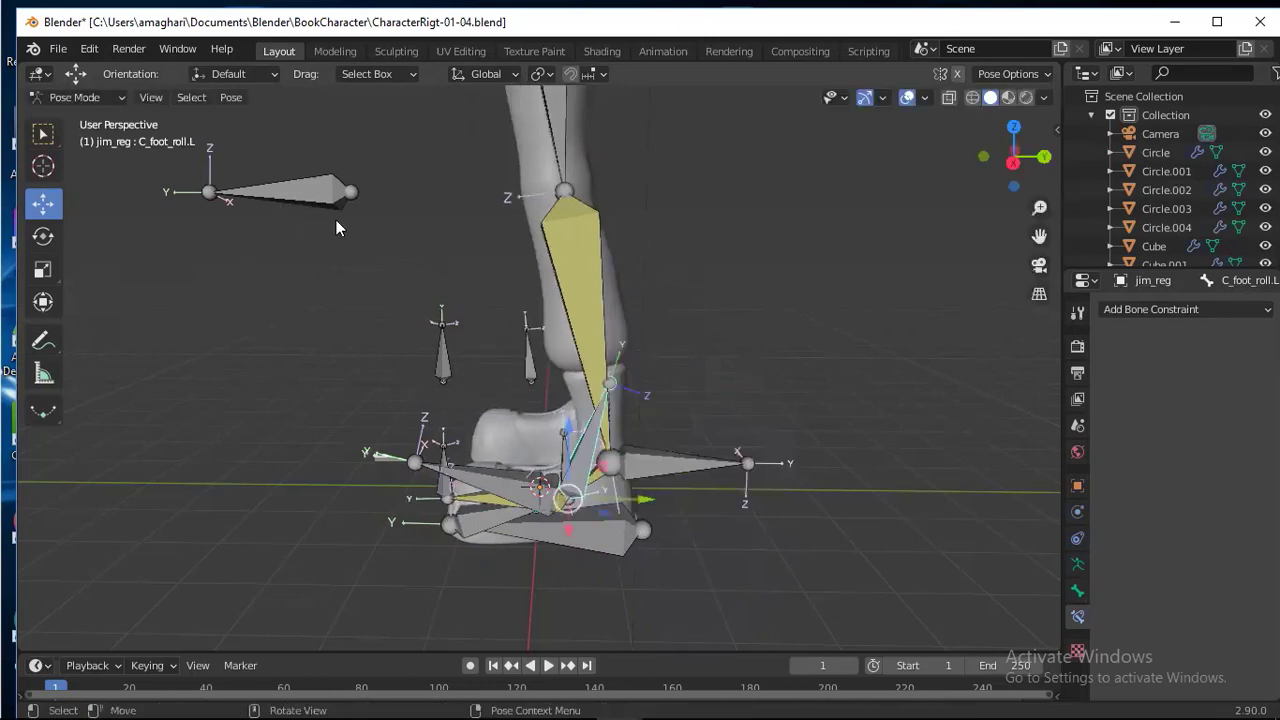
- Test the C_foot.L control by raising and lowering it along the global Z axis, and undo the moves
click(600, 543)
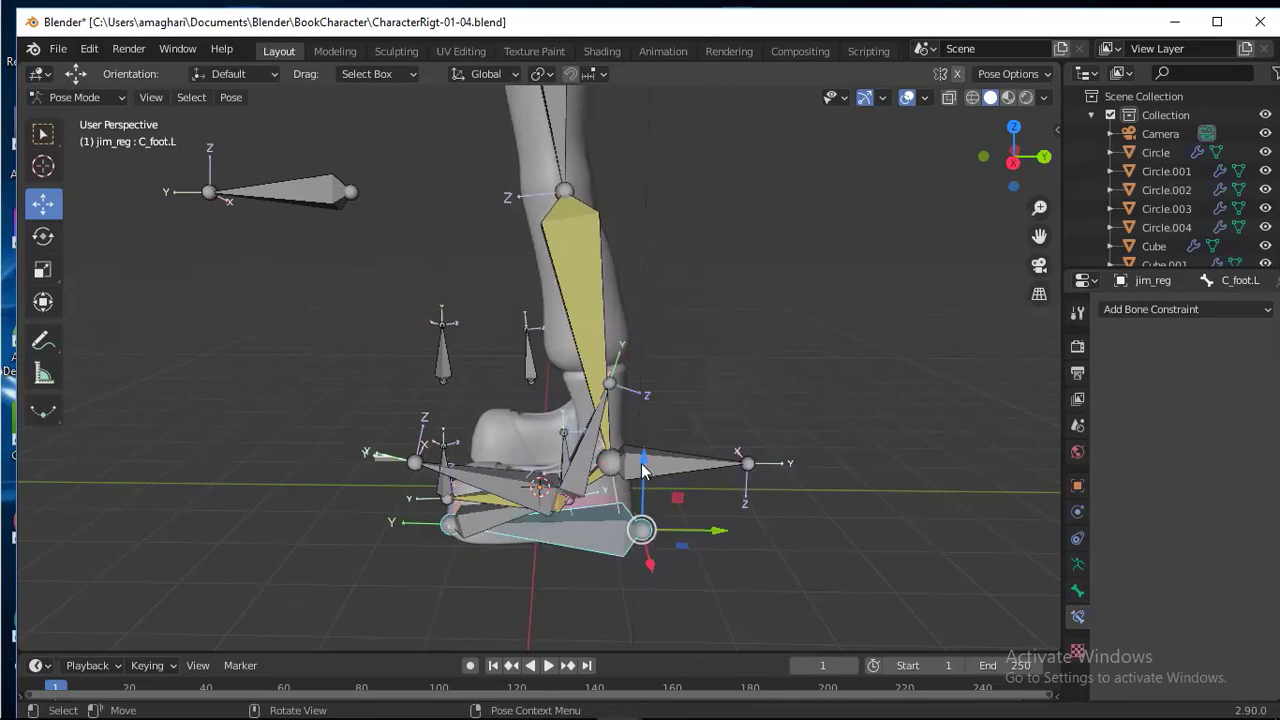
drag(643, 468, 487, 165)
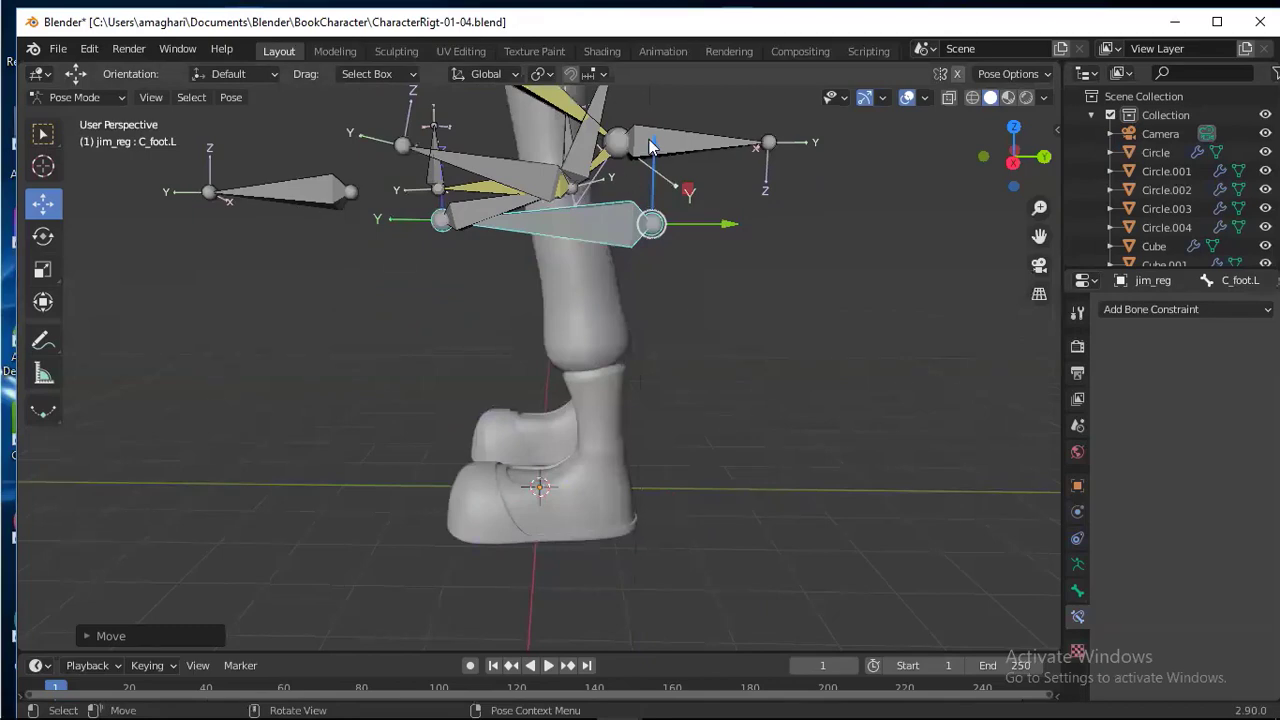
drag(650, 145, 804, 491)
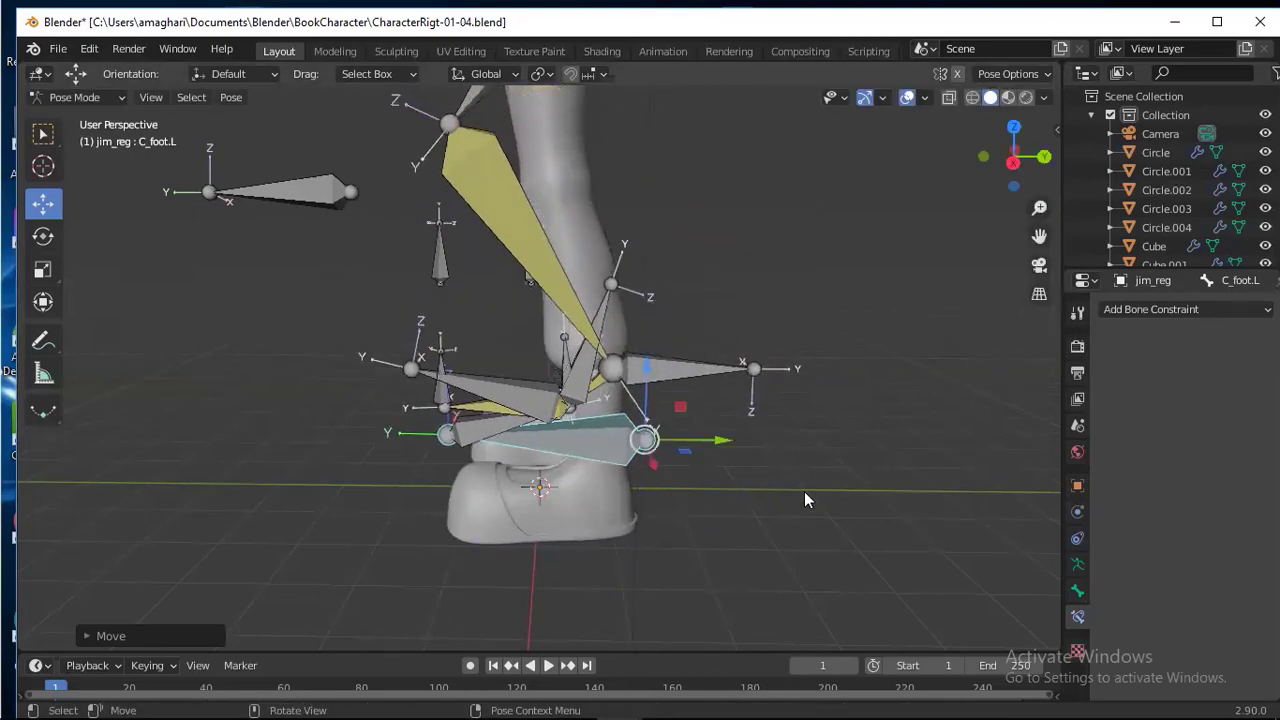
key(ctrl+z)
key(ctrl+z)
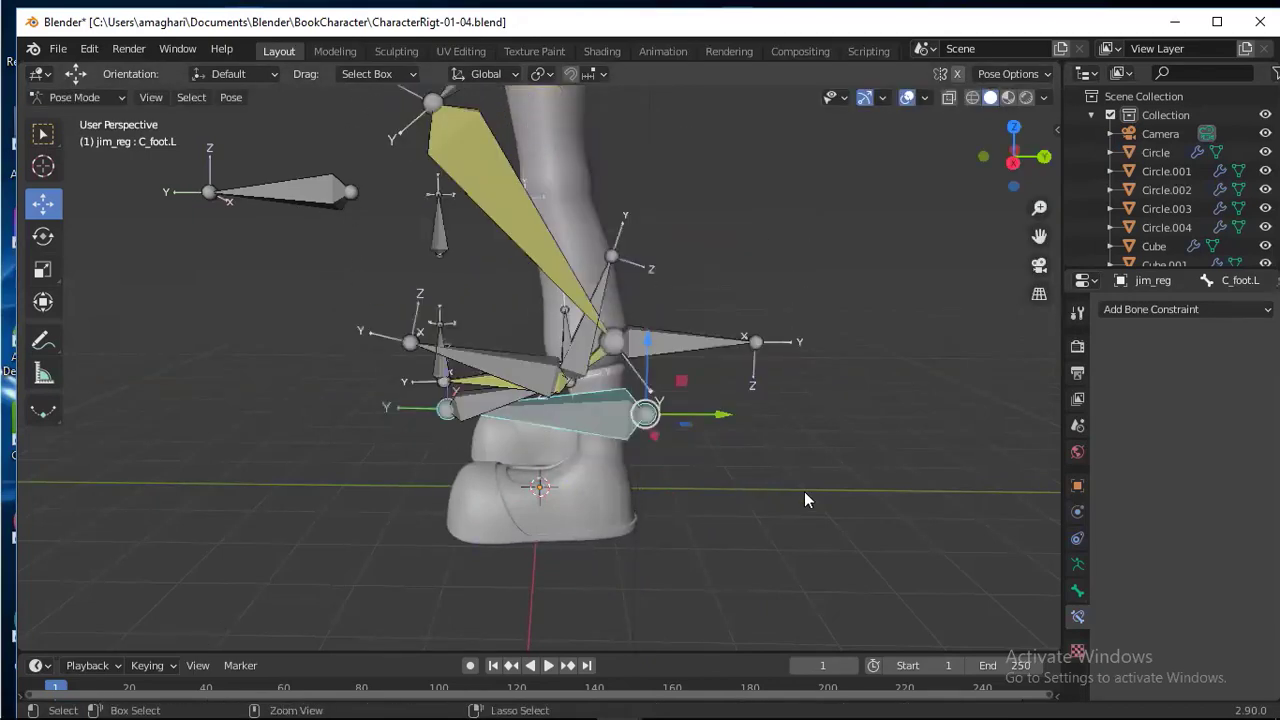
key(ctrl+z)
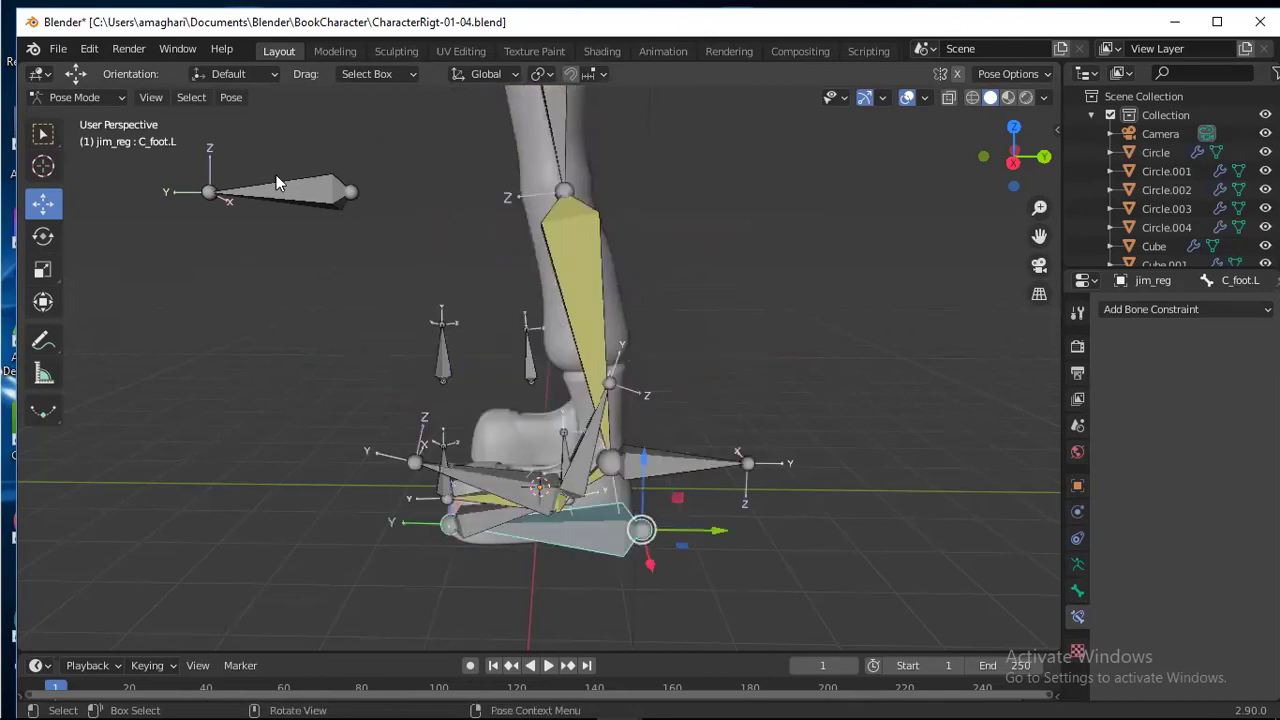
- In Edit Mode, parent the C_leg_pole.L bone to C_foot.L, keeping its offset
click(118, 96)
click(84, 139)
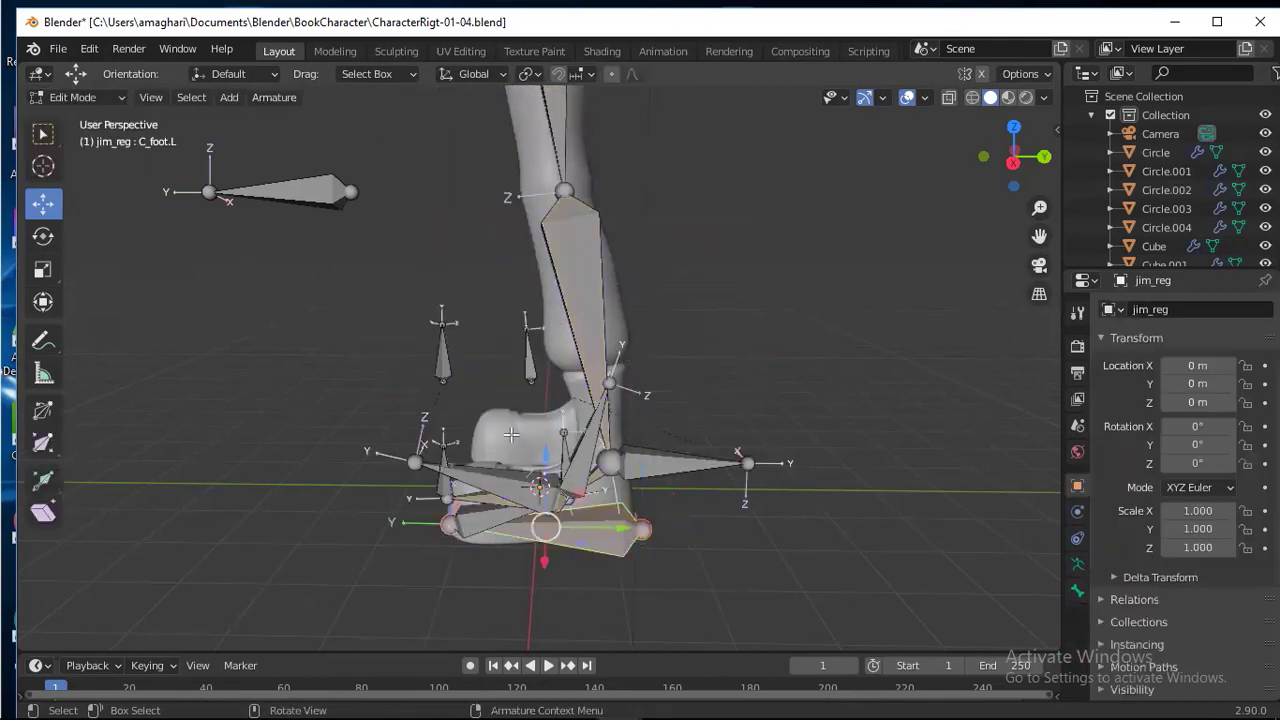
click(330, 200)
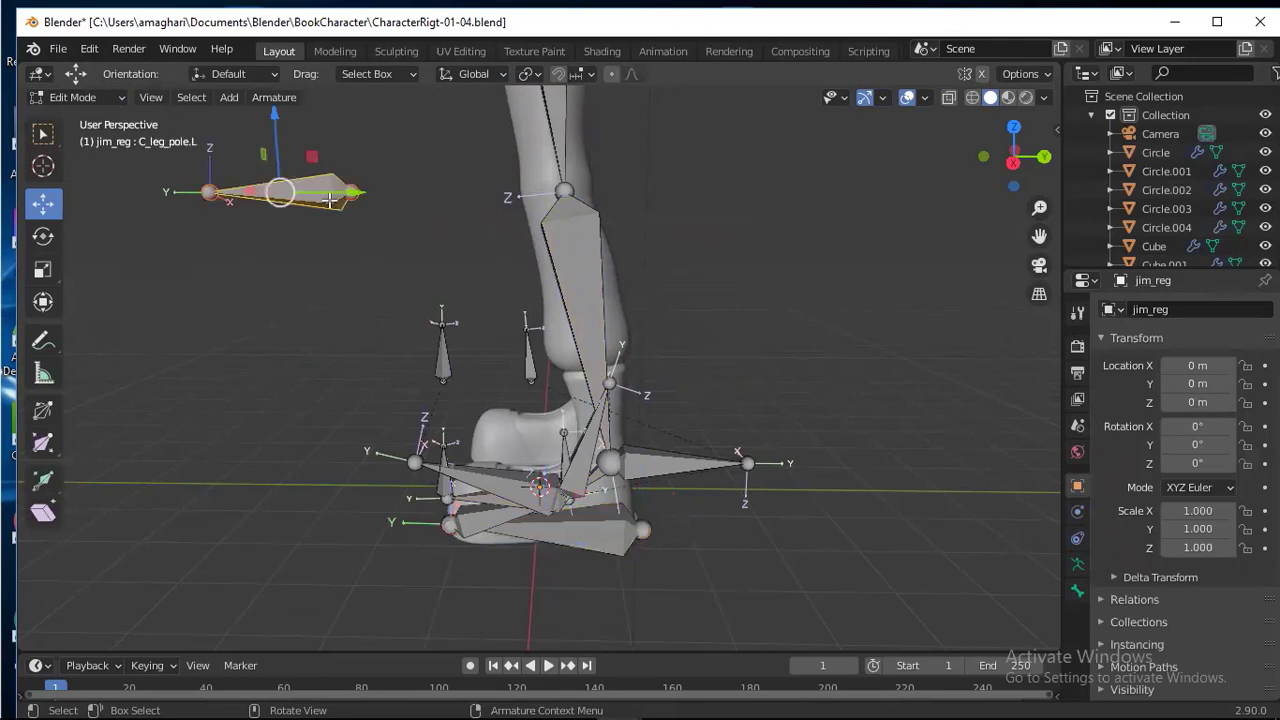
shift+click(605, 538)
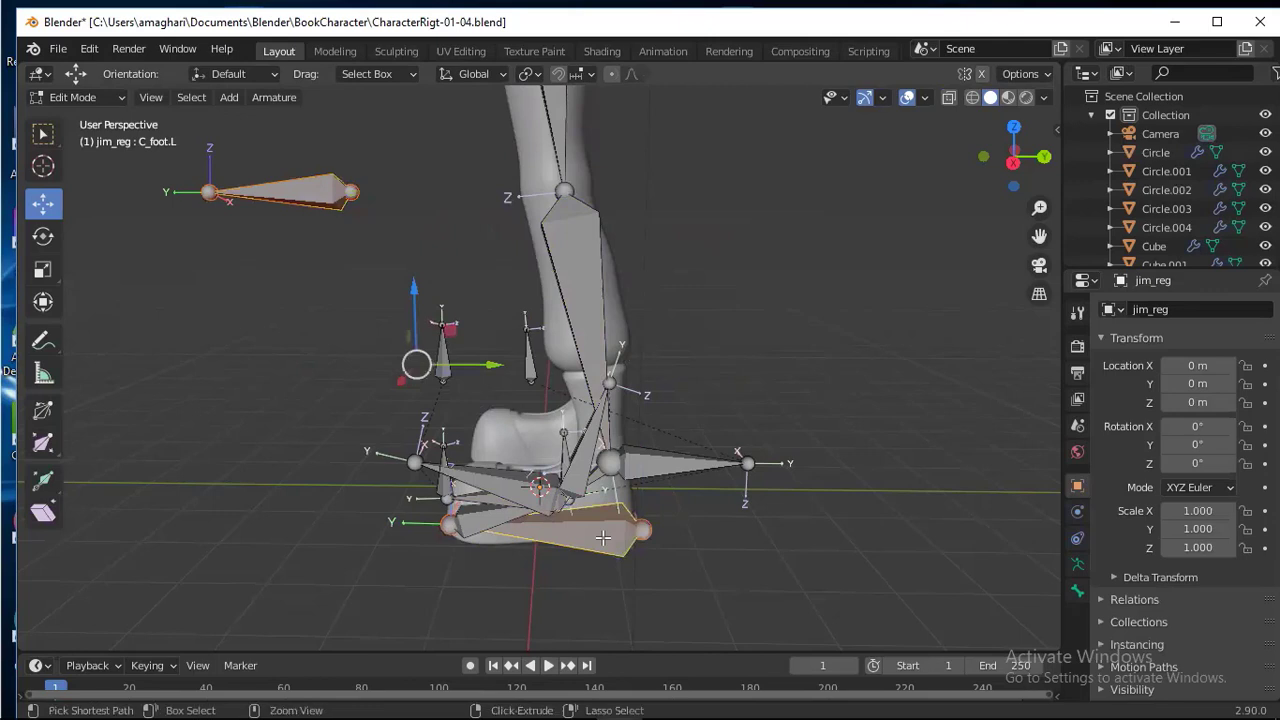
key(ctrl+p)
click(583, 538)
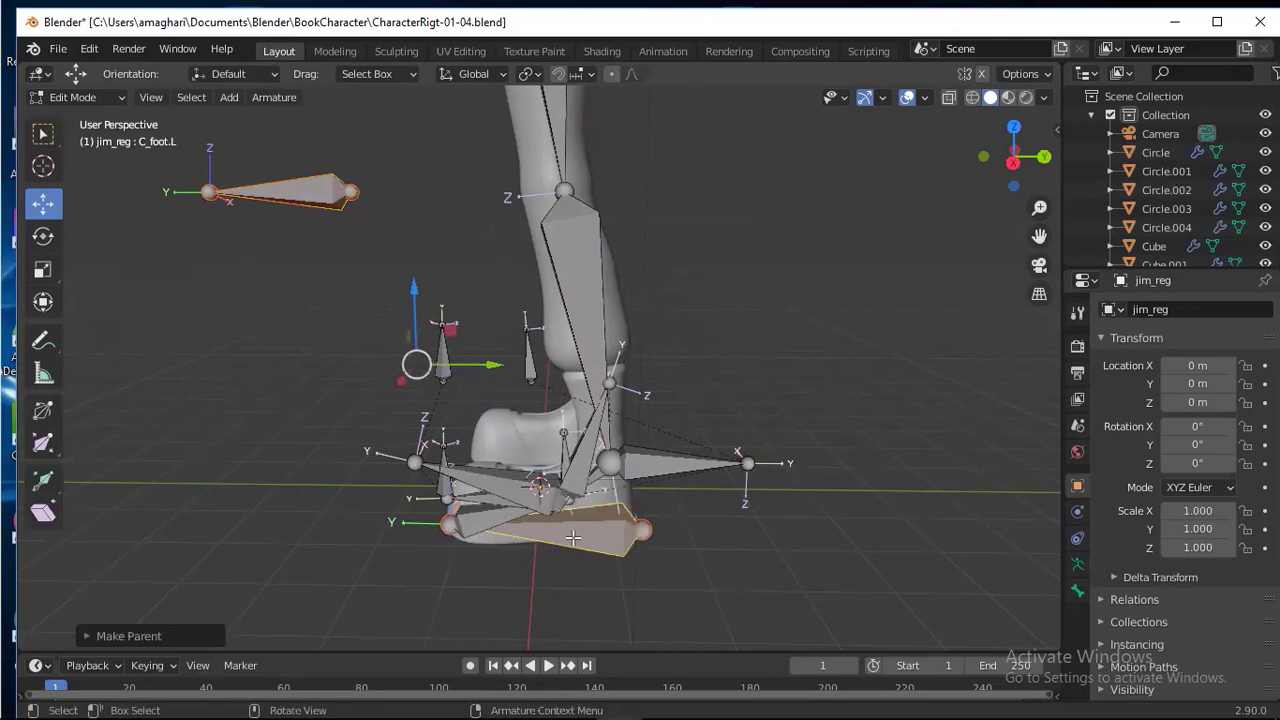
- Return to Pose Mode and move C_foot.L up and forward to test that the leg pole follows the foot
click(94, 101)
click(81, 162)
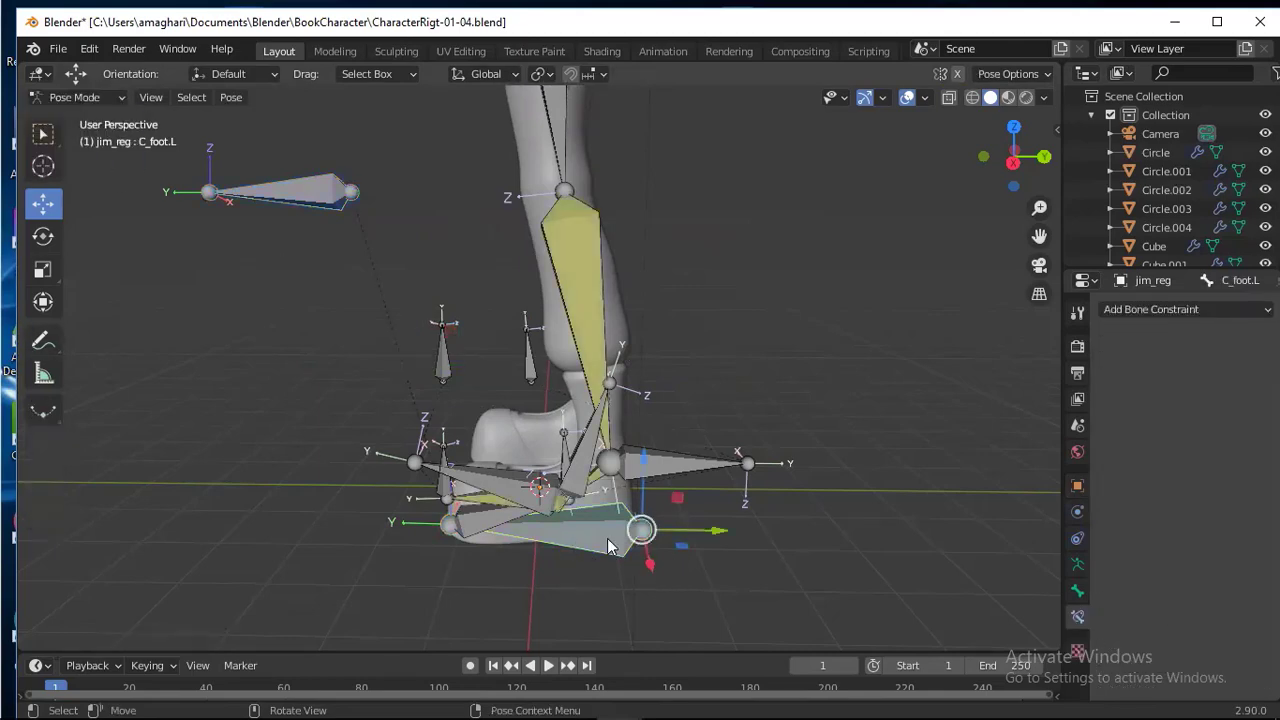
drag(641, 530, 590, 448)
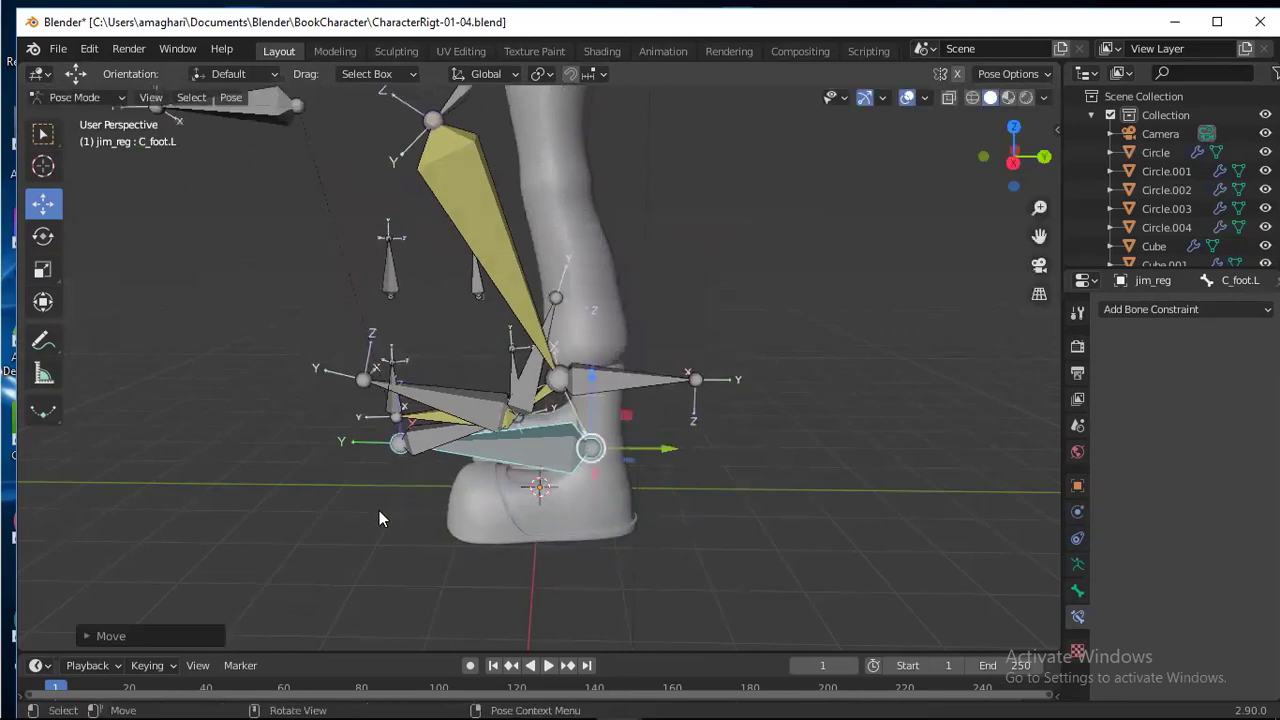
middle_drag(379, 514, 555, 182)
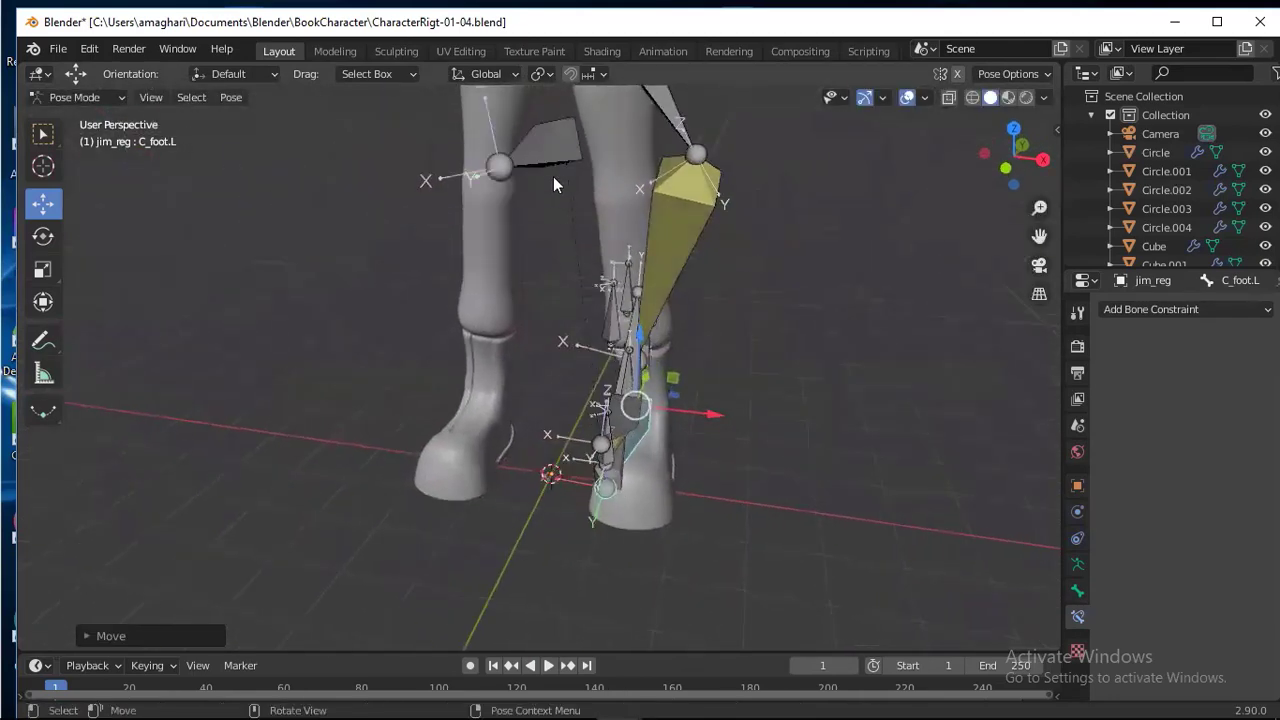
- Test the knee direction by moving C_leg_pole.L sideways, and clear the pole bone's location
click(551, 160)
key(g)
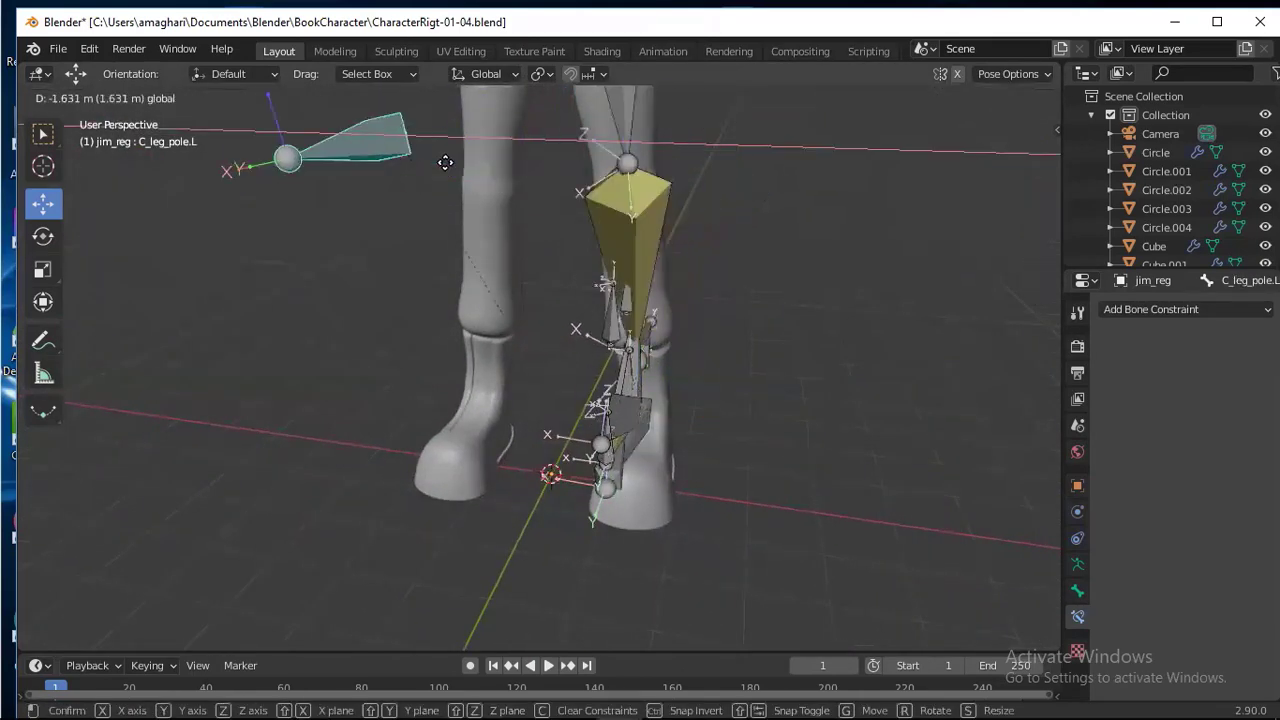
click(420, 166)
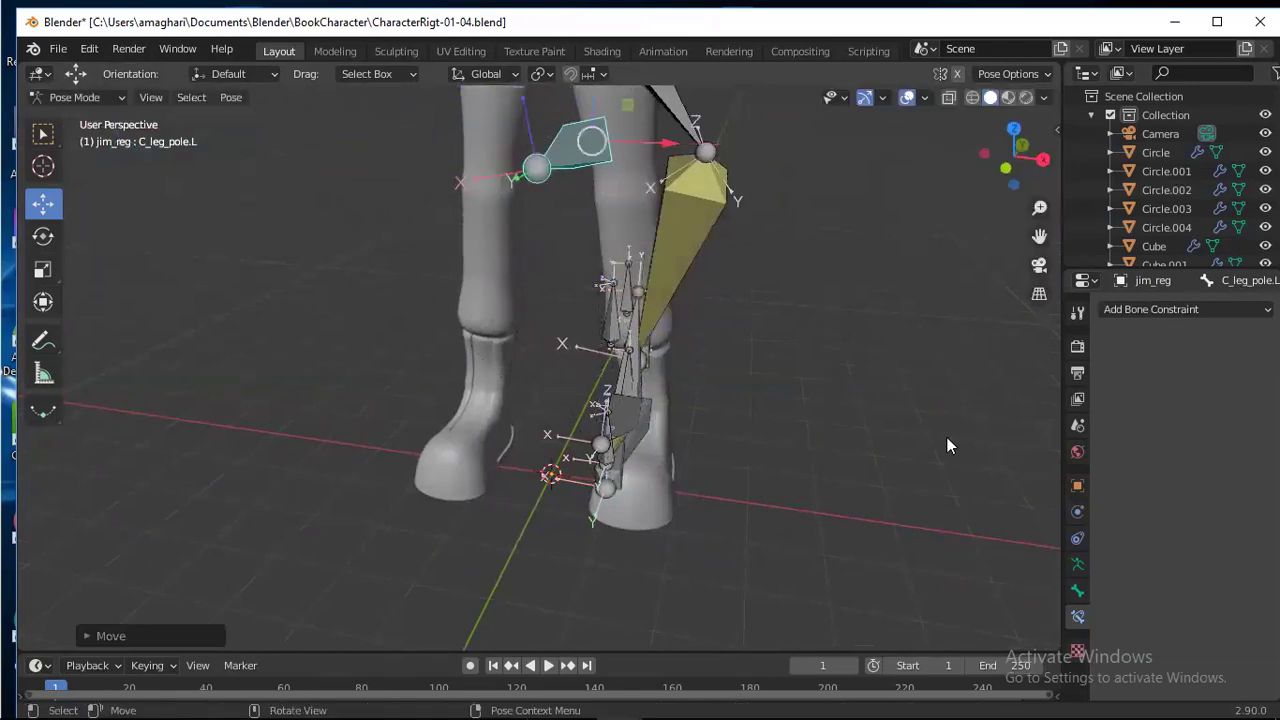
middle_drag(881, 462, 576, 350)
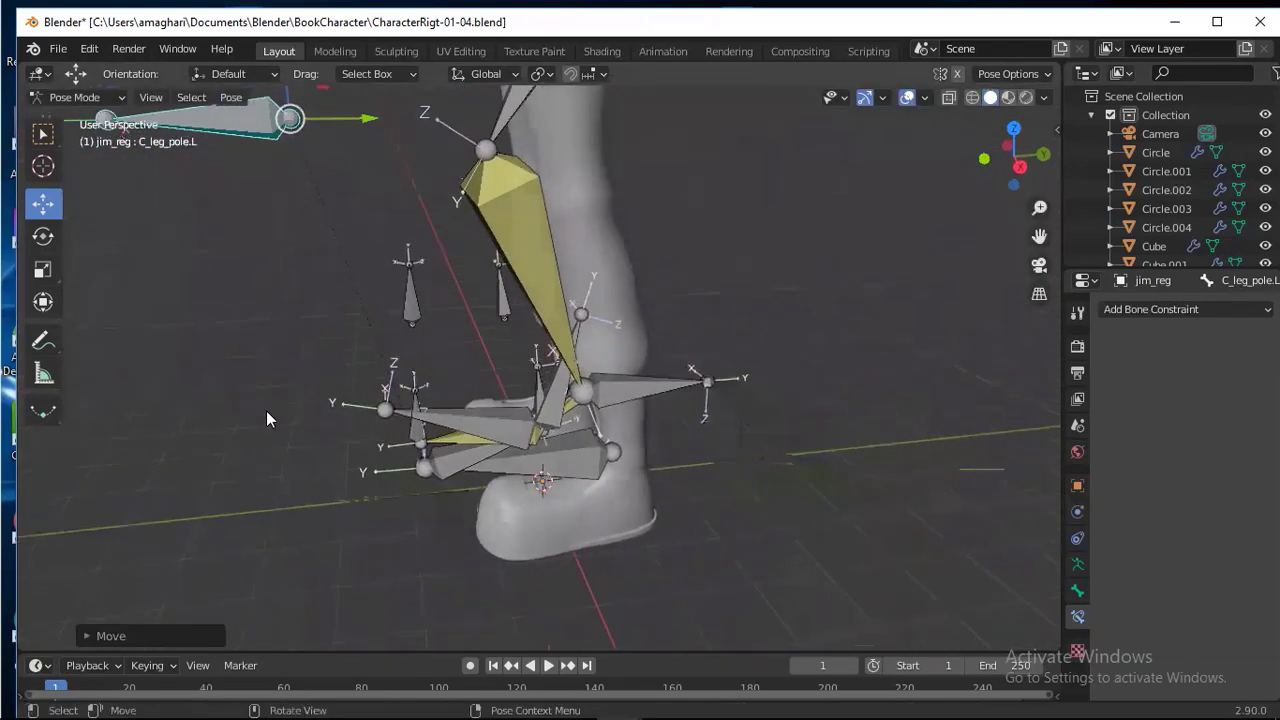
key(alt)
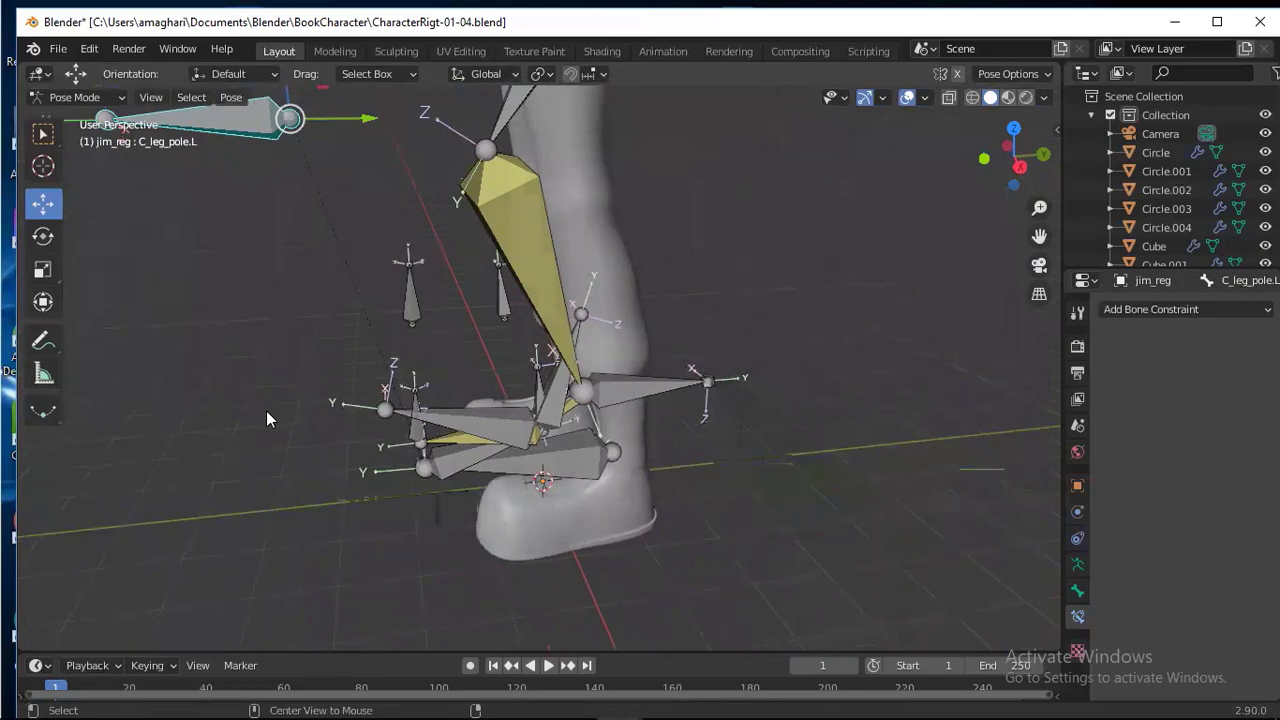
key(alt+g)
- Clear the location of the C_foot.L bone to bring the leg back to its rest position
click(590, 458)
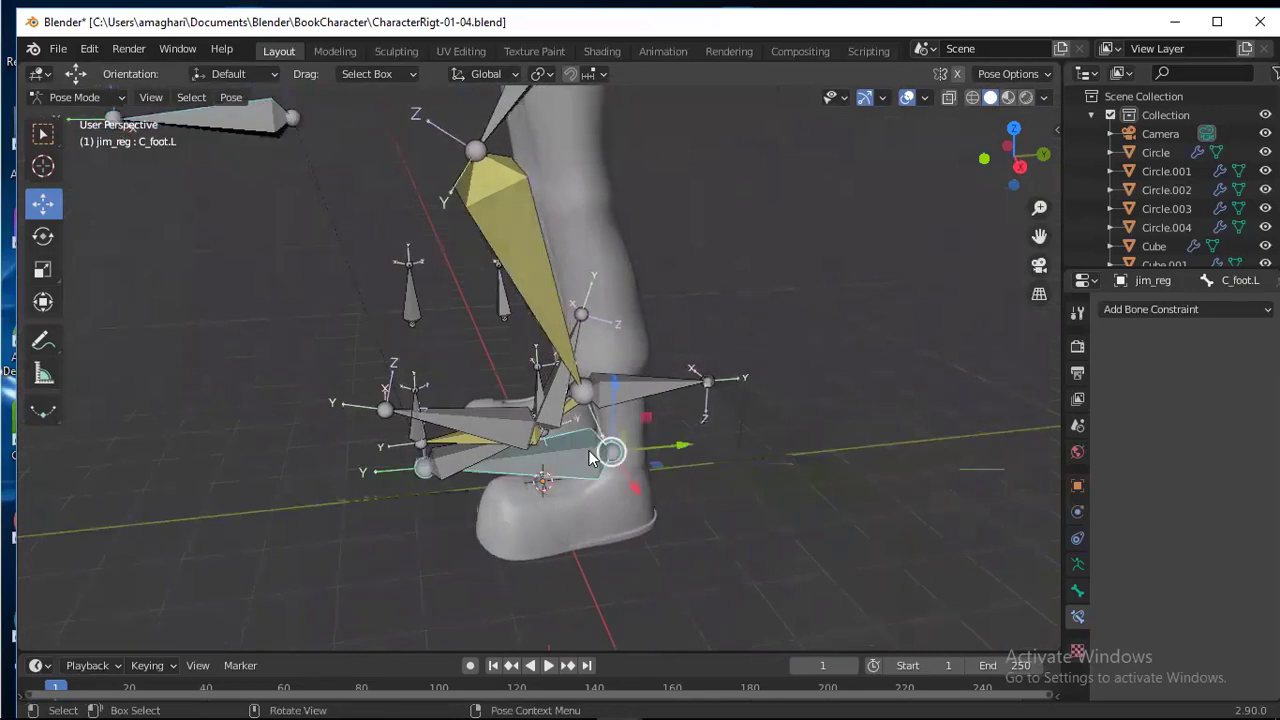
key(alt+g)
scroll(593, 455, down, 2)
middle_drag(593, 455, 437, 493)
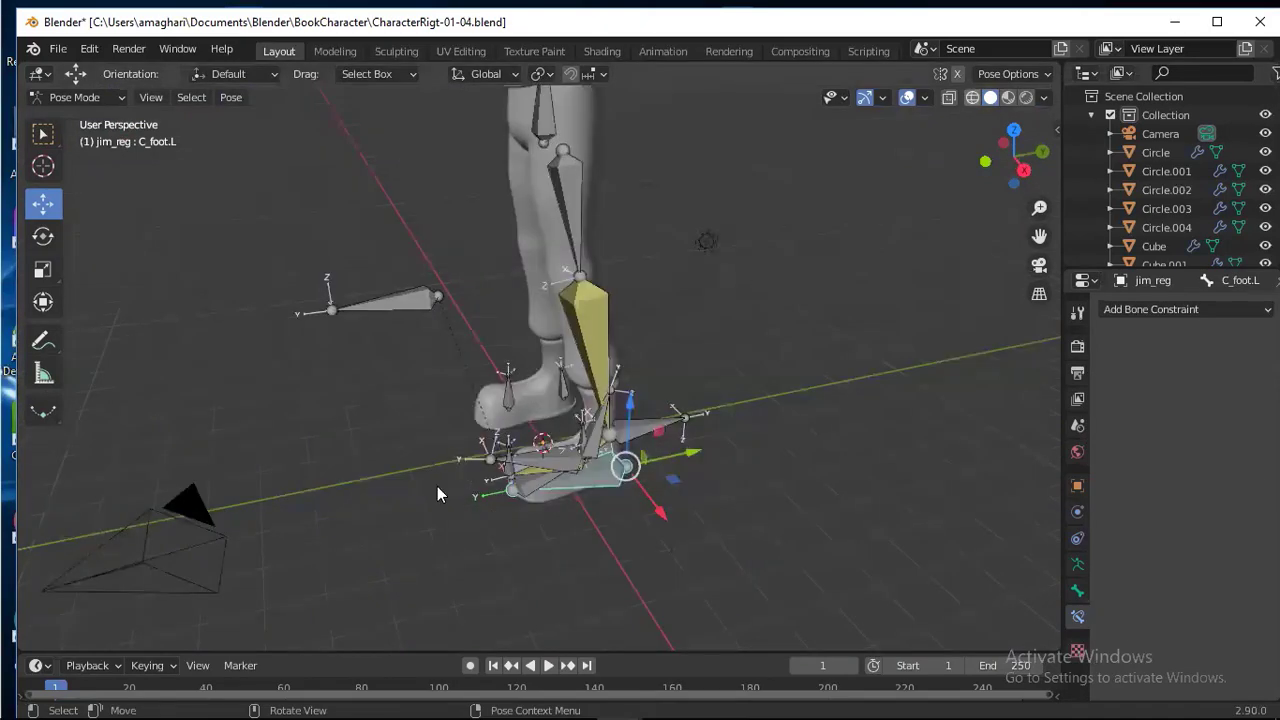
- Test-rotate the C_foot.L bone freely and about the global X and Y axes, and apply a rotation about global Z
middle_drag(410, 431, 565, 425)
middle_drag(663, 472, 619, 452)
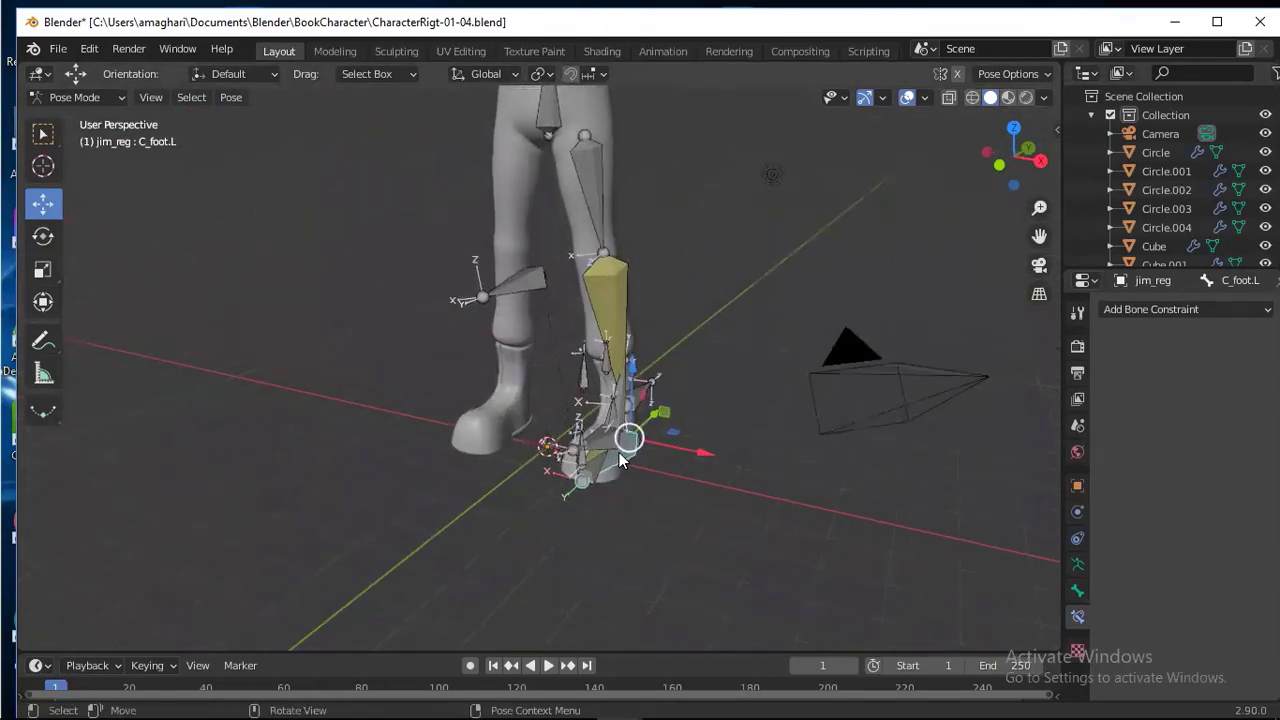
click(619, 452)
middle_drag(452, 477, 634, 480)
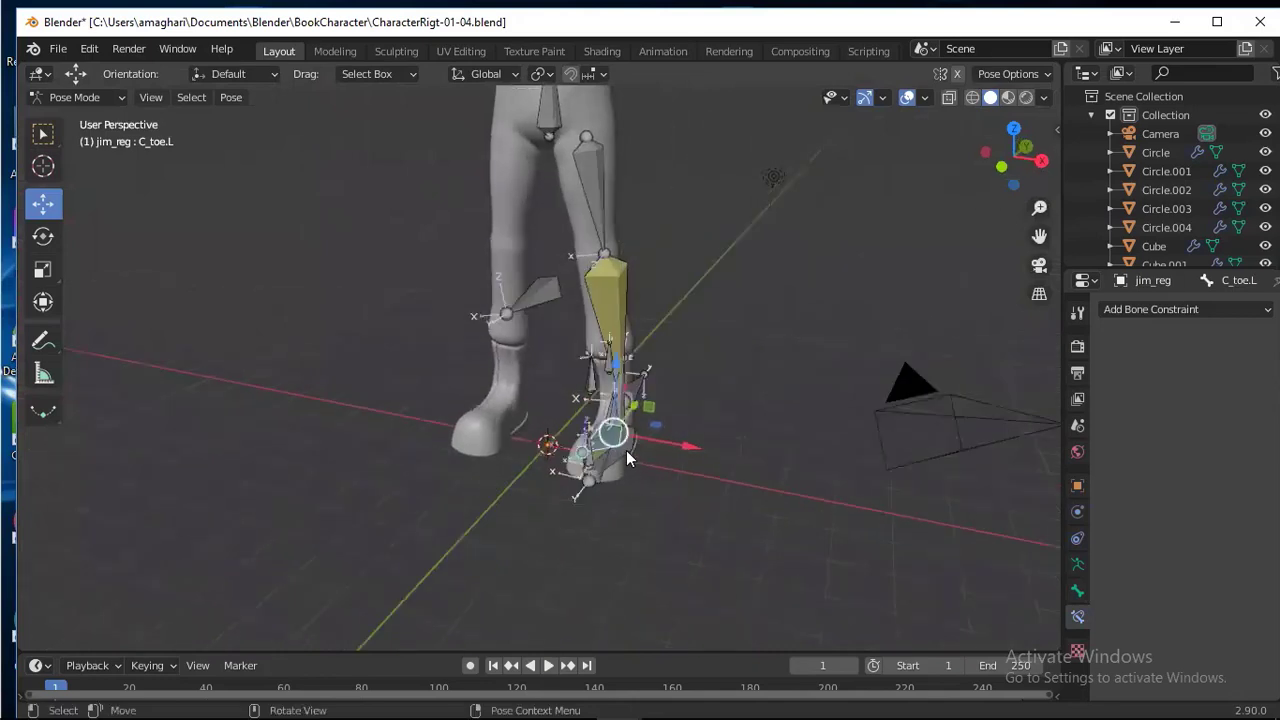
click(627, 457)
middle_drag(611, 523, 655, 535)
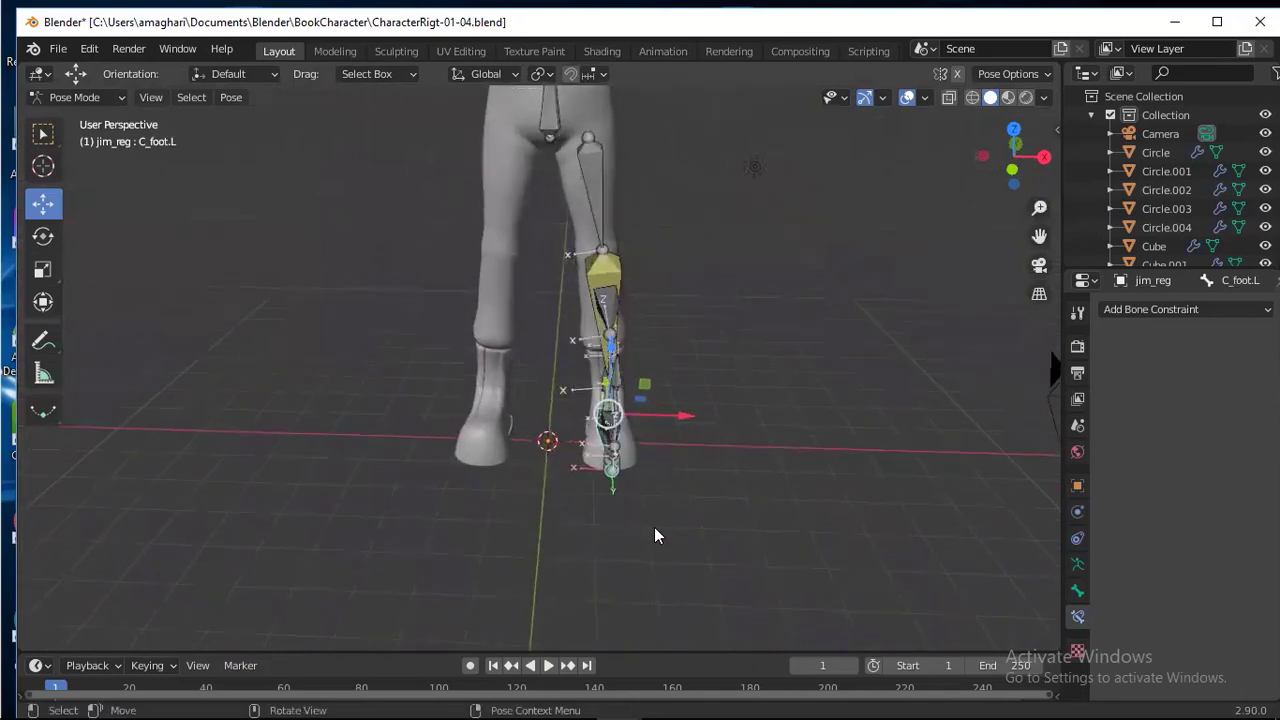
key(r)
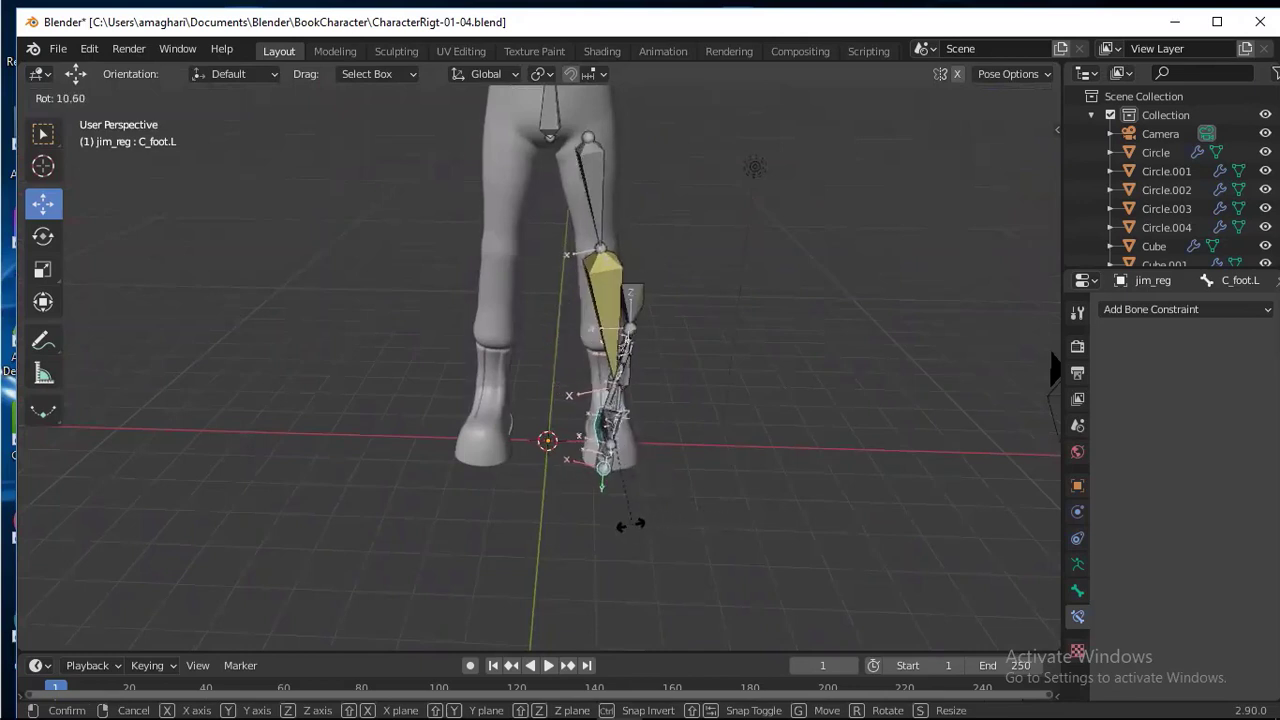
key(x)
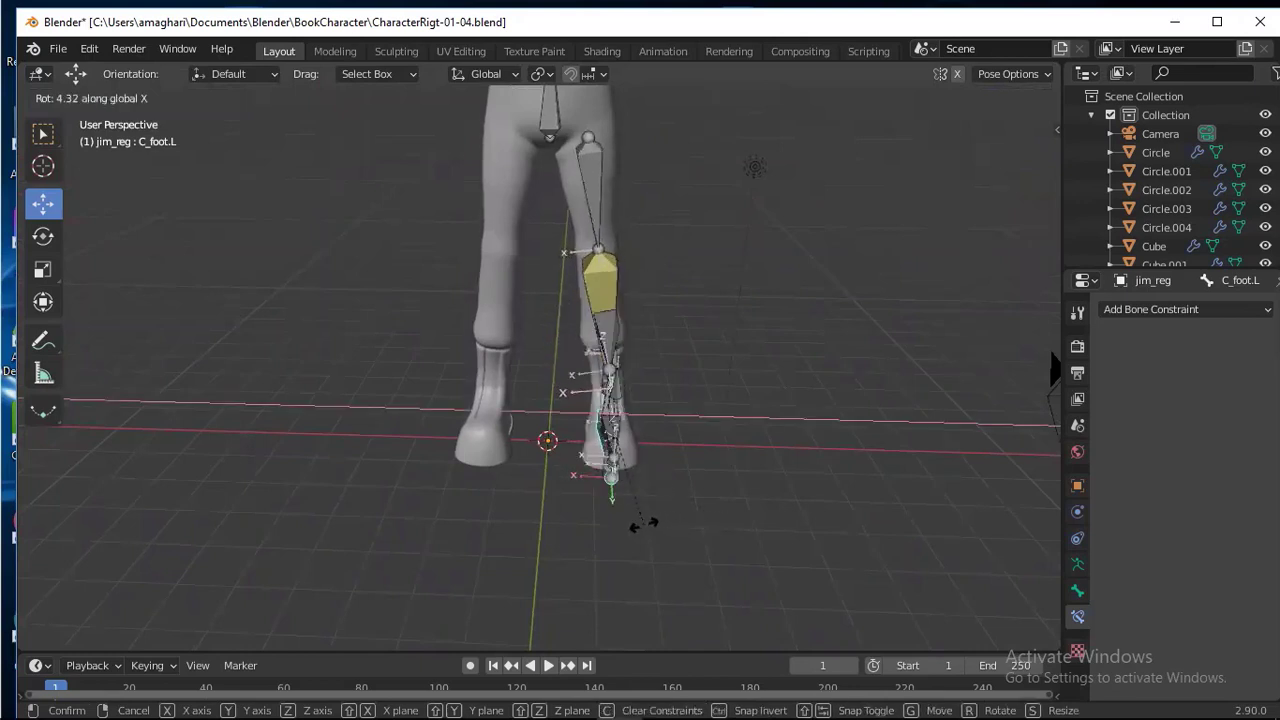
key(y)
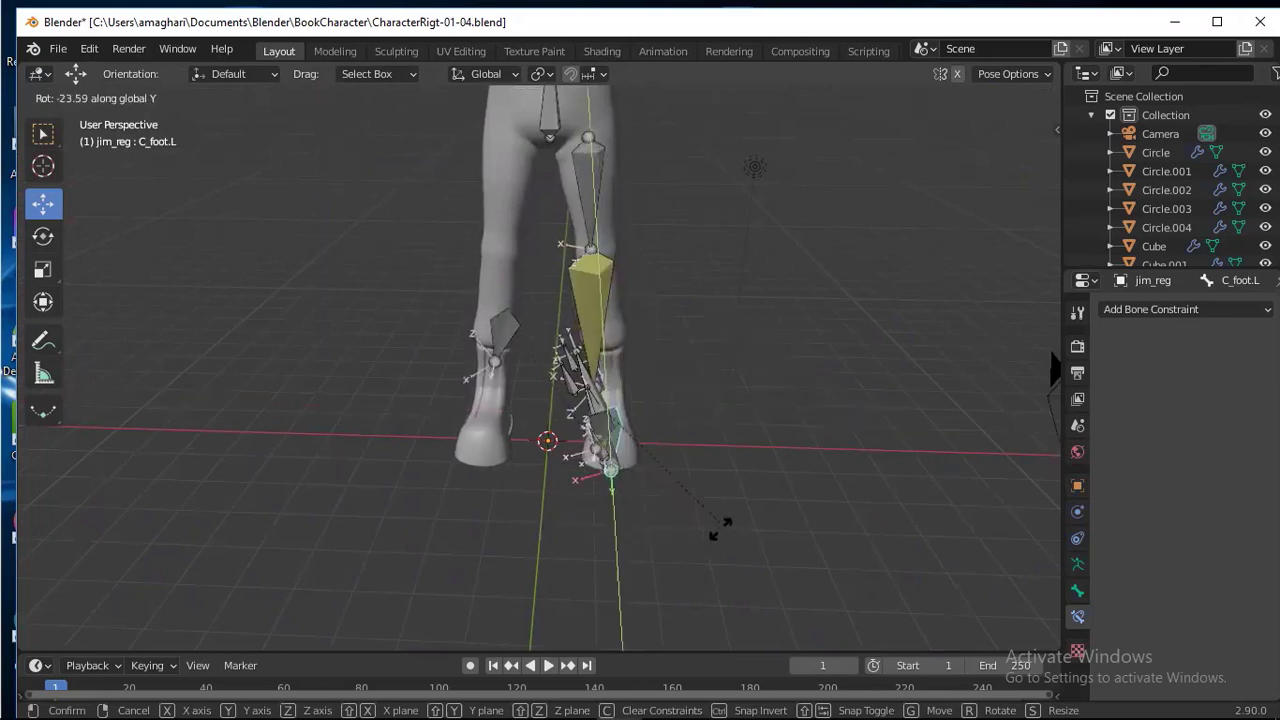
key(z)
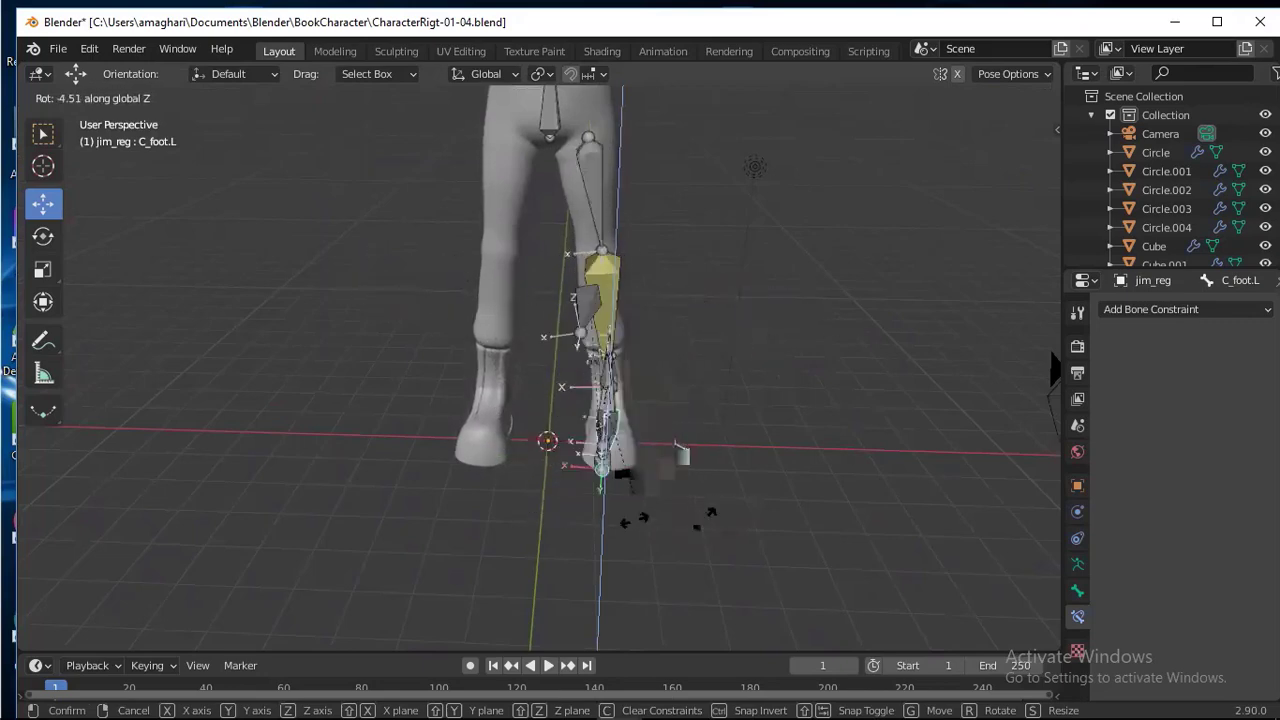
click(600, 523)
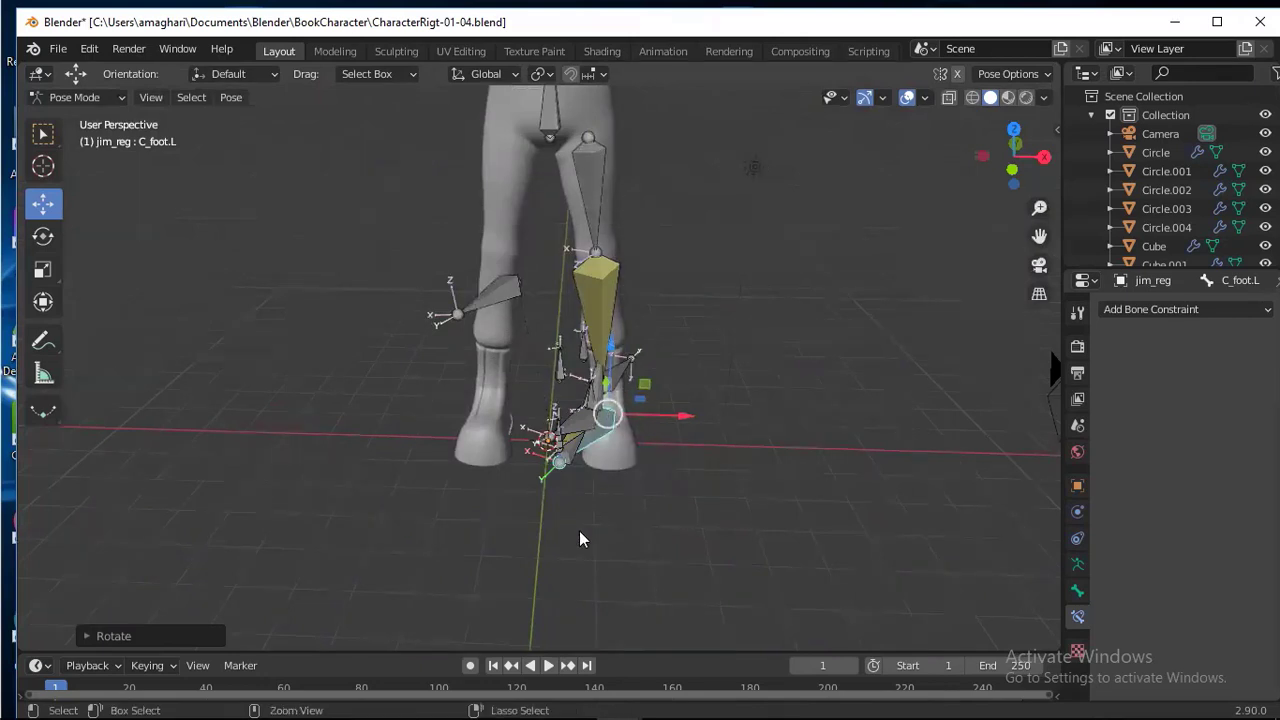
- Undo the last rotation of C_foot.L, and move the H_toe_pole.L and H_foot_pole.L bones slightly up together
key(ctrl+z)
middle_drag(725, 502, 490, 368)
click(489, 372)
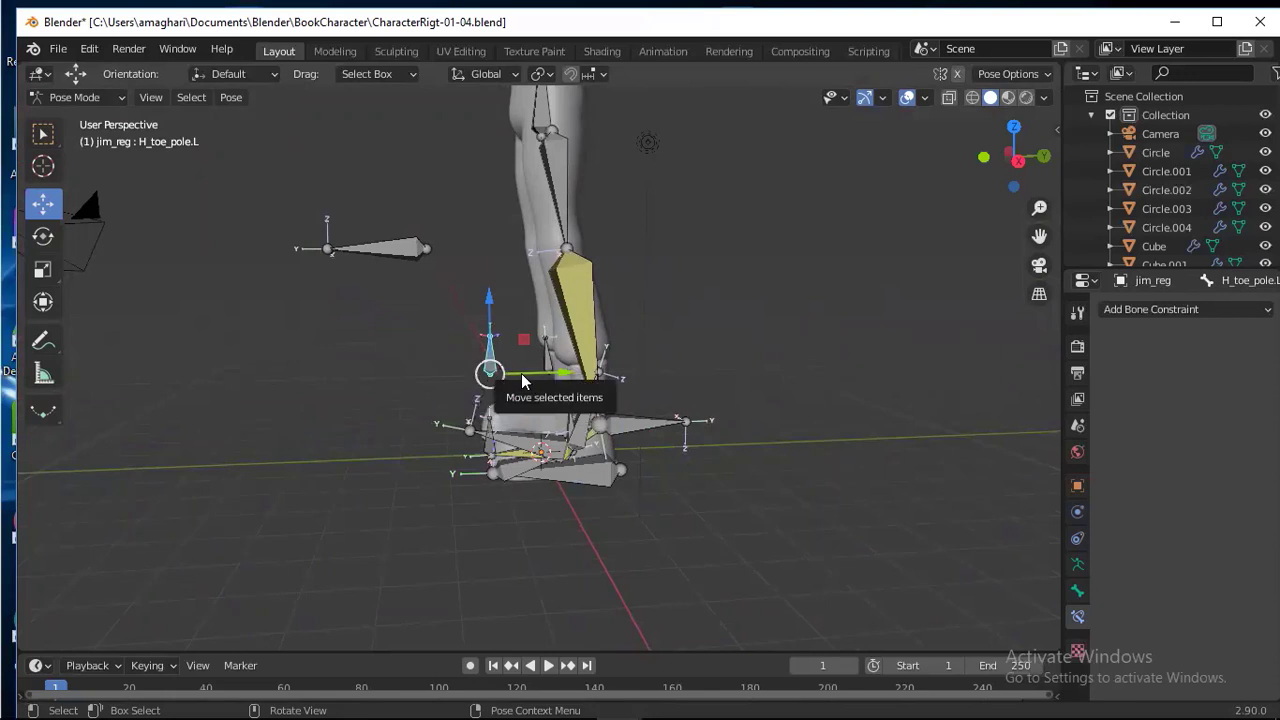
click(544, 366)
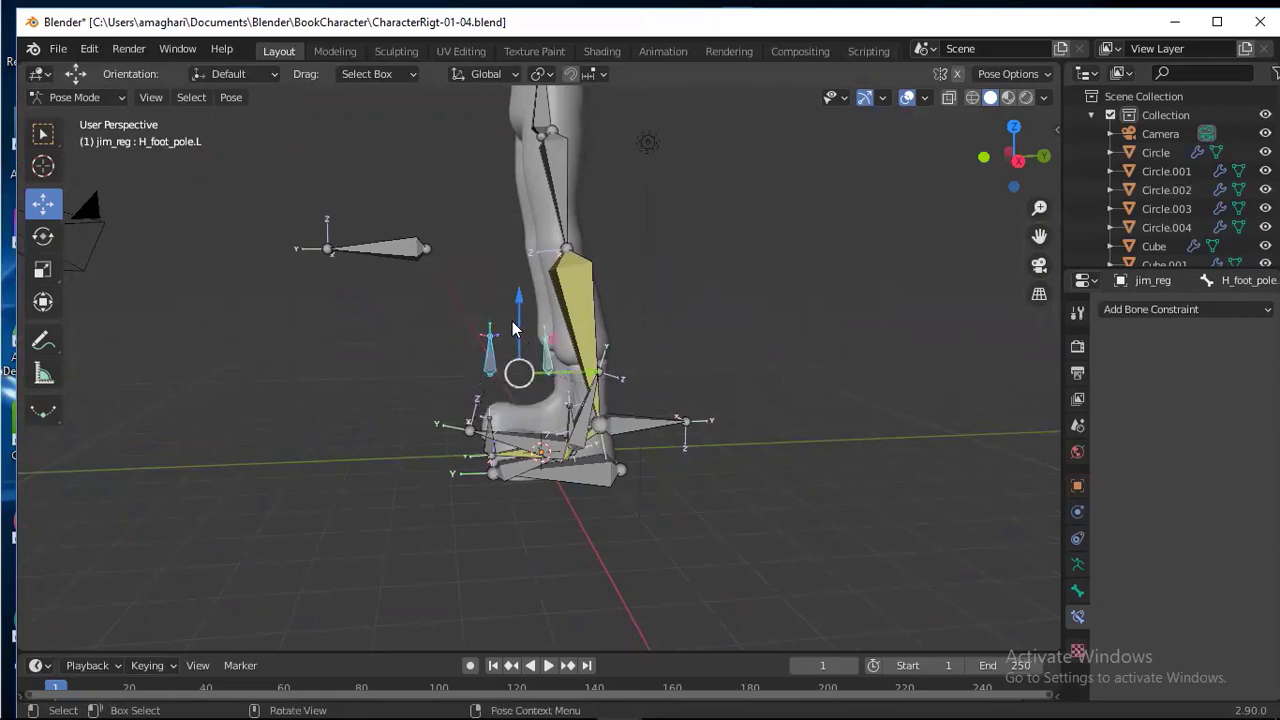
mouse_move(520, 318)
mouse_down()
mouse_move(494, 262)
mouse_move(500, 303)
mouse_up()
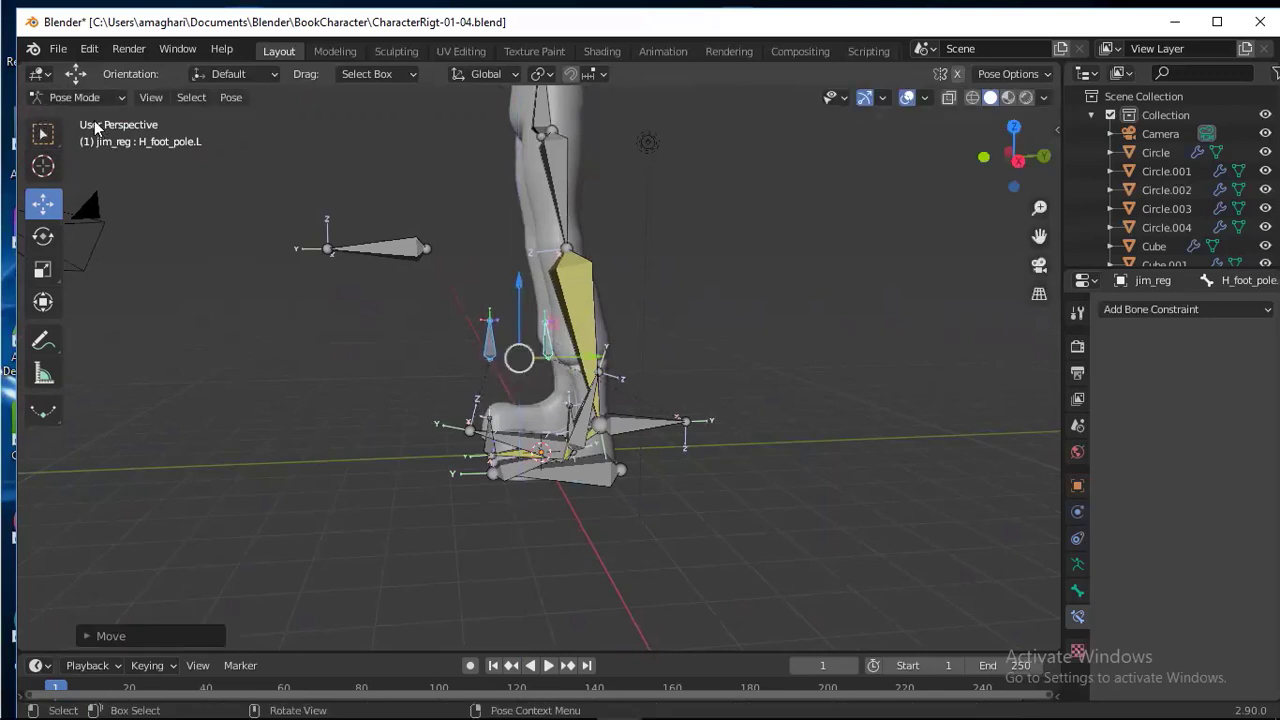
- In Edit Mode, raise H_toe_pole.L and H_foot_pole.L together to about knee height, and shift H_foot_pole.L slightly forward
click(80, 97)
click(79, 137)
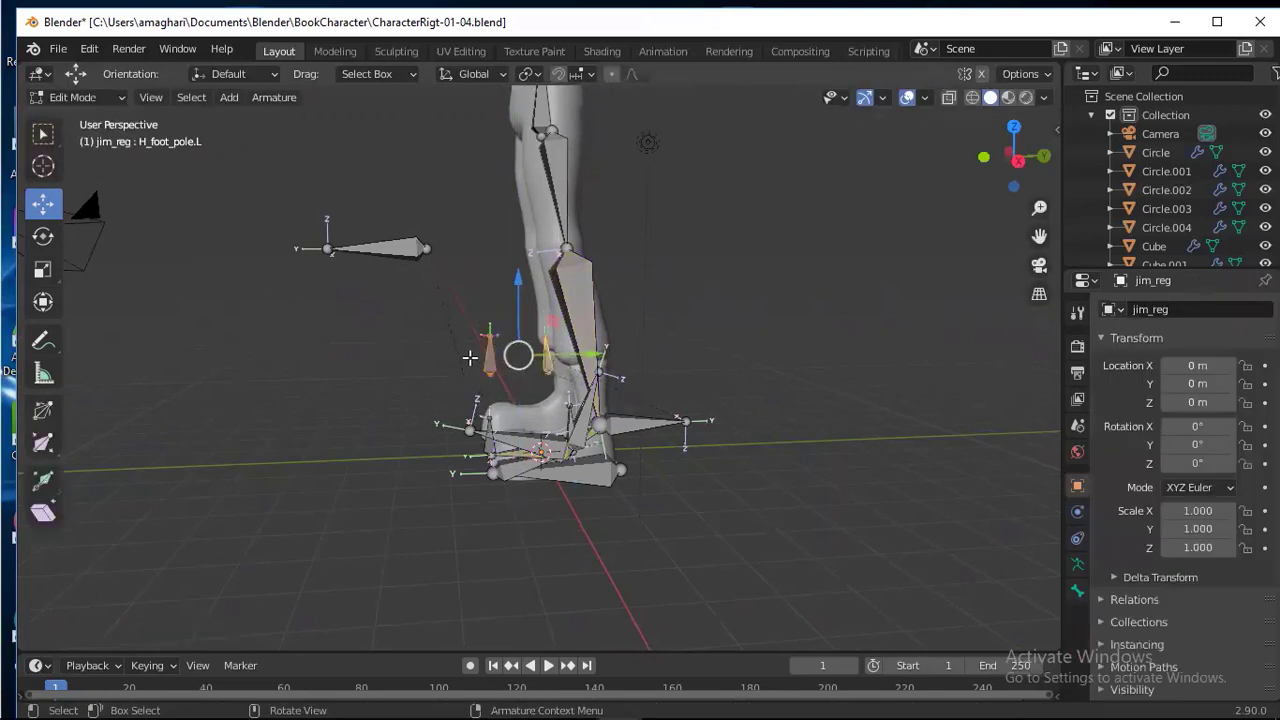
drag(518, 354, 481, 250)
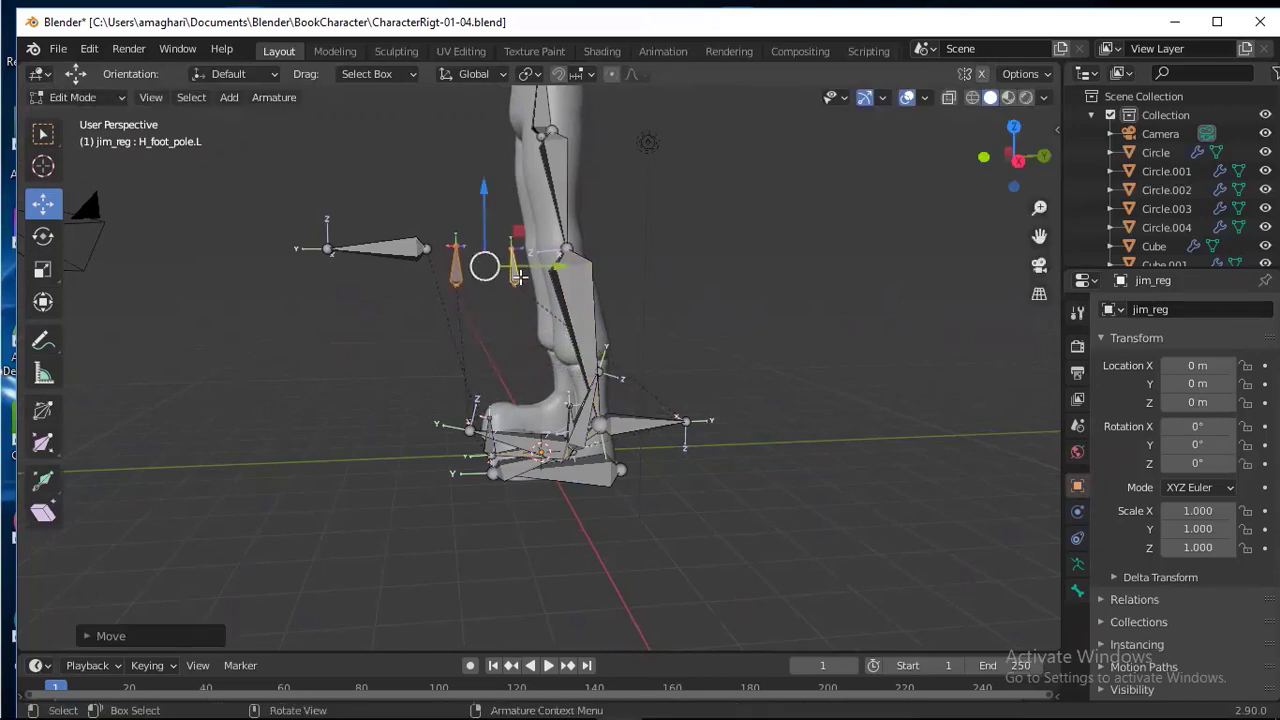
click(514, 272)
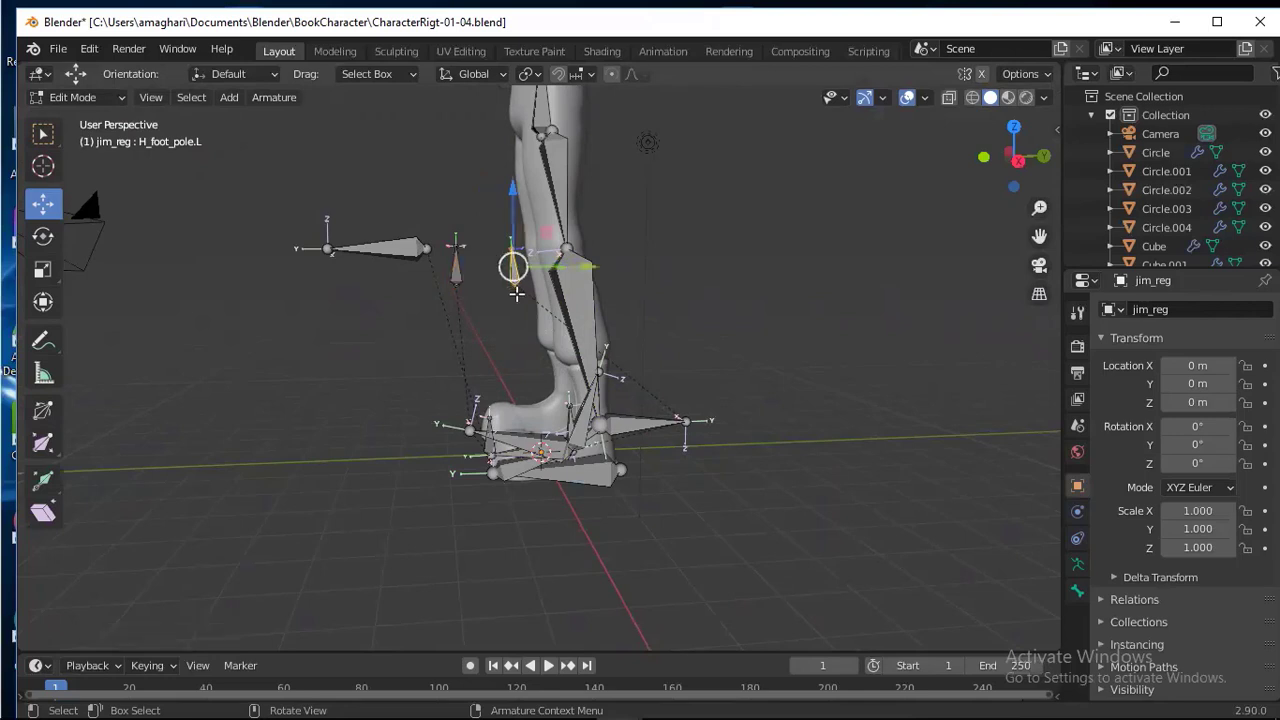
drag(514, 272, 455, 262)
click(455, 268)
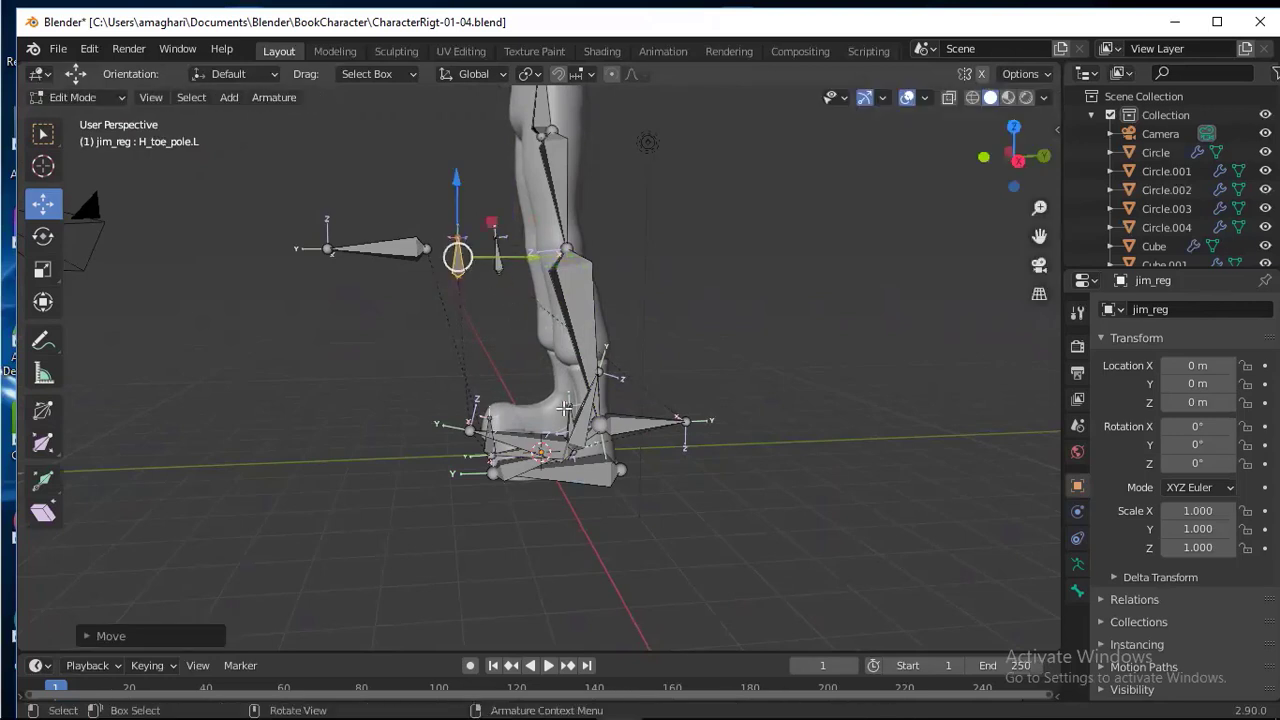
- Return to Pose Mode and raise C_foot.L along global Z to test the bending leg
middle_drag(590, 467, 565, 497)
click(563, 494)
click(112, 101)
click(82, 161)
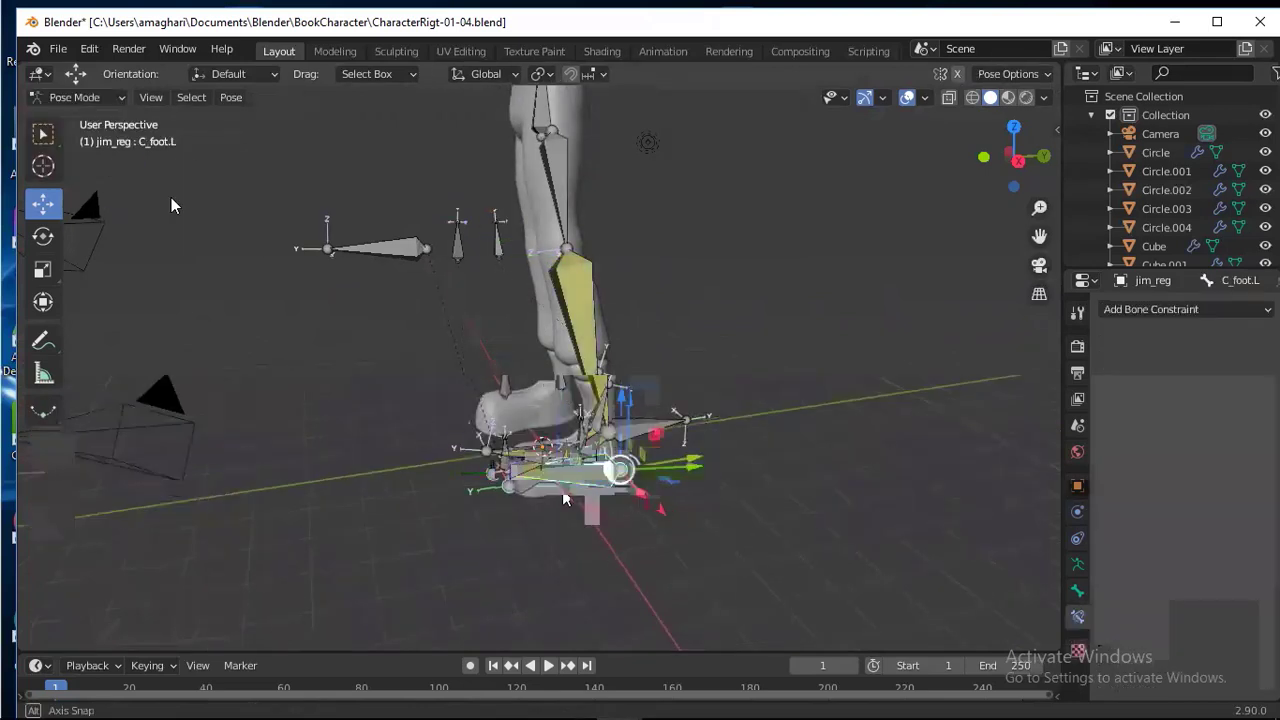
key(g)
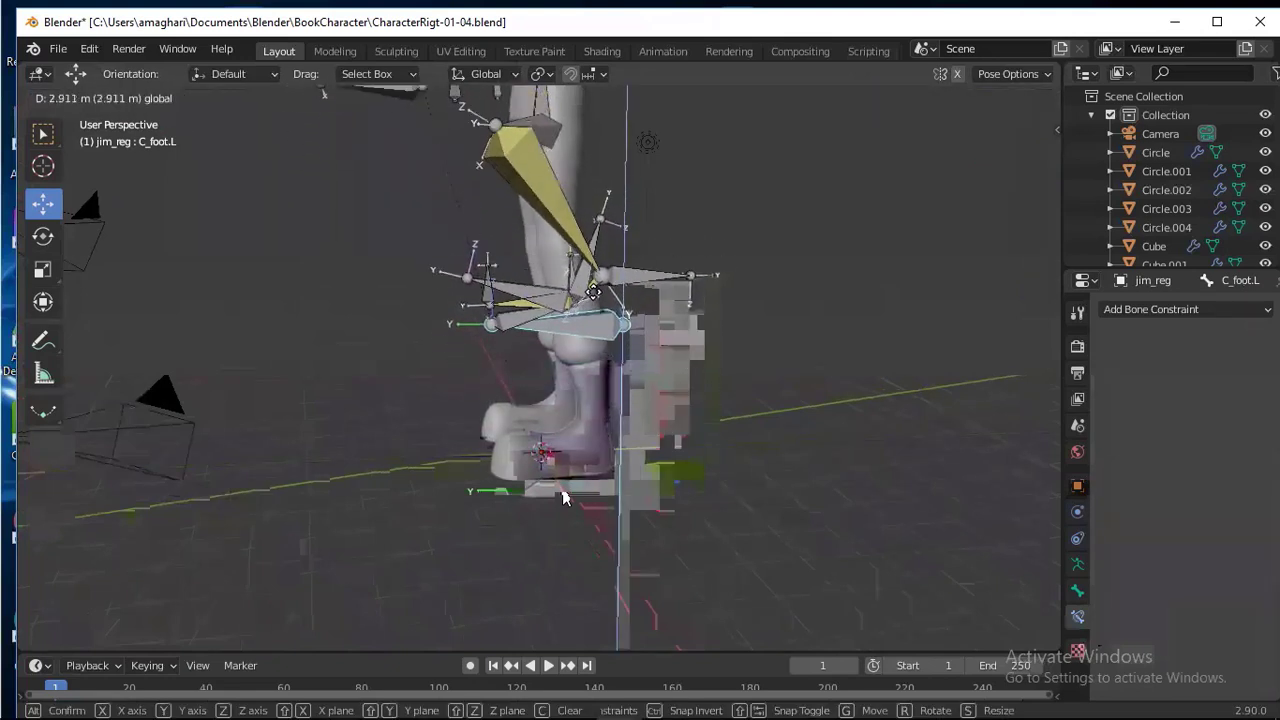
click(459, 370)
middle_drag(459, 372, 564, 493)
- Test the pole bones by moving C_leg_pole.L freely and H_toe_pole.L and H_foot_pole.L along global X
click(542, 289)
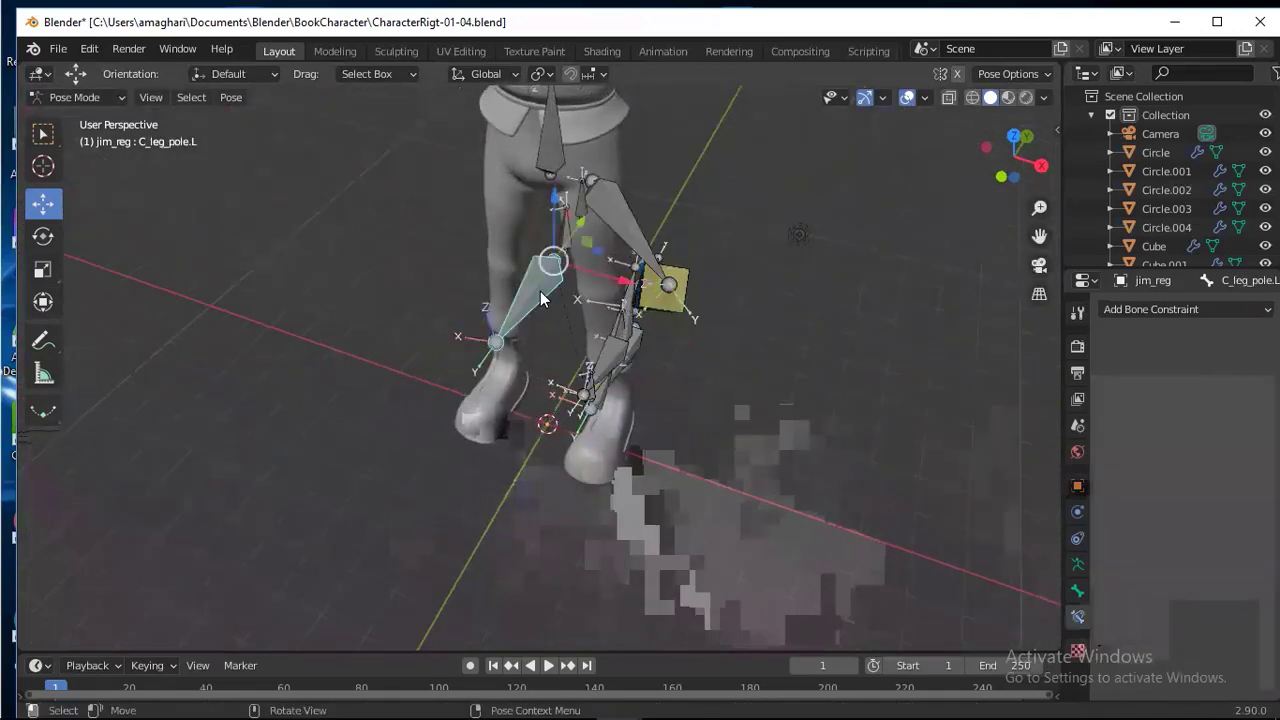
key(g)
click(588, 273)
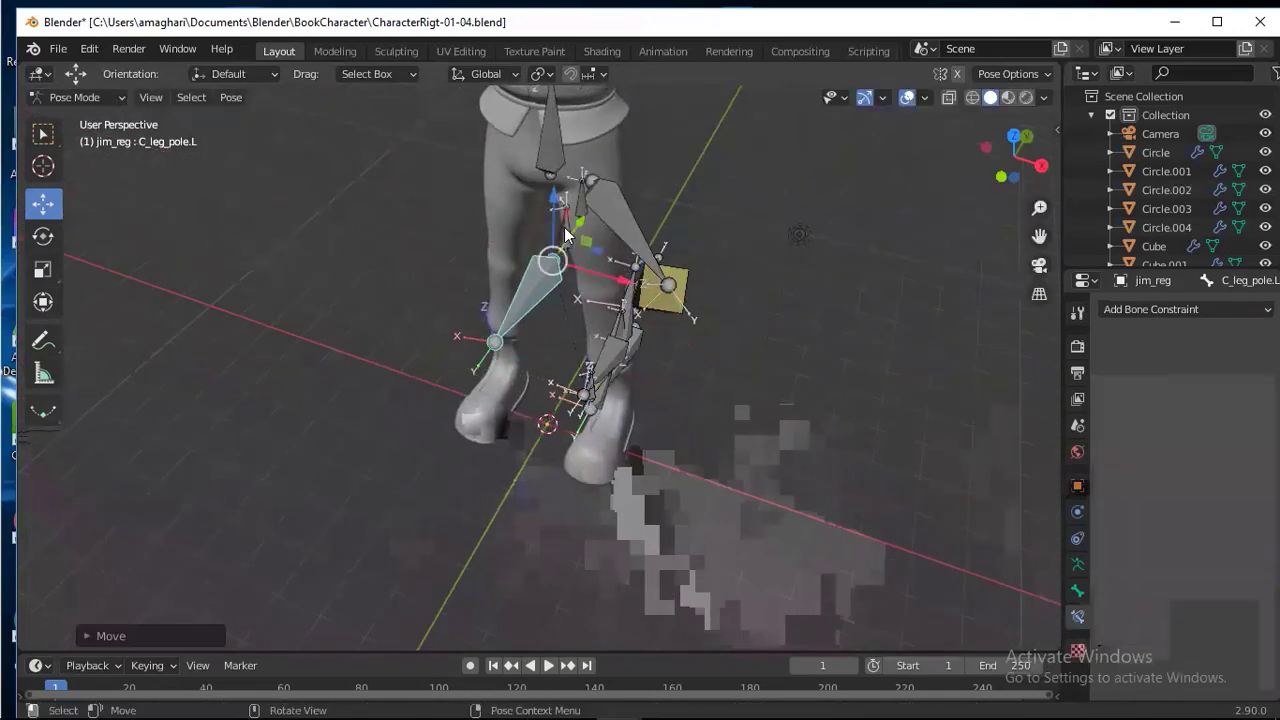
click(567, 238)
key(g)
key(x)
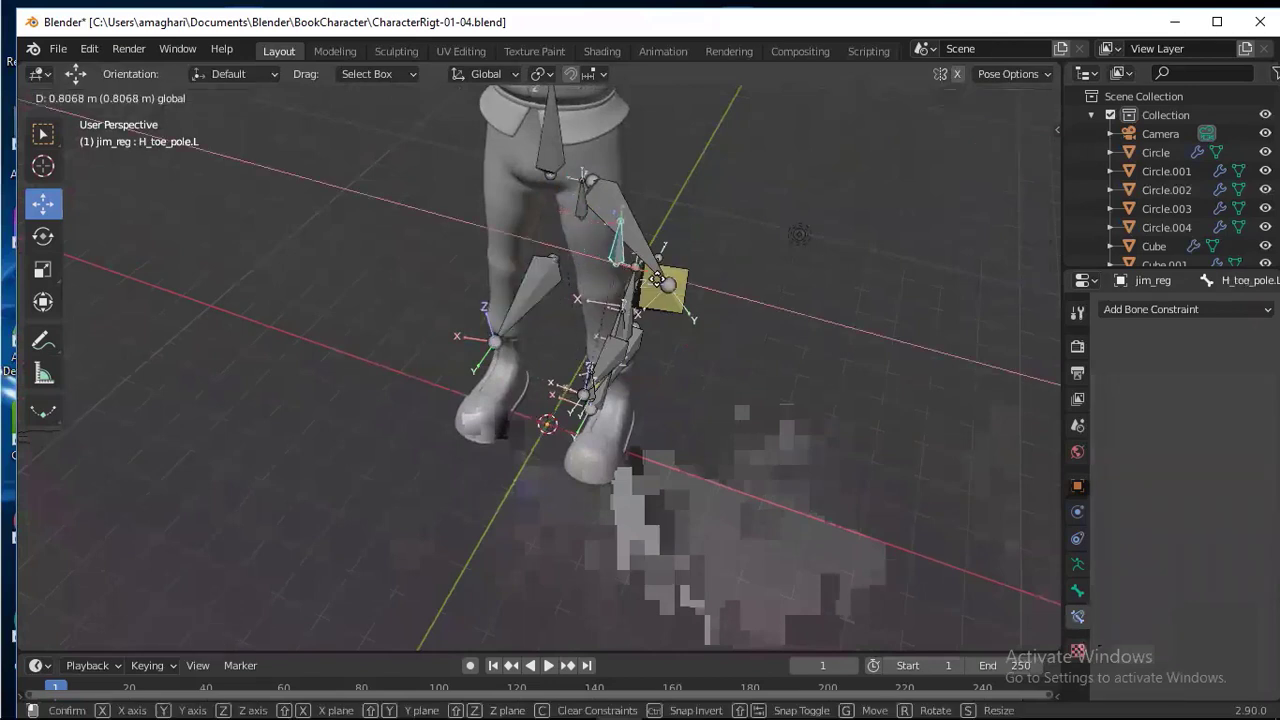
click(590, 253)
click(585, 218)
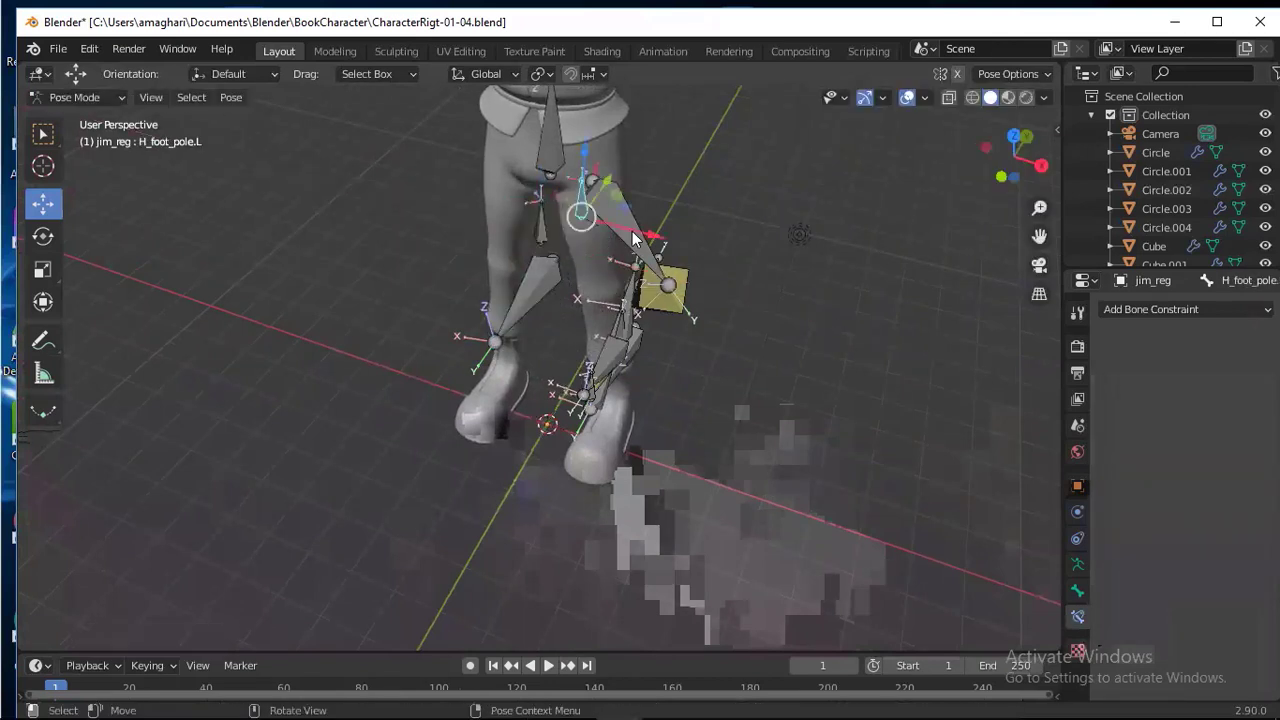
key(g)
key(x)
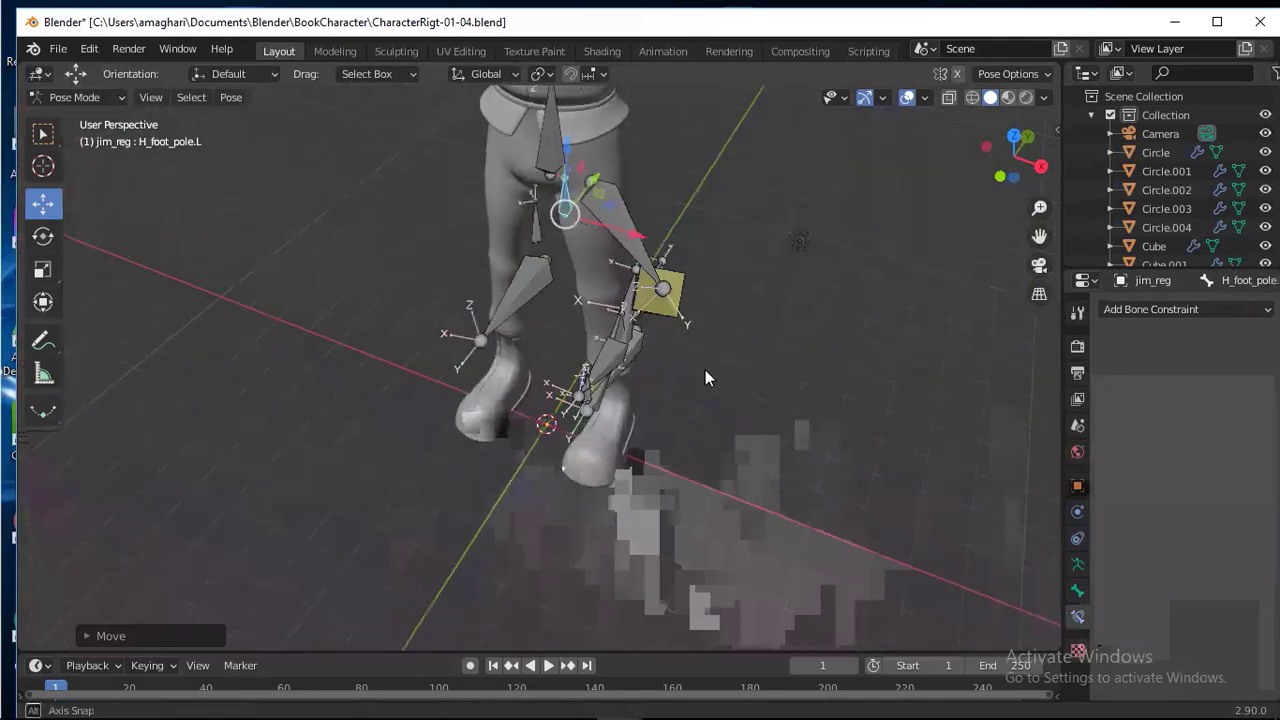
- Clear the locations of H_foot_pole.L, H_toe_pole.L and C_foot.L to bring the leg back to rest
middle_drag(705, 377, 647, 349)
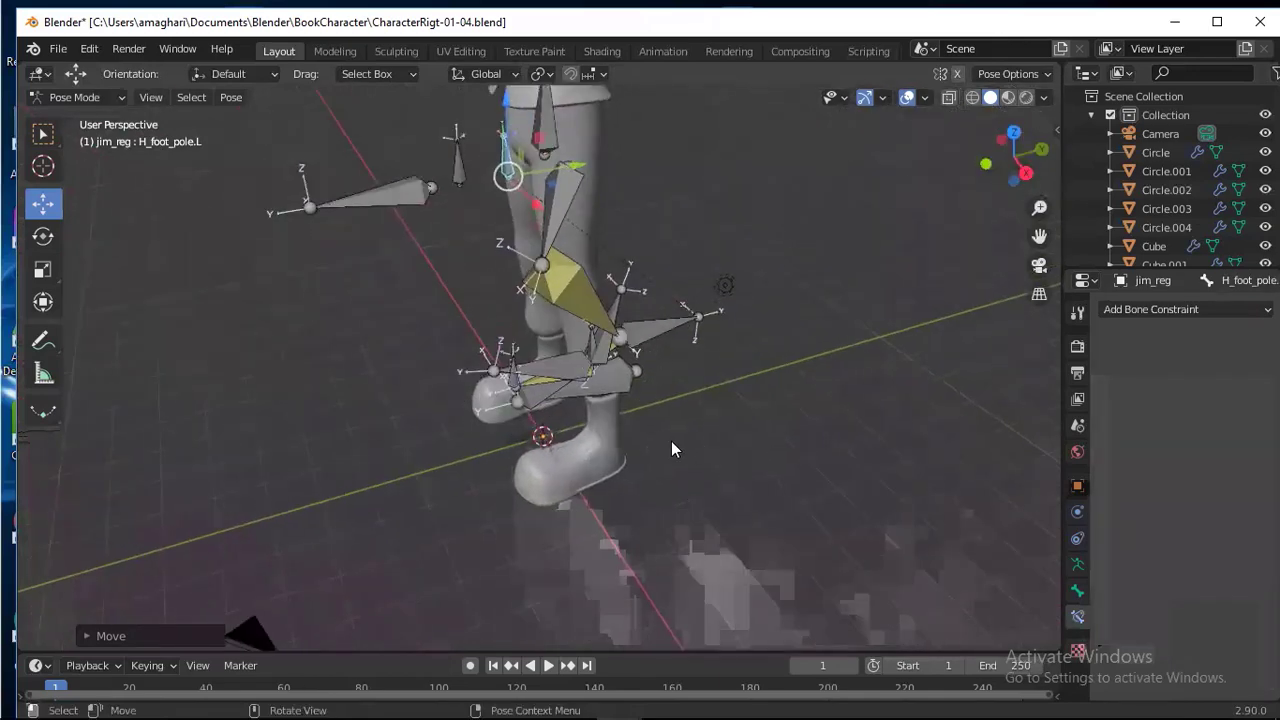
key(alt)
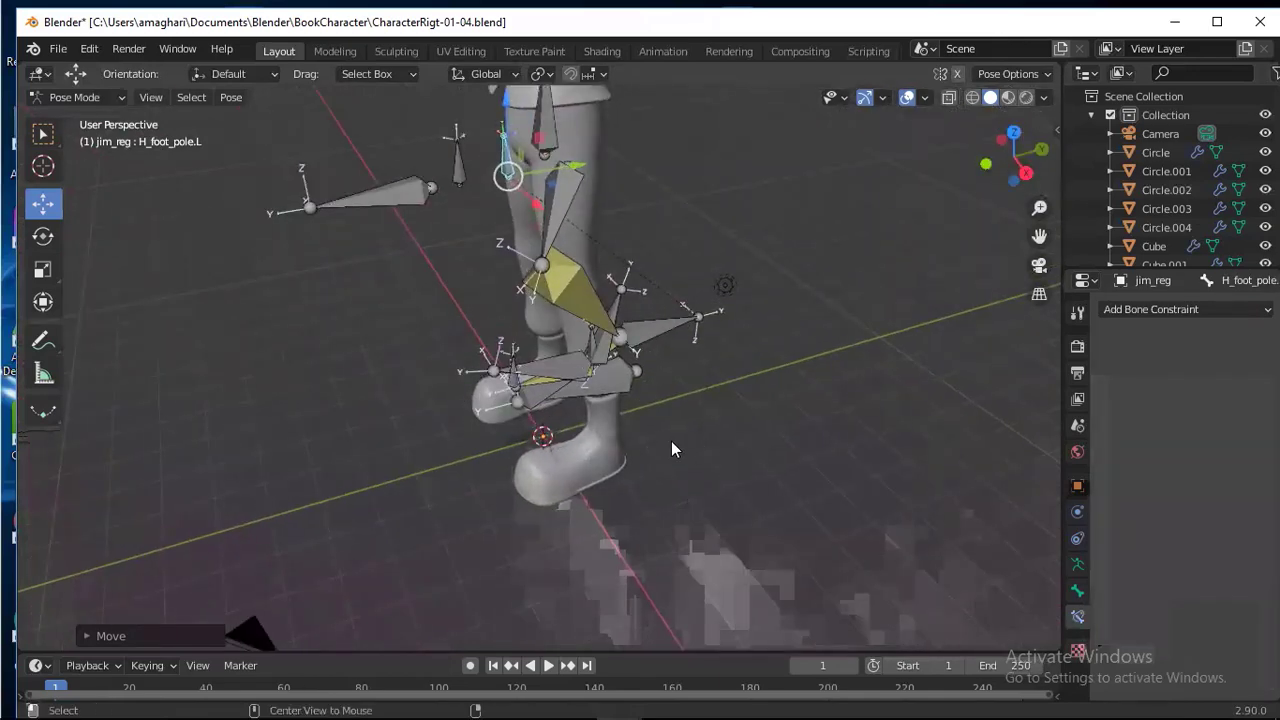
key(alt+g)
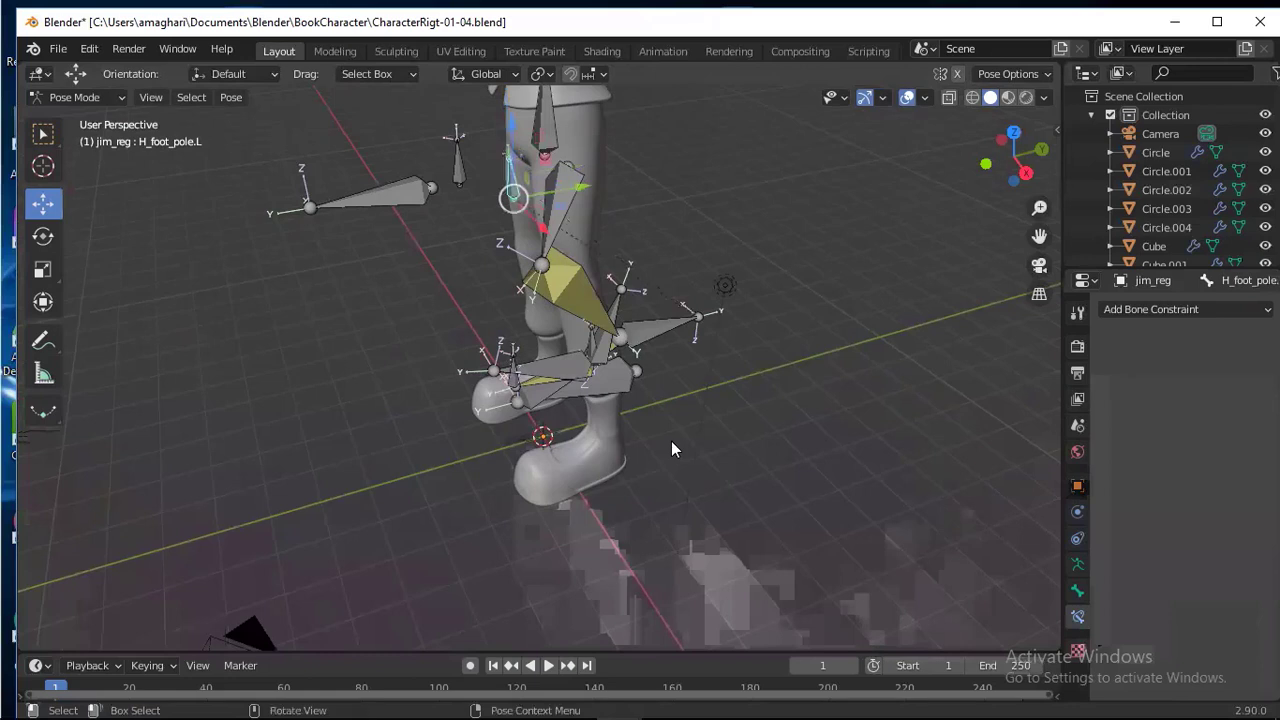
click(460, 180)
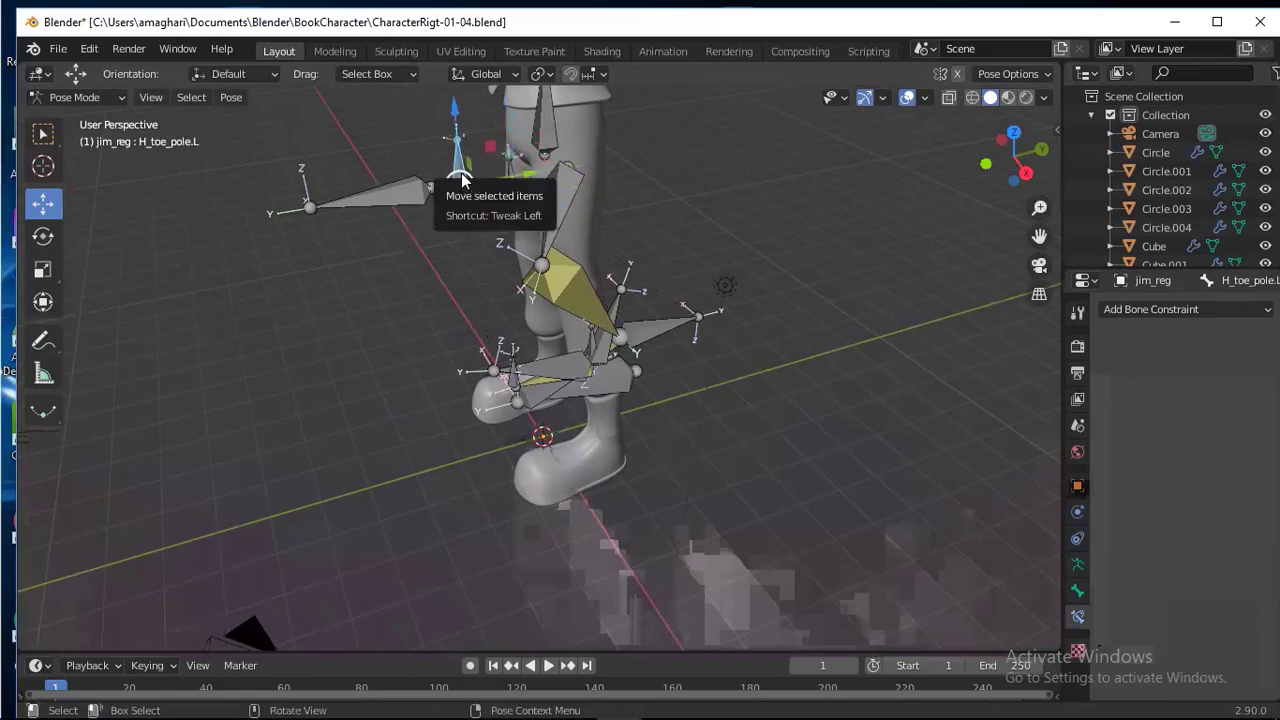
key(alt+g)
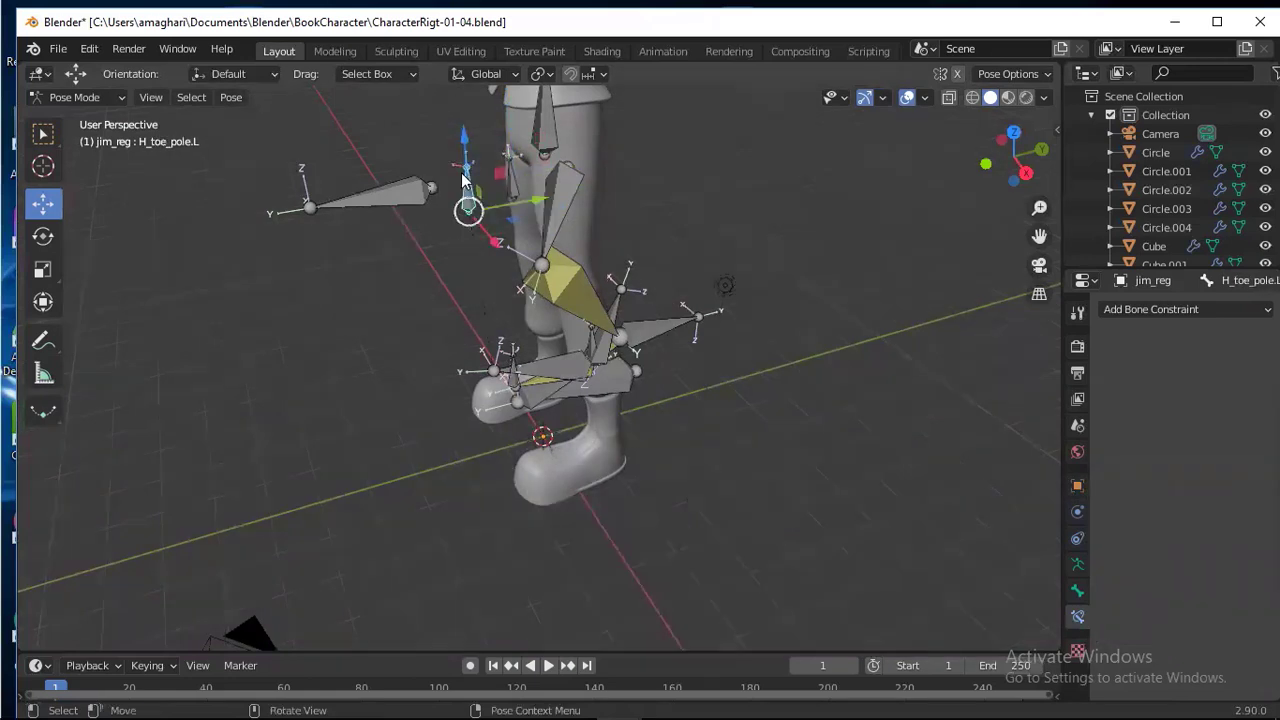
click(409, 195)
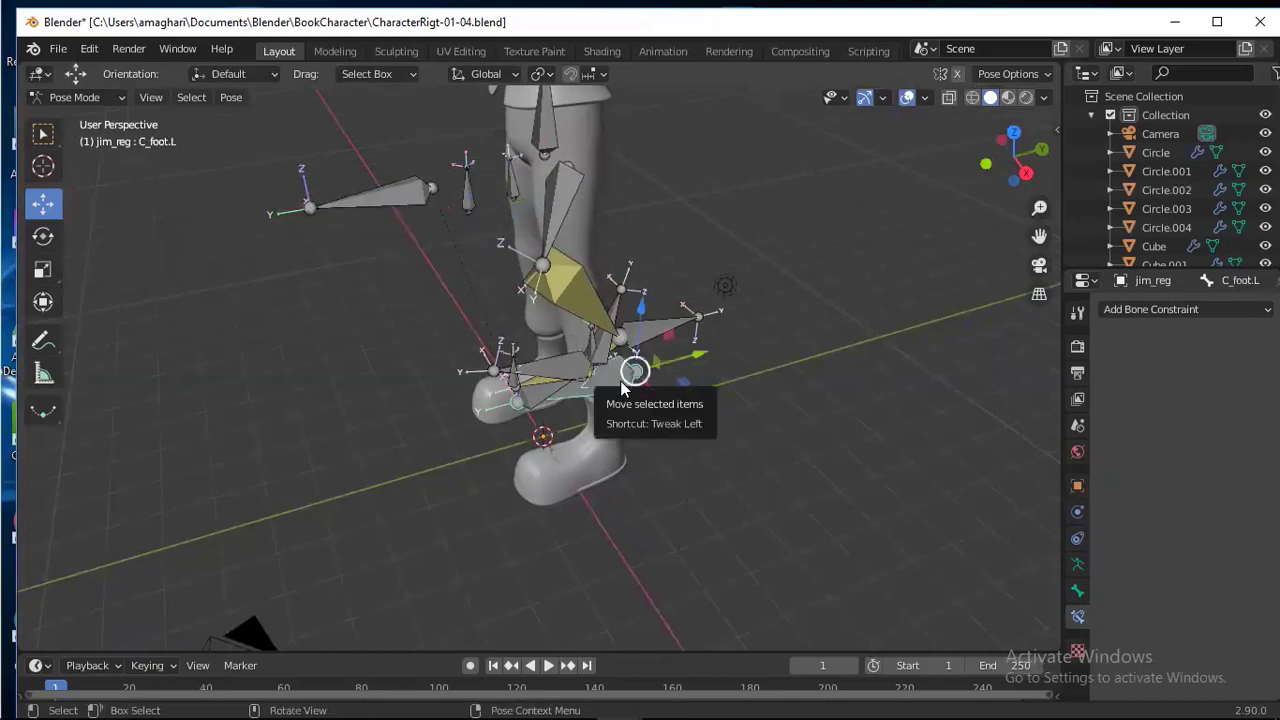
middle_drag(634, 366, 610, 420)
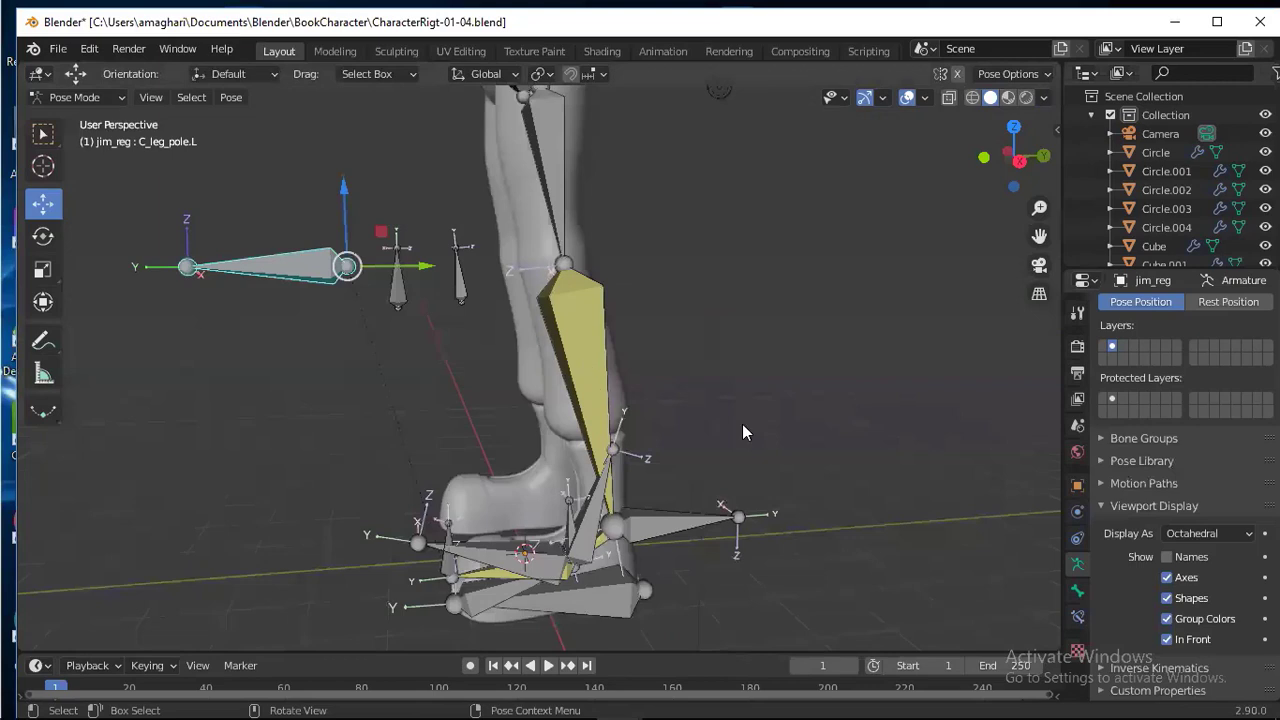
- Select the C_foot_roll.L bone and hide the bone axes in the armature's viewport display
click(600, 460)
click(603, 503)
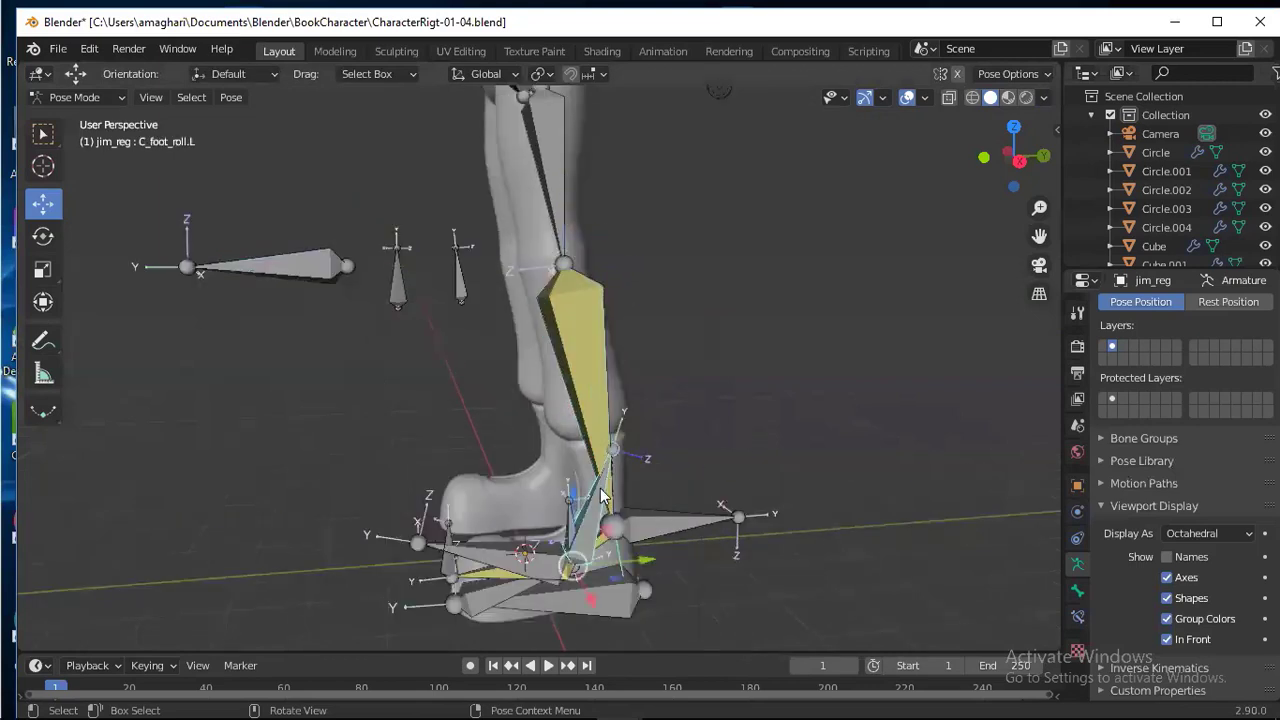
click(1166, 577)
scroll(675, 490, up, 3)
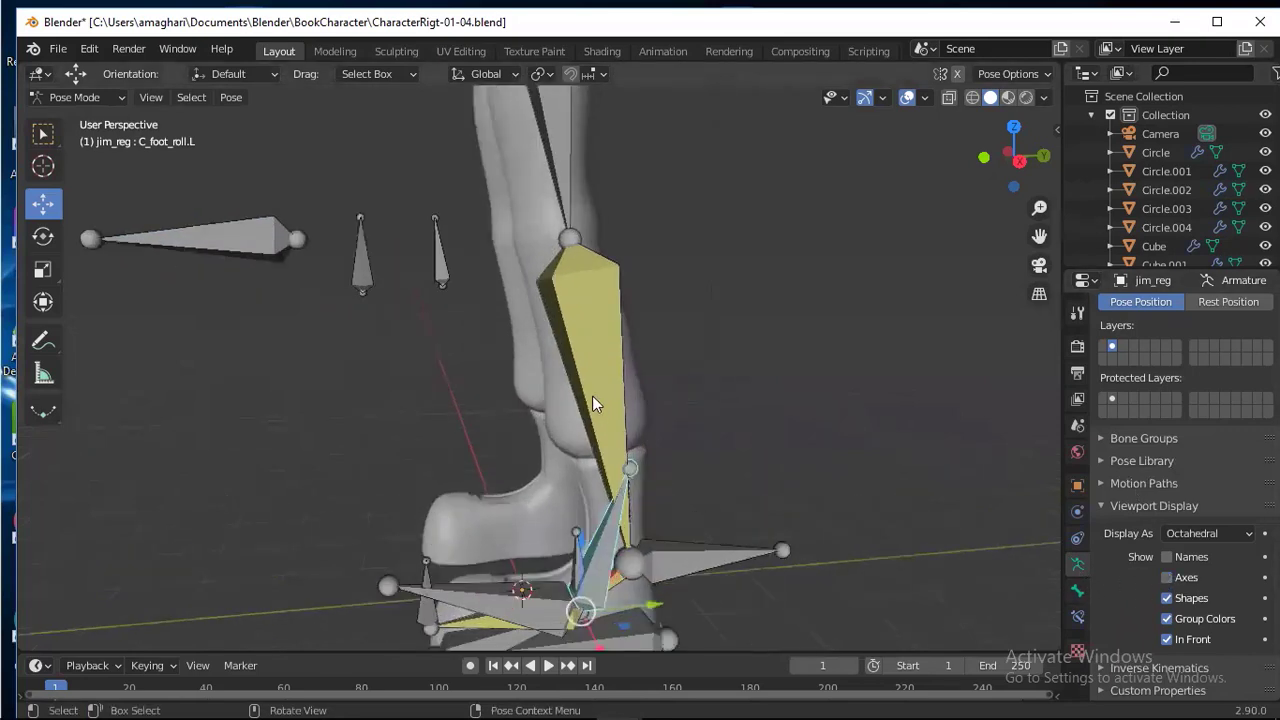
scroll(697, 430, down, 3)
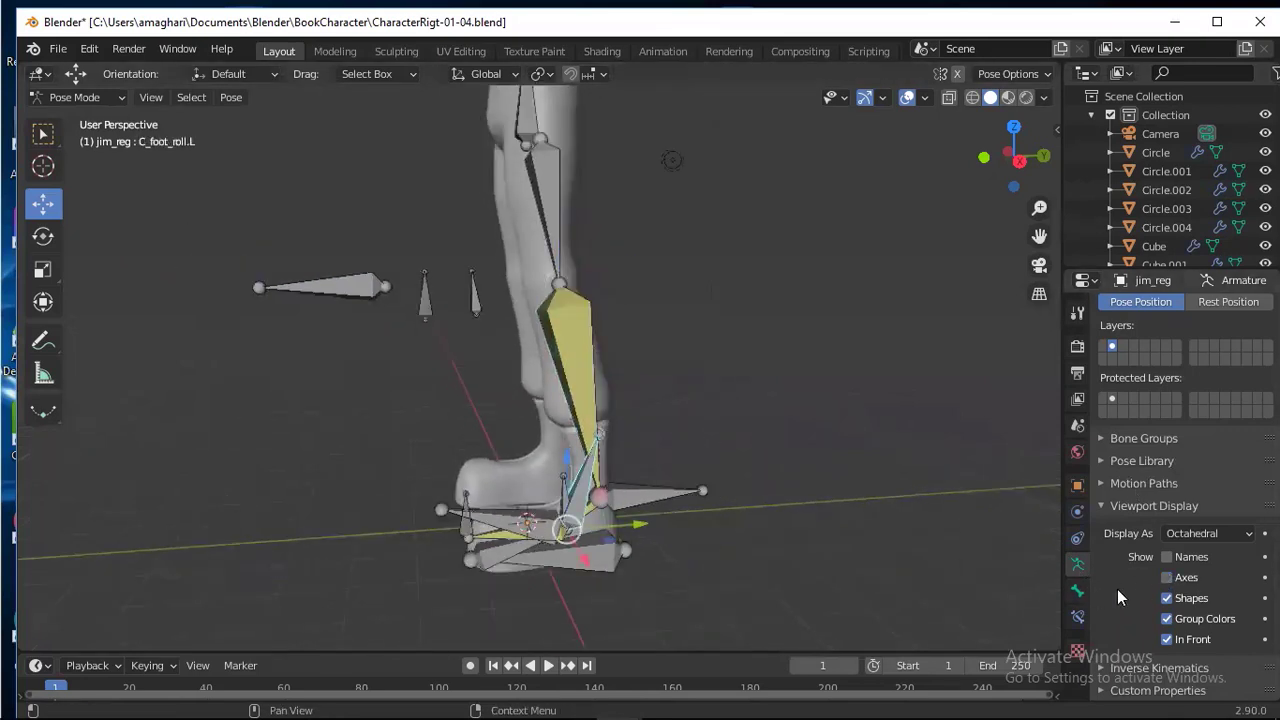
- Turn off Deform for the C_foot_roll.L and H_leg_ik.L bones
click(1077, 594)
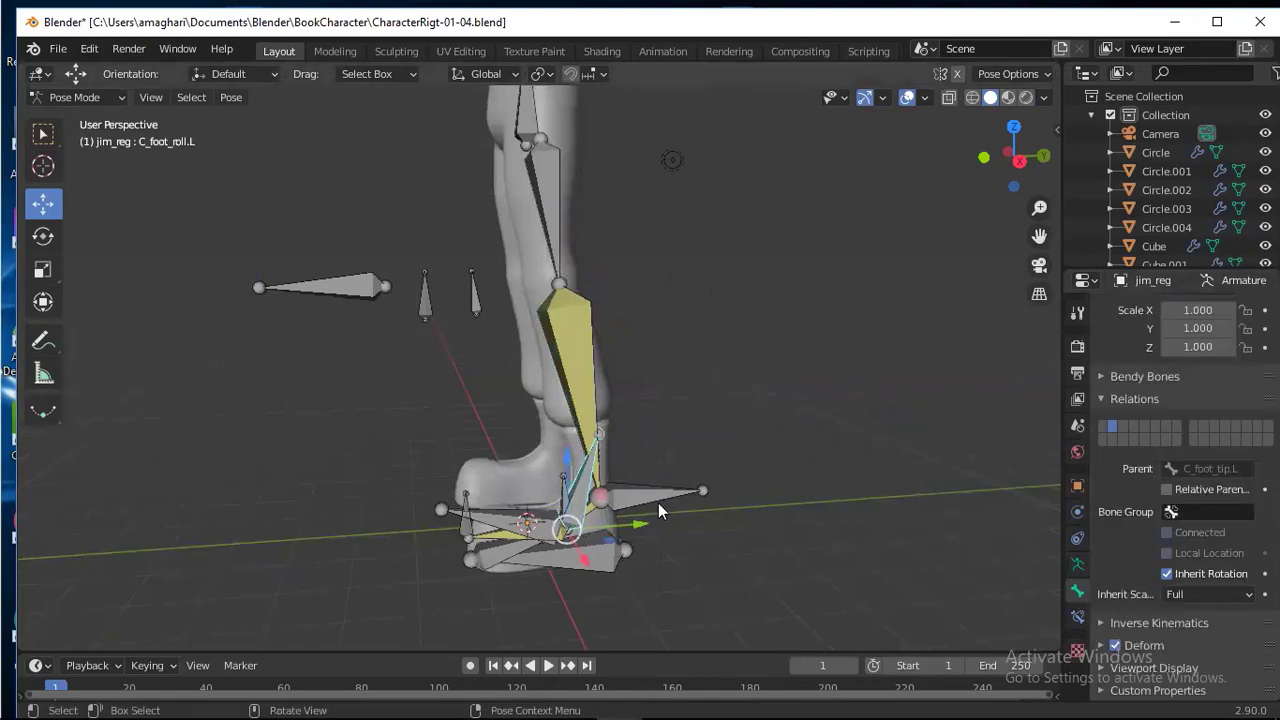
click(1115, 646)
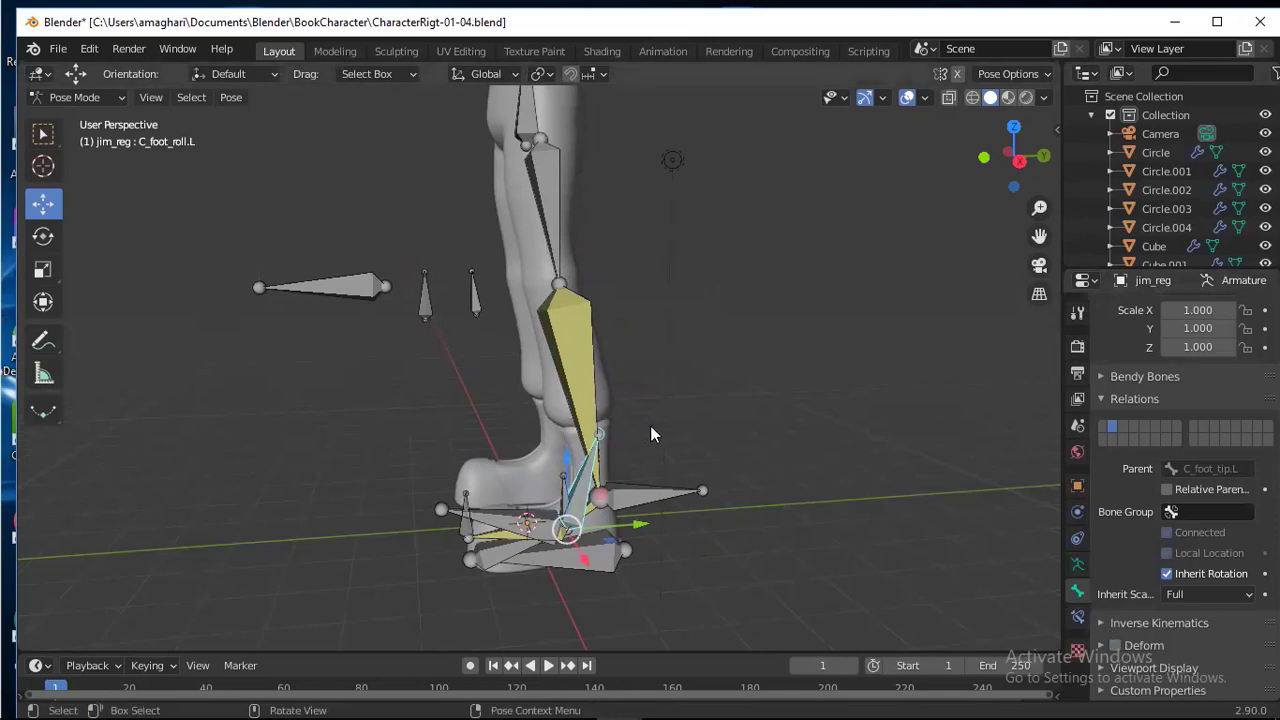
click(641, 493)
click(1114, 646)
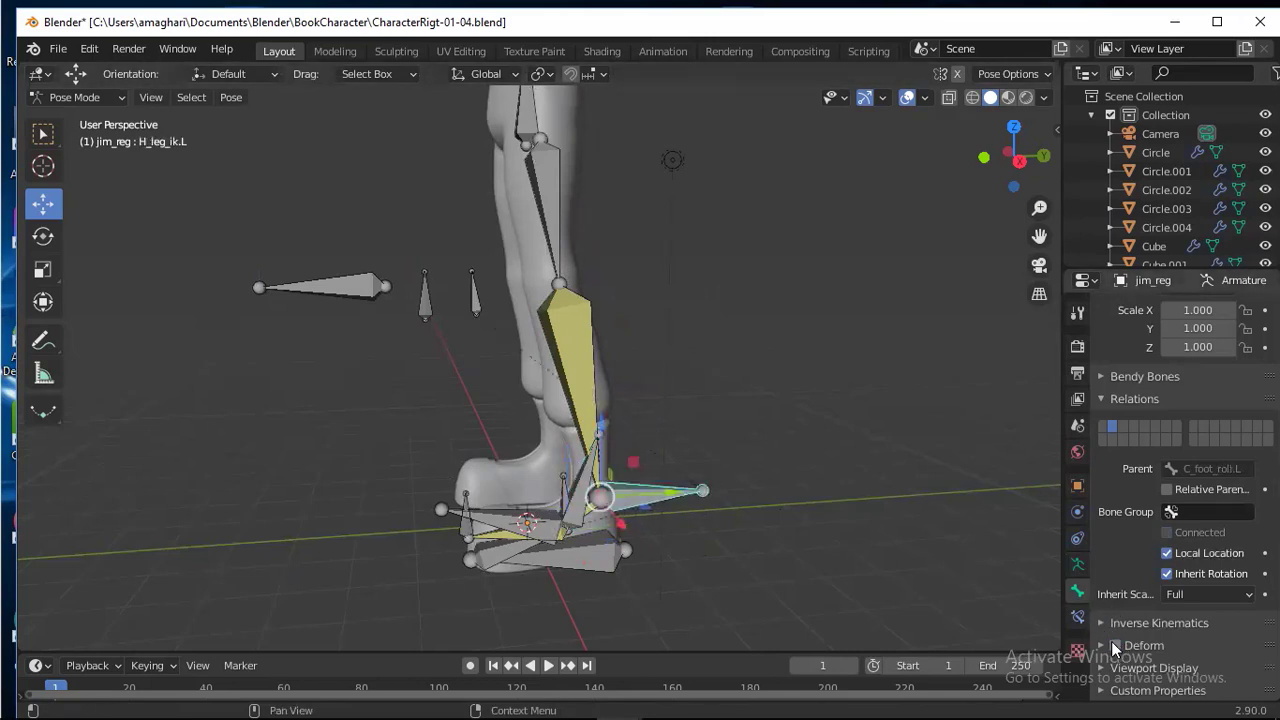
- Turn off Deform for the C_toe.L, C_foot.L and C_foot_tip.L control bones
click(500, 518)
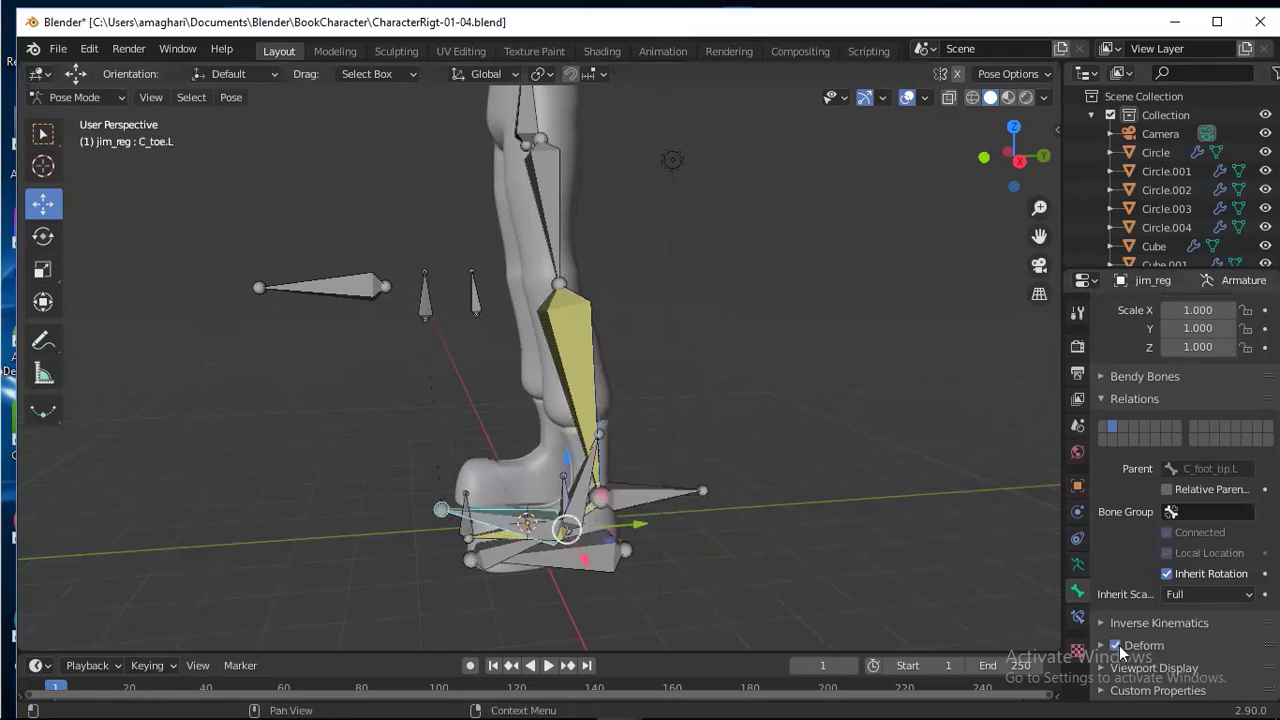
click(605, 558)
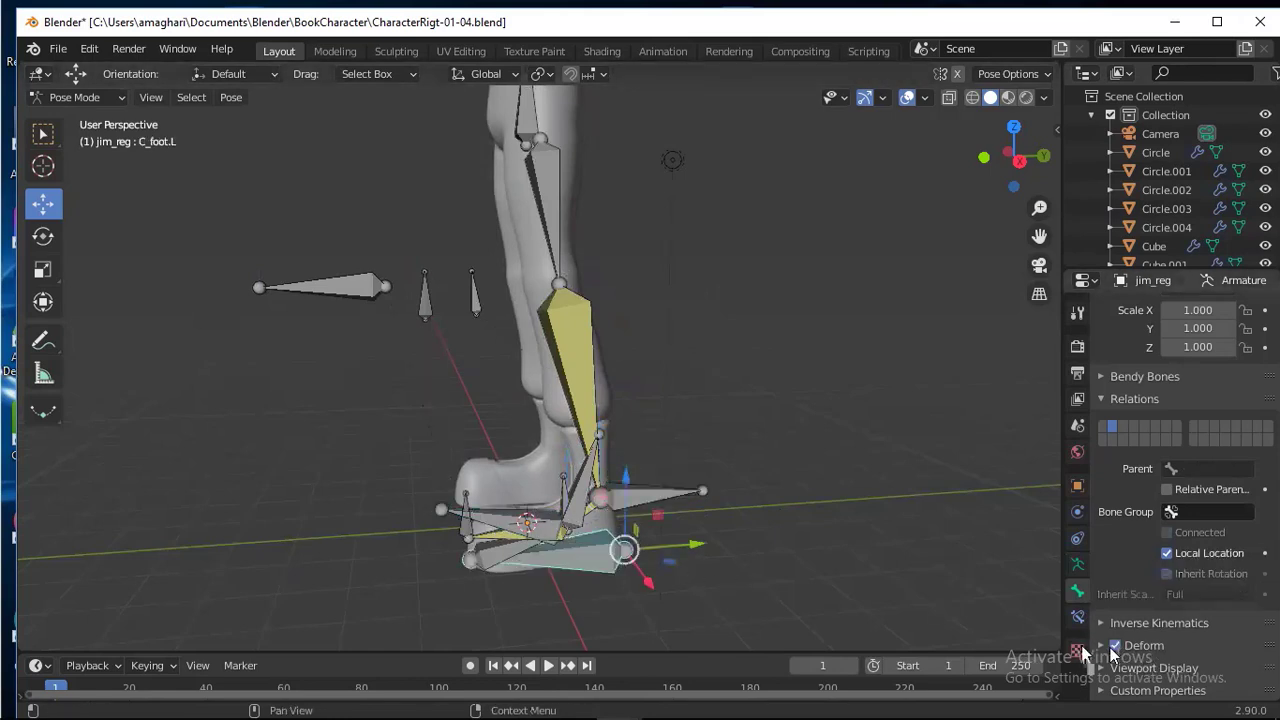
click(1114, 646)
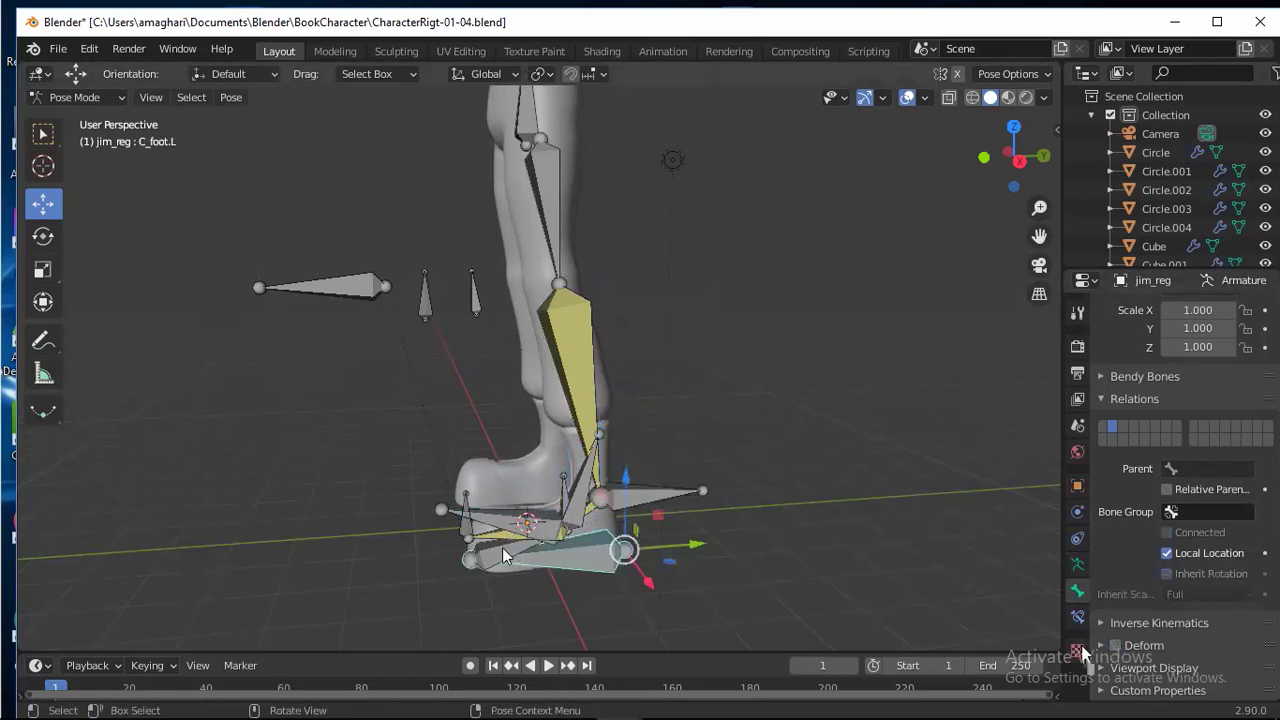
click(471, 557)
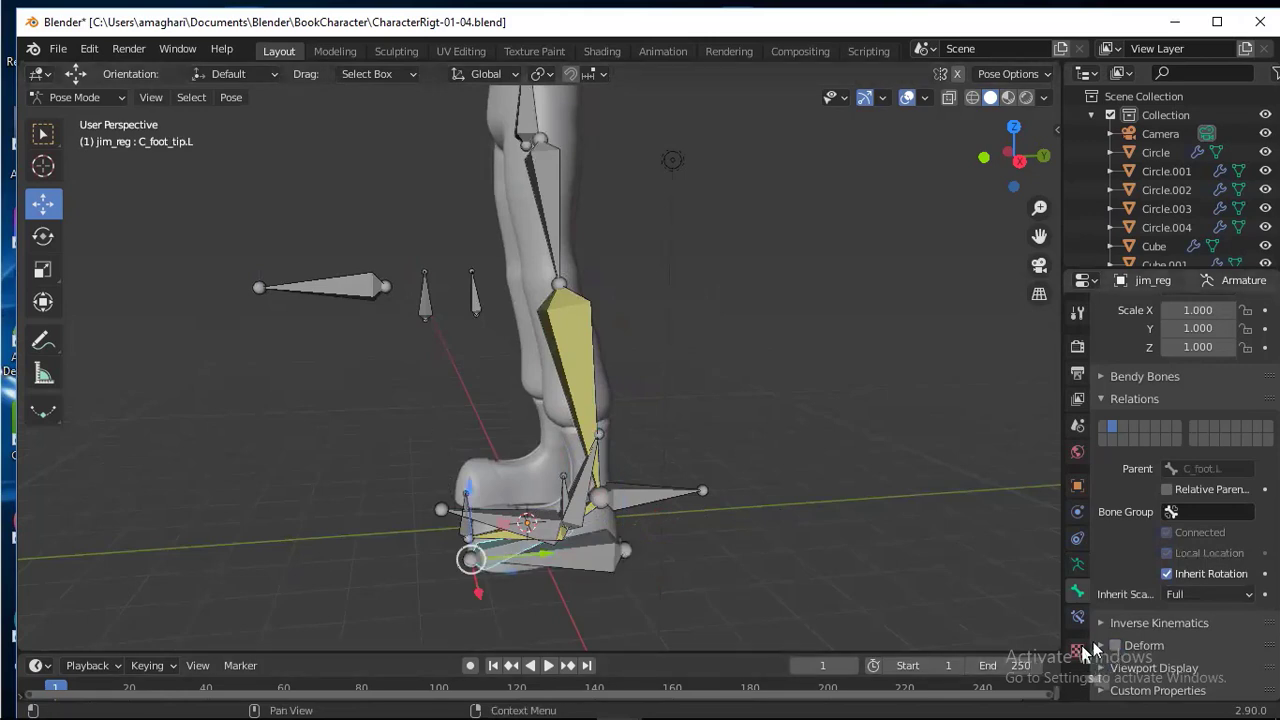
- Turn off Deform for the H_toe_ik.L and H_foot_ik.L helper bones
click(466, 535)
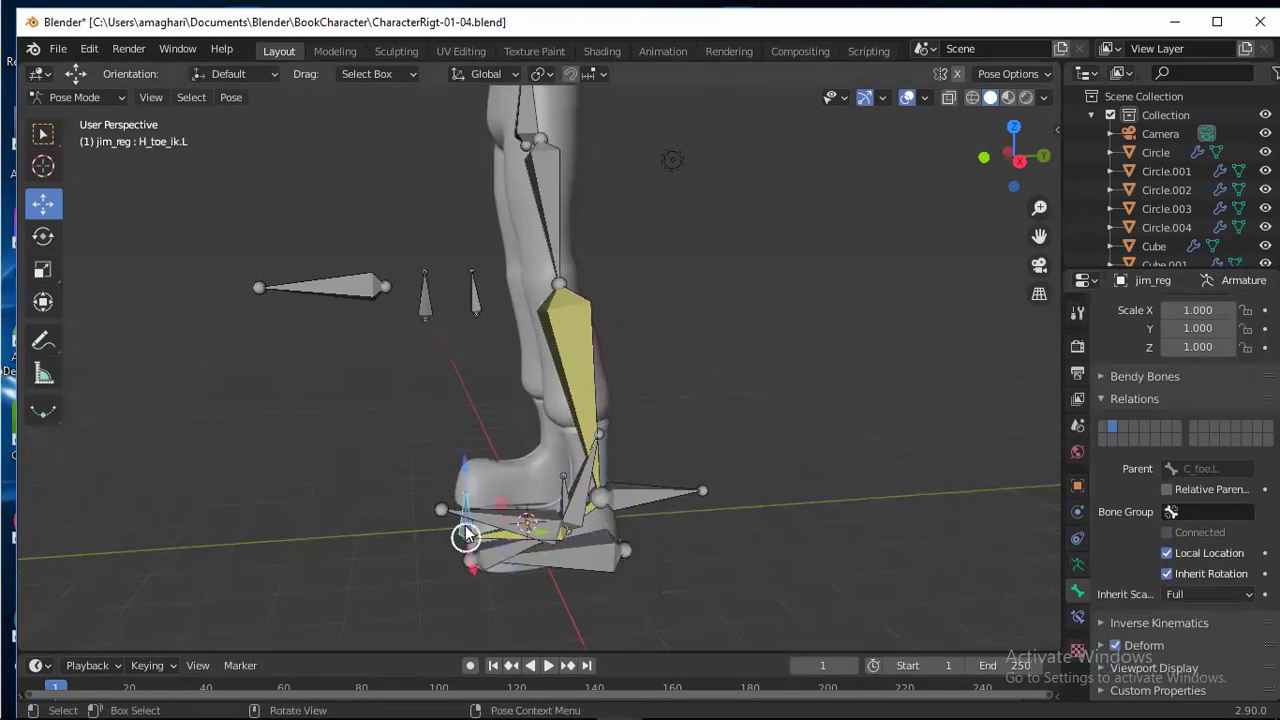
click(1115, 645)
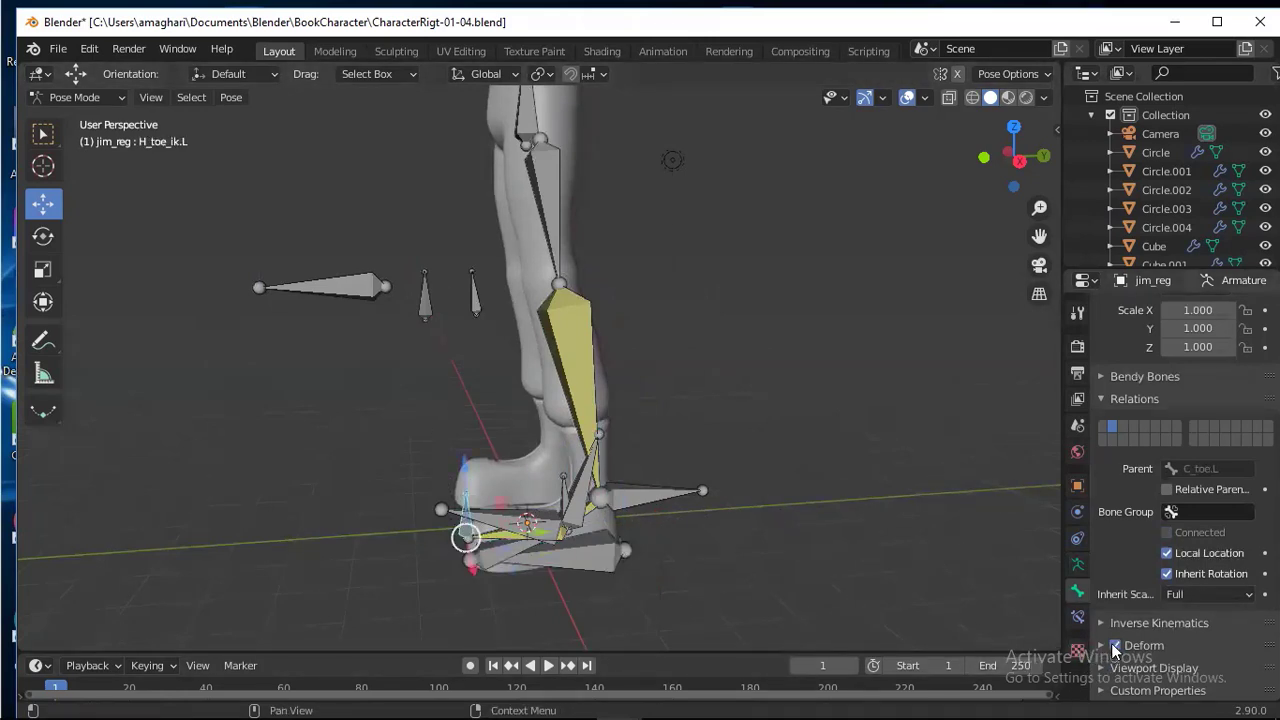
click(565, 500)
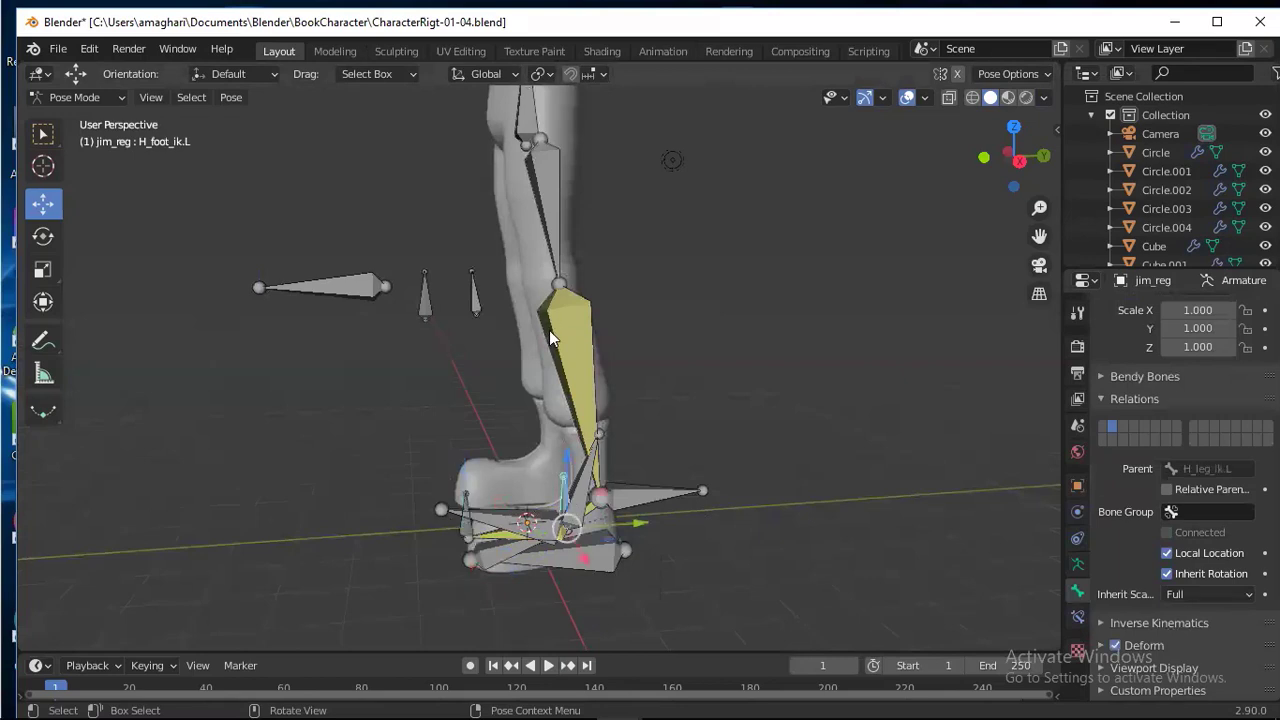
click(1115, 645)
- Turn off Deform for the H_foot_pole.L and H_toe_pole.L pole bones
click(474, 305)
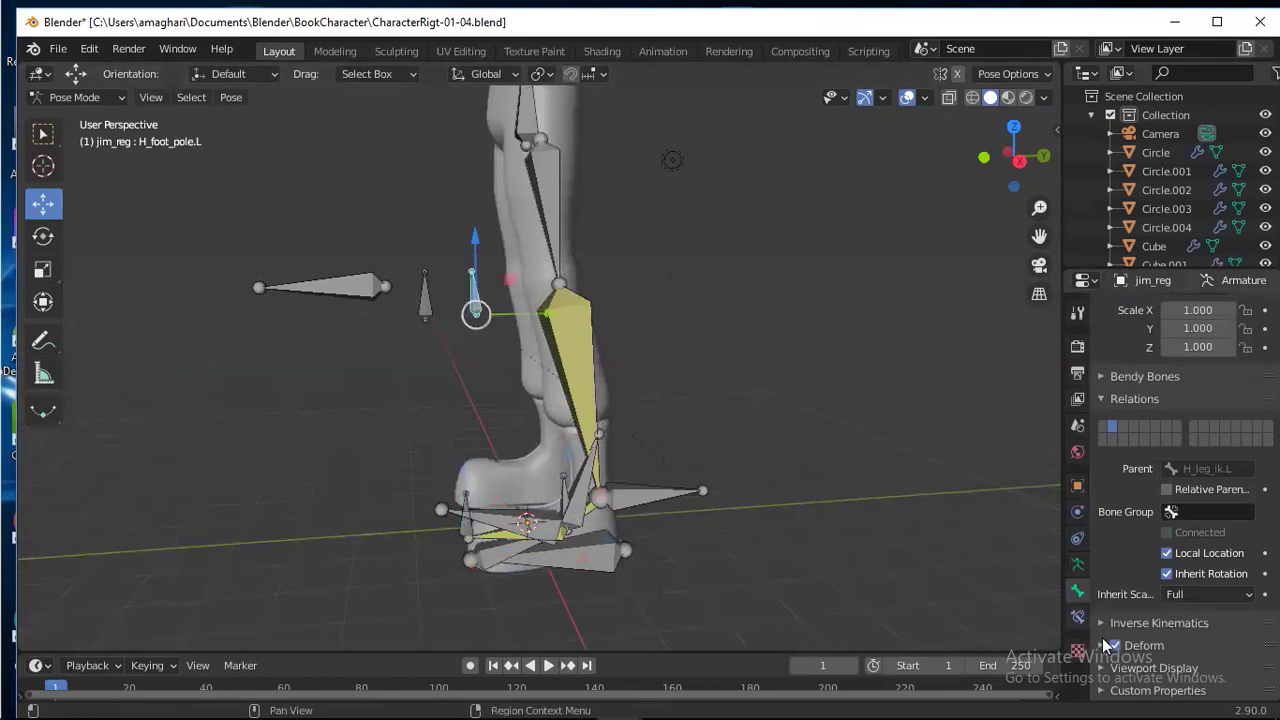
click(1113, 645)
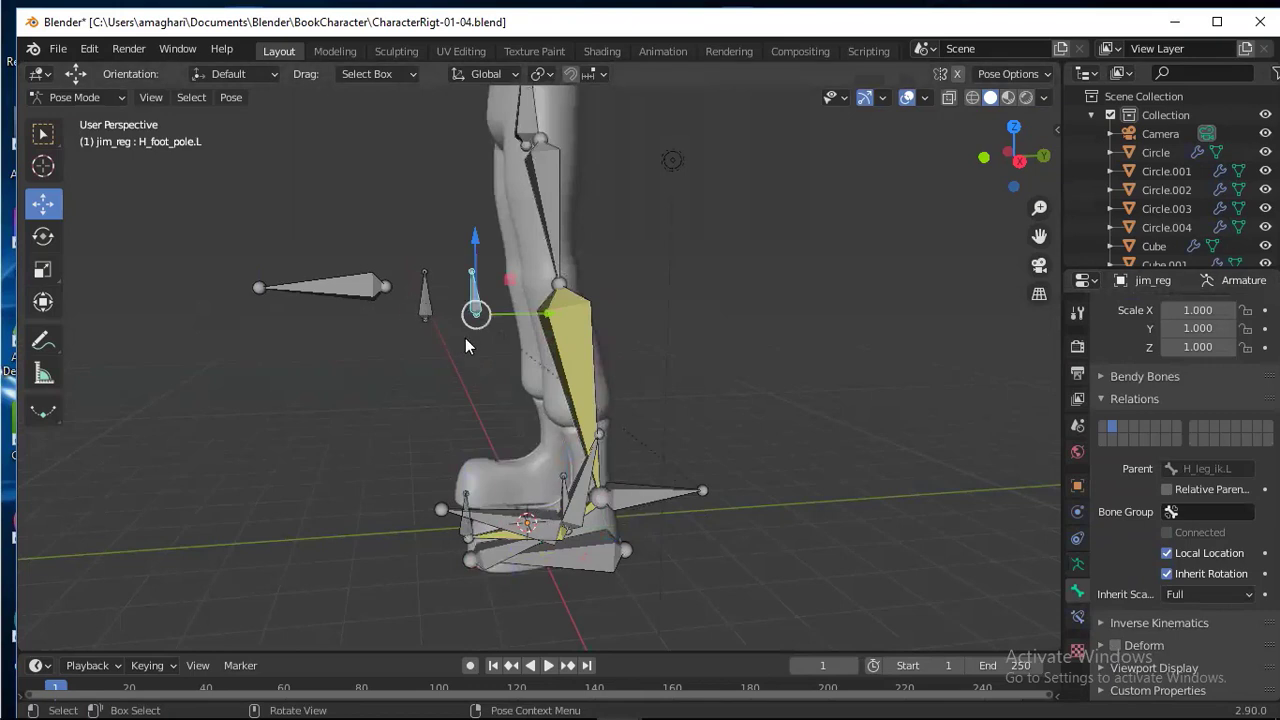
click(425, 300)
click(1114, 645)
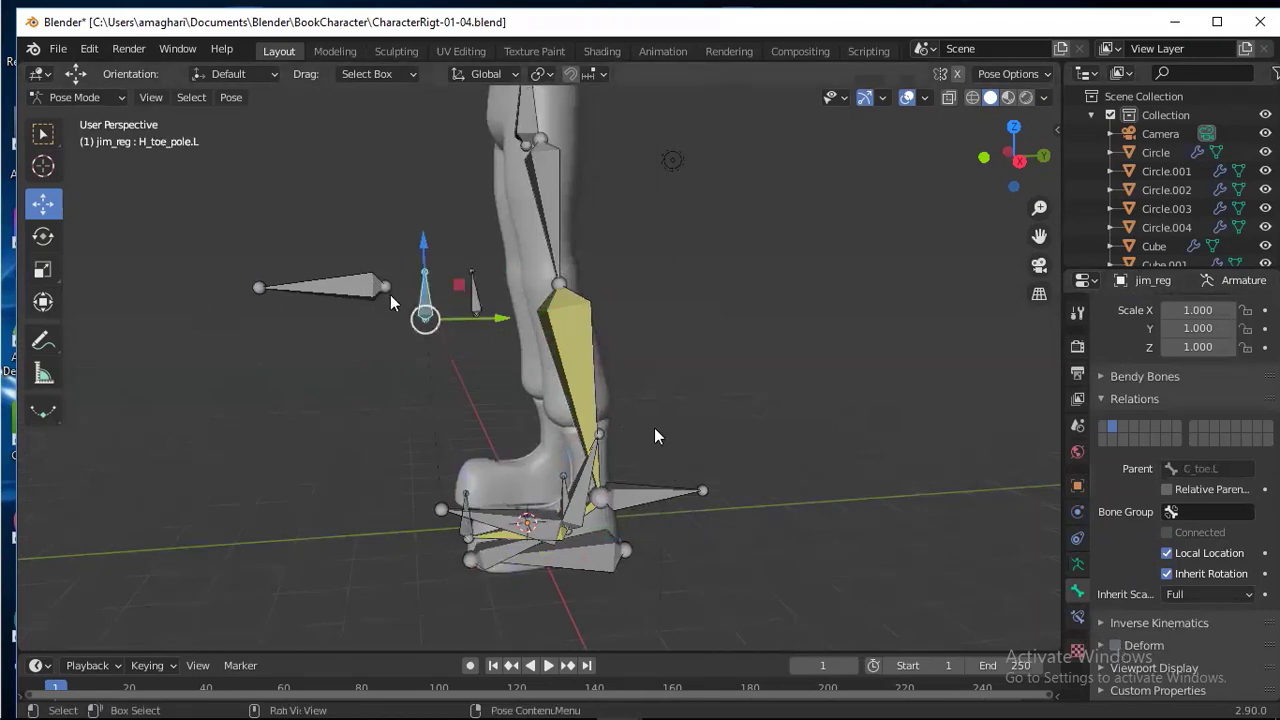
click(1115, 646)
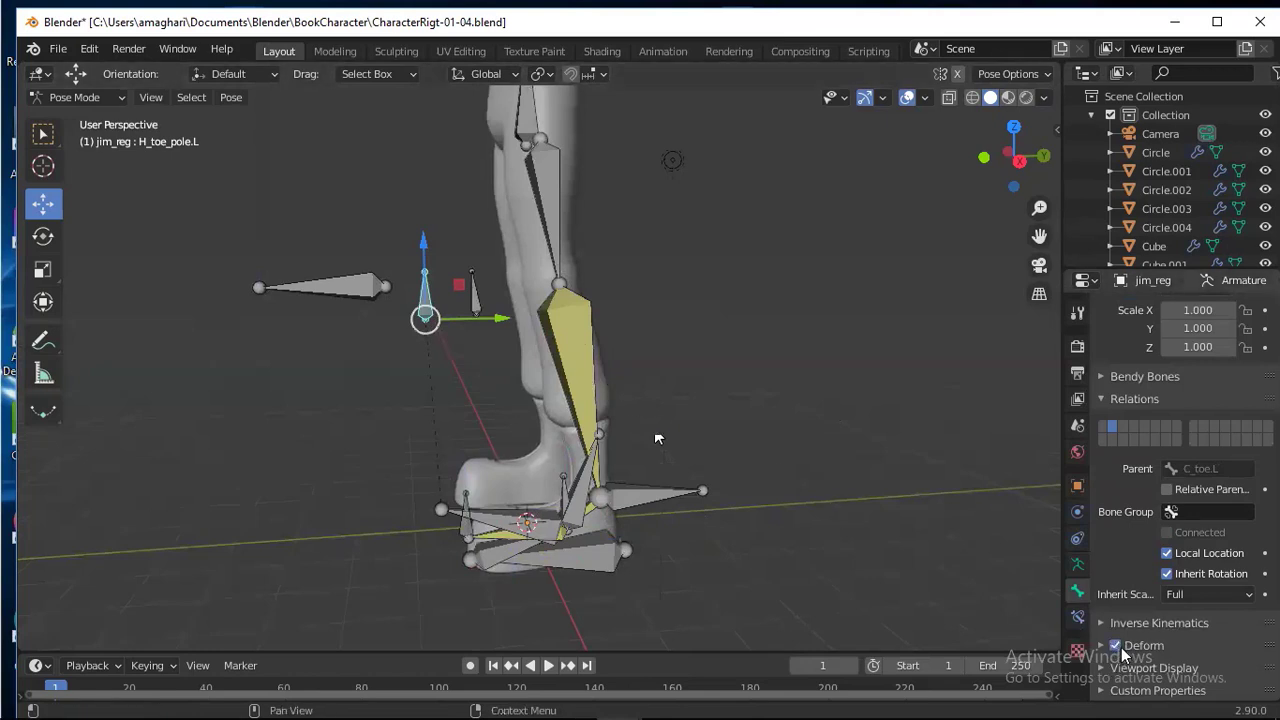
click(1122, 648)
- Check the Deform setting of the C_leg_pole.L, C_foot_roll.L, C_foot.L and H_toe_ik.L bones
click(371, 296)
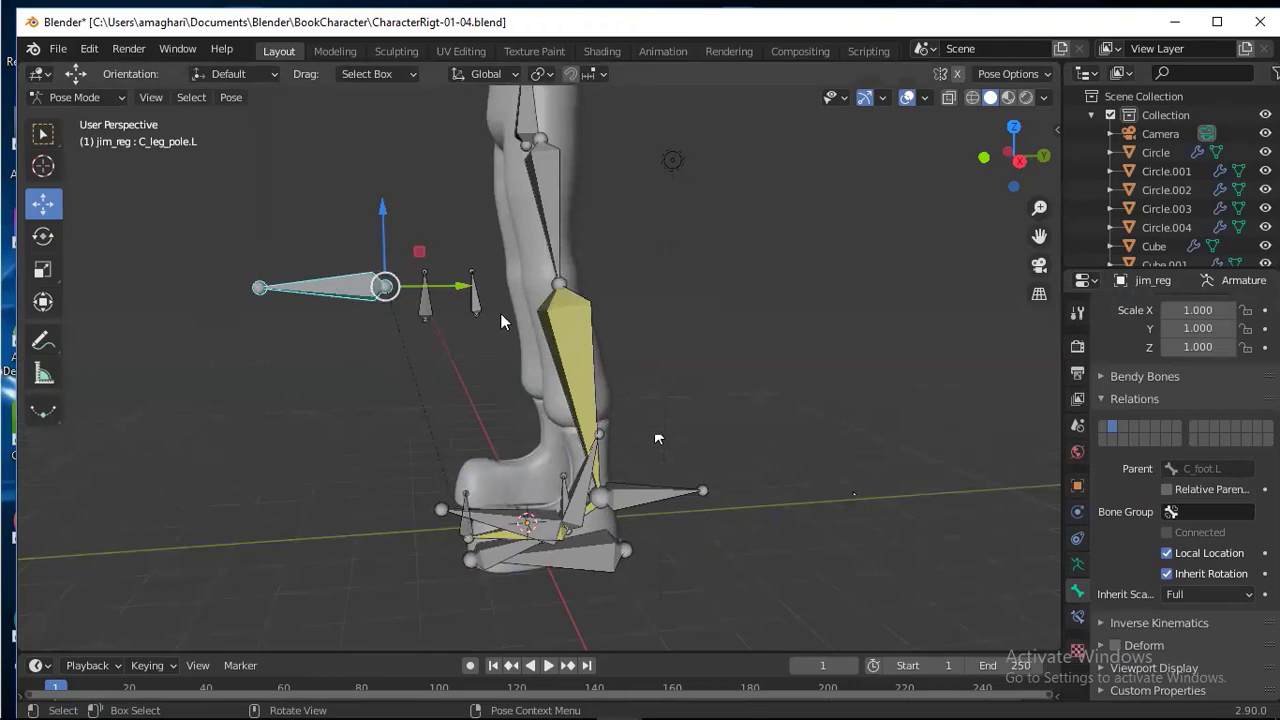
click(583, 497)
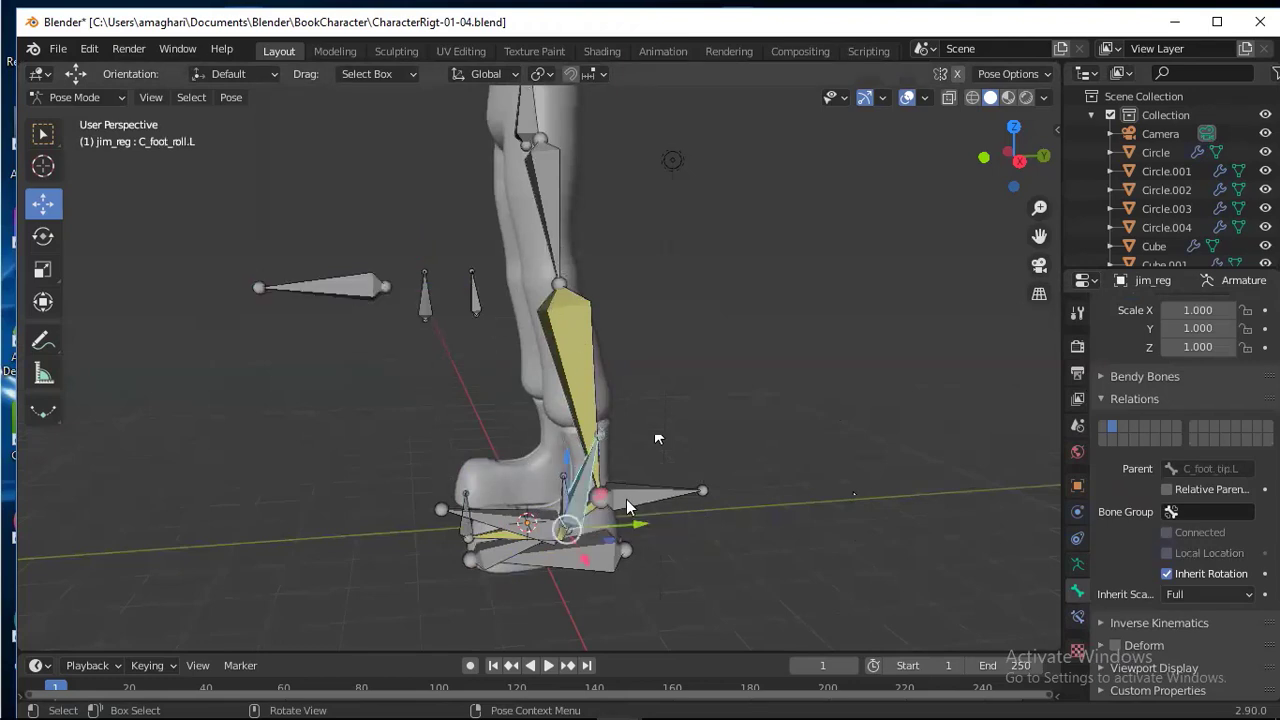
click(478, 527)
click(505, 545)
click(505, 541)
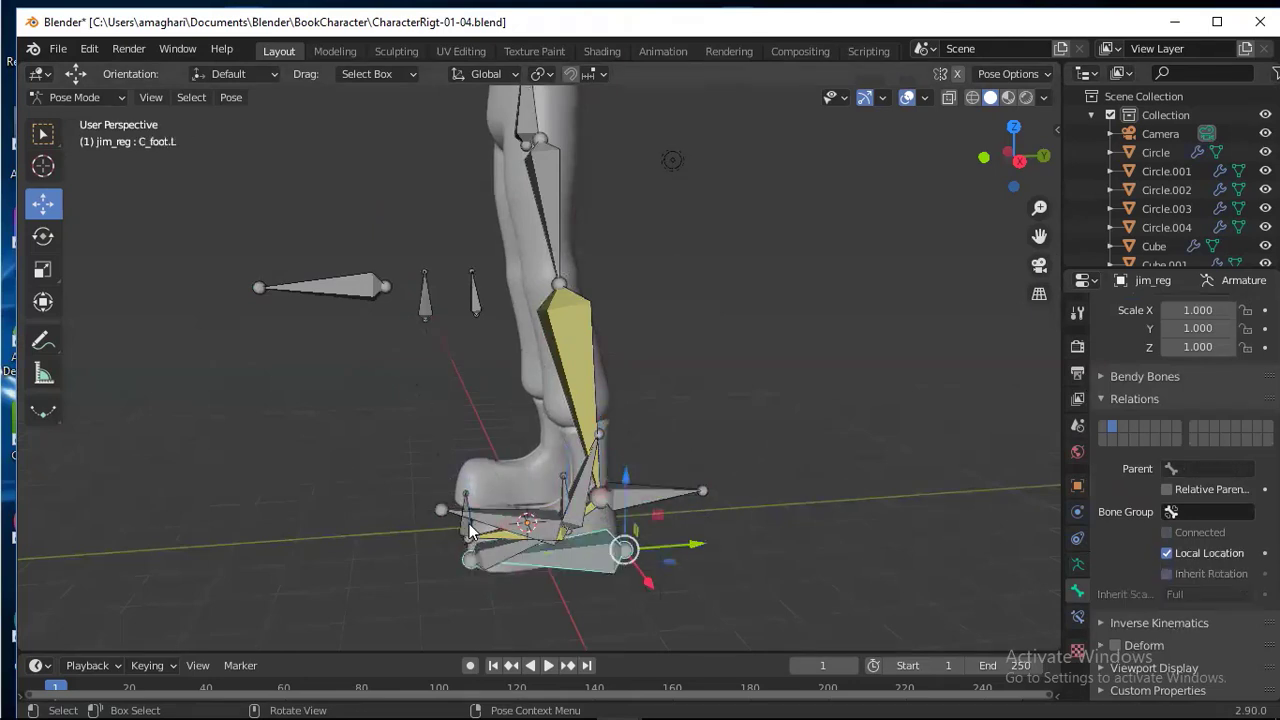
click(506, 537)
scroll(708, 519, down, 3)
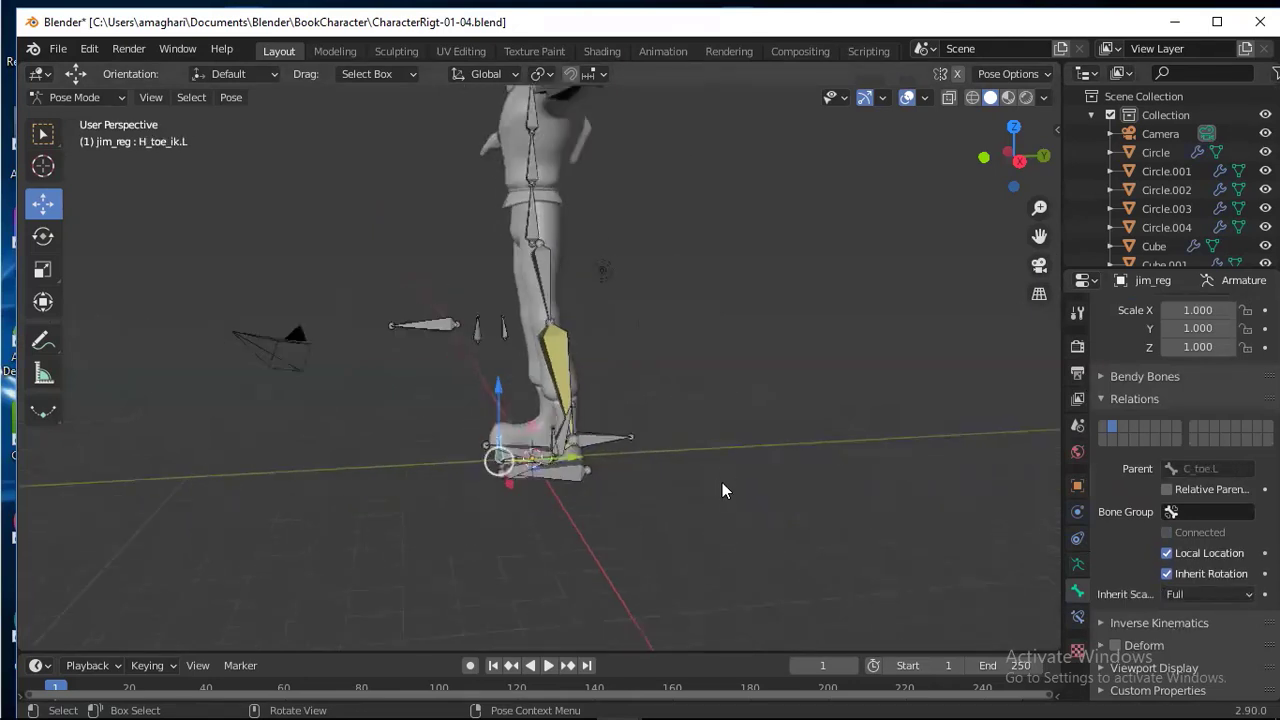
middle_drag(688, 391, 740, 400)
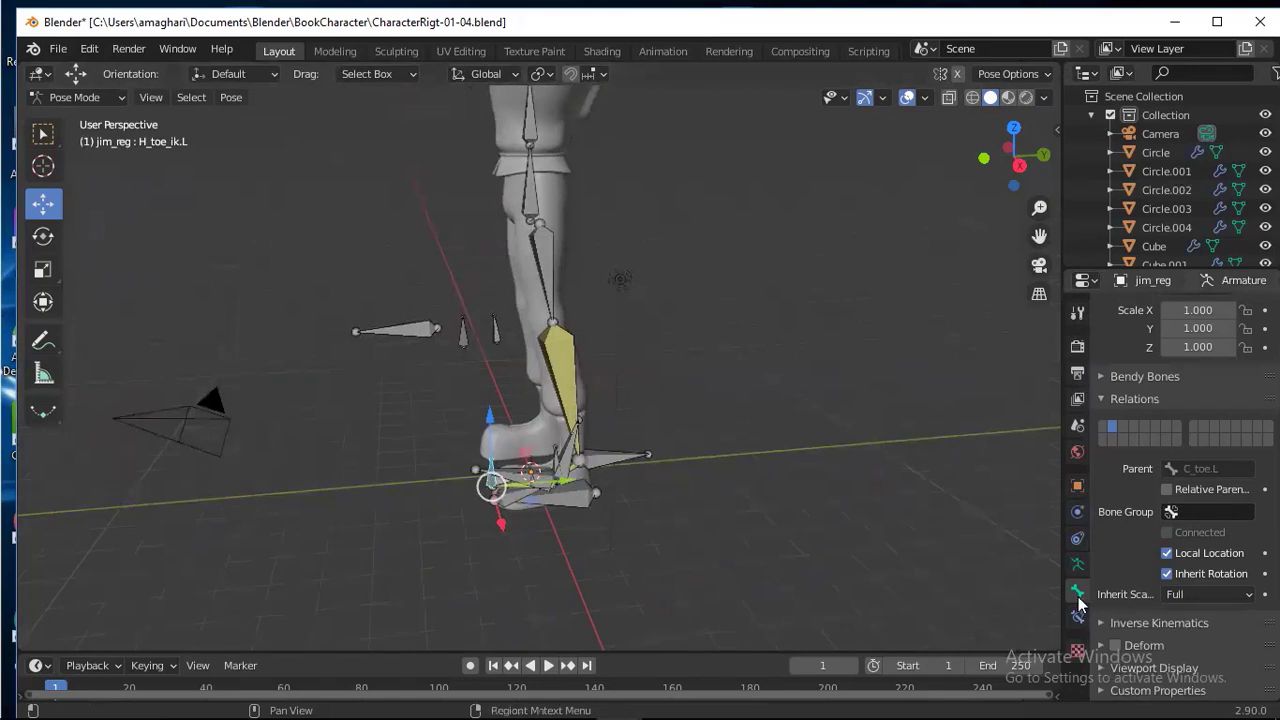
click(1077, 565)
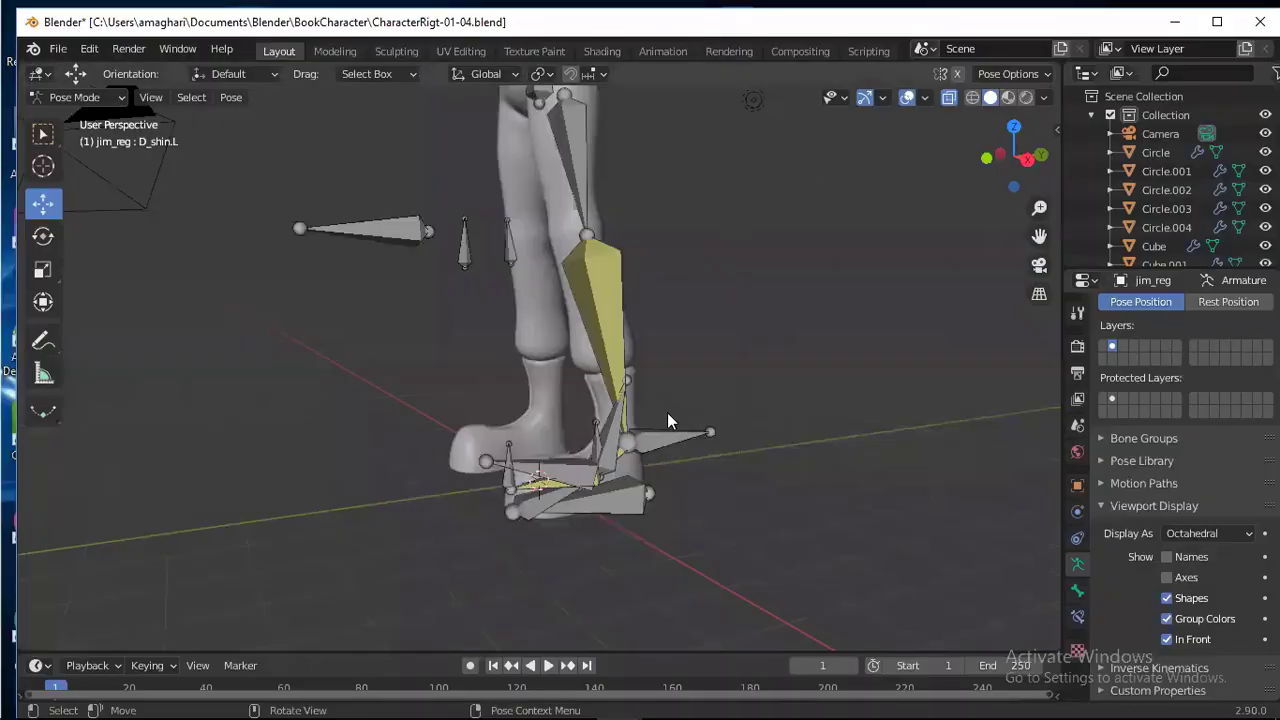
scroll(690, 460, up, 1)
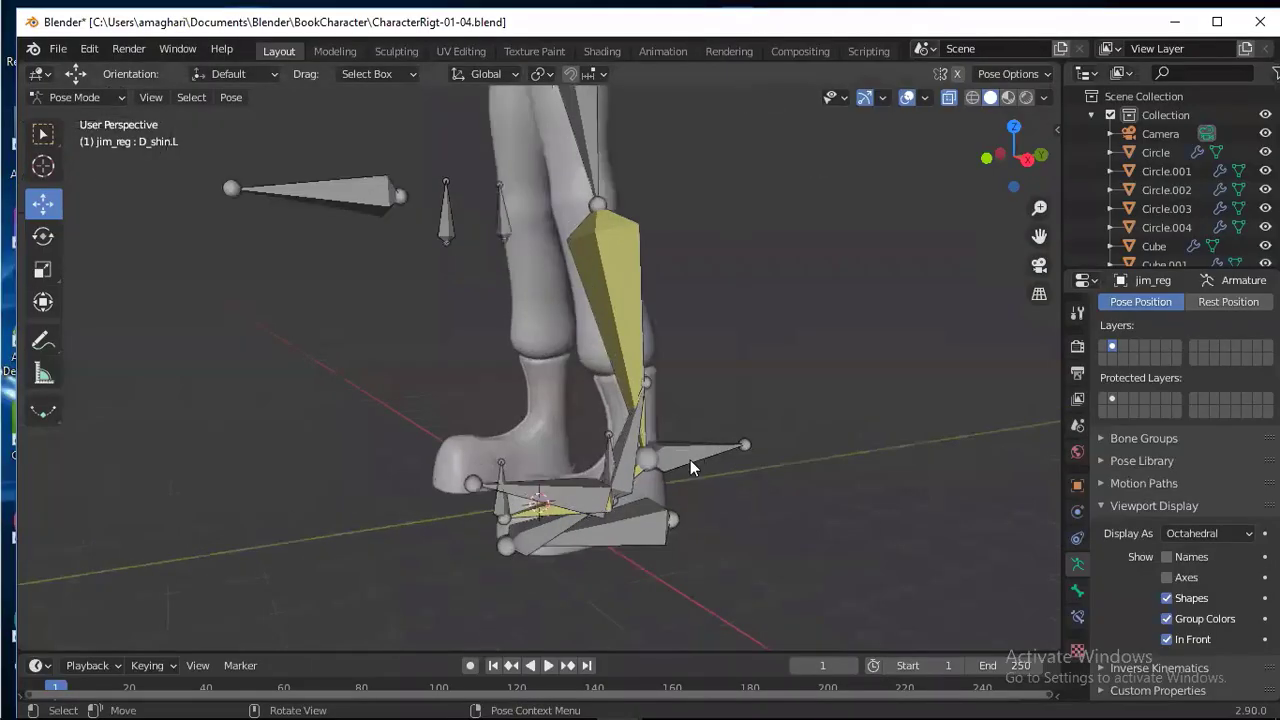
scroll(655, 410, down, 2)
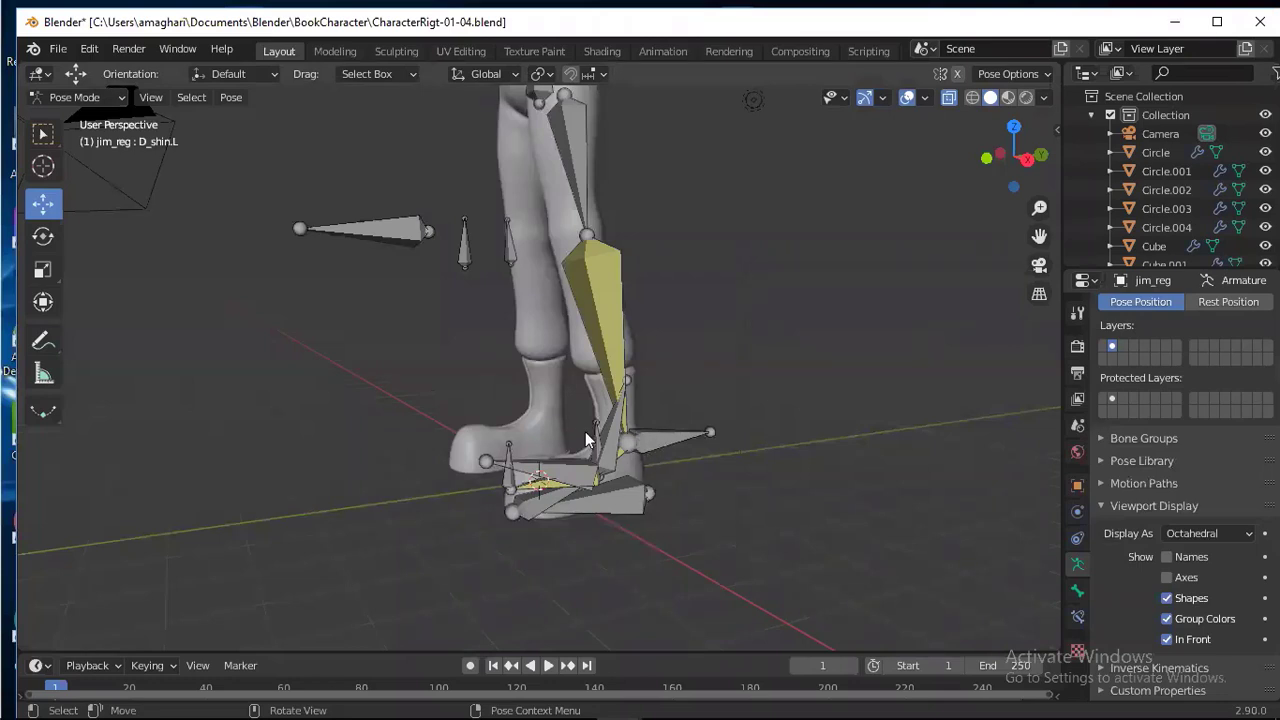
scroll(637, 459, up, 2)
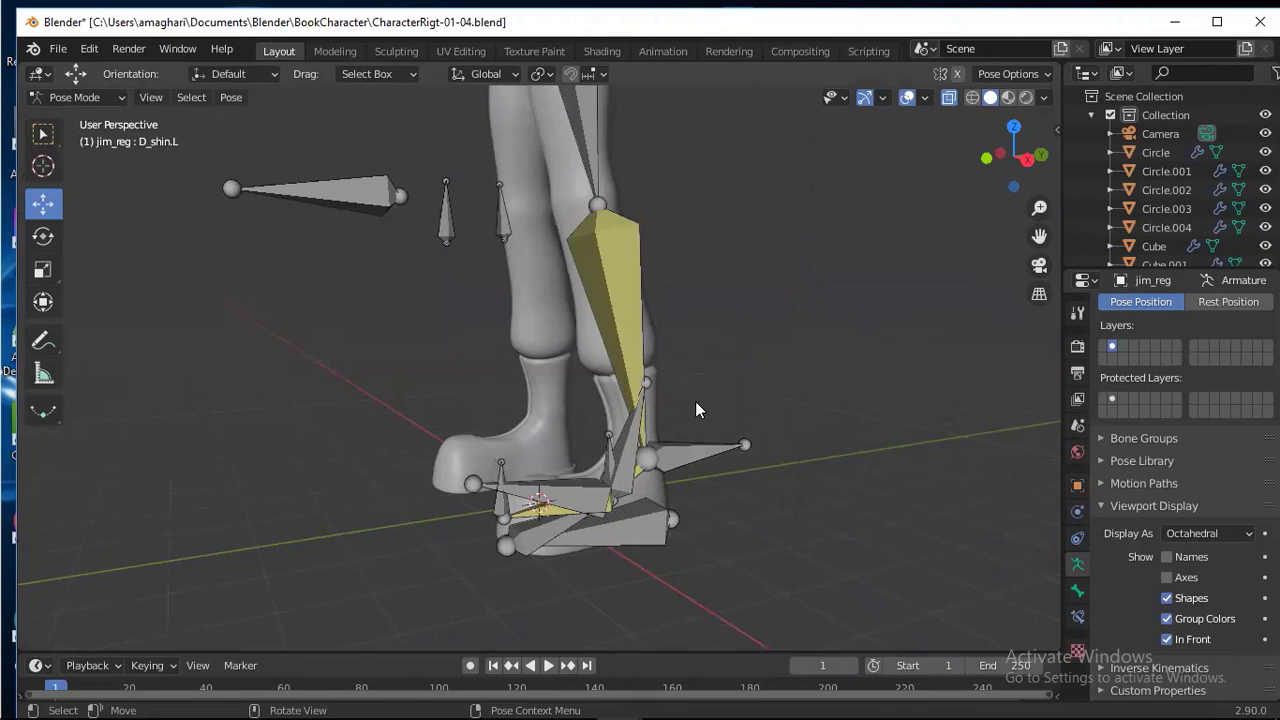
middle_drag(688, 411, 725, 410)
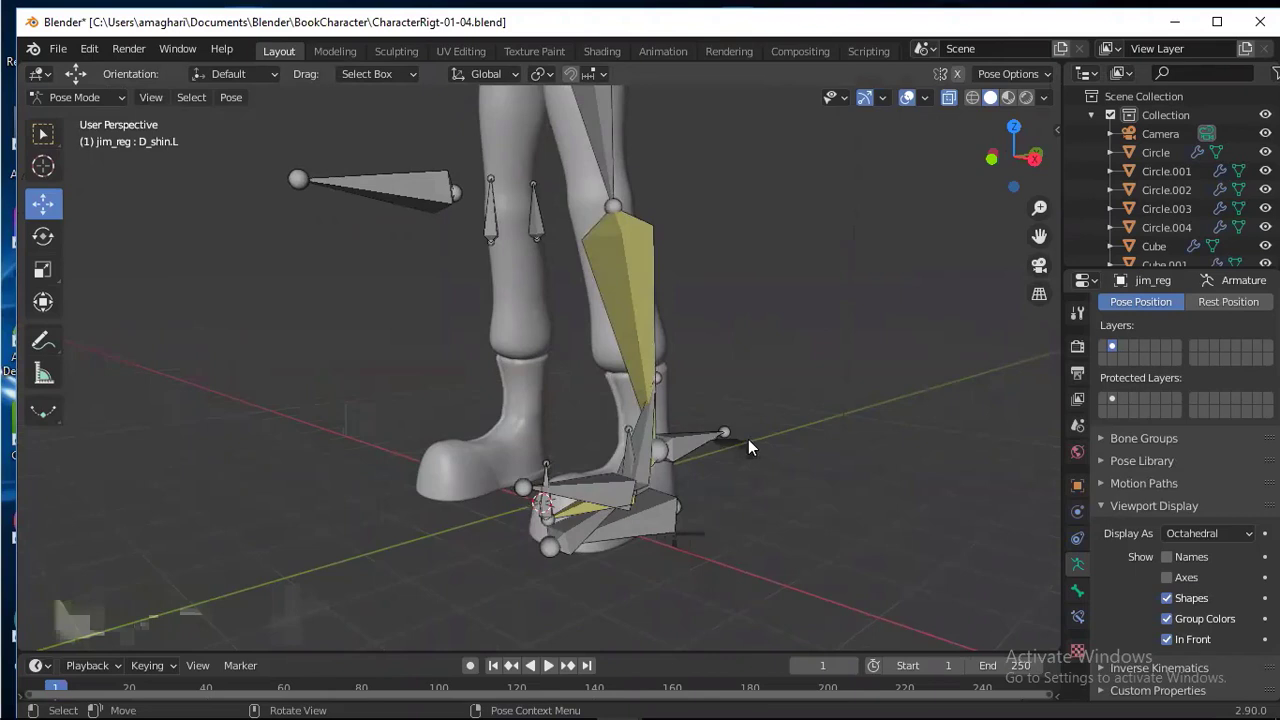
scroll(758, 428, down, 5)
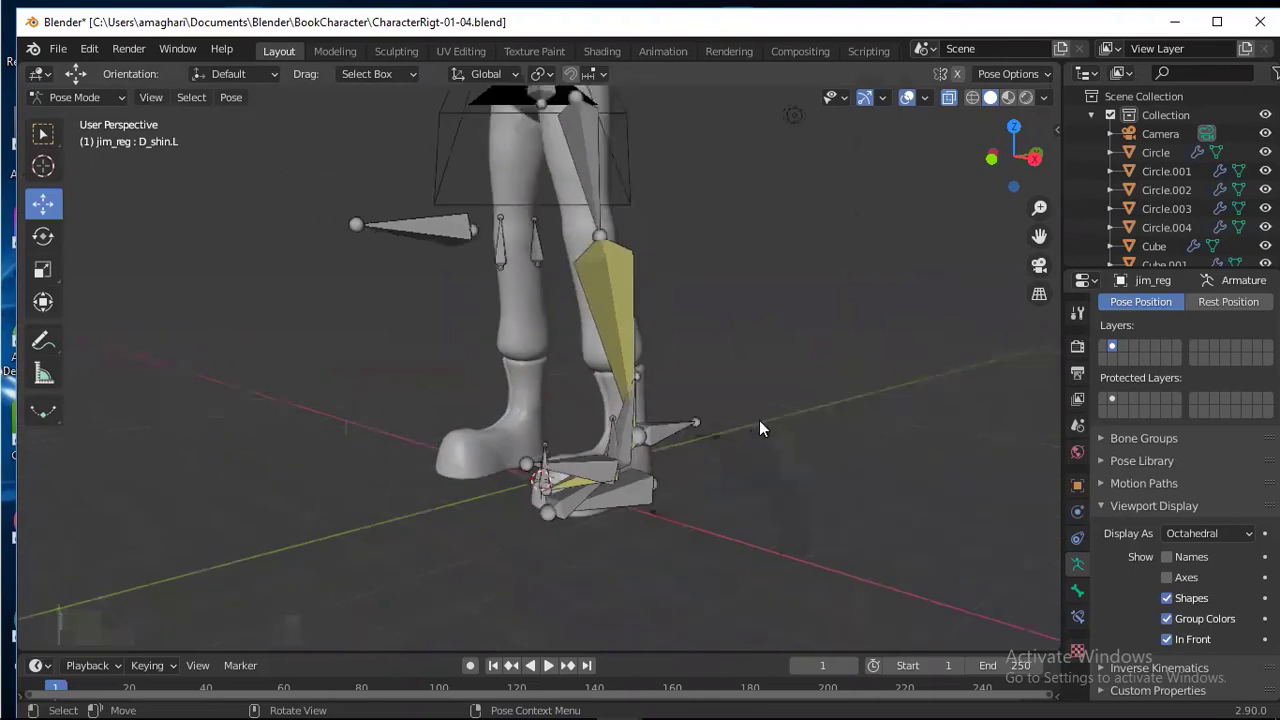
scroll(759, 428, up, 5)
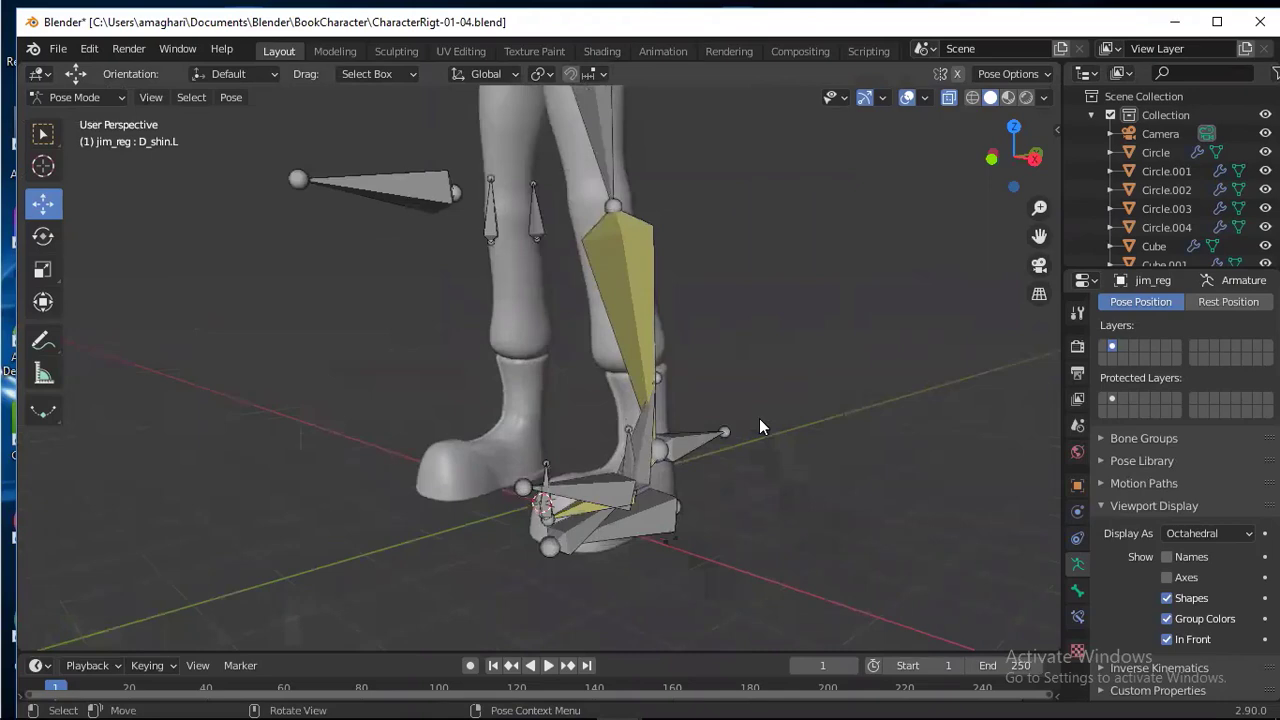
scroll(759, 420, up, 3)
scroll(759, 420, down, 5)
scroll(758, 427, up, 1)
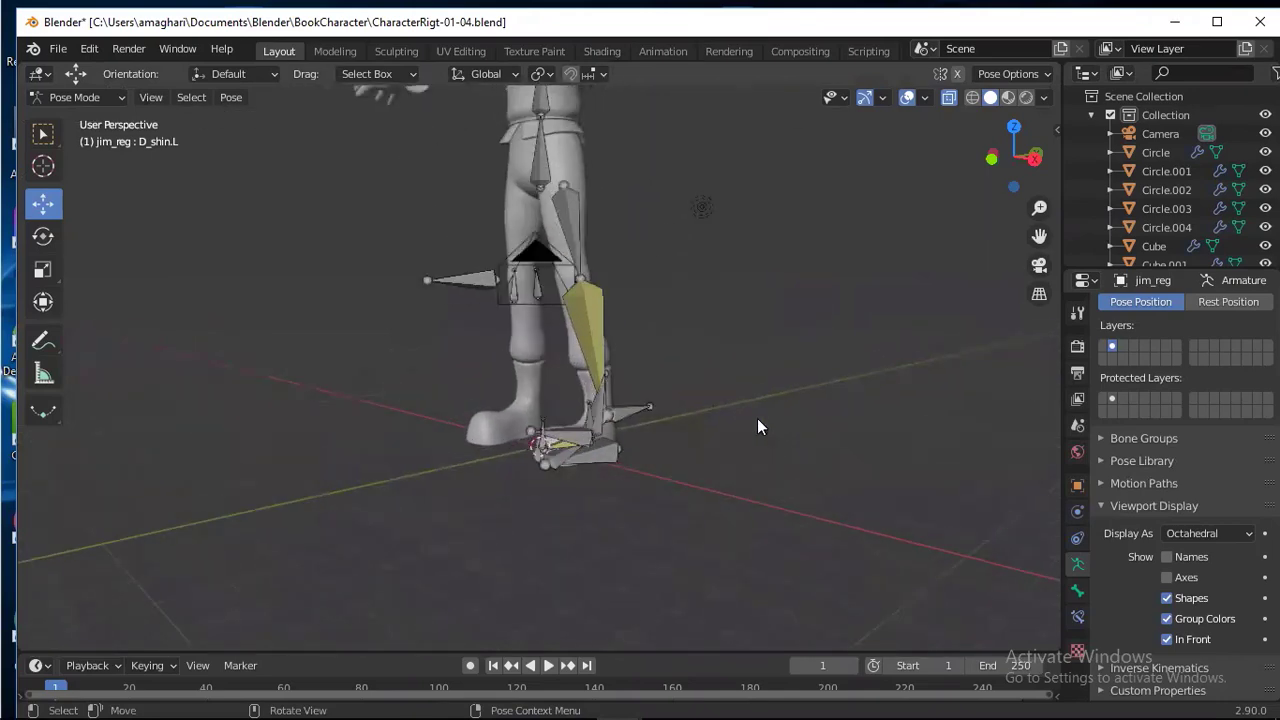
scroll(758, 427, up, 1)
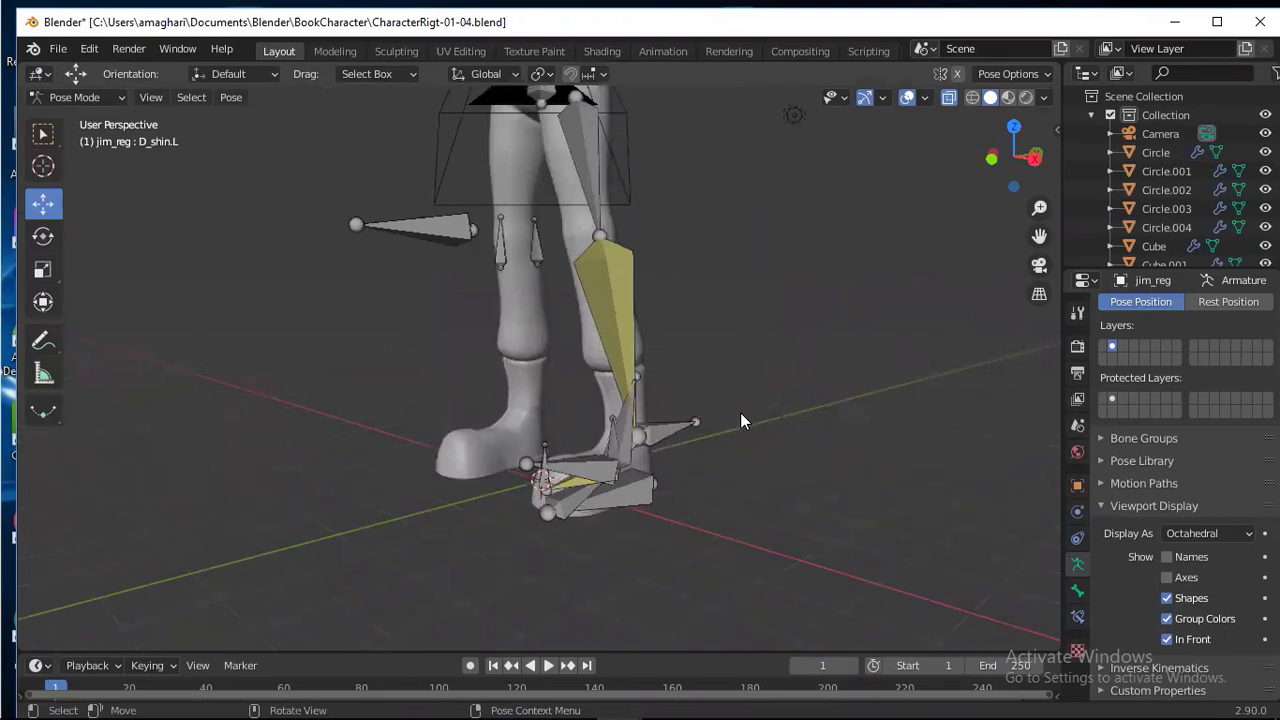
scroll(730, 455, up, 1)
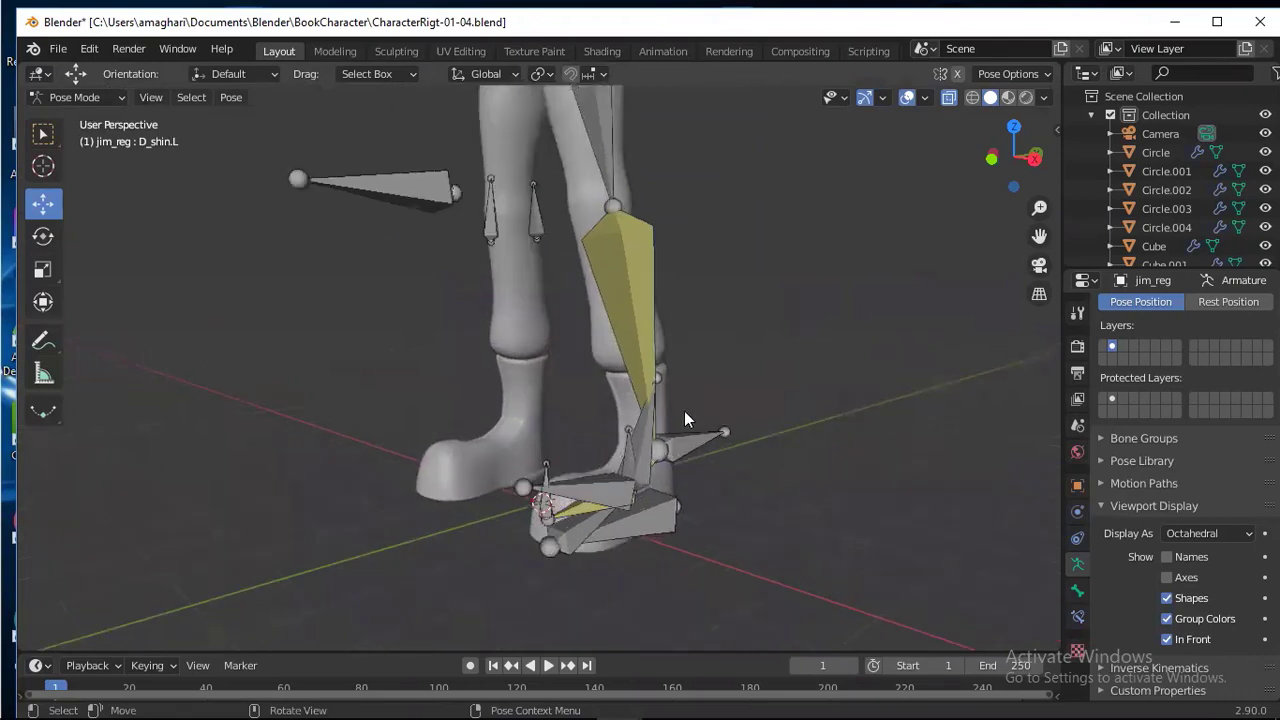
- Inspect the names and transforms of the D_shin.L and D_thigh.L bones in the bone properties
click(628, 300)
middle_drag(699, 444, 750, 465)
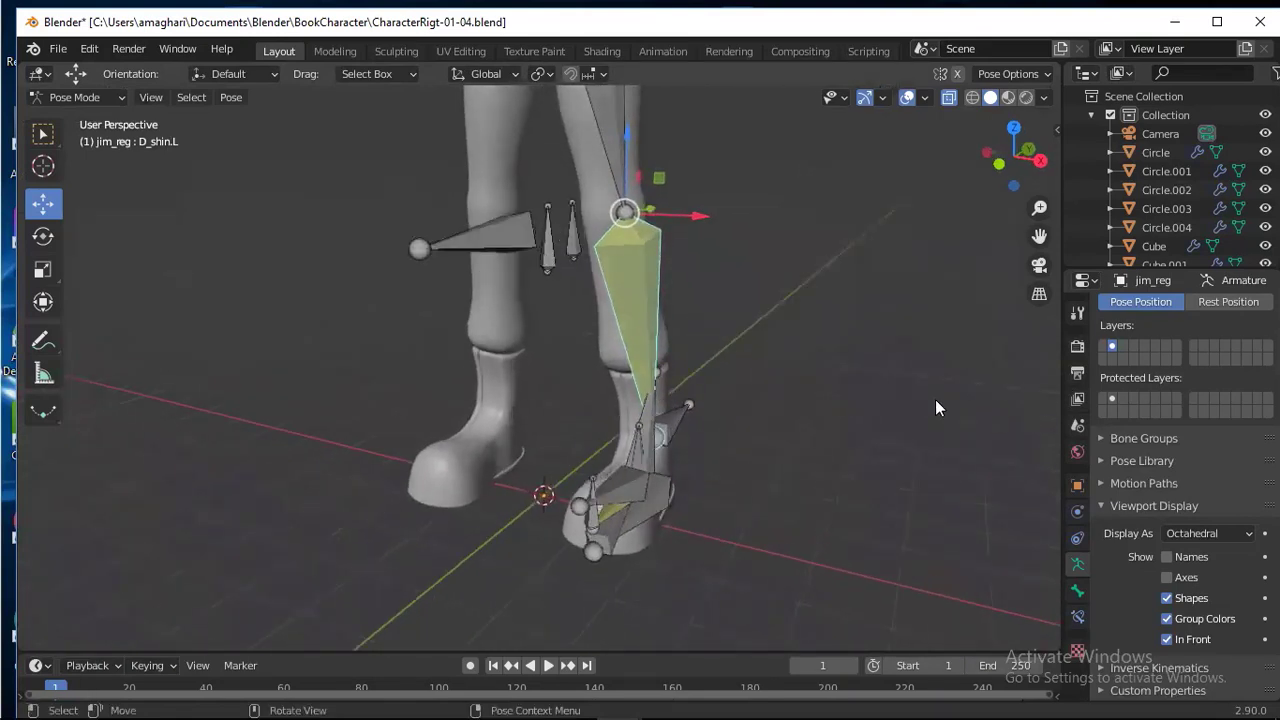
click(1077, 591)
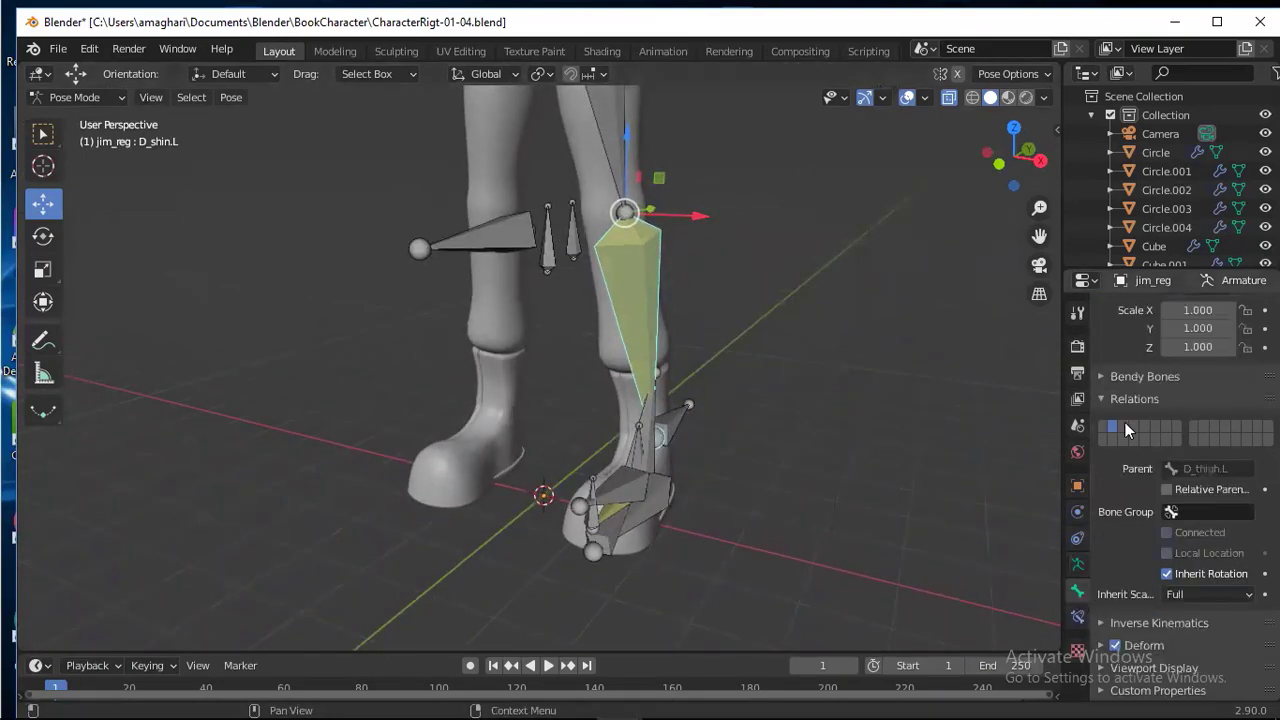
scroll(1115, 480, up, 5)
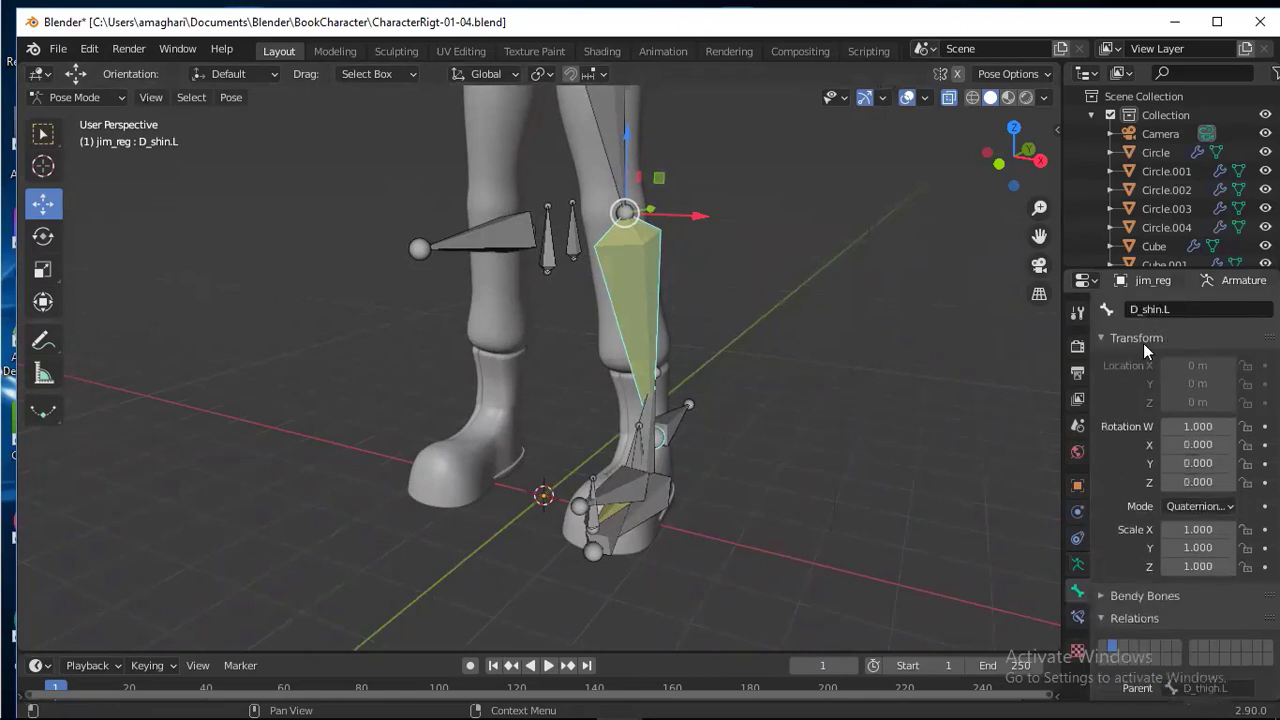
click(617, 130)
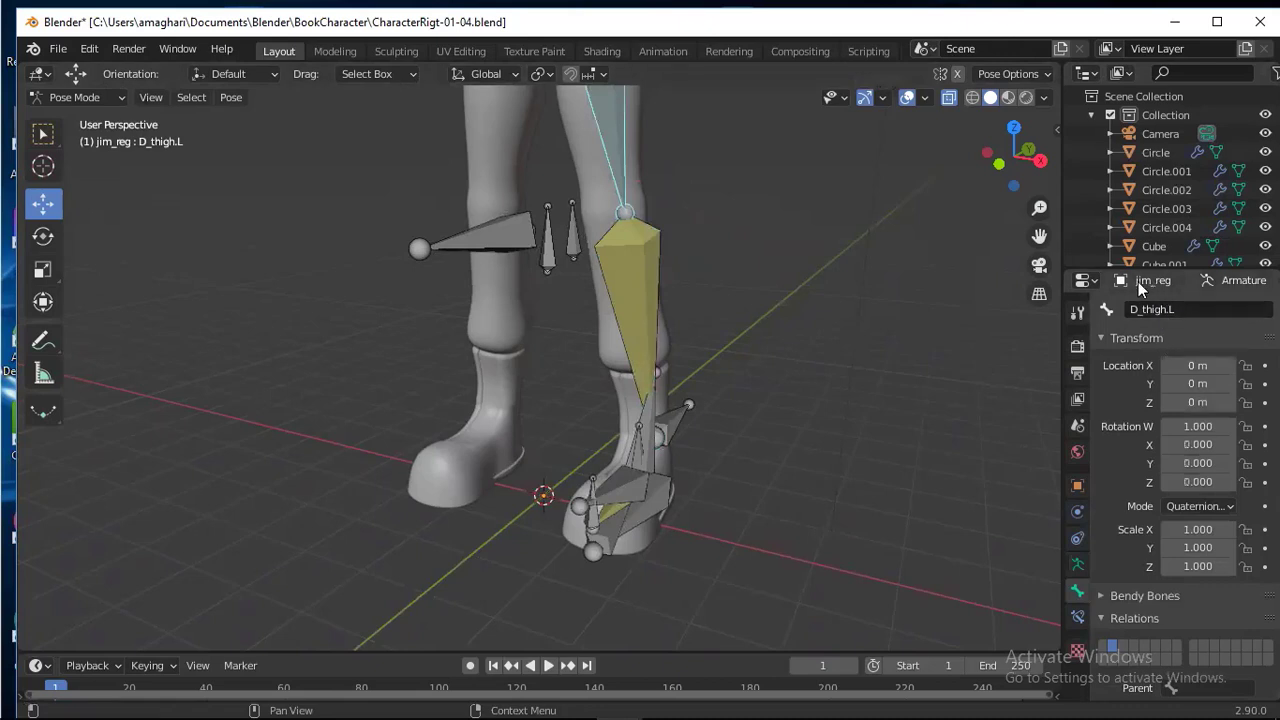
- Rename the armature object as jim_rig
scroll(1173, 169, down, 3)
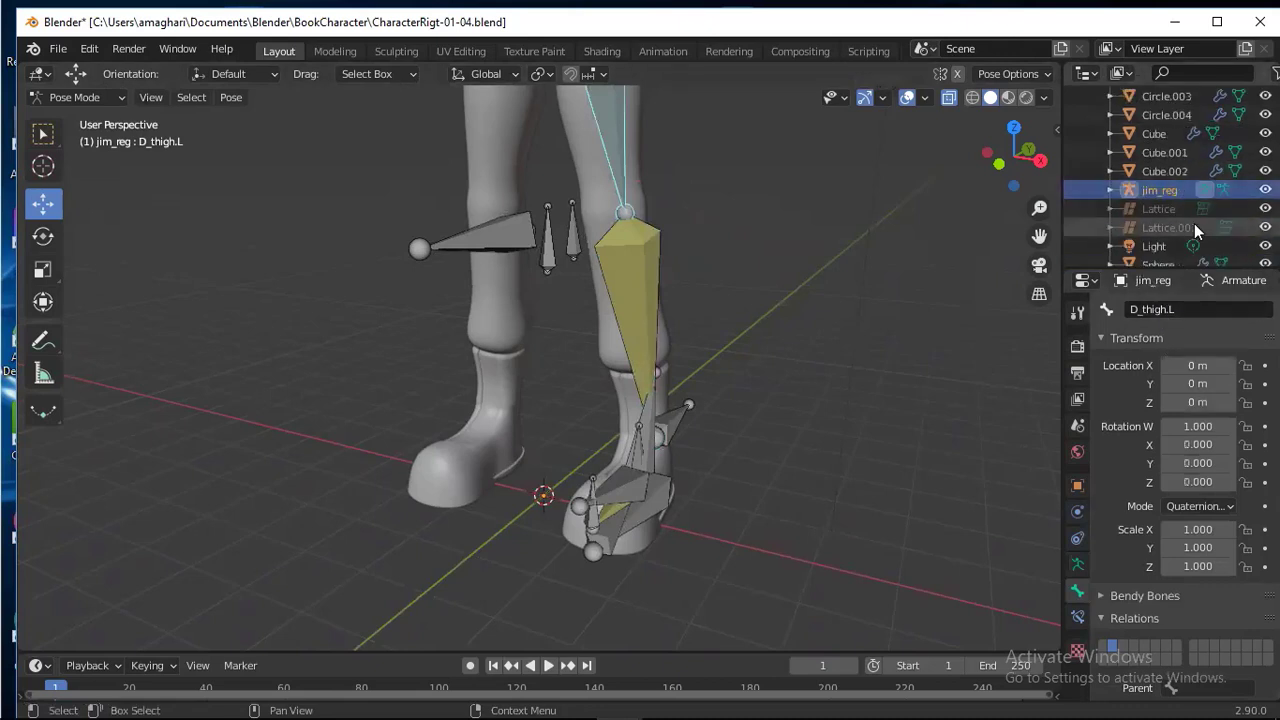
double_click(1174, 192)
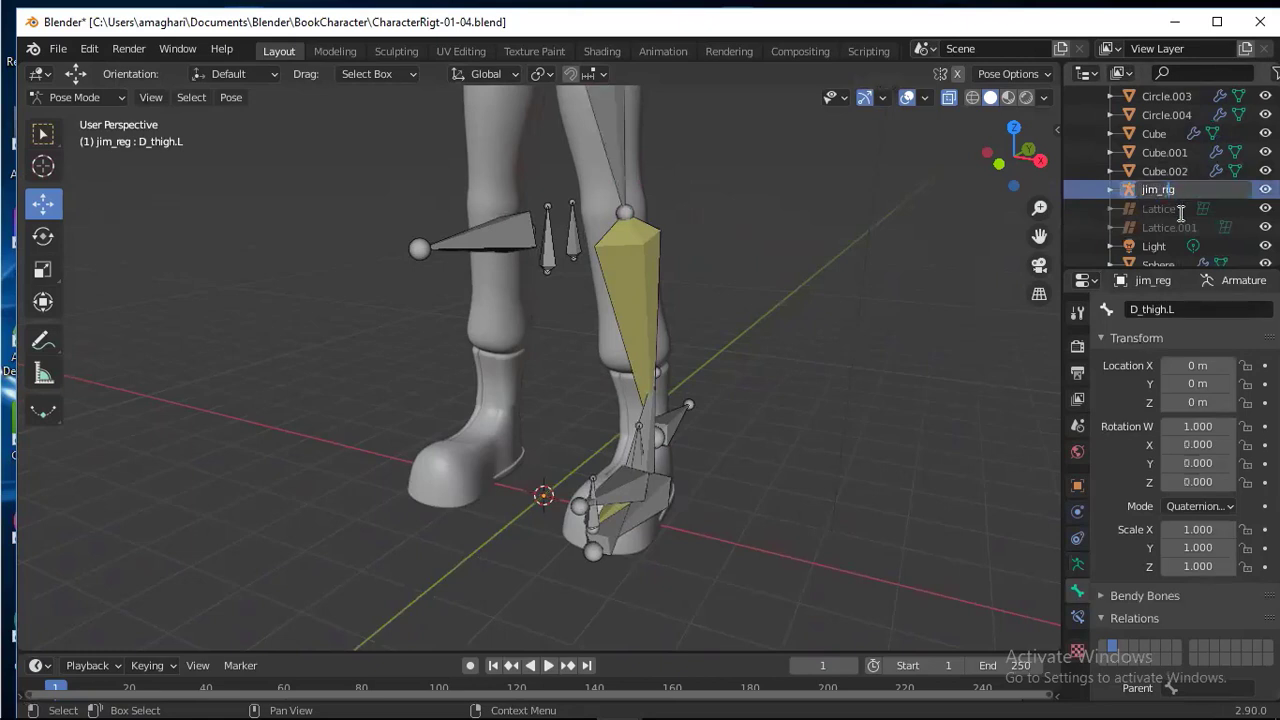
key(BackSpace)
key(BackSpace)
text(ig)
key(Return)
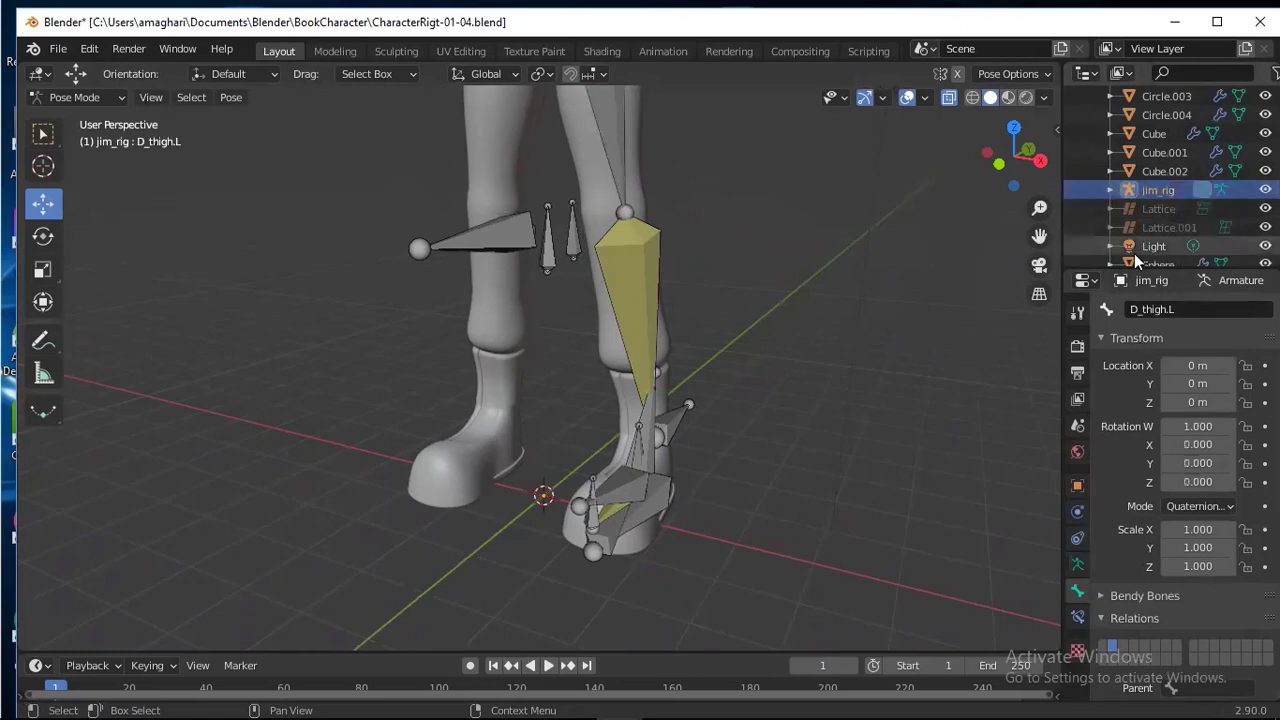
- Check the names of the left thigh and shin bones and the neighbouring pole bone
click(596, 233)
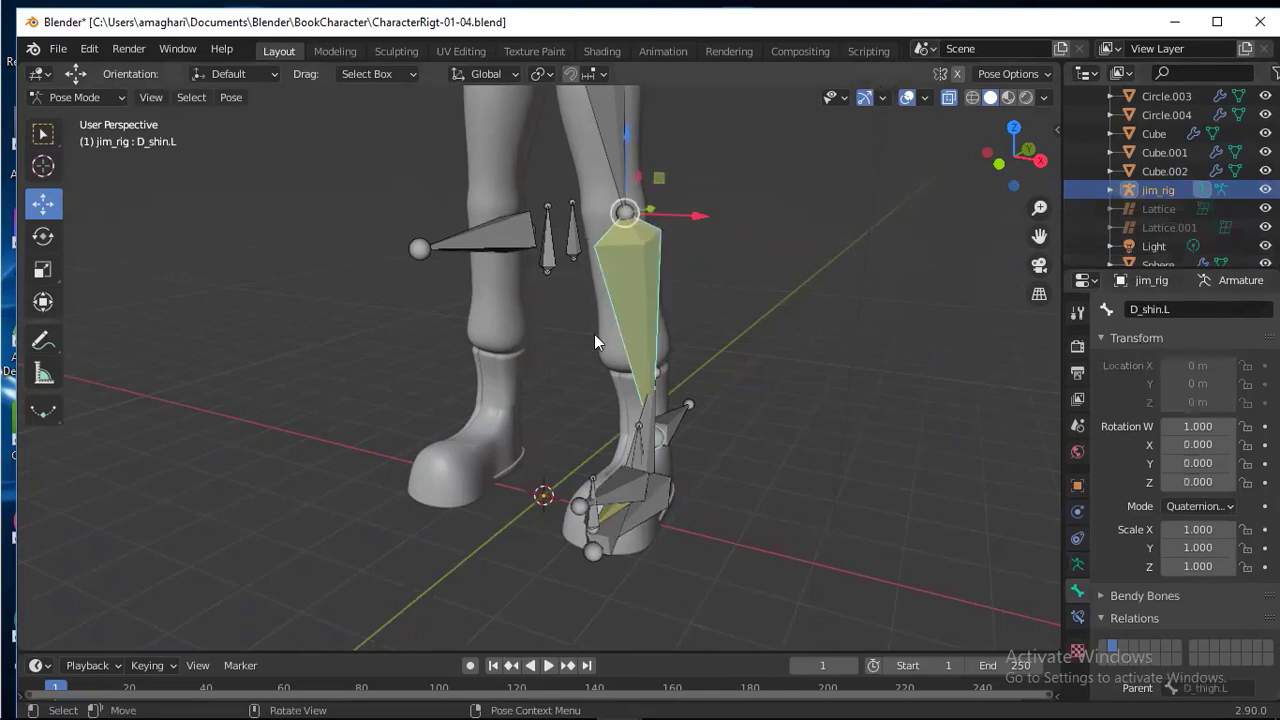
middle_drag(594, 334, 540, 330)
click(600, 193)
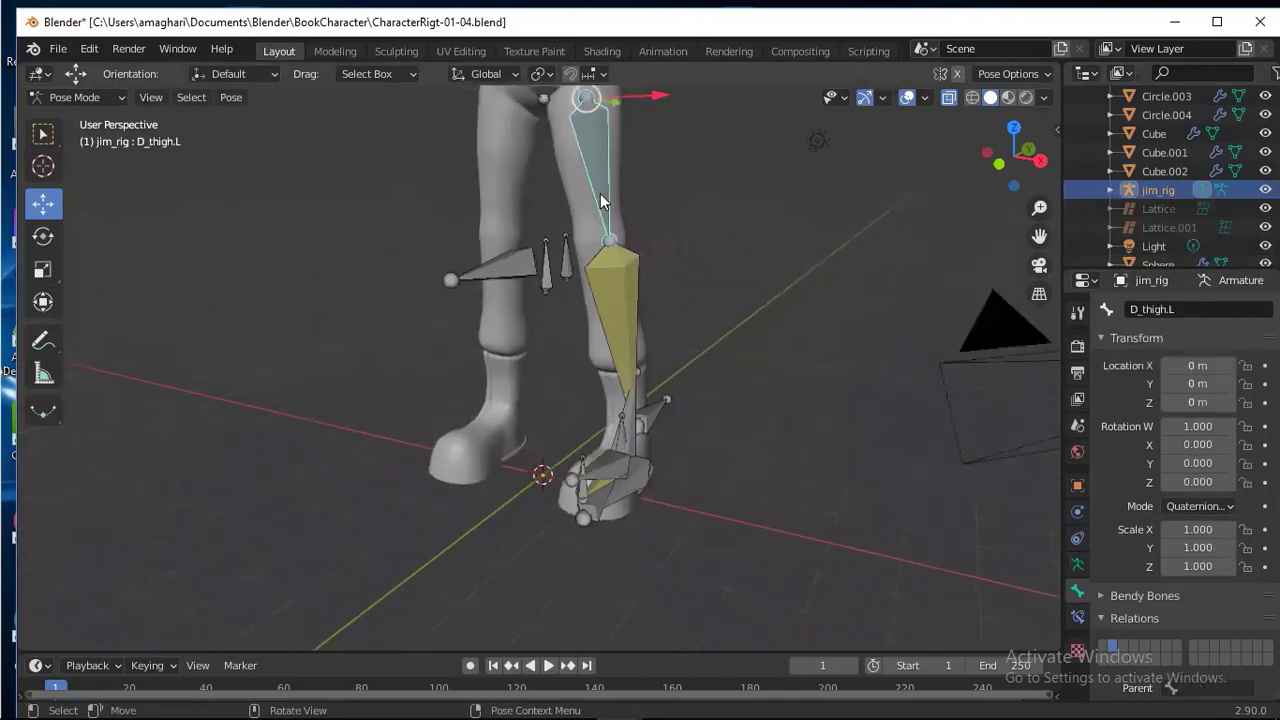
click(612, 282)
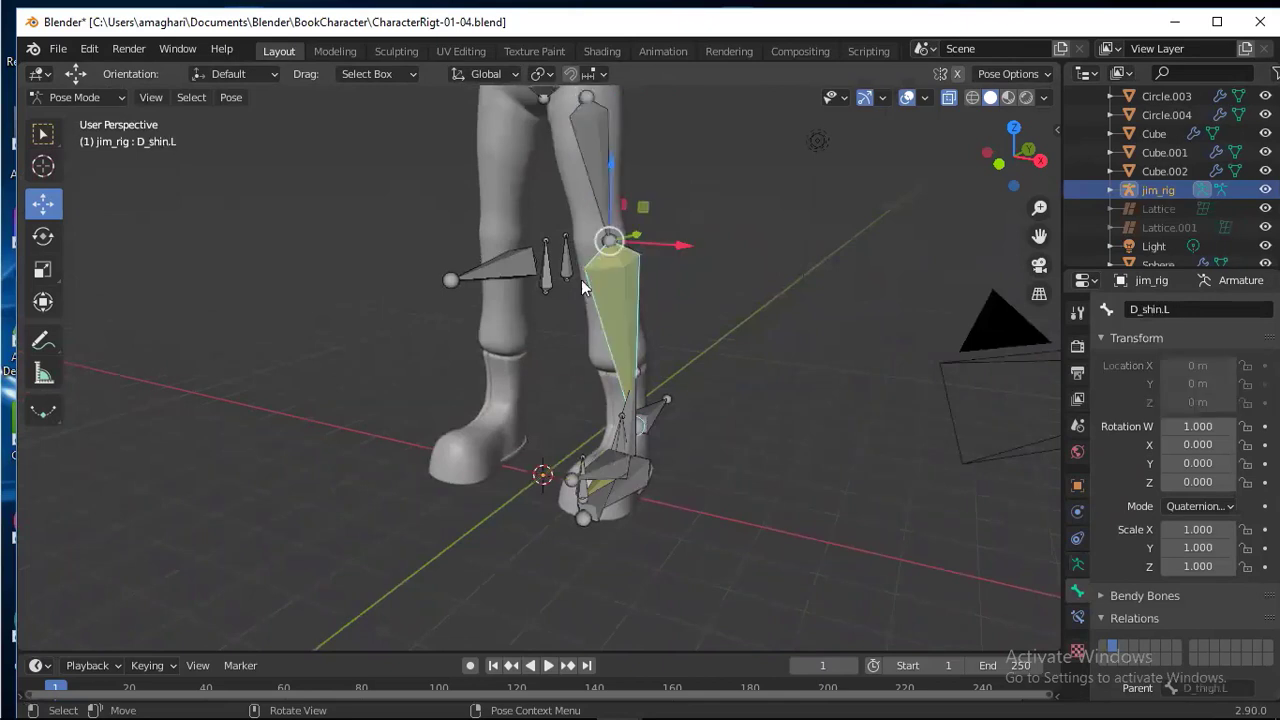
click(566, 274)
- Rename the left leg's pole bone as C_leg_pole, without the side suffix
click(515, 264)
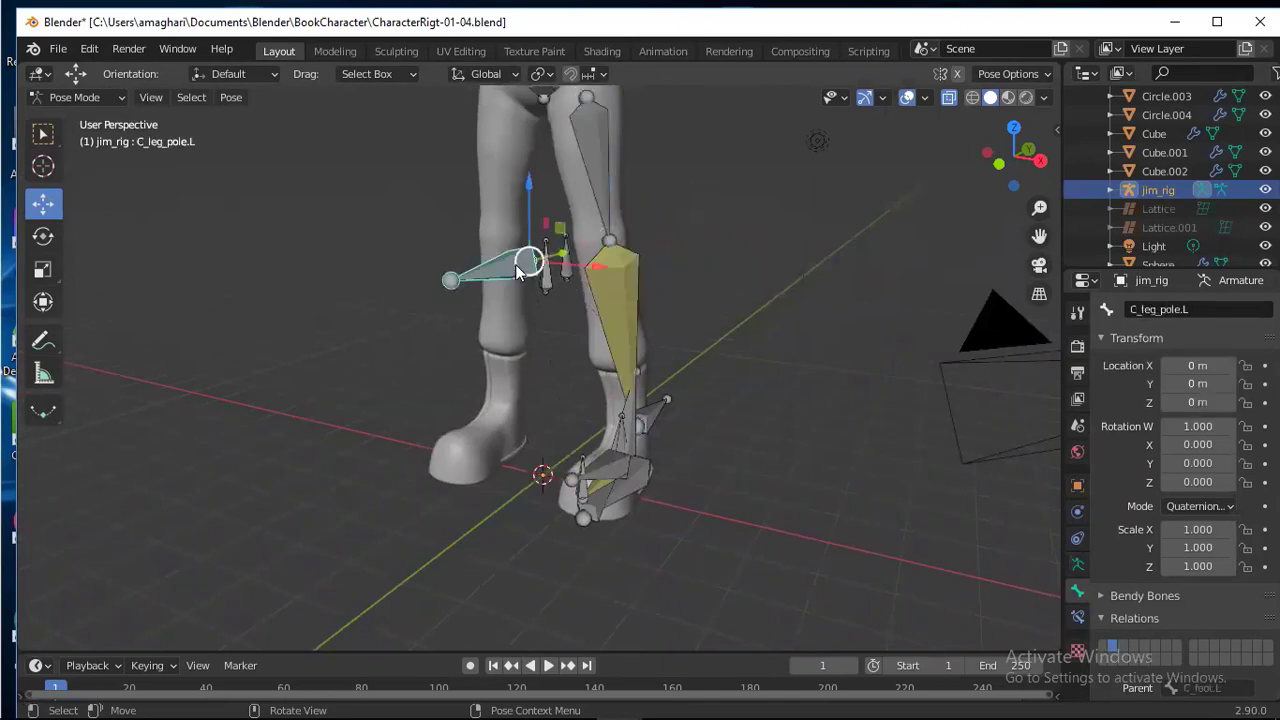
click(1206, 309)
key(ctrl+c)
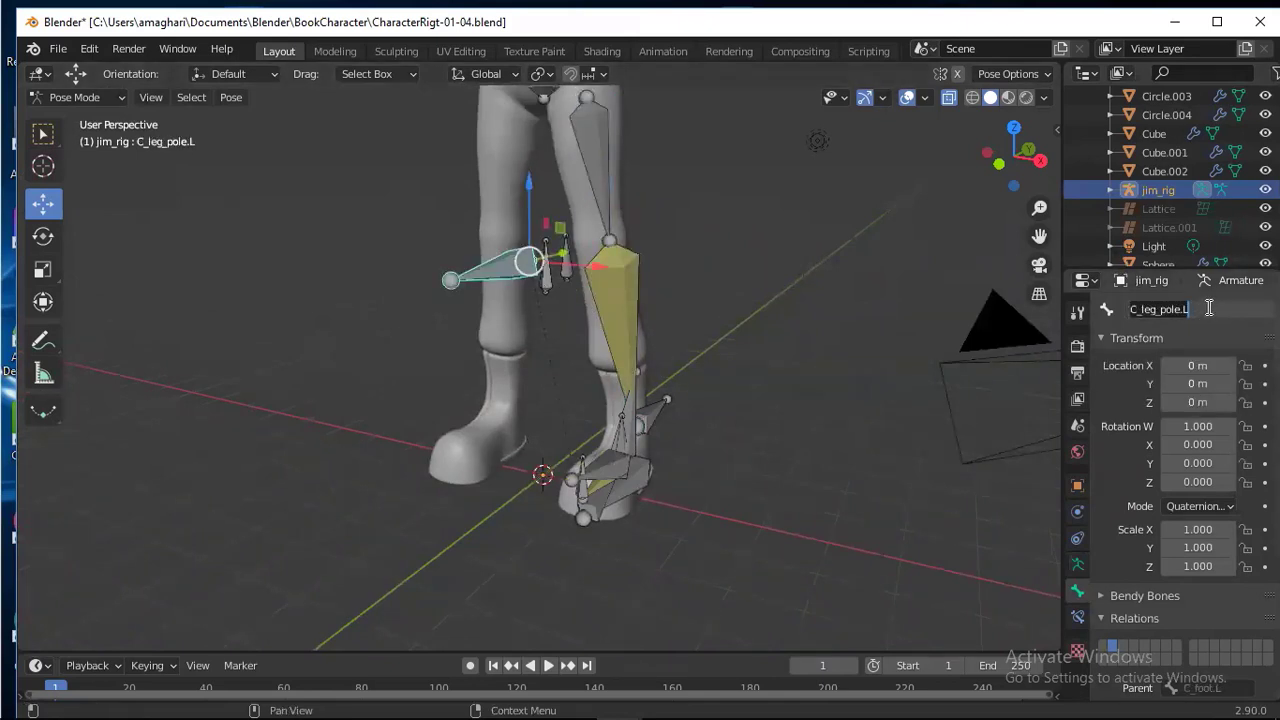
key(BackSpace)
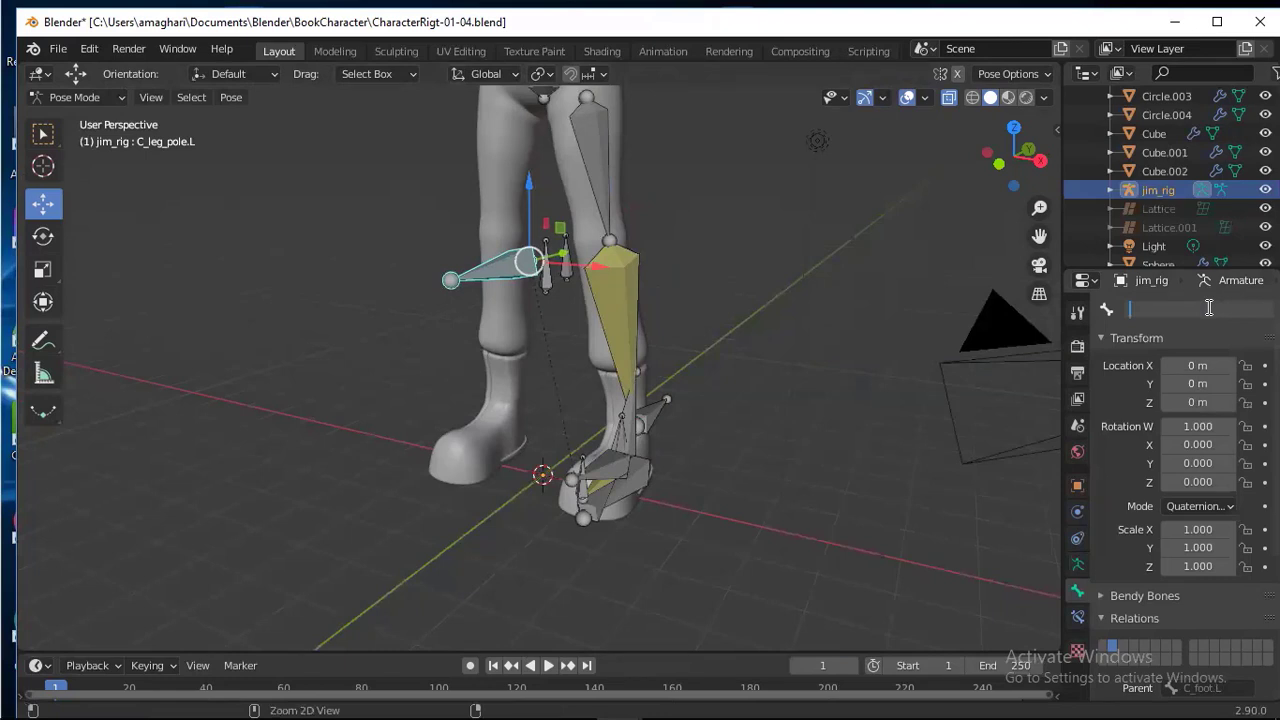
key(ctrl+v)
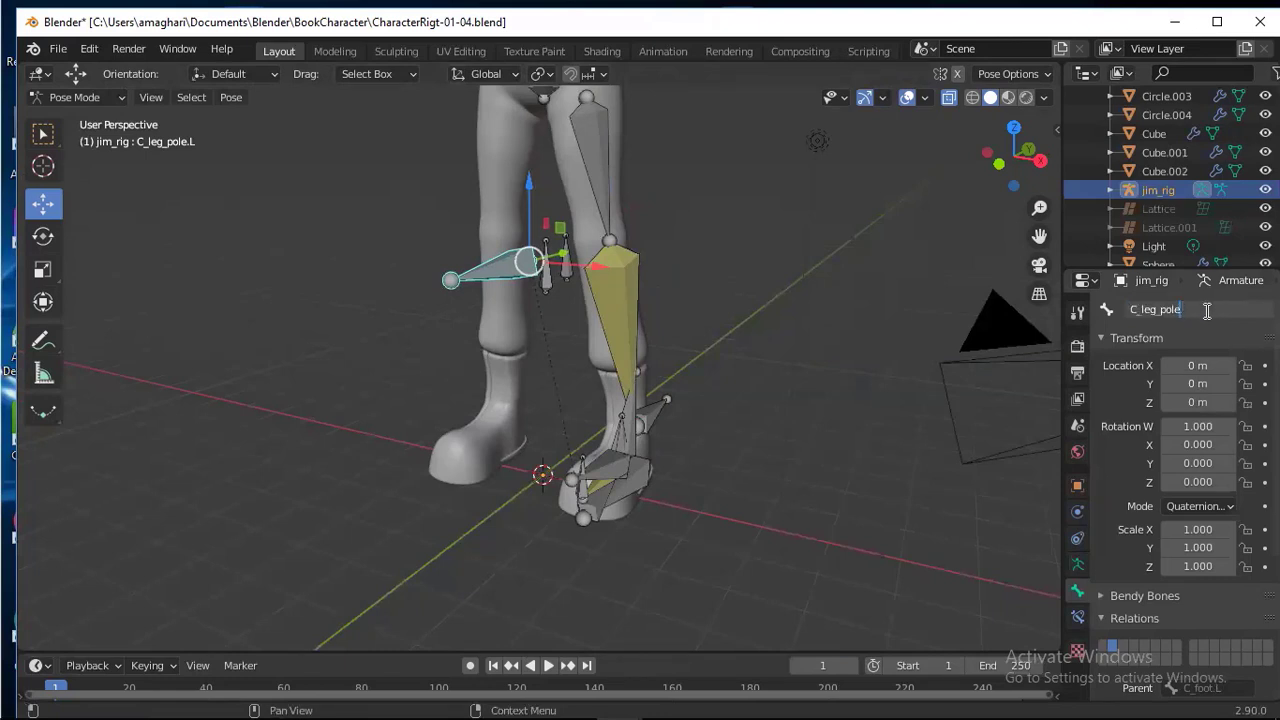
key(Return)
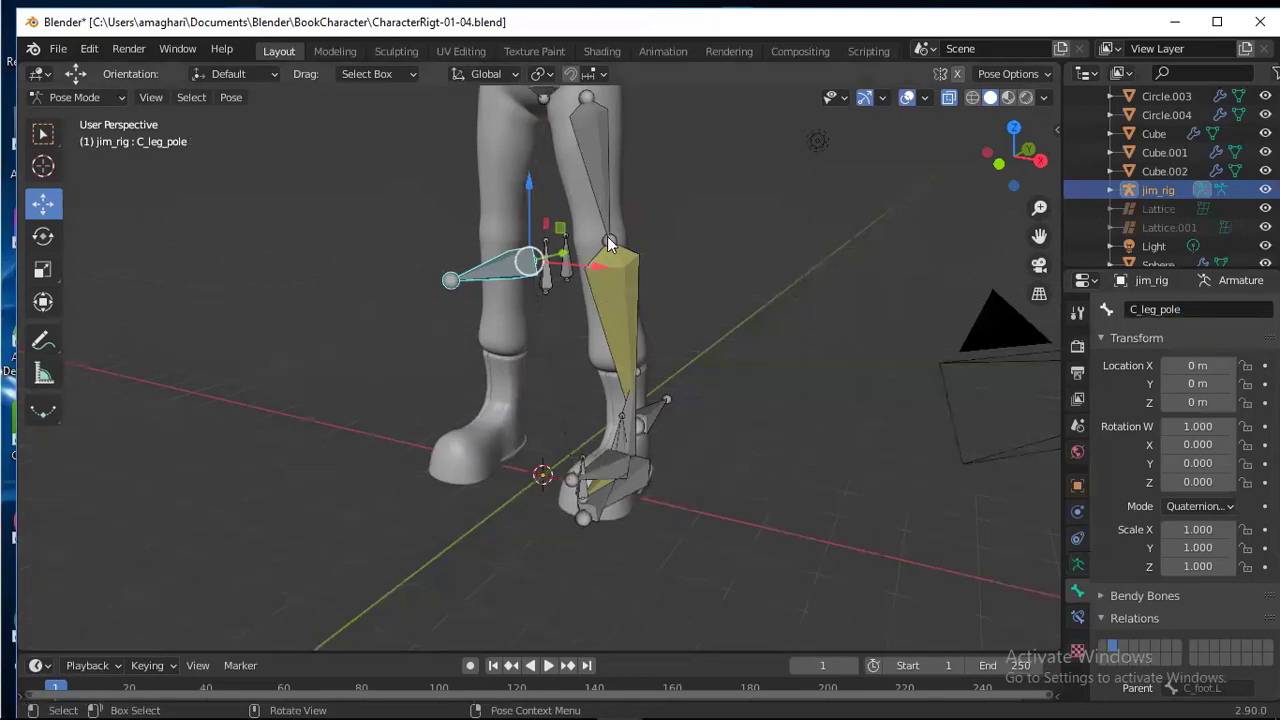
key(g)
right_click(521, 259)
- Switch the armature to Edit Mode, select all its bones and apply AutoName Left/Right
click(619, 291)
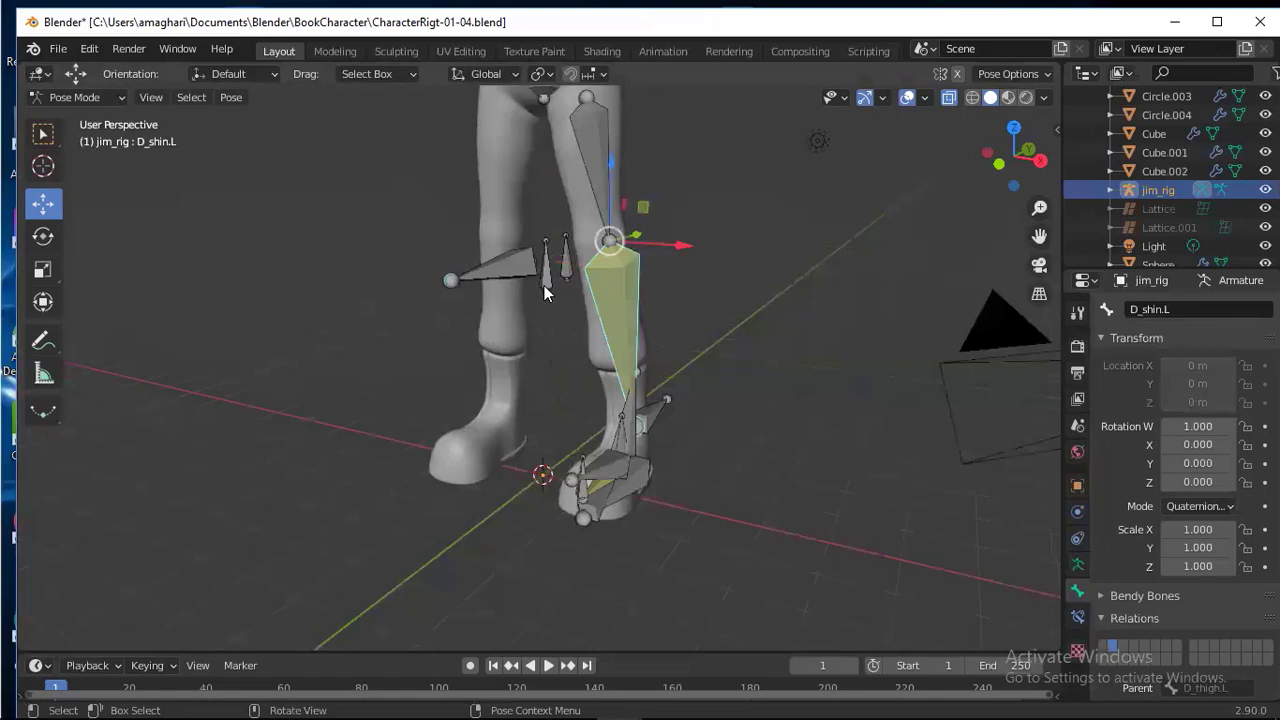
click(105, 96)
click(80, 140)
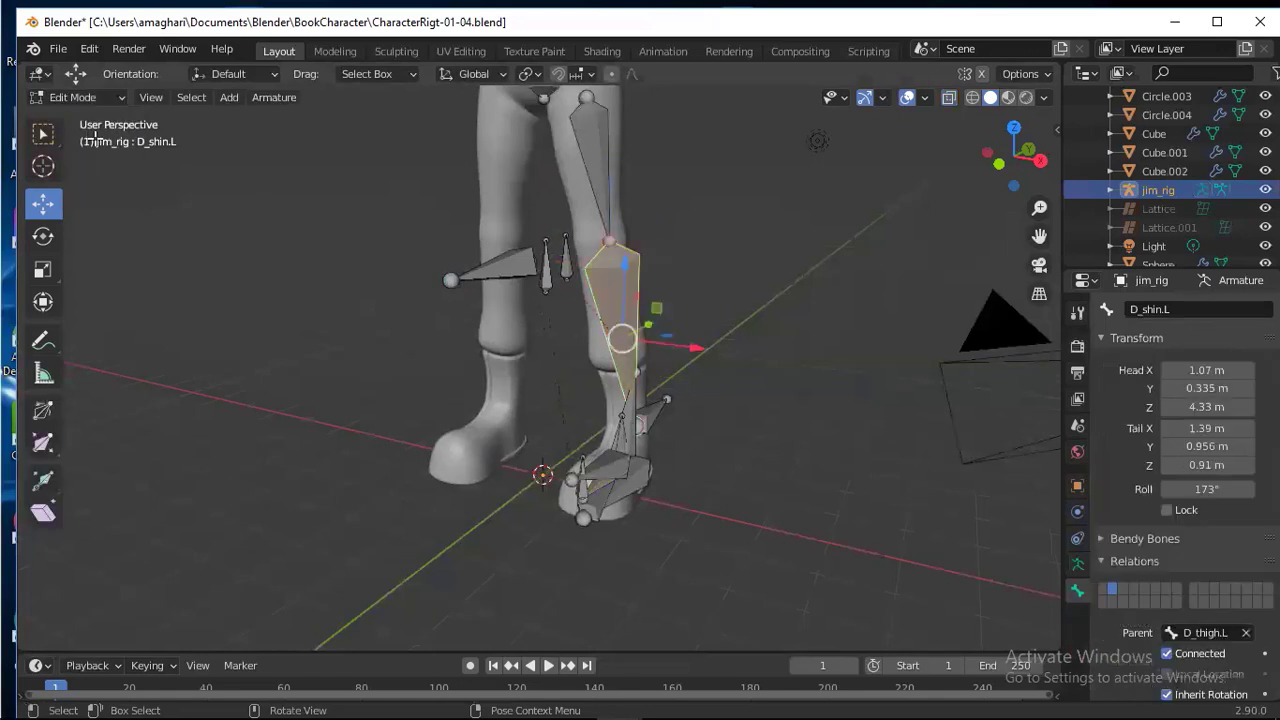
key(a)
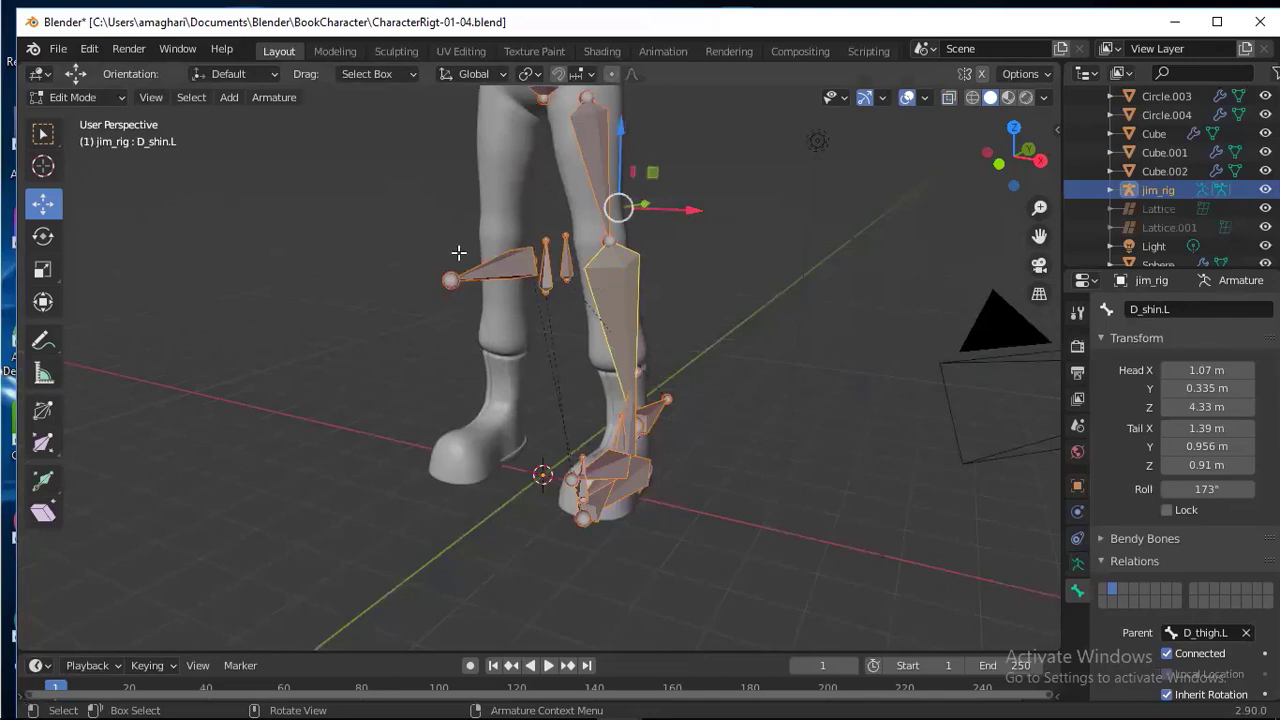
click(279, 99)
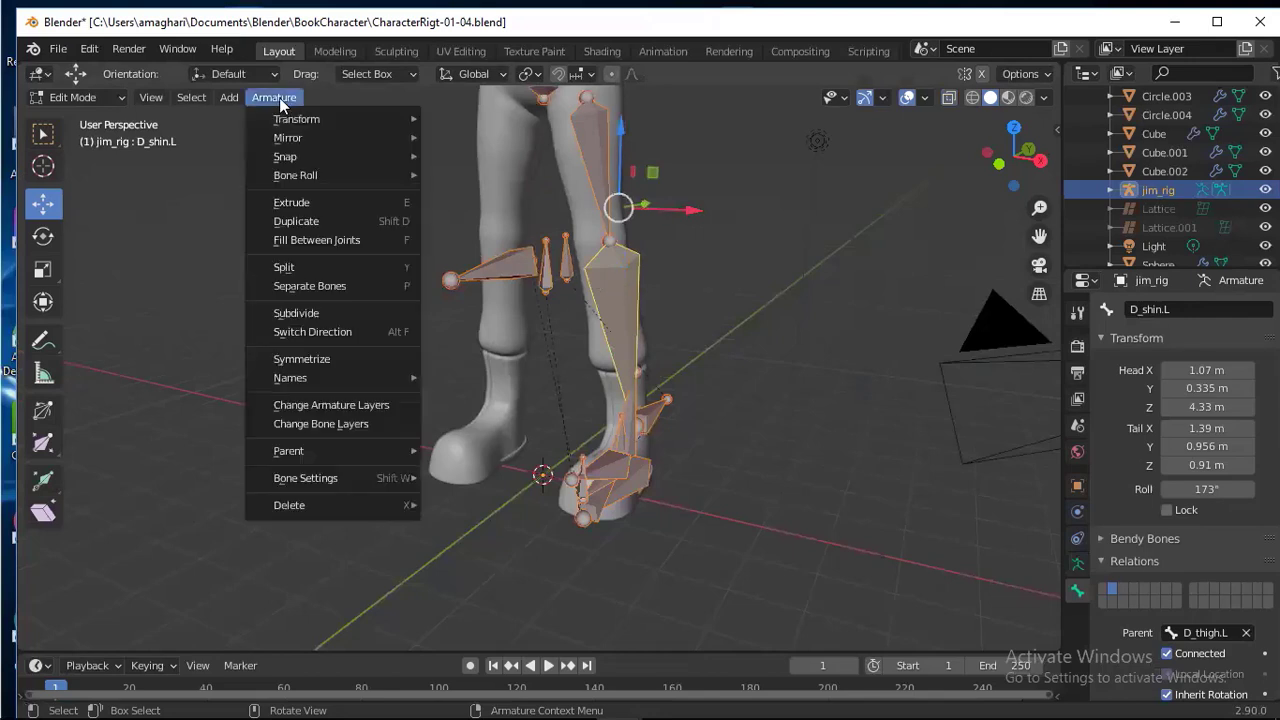
mouse_move(292, 377)
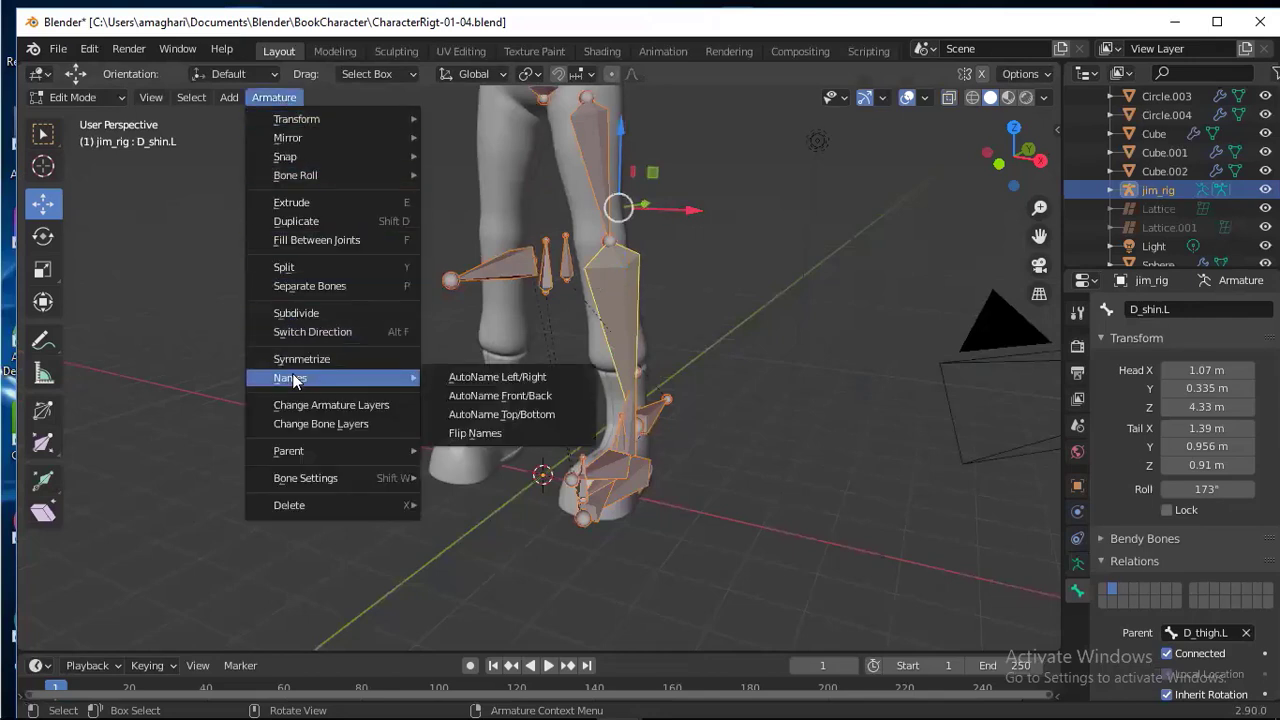
click(529, 377)
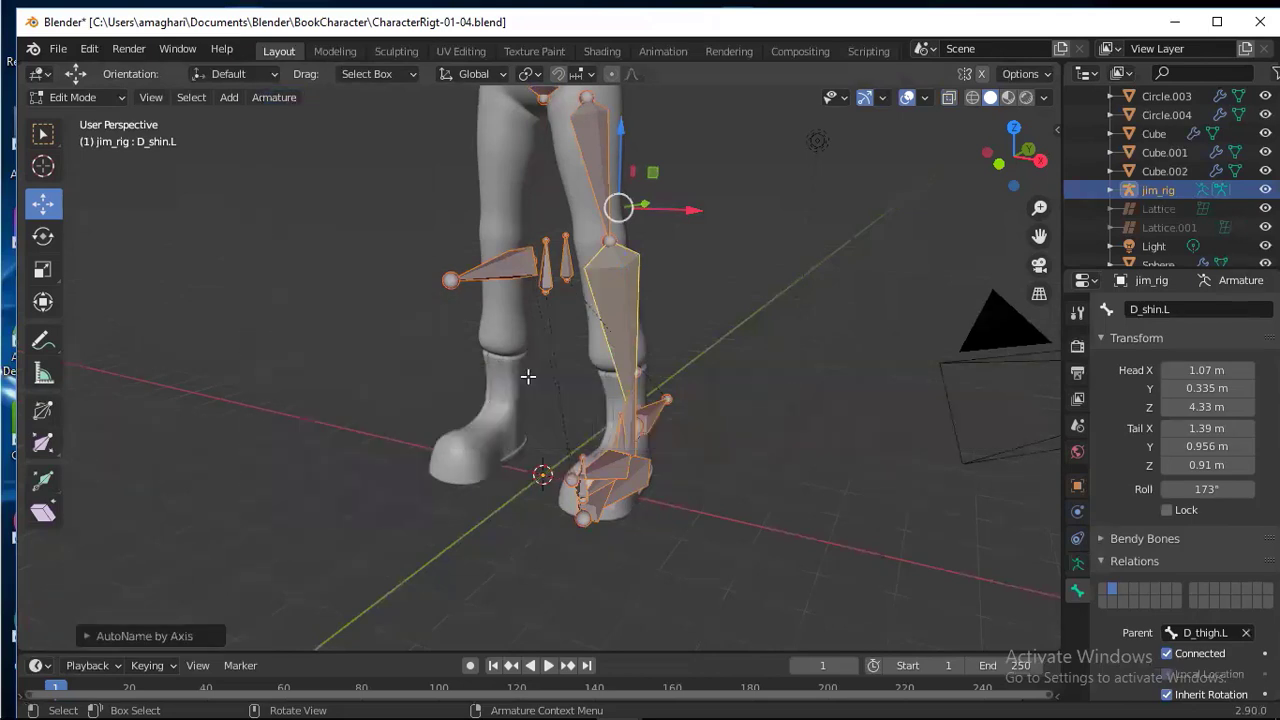
- Check the names of the left shin, thigh, leg pole, toe pole and foot pole bones
click(616, 299)
click(588, 186)
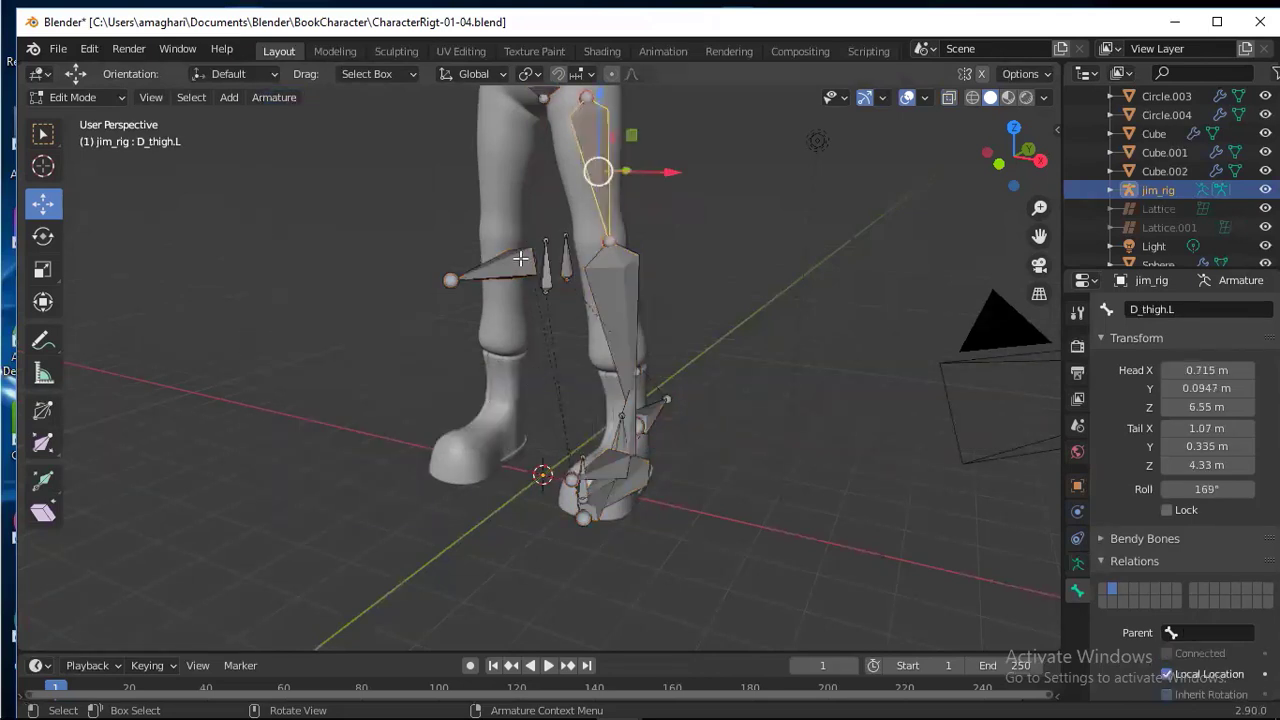
click(517, 261)
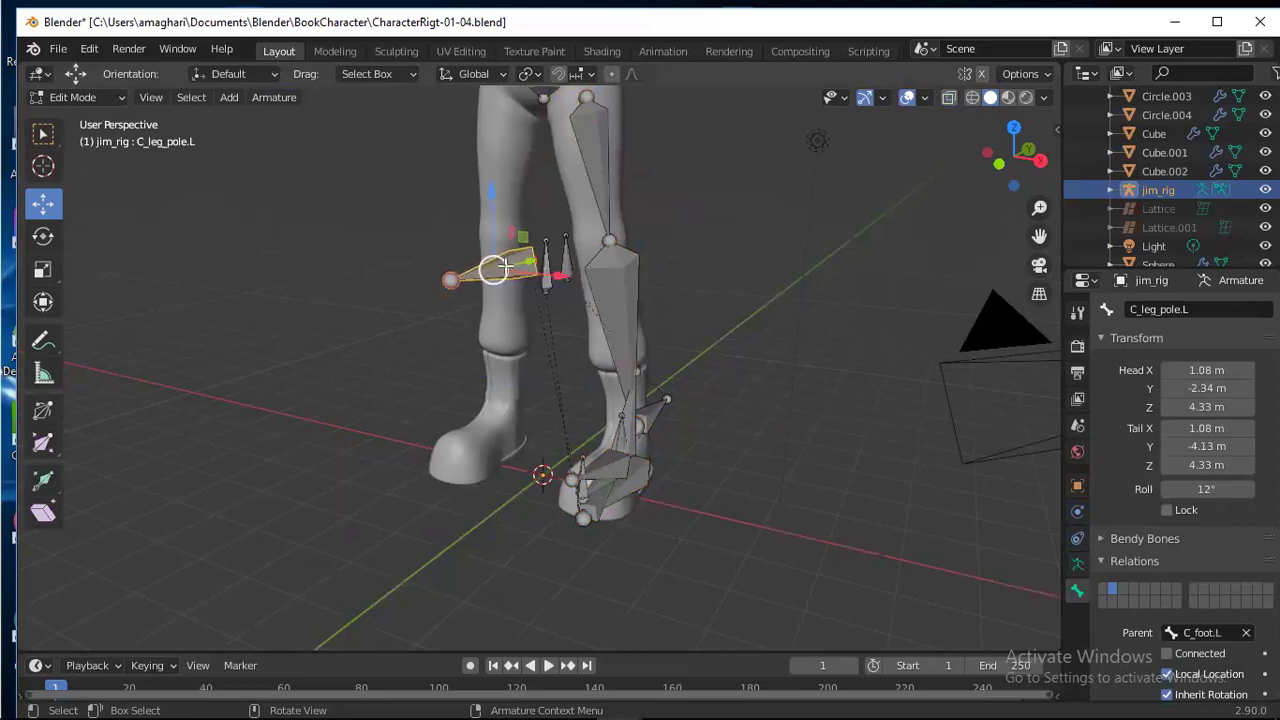
click(546, 262)
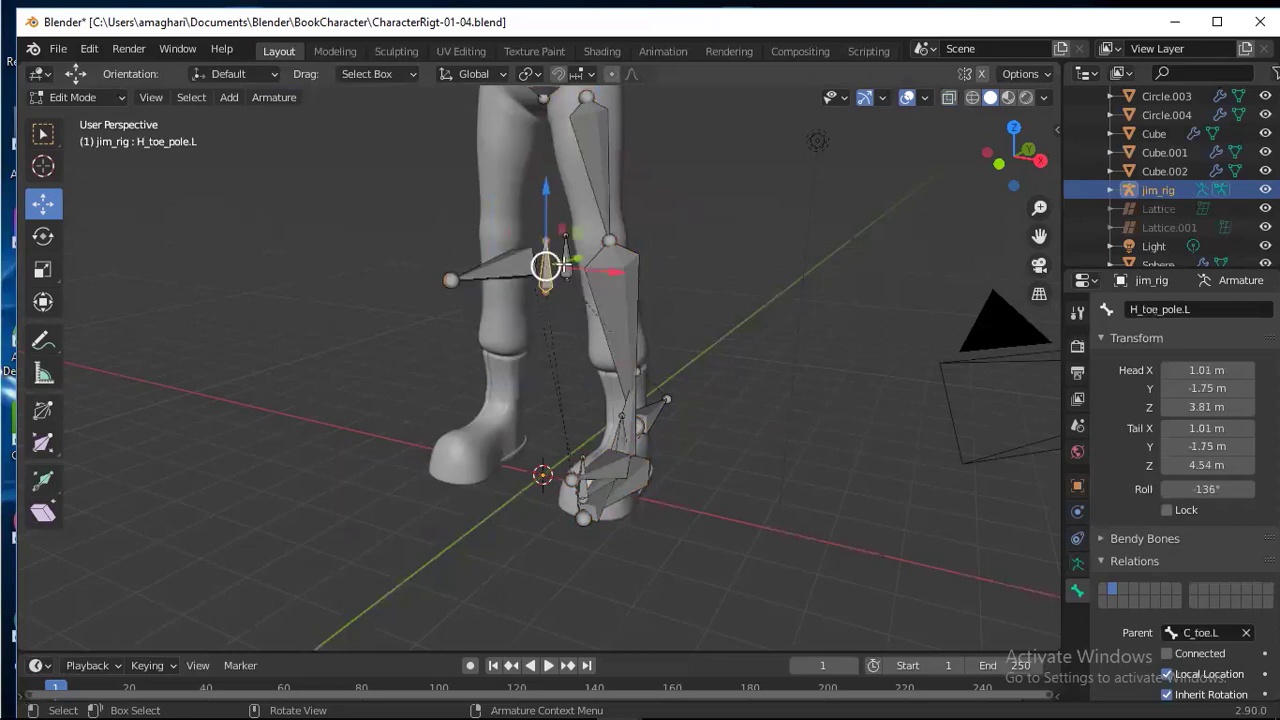
click(566, 257)
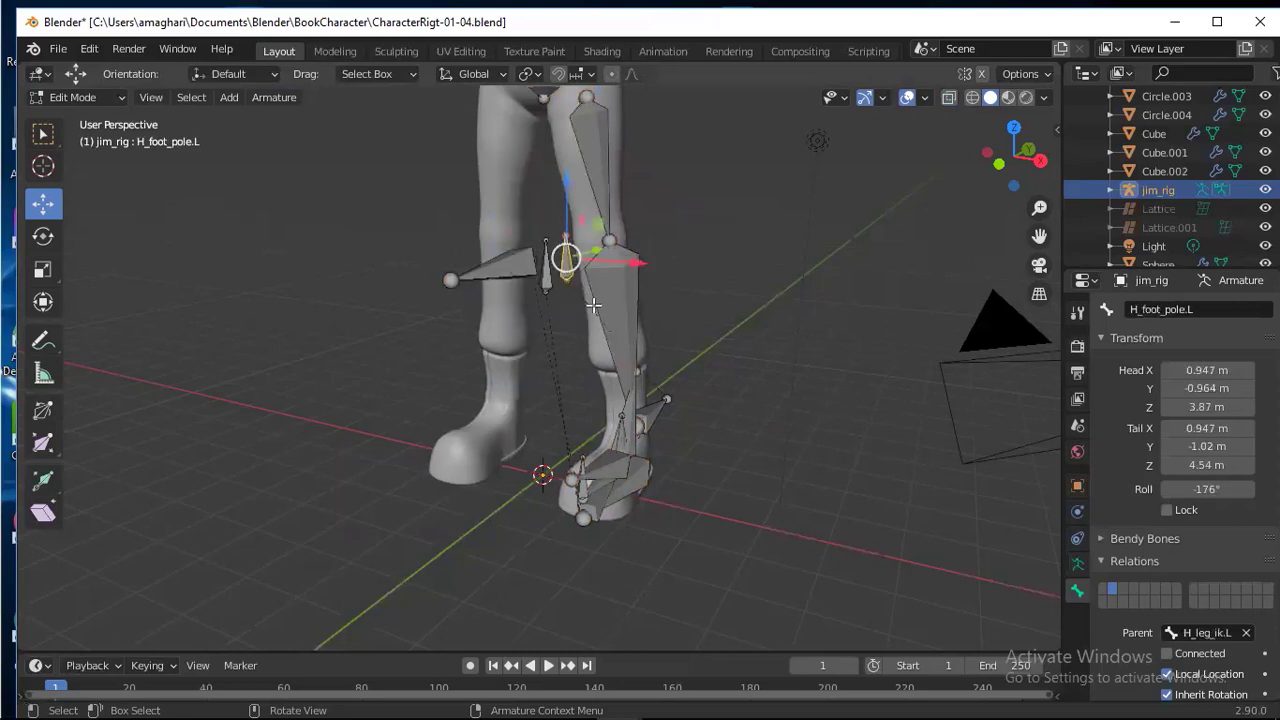
- Check the side suffix in the names of the hips, spine and head bones along the body's centre
scroll(597, 320, down, 4)
scroll(602, 338, up, 3)
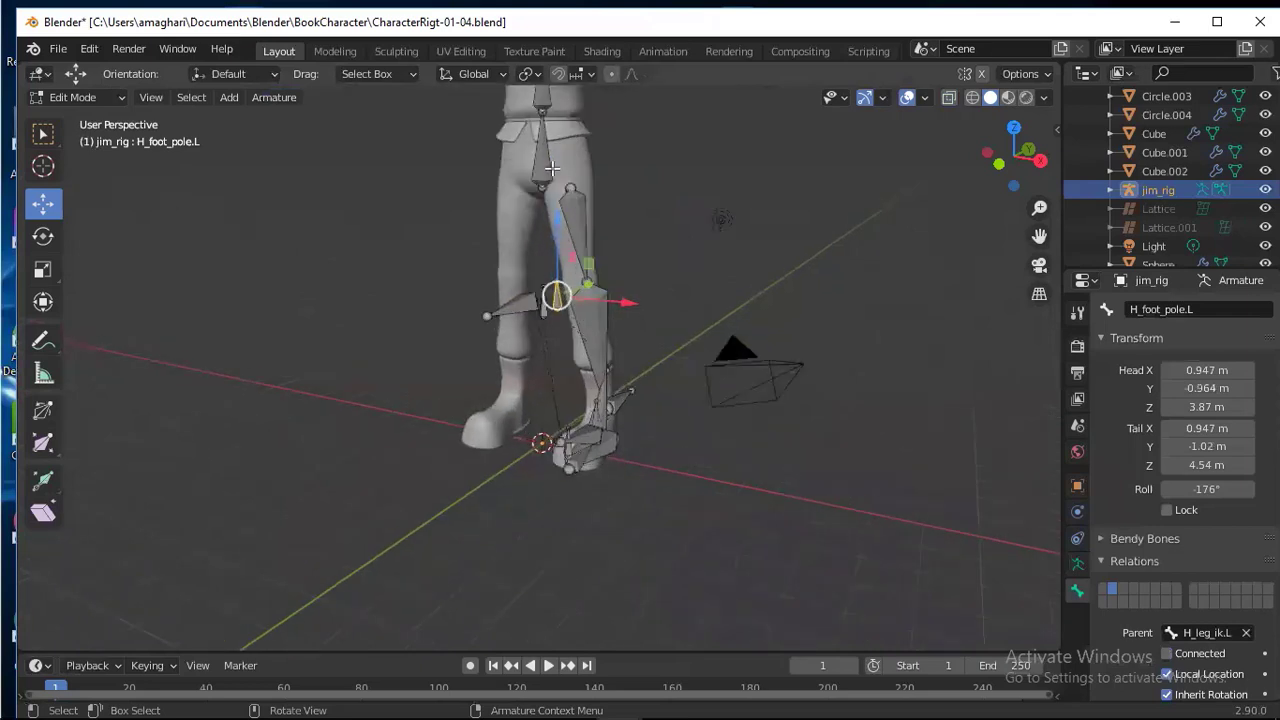
click(578, 217)
click(542, 172)
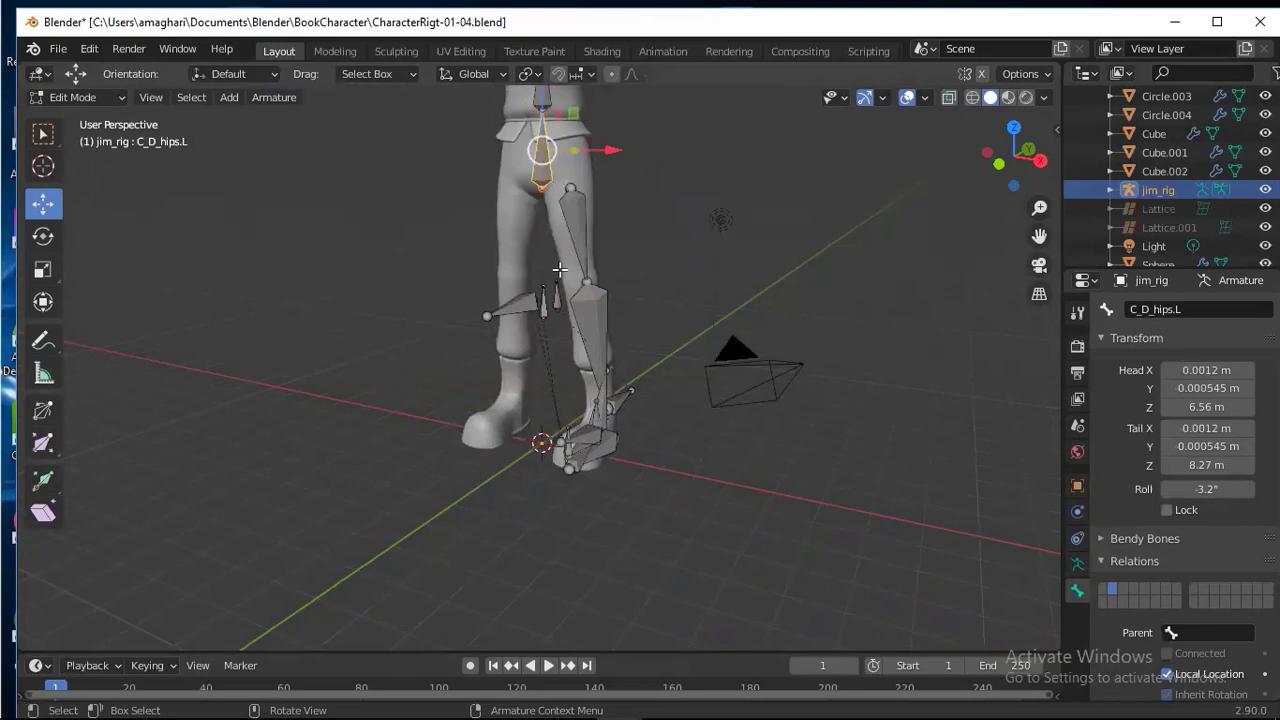
scroll(559, 270, down, 2)
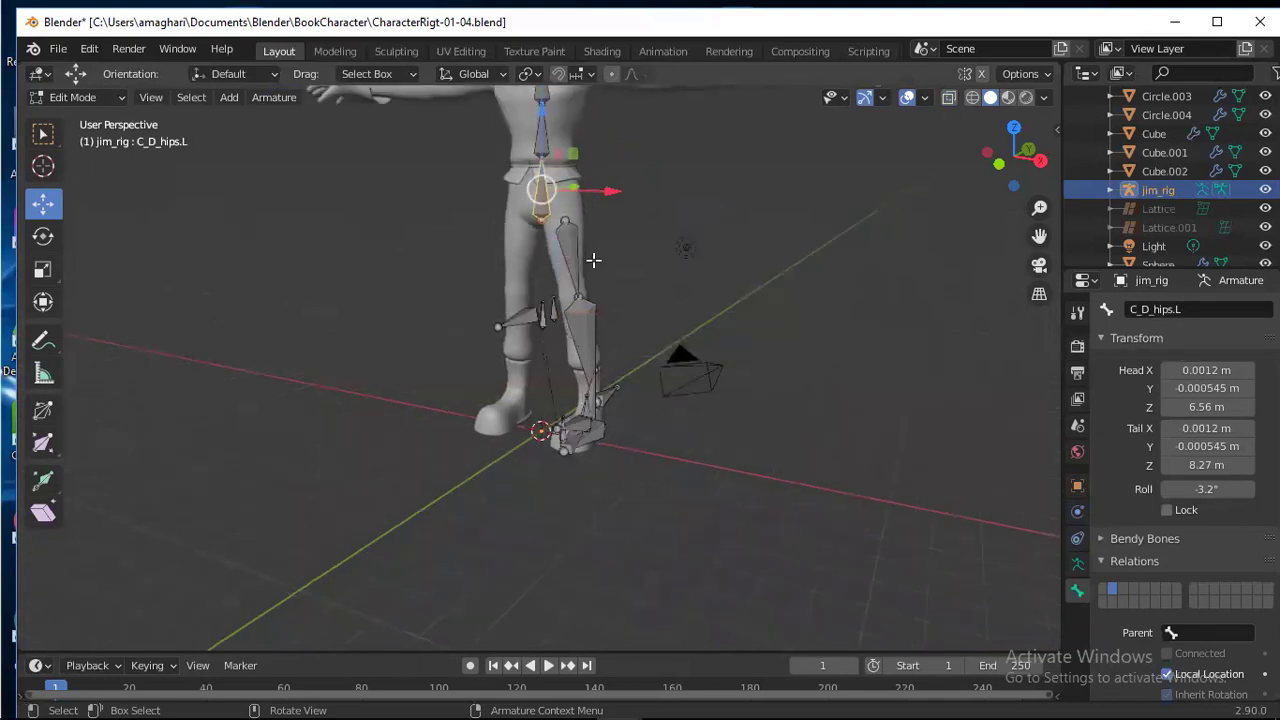
scroll(594, 260, up, 2)
scroll(594, 260, down, 4)
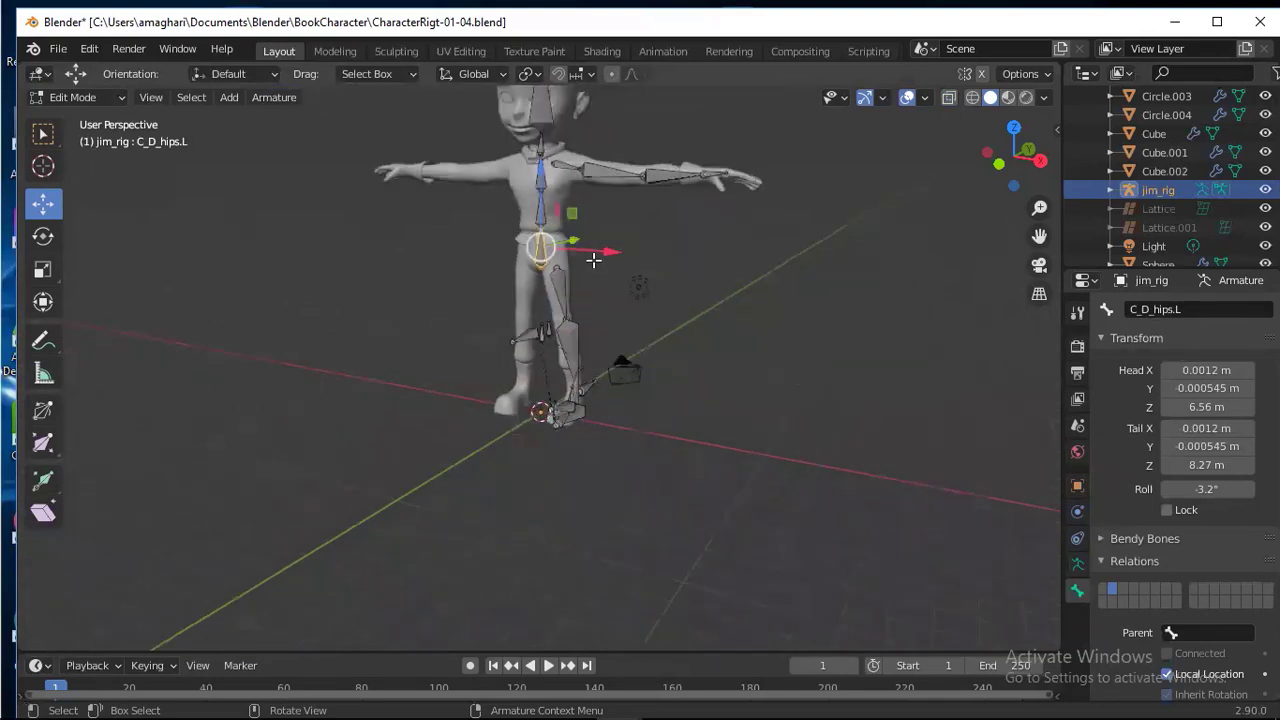
click(543, 210)
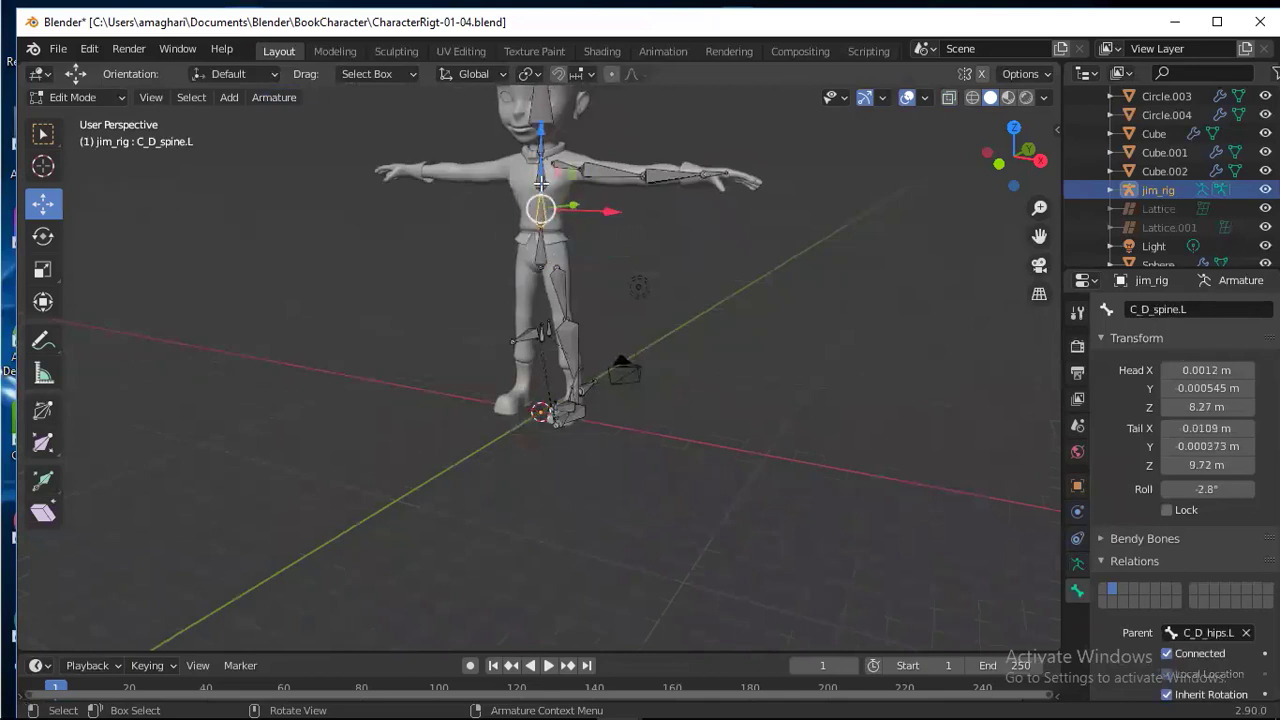
click(542, 176)
click(537, 107)
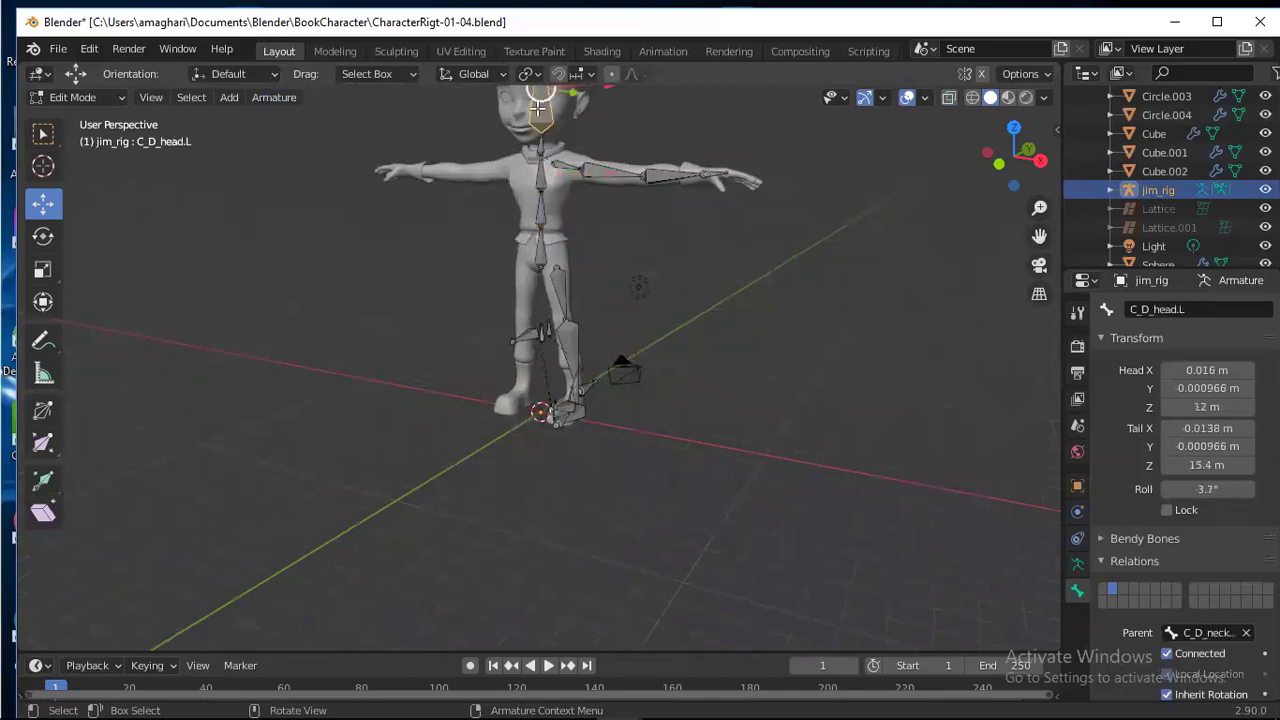
- Examine the placement of the leg and torso bones from the front of the character
scroll(556, 298, up, 2)
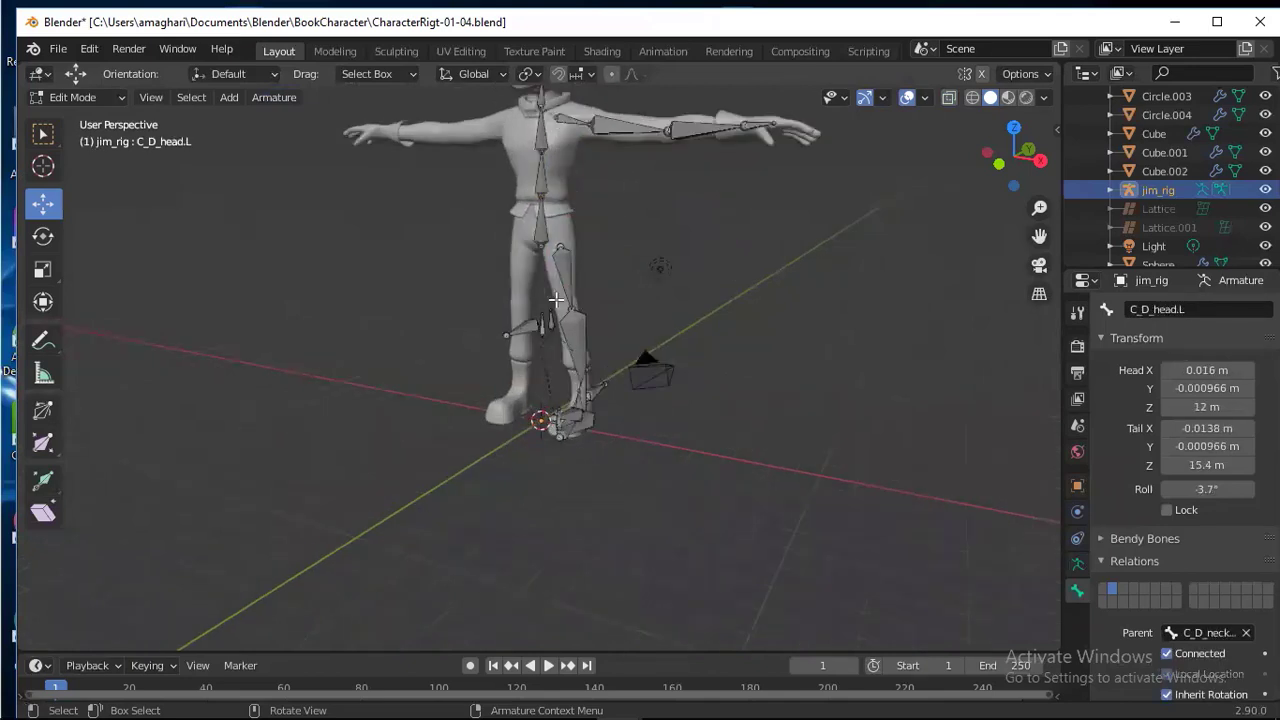
scroll(556, 298, down, 1)
middle_drag(556, 298, 609, 309)
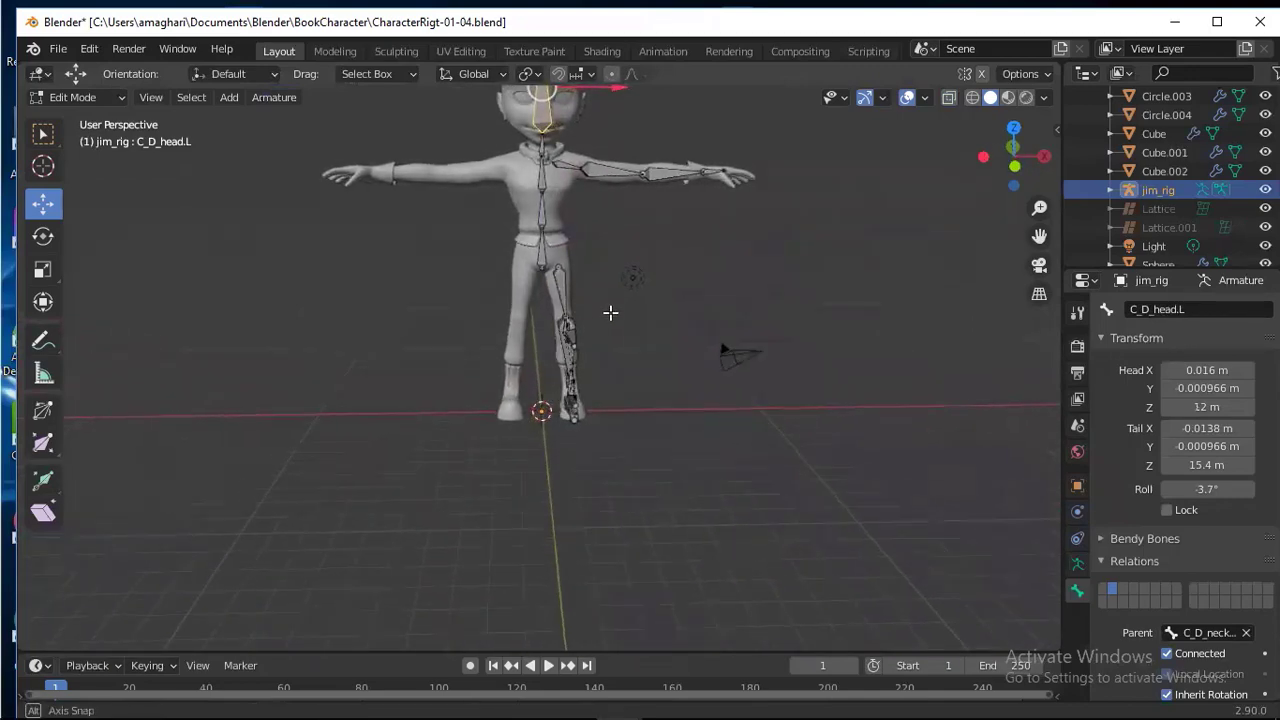
scroll(629, 348, up, 2)
scroll(629, 348, down, 3)
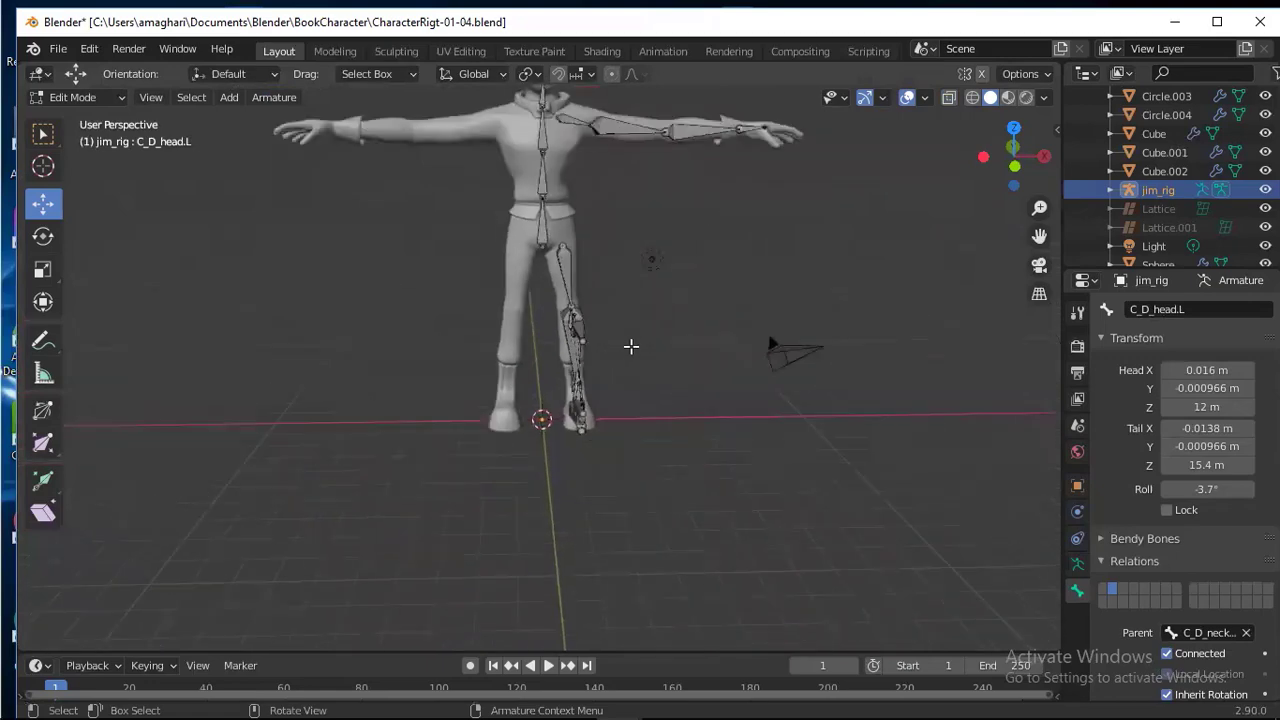
key(KP_3)
key(KP_1)
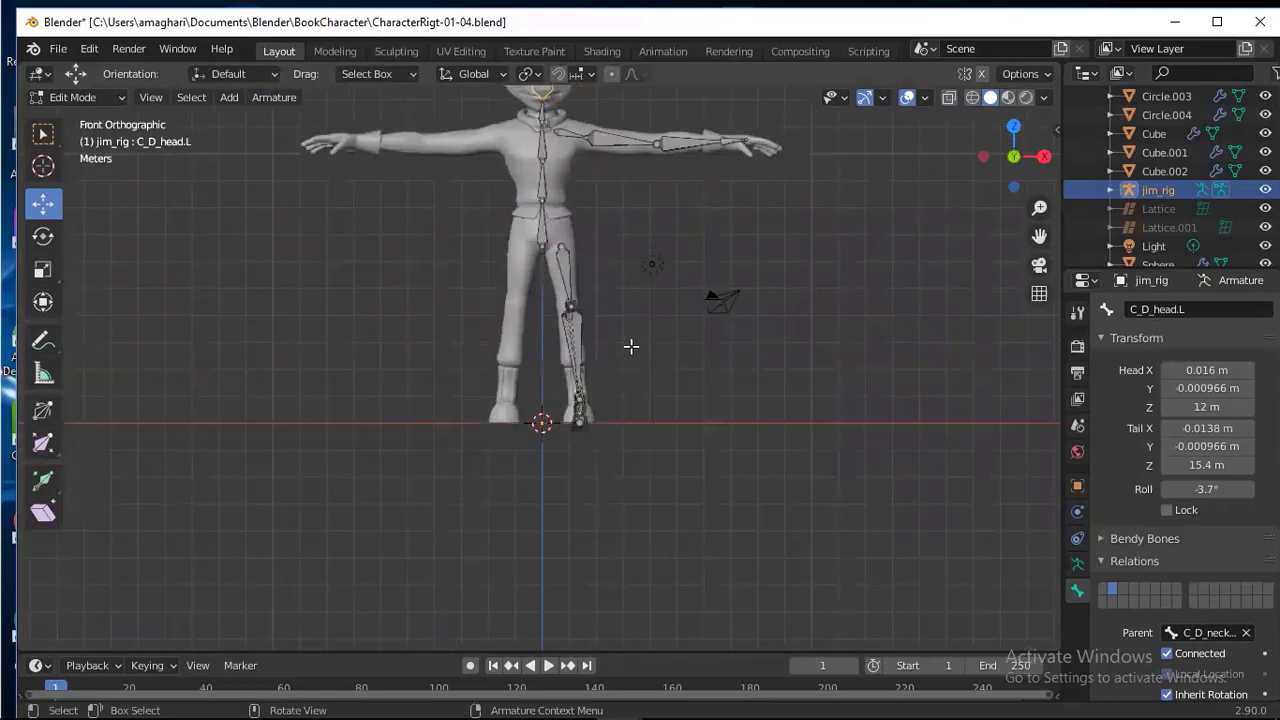
scroll(631, 346, up, 2)
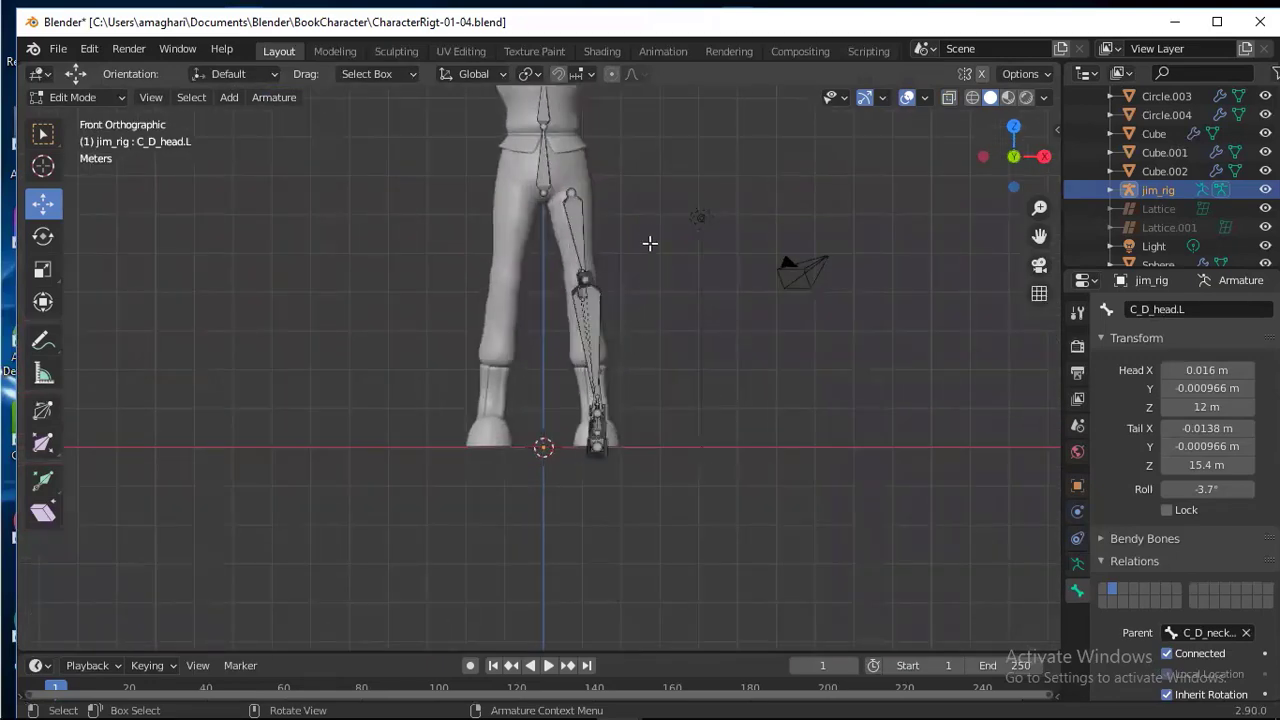
middle_drag(649, 243, 635, 500)
middle_drag(661, 438, 660, 388)
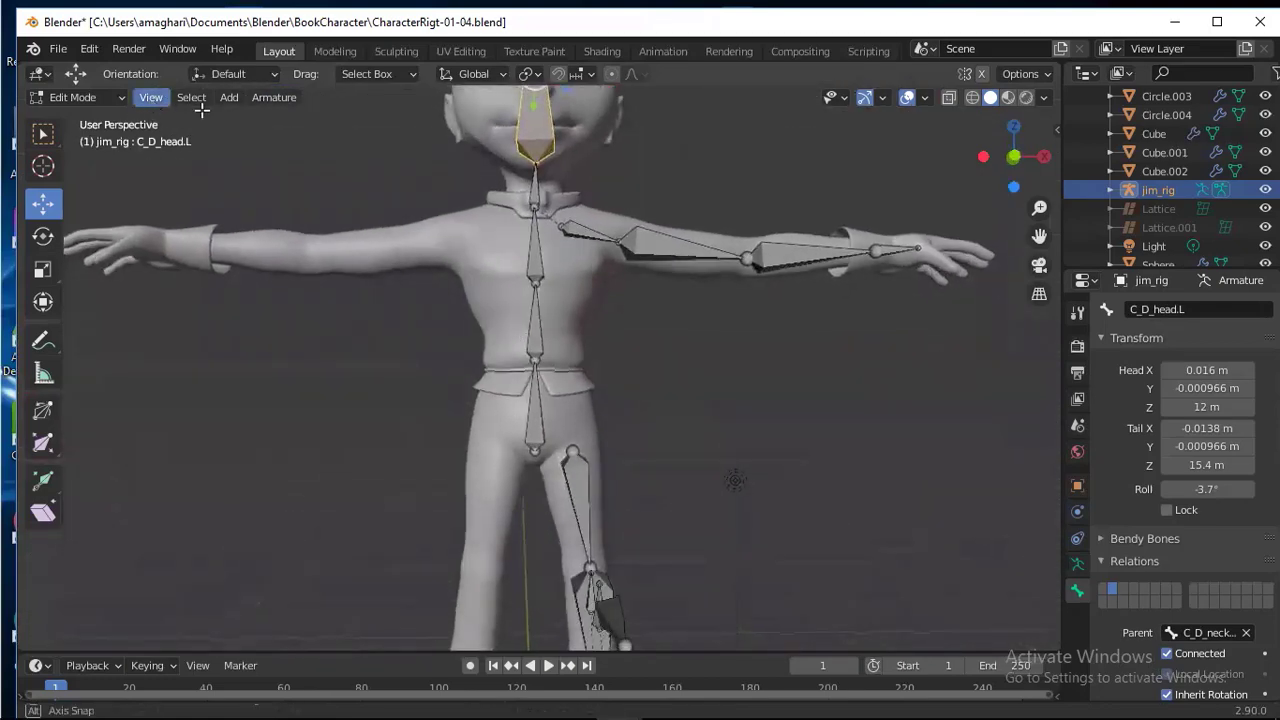
click(537, 318)
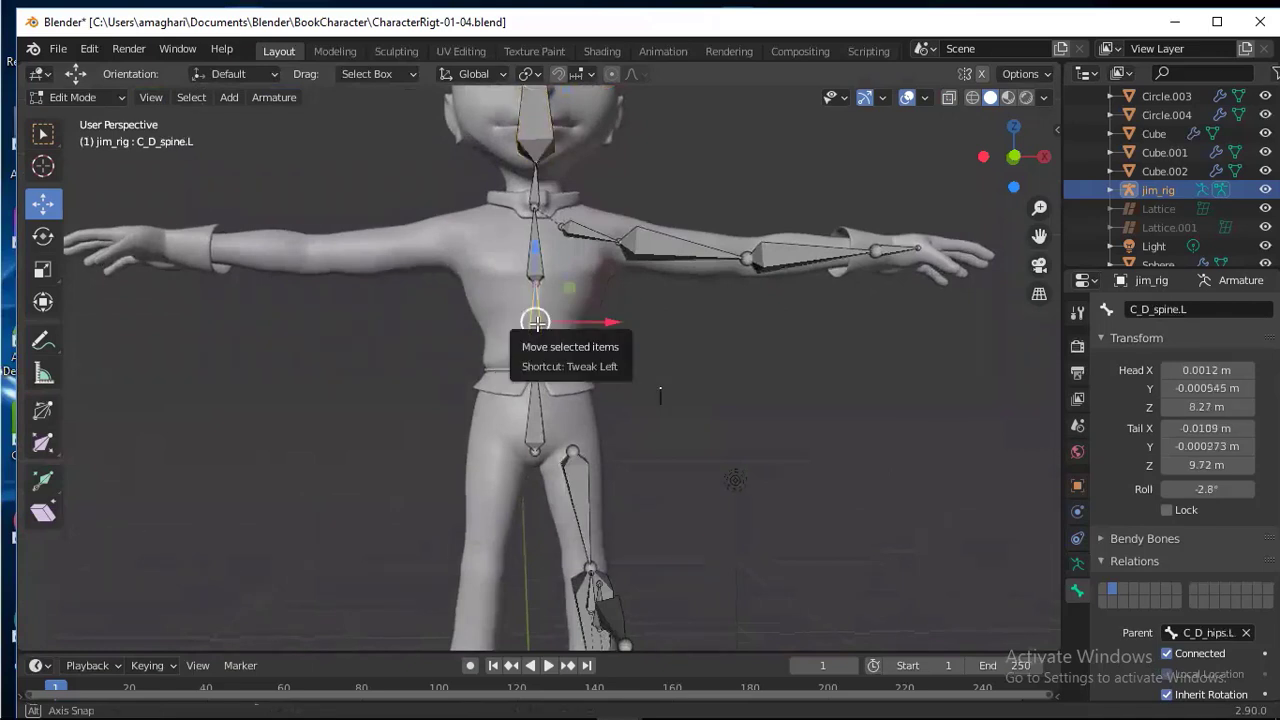
key(a)
click(274, 97)
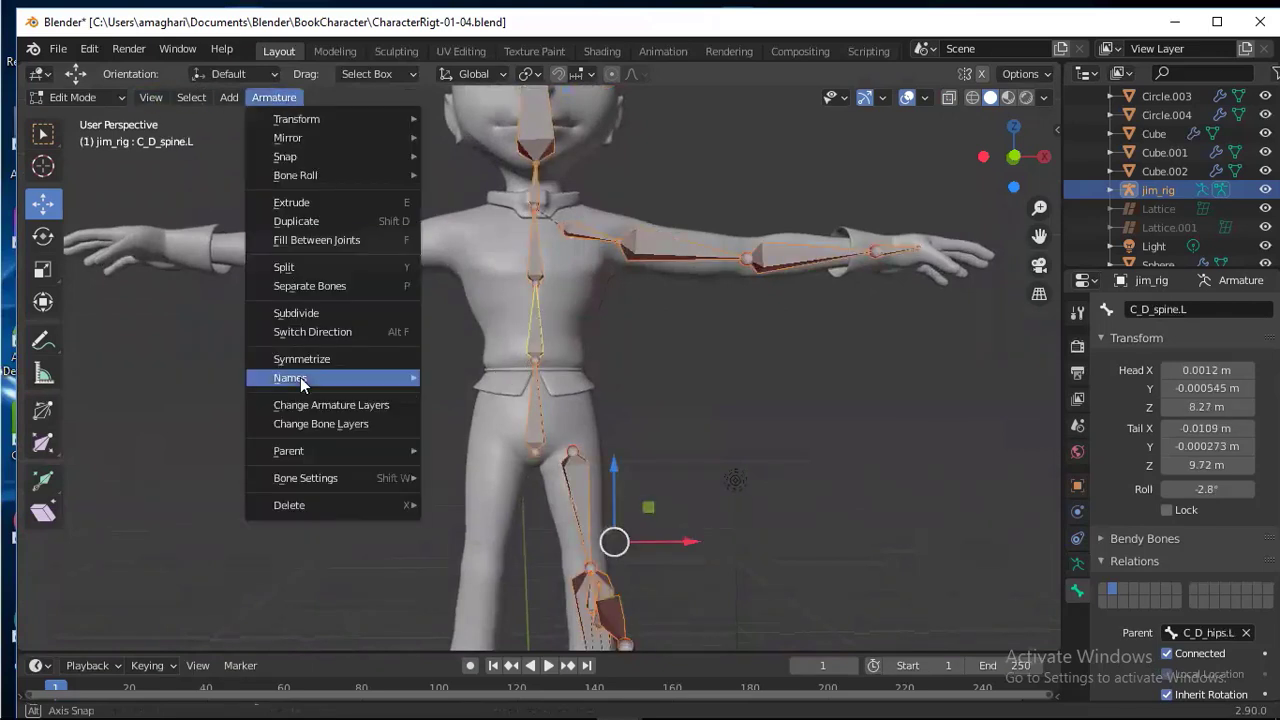
mouse_move(300, 378)
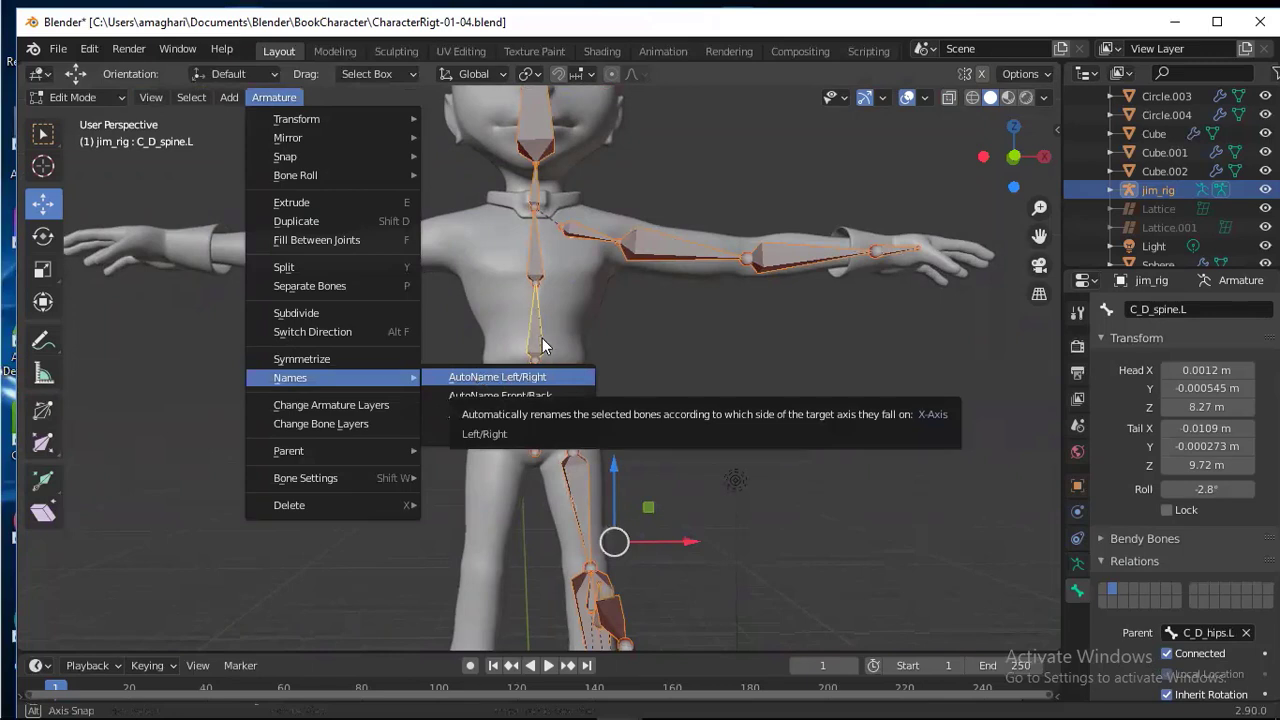
click(540, 268)
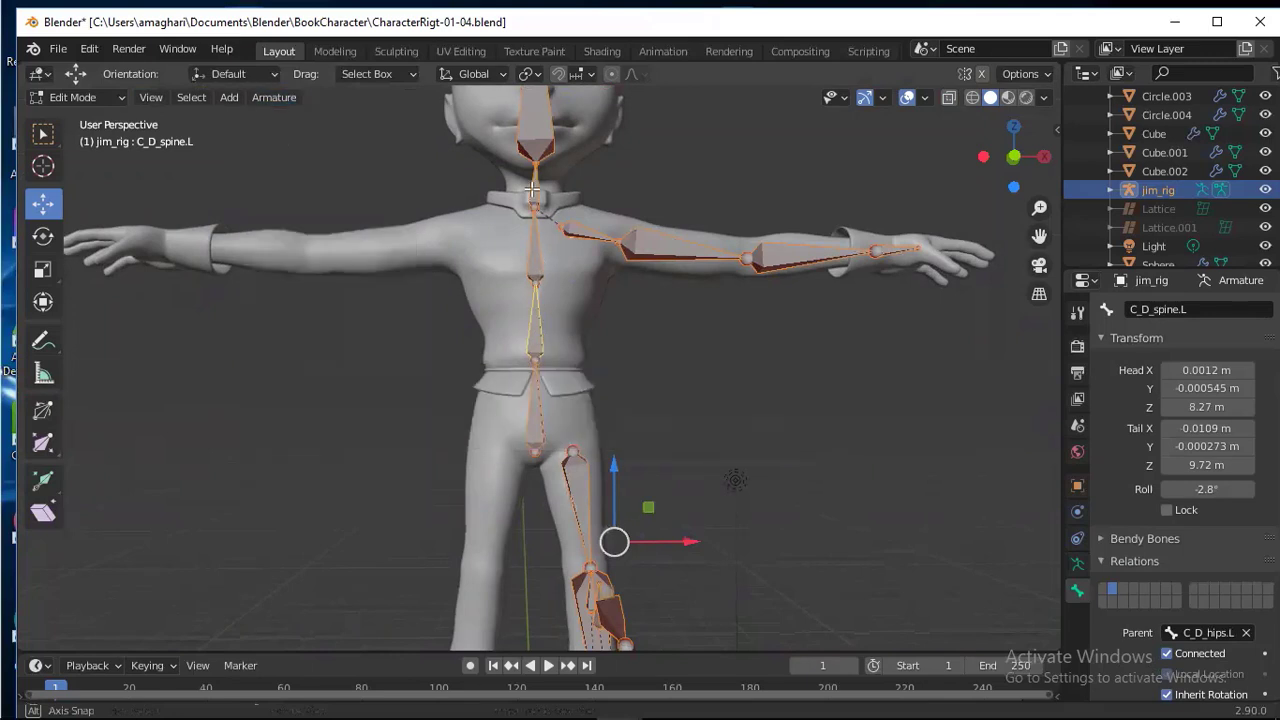
- Remove the .L suffix from the head bone's name so it is called C_D_head
click(538, 141)
click(1203, 310)
key(ctrl+c)
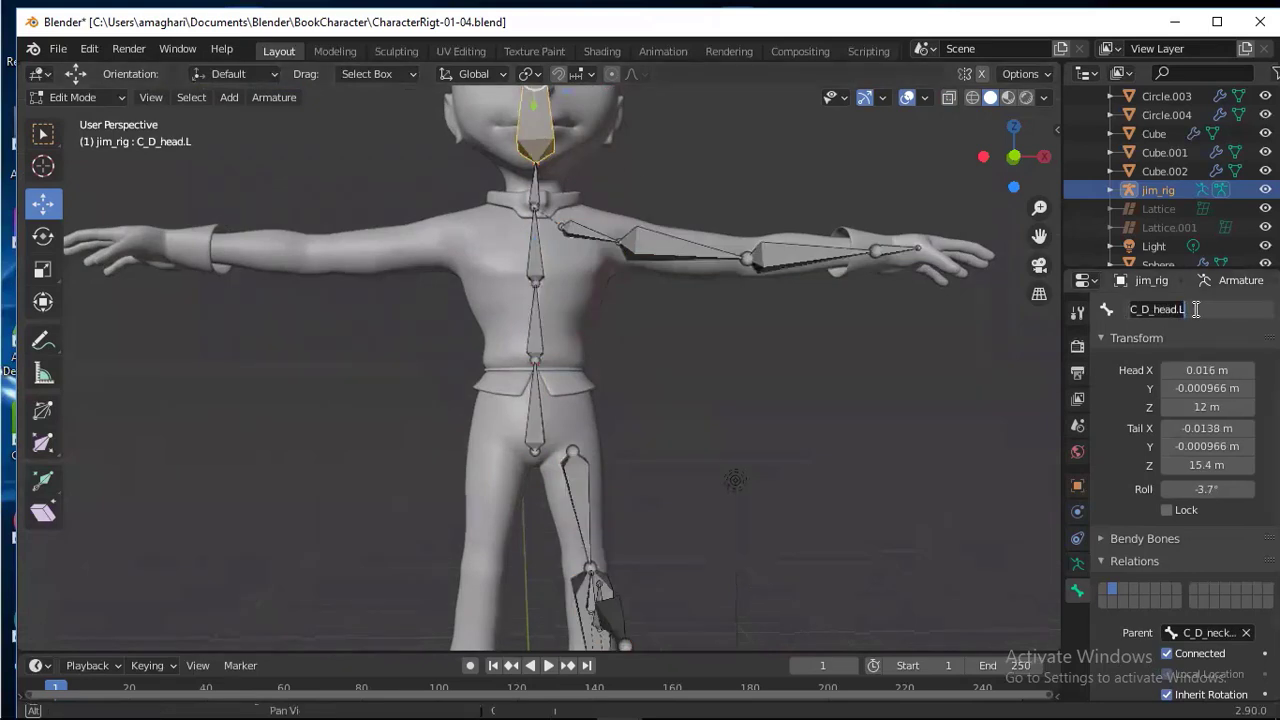
key(BackSpace)
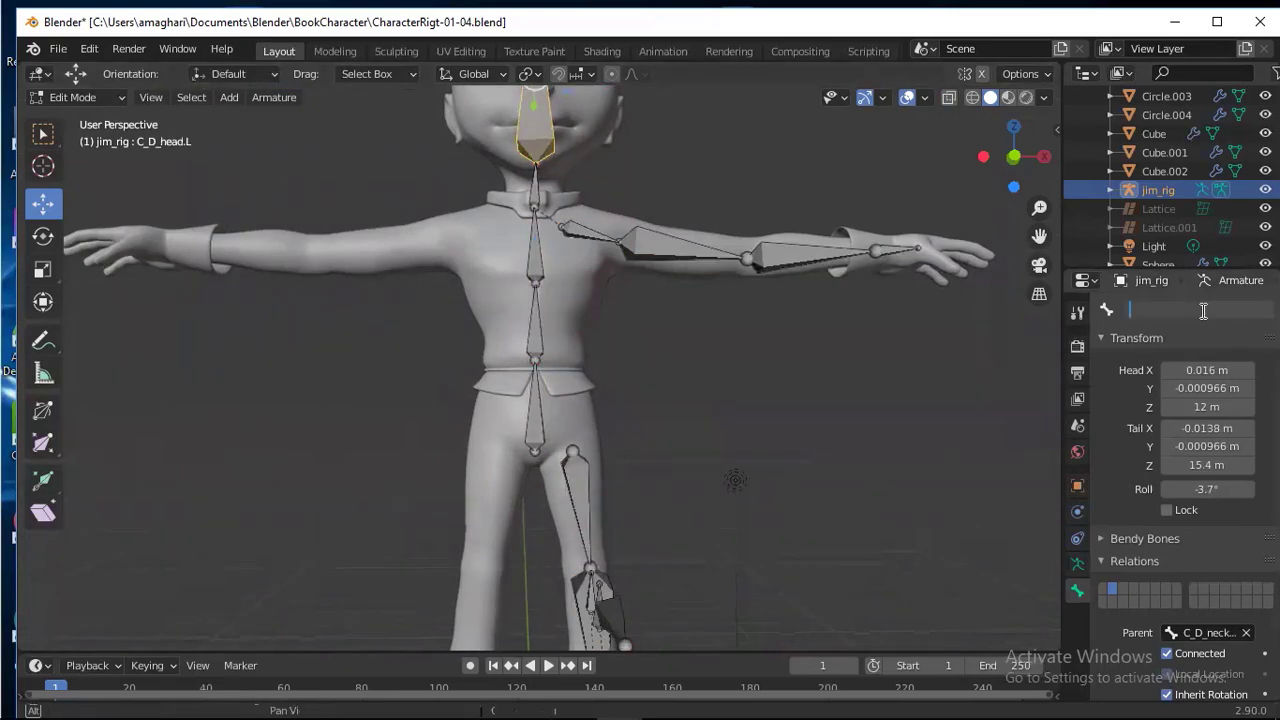
key(ctrl+v)
key(Return)
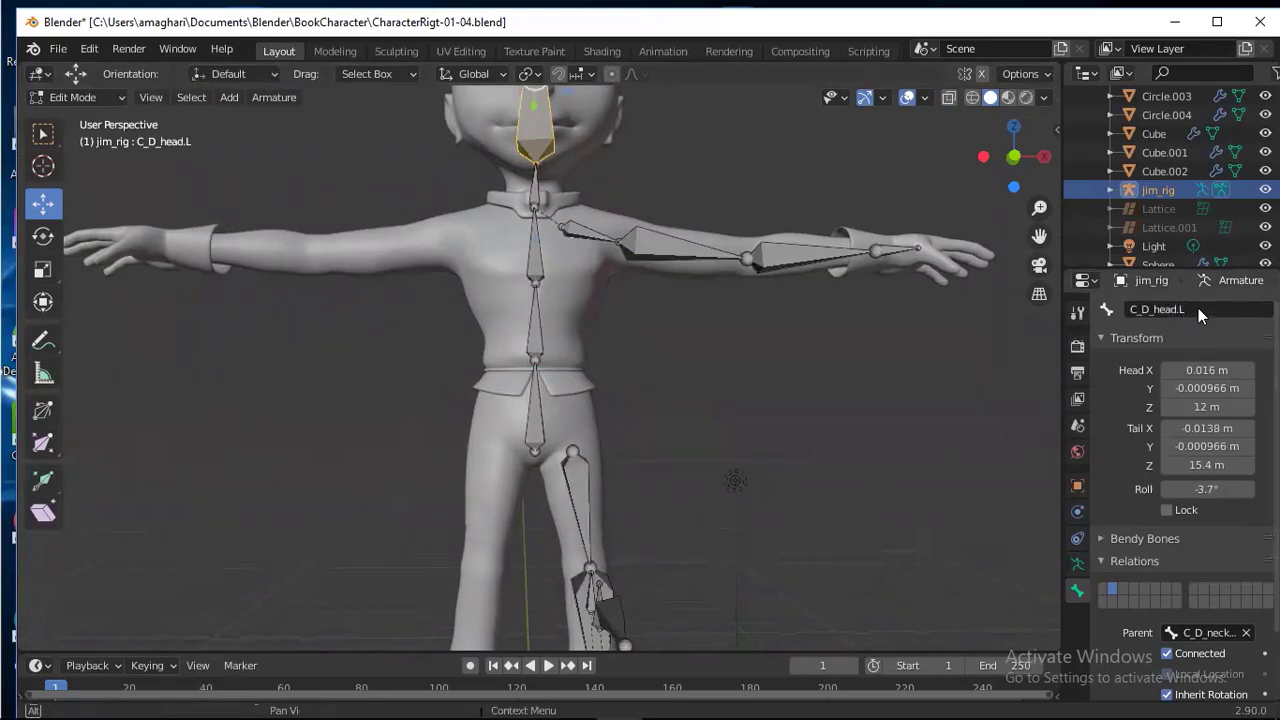
click(1184, 309)
key(ctrl+c)
key(BackSpace)
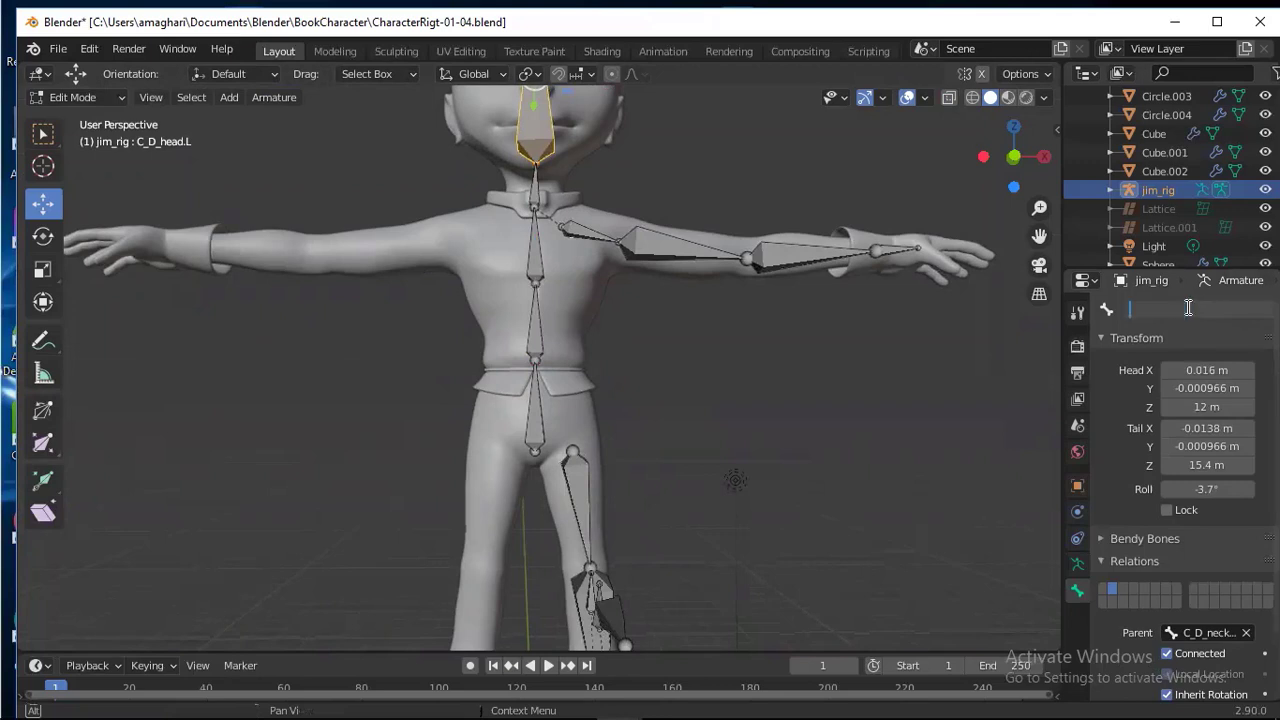
key(ctrl+v)
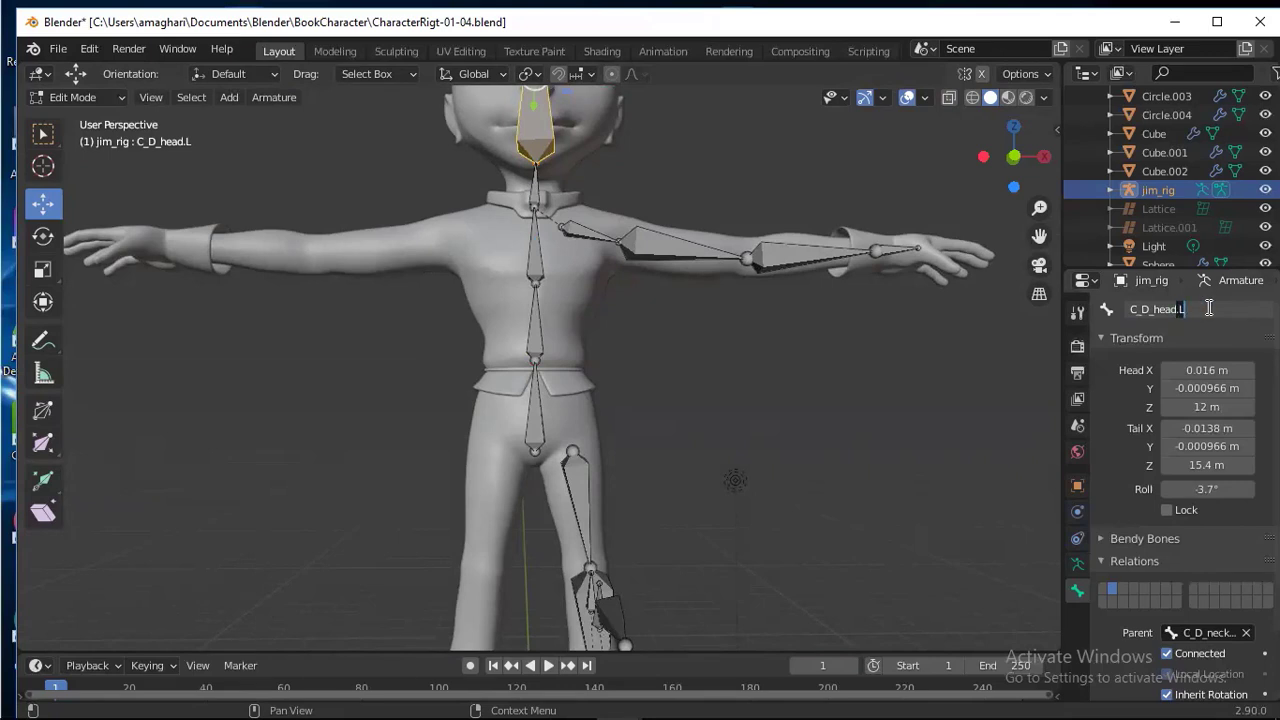
- Rename the neck bone to C_D_neck, without a side suffix
click(537, 204)
click(536, 190)
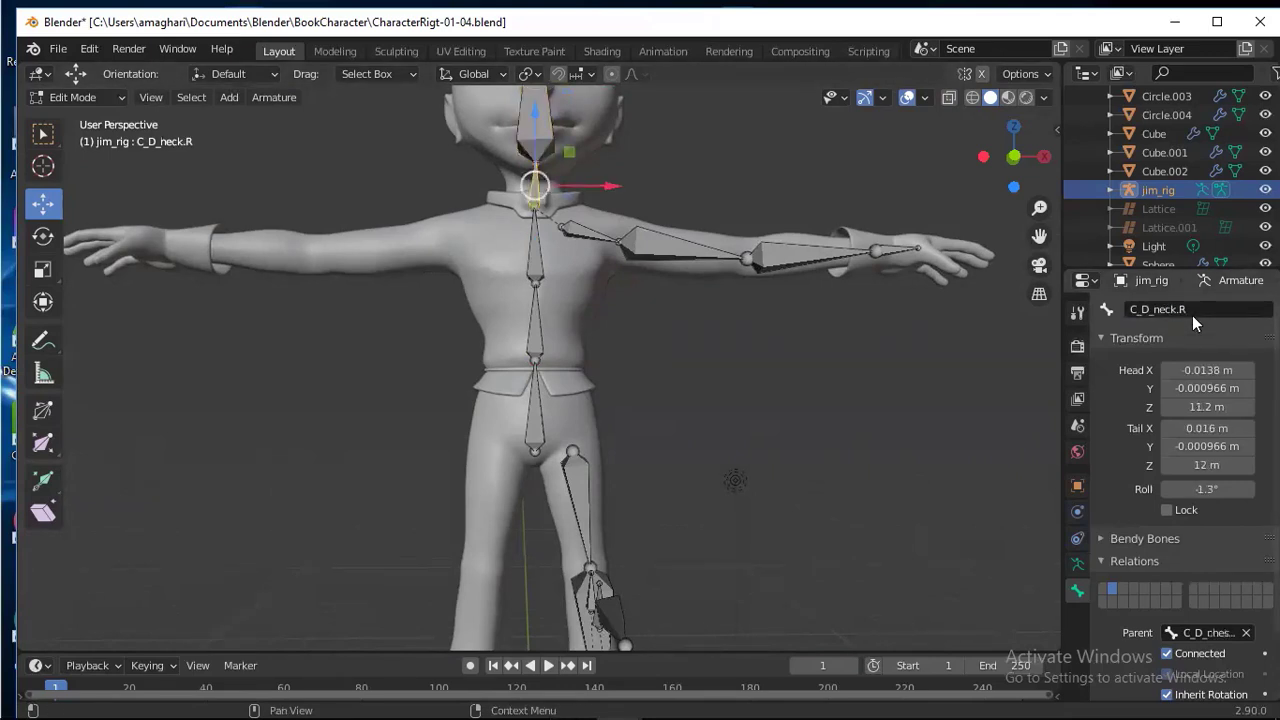
click(1183, 308)
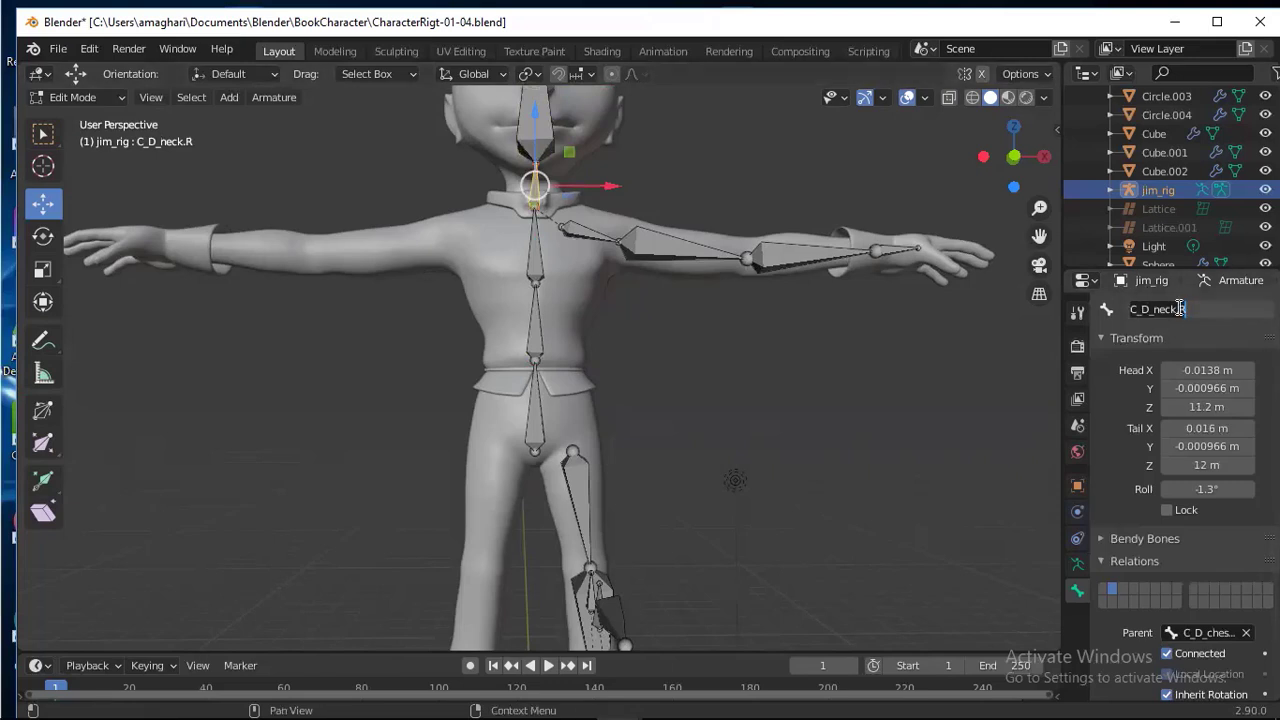
key(BackSpace)
key(BackSpace)
text(.R)
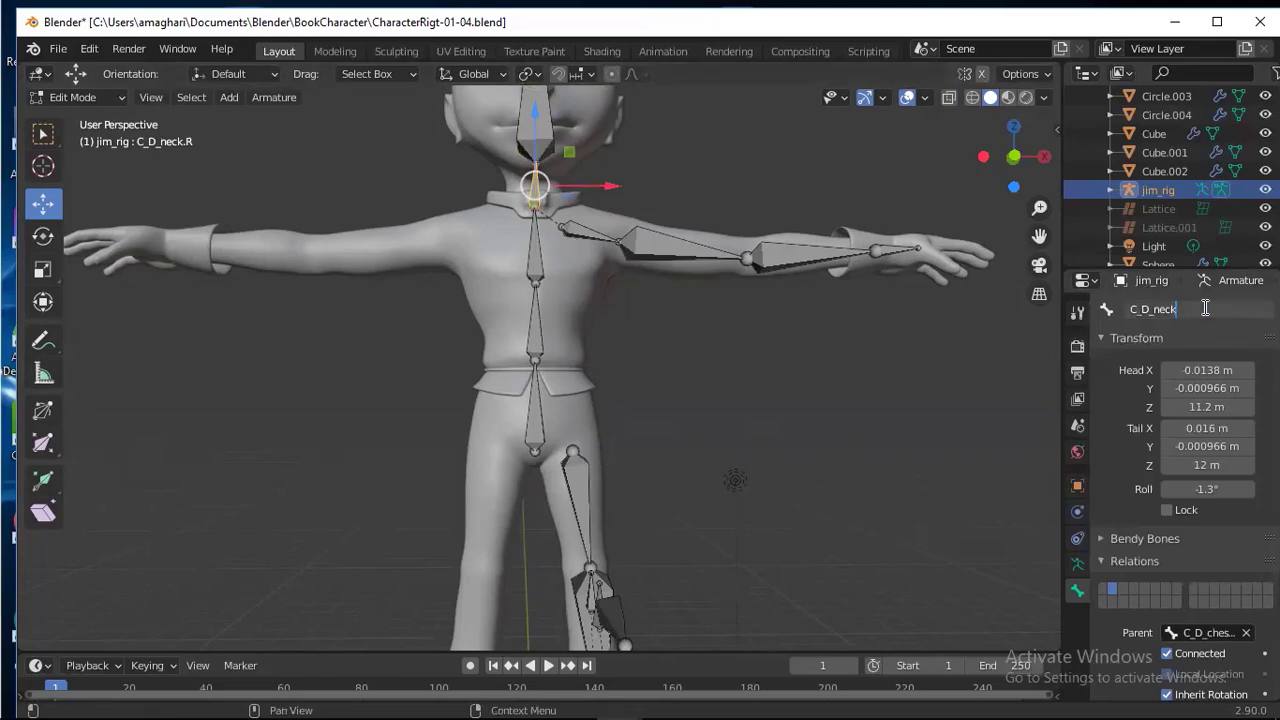
- Rename the chest bone to C_D_chest by removing its side suffix
click(535, 268)
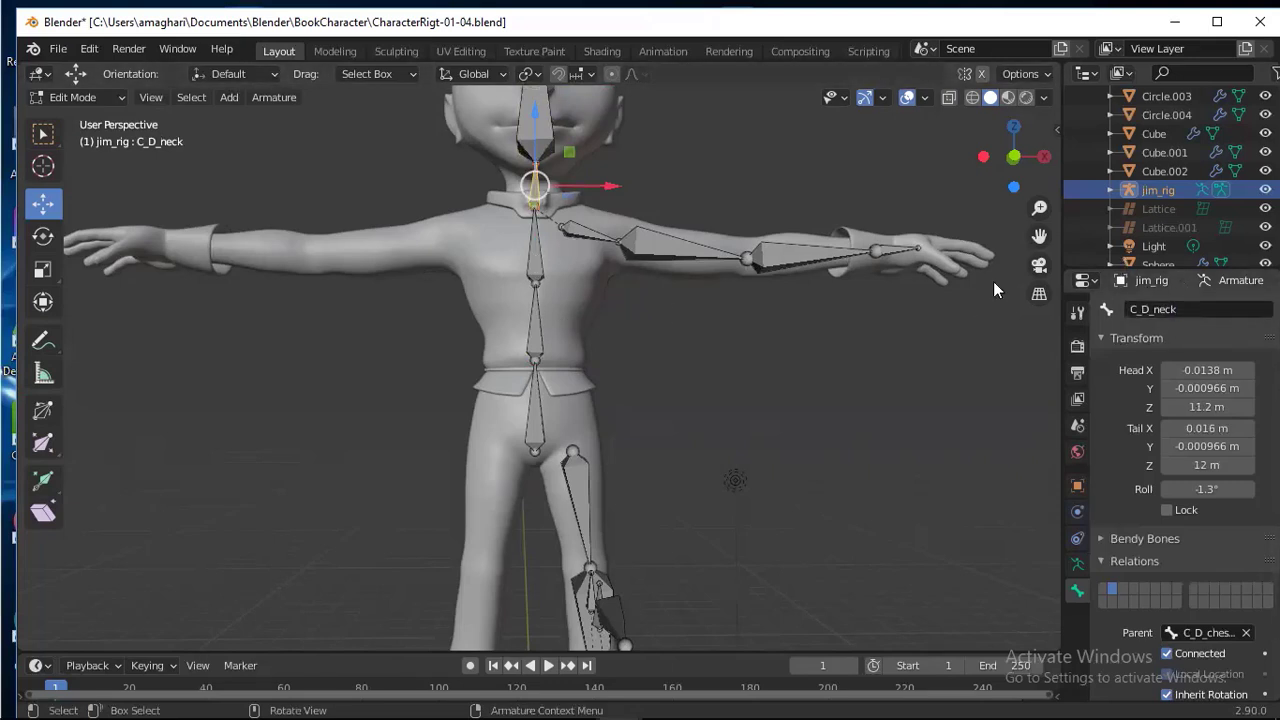
click(540, 263)
click(1176, 309)
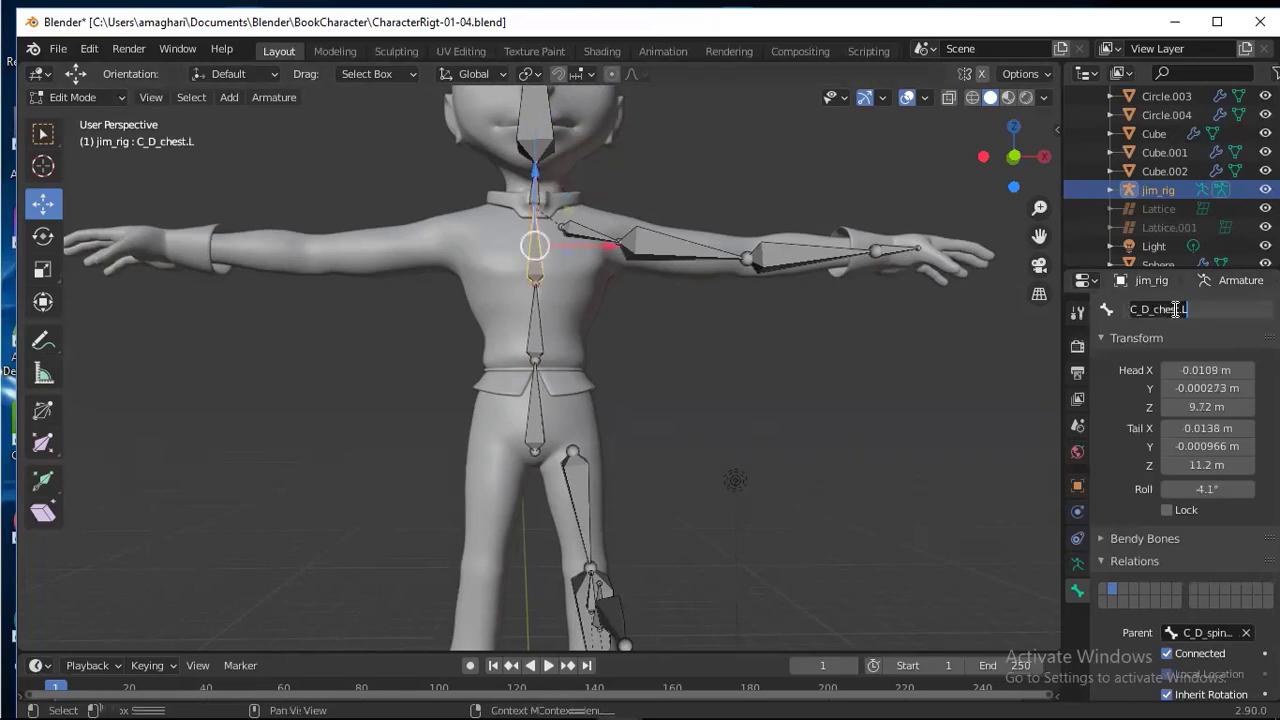
drag(1183, 309, 1226, 308)
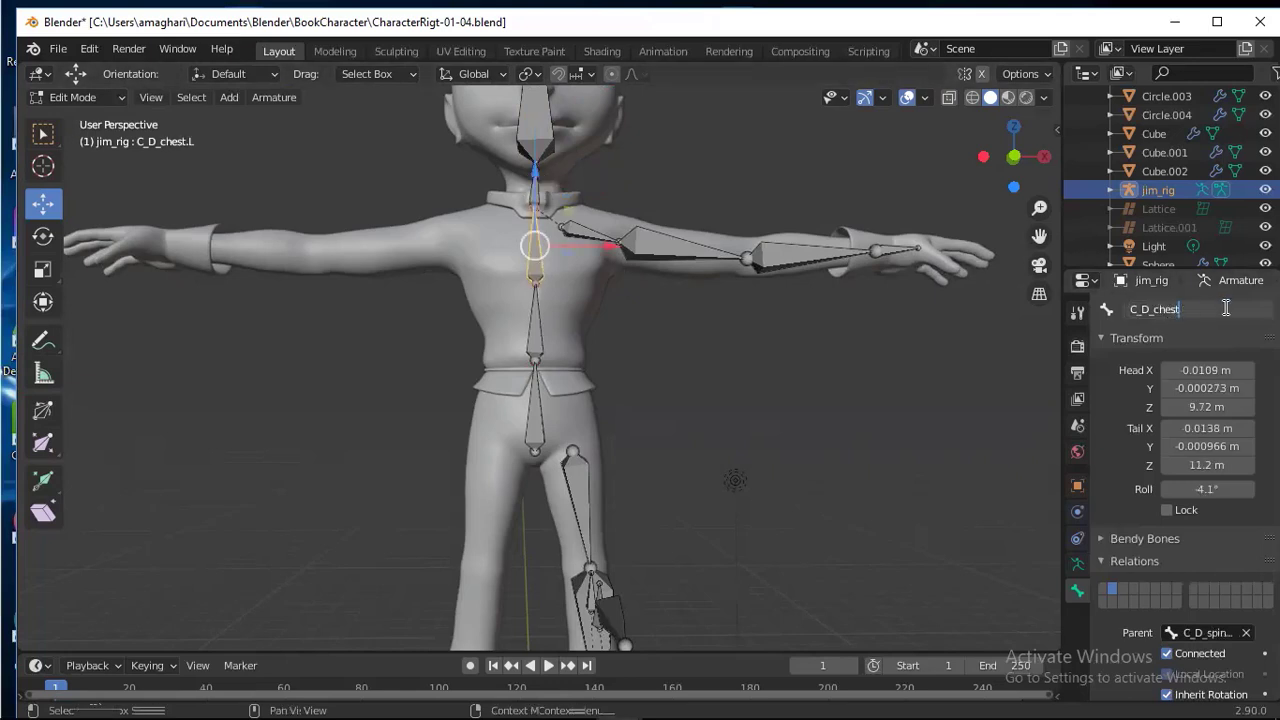
key(Return)
- Remove the .L suffix from the name of the spine bone between the hips and chest
click(535, 336)
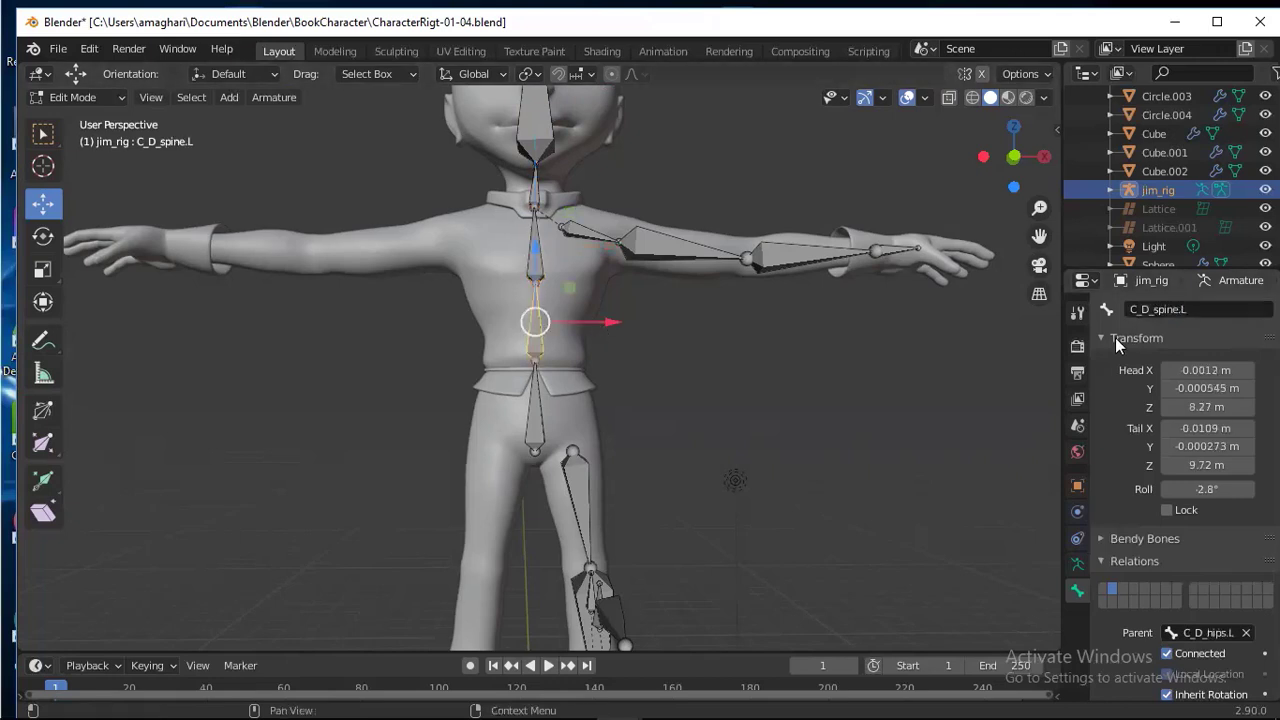
click(1186, 309)
drag(1183, 309, 1208, 308)
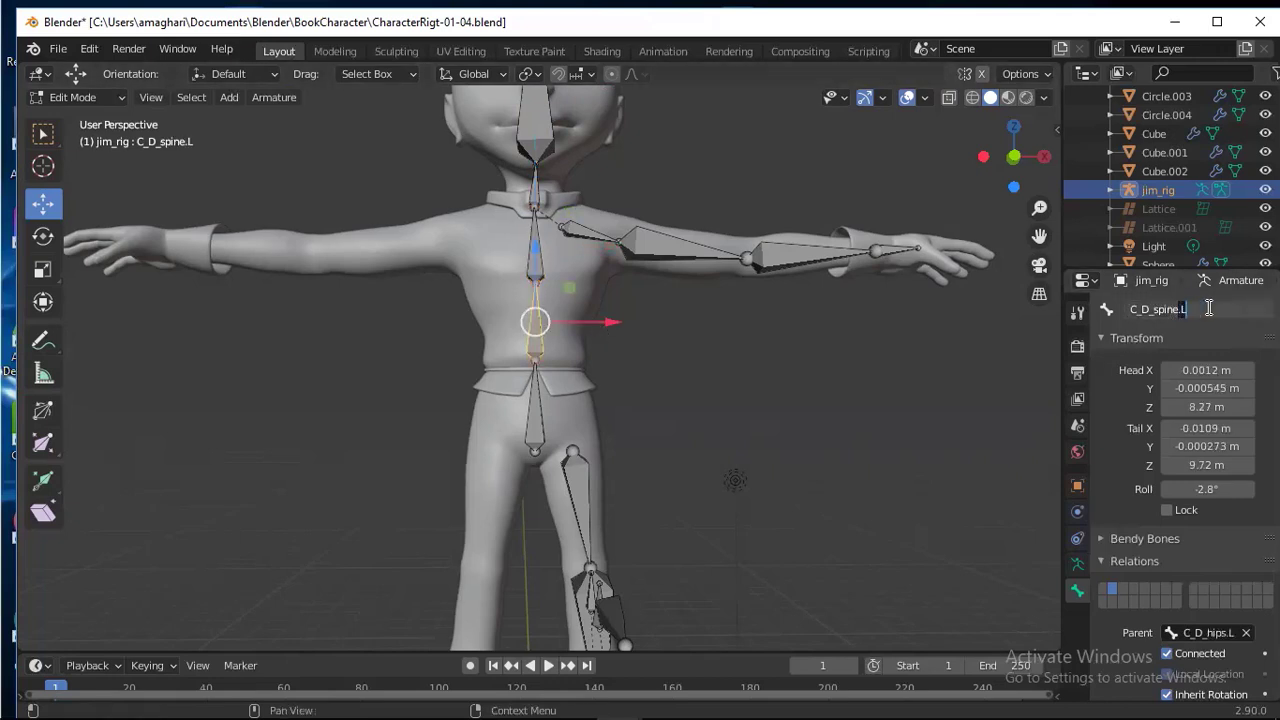
key(Return)
- Rename the hips bone to C_D_hips, dropping the .L suffix
click(535, 429)
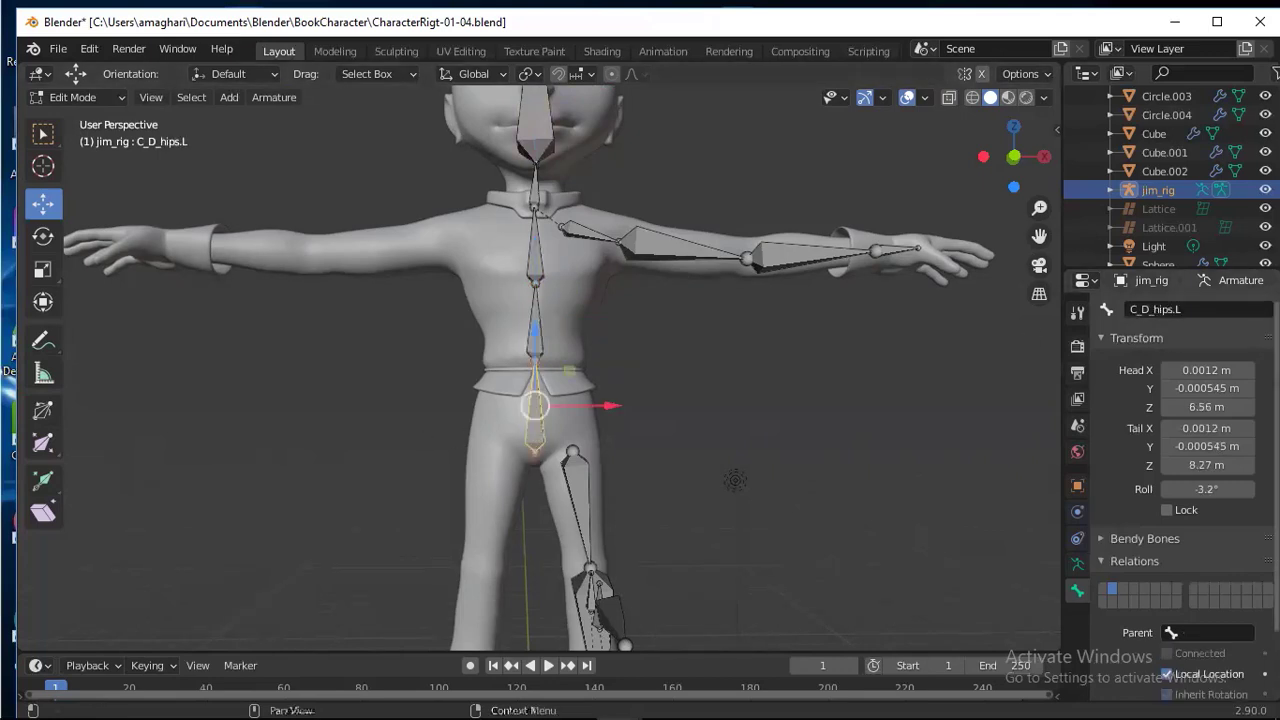
click(1172, 309)
drag(1186, 309, 1224, 309)
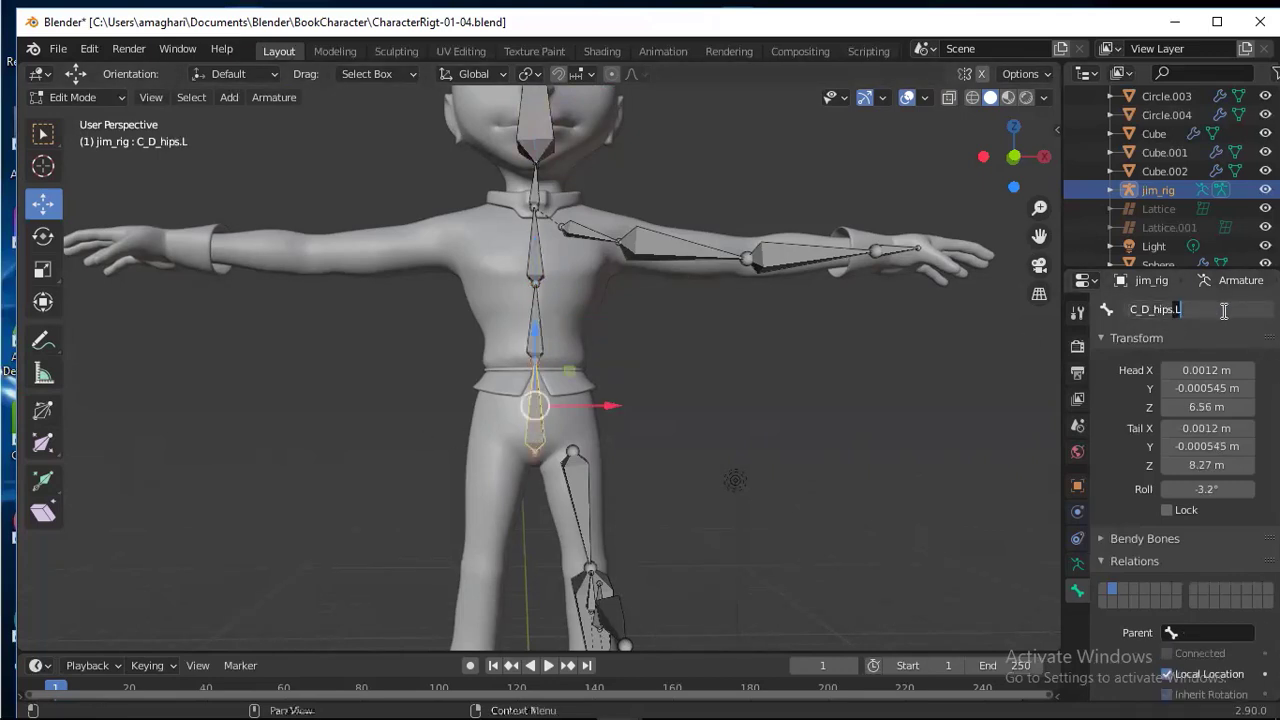
key(BackSpace)
key(BackSpace)
key(Return)
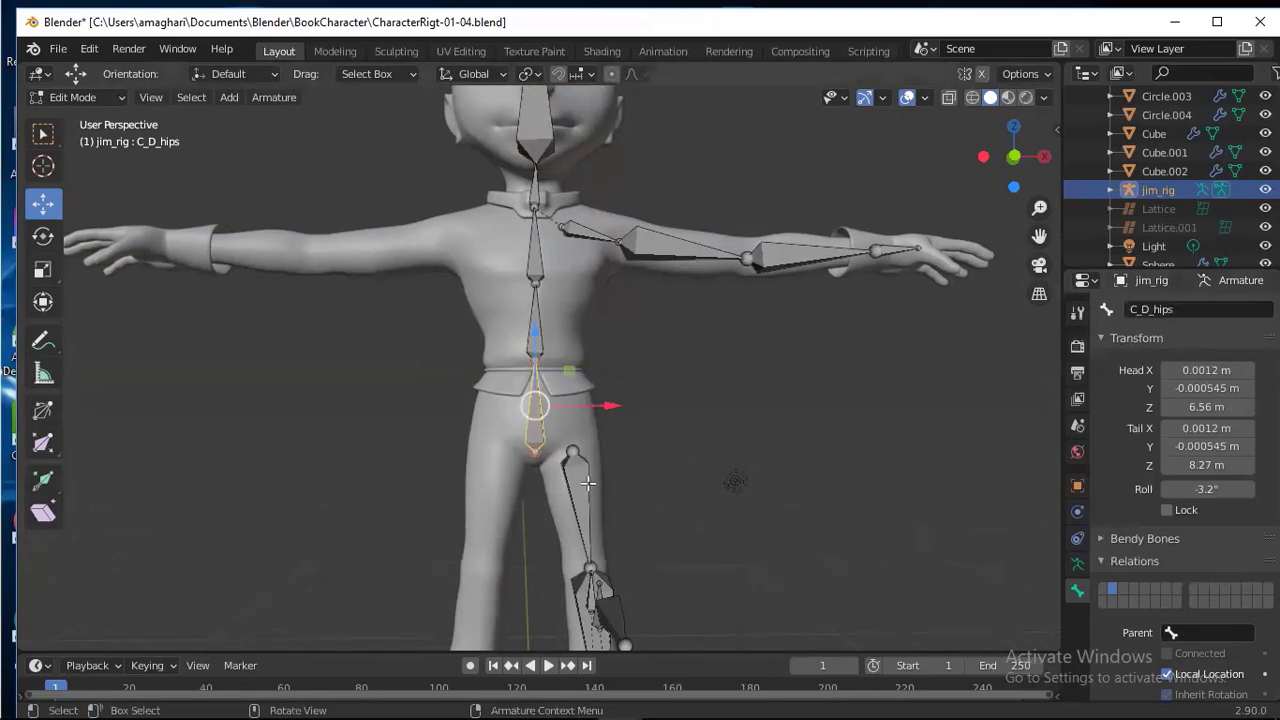
- Check the names of the left thigh bone and the centre bones from the head down to the hips
click(580, 484)
scroll(657, 457, down, 4)
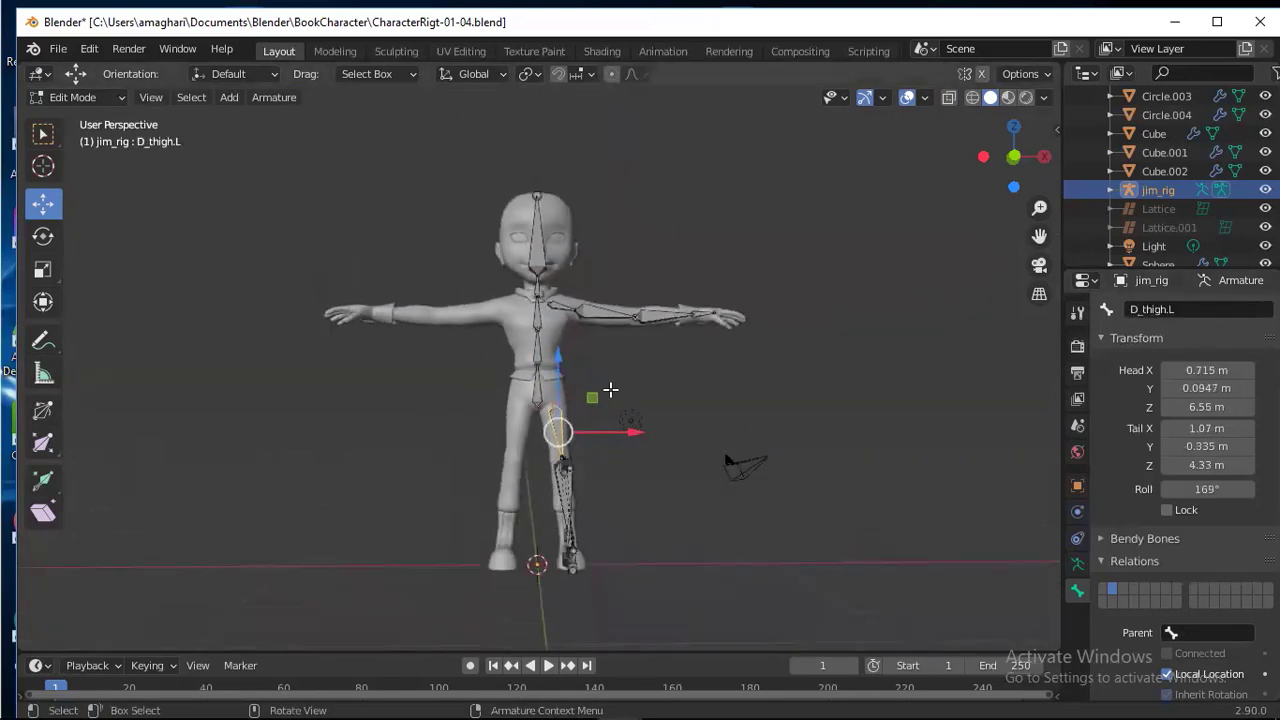
click(538, 253)
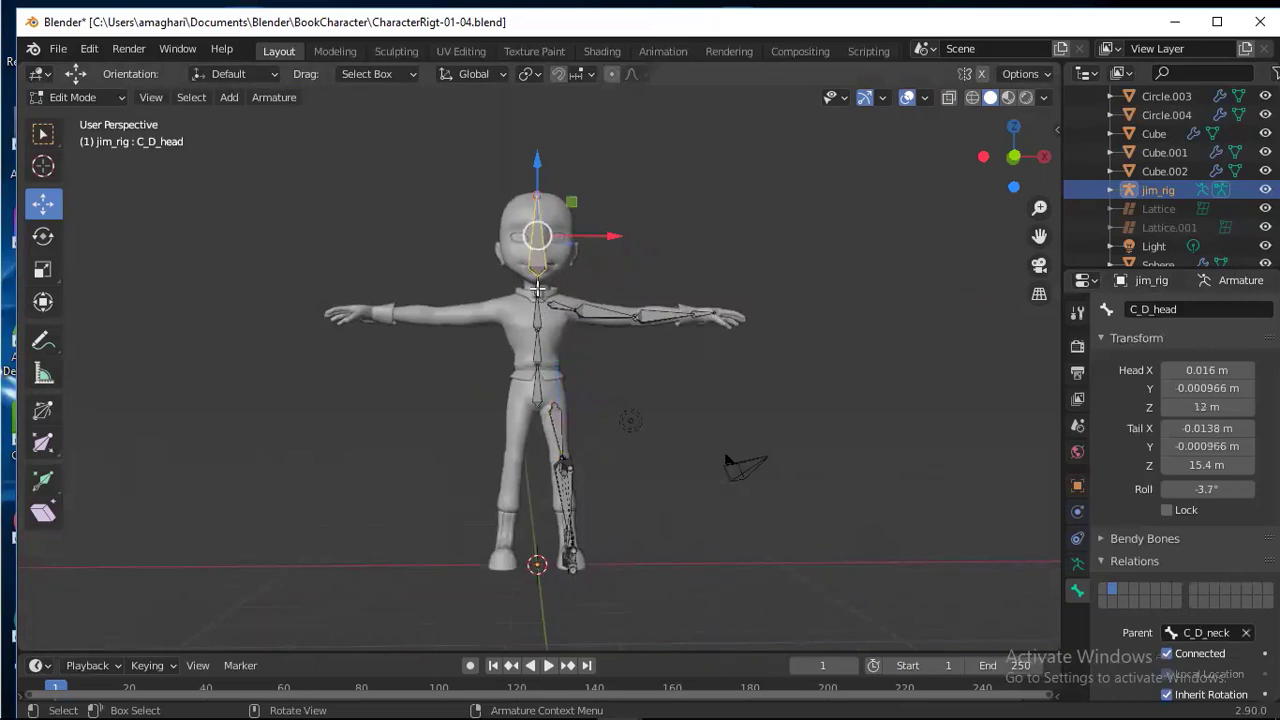
click(537, 320)
click(537, 308)
click(537, 345)
click(537, 380)
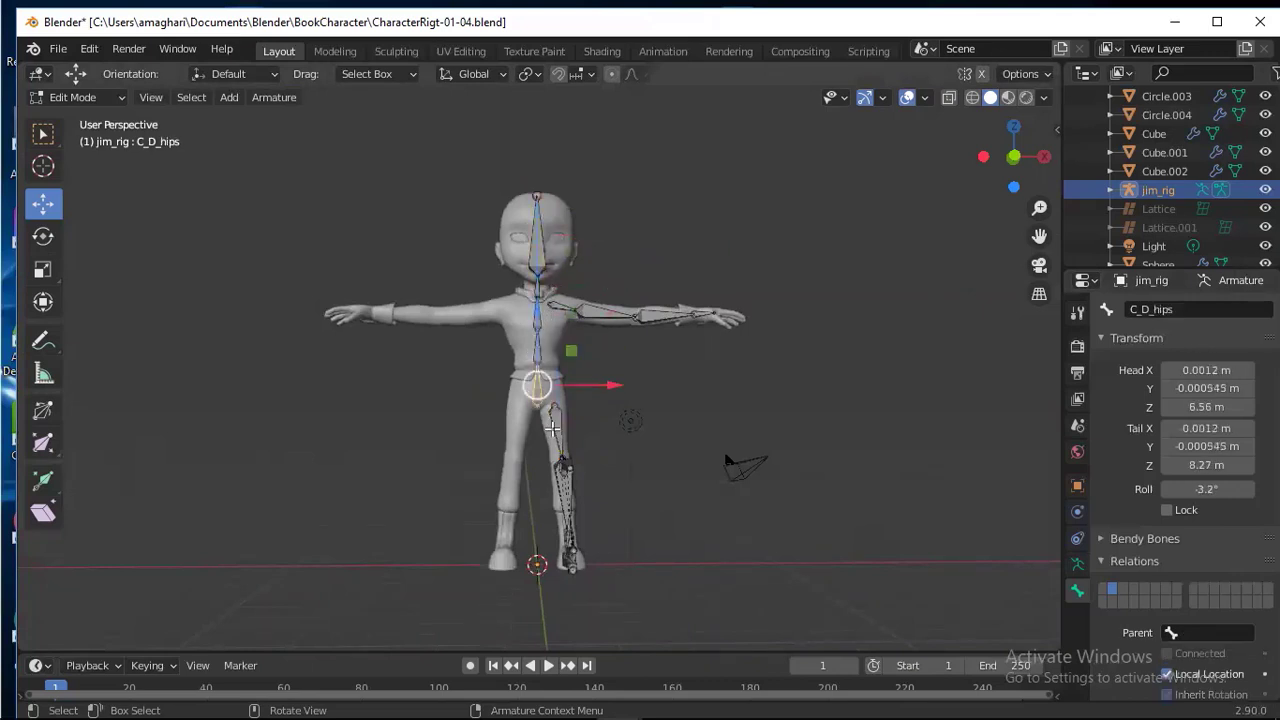
scroll(704, 474, up, 1)
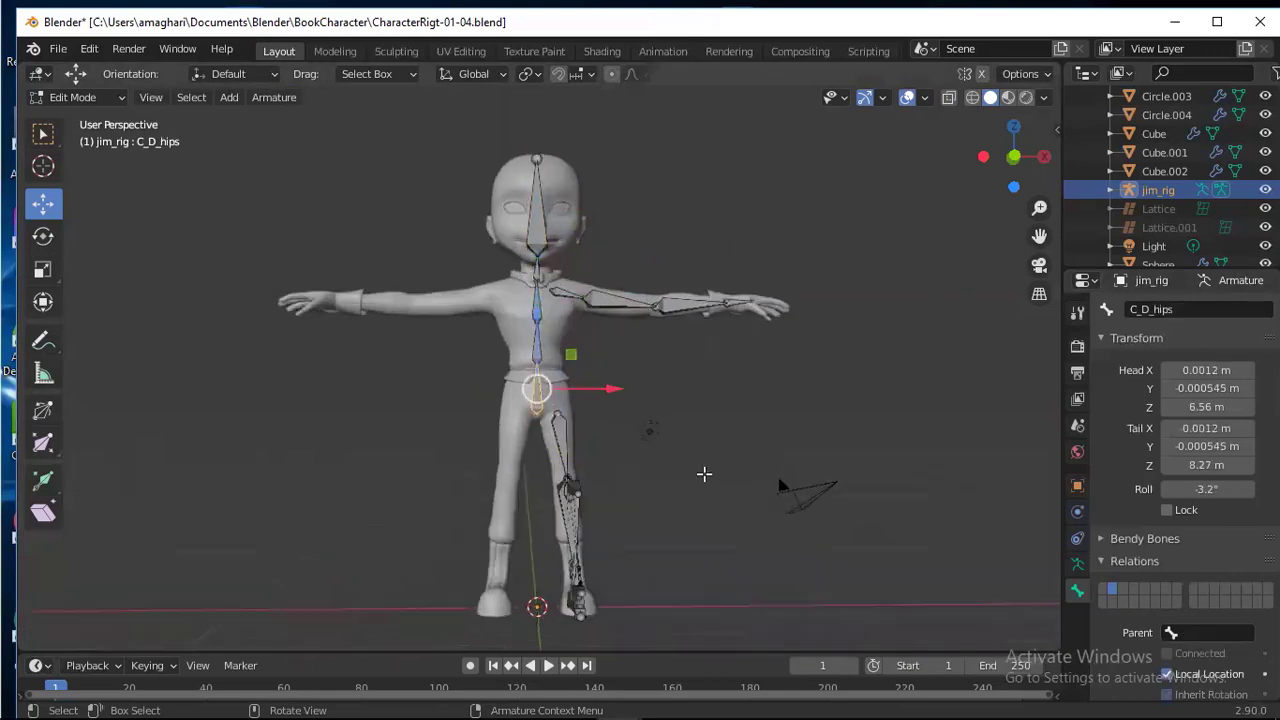
middle_drag(749, 381, 637, 468)
scroll(634, 466, down, 2)
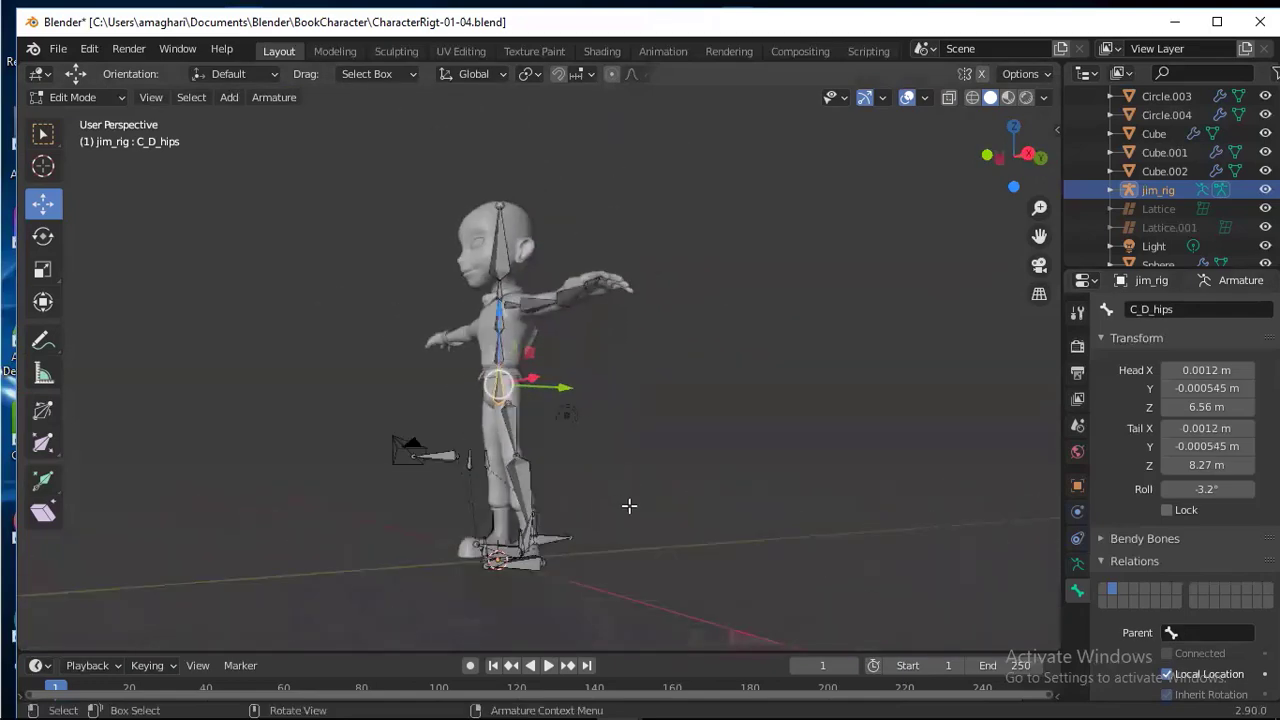
scroll(629, 506, up, 1)
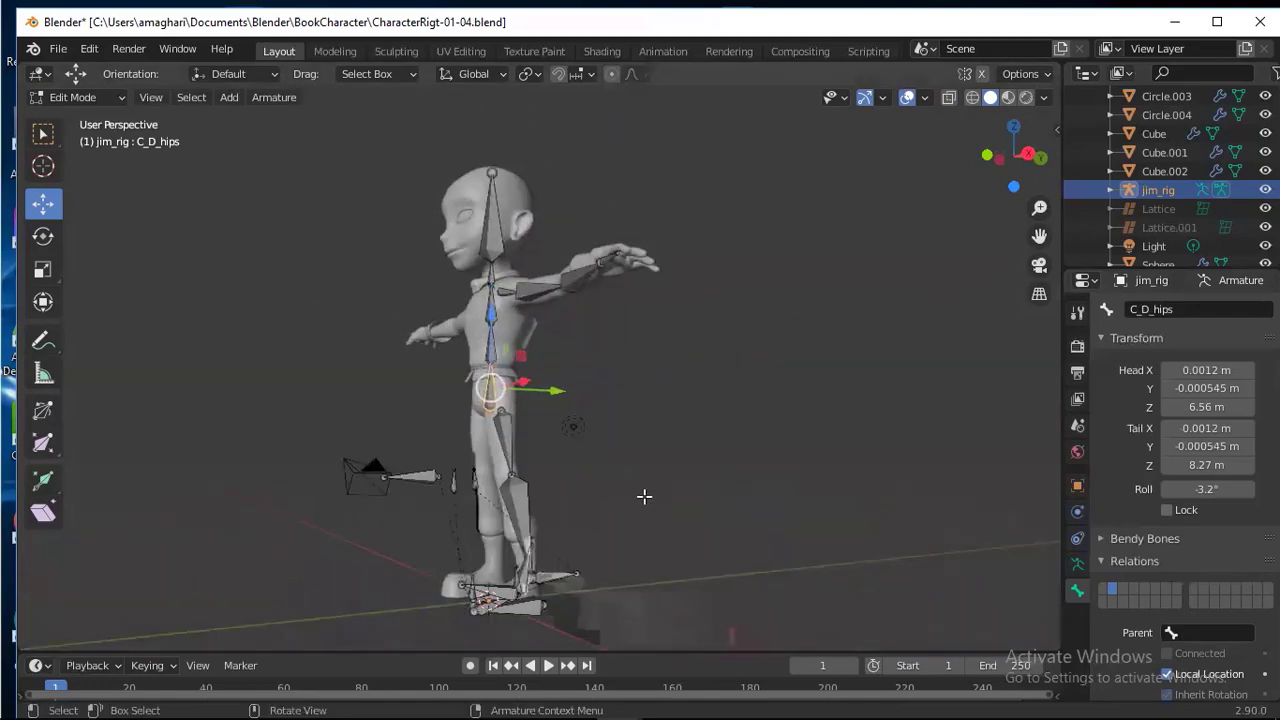